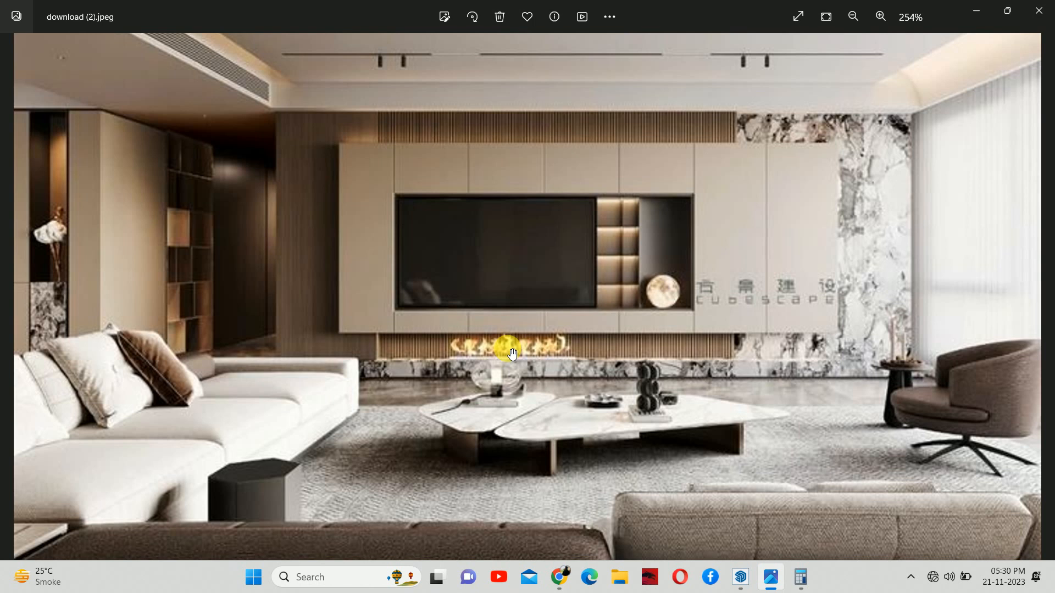
- Examine the two living-room views in the reference image download (2).jpeg, and return to SketchUp
scroll(515, 351, "down", 5)
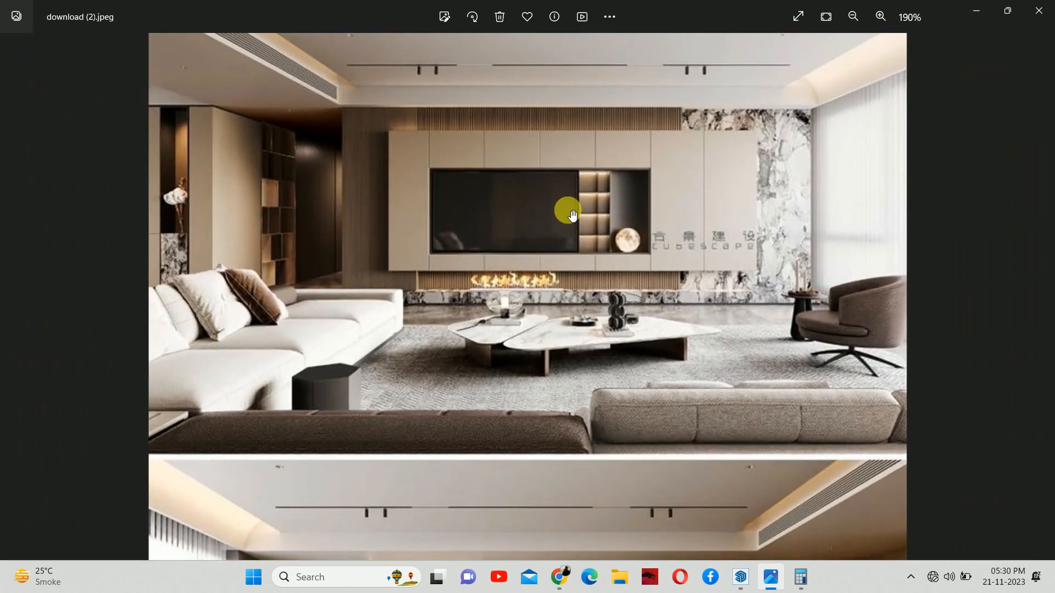
scroll(620, 231, "up", 1)
scroll(615, 242, "down", 3)
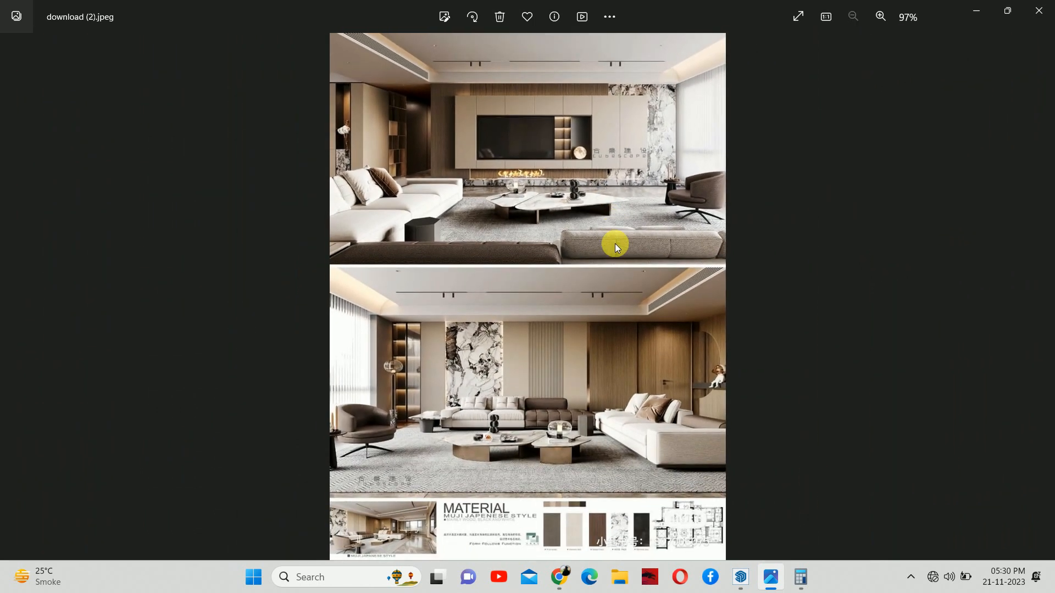
scroll(483, 452, "up", 5)
scroll(416, 413, "up", 1)
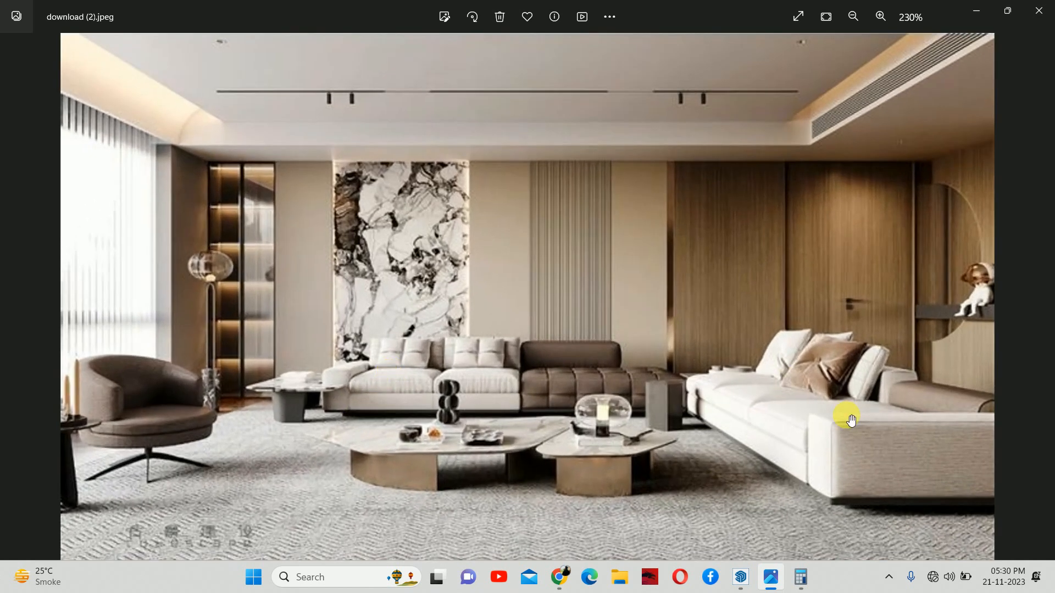
scroll(704, 313, "down", 3)
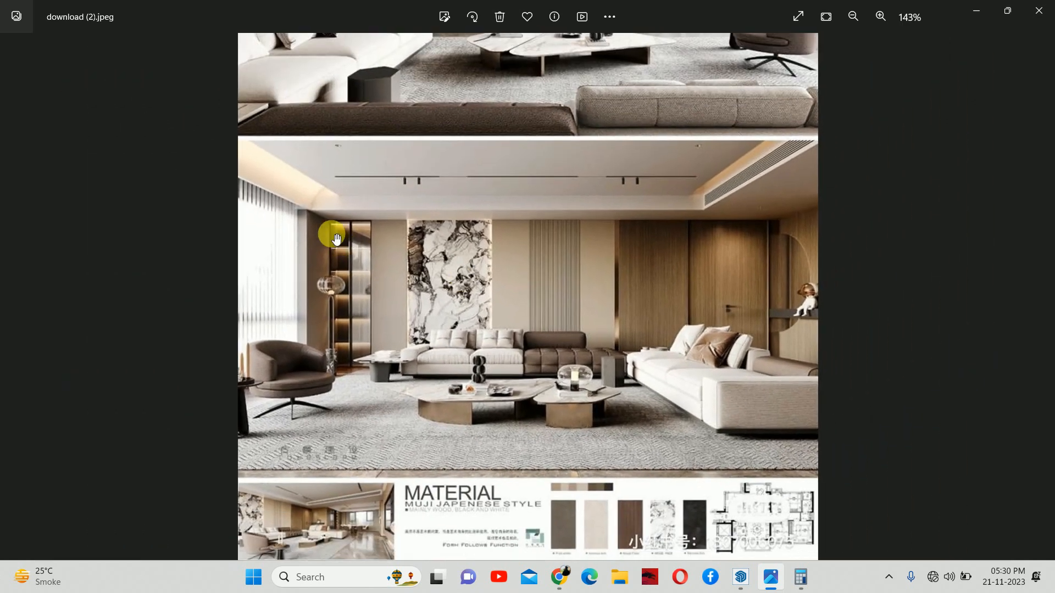
scroll(290, 298, "down", 2)
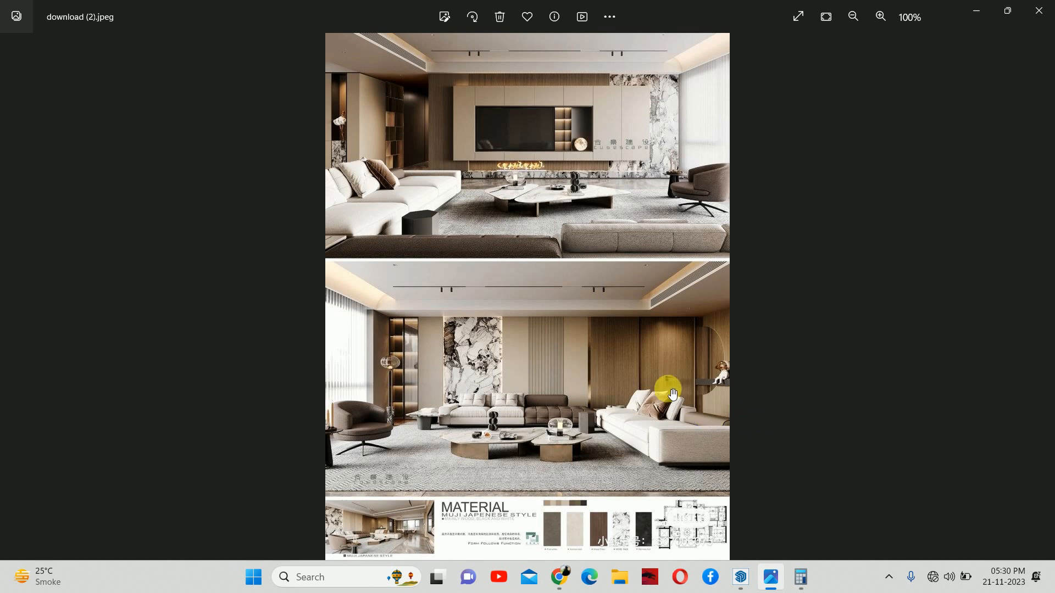
scroll(552, 345, "down", 1)
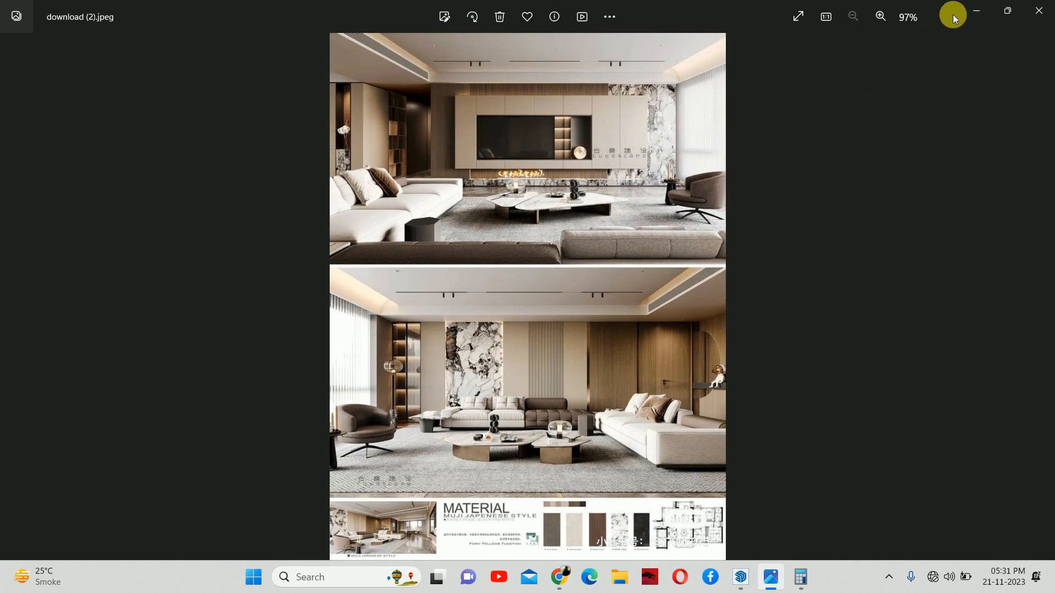
left_click(976, 10)
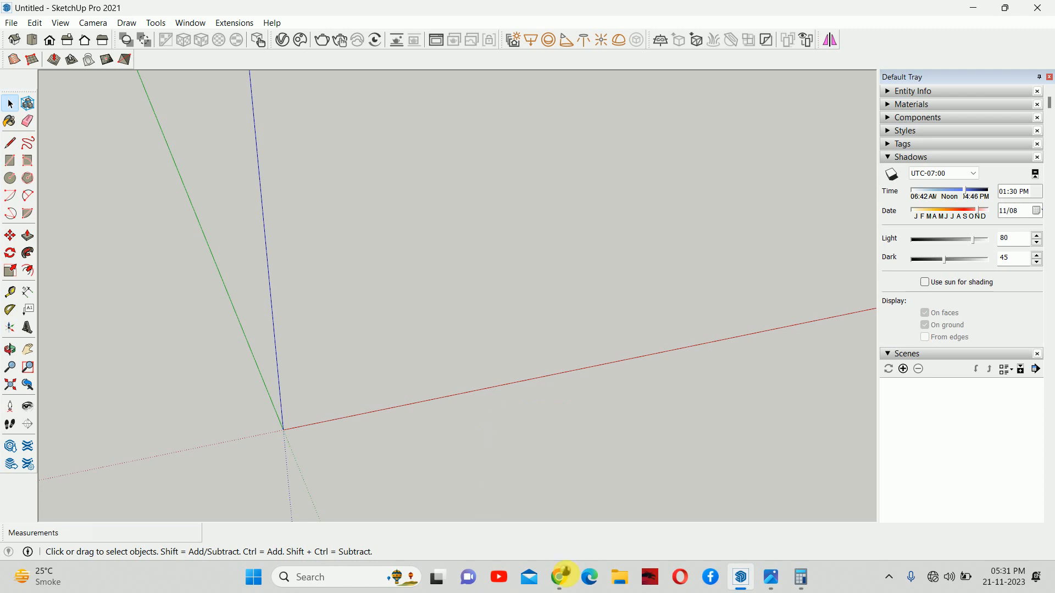
left_click(771, 577)
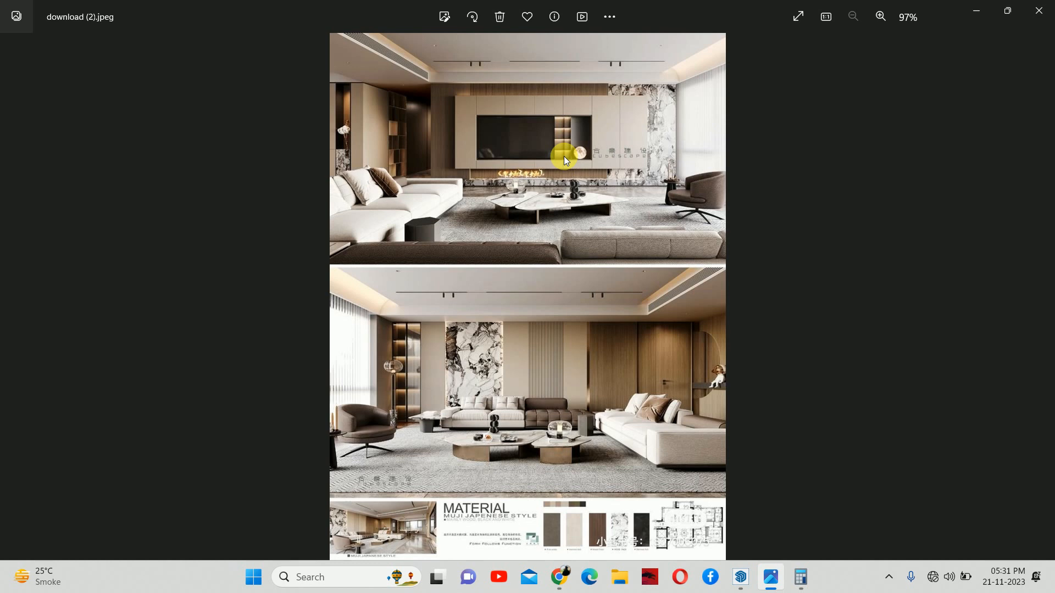
mouse_move(742, 580)
scroll(559, 342, "up", 2)
left_click_drag(547, 166, 559, 336)
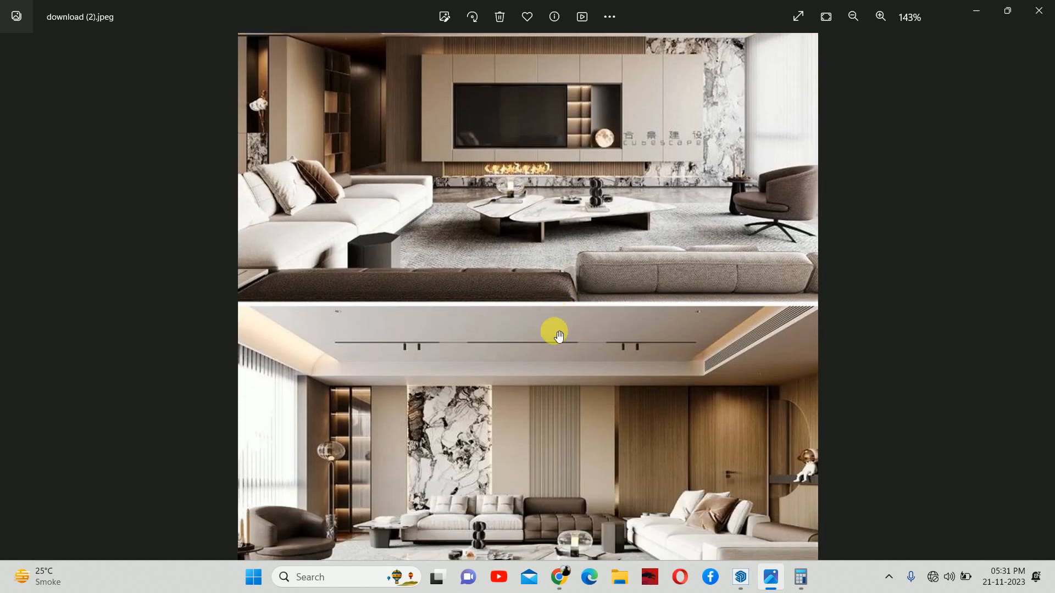
left_click(977, 11)
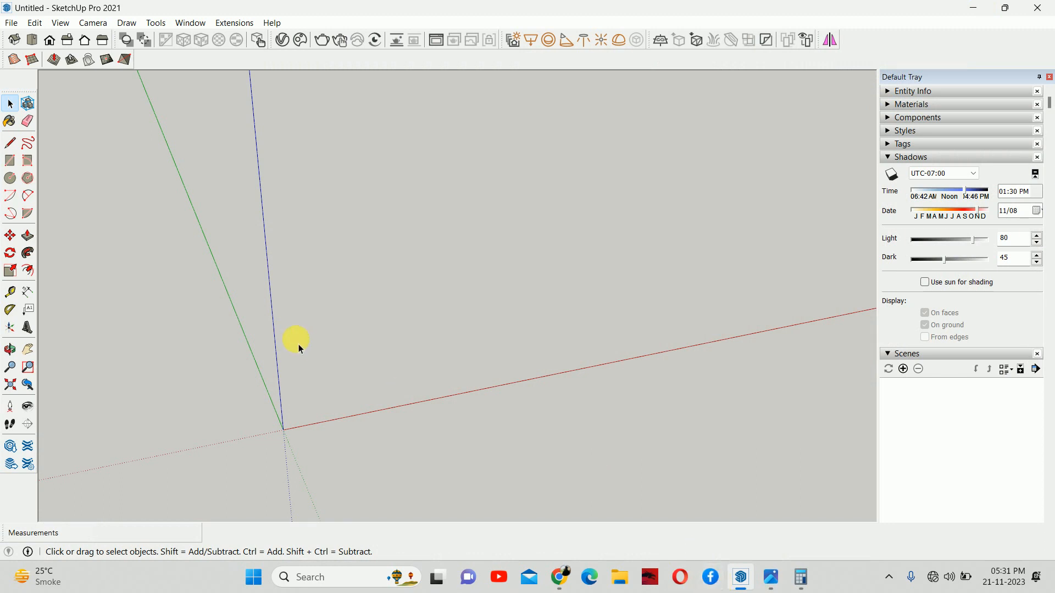
- Draw a 9000 by 6000 mm floor rectangle on the ground plane, starting at the origin
key("r")
left_click(283, 429)
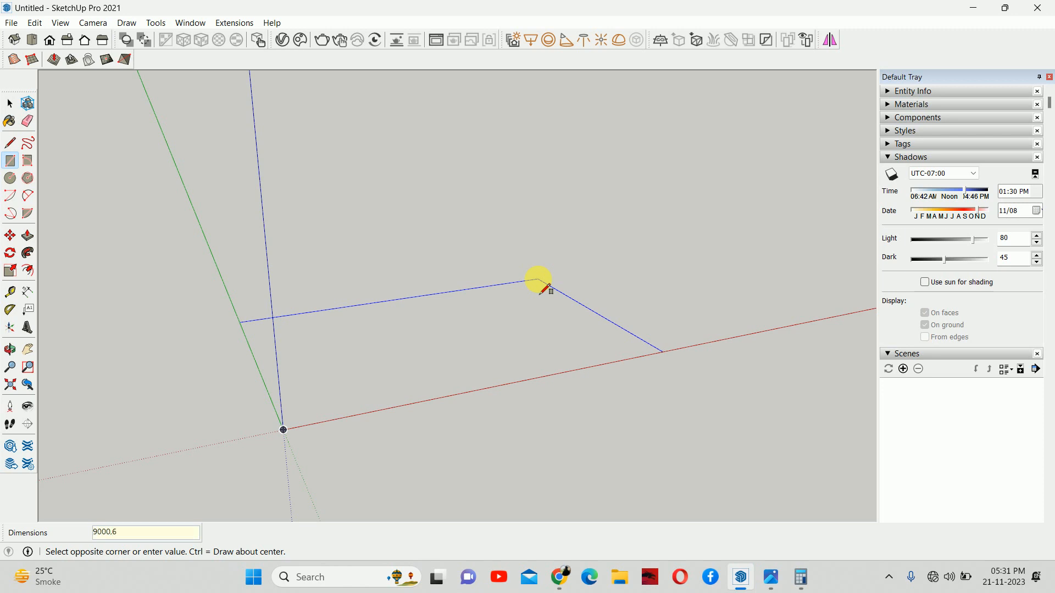
key("Return")
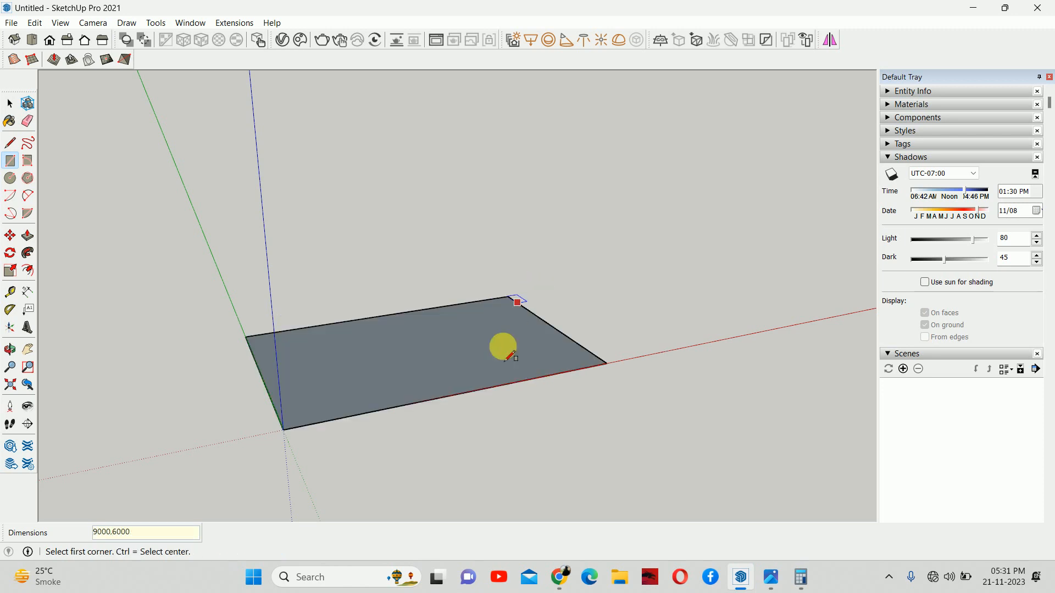
key("space")
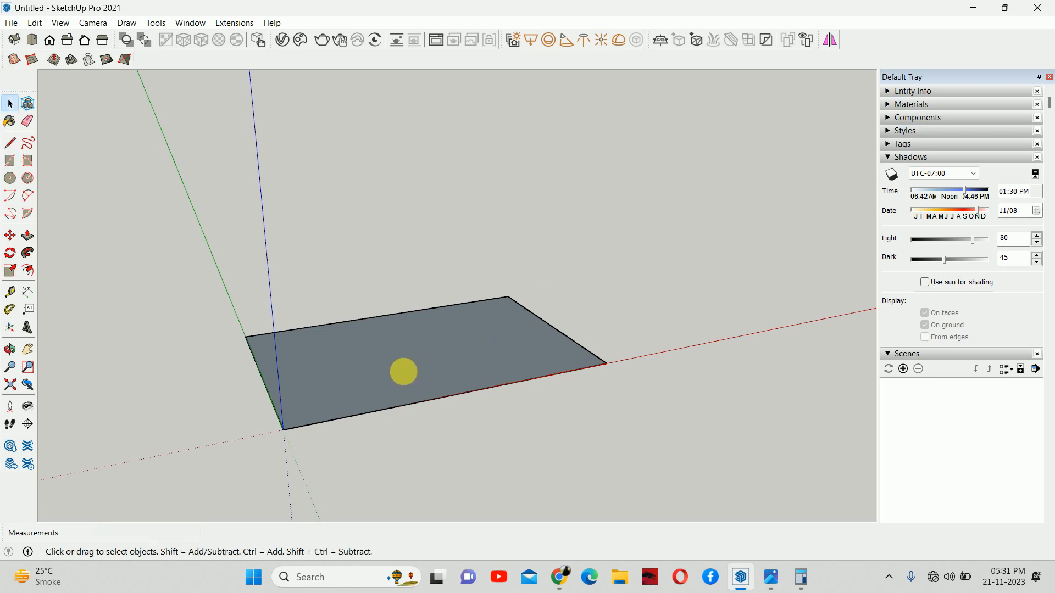
- Group the floor rectangle with its edges and extrude it 150 mm downwards into a slab
middle_click_drag(404, 372, 397, 395)
right_click(395, 394)
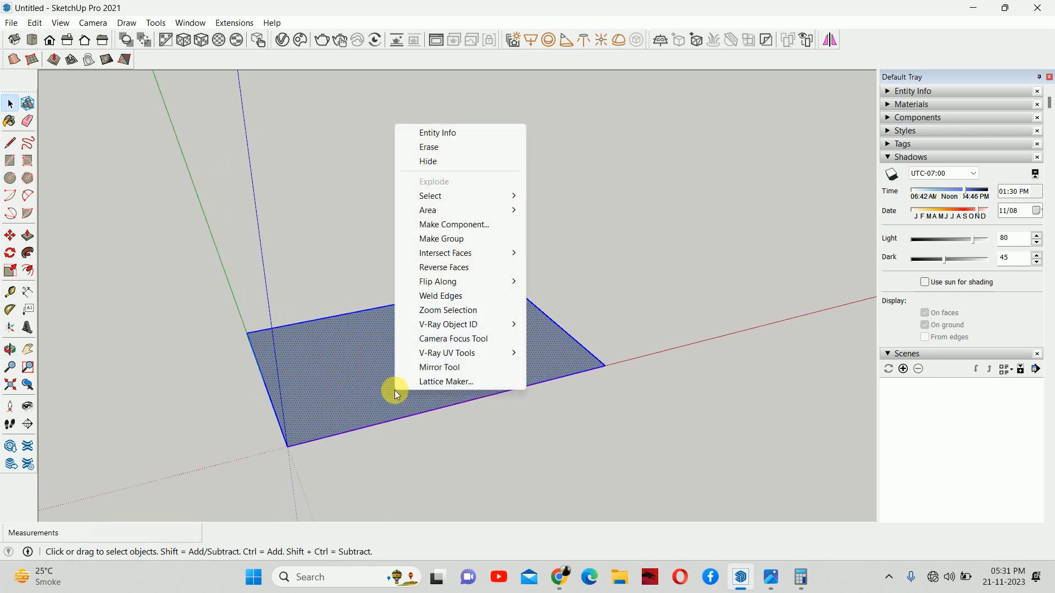
left_click(429, 238)
key("p")
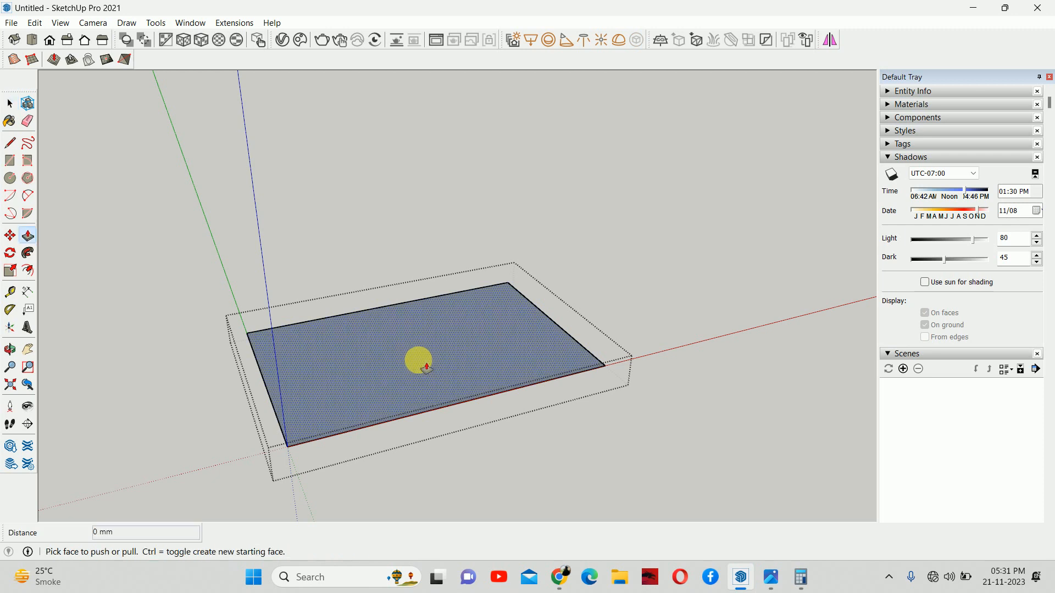
left_click(426, 367)
type("150")
key("Return")
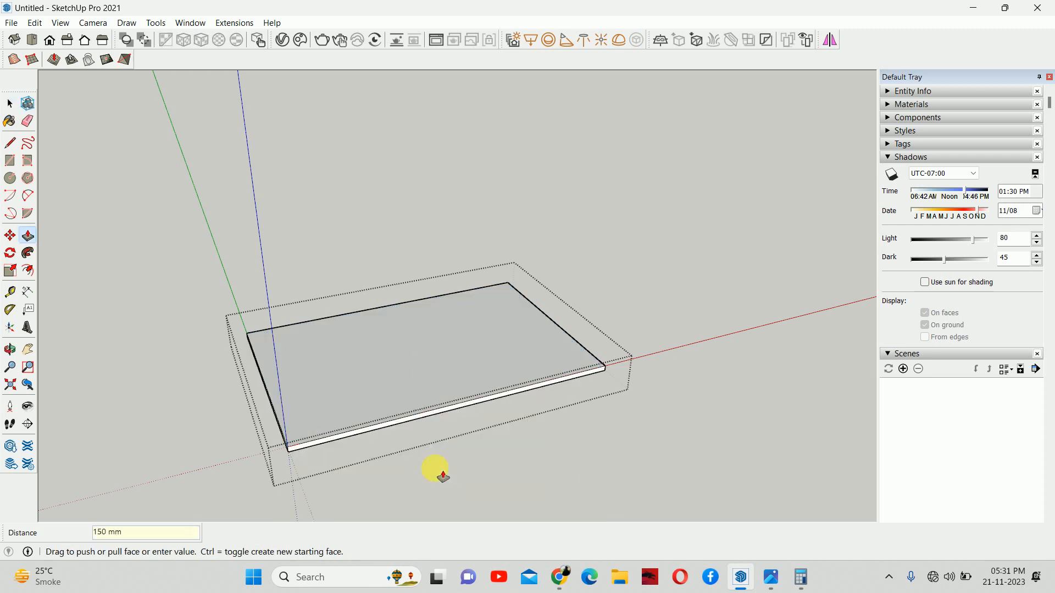
key("space")
left_click(434, 428)
- Place guide lines 150 mm inside each of the four edges of the floor slab
middle_click_drag(411, 378, 322, 400)
key("t")
left_click(237, 431)
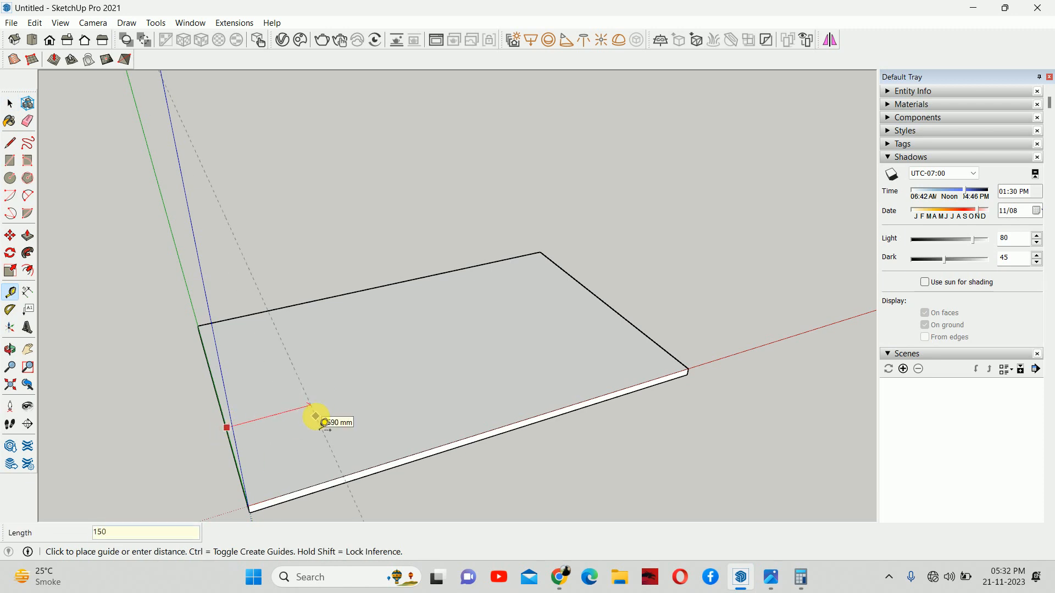
key("Return")
left_click(631, 324)
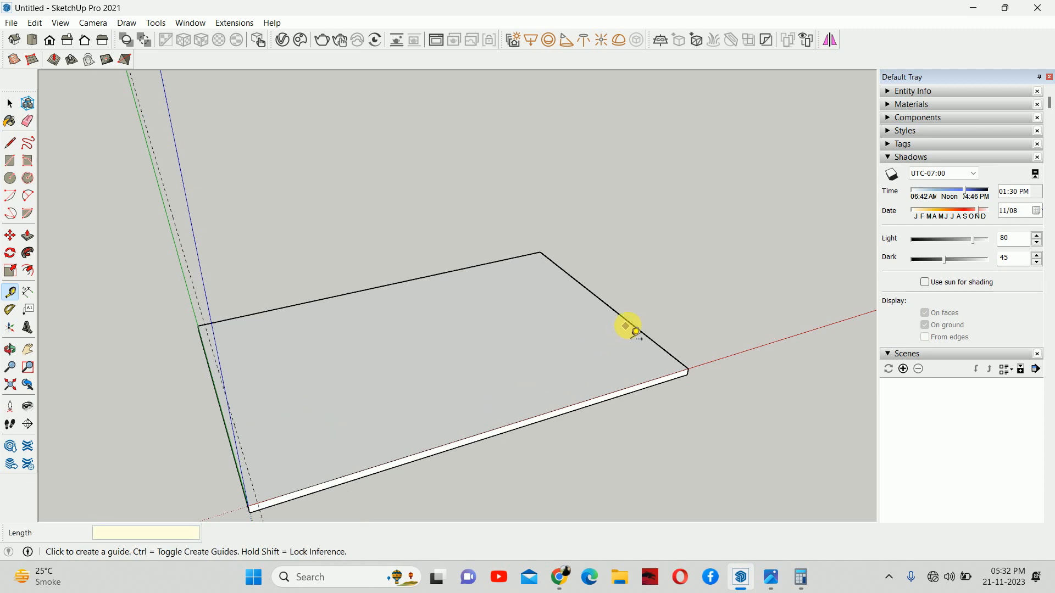
left_click(551, 360)
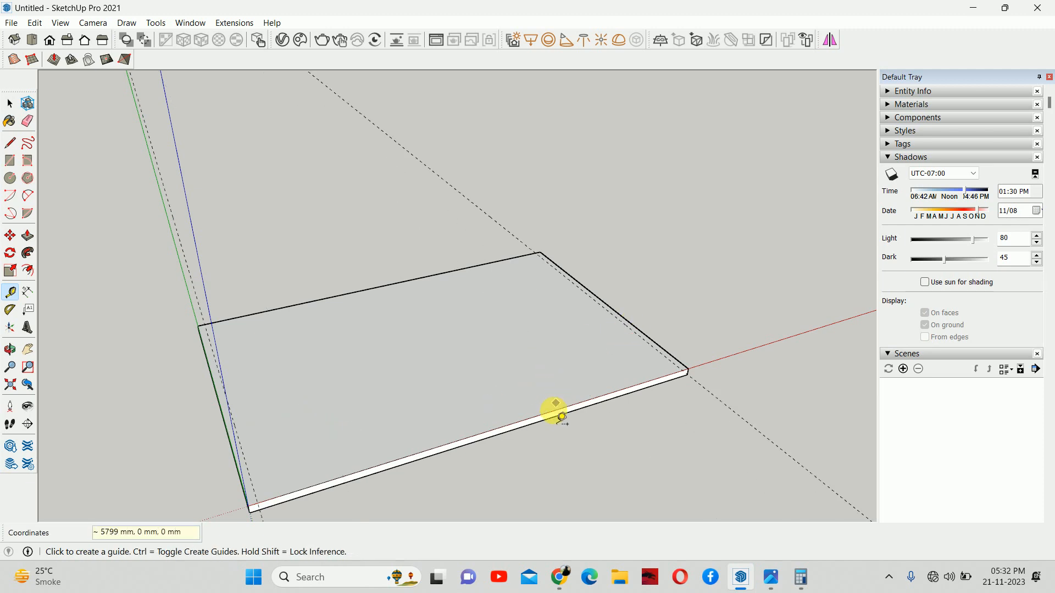
left_click(549, 413)
type("15")
key("Return")
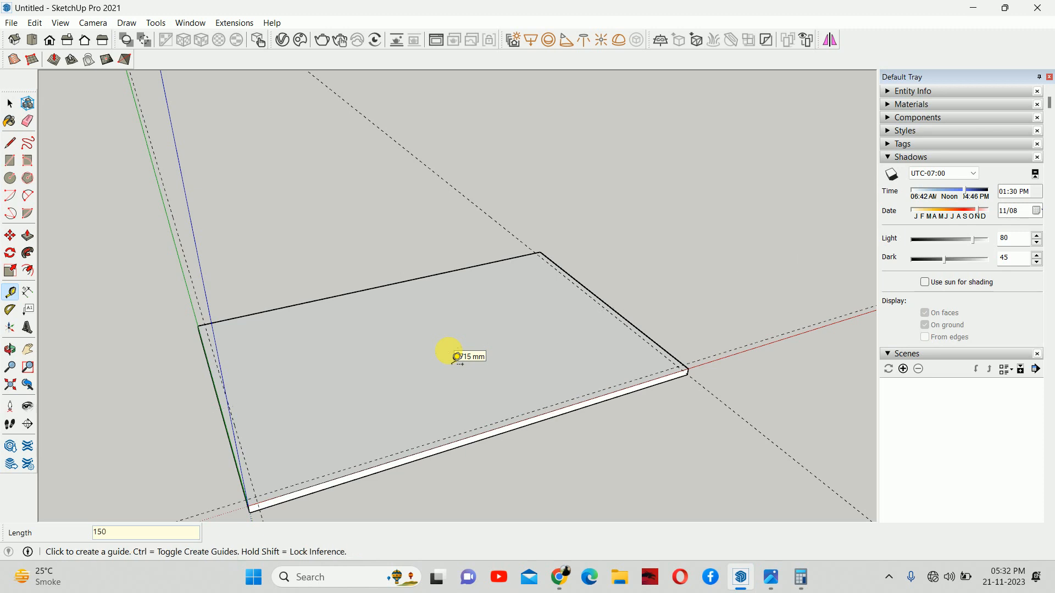
left_click(392, 284)
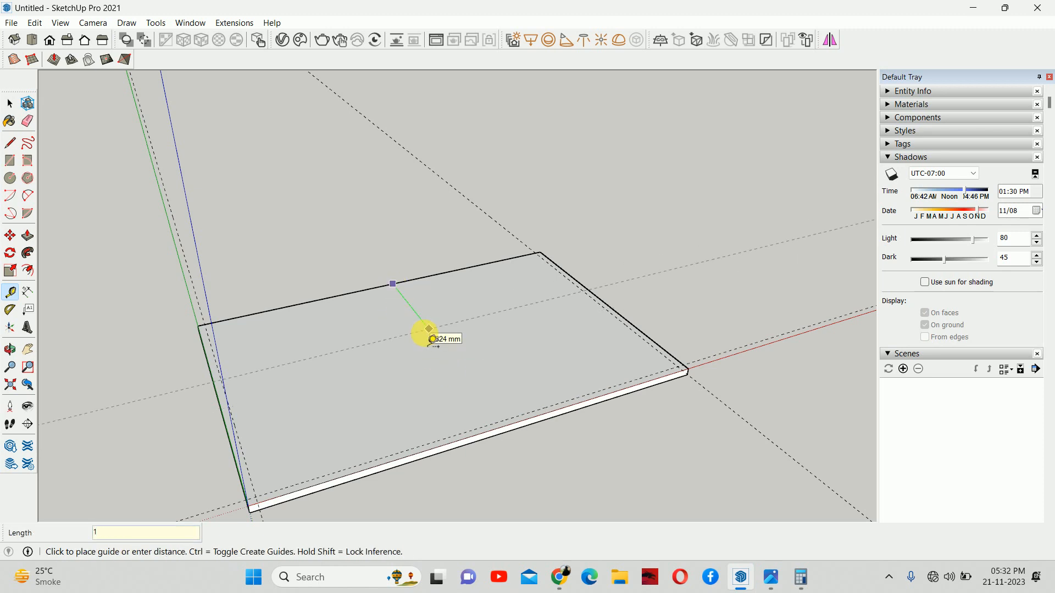
type("150")
key("Return")
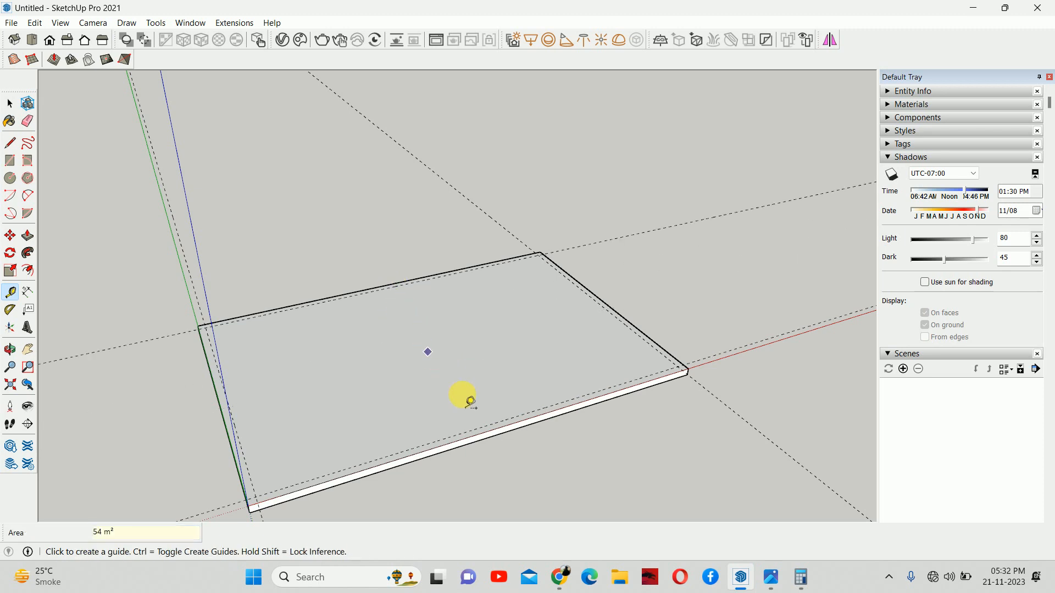
- Draw a 6000 by 150 mm wall strip along the slab's short edge at the origin and make it a group
key("space")
scroll(250, 492, "up", 1)
key("r")
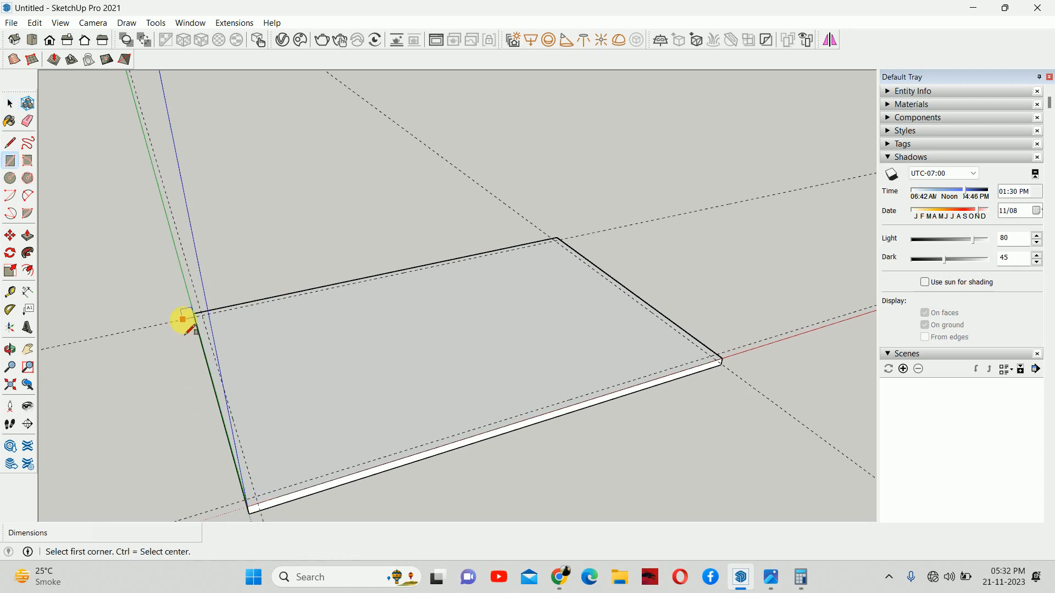
left_click(194, 315)
scroll(260, 489, "up", 1)
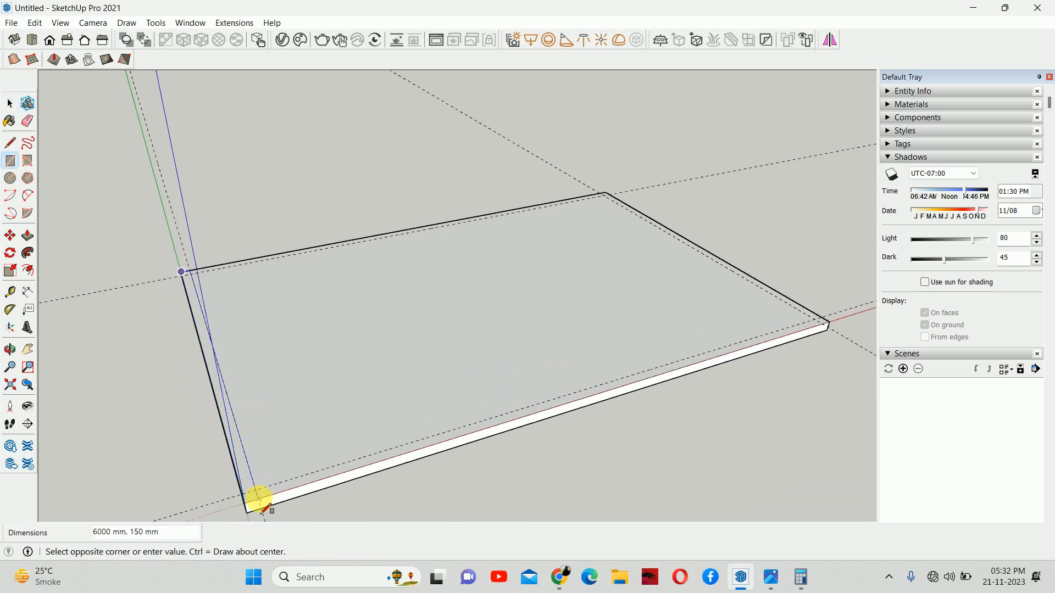
left_click(259, 488)
key("space")
scroll(253, 483, "up", 1)
right_click(246, 479)
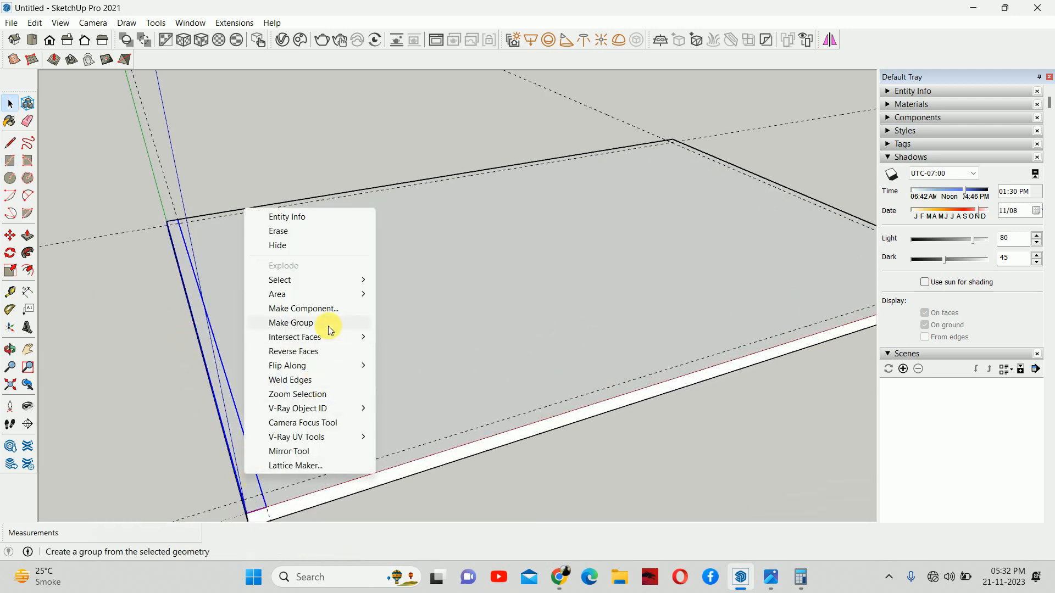
left_click(307, 323)
- Extrude the grouped wall strip 3600 mm upwards with Push/Pull
scroll(240, 428, "down", 2)
middle_click_drag(240, 427, 242, 377)
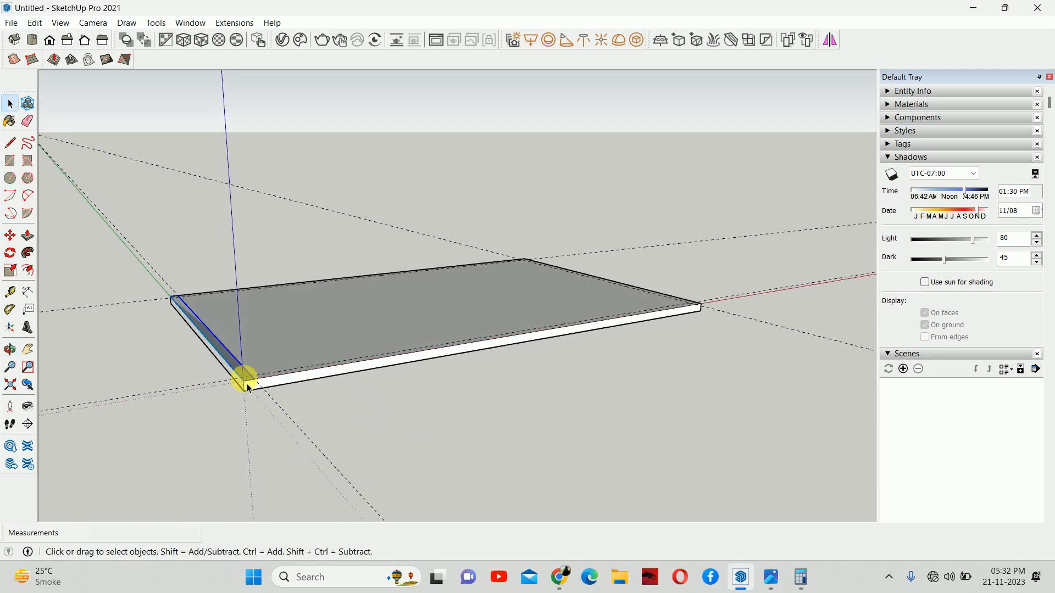
double_click(244, 378)
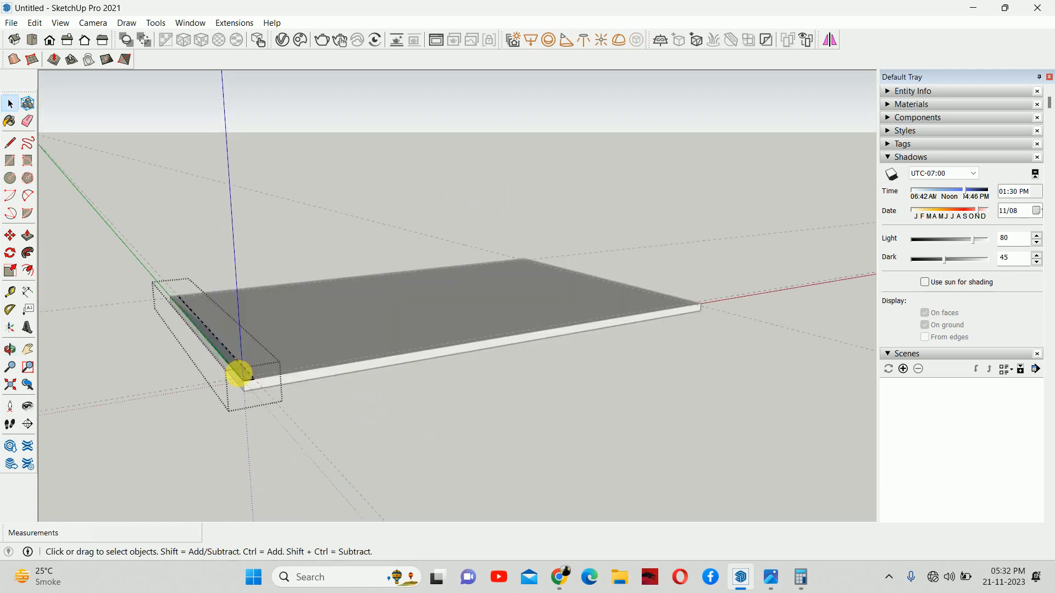
key("p")
left_click(240, 378)
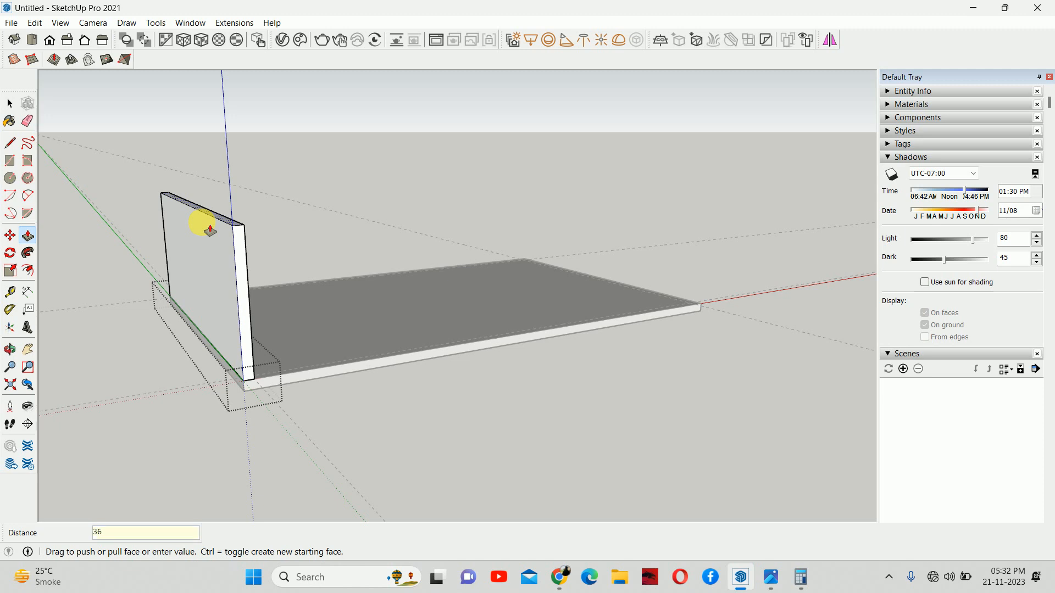
type("0")
key("Return")
key("space")
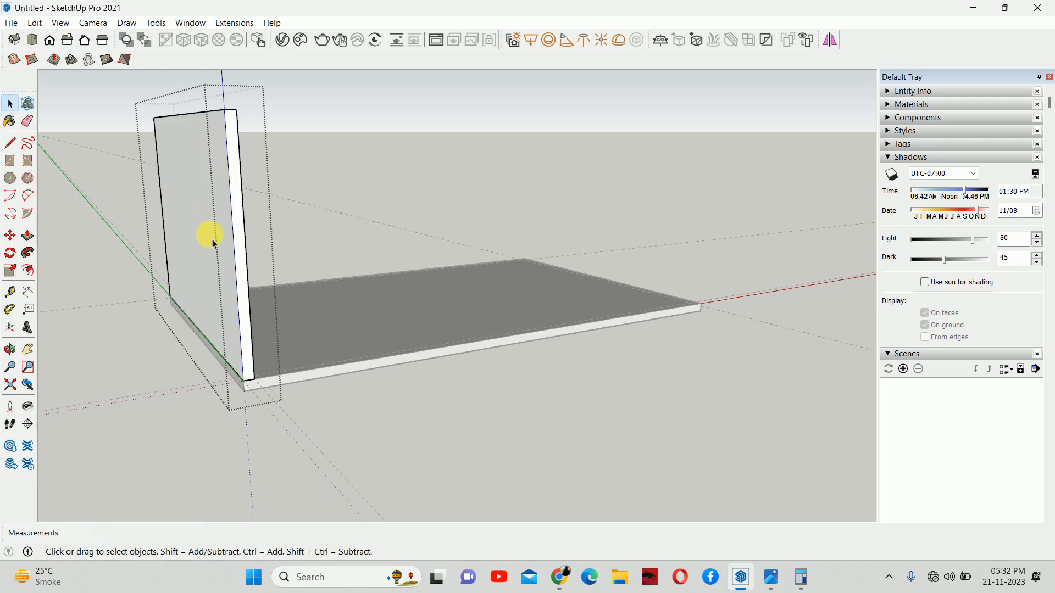
- Copy the wall to the opposite short edge of the floor slab, flush with the slab's end
middle_click_drag(208, 235, 229, 325)
left_click(223, 343)
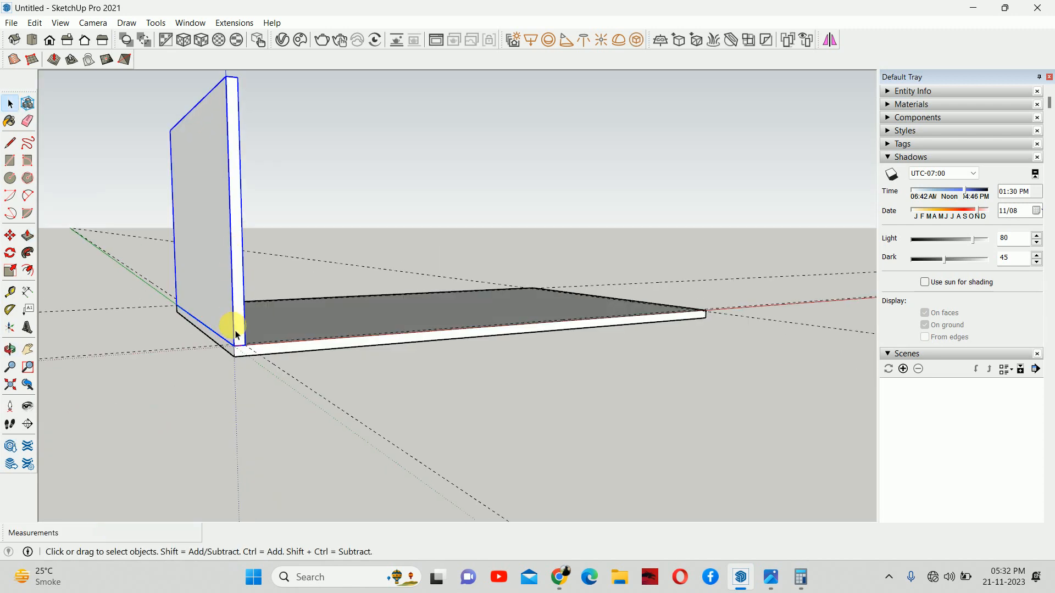
key("m")
key("ctrl")
left_click(246, 345)
middle_click_drag(348, 337, 231, 462)
left_click(664, 482)
key("space")
middle_click_drag(631, 401, 664, 367)
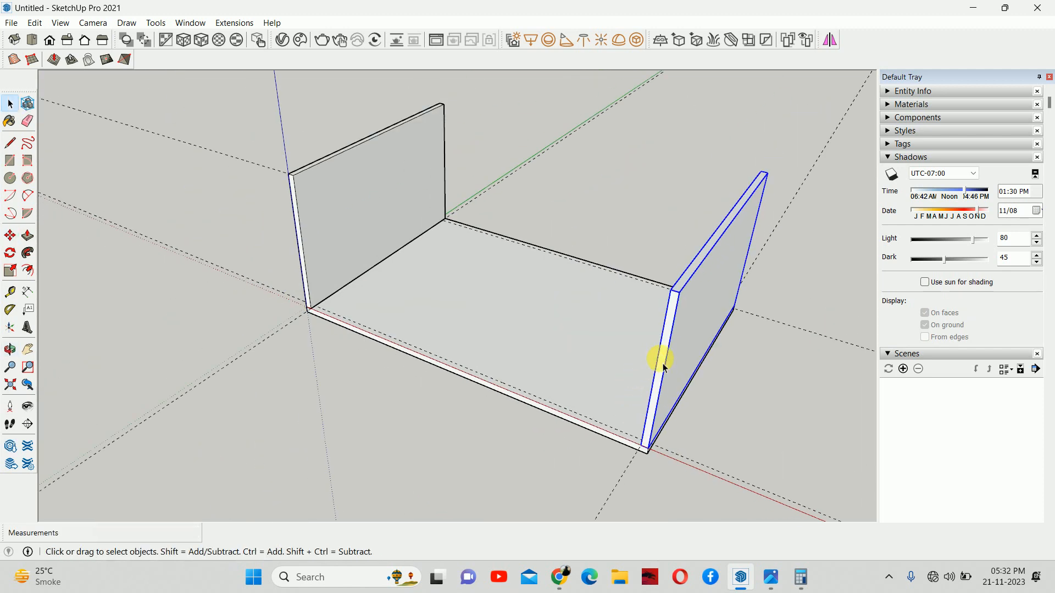
- Rotate a copy of the wall at the origin about its inner base corner onto the slab's adjoining long edge
left_click(306, 294)
scroll(324, 319, "up", 5)
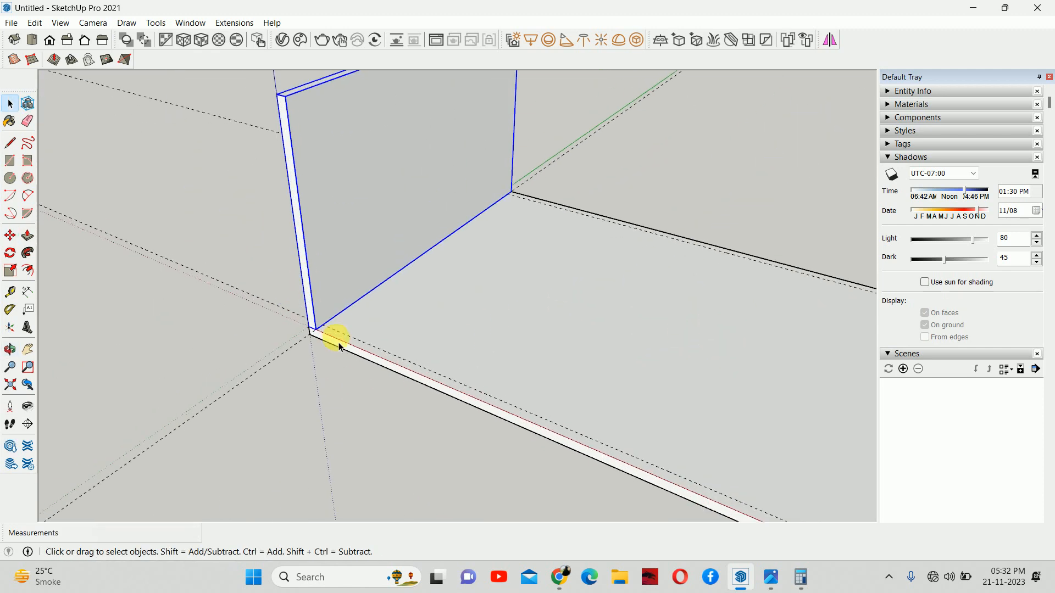
key("q")
scroll(328, 357, "up", 2)
left_click(307, 321)
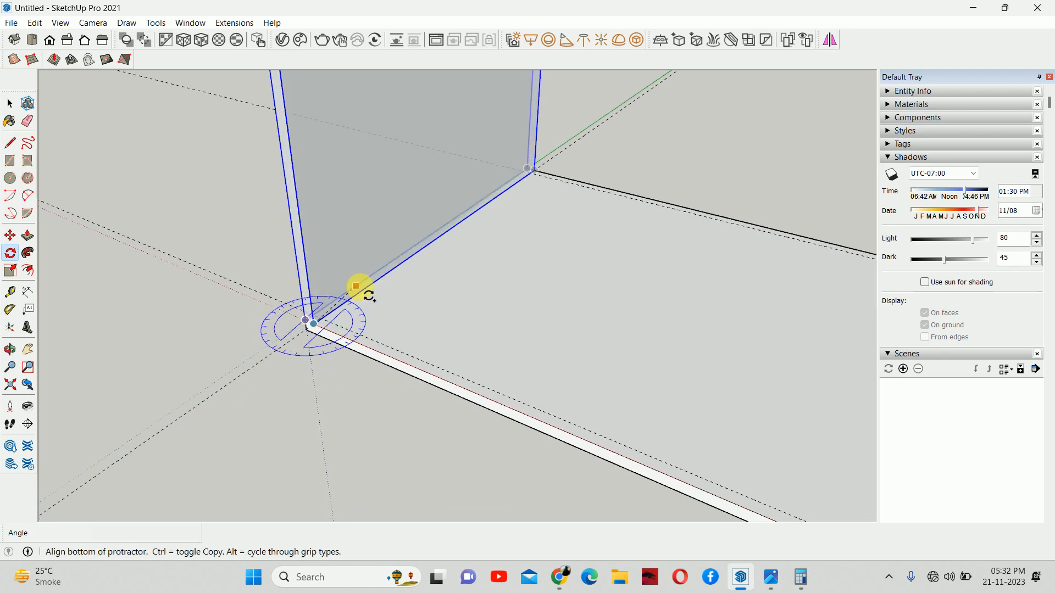
left_click(369, 285)
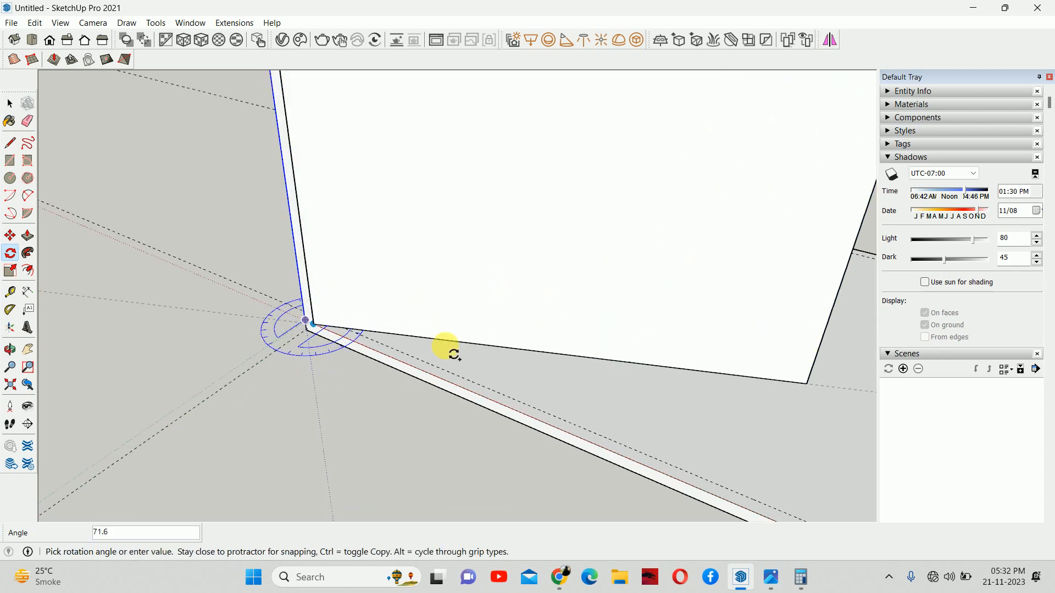
key("Return")
key("space")
middle_click_drag(425, 368, 407, 261)
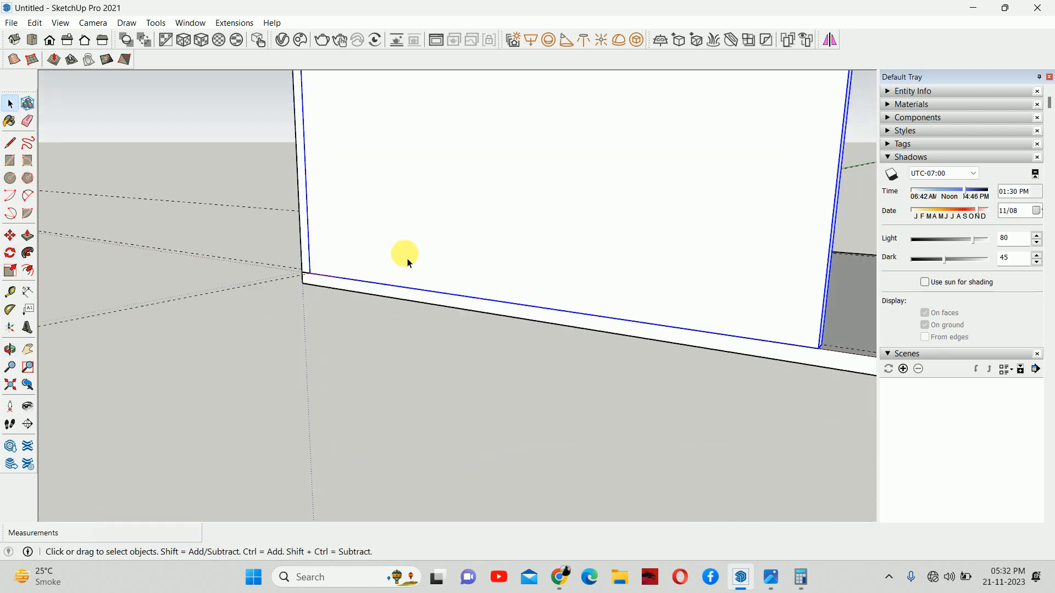
- Extend the rotated wall along the slab's long edge with Push/Pull until it meets the opposite short wall
scroll(467, 286, "down", 3)
middle_click_drag(590, 322, 582, 406)
left_click(561, 312)
double_click(562, 311)
key("p")
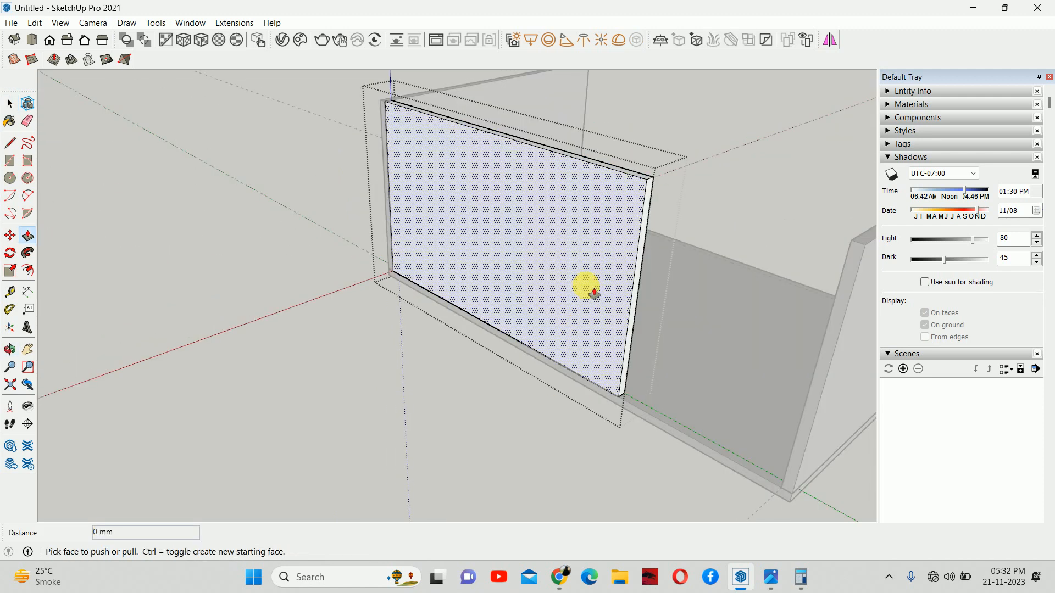
left_click(654, 193)
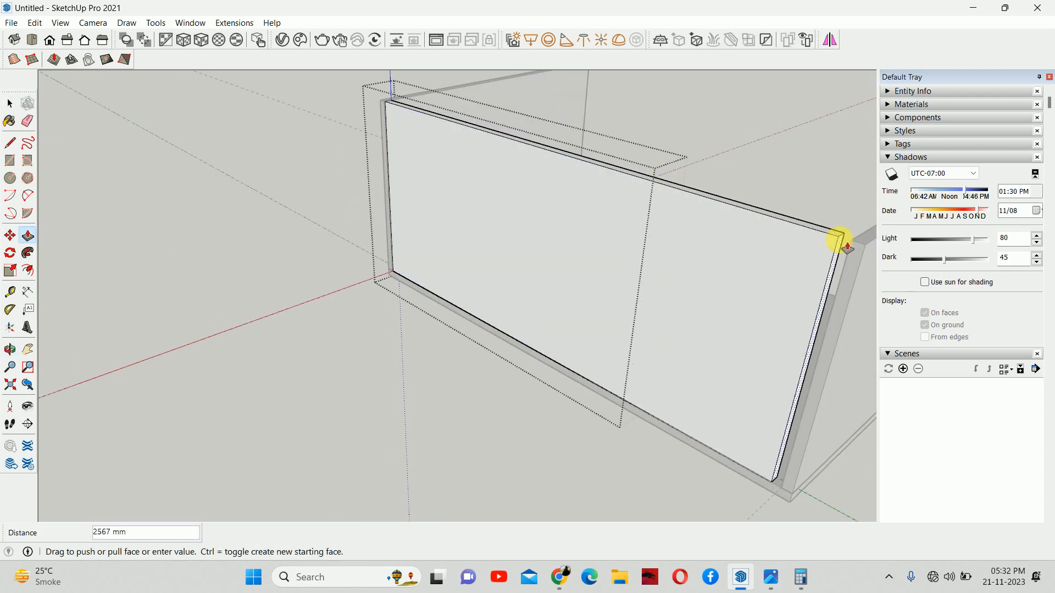
left_click(858, 248)
key("space")
key("Escape")
- Copy the long wall to the opposite long edge of the floor slab, flush with the short walls' ends
scroll(683, 271, "down", 2)
middle_click_drag(683, 271, 450, 264)
left_click(407, 258)
key("m")
scroll(473, 259, "up", 4)
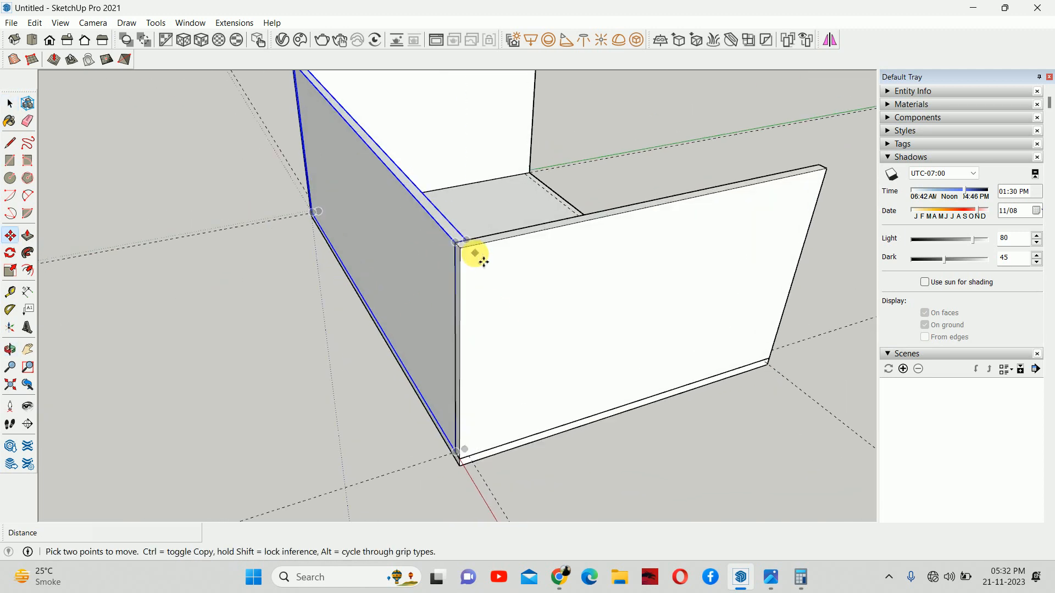
key("ctrl")
left_click(443, 270)
middle_click_drag(593, 249, 99, 329)
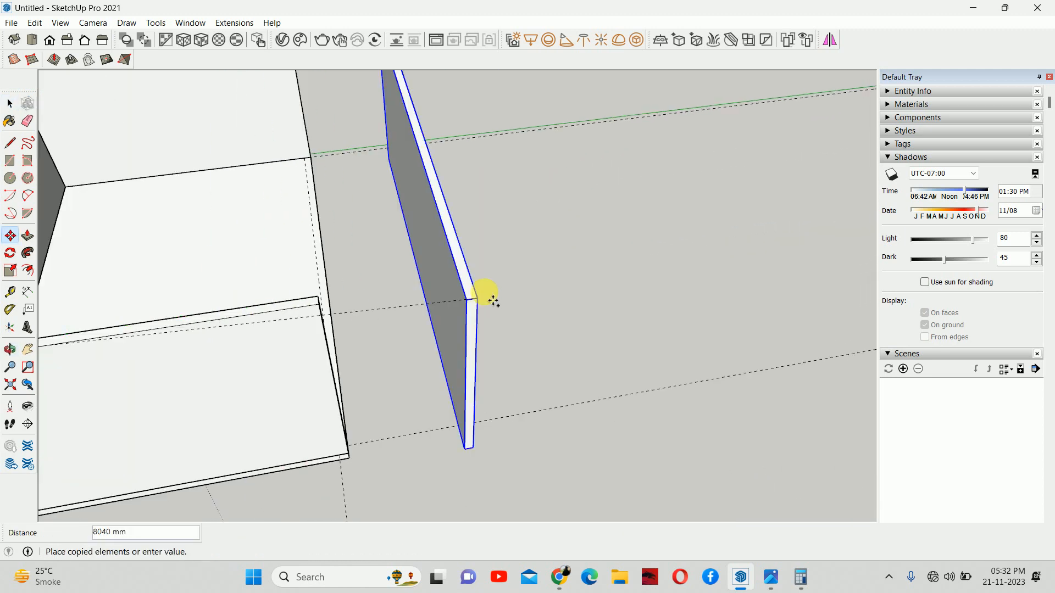
left_click(318, 298)
key("space")
- Delete all construction guides from the model
scroll(466, 337, "down", 2)
middle_click_drag(467, 337, 415, 315)
scroll(352, 426, "up", 3)
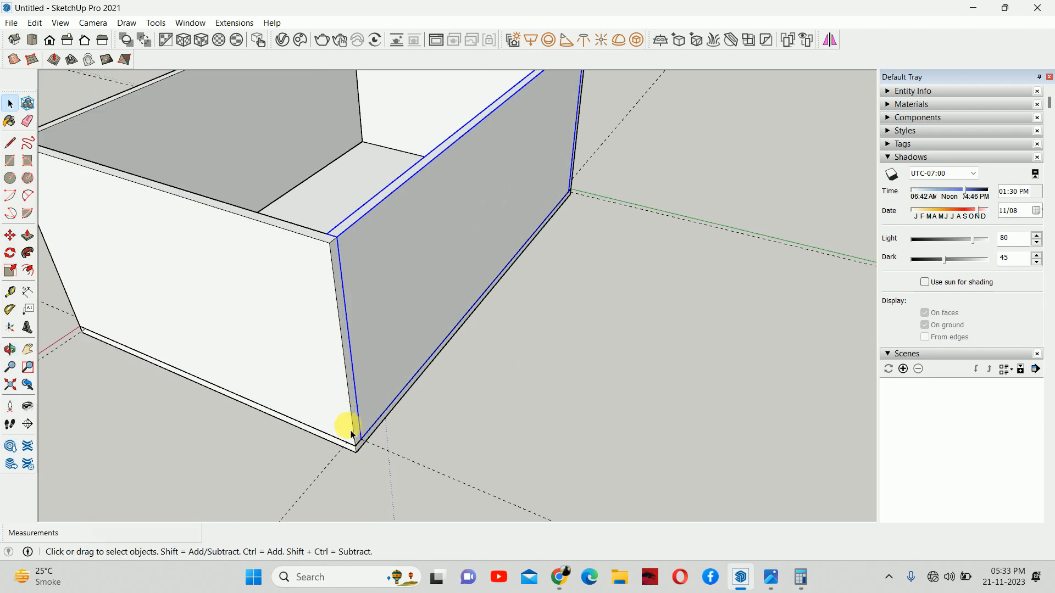
left_click(35, 22)
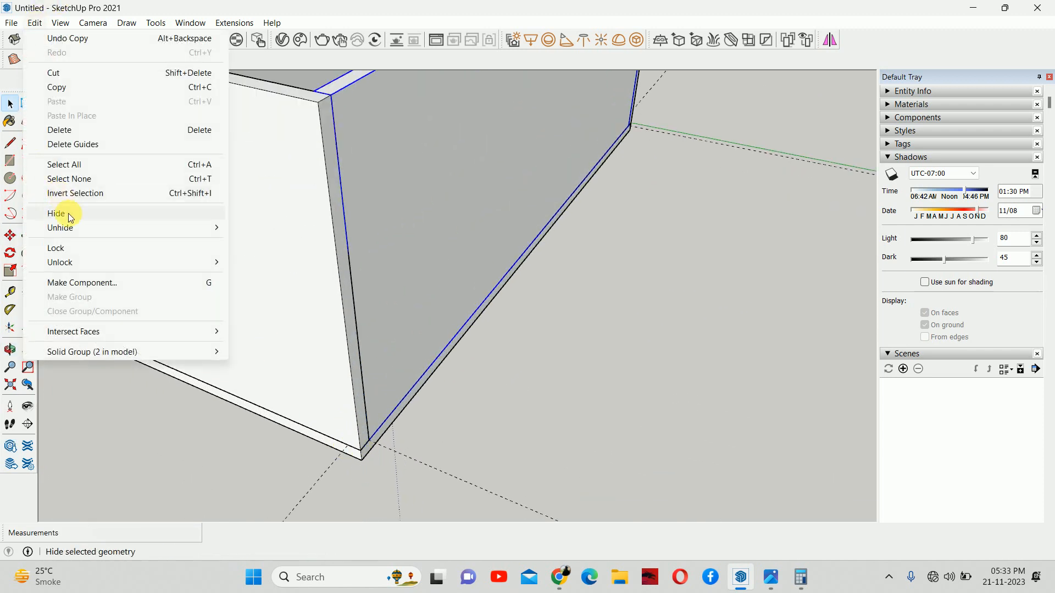
left_click(73, 144)
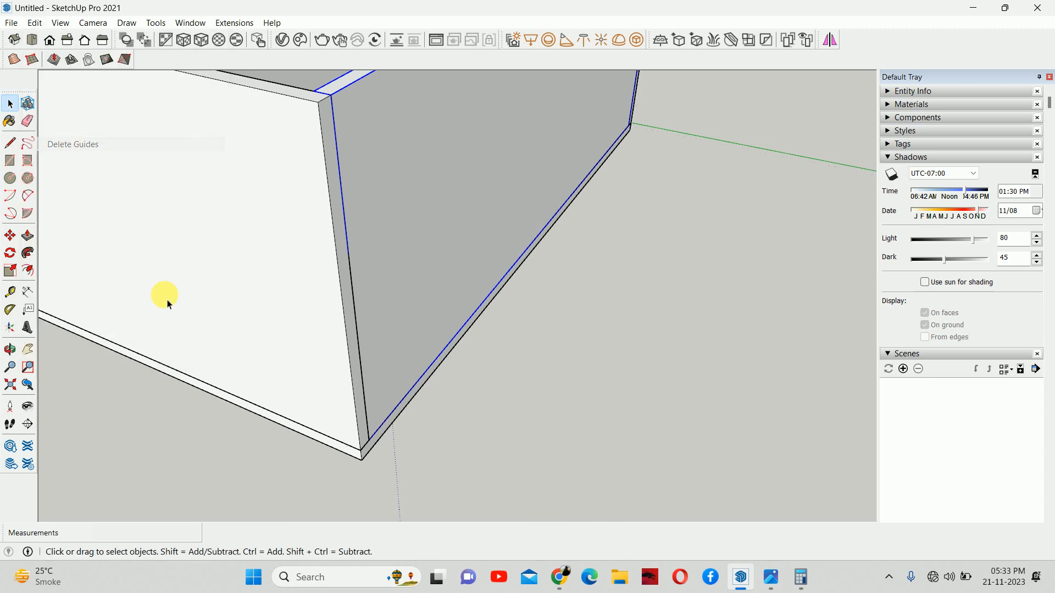
- Copy the floor slab 3750 mm upwards onto the wall tops as the roof slab
double_click(358, 451)
key("m")
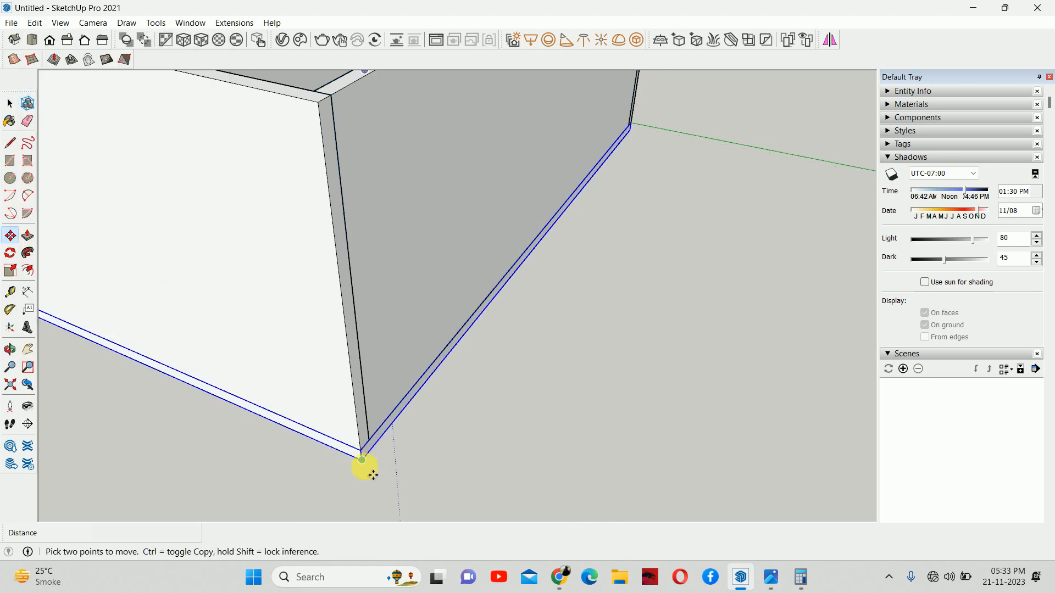
left_click(364, 465)
key("ctrl")
left_click(318, 104)
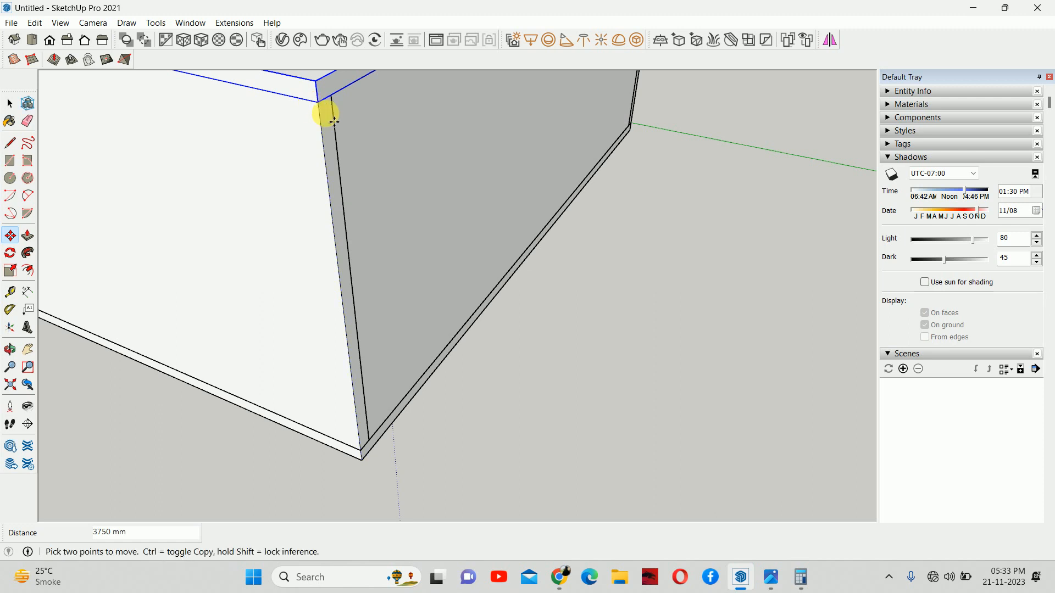
key("space")
- Copy the floor slab sideways so the copy adjoins the room's long side, corner to corner
scroll(473, 275, "down", 3)
scroll(572, 378, "down", 3)
middle_click_drag(546, 353, 327, 287)
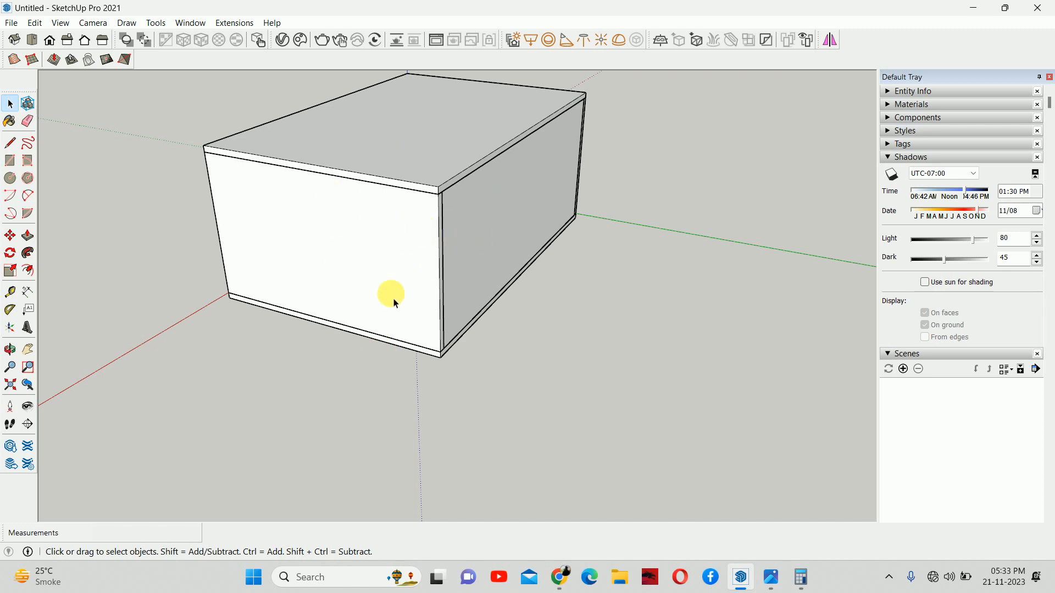
mouse_move(436, 299)
middle_mouse_down()
mouse_move(388, 302)
mouse_move(465, 319)
middle_mouse_up()
scroll(450, 396, "up", 3)
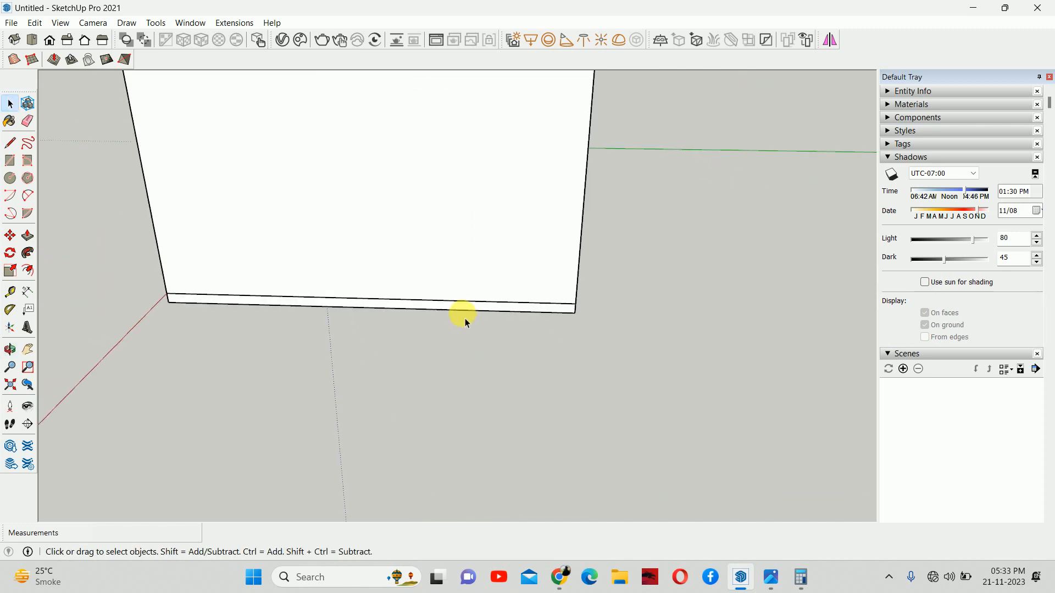
scroll(655, 278, "up", 2)
scroll(655, 278, "down", 5)
left_click(350, 329)
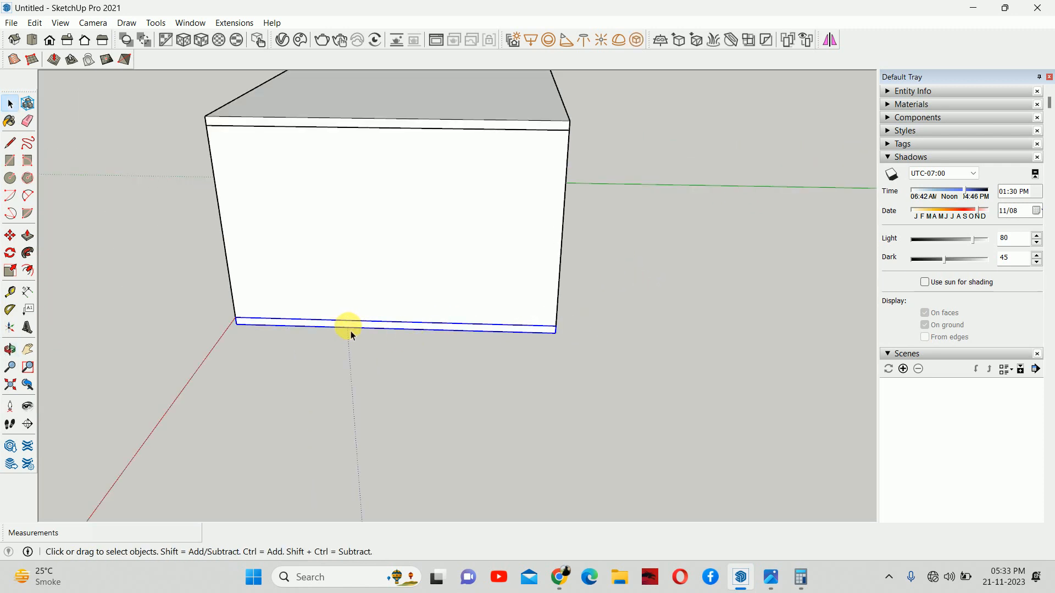
key("m")
scroll(236, 324, "up", 1)
left_click(236, 322)
key("ctrl")
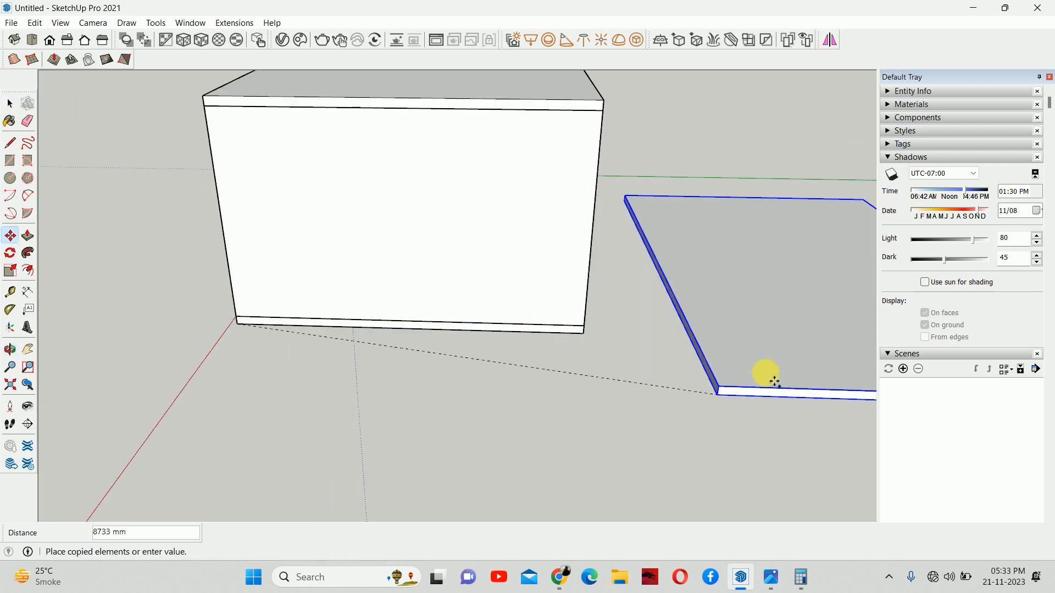
left_click(583, 334)
key("space")
scroll(594, 318, "down", 3)
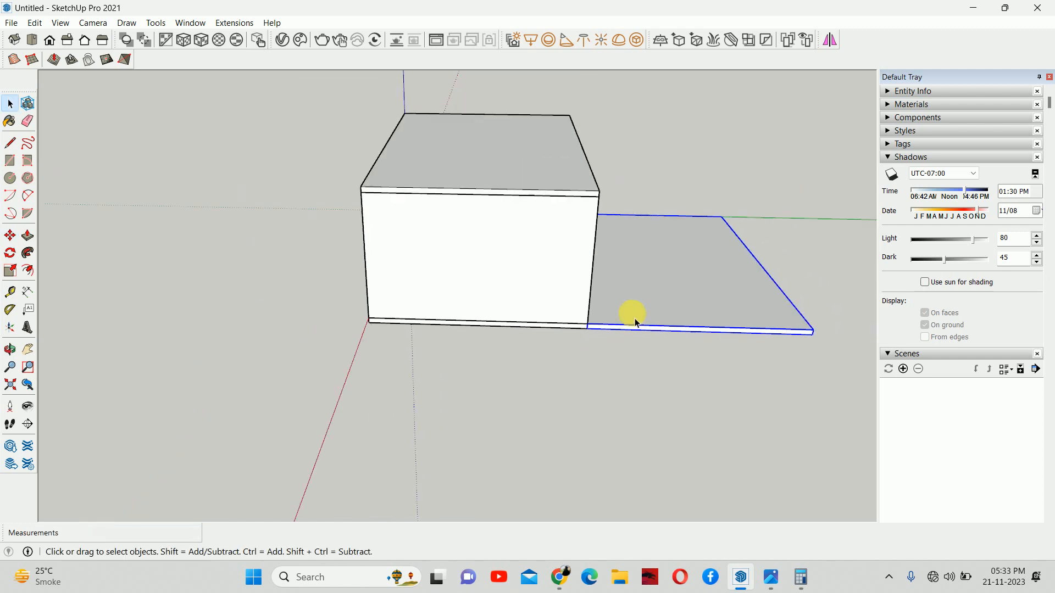
- Shorten the adjoining slab copy by 4000 mm from its outer long side with Push/Pull
middle_click_drag(731, 341, 571, 390)
double_click(693, 369)
scroll(566, 384, "up", 1)
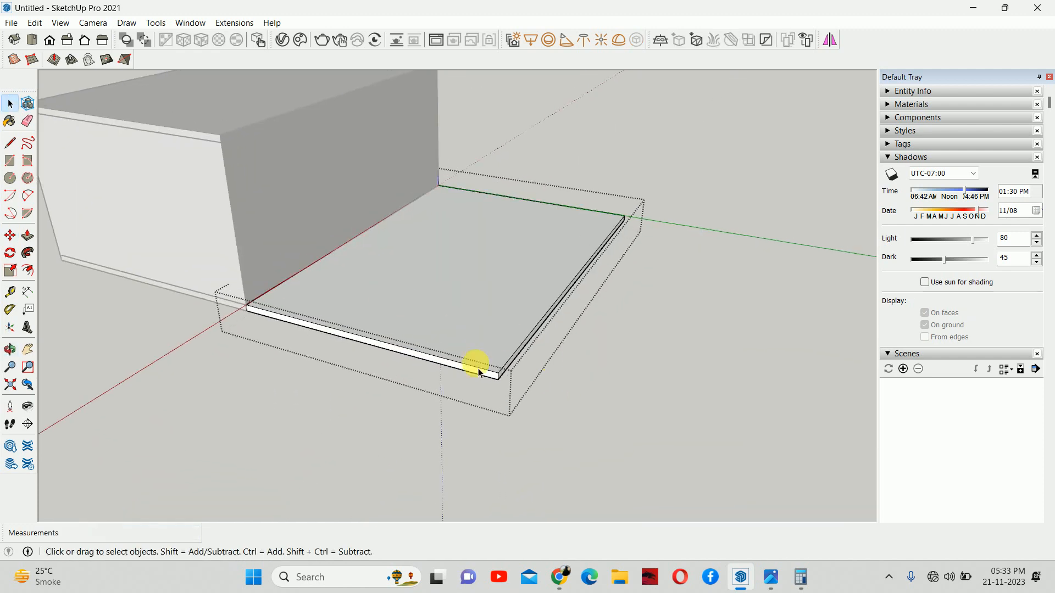
key("p")
scroll(568, 372, "up", 3)
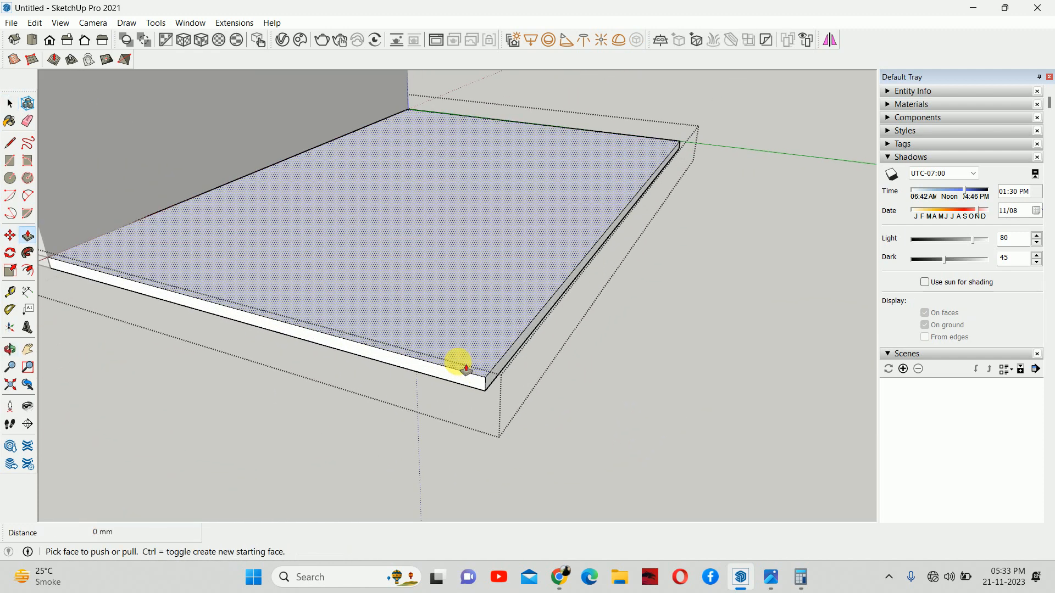
left_click(493, 374)
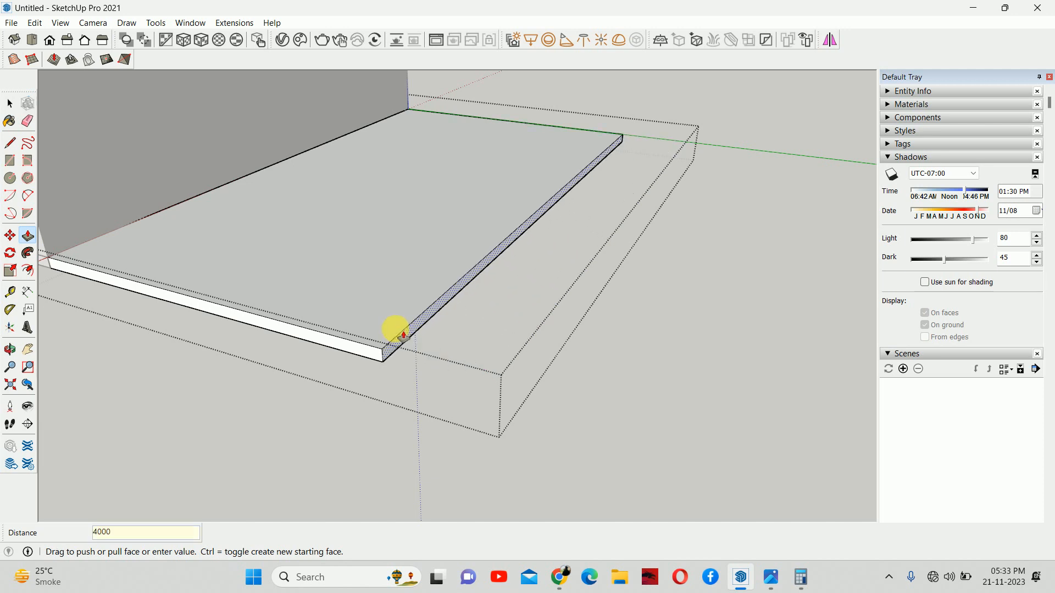
key("Return")
- Push the top face of the narrowed slab down 50 mm and leave its group
middle_click_drag(404, 334, 248, 278)
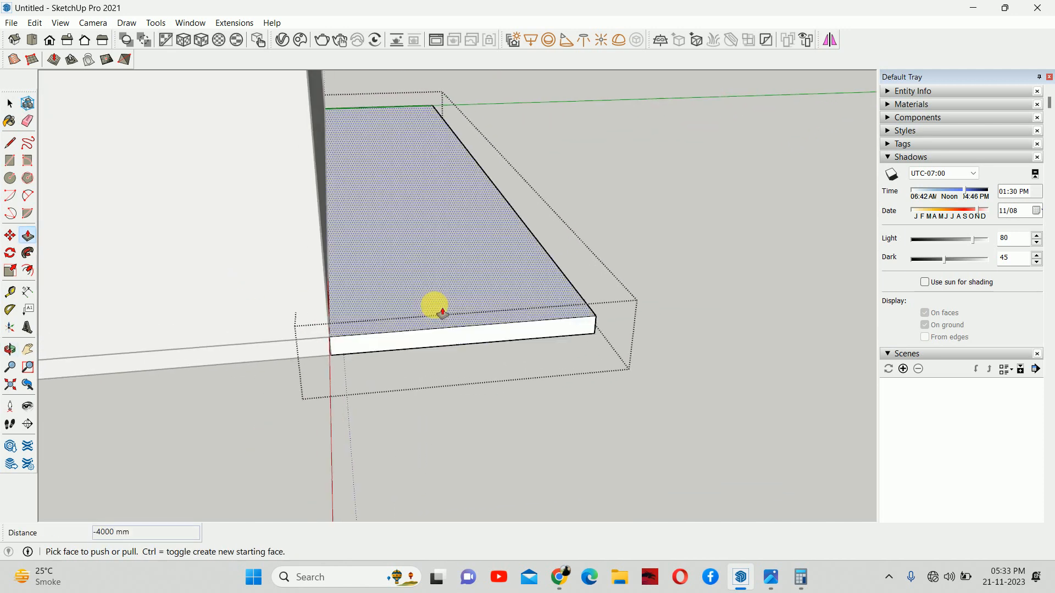
left_click(423, 284)
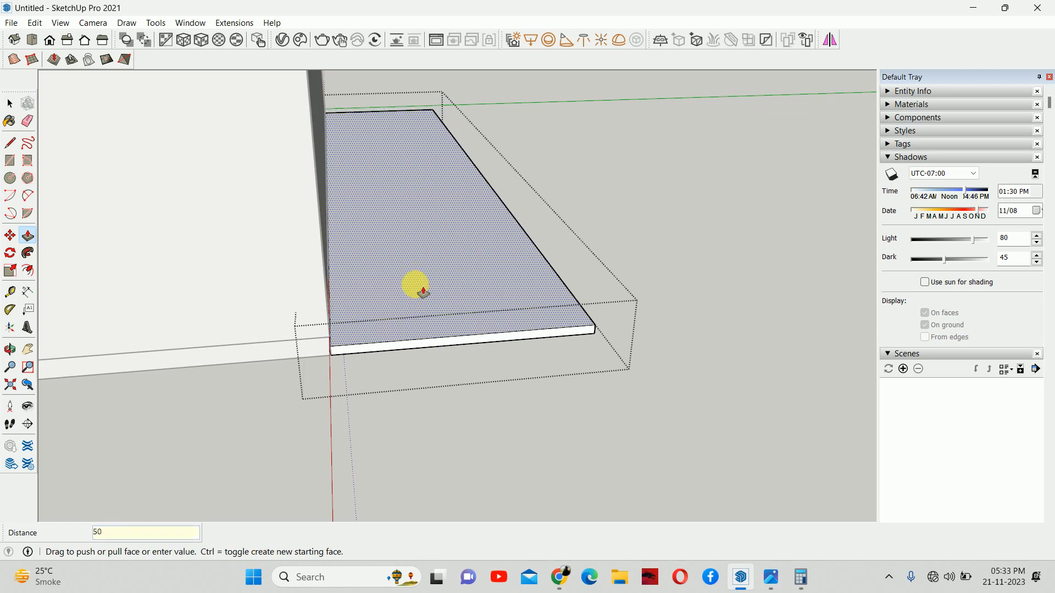
key("Return")
key("space")
left_click(516, 385)
- Extend the roof slab 2000 mm over the adjoining narrow slab with Push/Pull, matching its outer edge
mouse_move(420, 303)
middle_mouse_down()
mouse_move(694, 293)
mouse_move(542, 262)
mouse_move(522, 318)
mouse_move(427, 319)
middle_mouse_up()
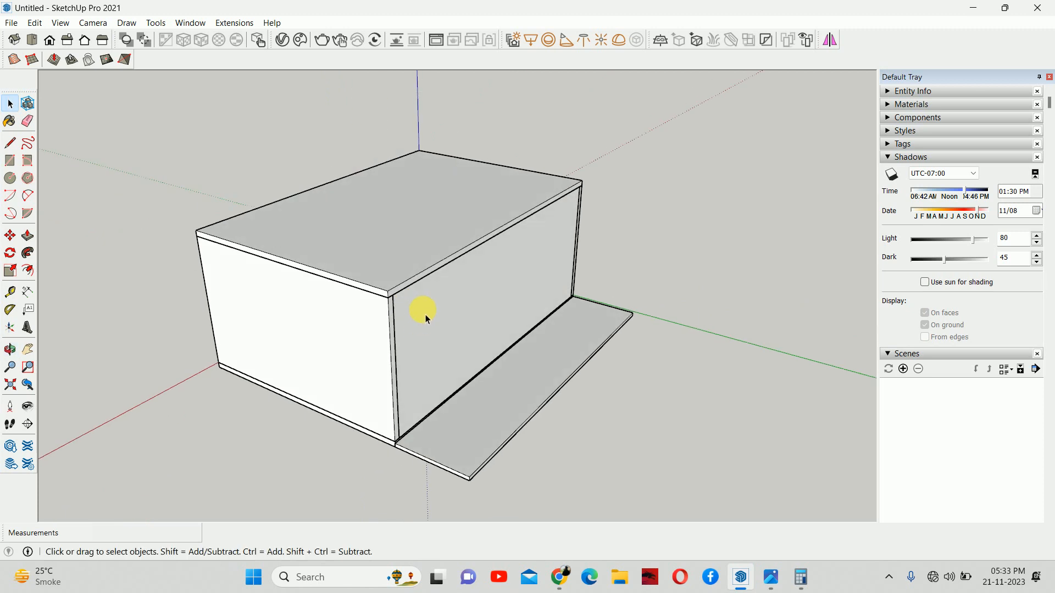
double_click(395, 287)
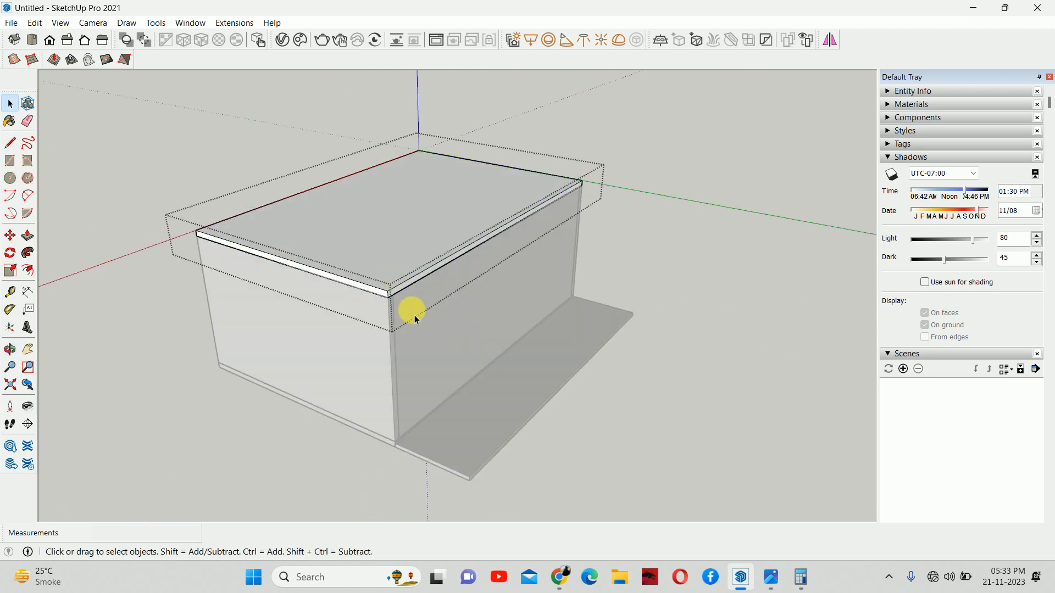
key("p")
scroll(379, 288, "up", 3)
left_click(407, 296)
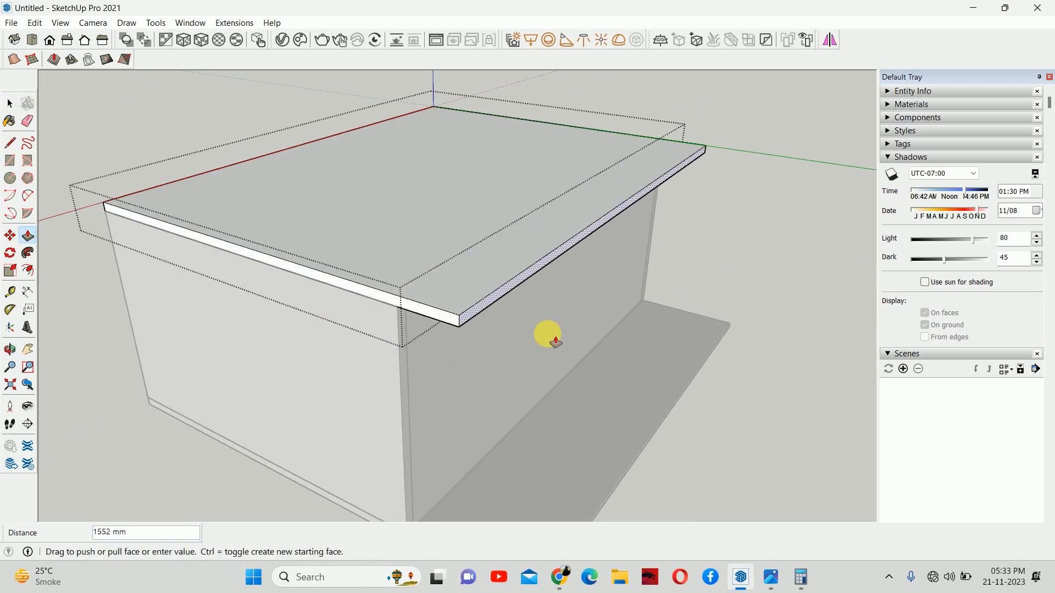
middle_click_drag(602, 426, 520, 419)
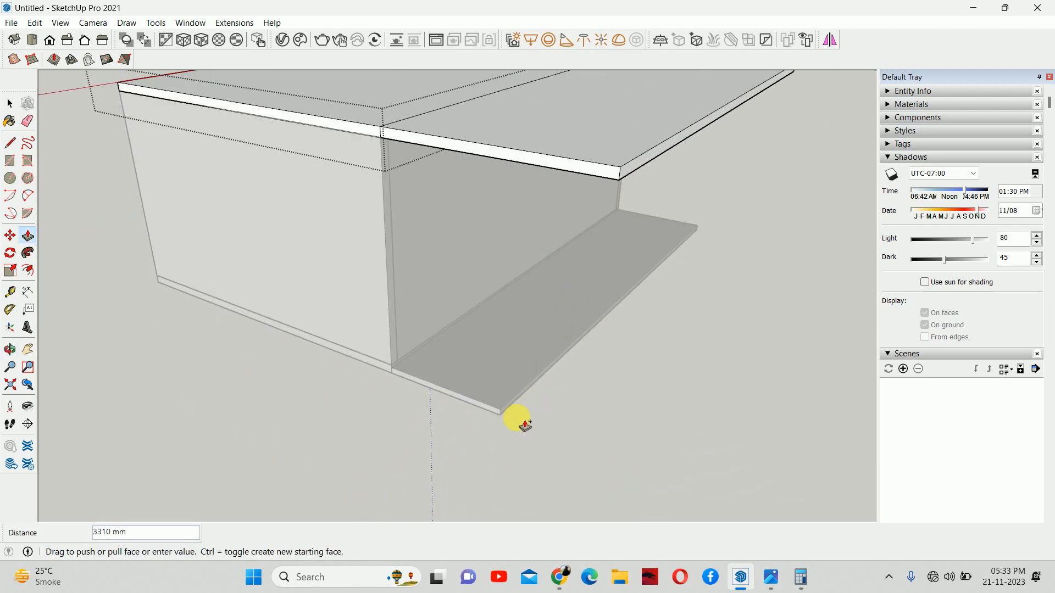
left_click(500, 409)
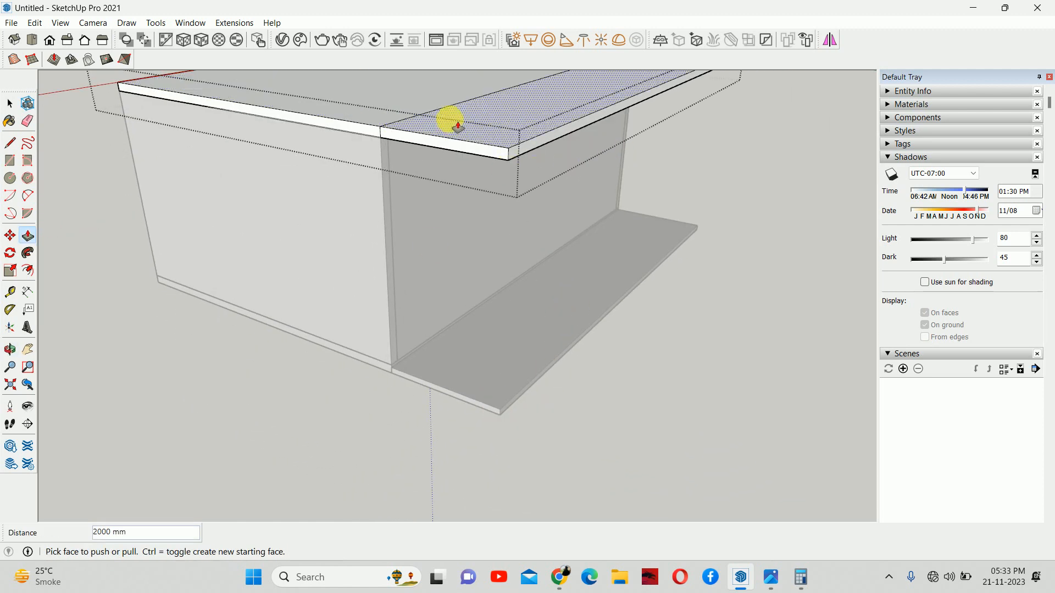
mouse_move(412, 110)
middle_mouse_down()
mouse_move(460, 193)
mouse_move(610, 253)
mouse_move(612, 146)
mouse_move(499, 141)
mouse_move(782, 174)
mouse_move(716, 238)
middle_mouse_up()
scroll(497, 141, "up", 3)
key("space")
scroll(357, 136, "up", 3)
key("e")
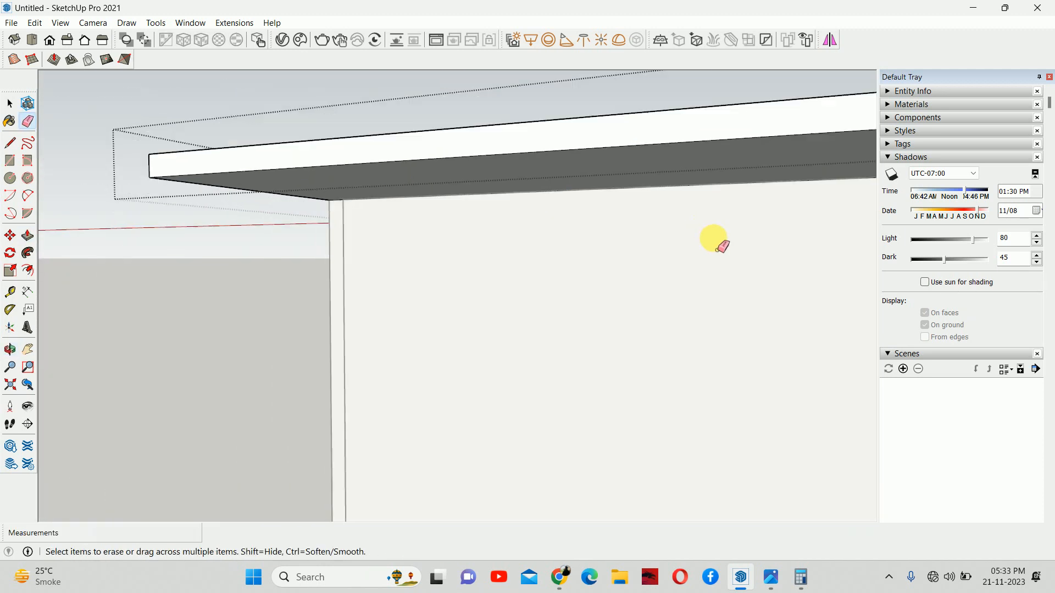
scroll(810, 232, "down", 3)
mouse_move(834, 225)
middle_mouse_down()
mouse_move(650, 254)
mouse_move(488, 256)
mouse_move(501, 393)
mouse_move(548, 400)
mouse_move(582, 290)
middle_mouse_up()
scroll(491, 265, "up", 5)
key("space")
scroll(432, 267, "down", 5)
- Copy the short wall at the origin 6000 mm along the green axis so it continues beside the narrow slab
left_click(588, 292)
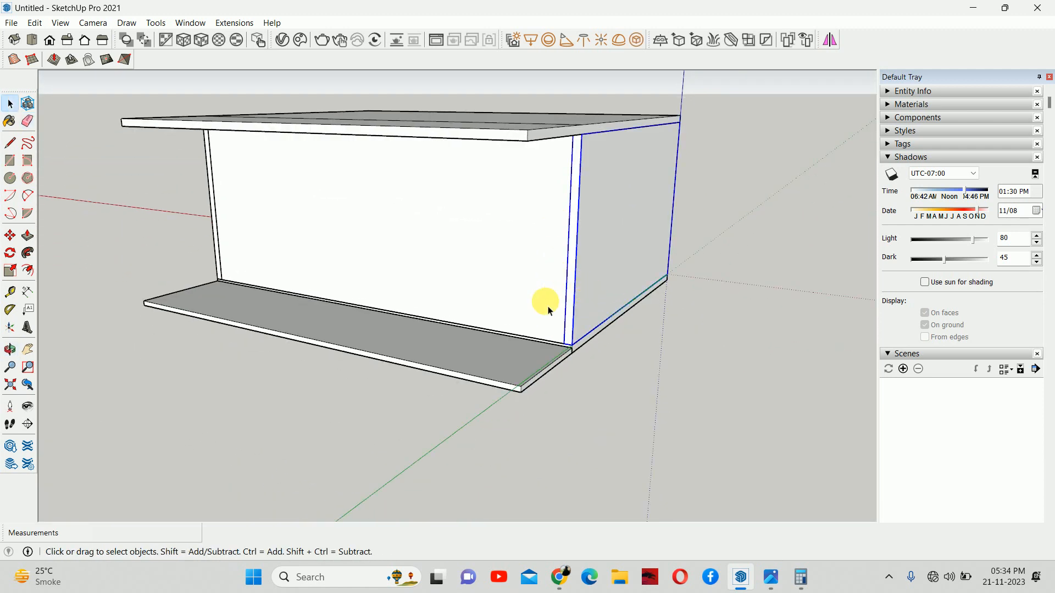
key("o")
middle_click_drag(598, 300, 561, 325)
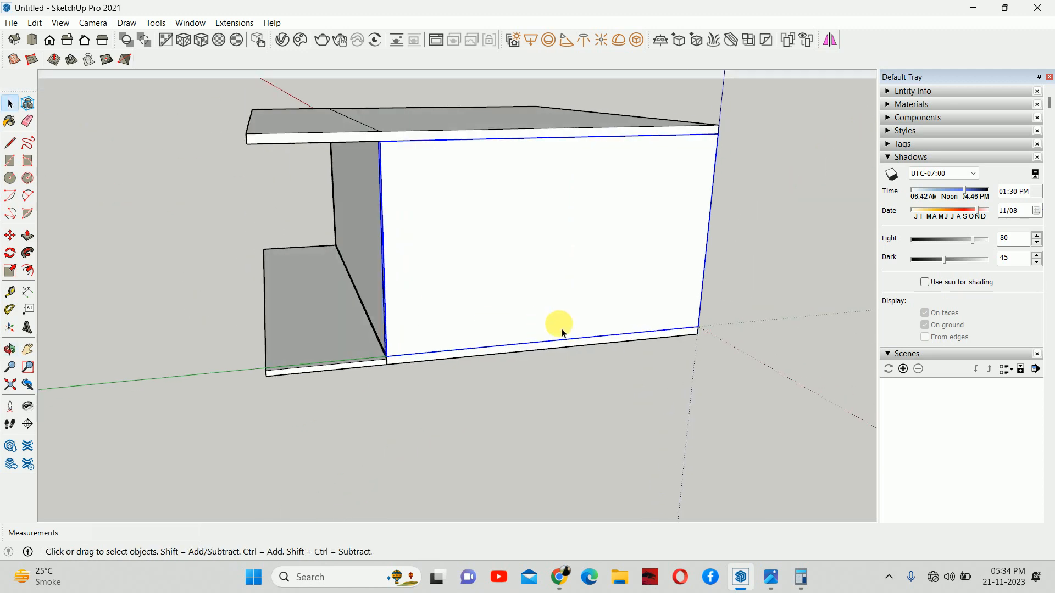
scroll(561, 325, "up", 3)
key("m")
scroll(683, 332, "up", 3)
left_click(780, 322)
key("ctrl")
left_click(780, 323)
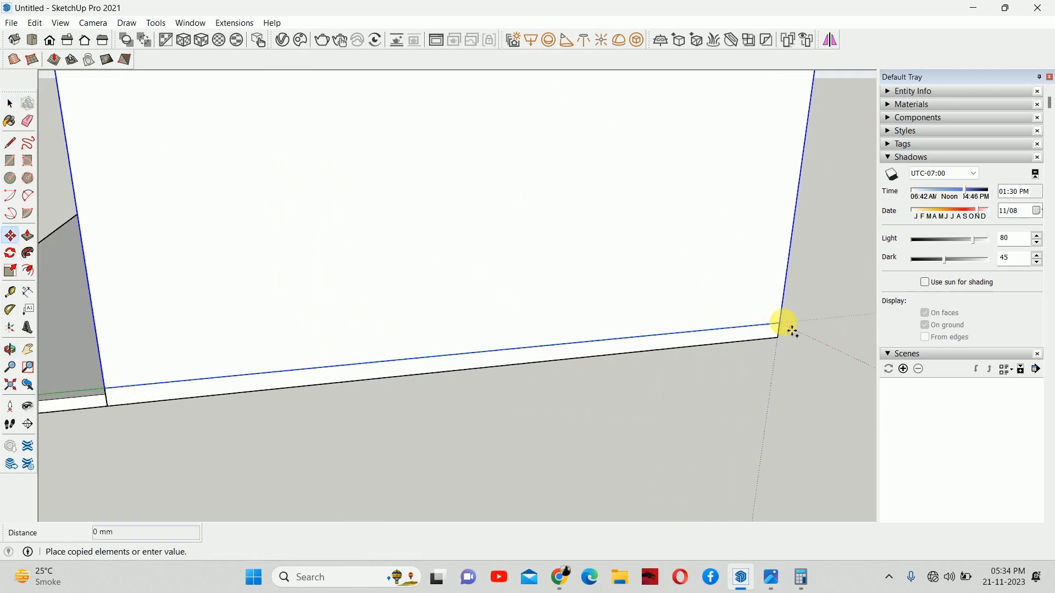
scroll(411, 360, "down", 1)
middle_click_drag(410, 360, 704, 346, "shift")
scroll(704, 345, "up", 1)
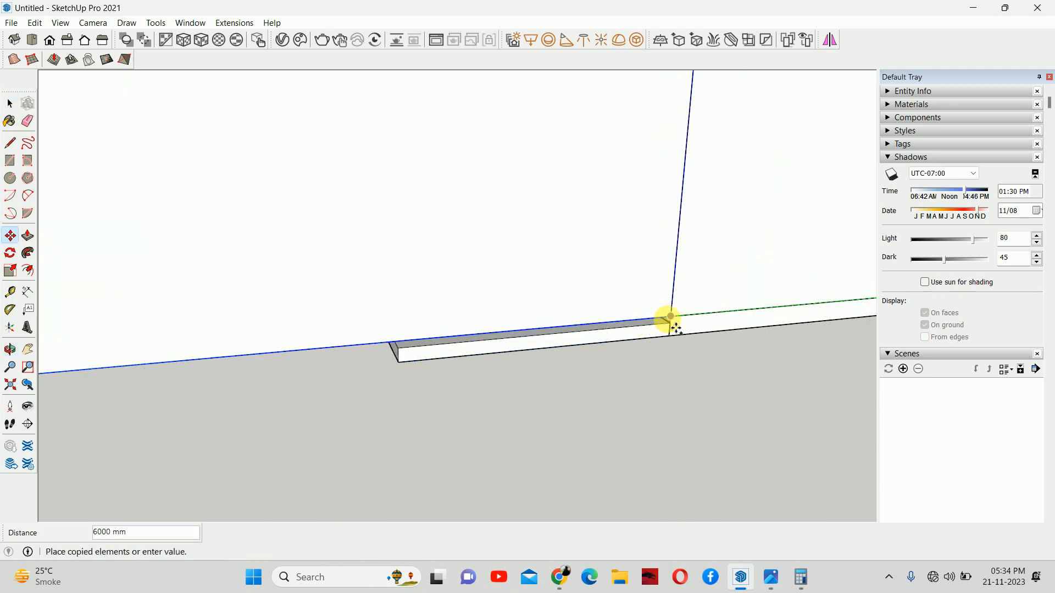
left_click(670, 323)
key("space")
- Shorten the copied wall by 4000 mm with Push/Pull so it ends at the narrow slab's outer edge
scroll(664, 315, "down", 5)
scroll(603, 274, "down", 2)
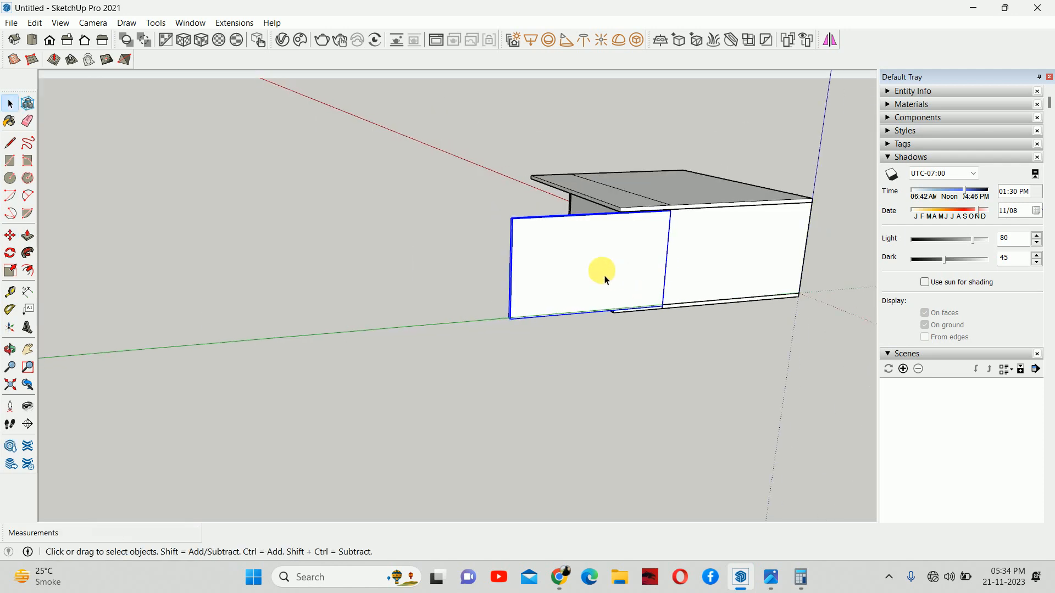
double_click(532, 255)
scroll(531, 231, "up", 4)
key("p")
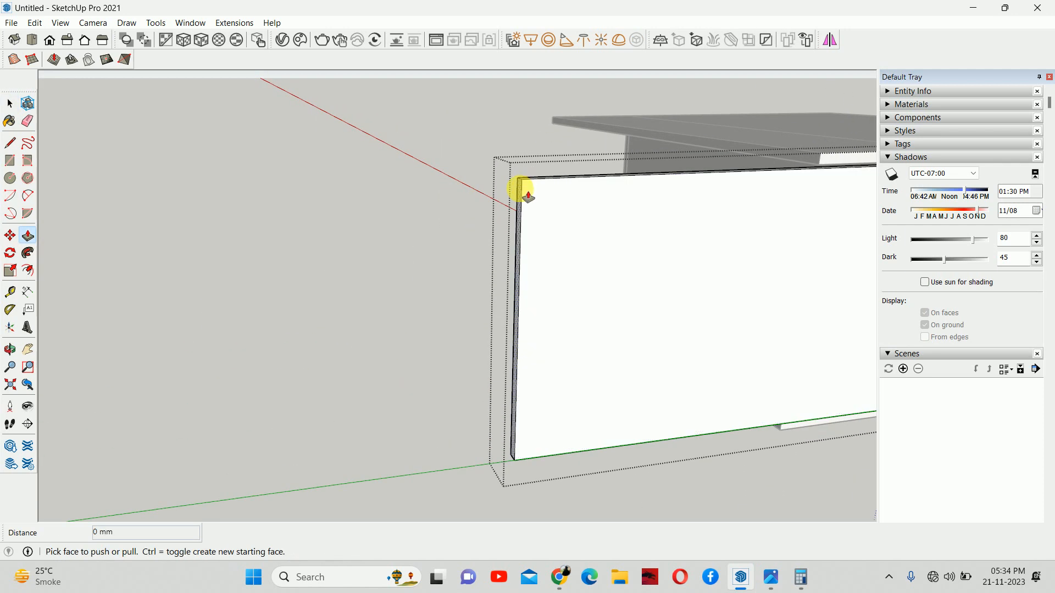
left_click(522, 188)
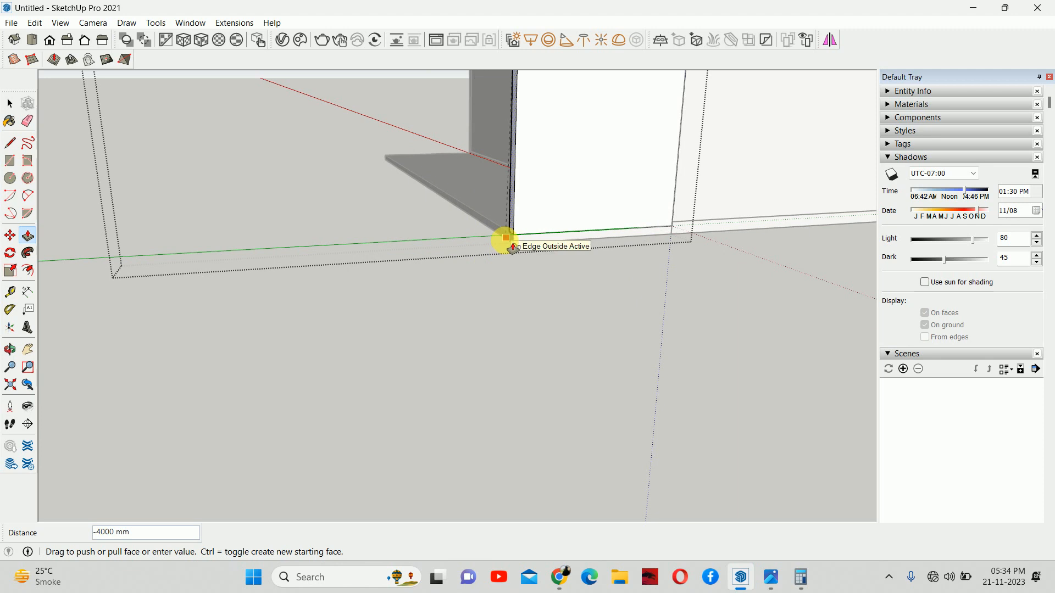
left_click(505, 240)
middle_click_drag(506, 240, 553, 196)
- Adjust the shortened wall's outer face with Push/Pull so it is flush with the roof slab's edge
scroll(438, 250, "up", 4)
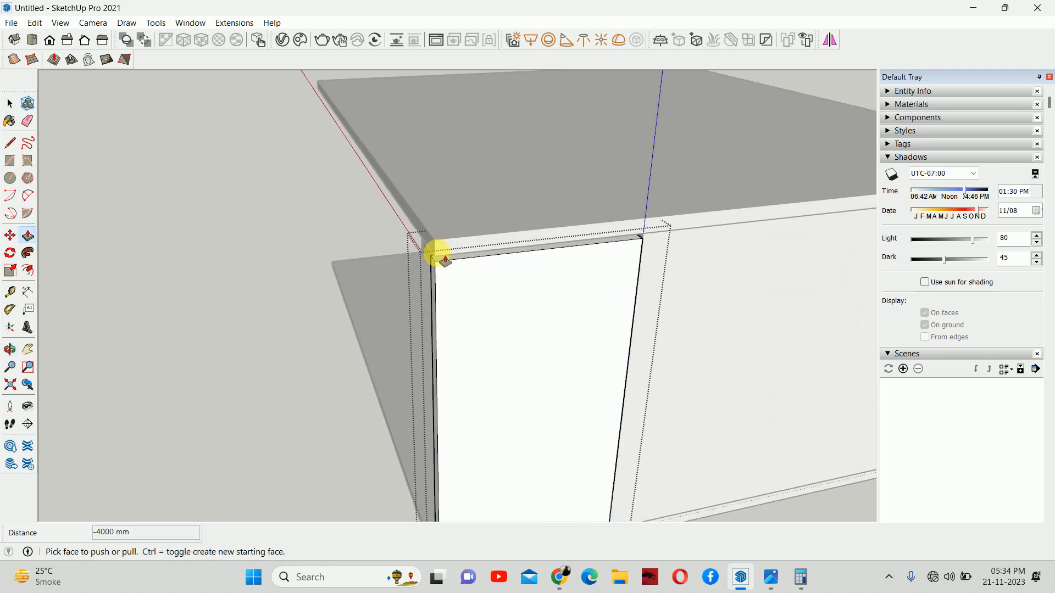
left_click(435, 263)
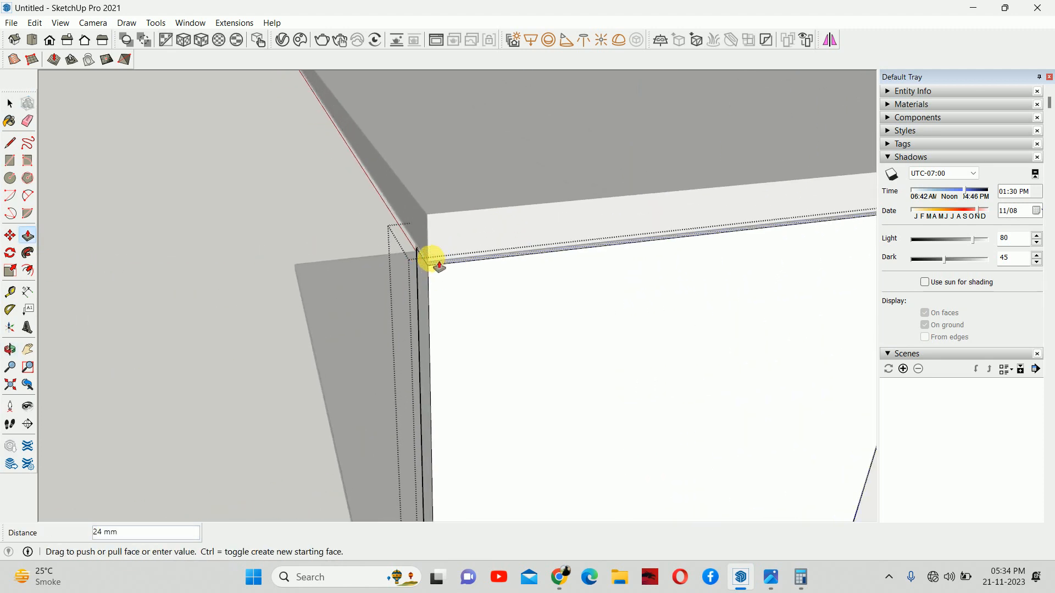
left_click(429, 261)
middle_click_drag(429, 262, 478, 219)
key("space")
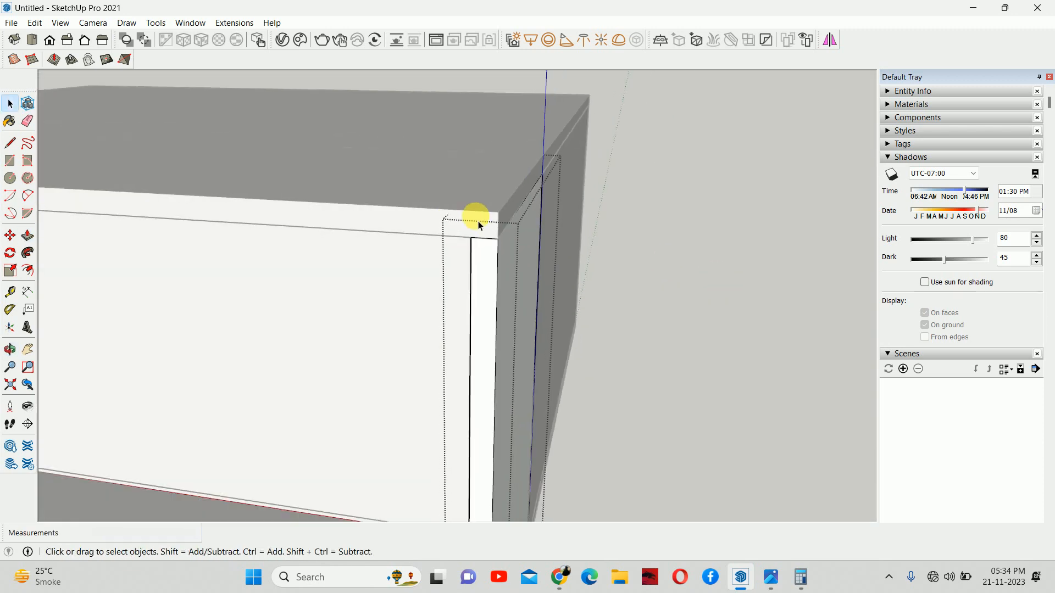
- Copy the narrow slab's short end wall to the slab's opposite outer corner so both ends are closed
middle_click_drag(489, 324, 704, 216)
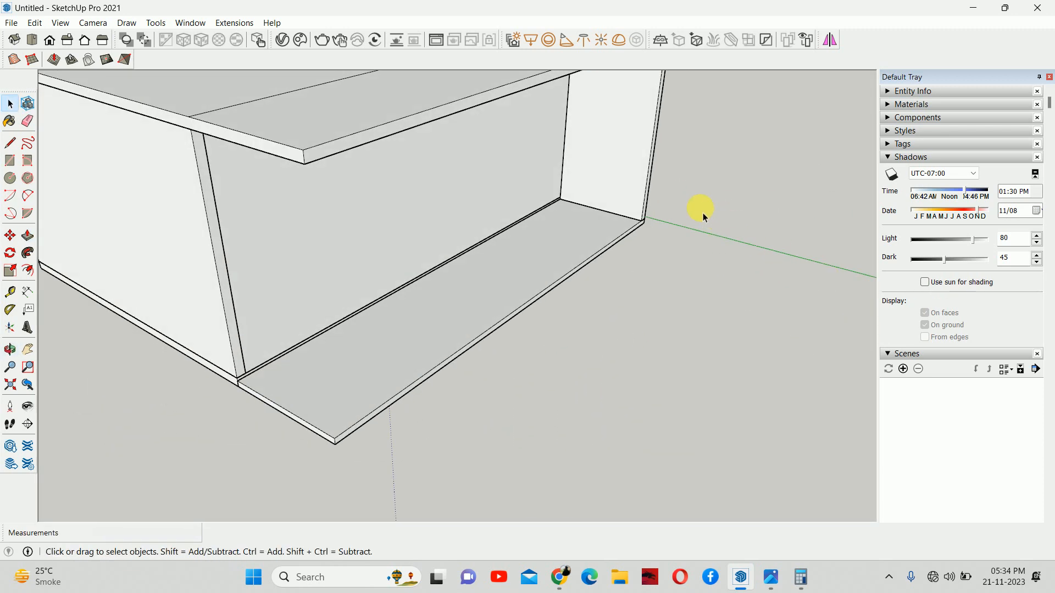
double_click(623, 192)
scroll(589, 228, "up", 3)
key("m")
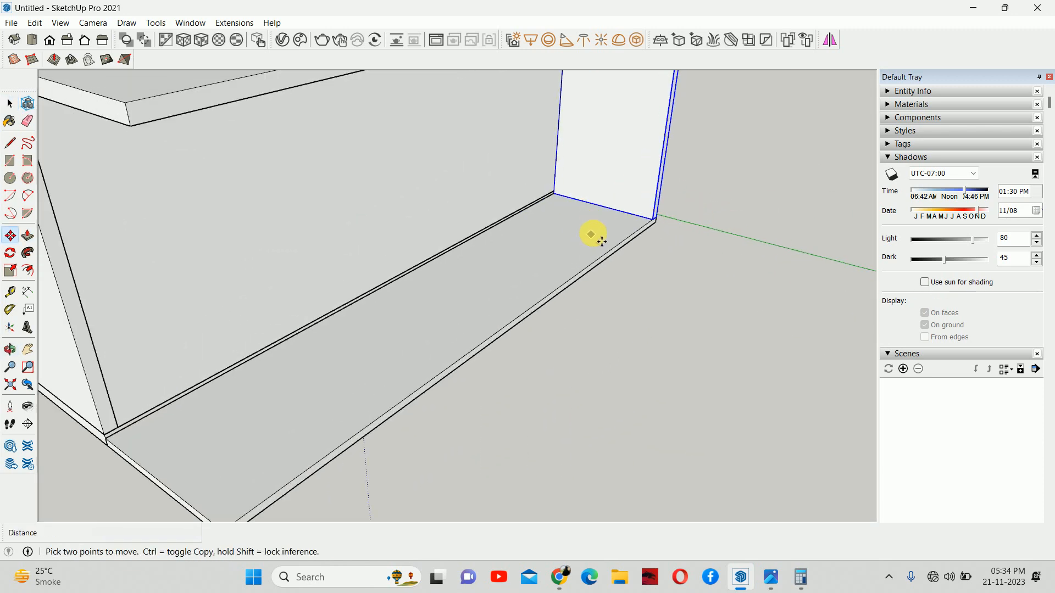
scroll(596, 235, "up", 2)
left_click(664, 217)
key("ctrl")
scroll(462, 352, "down", 1)
middle_click_drag(462, 351, 629, 179, "shift")
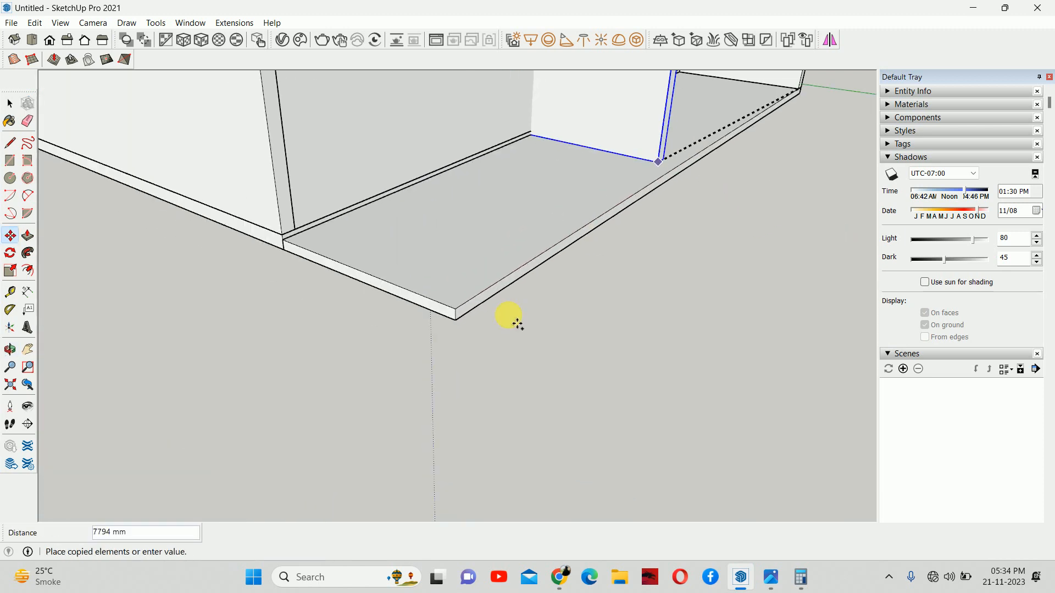
left_click(462, 310)
key("space")
scroll(461, 309, "down", 4)
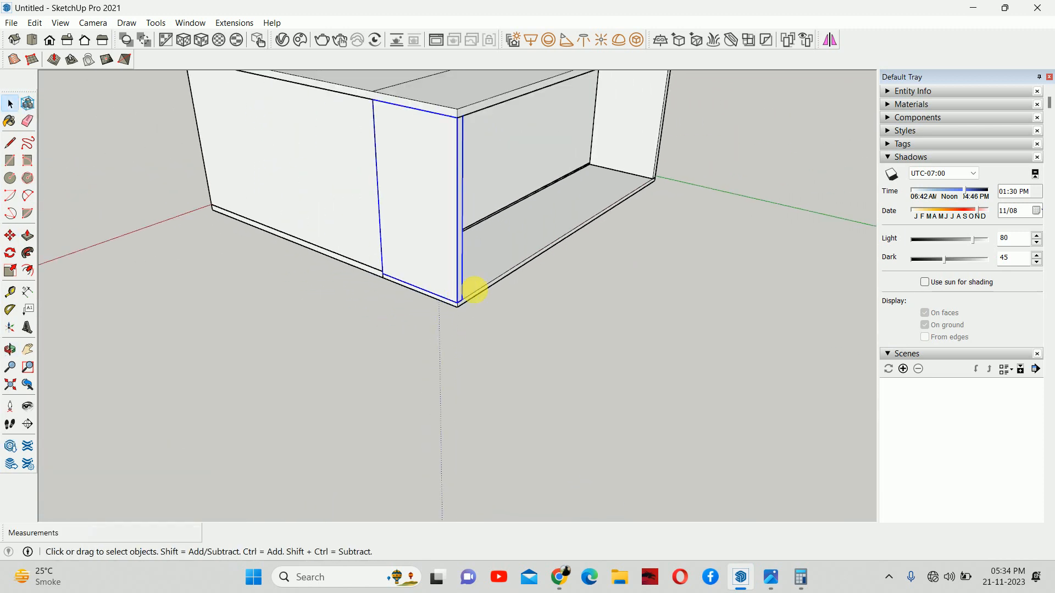
middle_click_drag(473, 289, 542, 289, "shift")
left_click(617, 411)
- Extend the narrow slab's outer edge by 150 mm with Push/Pull, keeping the extension as a separate face
double_click(408, 373)
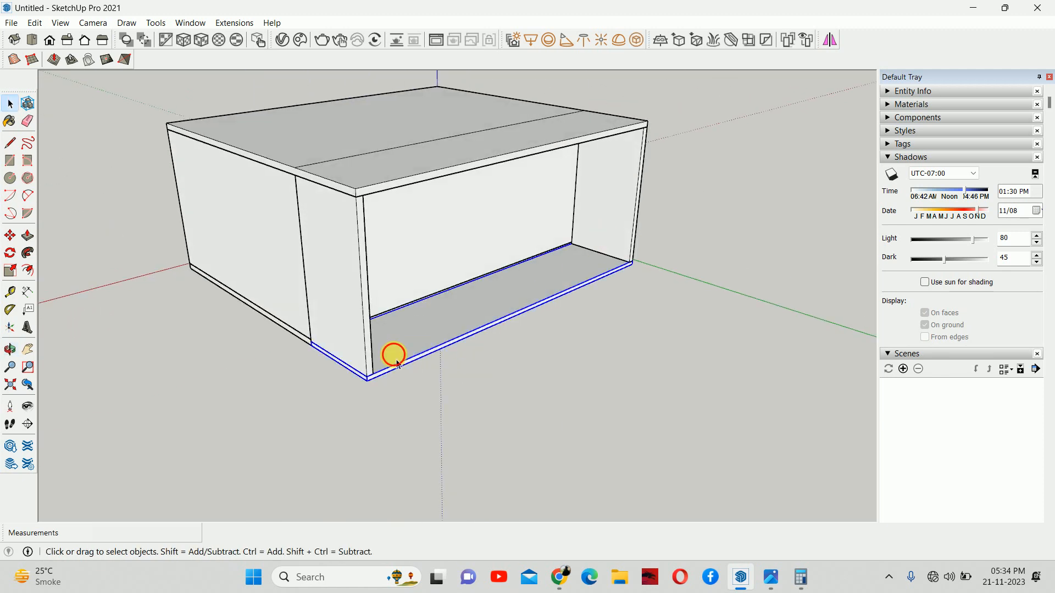
scroll(408, 373, "up", 5)
key("p")
left_click_drag(379, 396, 517, 456)
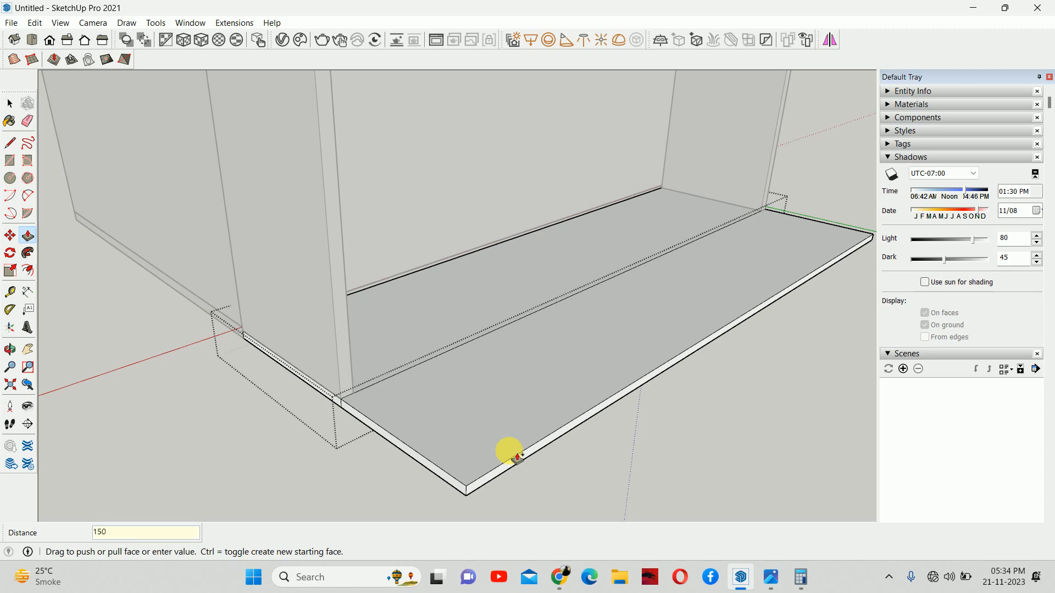
key("Return")
- Raise the new 150 mm edge strip by 100 mm with Push/Pull and close the slab group
scroll(365, 399, "up", 4)
left_click(344, 399)
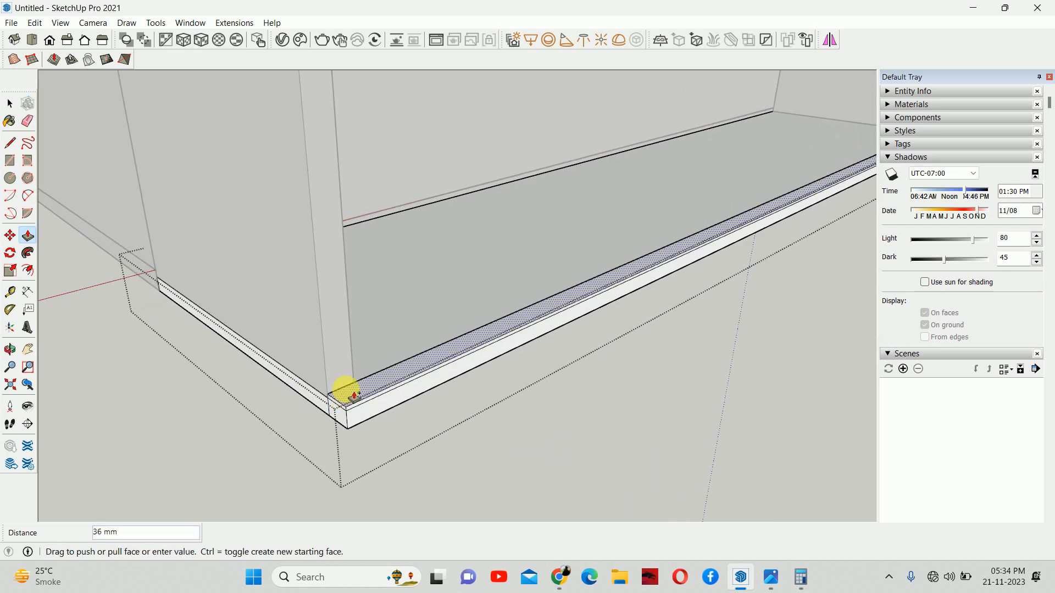
left_click_drag(352, 395, 354, 378)
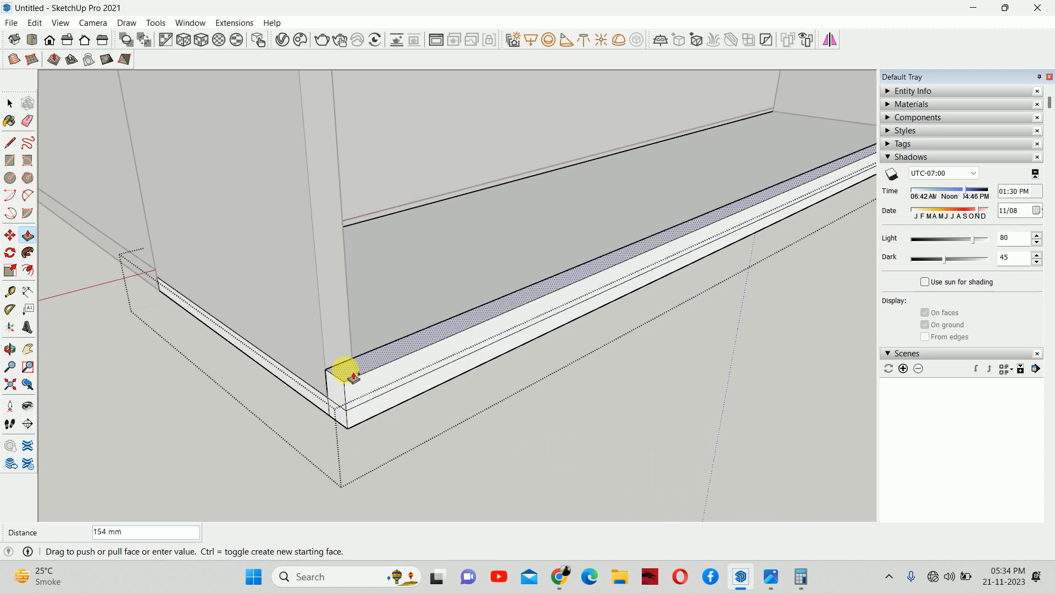
key("Return")
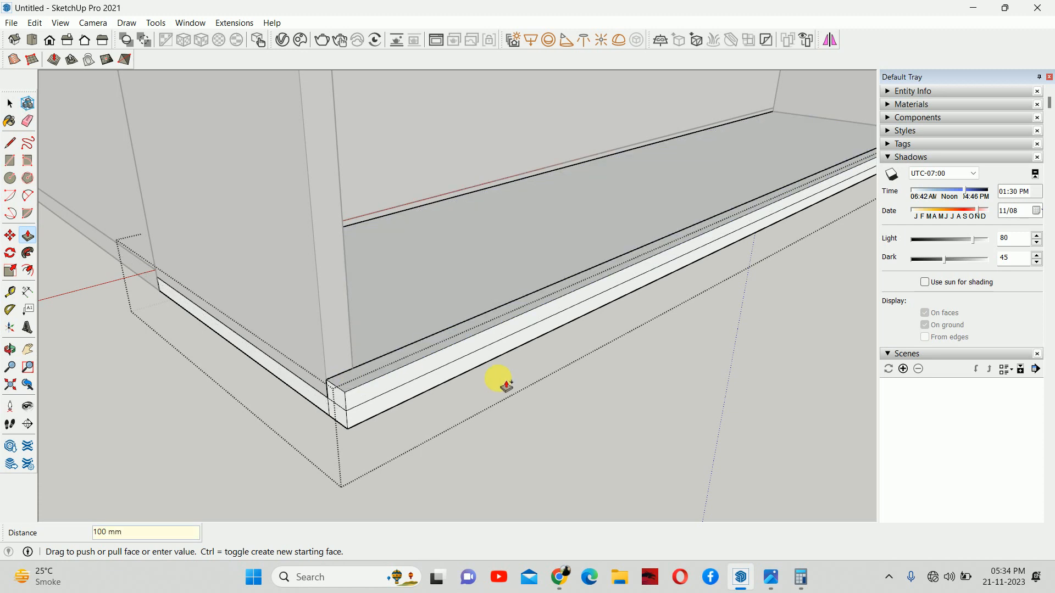
key("space")
left_click(502, 381)
- Check the reference image, then place a vertical guide inward from the end edge of the dividing wall farther from the origin
scroll(424, 373, "down", 3)
middle_click_drag(434, 365, 371, 280)
scroll(511, 369, "down", 3)
scroll(431, 248, "up", 1)
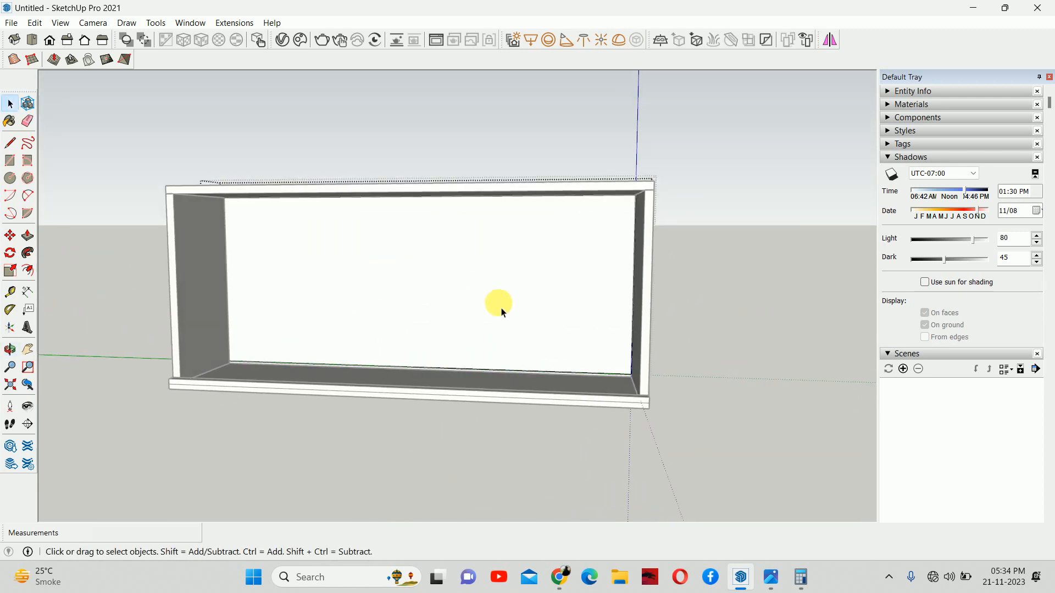
left_click(776, 585)
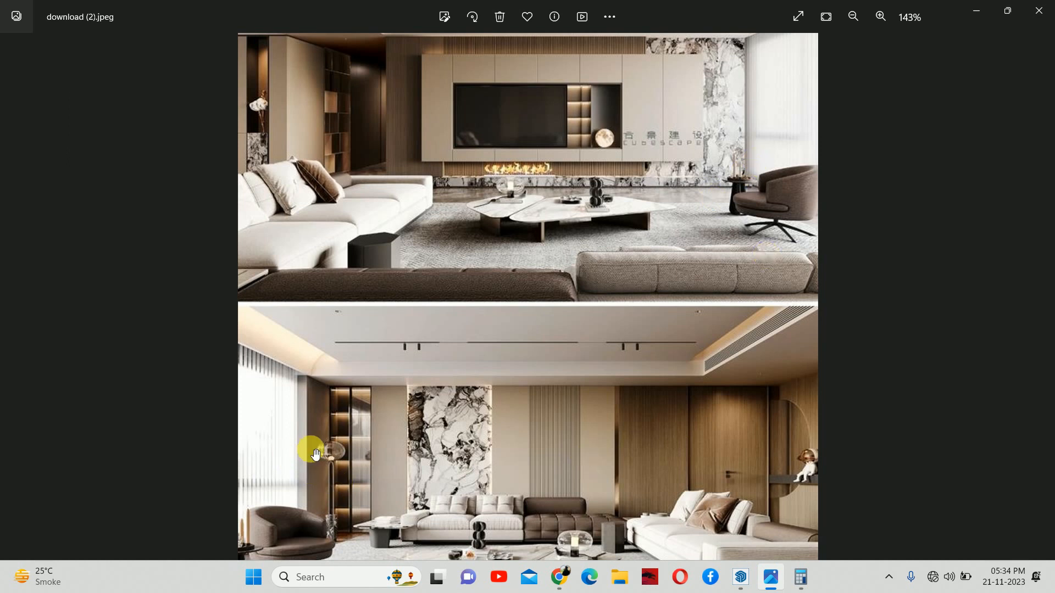
left_click(971, 8)
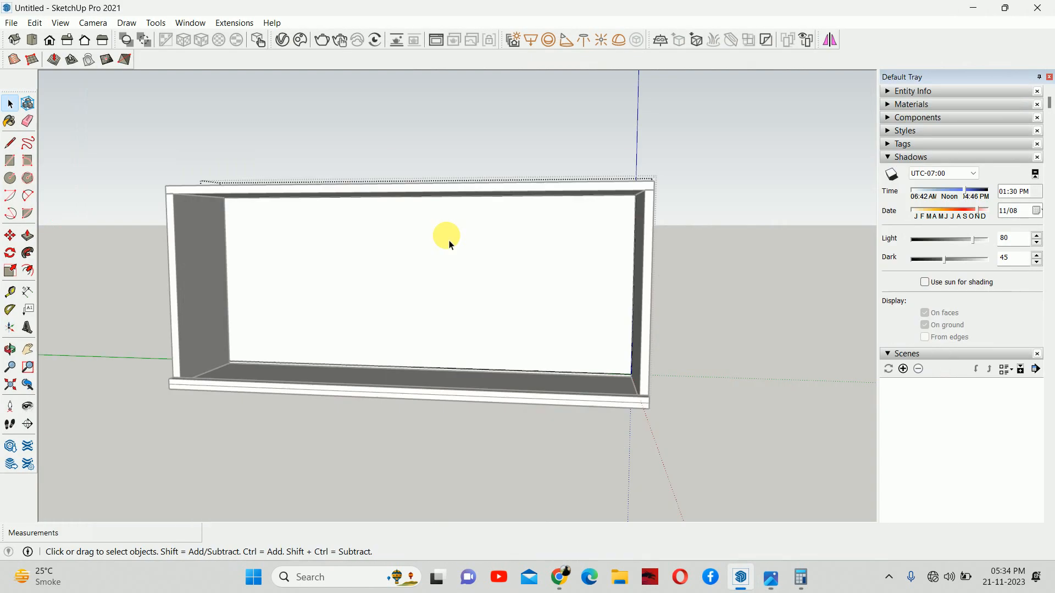
scroll(258, 284, "up", 5)
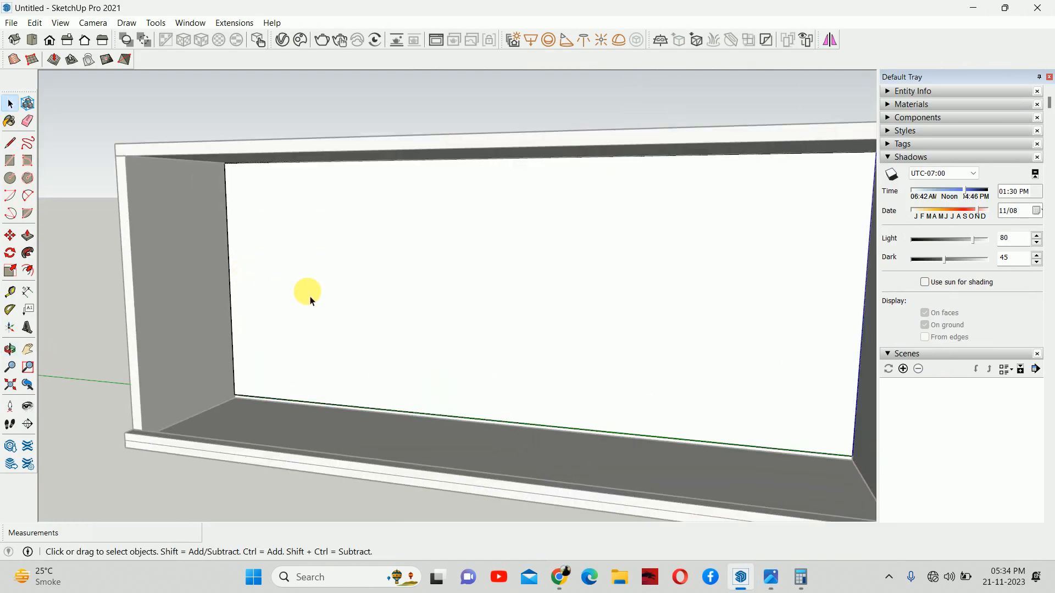
key("t")
left_click(228, 242)
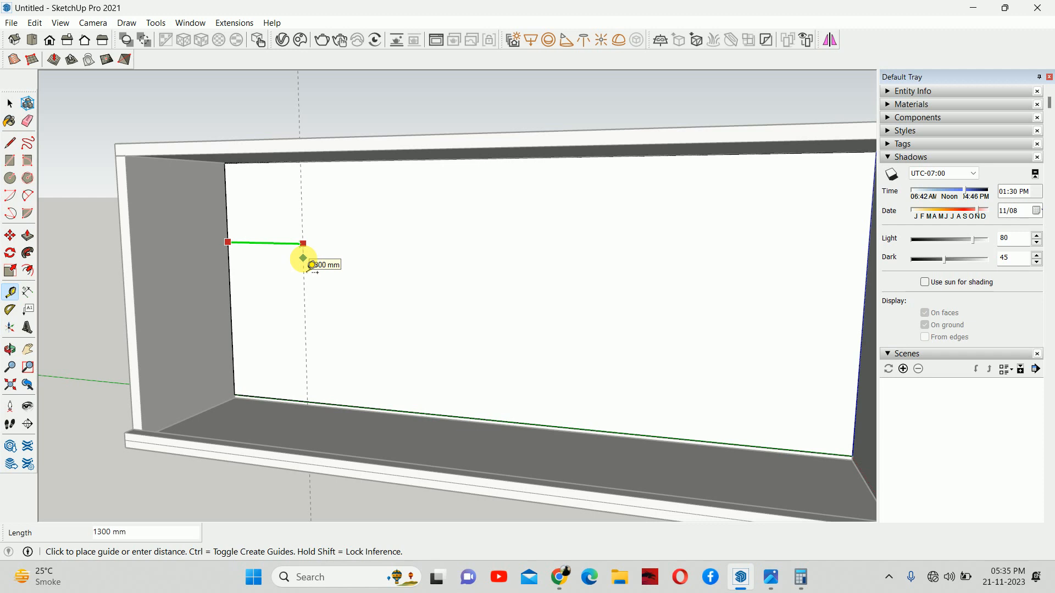
key("Return")
- Place a matching vertical guide inward from the dividing wall's other end edge, along the blue axis
mouse_move(291, 275)
middle_mouse_down()
mouse_move(416, 323)
mouse_move(372, 290)
mouse_move(351, 299)
mouse_move(347, 342)
mouse_move(313, 385)
mouse_move(297, 256)
middle_mouse_up()
scroll(346, 283, "down", 4)
scroll(297, 256, "up", 2)
left_click(262, 249)
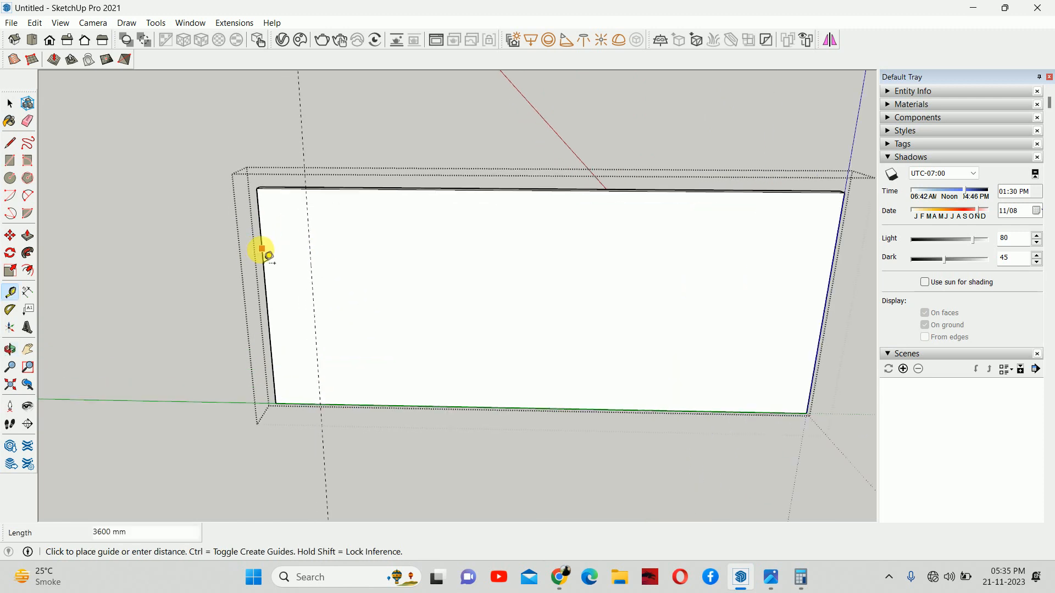
key("space")
scroll(647, 313, "down", 1)
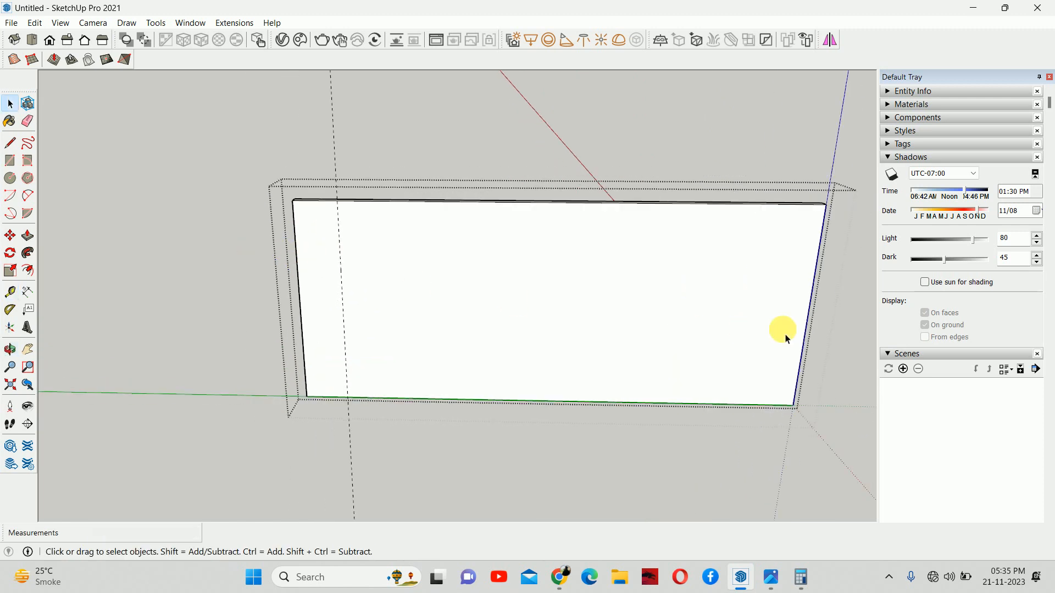
key("t")
left_click(815, 292)
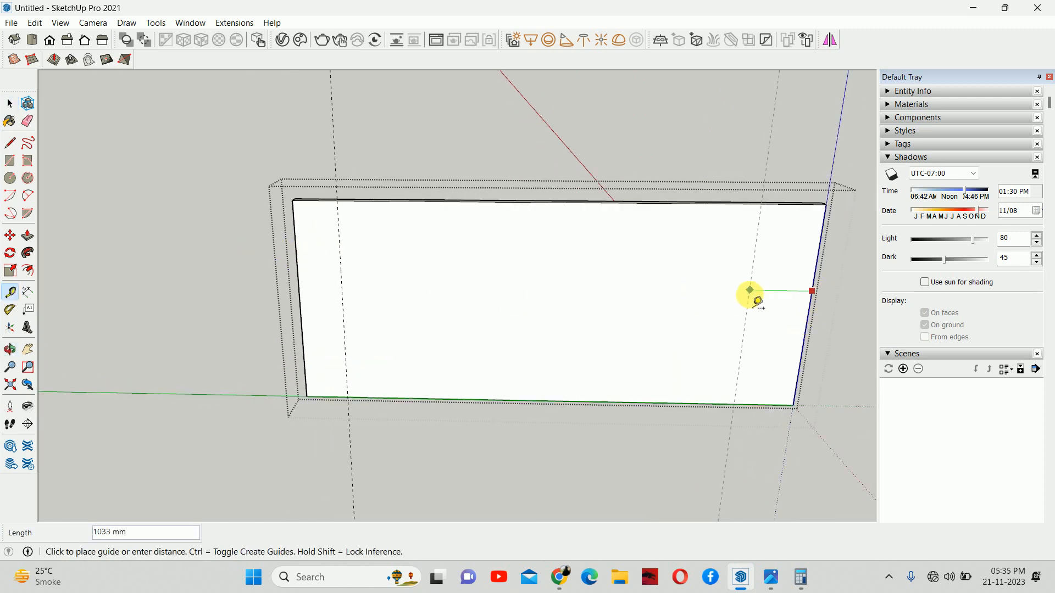
key("Return")
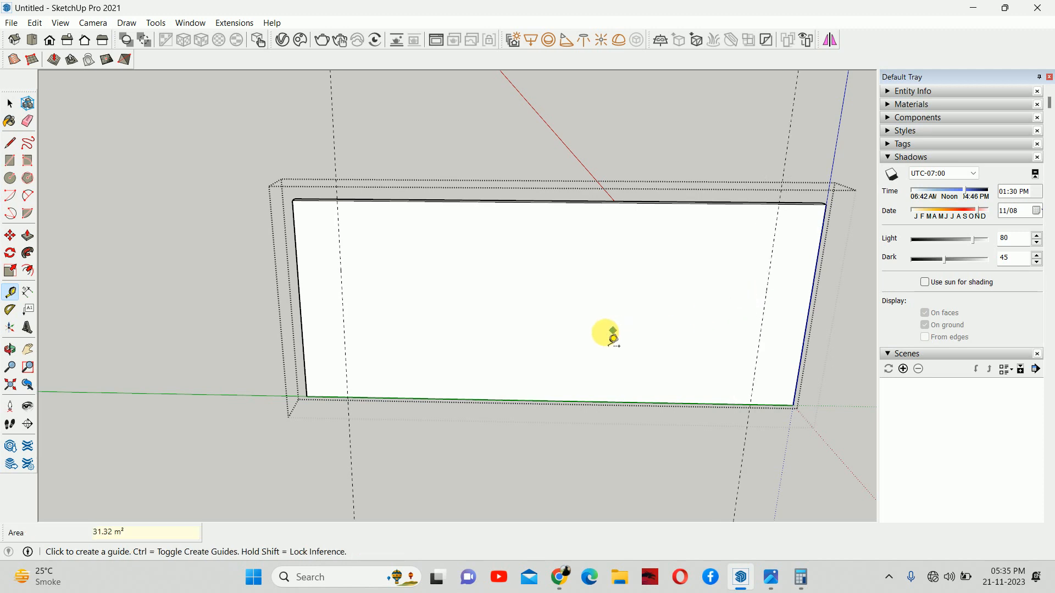
- Place a horizontal guide 2400 mm above the dividing wall's bottom edge
middle_click_drag(608, 337, 541, 411)
left_click(533, 404)
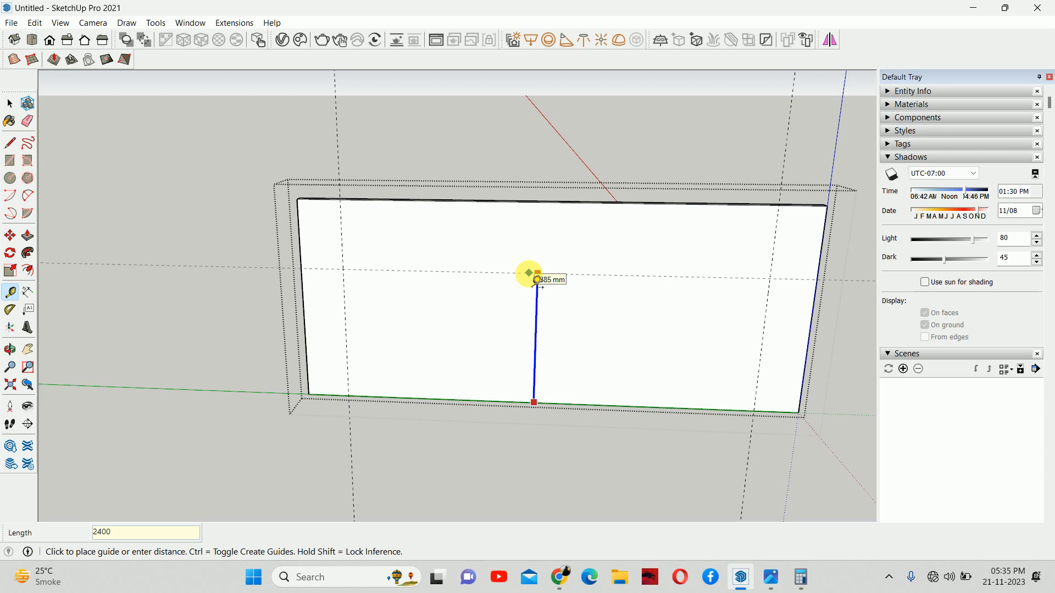
key("Return")
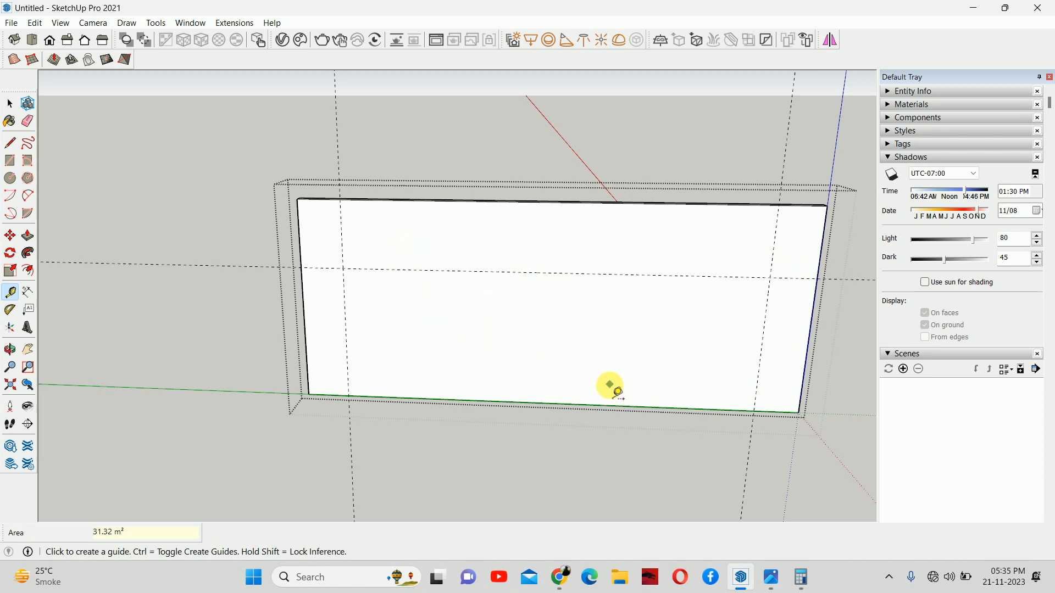
- Draw a rectangle bounded by the guides on the dividing wall and push it 150 mm through to cut the opening
middle_click_drag(610, 387, 511, 367)
key("space")
key("r")
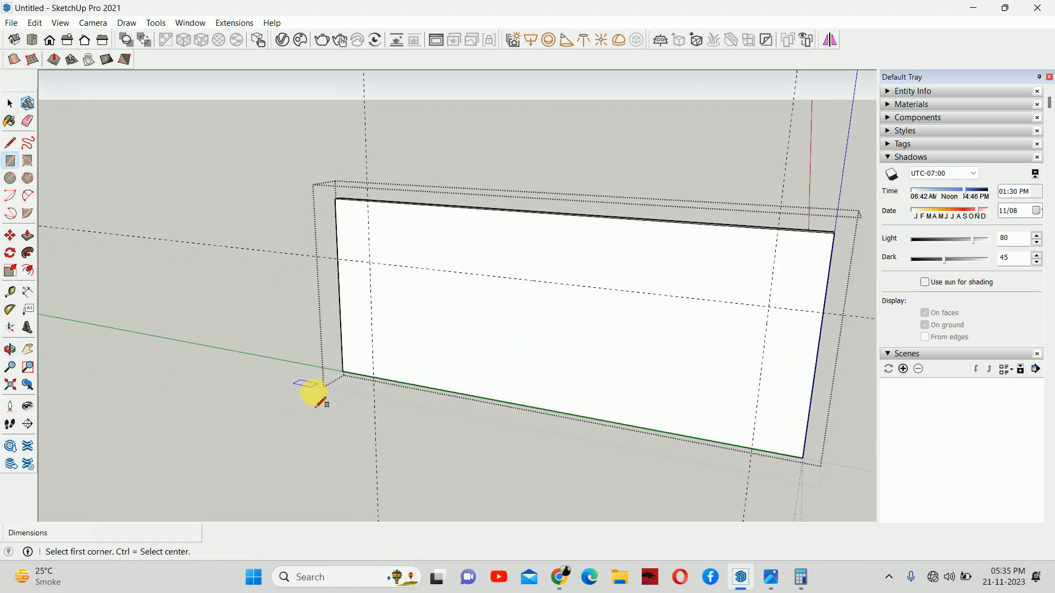
left_click(372, 378)
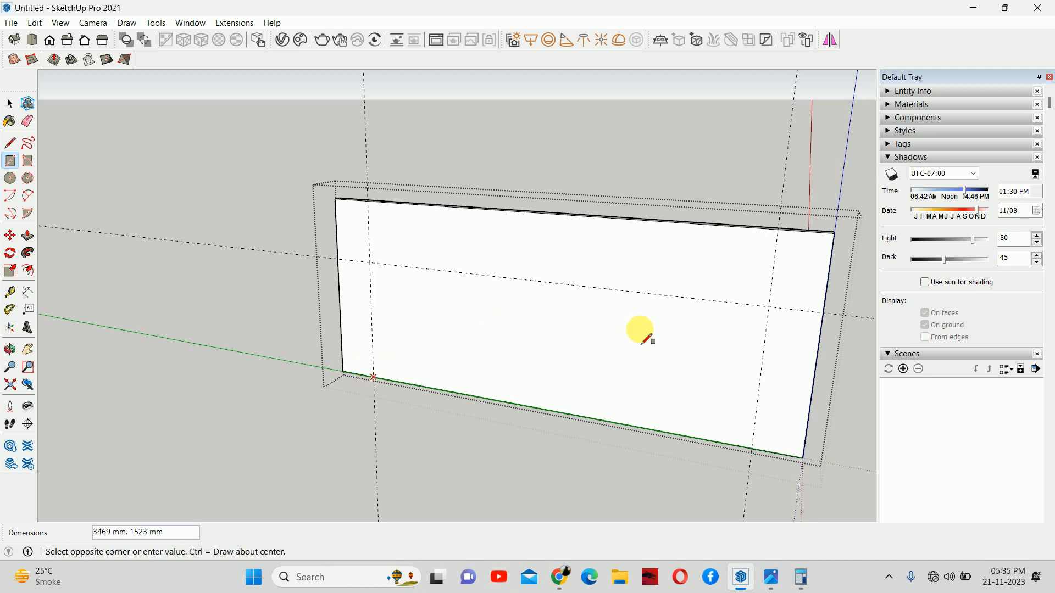
left_click(772, 306)
key("space")
key("p")
left_click(564, 398)
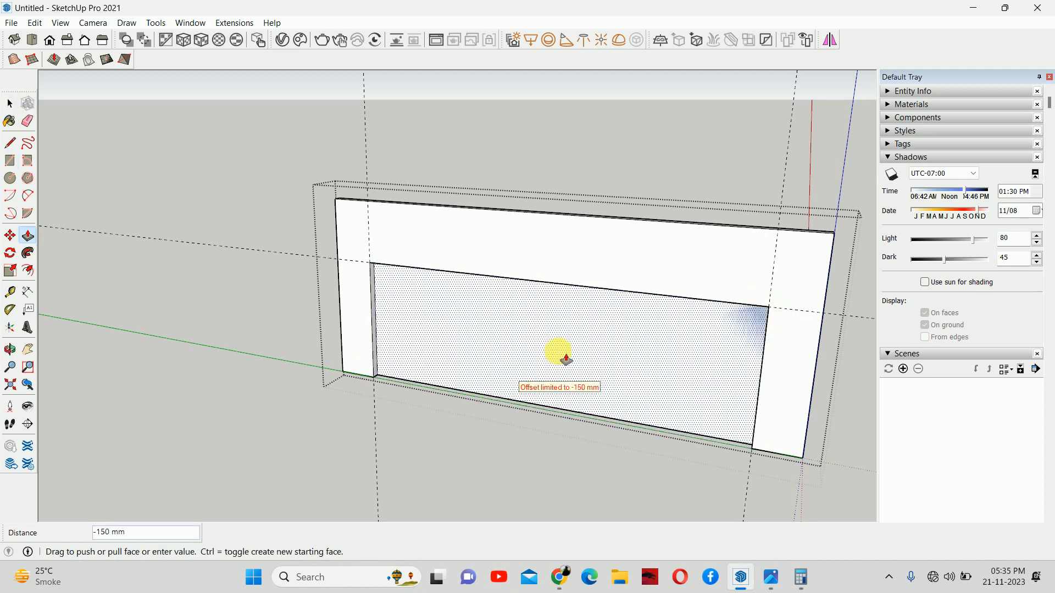
left_click(603, 344)
key("space")
- Measure the opening's width between the two vertical guides
middle_click_drag(602, 342, 510, 304)
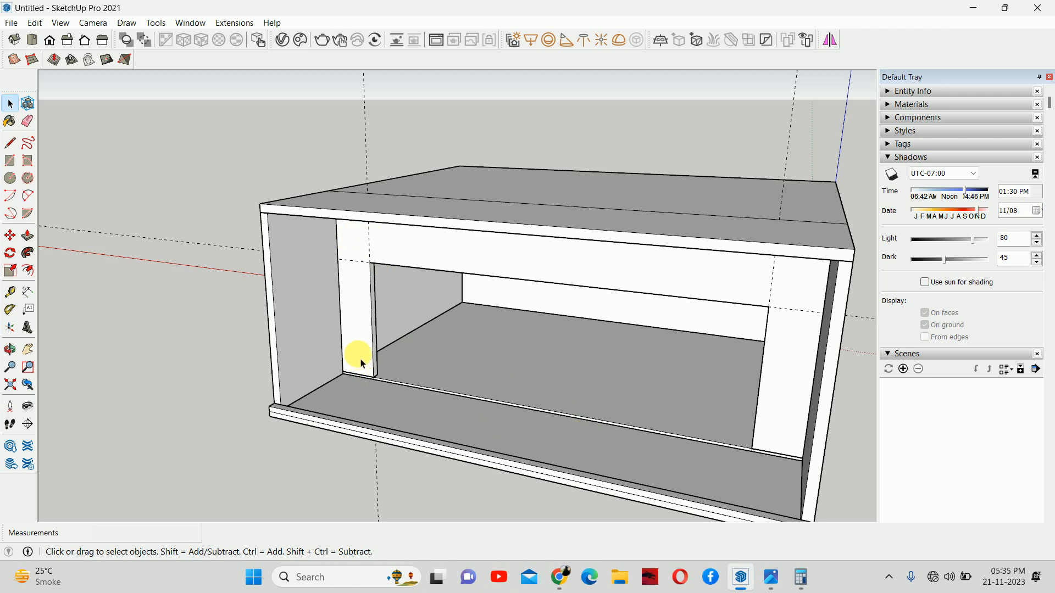
middle_click_drag(362, 362, 506, 341)
scroll(605, 351, "up", 3)
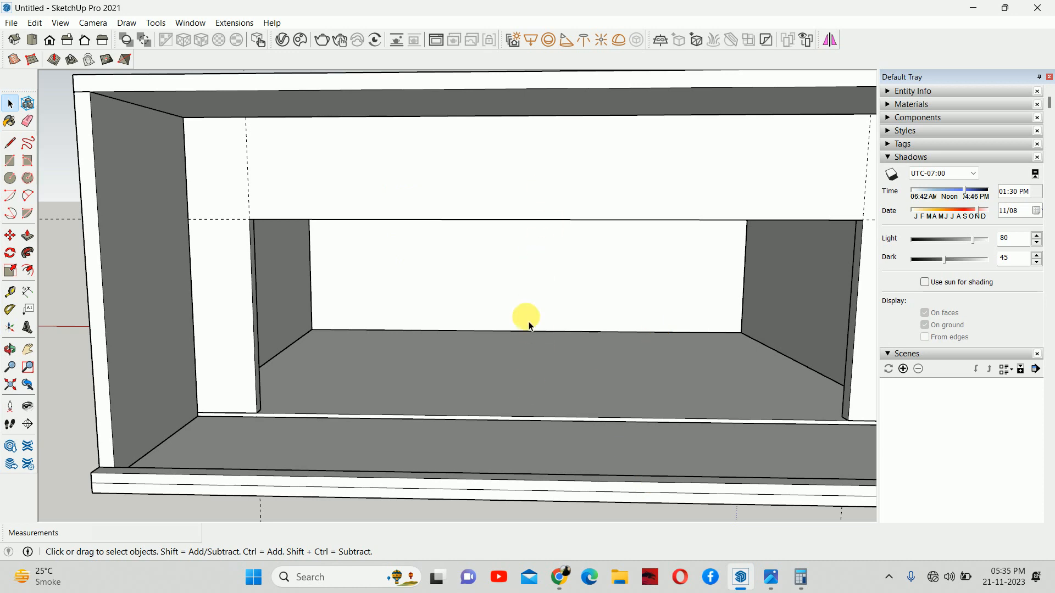
middle_click_drag(529, 325, 447, 327)
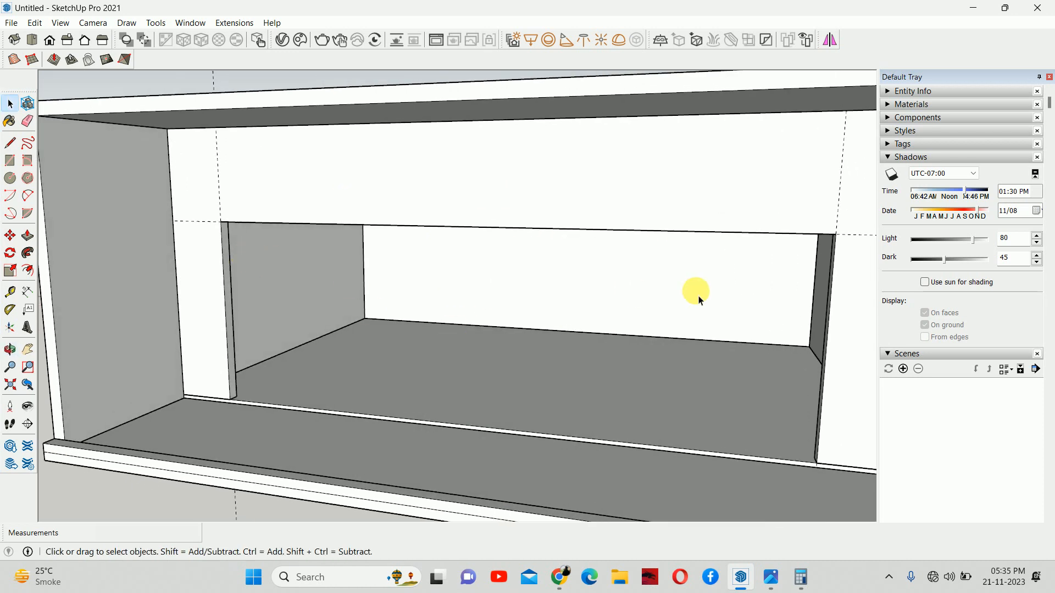
key("t")
left_click(841, 183)
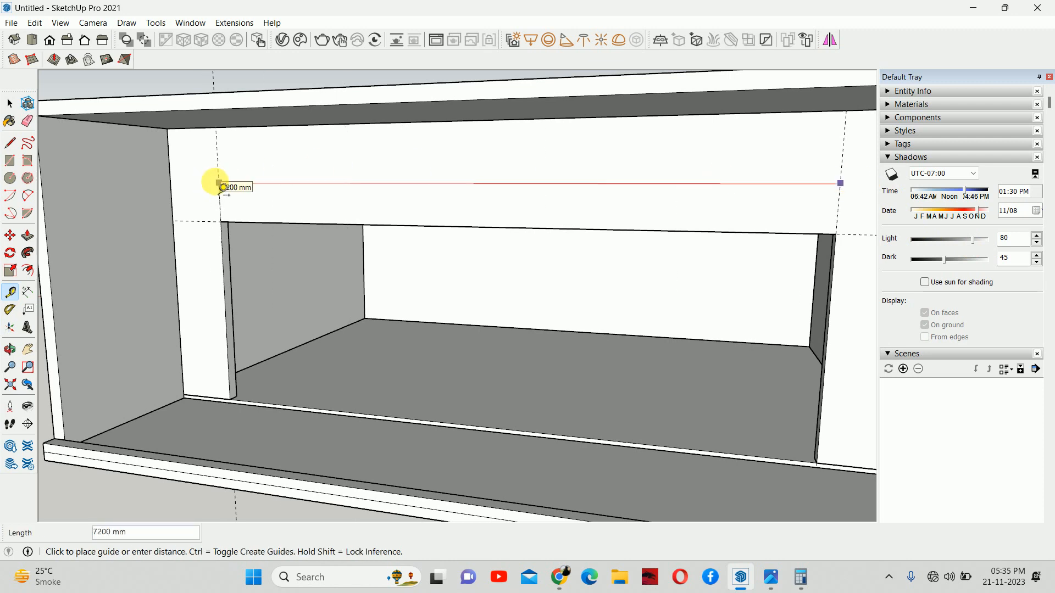
key("space")
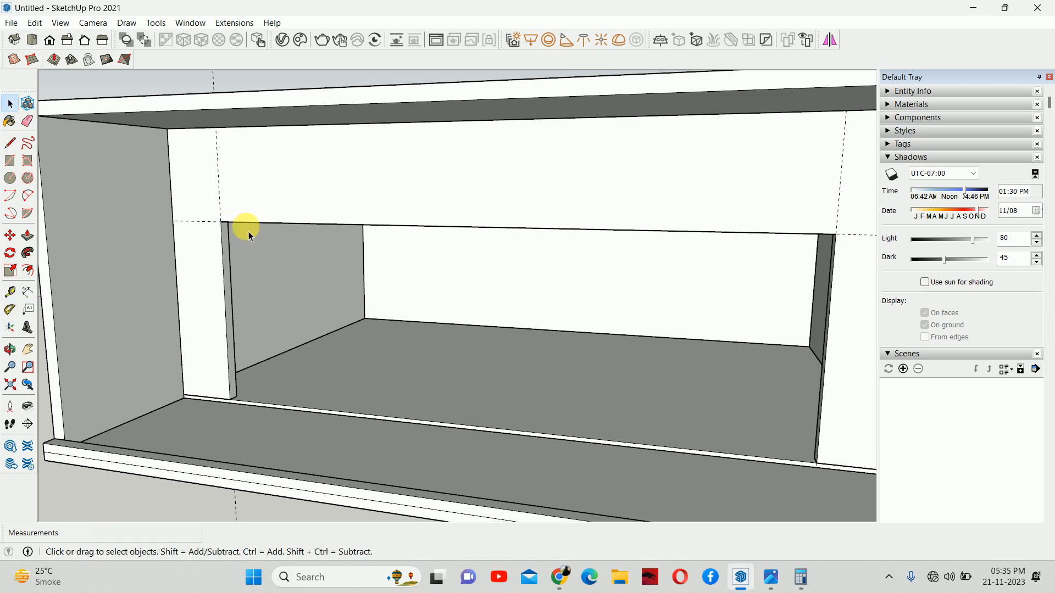
- Examine the finished opening and covered side strip from several sides and compare them with the reference image
middle_click_drag(398, 327, 207, 243)
scroll(352, 261, "down", 10)
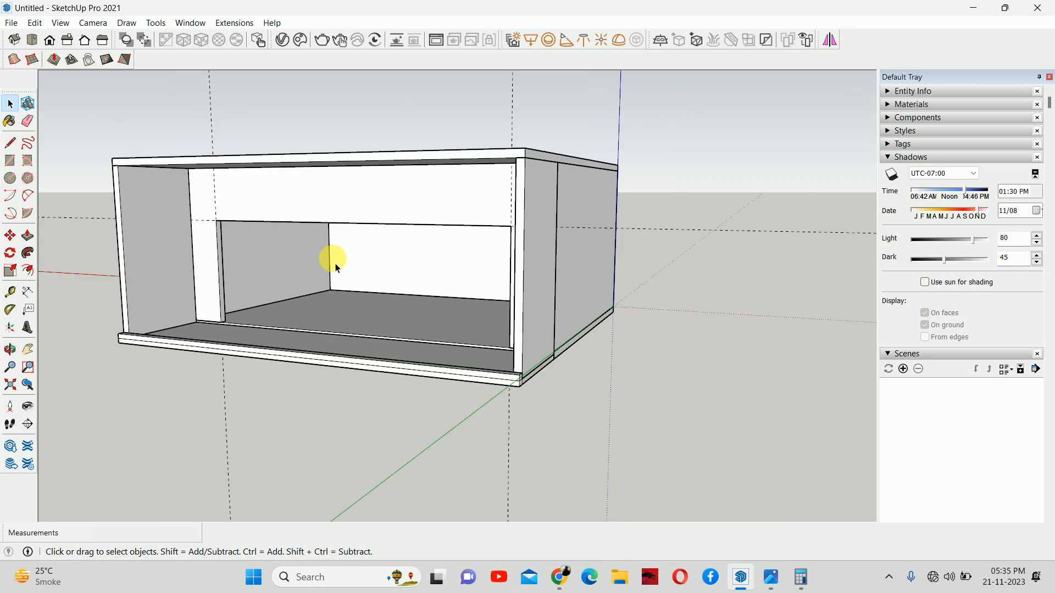
middle_click_drag(338, 264, 648, 358)
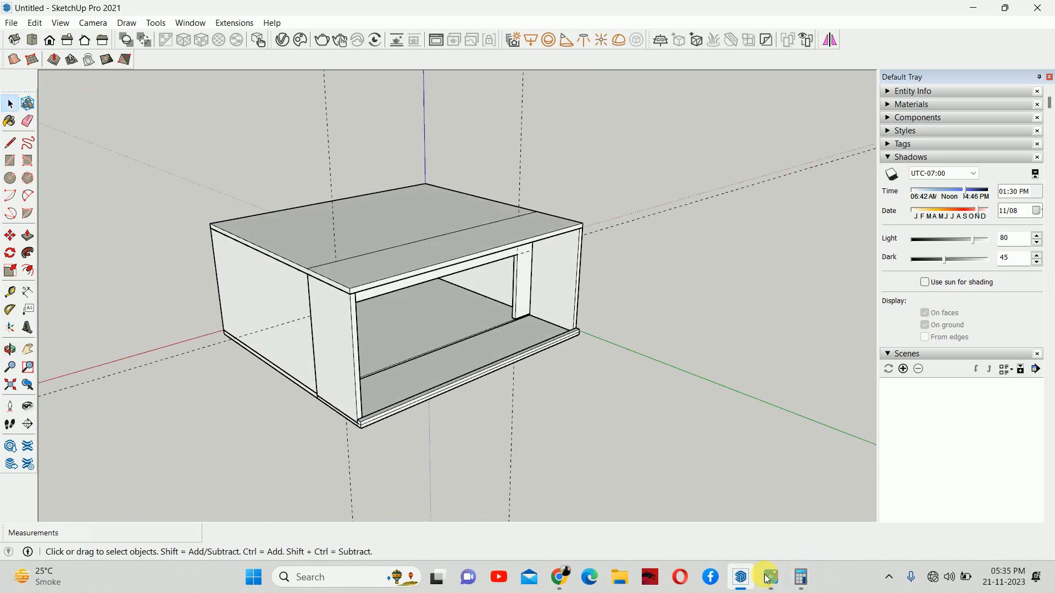
left_click(770, 578)
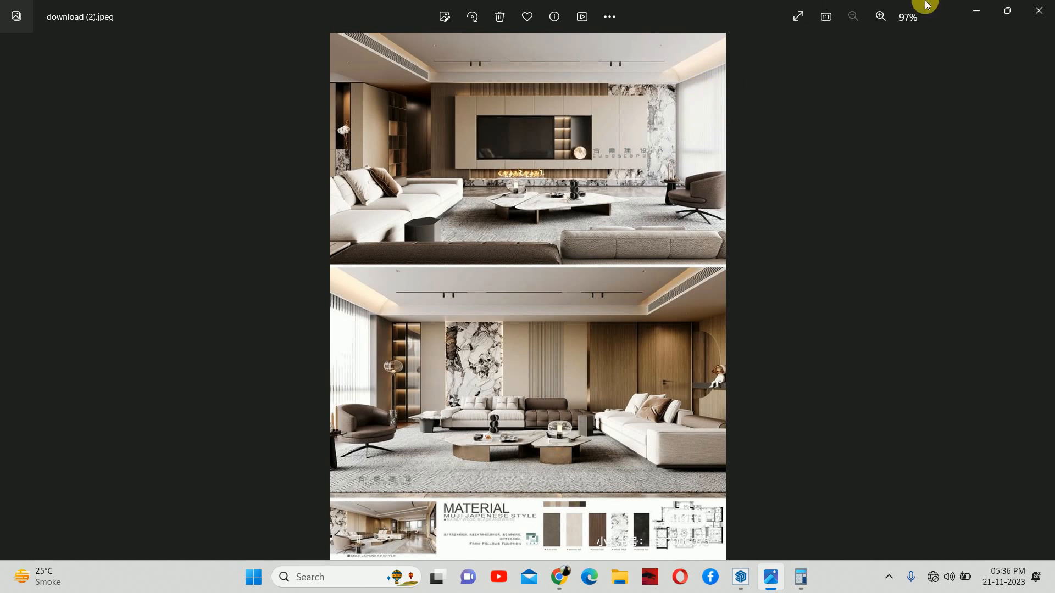
left_click(977, 10)
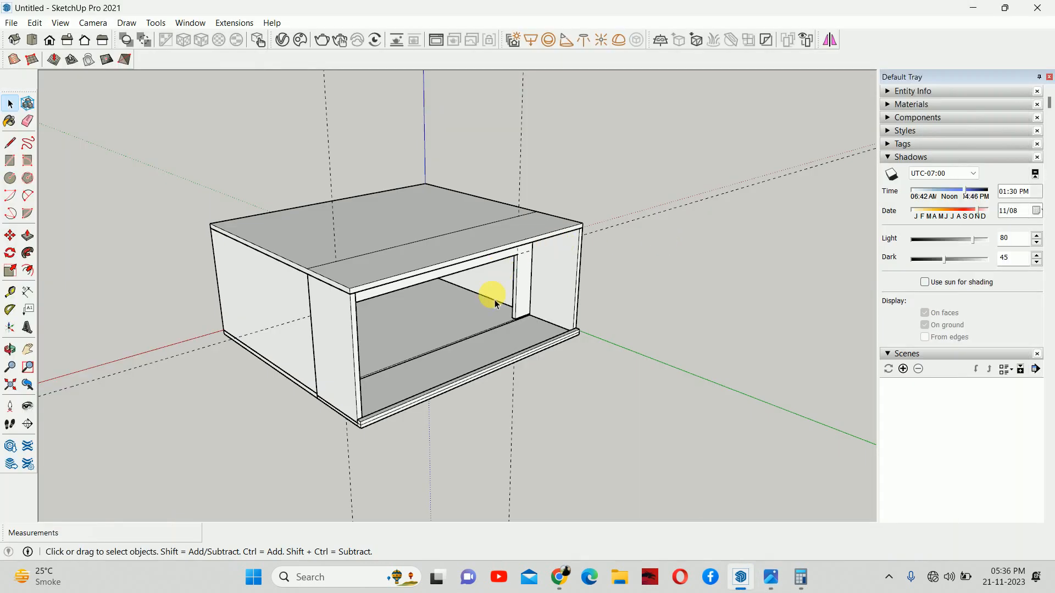
middle_click_drag(494, 303, 271, 258)
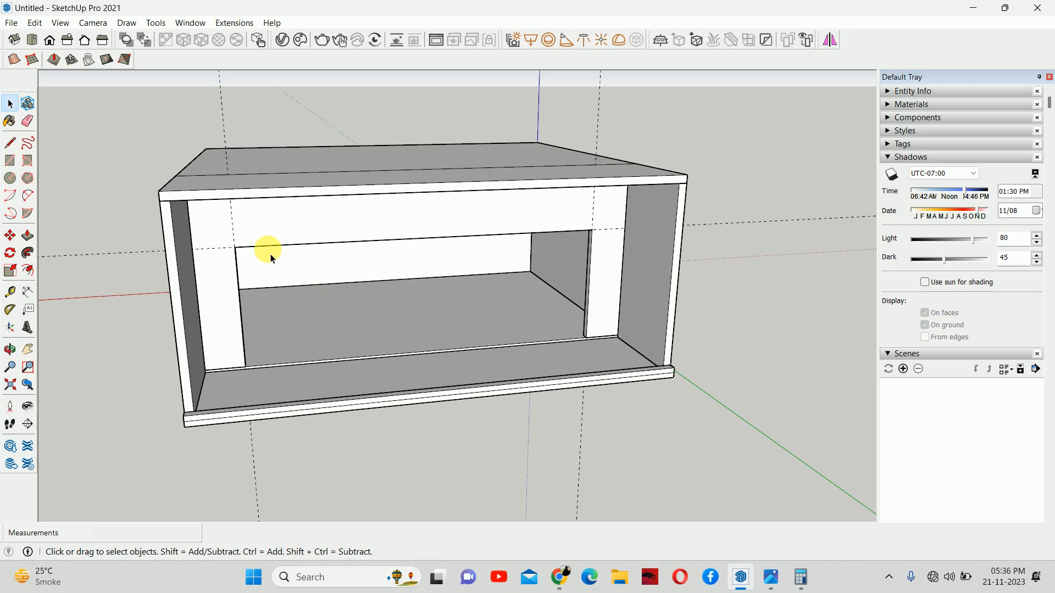
scroll(506, 275, "up", 5)
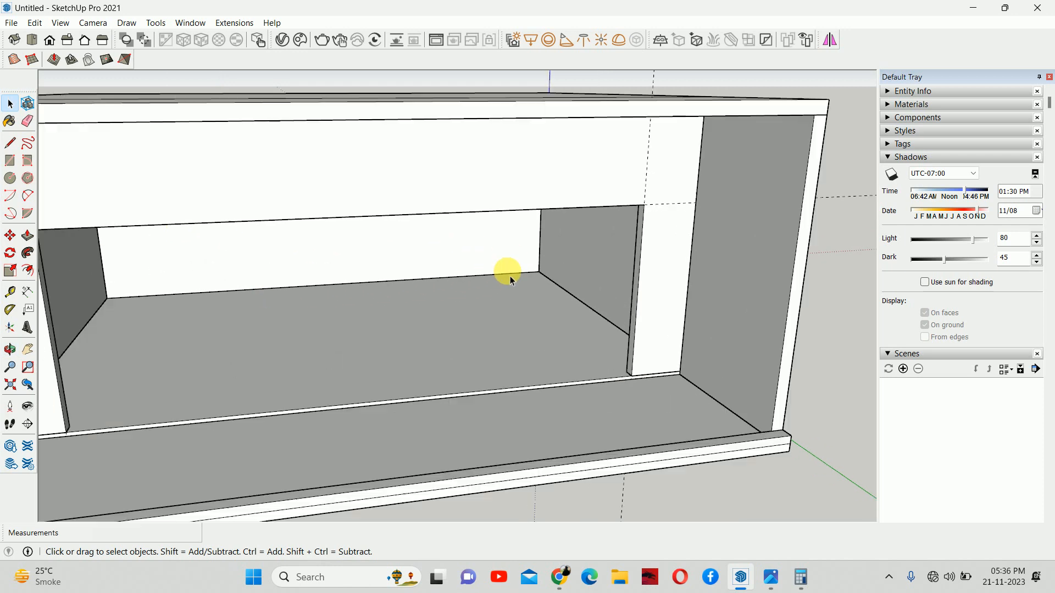
scroll(551, 261, "down", 4)
middle_click_drag(551, 261, 285, 219)
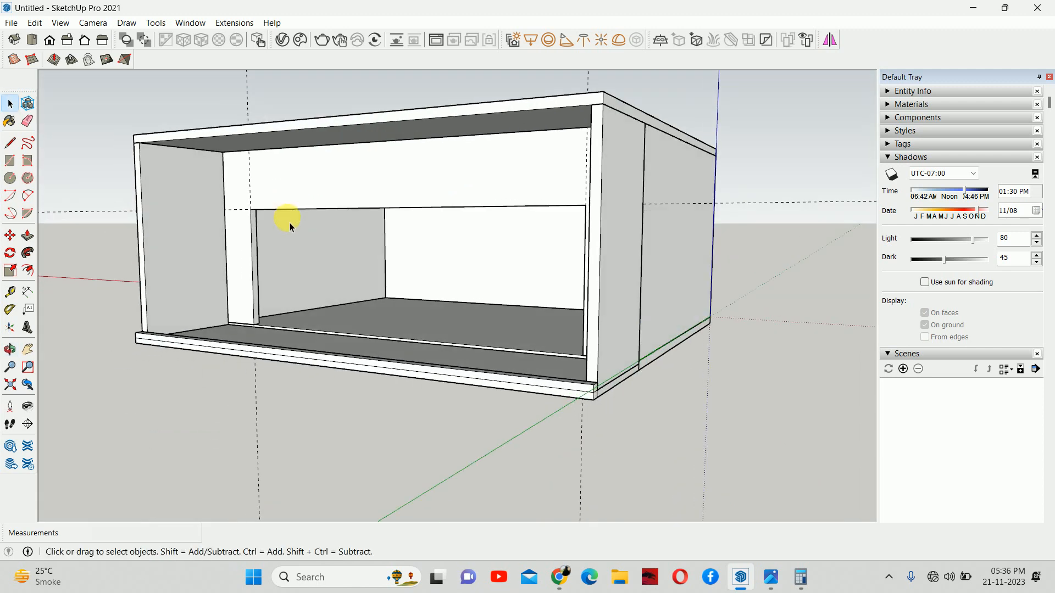
- Delete all guides from the model
left_click(33, 23)
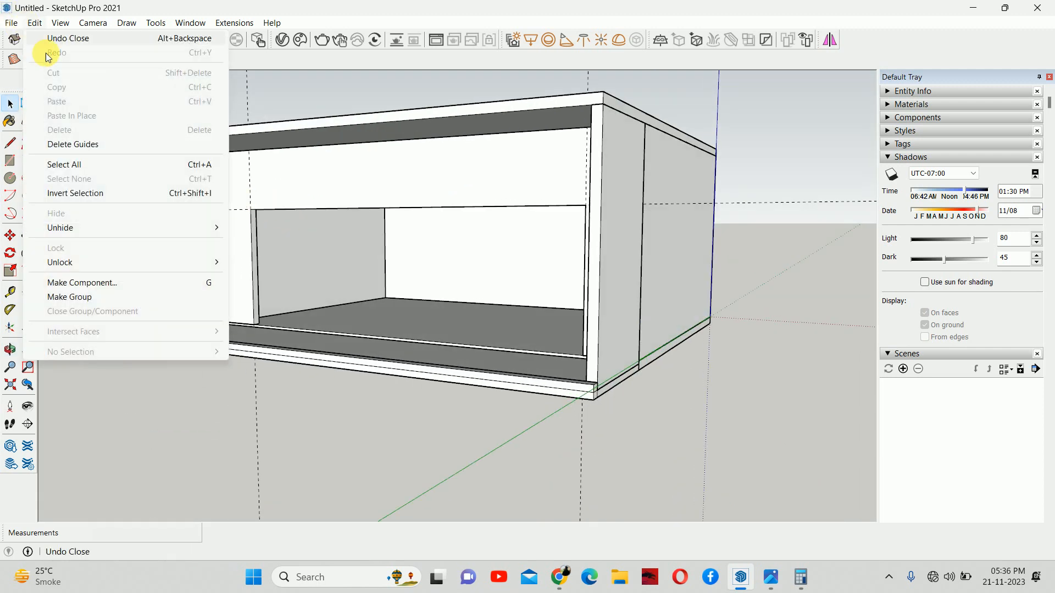
left_click(83, 141)
- Hide the full-length end wall along the green axis to expose the interior from that side
scroll(330, 259, "up", 4)
middle_click_drag(332, 259, 400, 140)
scroll(311, 179, "up", 2)
scroll(401, 140, "up", 2)
scroll(391, 235, "down", 5)
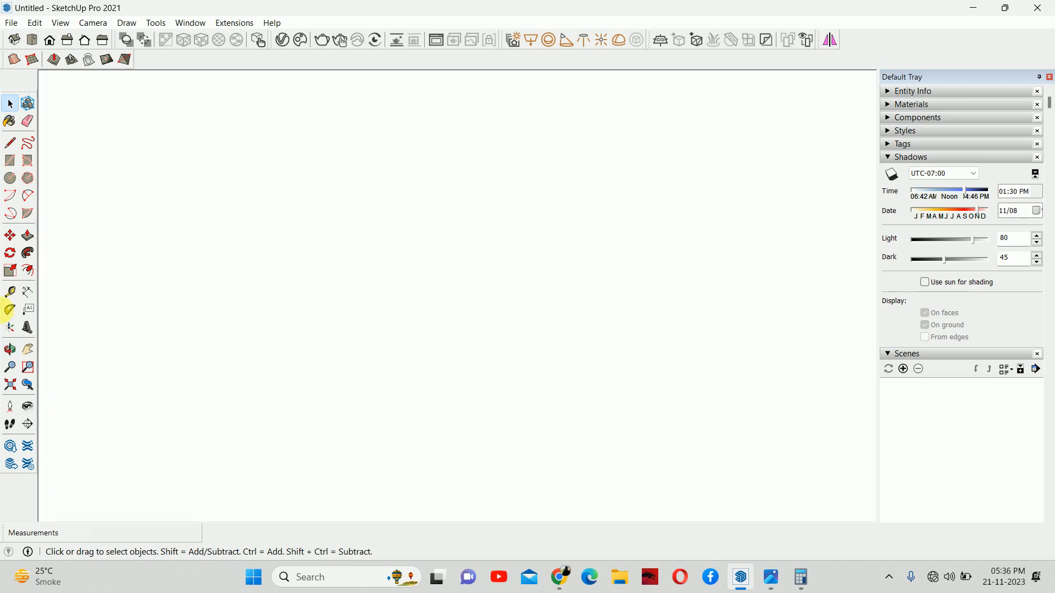
left_click(10, 349)
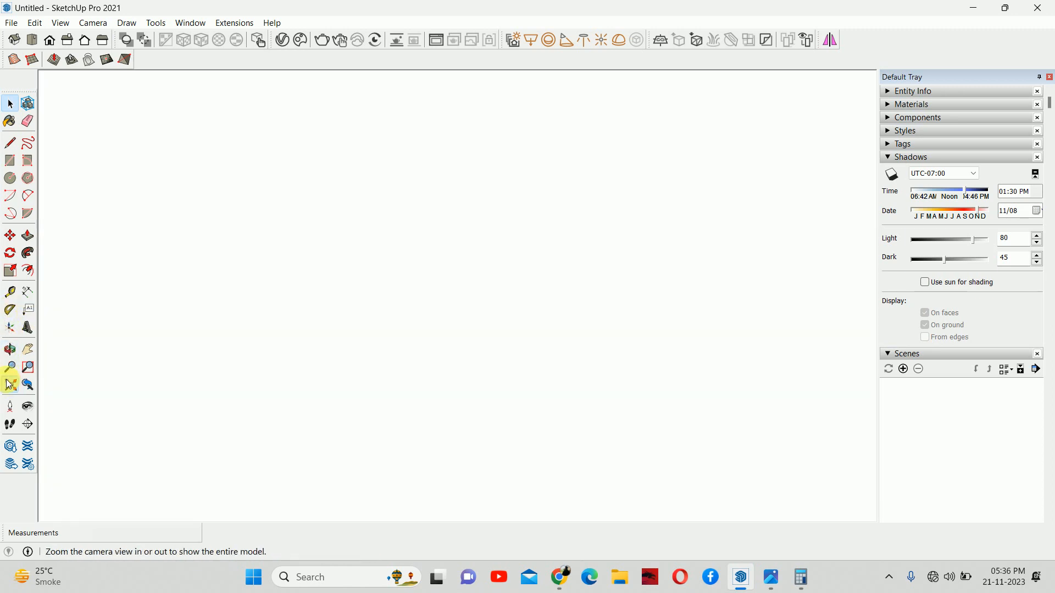
left_click(9, 385)
left_click_drag(482, 258, 542, 301)
key("space")
right_click(542, 295)
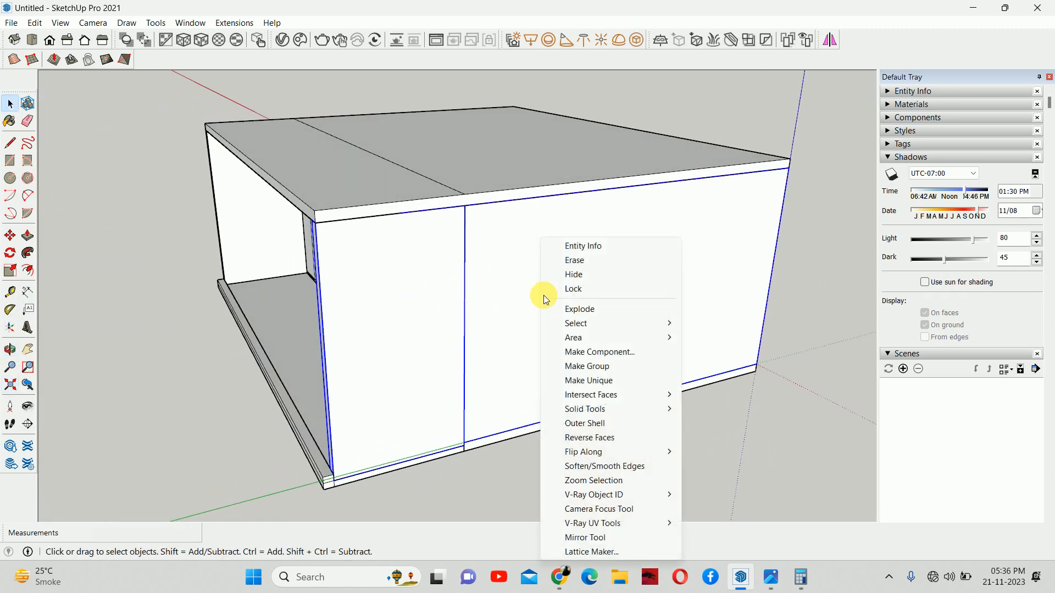
left_click(585, 287)
- Open the roof slab group and offset the main room's ceiling face outline 150 mm inward
middle_click_drag(587, 281, 449, 258)
double_click(448, 256)
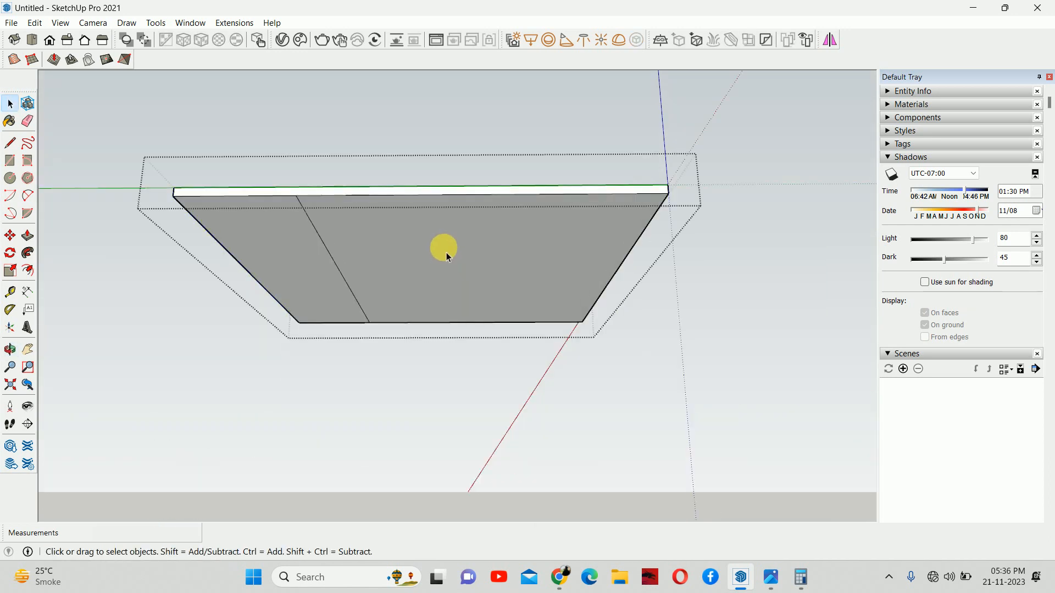
key("f")
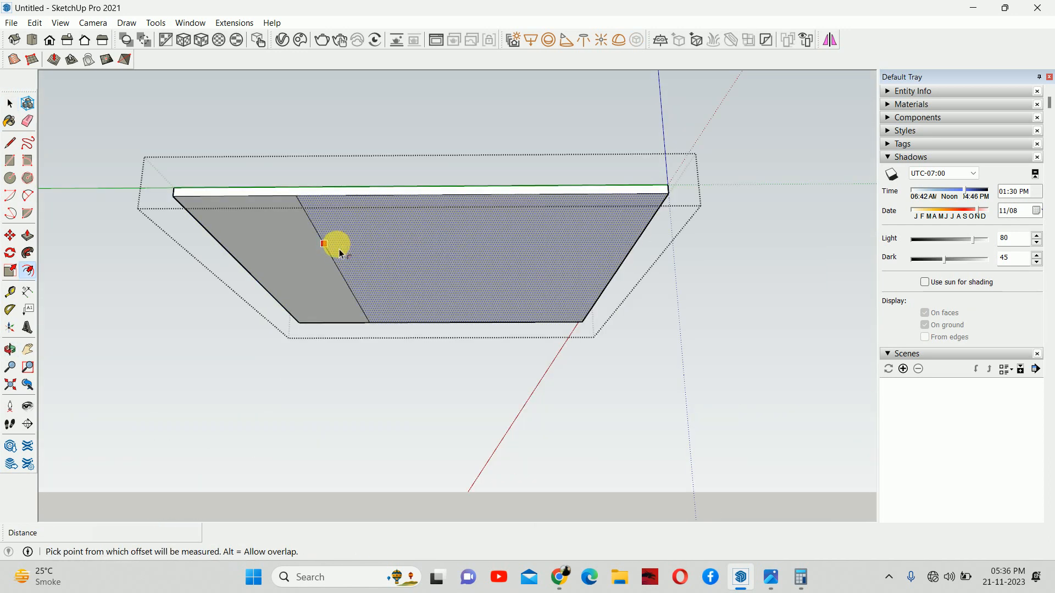
left_click(341, 254)
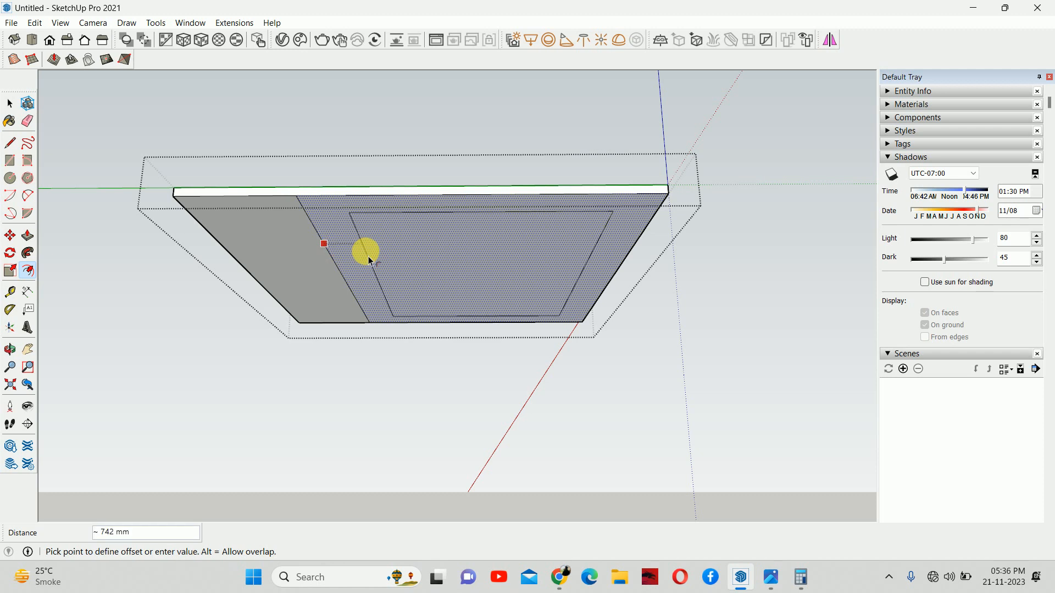
type("150")
key("Return")
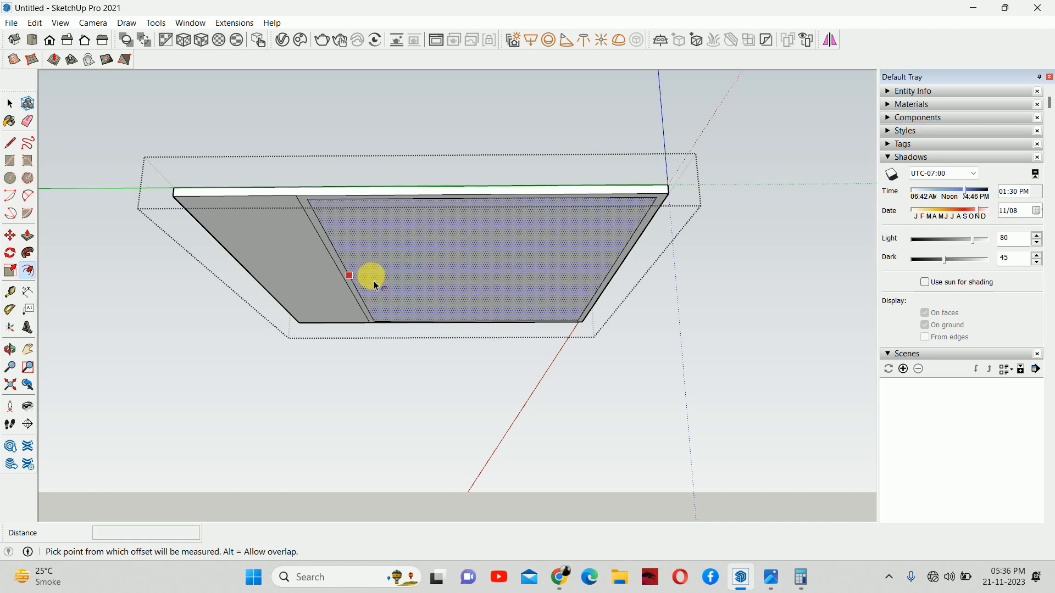
key("space")
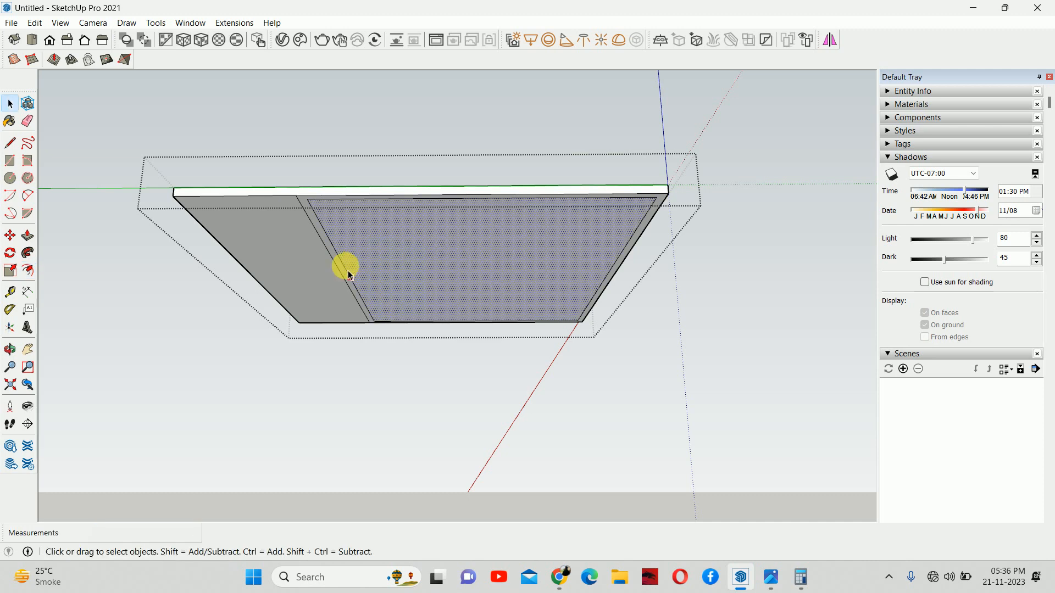
- Move the offset edge beside the ceiling's dividing line another 150 mm inward
left_click(360, 297)
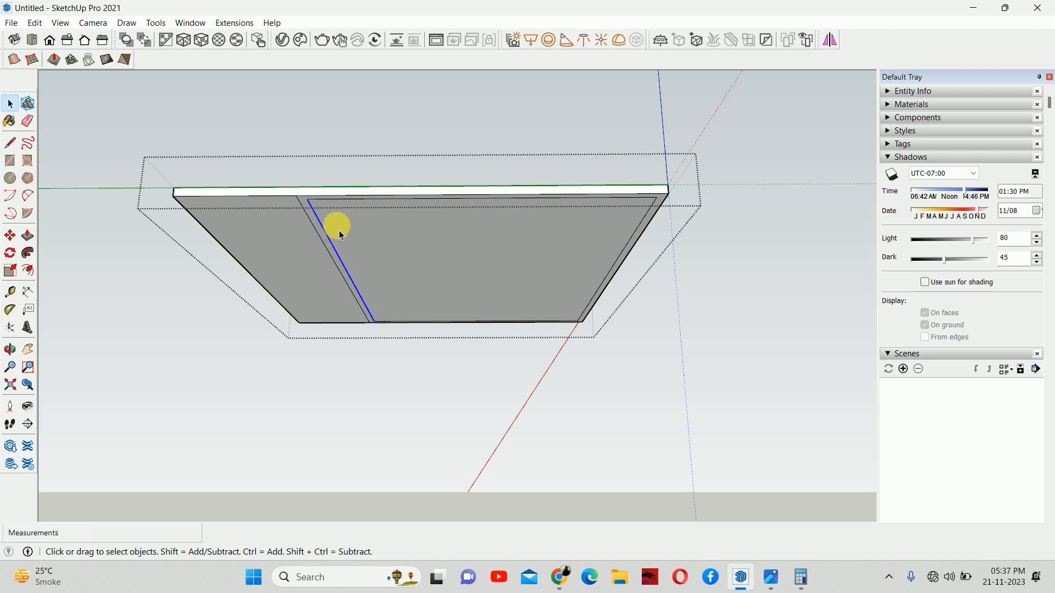
key("m")
left_click(312, 202)
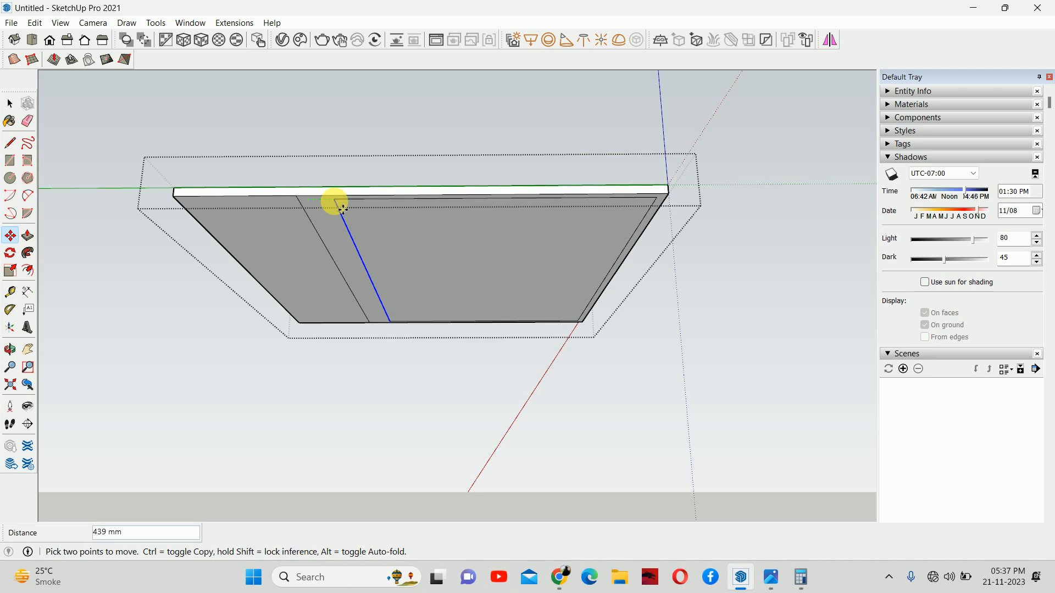
type("150")
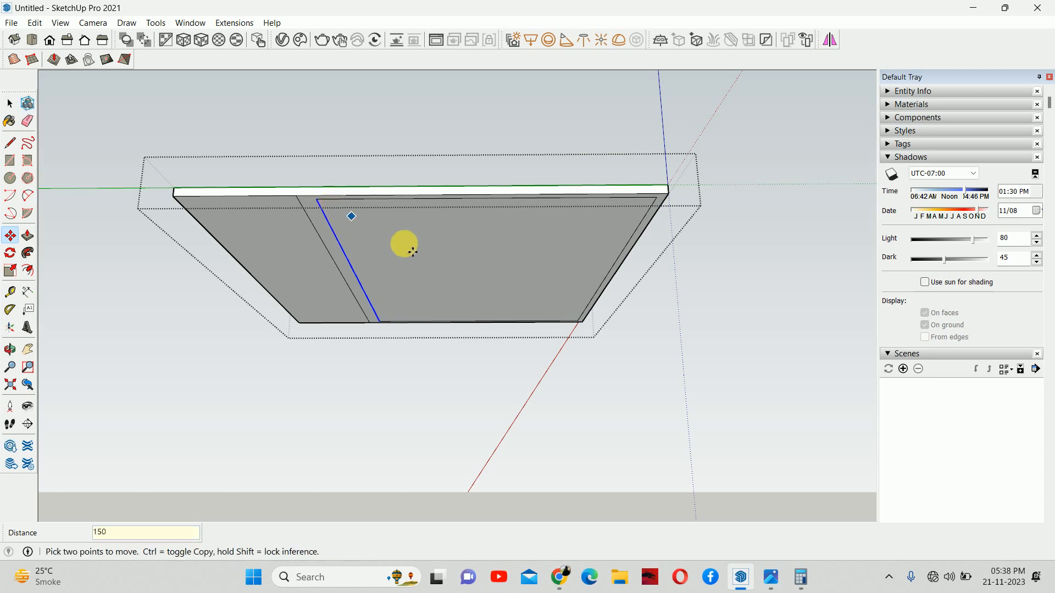
scroll(412, 251, "up", 3)
middle_click_drag(301, 239, 313, 208)
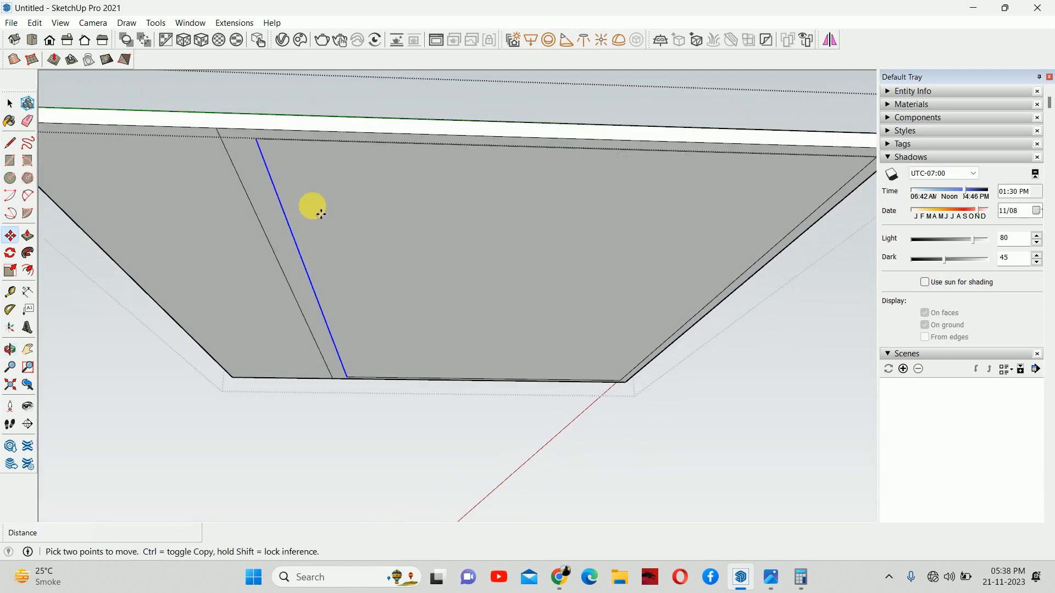
scroll(447, 215, "down", 2)
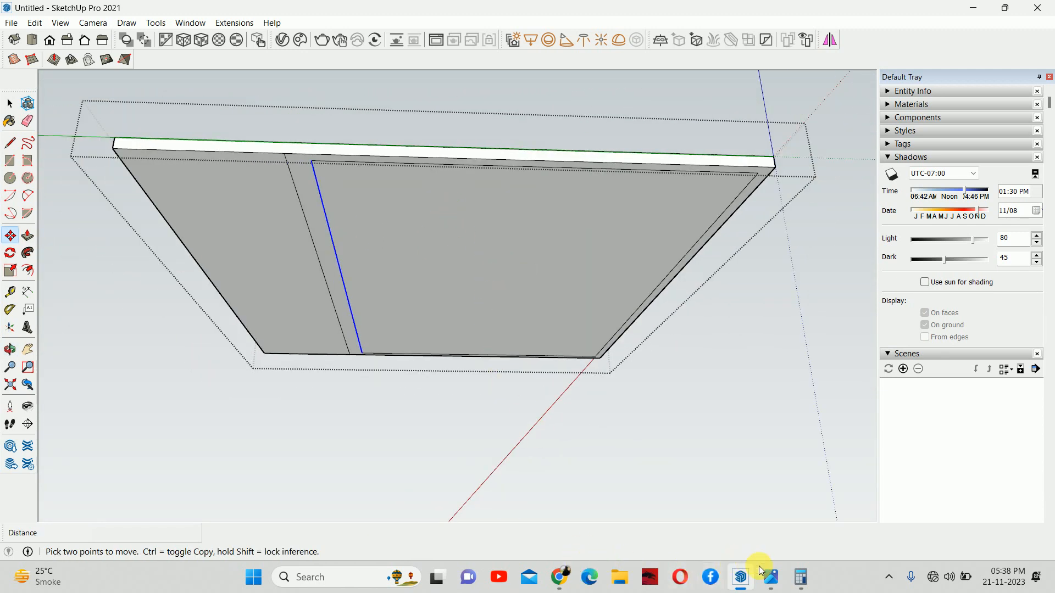
- Check the ceiling in the reference image, pull the inner ceiling face down 300 mm, and close the roof group
left_click(770, 577)
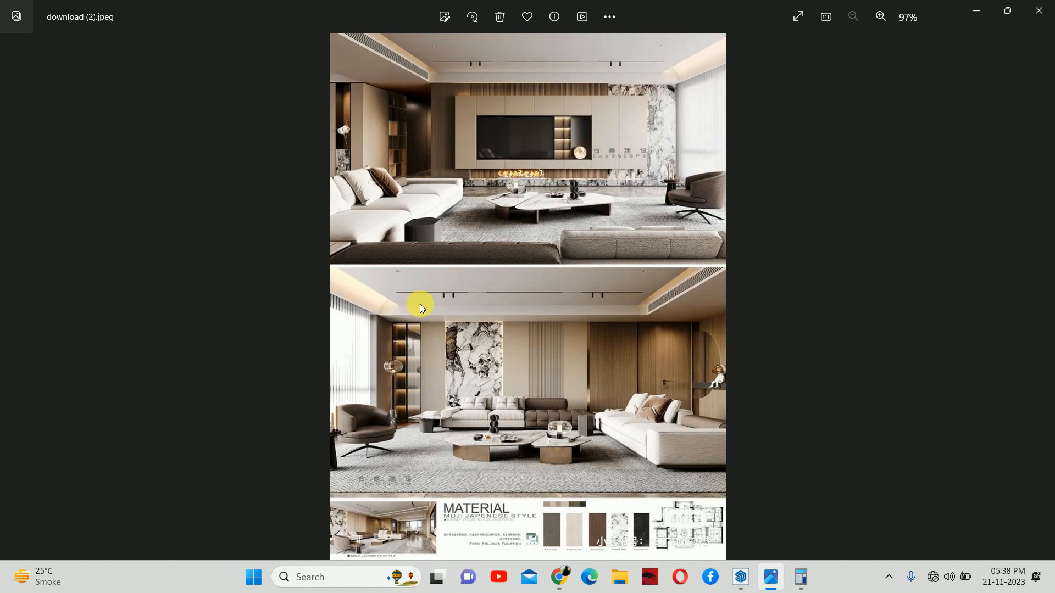
left_click(976, 10)
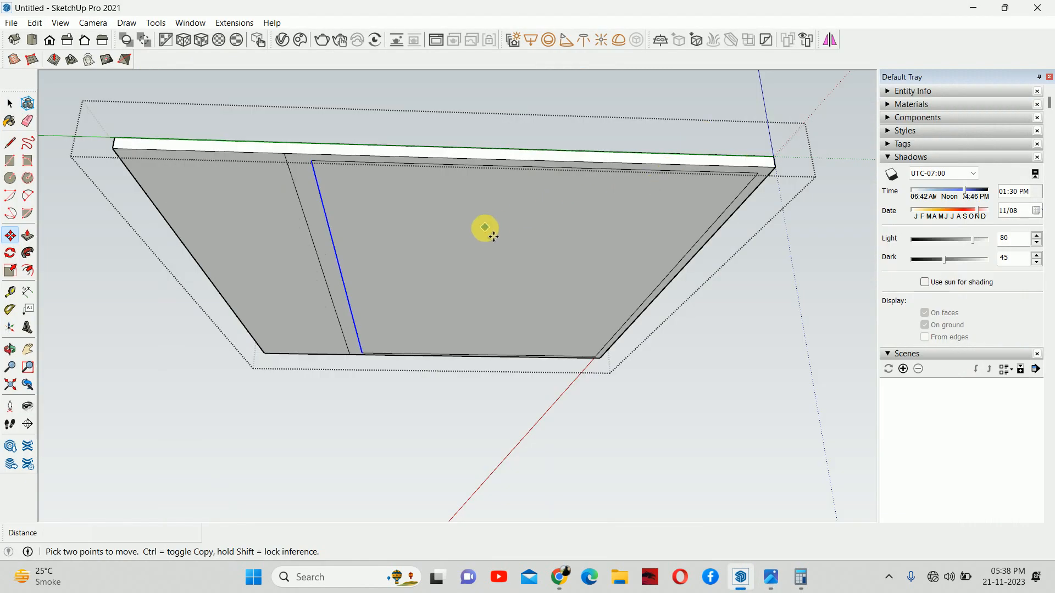
key("p")
left_click_drag(455, 245, 467, 323)
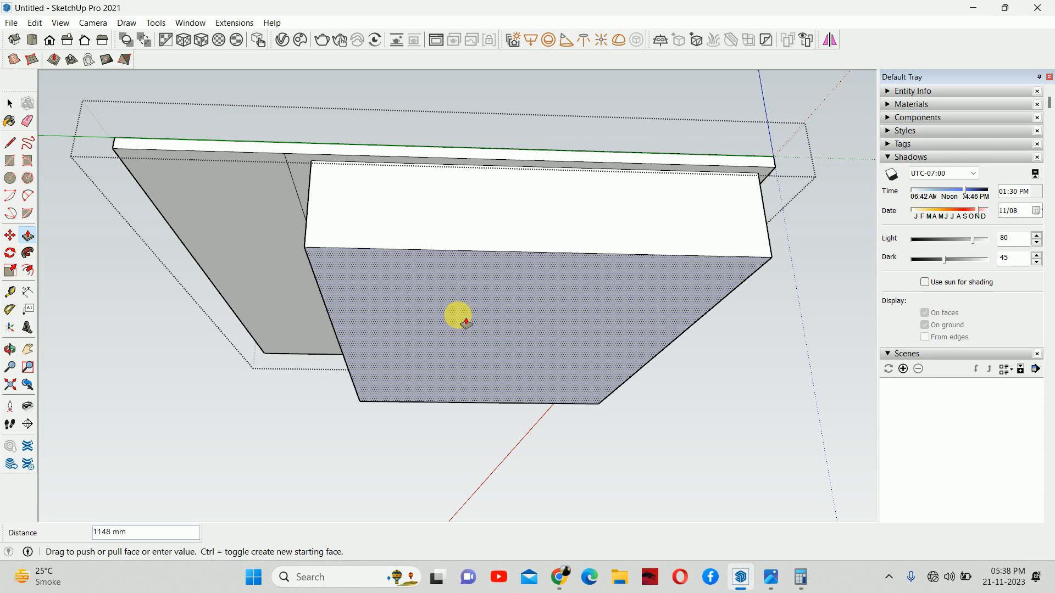
type("300")
key("Return")
middle_click_drag(412, 297, 299, 306)
key("space")
key("Escape")
- Unhide all hidden geometry to bring back the end wall
scroll(340, 271, "up", 2)
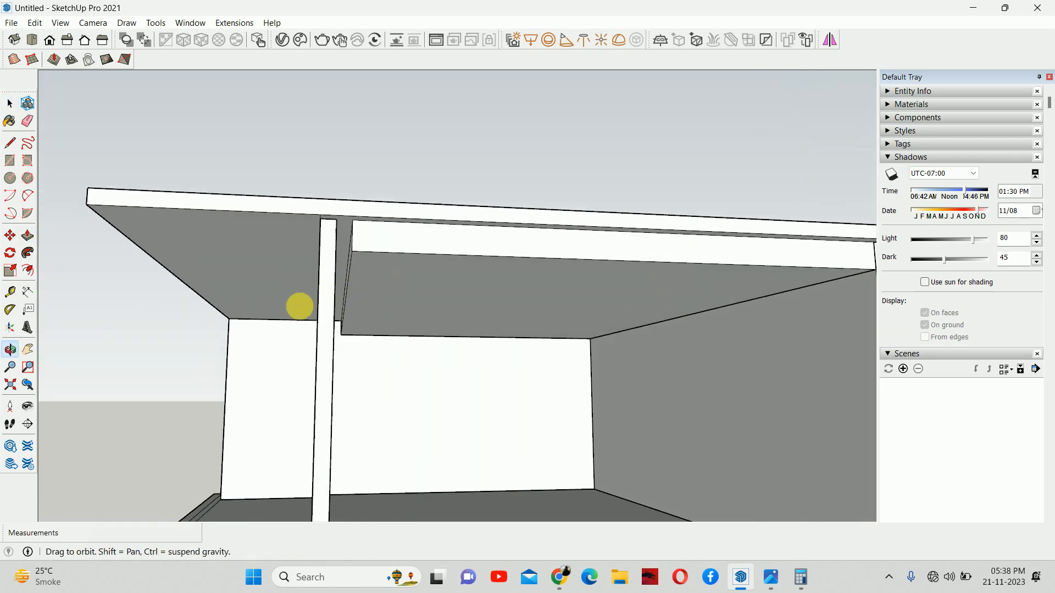
scroll(433, 360, "down", 3)
middle_click_drag(433, 360, 506, 447)
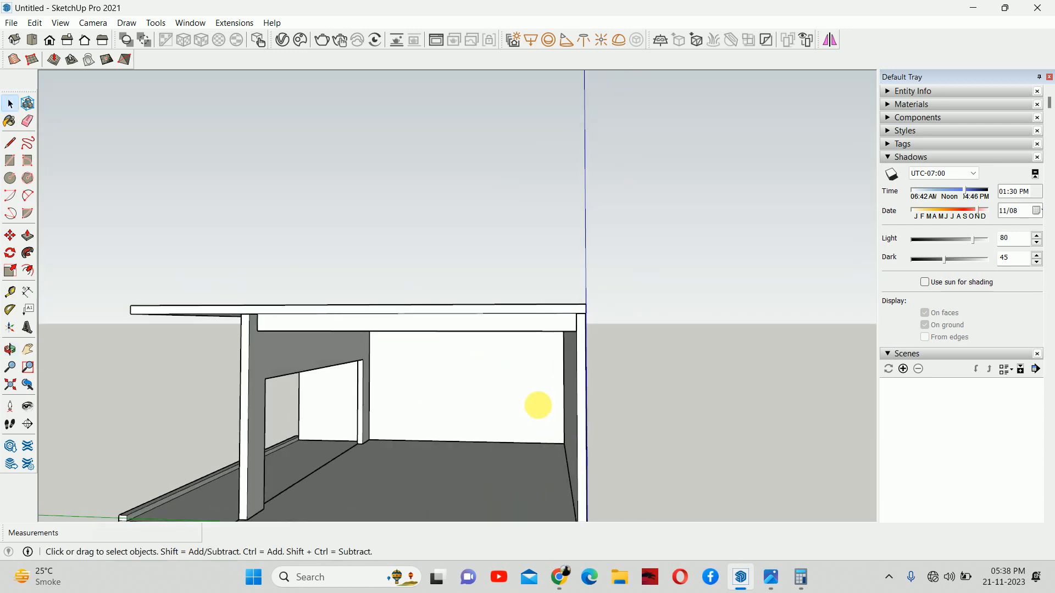
middle_click_drag(537, 405, 344, 205)
left_click(34, 23)
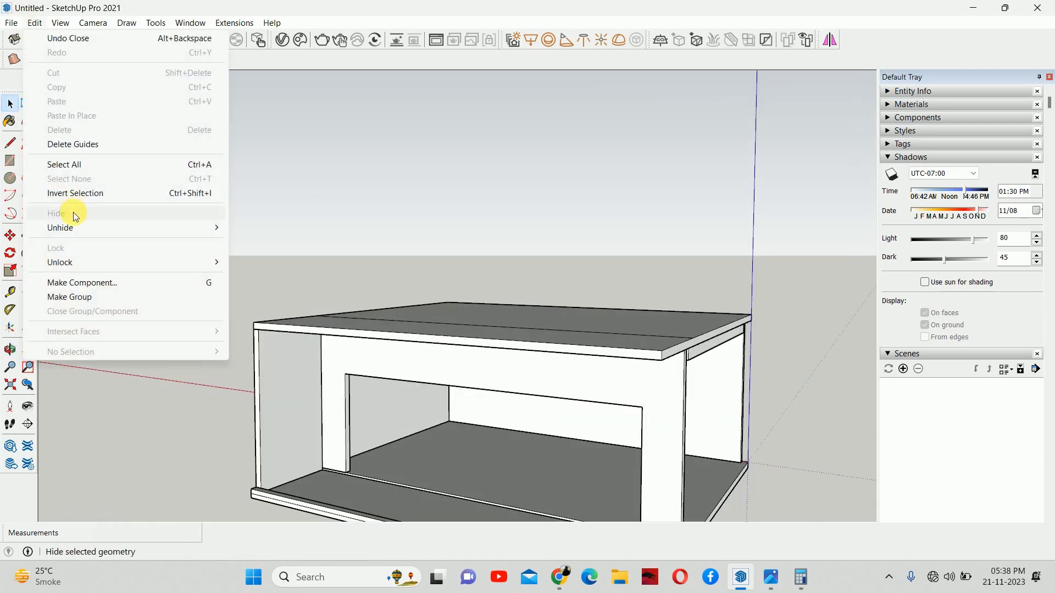
mouse_move(165, 228)
left_click(265, 256)
- Open the 8700 mm long end wall for editing and place vertical guides 450 mm in from both side edges
middle_click_drag(365, 295, 574, 319)
scroll(594, 401, "up", 3)
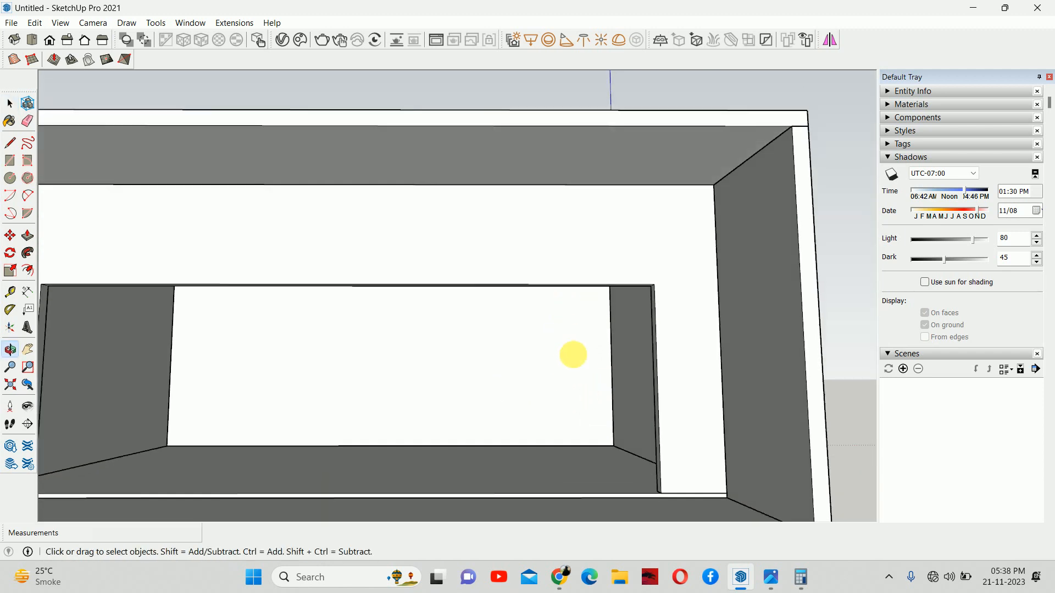
scroll(575, 361, "down", 1)
middle_click_drag(576, 361, 601, 324, "shift")
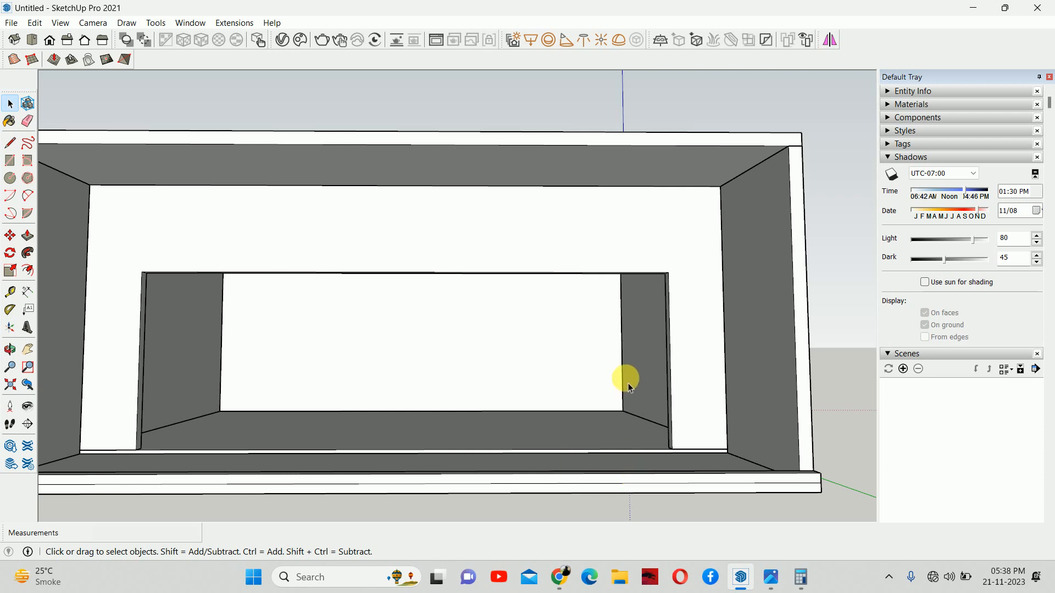
middle_click_drag(259, 370, 291, 328)
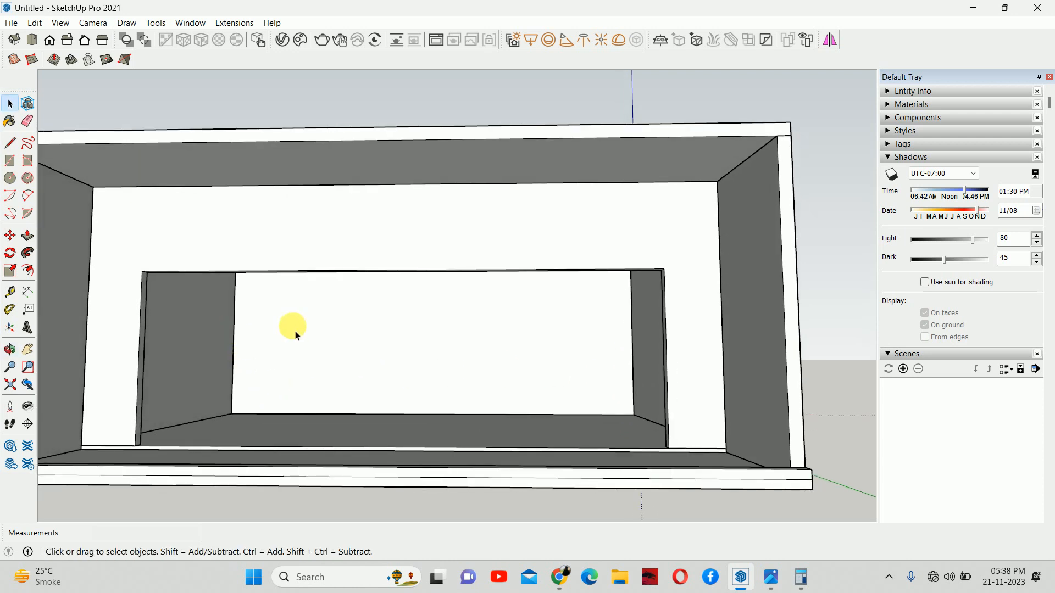
middle_click_drag(471, 367, 252, 361)
key("t")
left_click(225, 340)
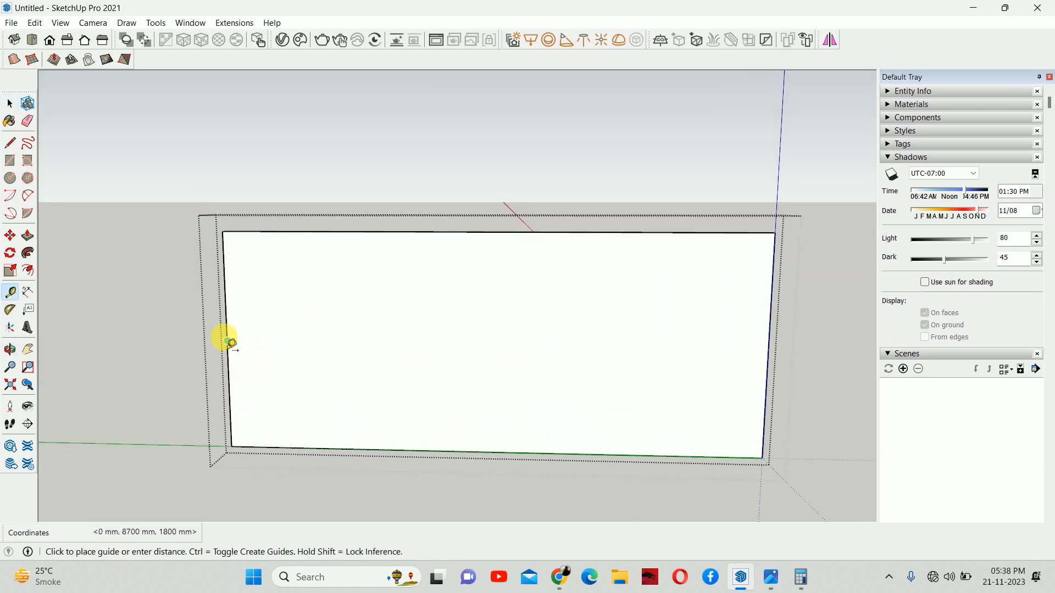
type("400")
key("Return")
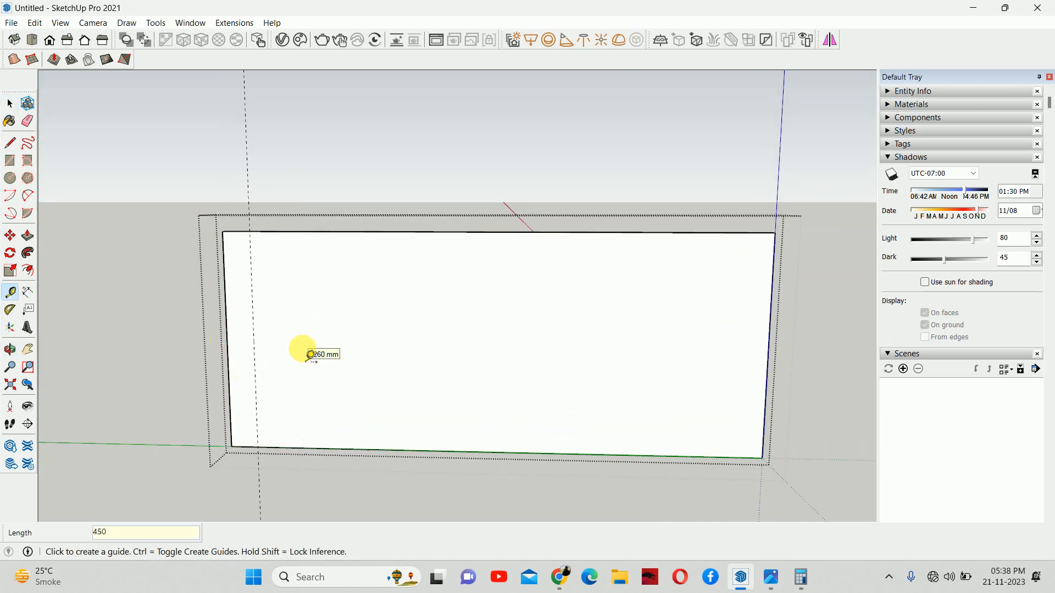
left_click(769, 348)
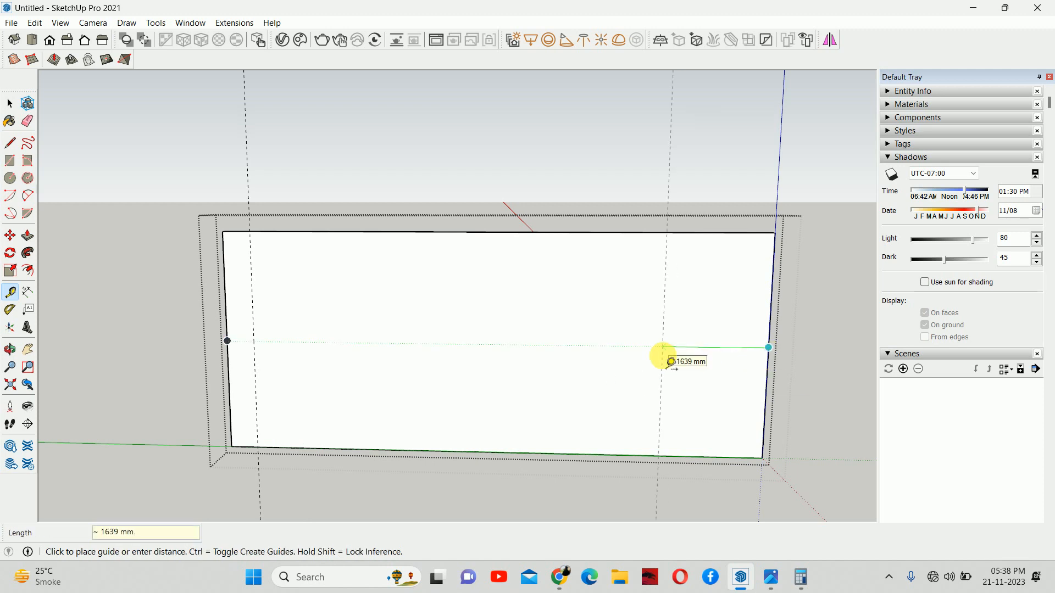
type("450")
key("Return")
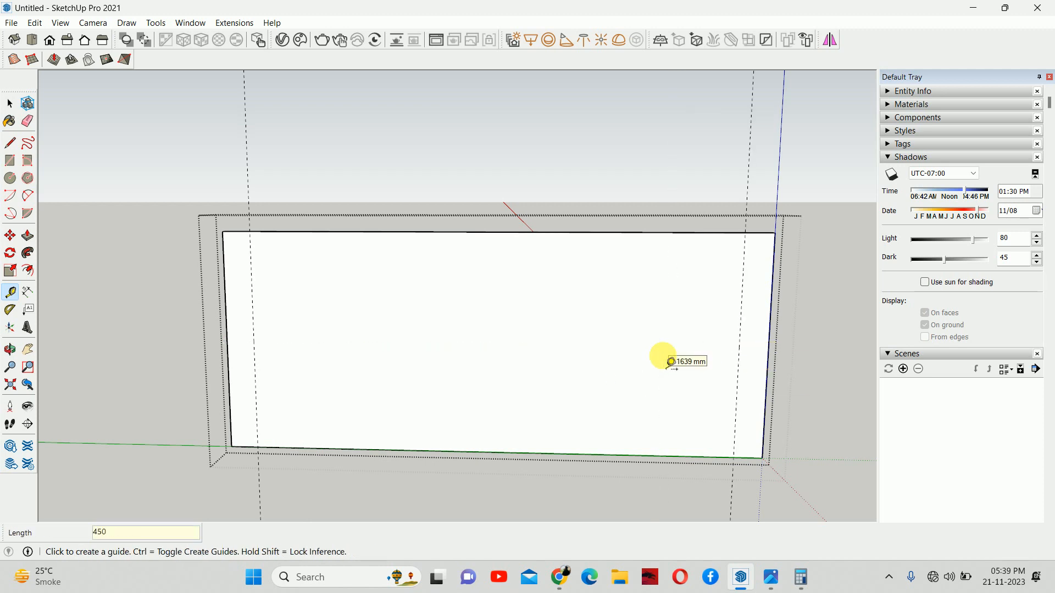
- Place a second pair of vertical guides on the end wall, 1200 mm inward from each 450 mm guide
left_click(253, 311)
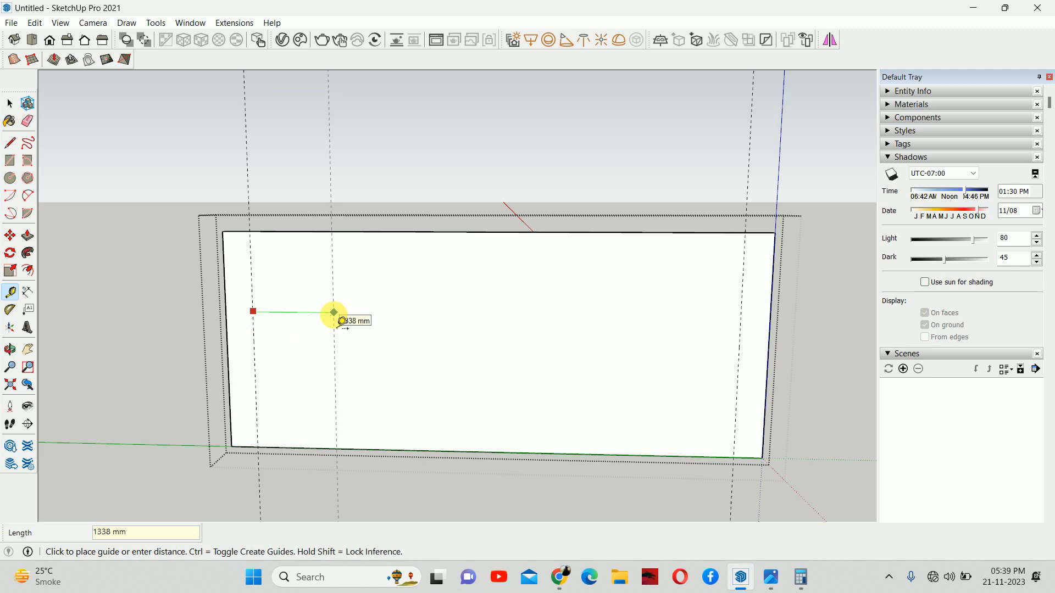
type("120")
key("Return")
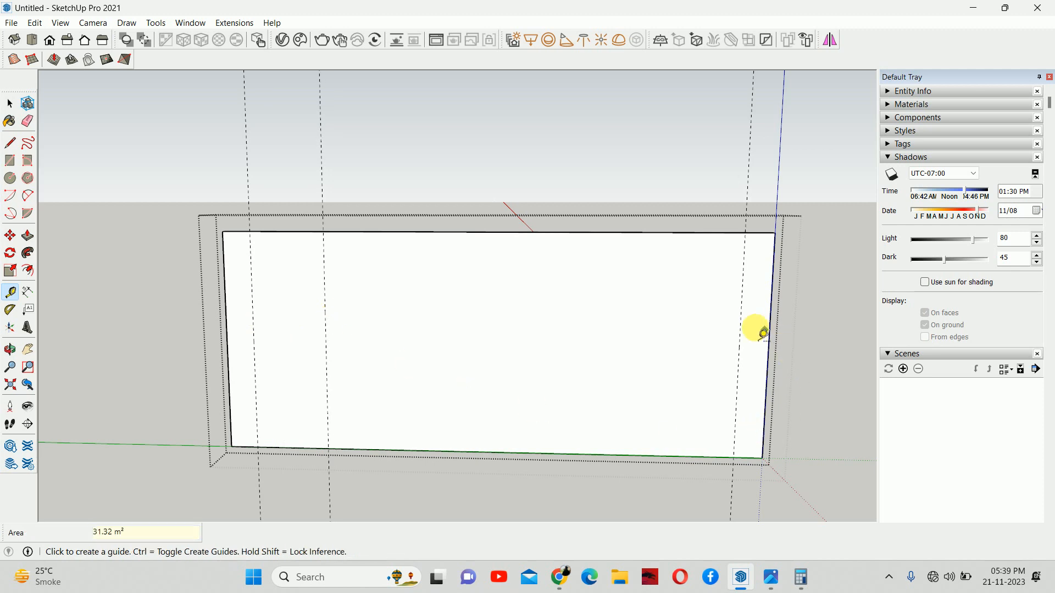
left_click(740, 322)
type("12")
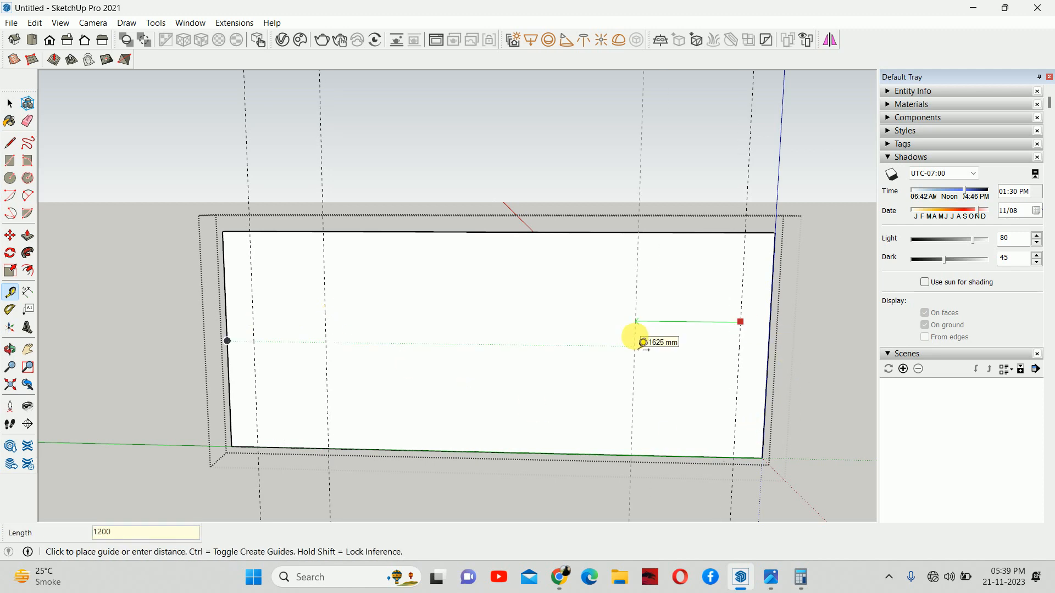
type("00")
key("Return")
- Place a horizontal guide 2400 mm above the end wall's bottom edge
left_click(594, 454)
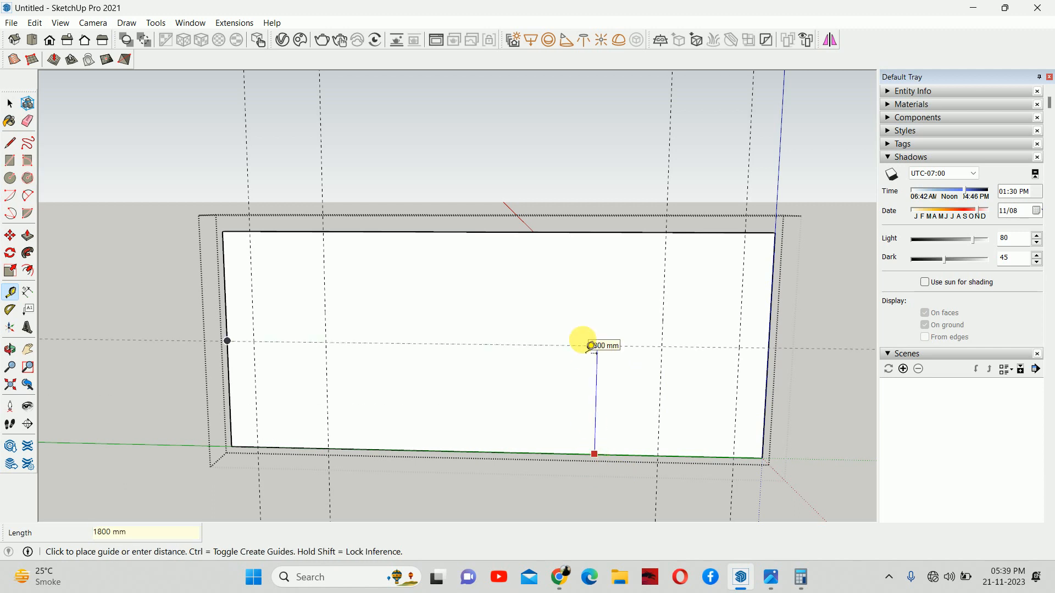
type("240")
key("Return")
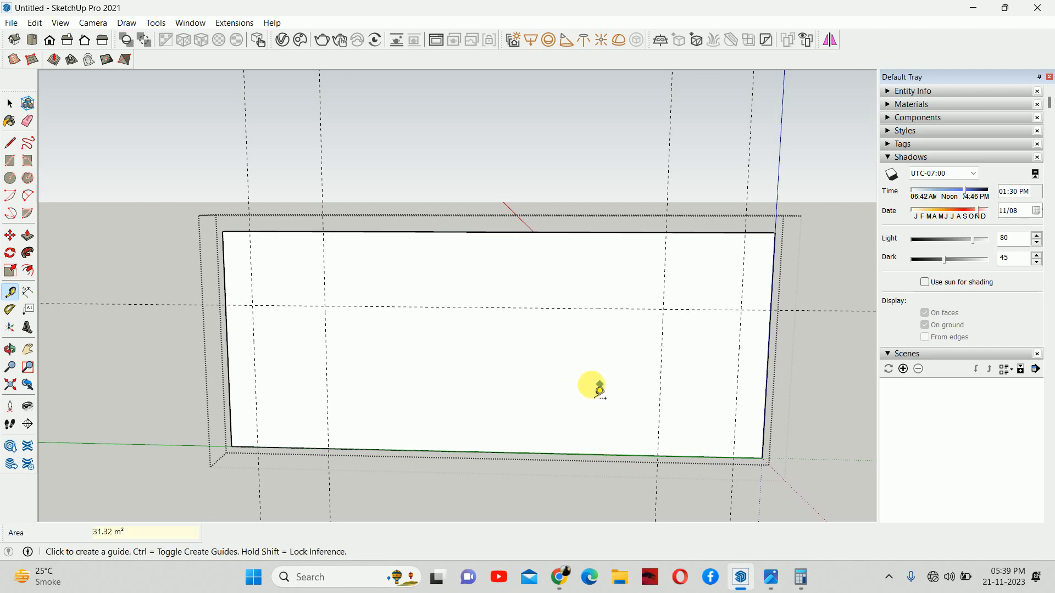
- Draw two 1200 x 2400 mm rectangles between the guides, one near each end of the wall
key("r")
left_click(252, 306)
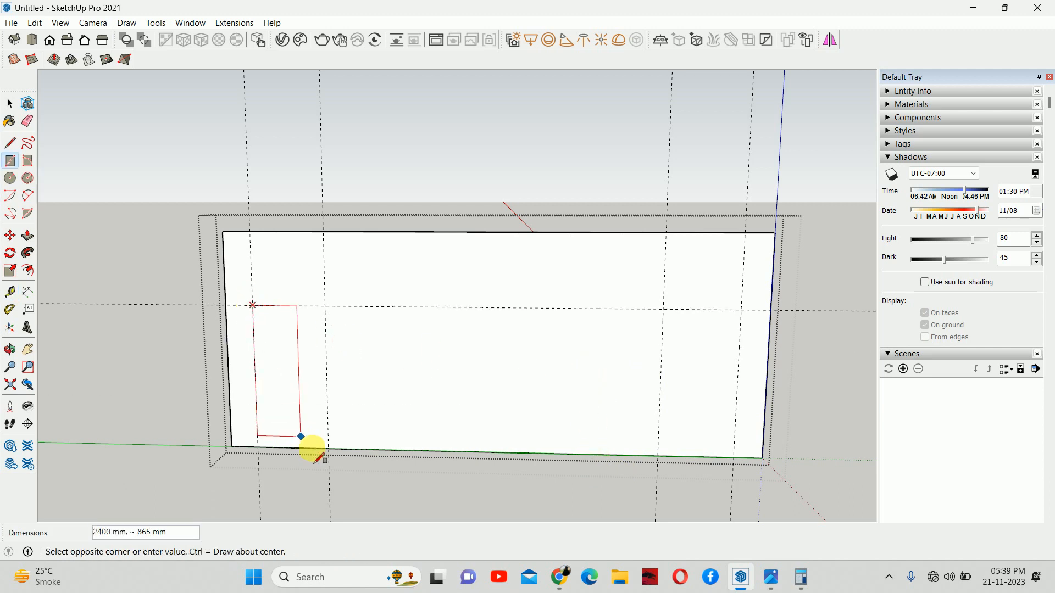
left_click(328, 451)
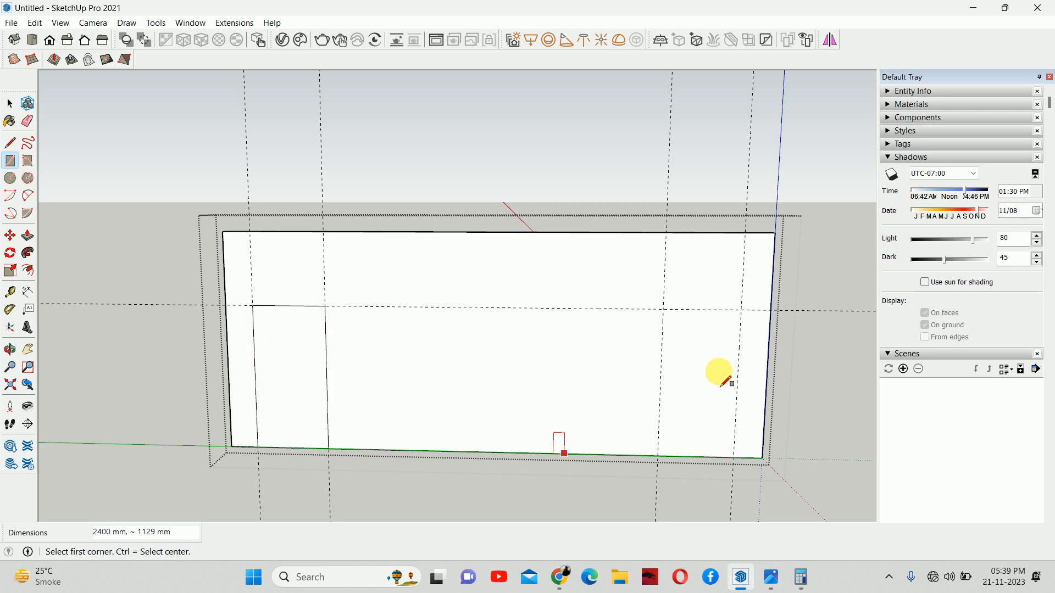
left_click(664, 309)
left_click(734, 458)
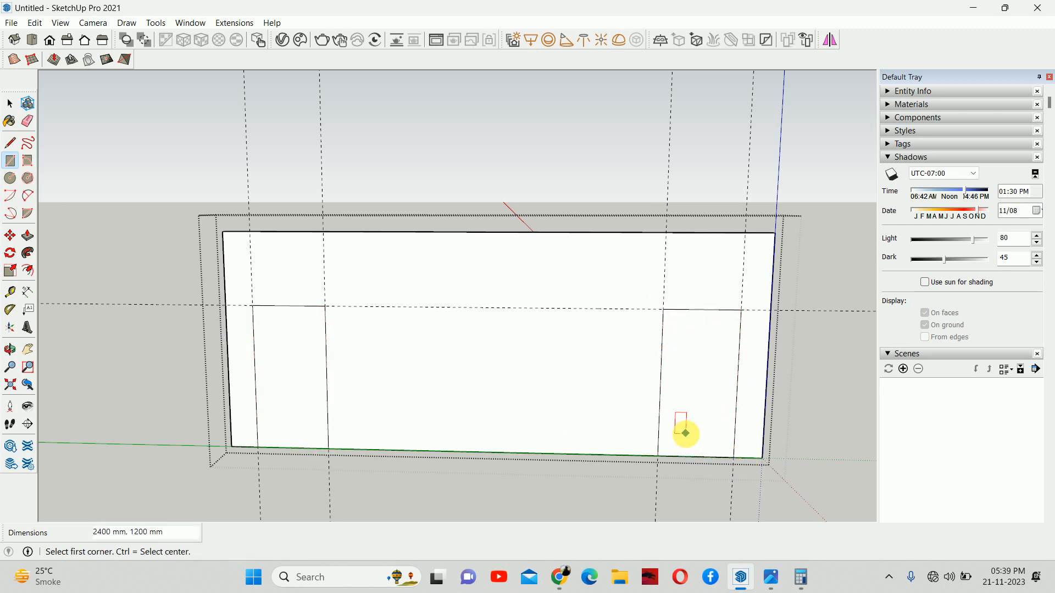
- Push both 1200 x 2400 mm rectangles through the end wall's thickness to cut two door-height openings
key("p")
left_click(714, 431)
left_click(709, 387)
left_click(283, 378)
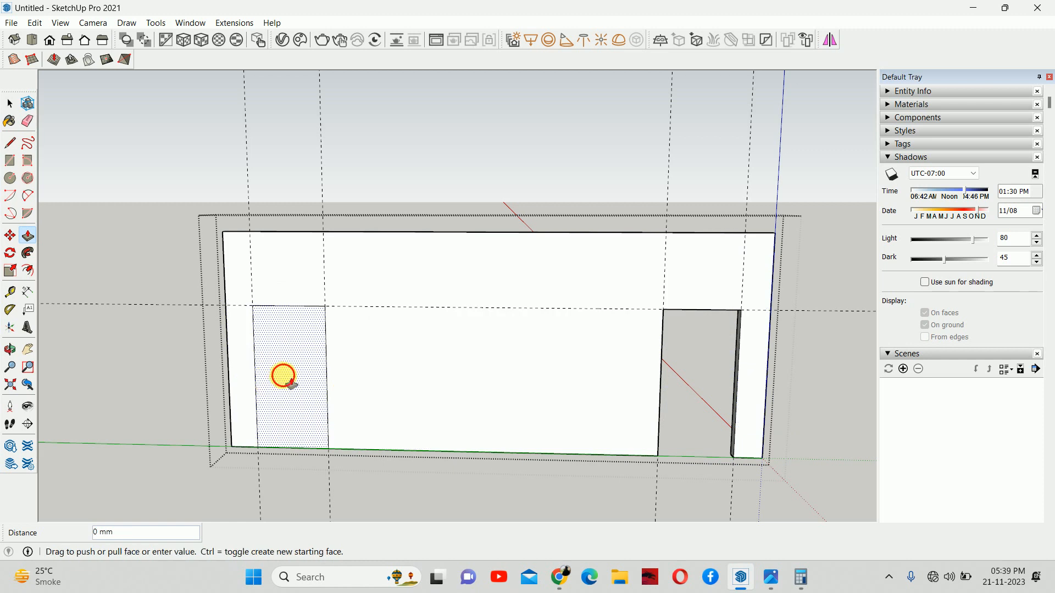
left_click(287, 378)
key("space")
- Examine the two openings and the ceiling from inside the room, and check the ceiling design in the reference image
scroll(385, 383, "up", 5)
middle_click_drag(384, 328, 413, 345)
scroll(607, 409, "down", 5)
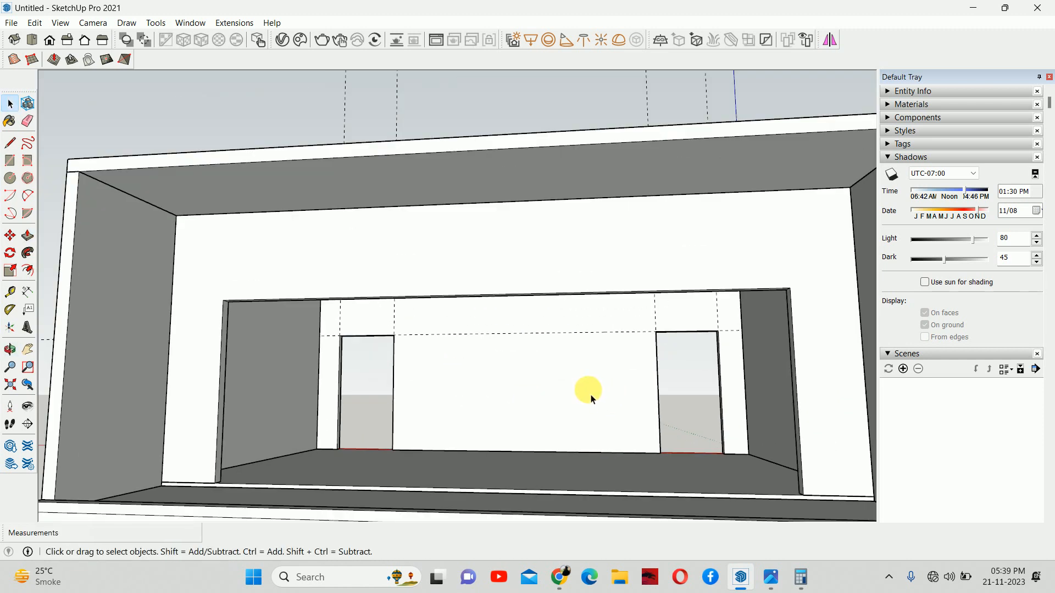
middle_click_drag(591, 396, 650, 396)
scroll(458, 406, "up", 3)
scroll(458, 410, "up", 3)
scroll(466, 423, "down", 5)
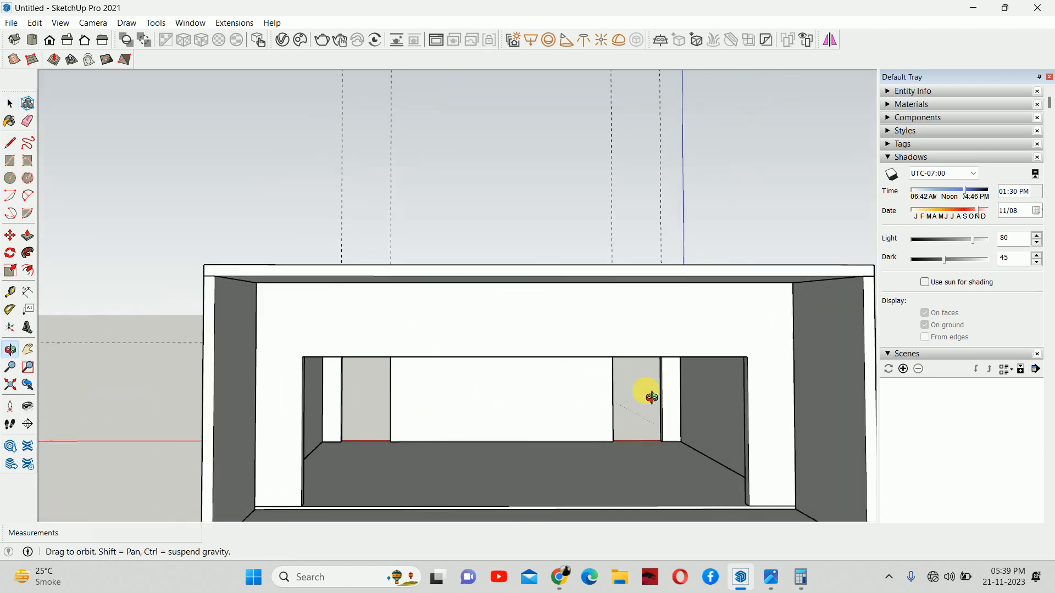
scroll(388, 382, "up", 3)
middle_click_drag(385, 379, 685, 401)
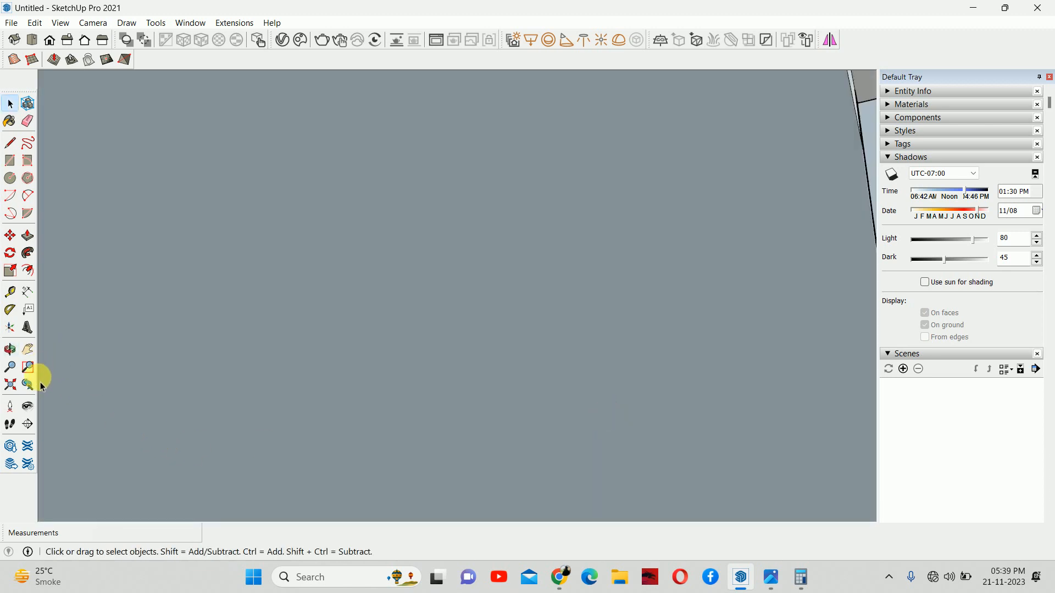
left_click(33, 384)
middle_click_drag(523, 306, 456, 460)
scroll(557, 334, "down", 4)
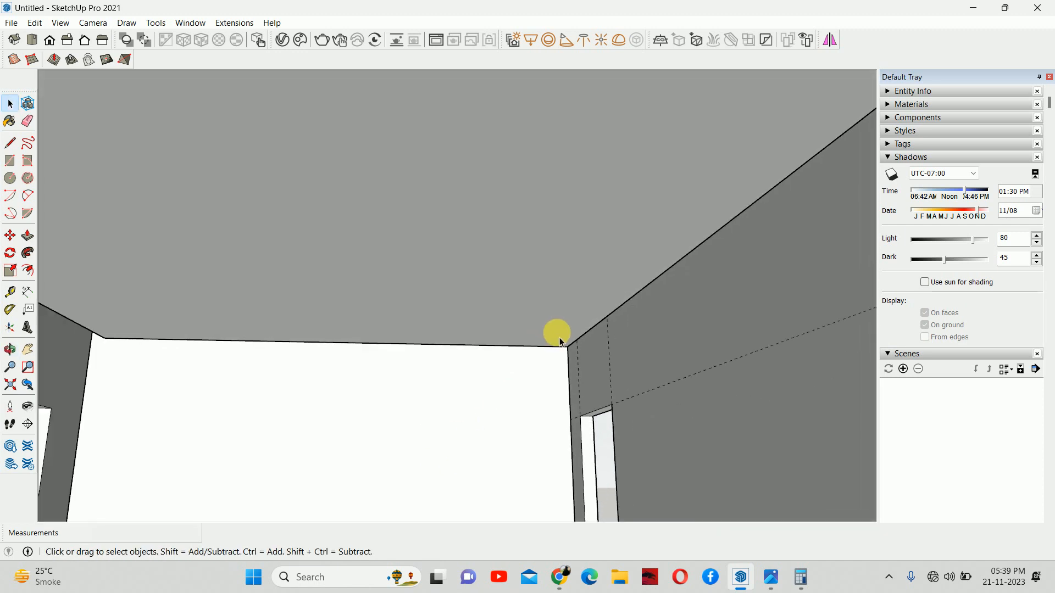
left_click(28, 383)
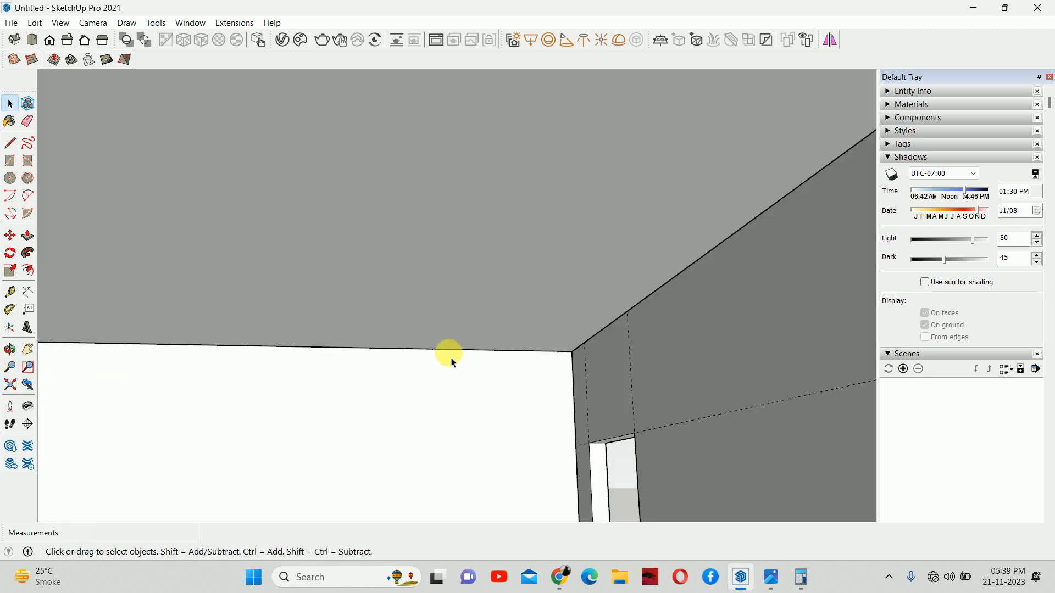
left_click(785, 586)
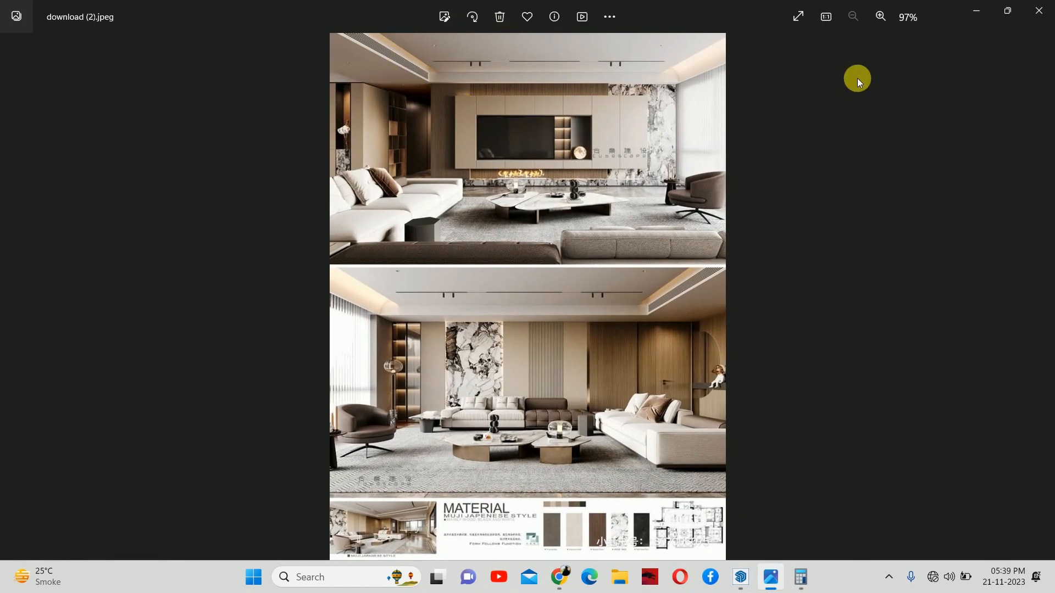
left_click(978, 10)
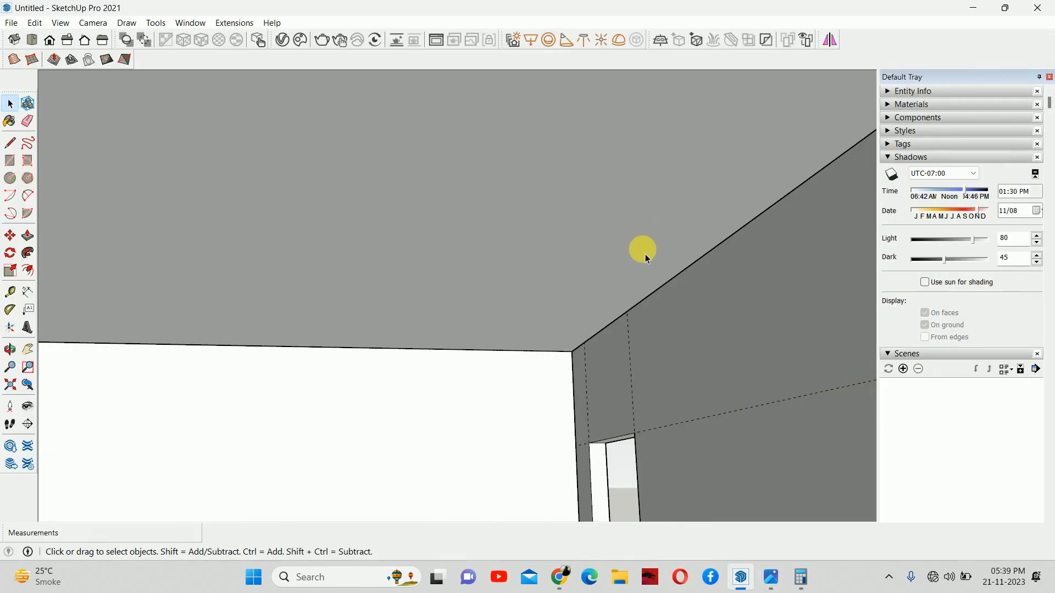
- Open the roof group for editing and copy the dropped ceiling's edge along the wall with the two openings 1000 mm inward
double_click(644, 255)
scroll(656, 305, "down", 4)
middle_click_drag(619, 315, 641, 243)
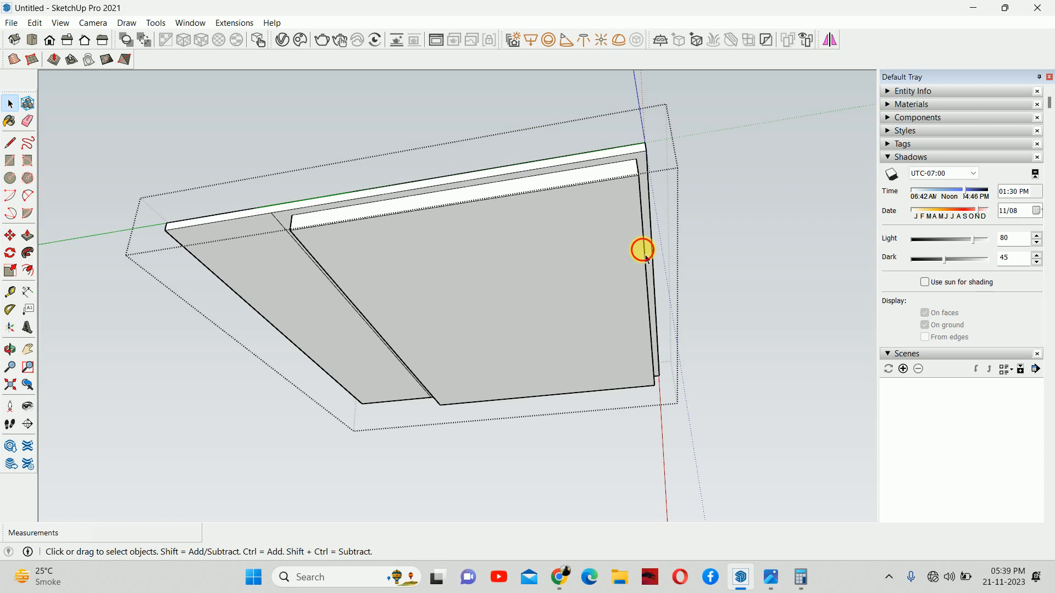
left_click(644, 258)
key("m")
left_click(648, 281)
key("ctrl")
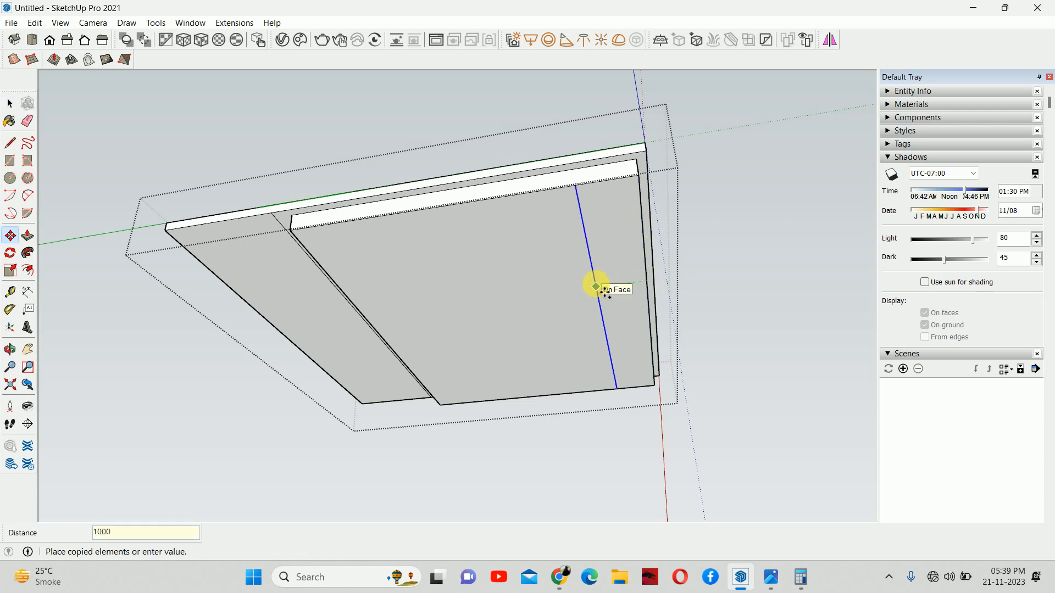
key("Return")
middle_click_drag(605, 289, 629, 337)
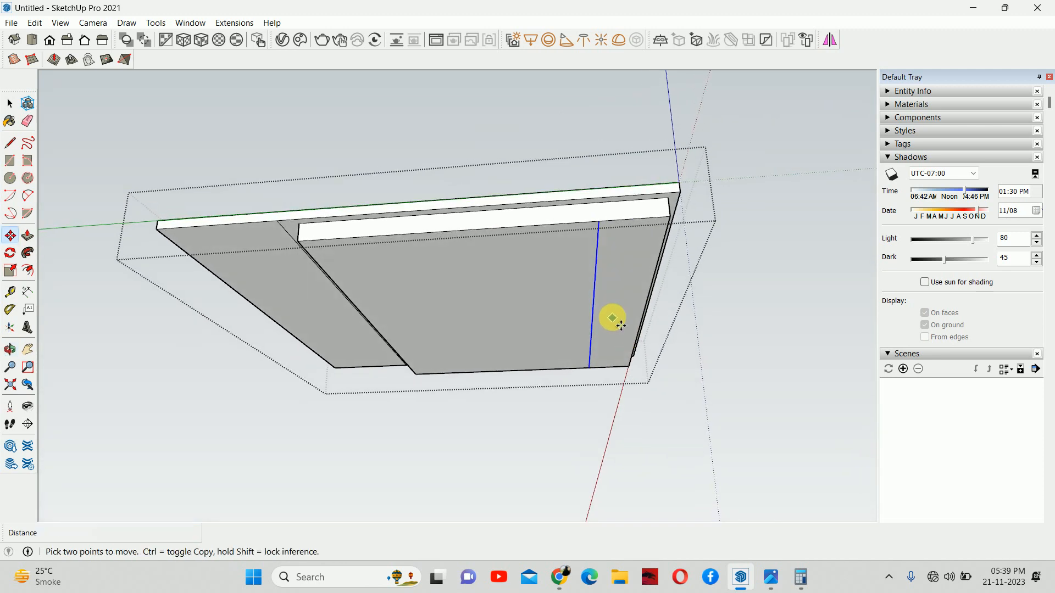
middle_click_drag(509, 303, 526, 291)
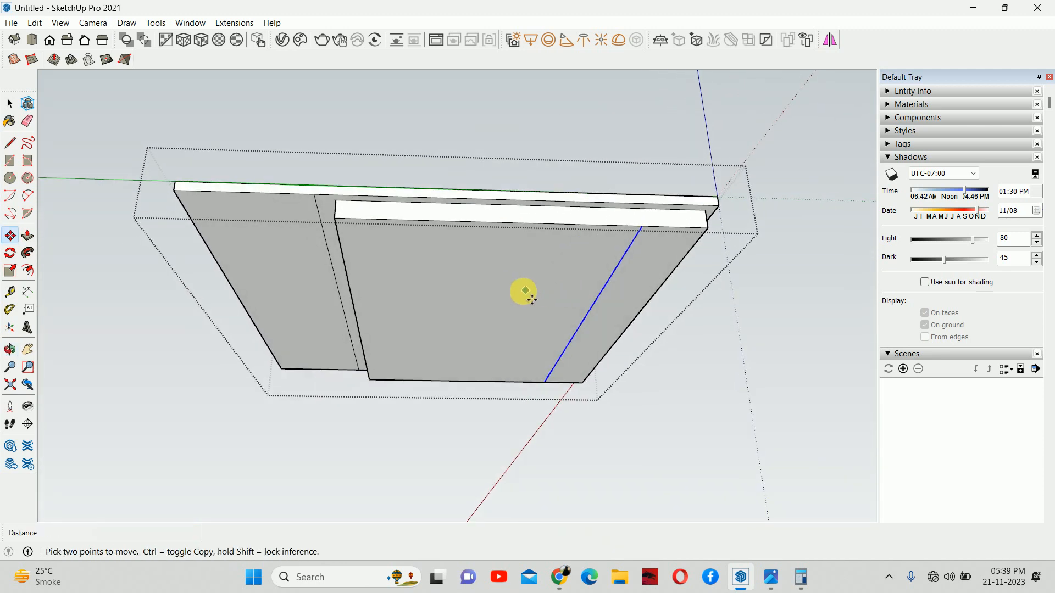
middle_click_drag(503, 348, 570, 401)
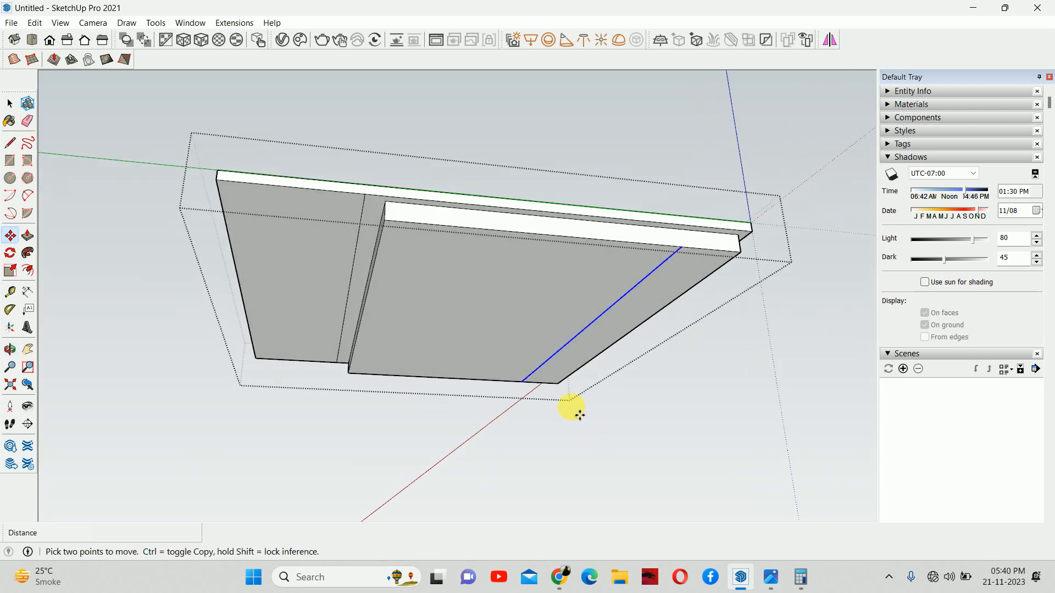
- Check the ceiling in the reference image and offset the outline of the larger dropped-ceiling face 50 mm inward
key("p")
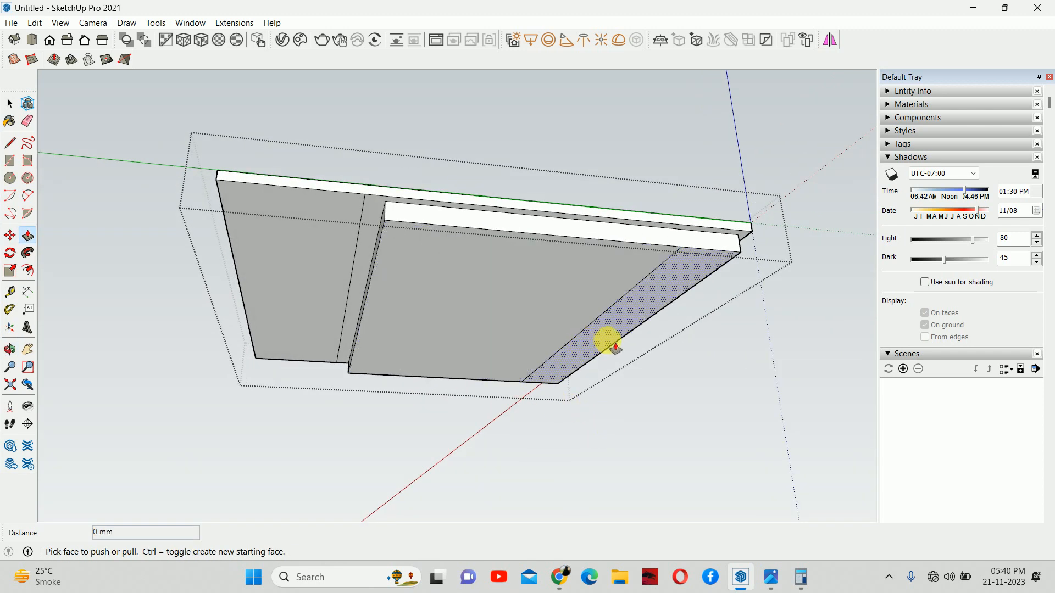
left_click(769, 578)
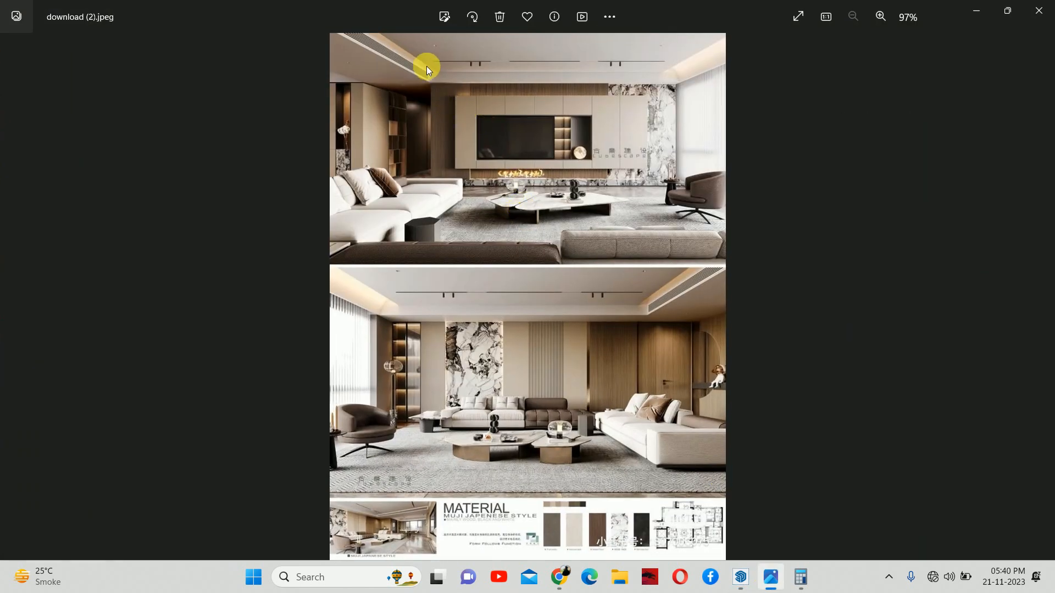
left_click(977, 11)
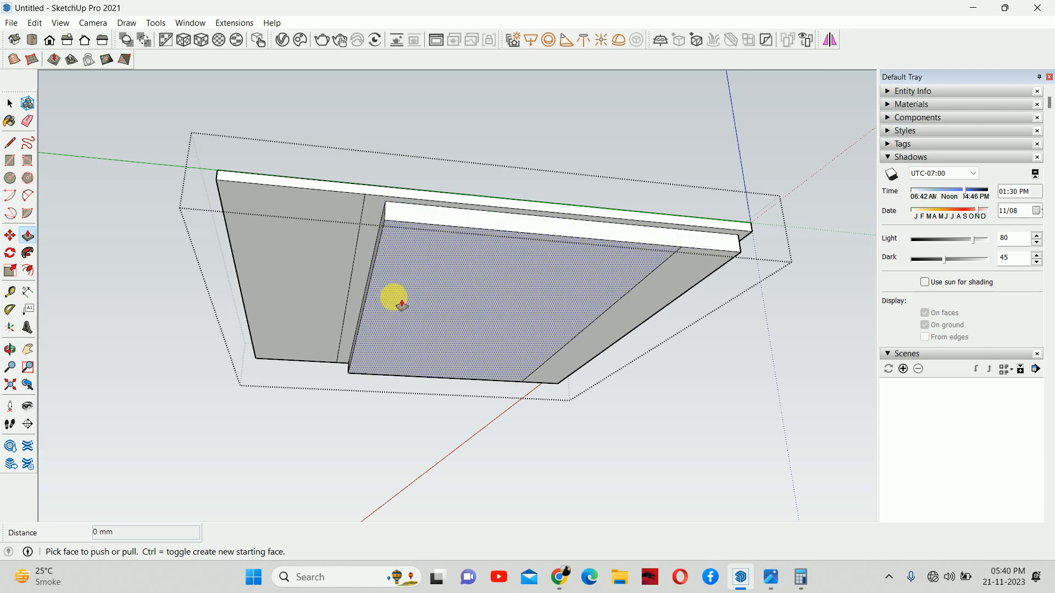
left_click(401, 294)
key("f")
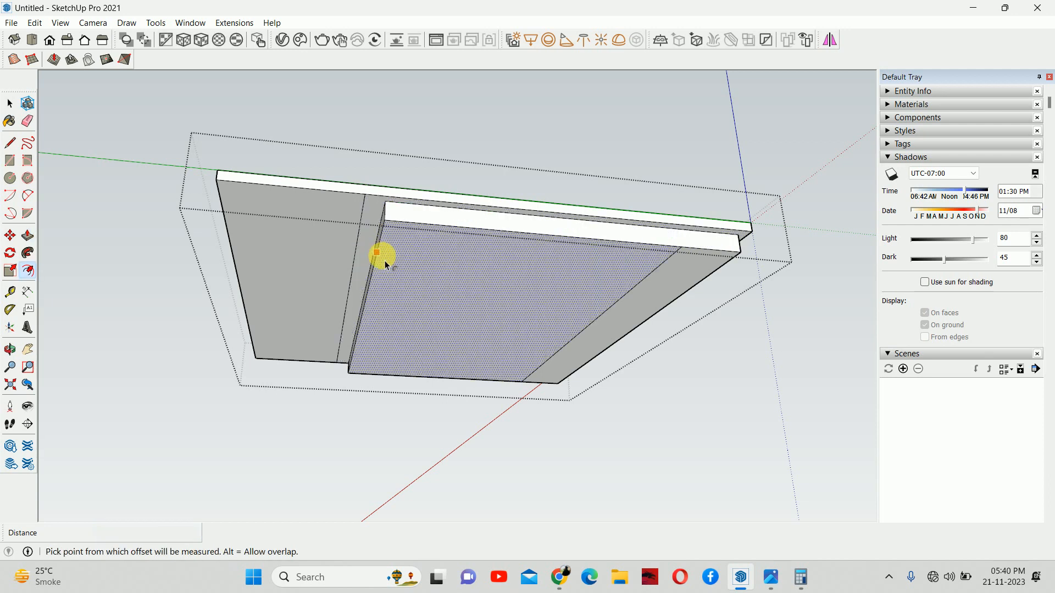
left_click(376, 254)
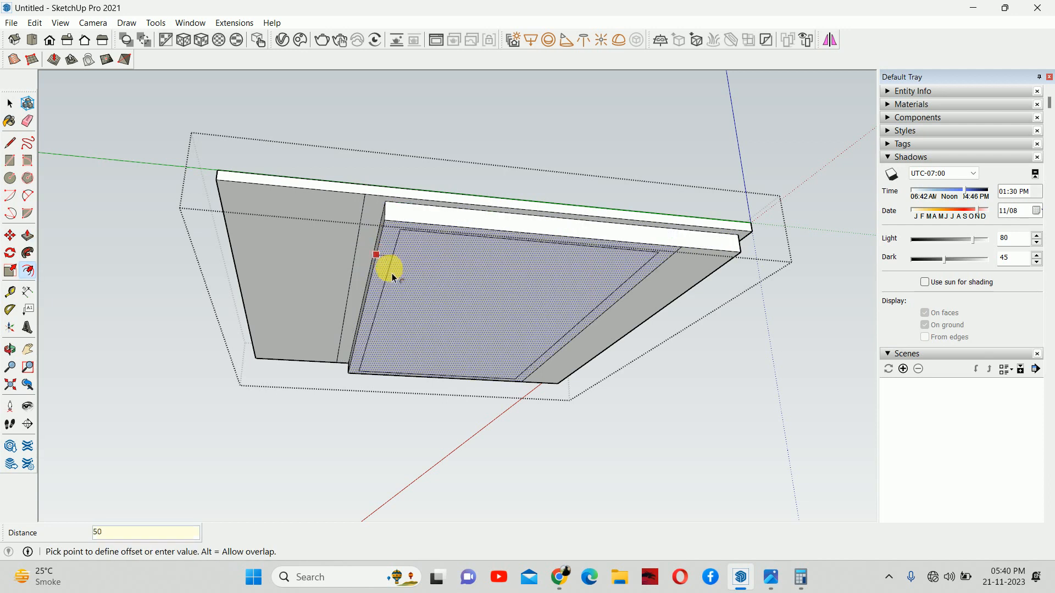
key("Escape")
- Push the inner dropped-ceiling face up 150 mm to form a recess, and leave the roof group
key("p")
left_click(481, 356)
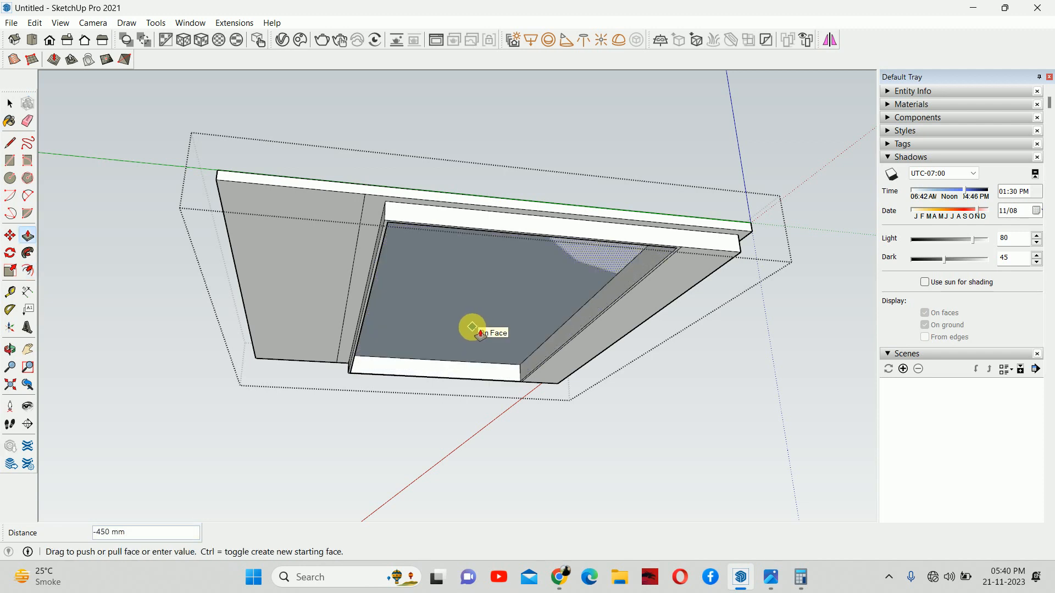
type("150")
key("Return")
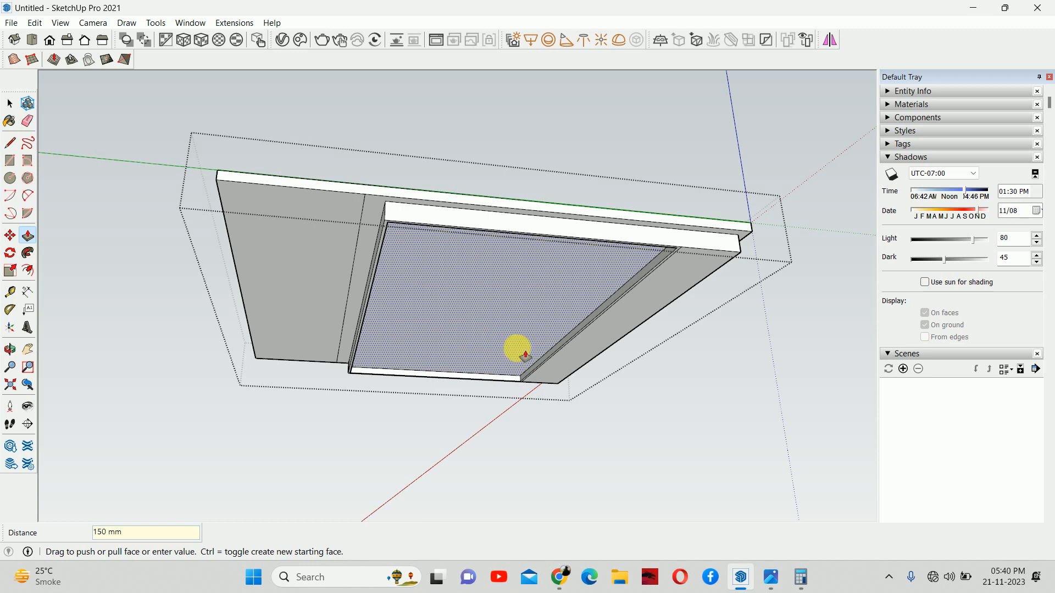
middle_click_drag(513, 349, 474, 387)
key("space")
- Inspect the recessed ceiling from inside the room and compare it with the reference image
scroll(431, 327, "up", 5)
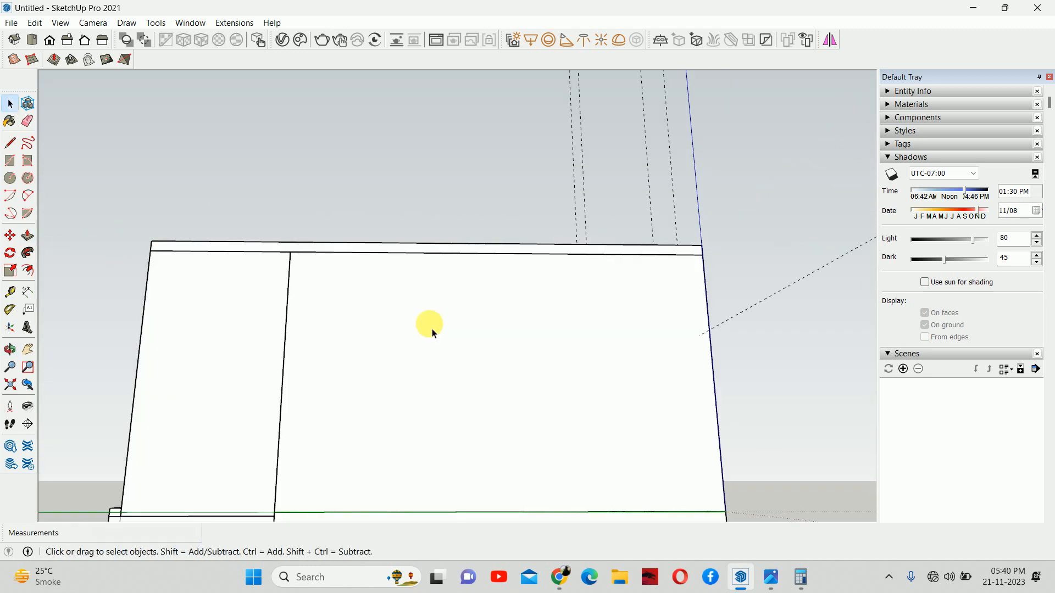
key("o")
left_click_drag(407, 353, 761, 361)
middle_click_drag(761, 361, 489, 321)
scroll(434, 355, "up", 6)
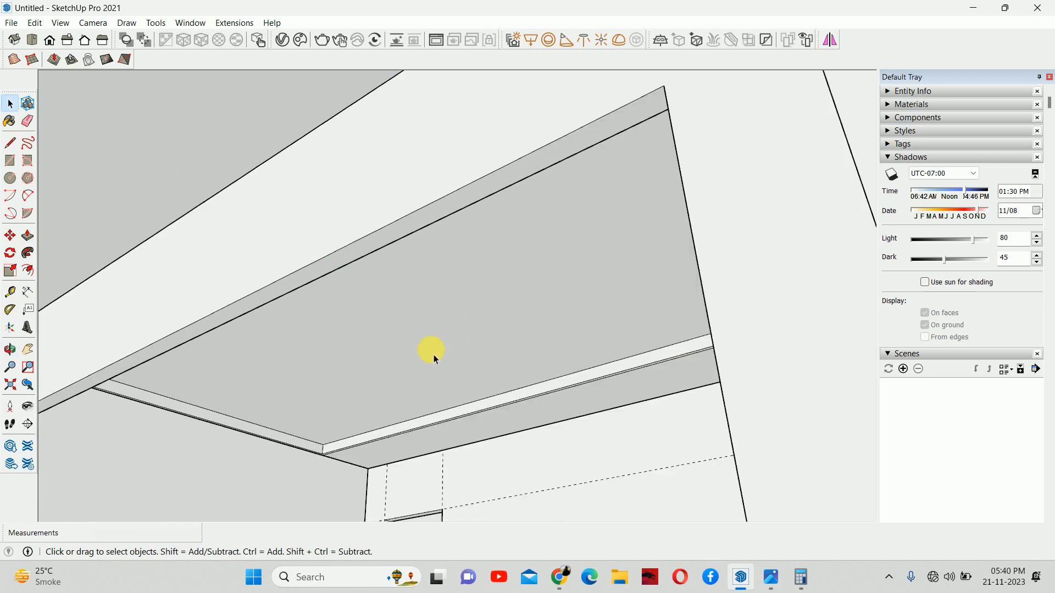
middle_click_drag(433, 355, 410, 377)
scroll(386, 453, "up", 3)
mouse_move(387, 456)
middle_mouse_down()
mouse_move(306, 478)
mouse_move(341, 471)
middle_mouse_up()
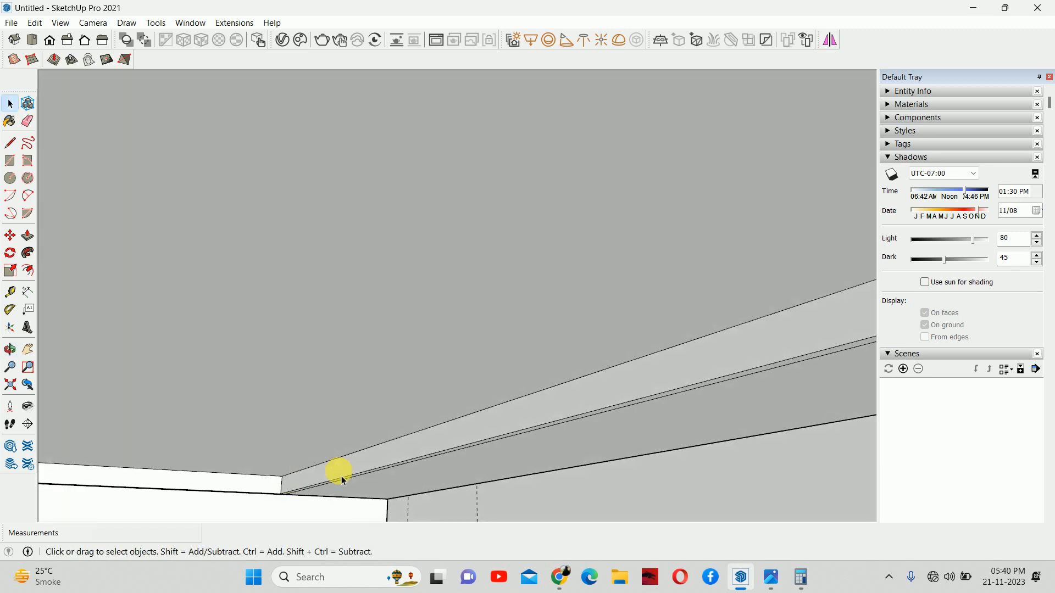
left_click_drag(434, 431, 511, 315)
key("space")
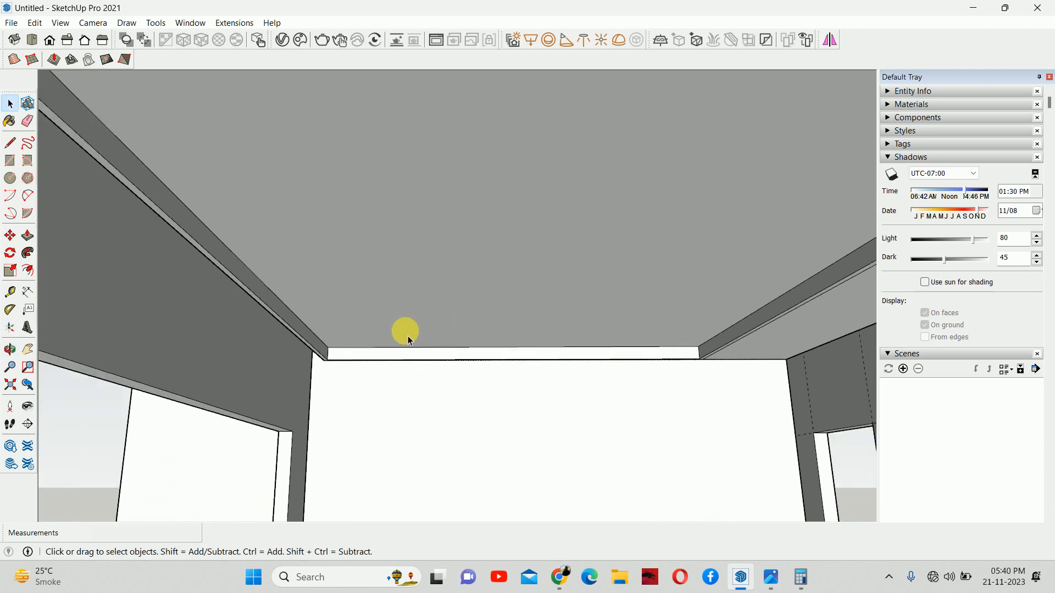
middle_click_drag(429, 338, 491, 388)
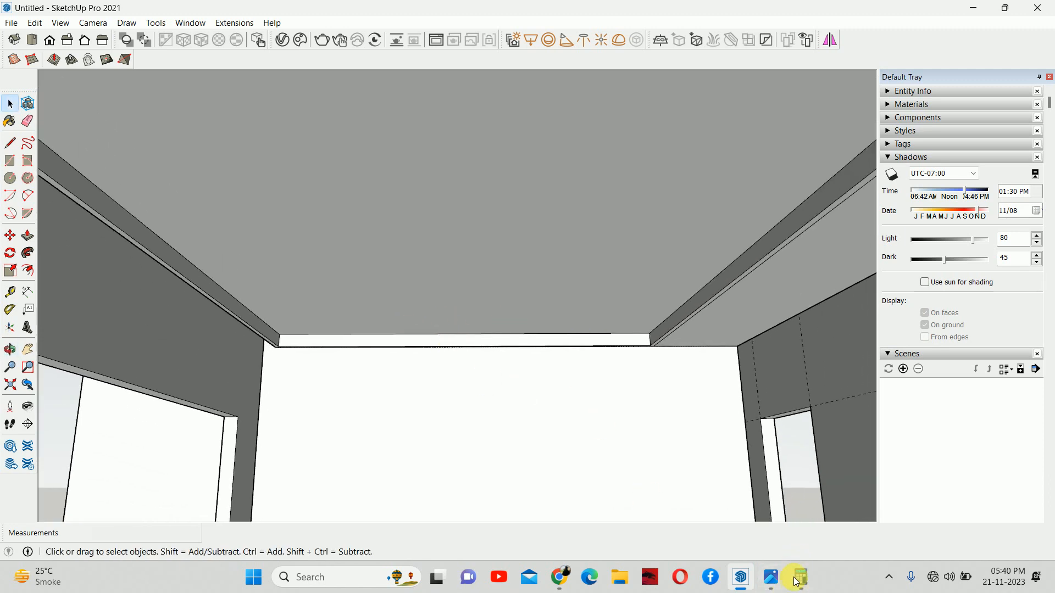
left_click(771, 577)
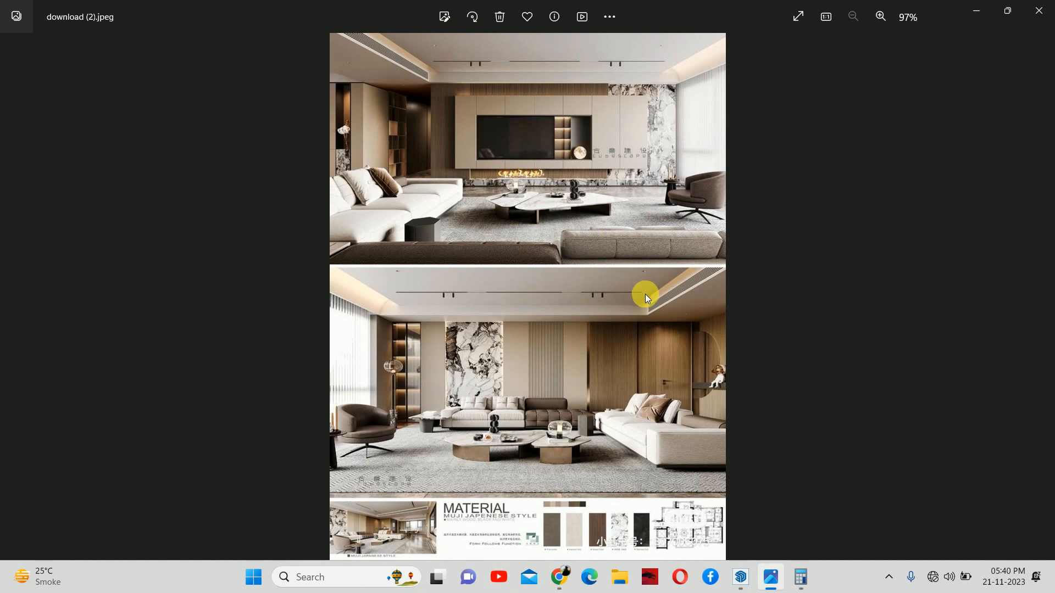
left_click(978, 11)
mouse_move(476, 266)
middle_mouse_down()
mouse_move(478, 101)
mouse_move(503, 283)
middle_mouse_up()
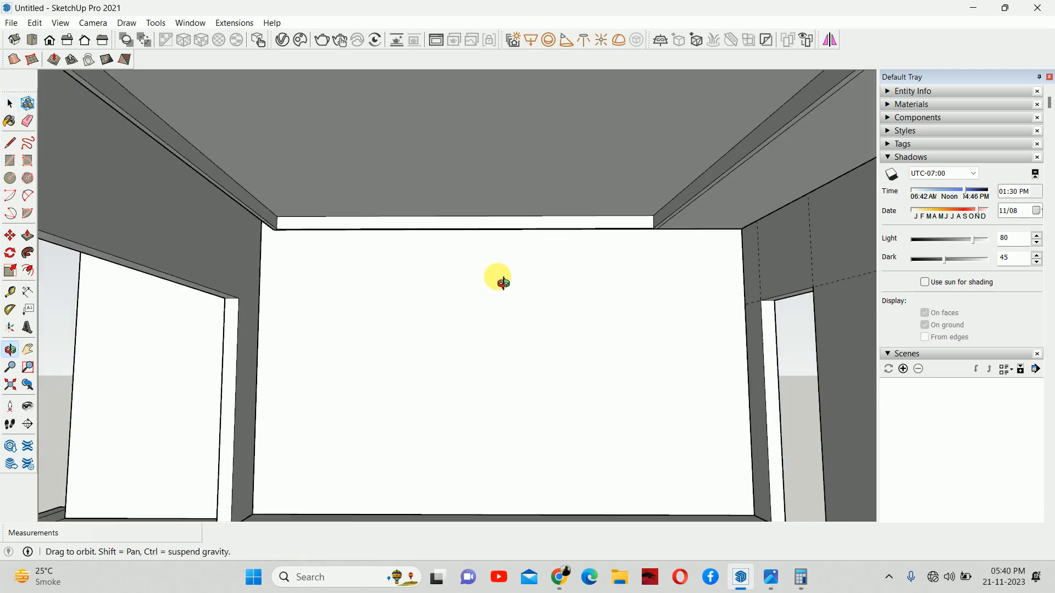
middle_click_drag(504, 323, 516, 238)
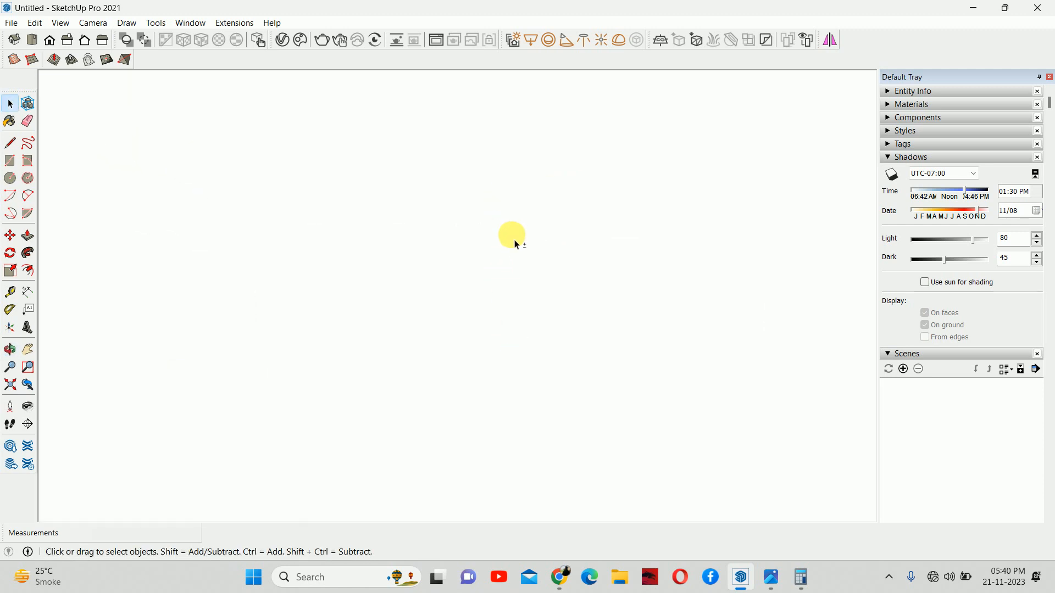
left_click(28, 386)
middle_click_drag(467, 291, 443, 405)
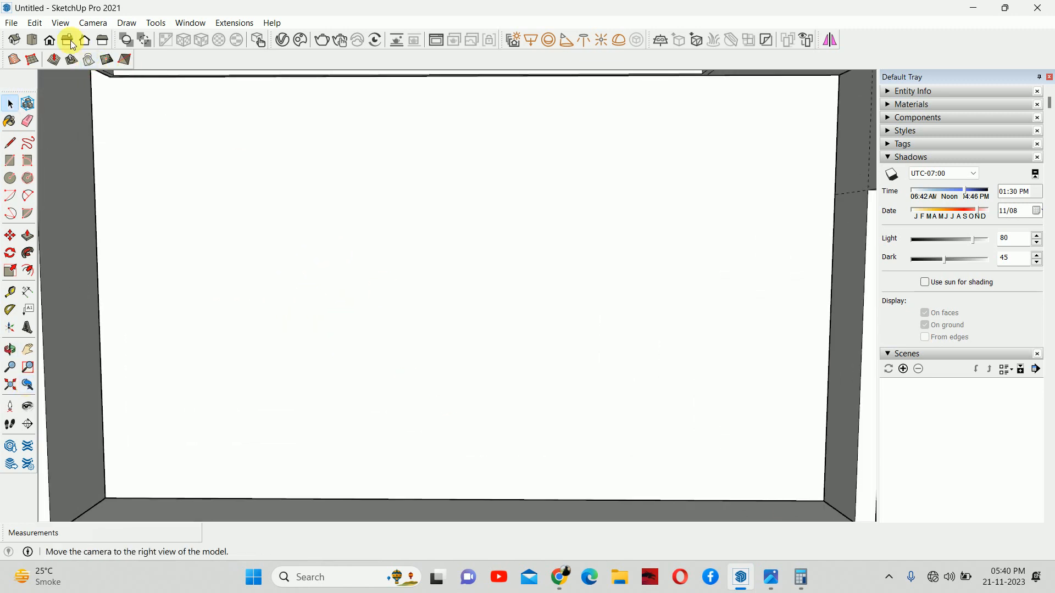
- Set the camera inside the room in the right view, facing the blank end wall, and add the view as a scene
left_click(51, 40)
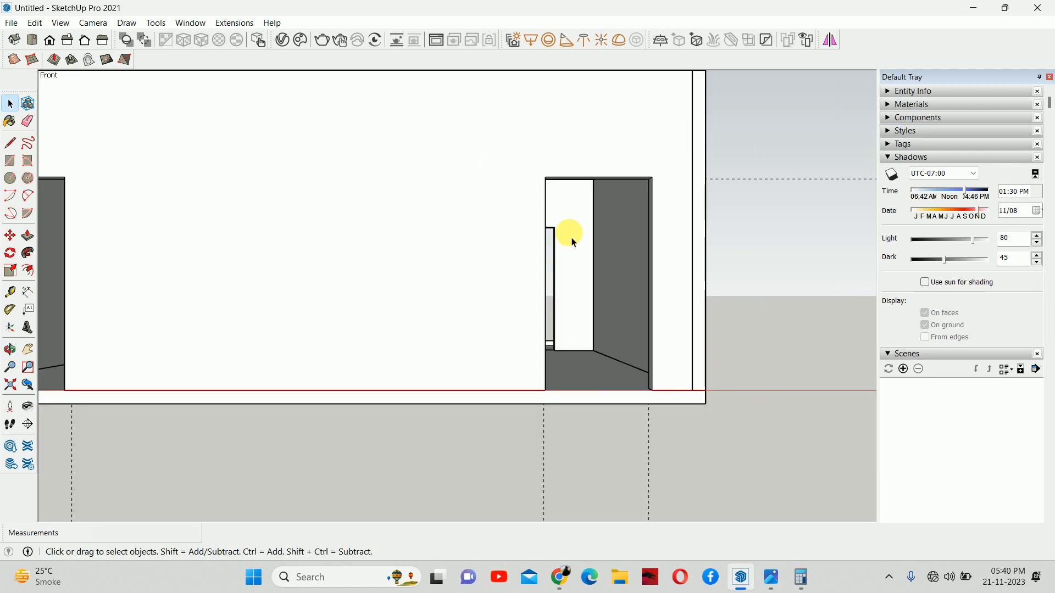
left_click(67, 39)
middle_click_drag(782, 414, 534, 365)
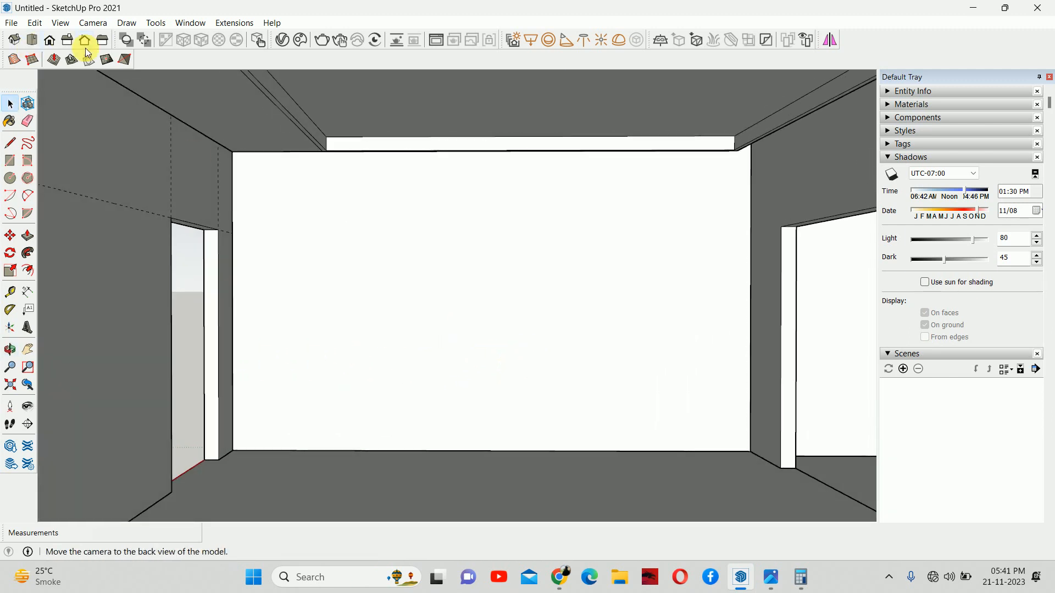
left_click(66, 40)
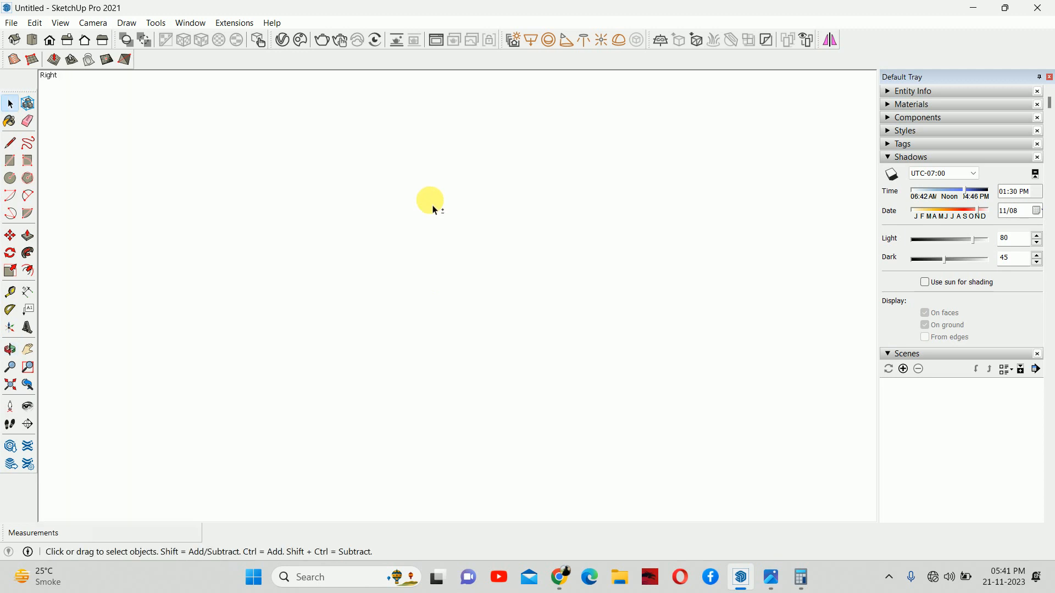
left_click(27, 385)
left_click(10, 427)
left_click_drag(518, 161, 486, 392)
middle_click_drag(444, 172, 459, 214, "shift")
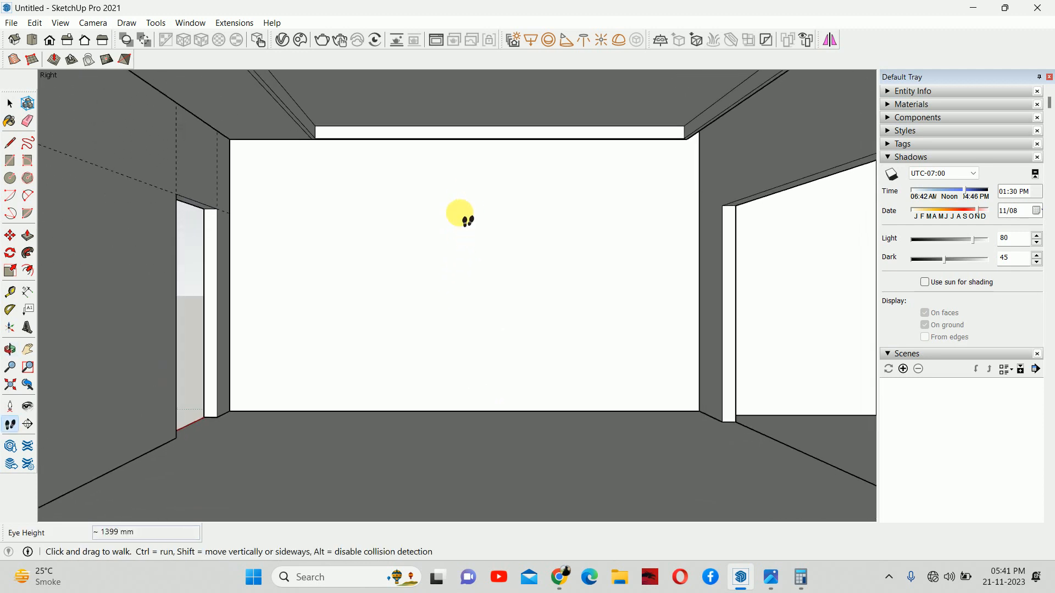
key("space")
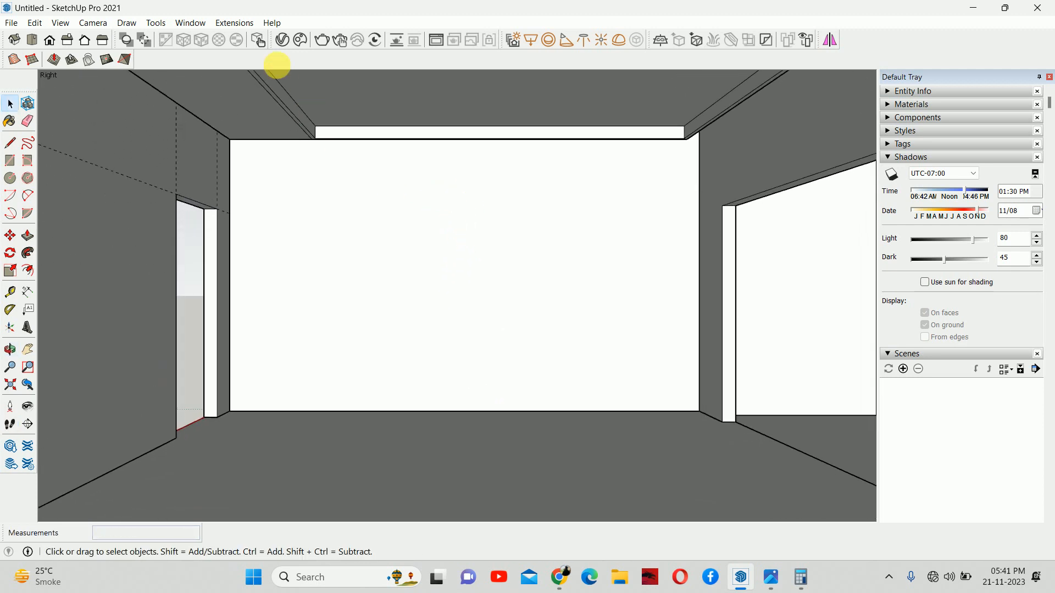
left_click(61, 22)
left_click(109, 261)
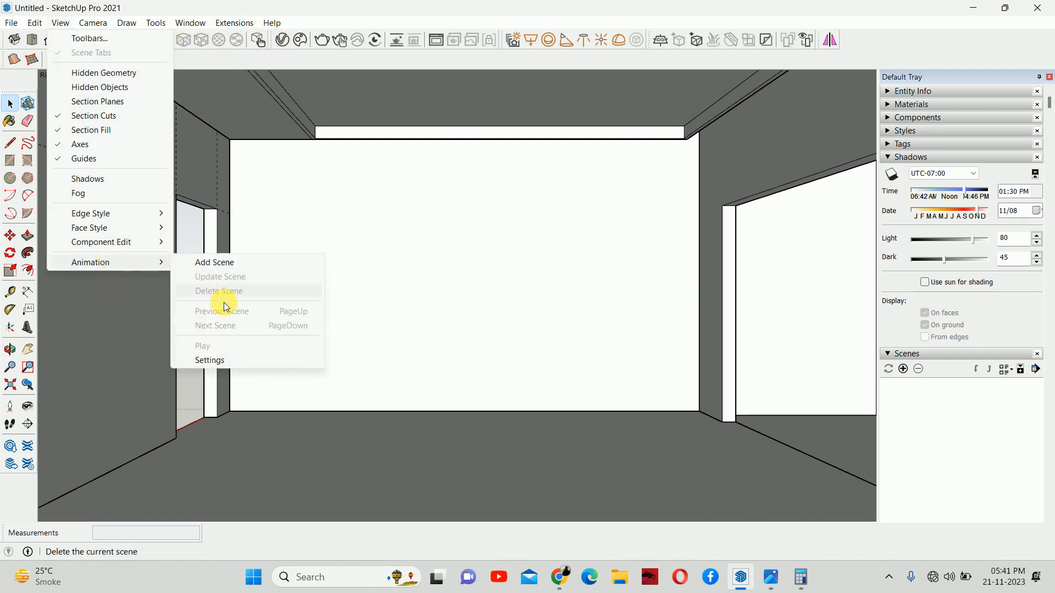
left_click(215, 262)
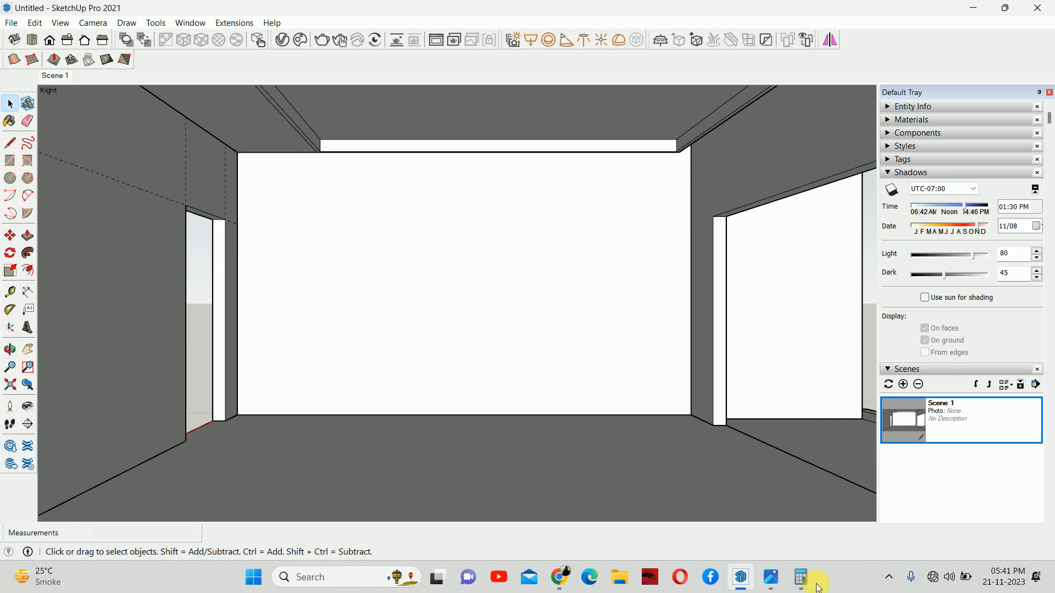
- Check the reference image and close both openings in the front wall with Push/Pull, leaving a solid wall
left_click(771, 582)
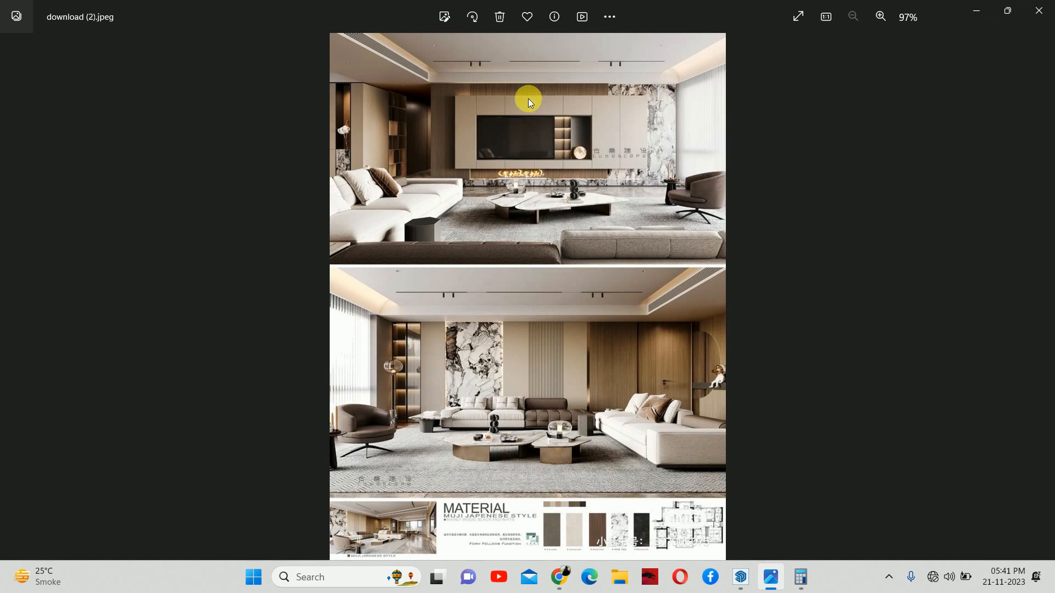
left_click(978, 11)
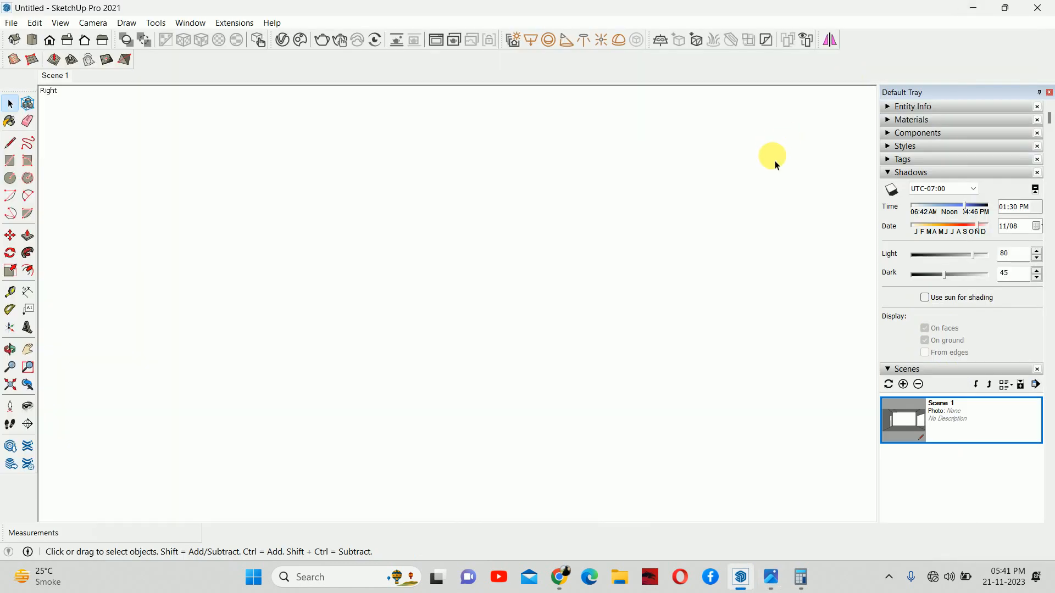
left_click(11, 386)
middle_click_drag(678, 226, 625, 338)
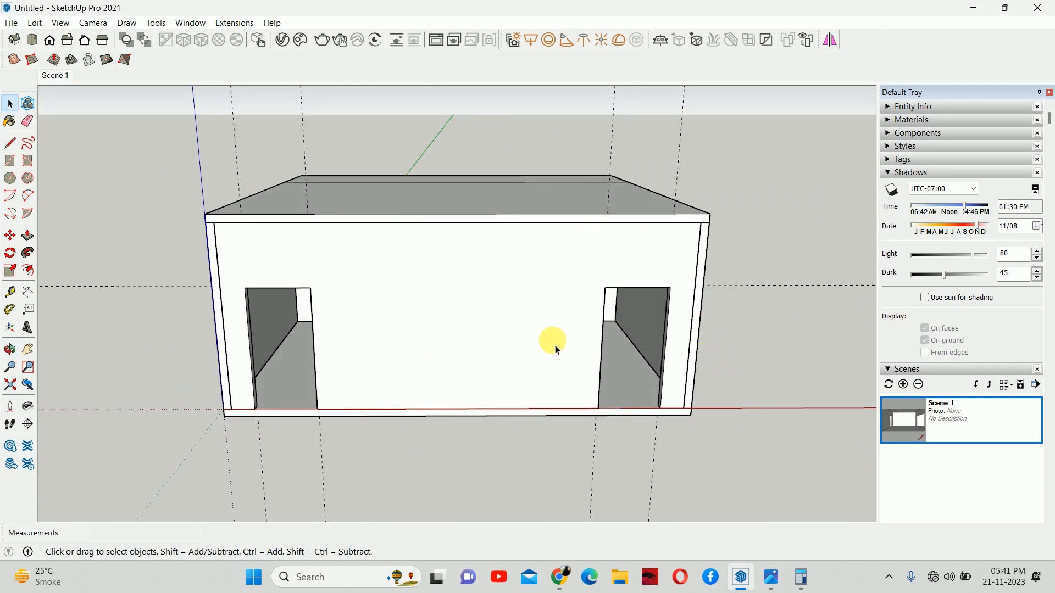
middle_click_drag(557, 349, 483, 311)
key("p")
scroll(607, 329, "up", 5)
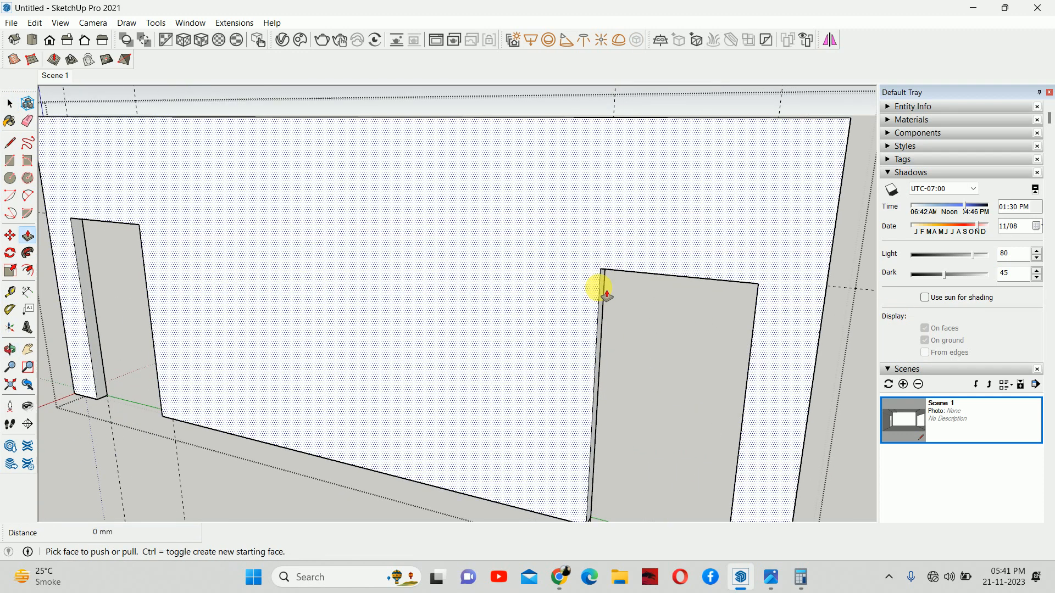
left_click_drag(607, 294, 751, 347)
double_click(97, 297)
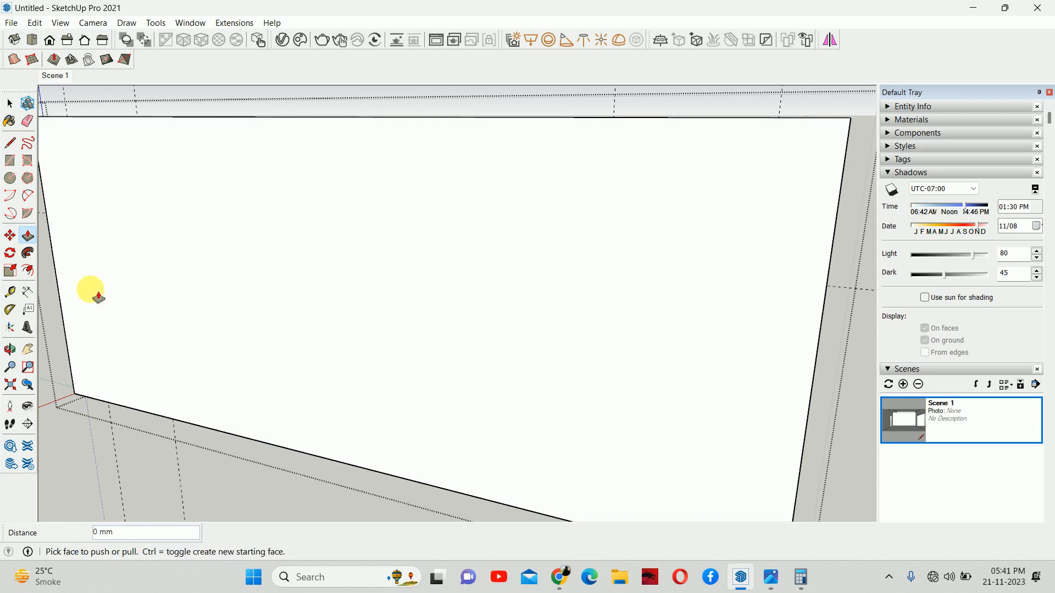
scroll(371, 329, "down", 6)
key("space")
- Move the solid front wall 1200 mm outward from the room
left_click(547, 367)
middle_click_drag(546, 367, 427, 367)
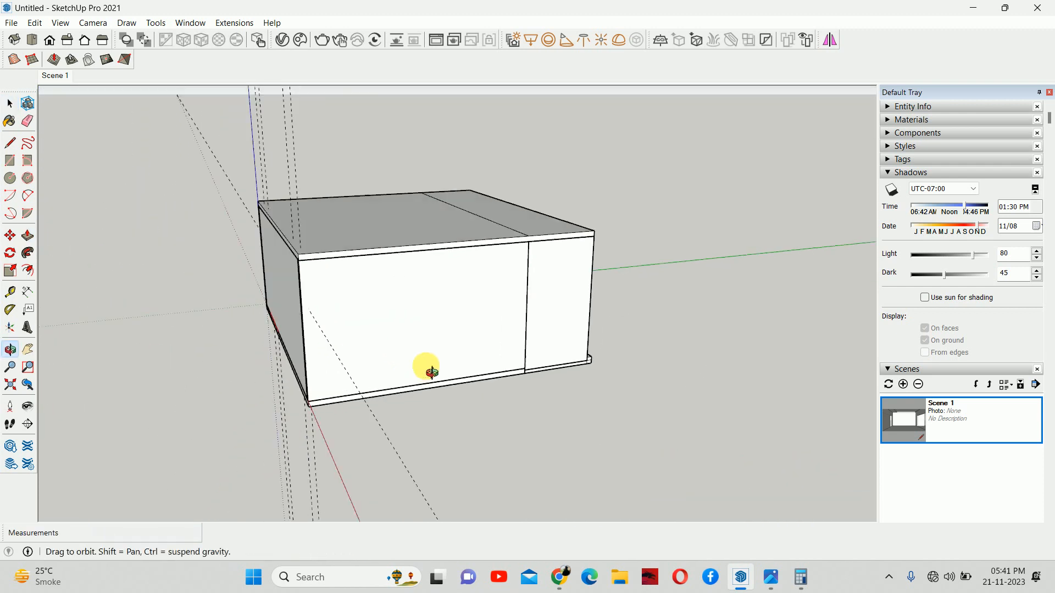
scroll(325, 413, "up", 2)
key("m")
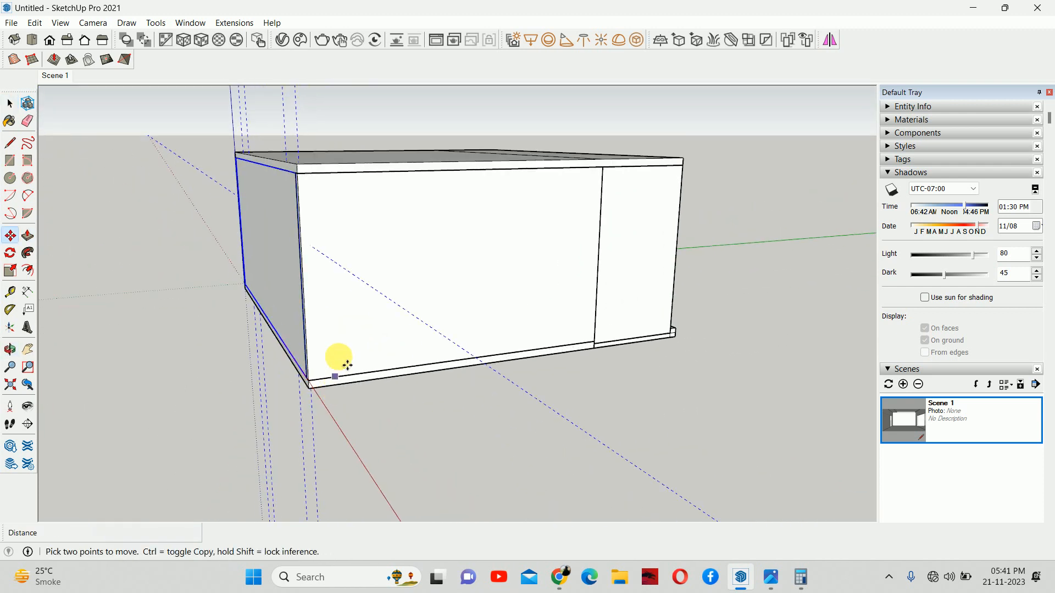
left_click(377, 372)
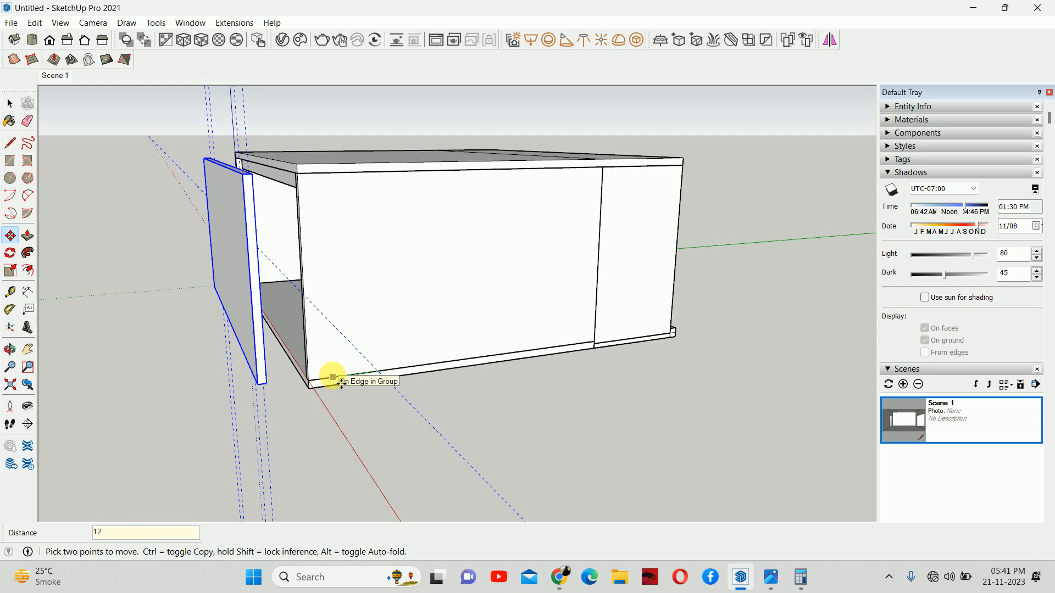
type("1200")
key("Return")
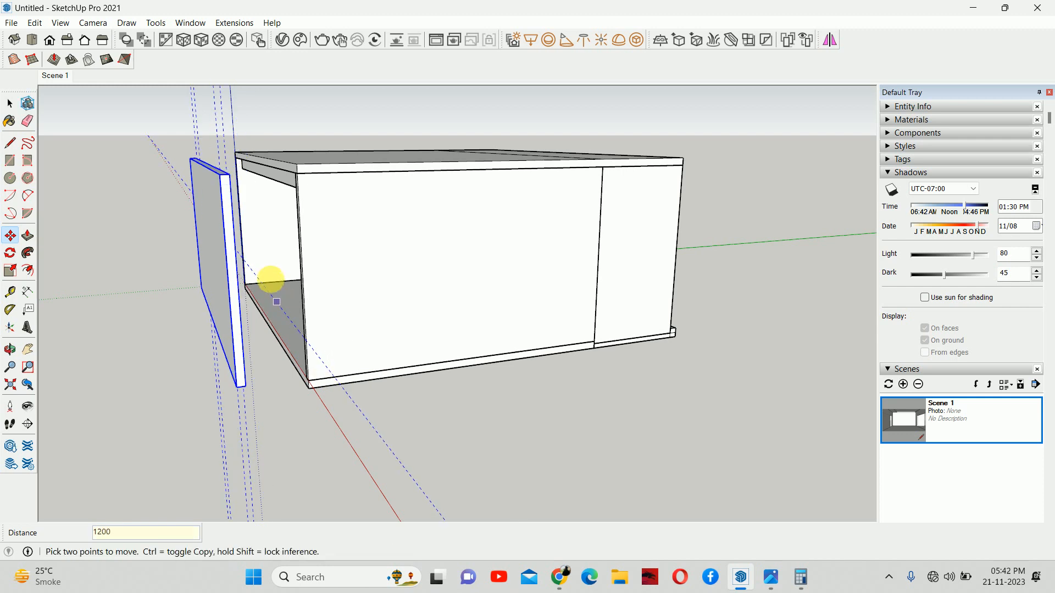
- Delete all construction guides from the model
key("space")
left_click(34, 22)
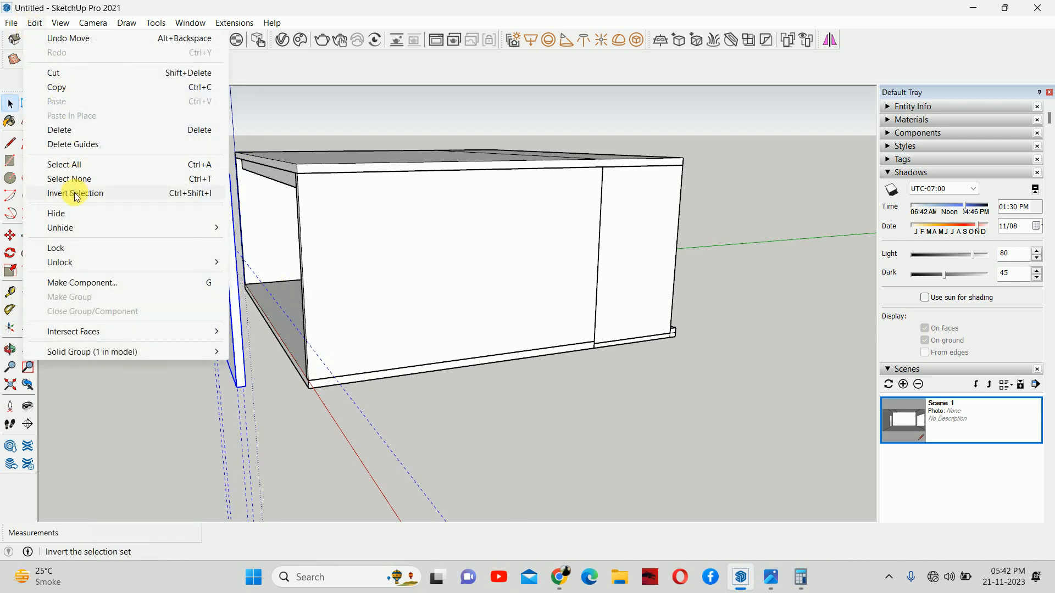
left_click(70, 144)
- Open the blank end wall running toward the moved front wall and extend its end face by 1200 mm
middle_click_drag(357, 294, 366, 326)
double_click(384, 328)
scroll(383, 328, "up", 3)
key("p")
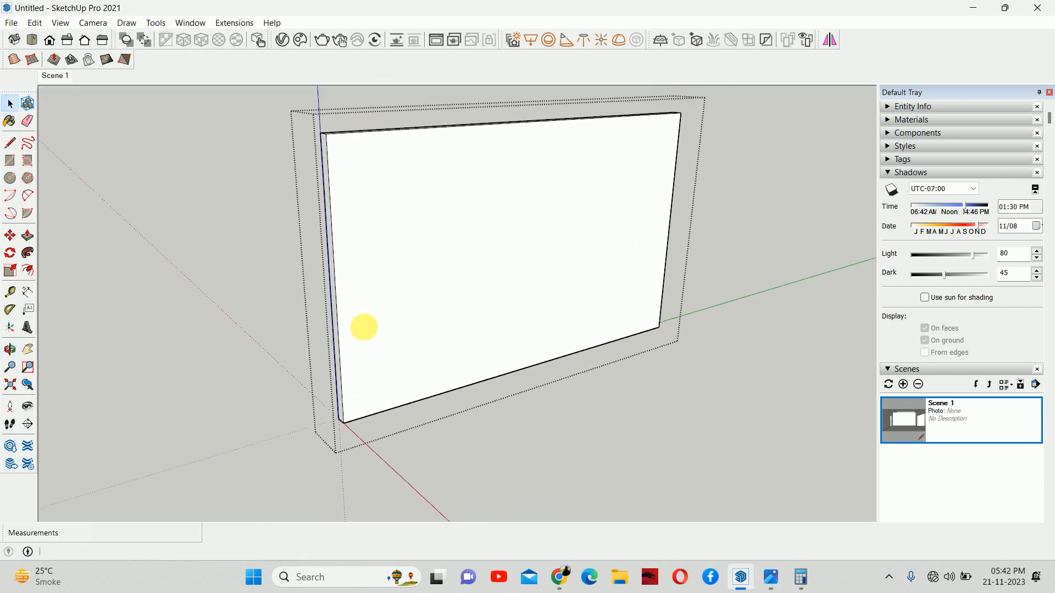
left_click(335, 228)
type("1200")
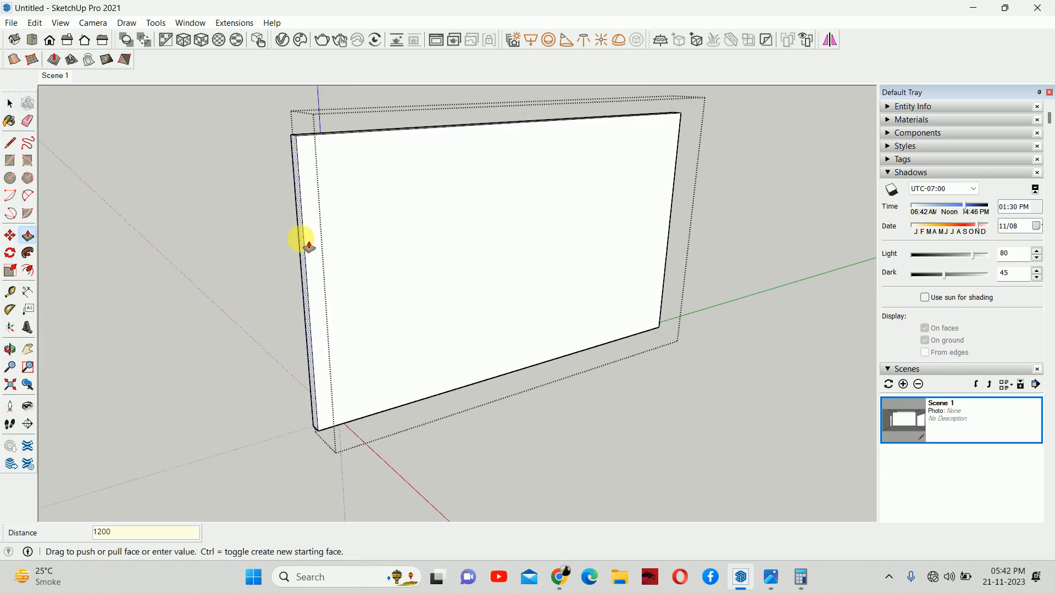
key("Return")
key("space")
key("Escape")
scroll(362, 324, "down", 2)
- Open the roof group, select its end portion beside the moved wall with the dropped-ceiling border, and move it 1200 mm outward
middle_click_drag(367, 359, 434, 428)
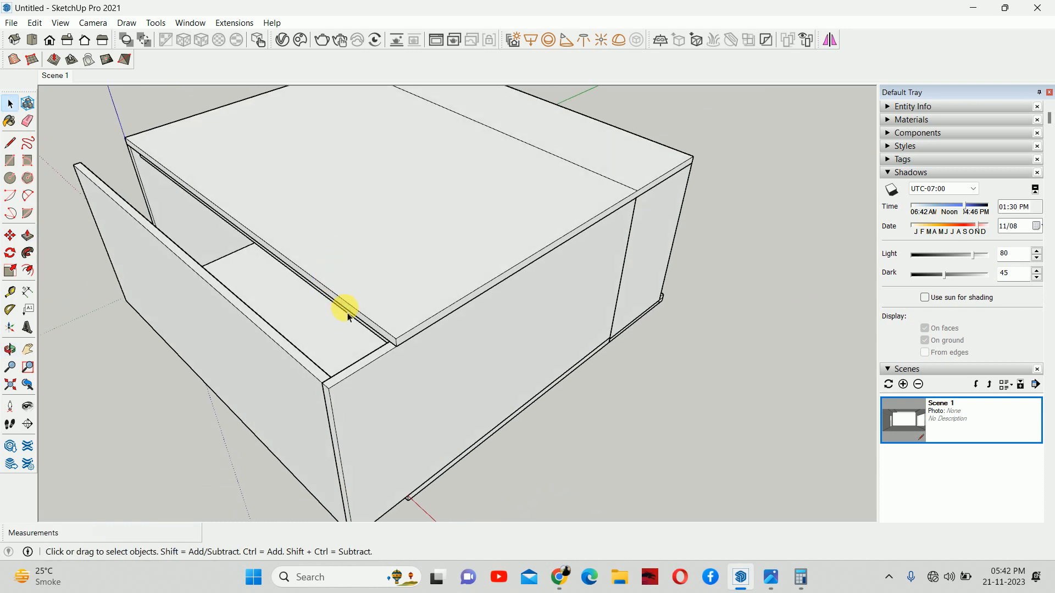
middle_click_drag(348, 317, 358, 219)
scroll(320, 203, "up", 2)
scroll(666, 266, "down", 3)
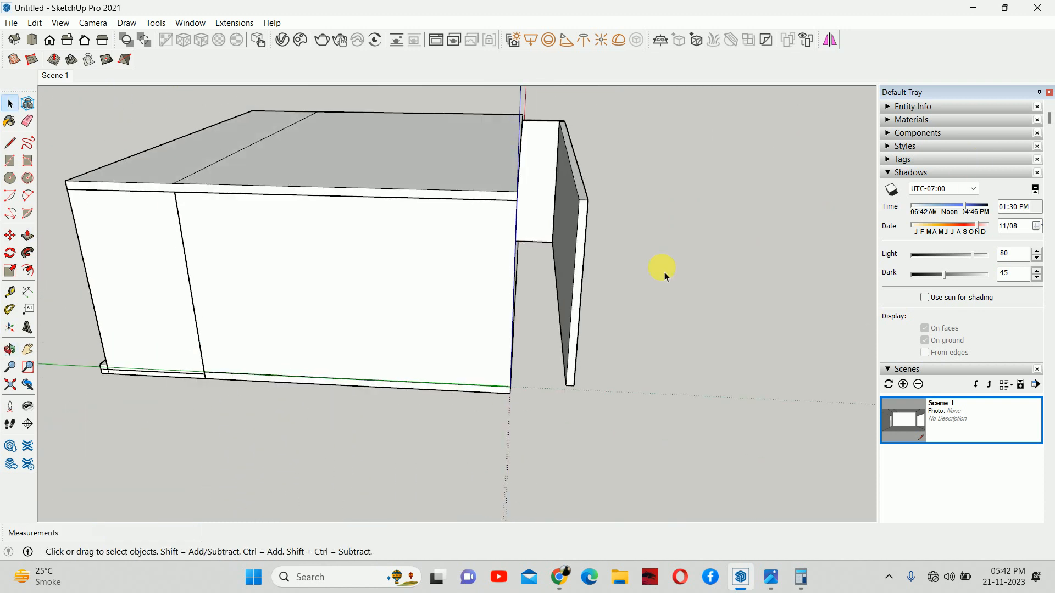
middle_click_drag(667, 266, 407, 288)
scroll(354, 224, "up", 4)
double_click(360, 217)
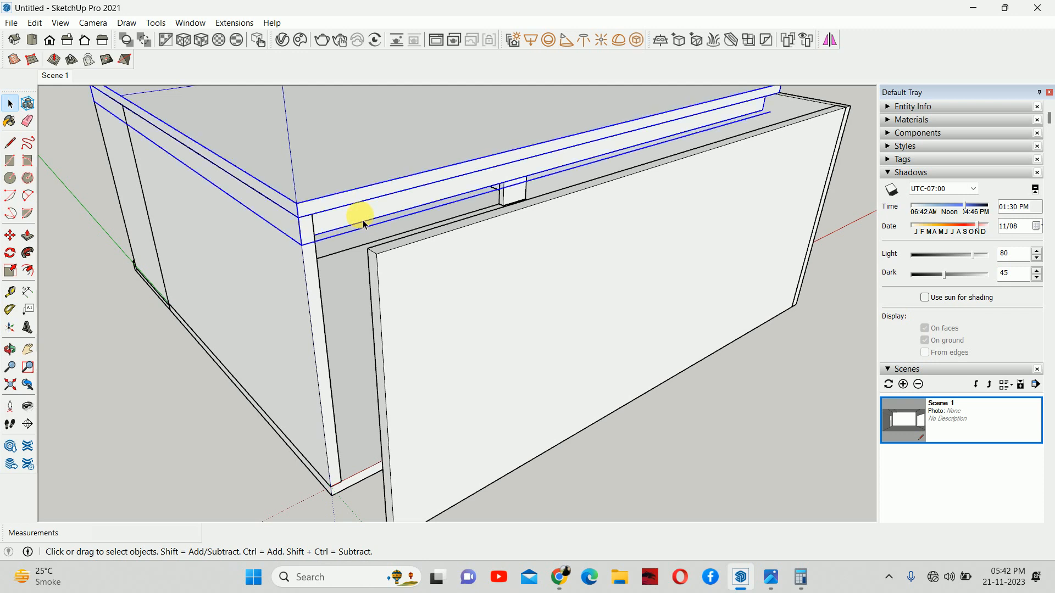
middle_click_drag(358, 212, 706, 174)
scroll(479, 248, "down", 2)
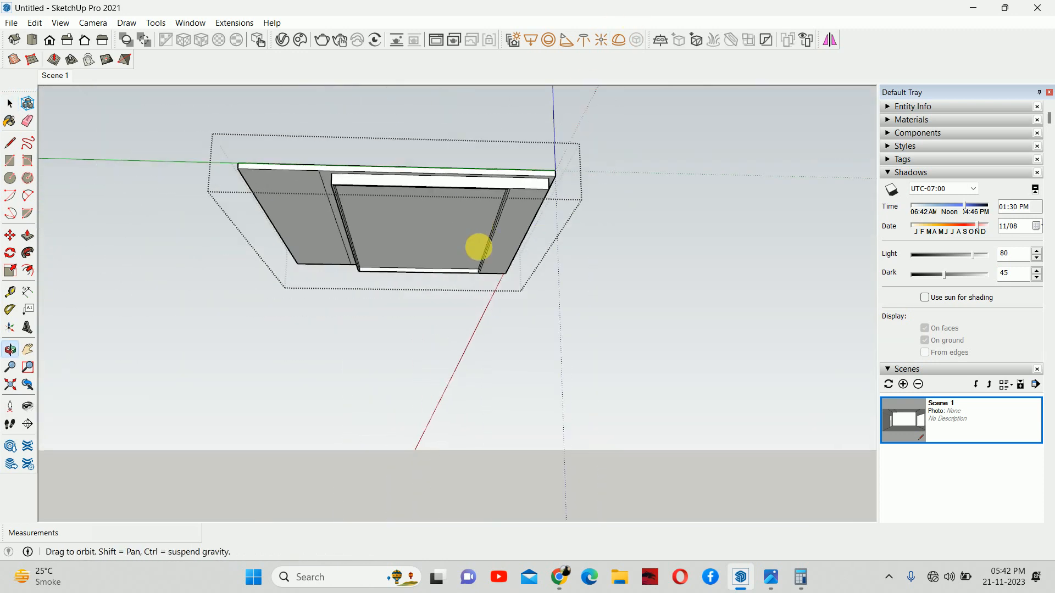
middle_click_drag(479, 248, 477, 308)
left_click_drag(426, 142, 668, 430)
middle_click_drag(457, 225, 448, 188)
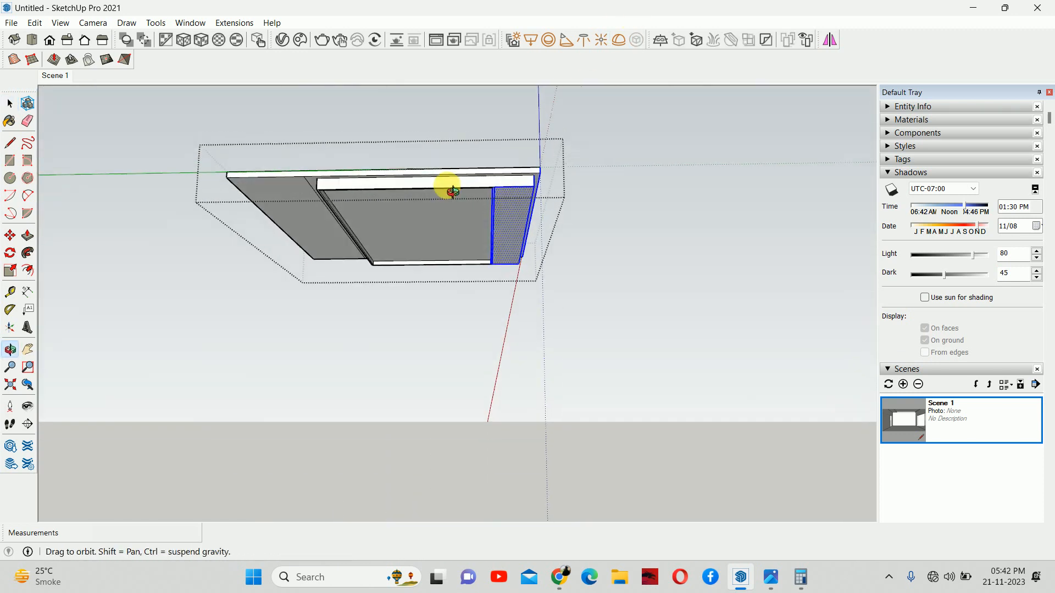
key("m")
scroll(536, 192, "up", 2)
left_click(514, 179)
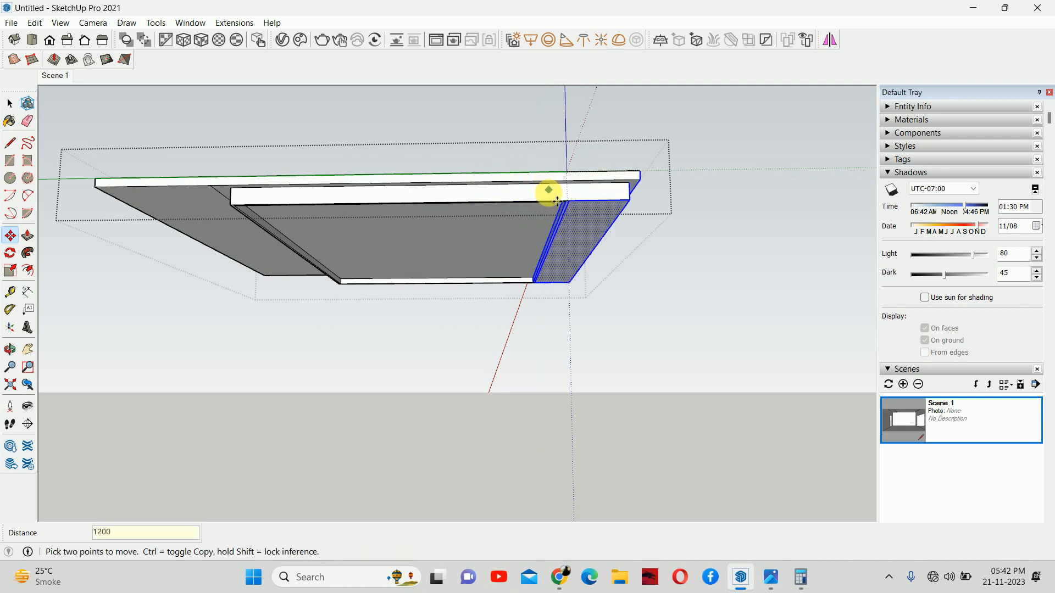
key("Return")
- Open the opposite end wall and extend its end face to the moved front wall
middle_click_drag(546, 192, 537, 273)
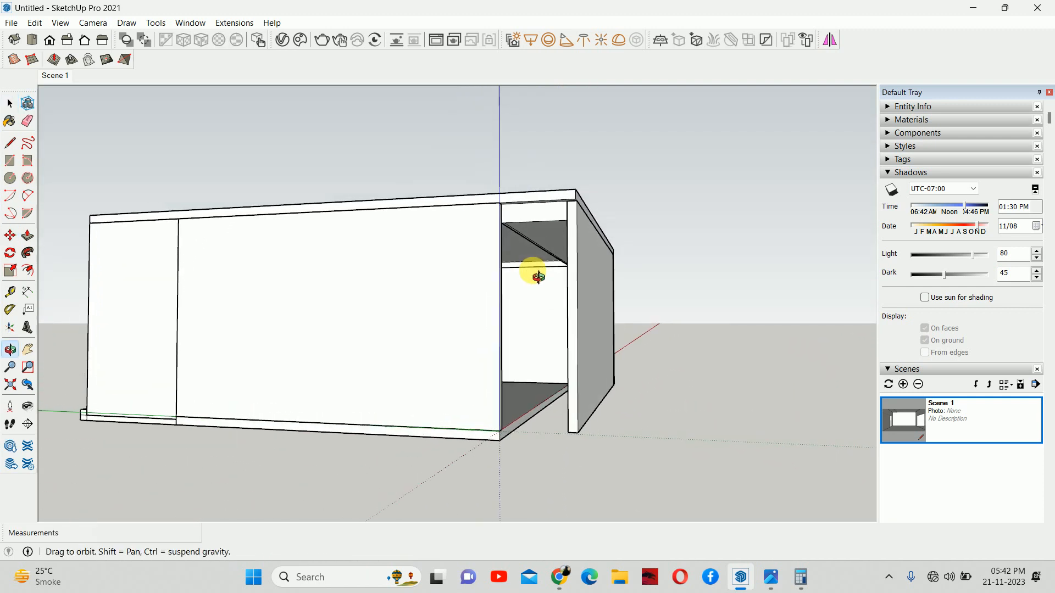
double_click(436, 322)
middle_click_drag(436, 322, 426, 348)
key("p")
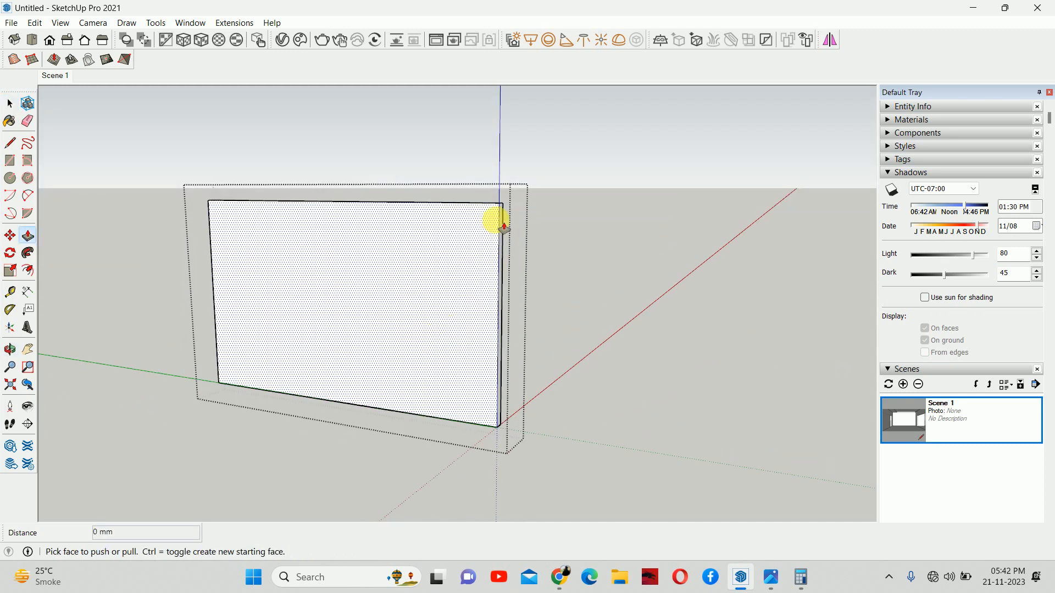
scroll(501, 212, "up", 3)
key("space")
key("Escape")
- Open the floor slab group and extend its front edge to the moved front wall
scroll(509, 318, "down", 5)
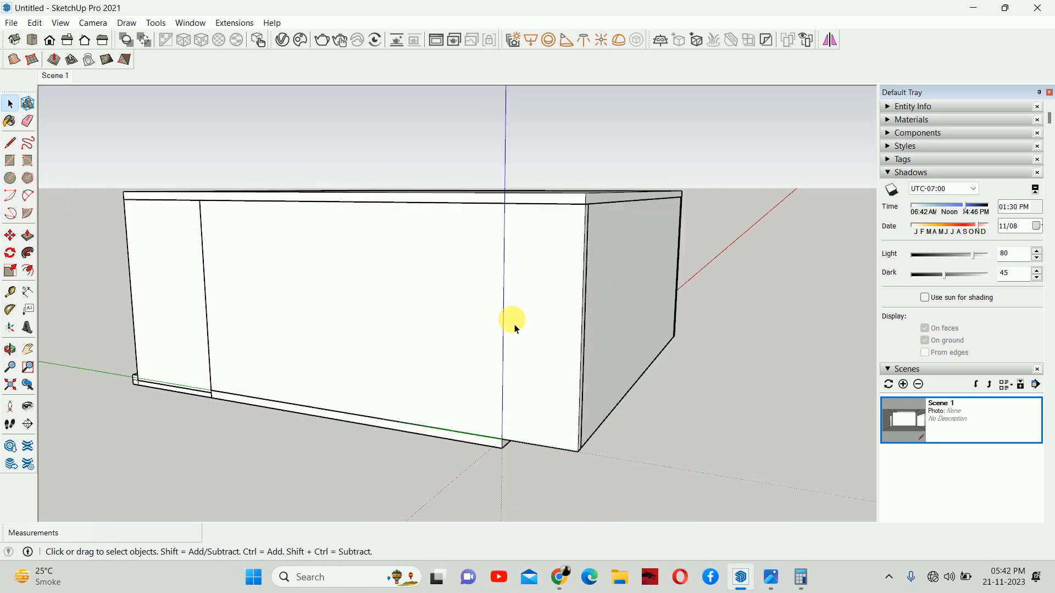
scroll(510, 455, "up", 5)
double_click(502, 448)
key("p")
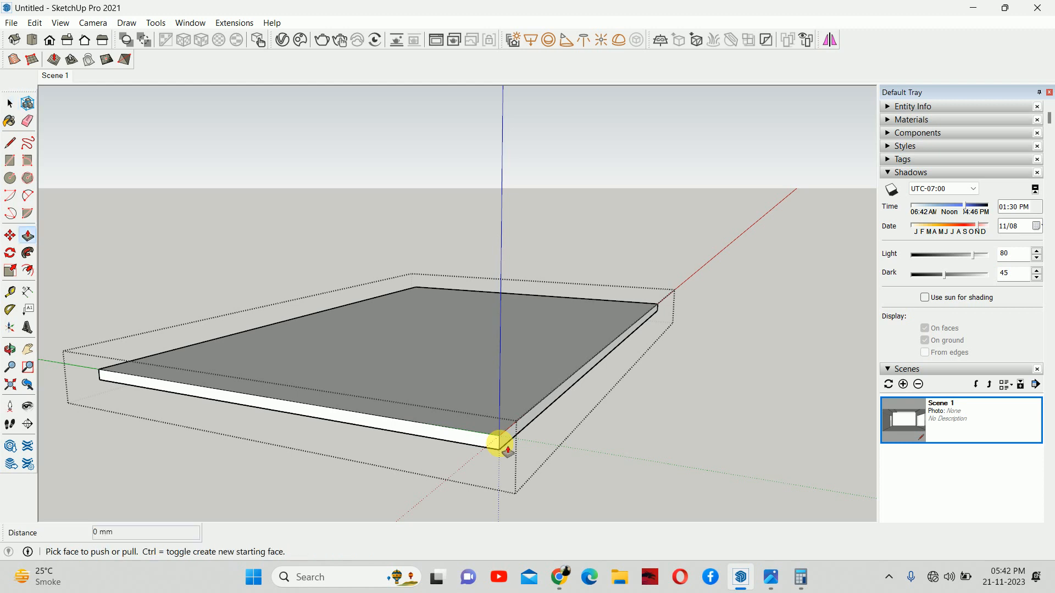
key("space")
key("Escape")
- Review the enlarged room from outside and in Scene 1, and compare it with the upper picture of the reference image
scroll(600, 330, "down", 5)
middle_click_drag(600, 330, 474, 308)
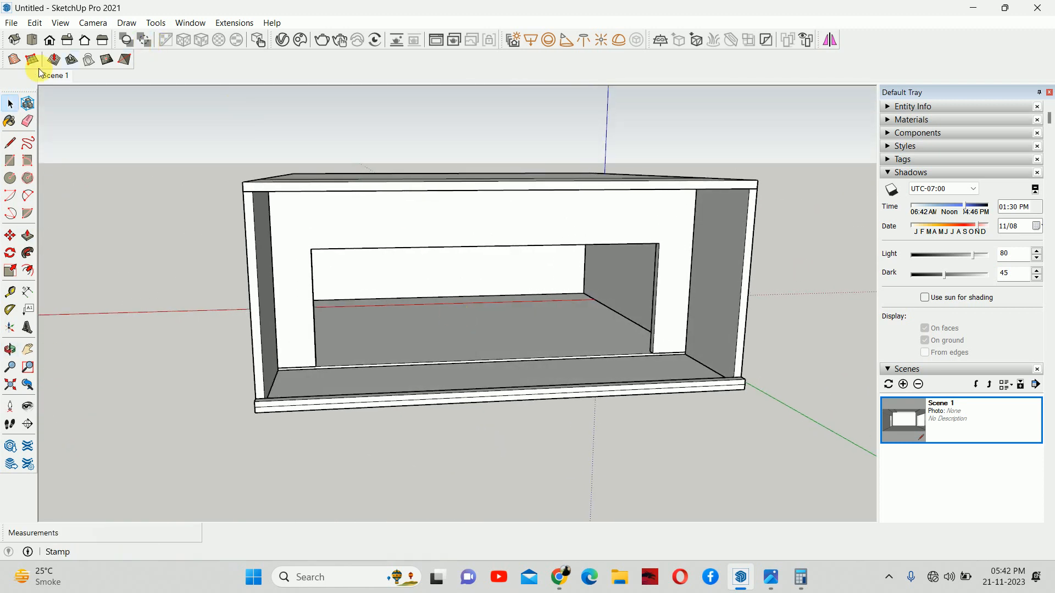
left_click(55, 76)
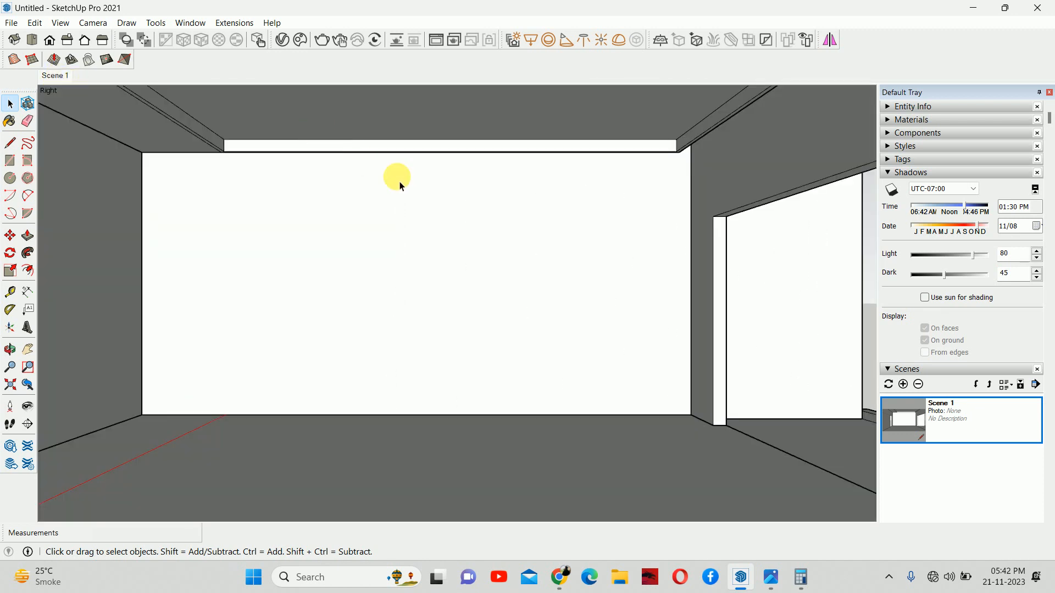
middle_click_drag(400, 186, 527, 196)
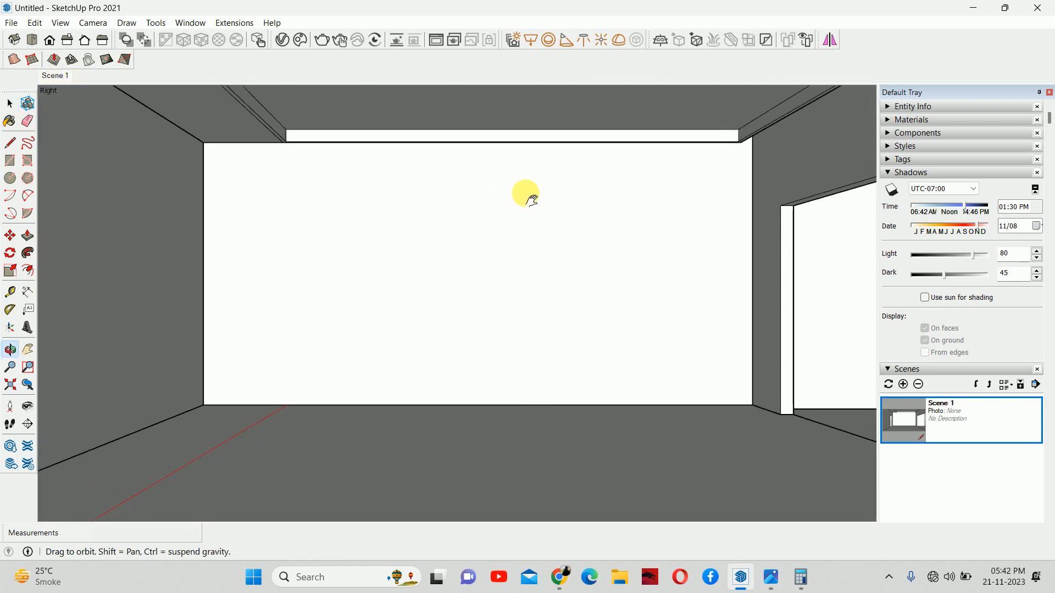
left_click(770, 577)
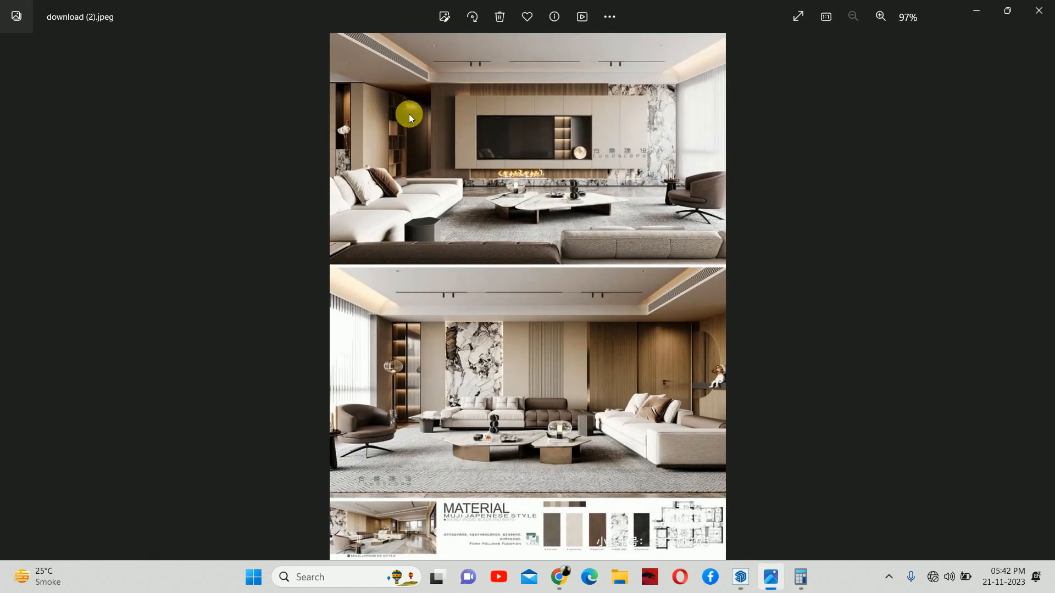
left_click(976, 10)
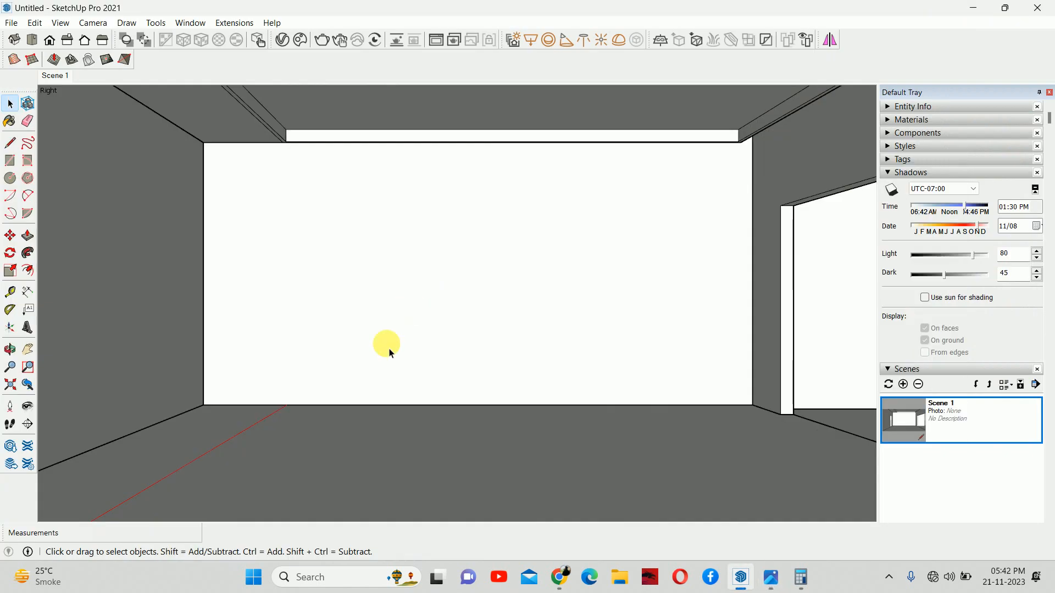
- Open the far wall in Scene 1 for editing and place a vertical guide 150 mm inside its left end edge
double_click(243, 259)
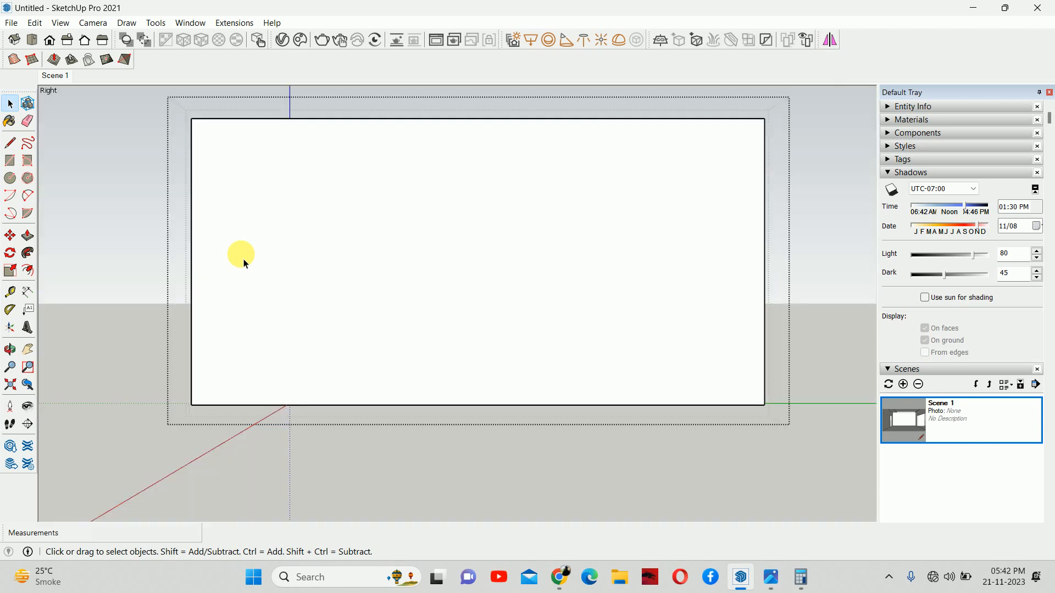
scroll(217, 259, "up", 1)
key("t")
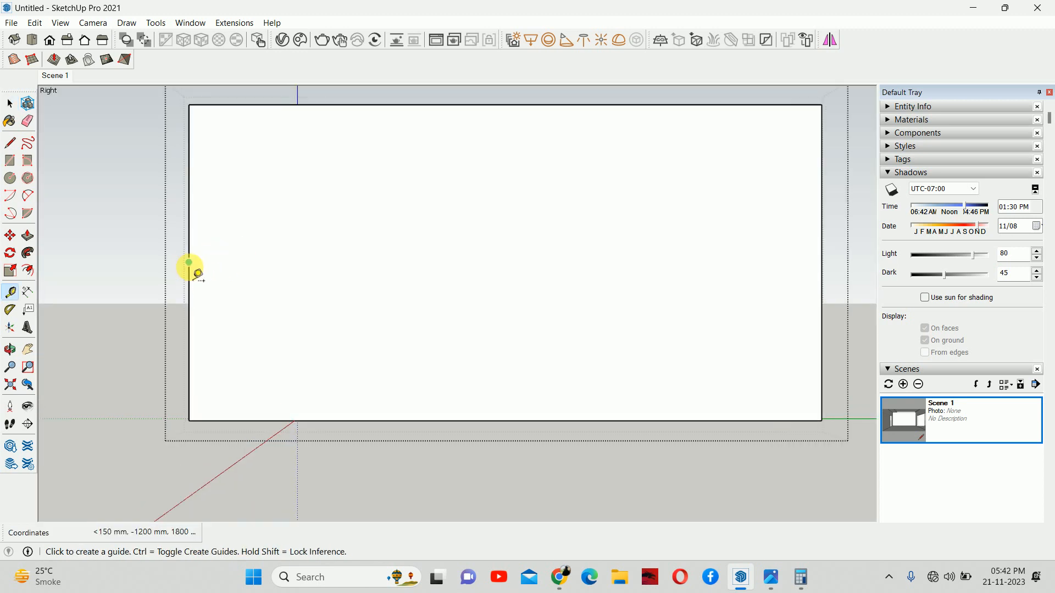
left_click(189, 262)
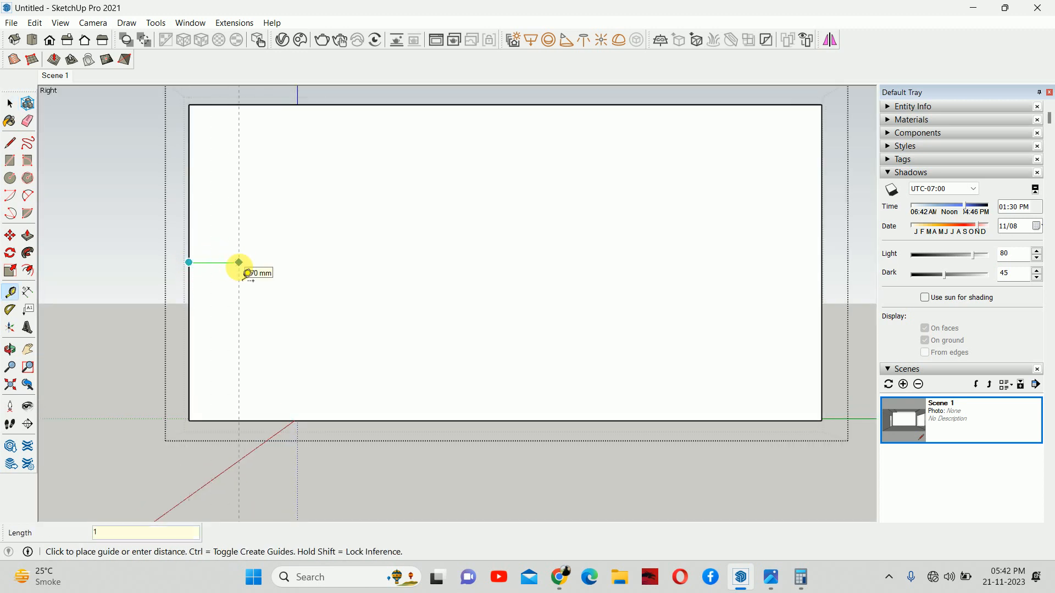
key("Return")
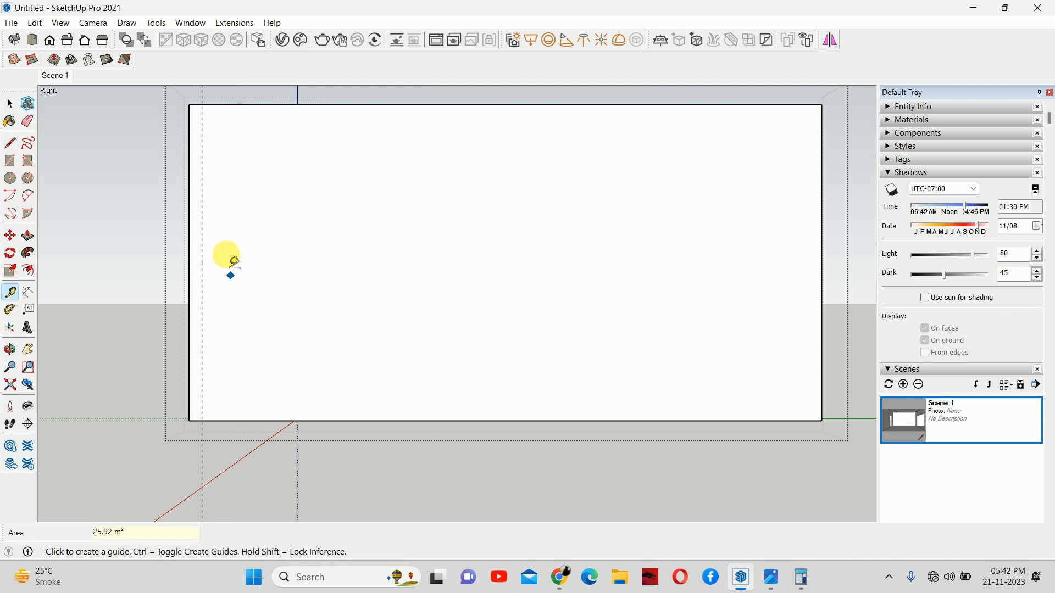
- Add a vertical guide 1200 mm from the first one and a horizontal guide 2400 mm above the wall's bottom edge
left_click(202, 223)
type("12")
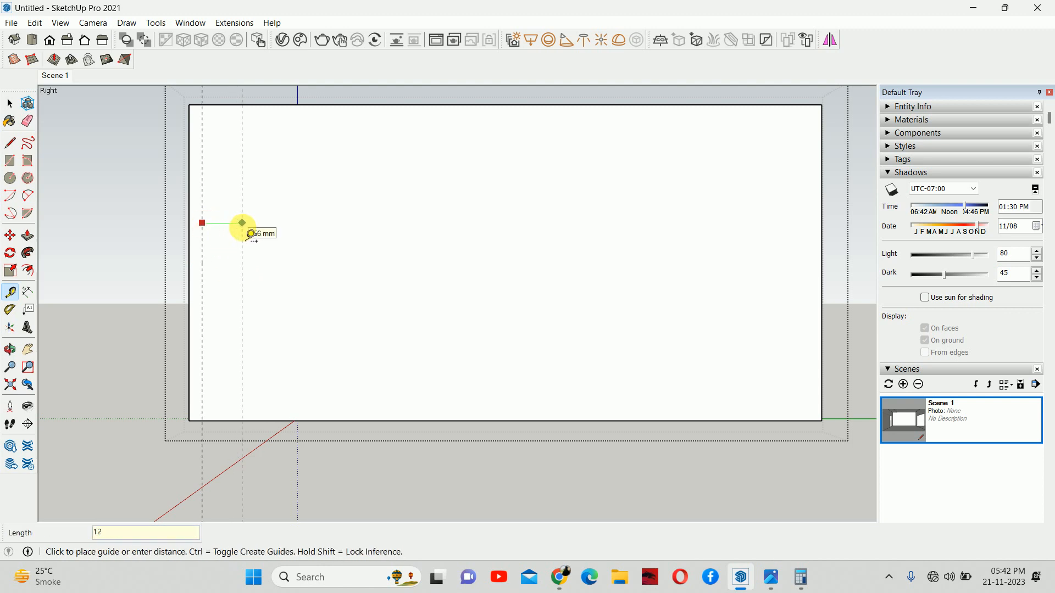
type("00")
key("Return")
left_click(272, 419)
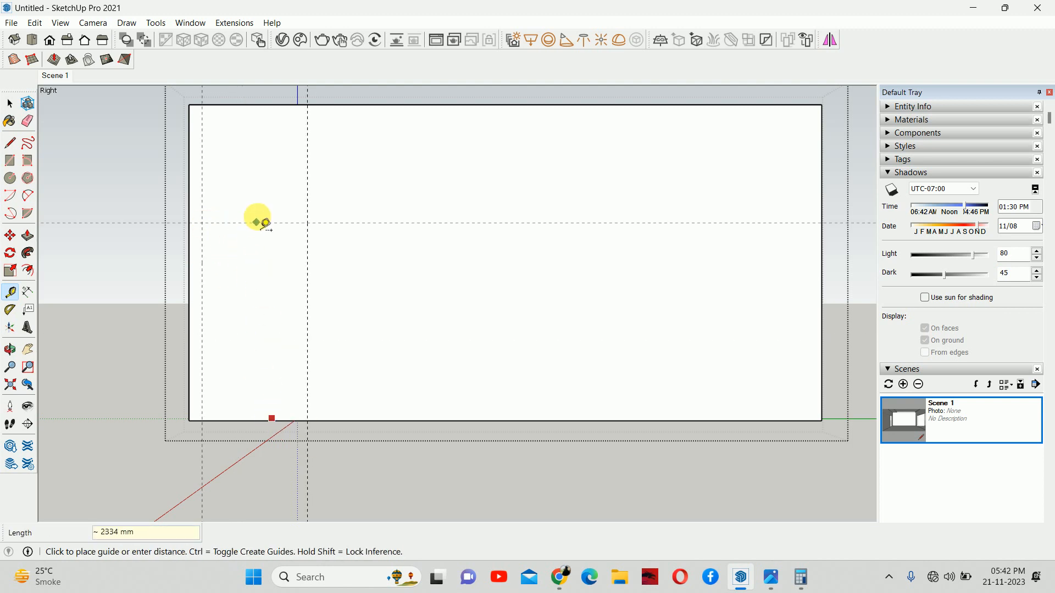
type("2400")
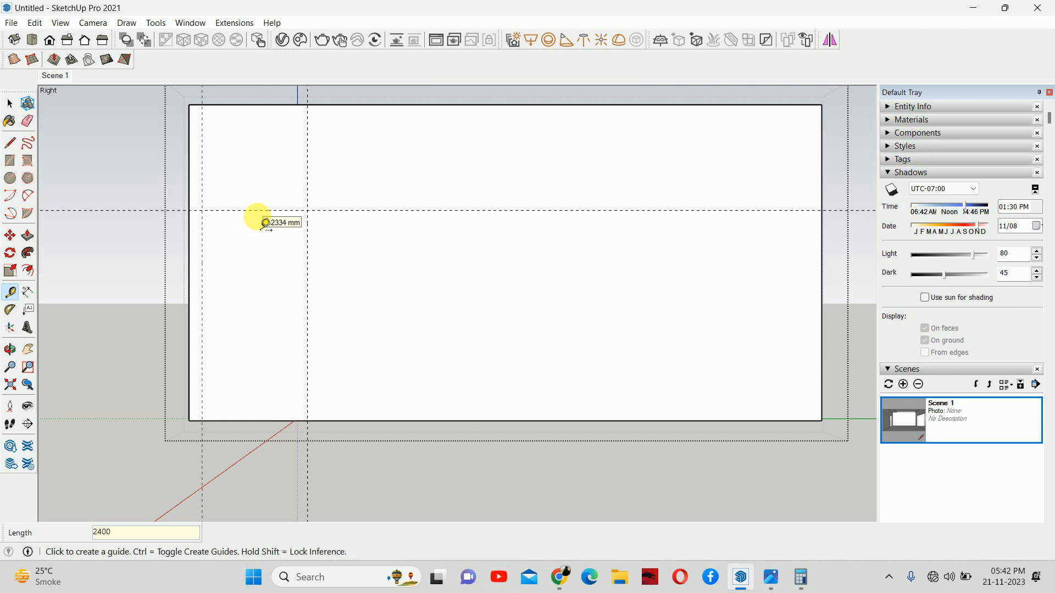
key("Return")
- Check the opening beside the TV wall in the upper picture of the reference image
key("e")
key("space")
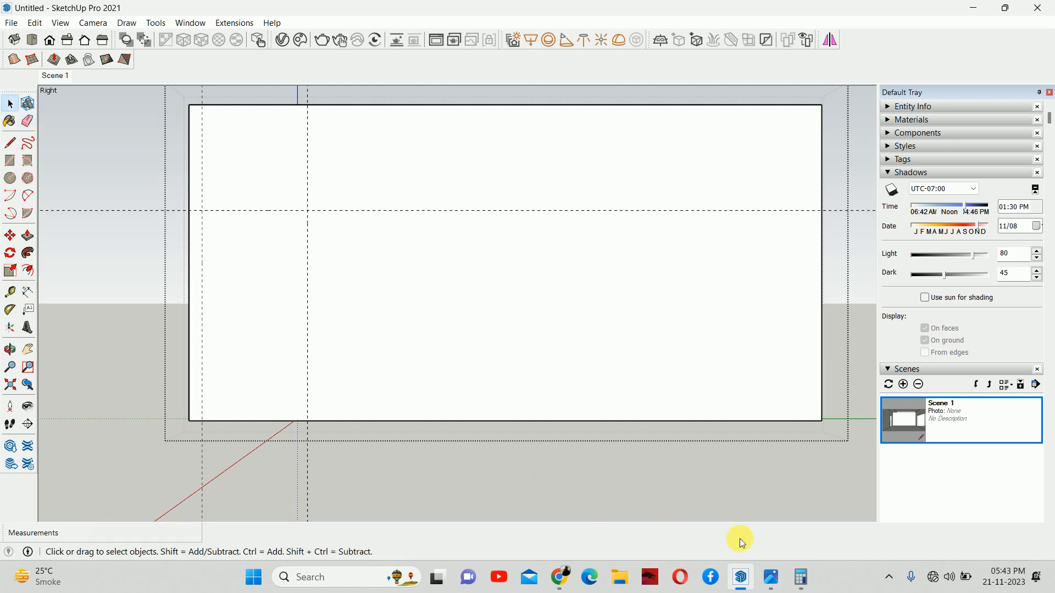
left_click(771, 577)
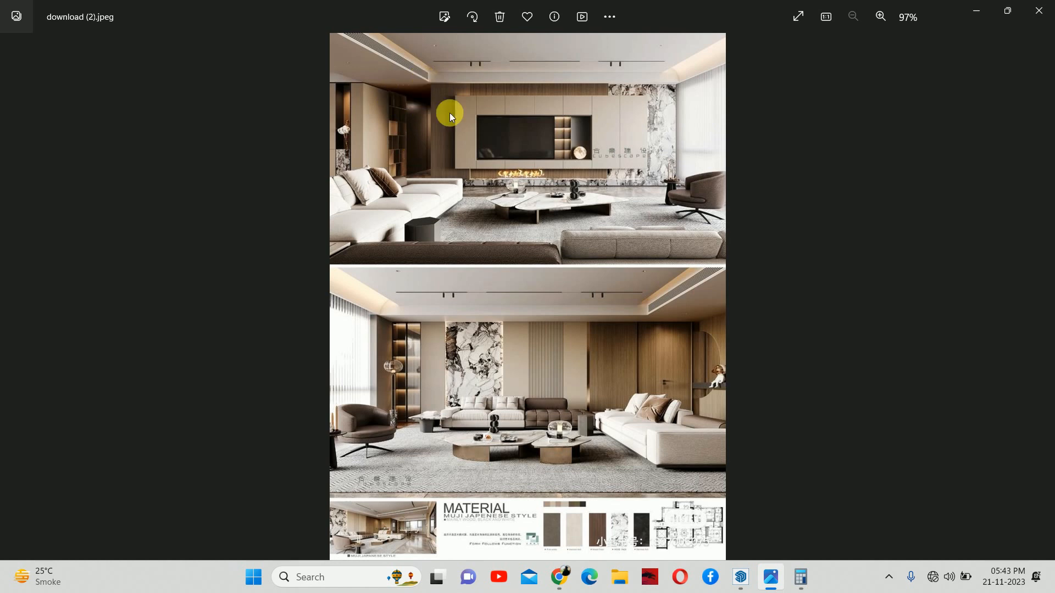
left_click(977, 11)
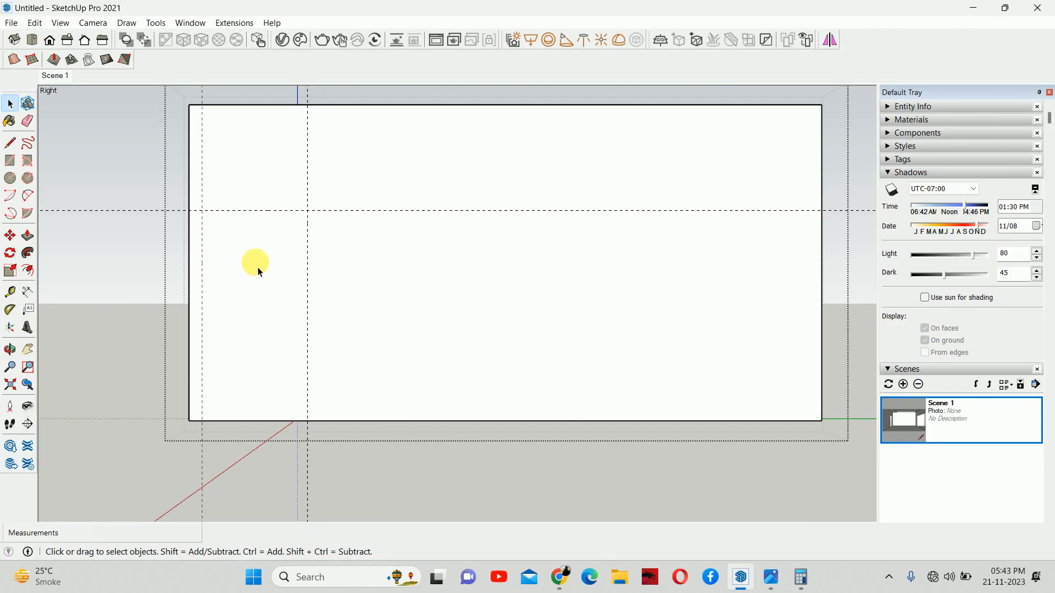
key("r")
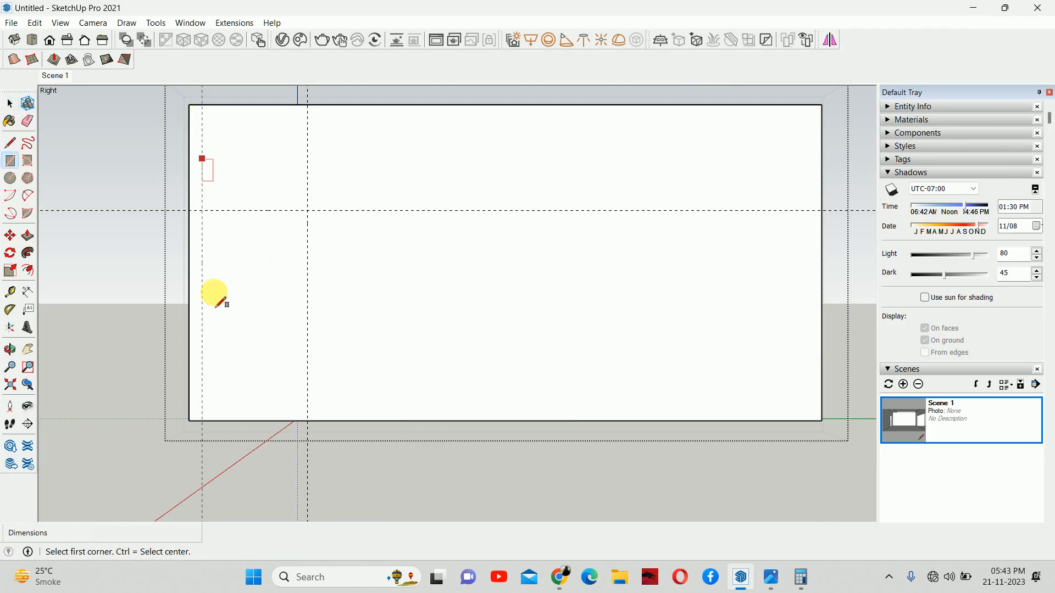
key("i")
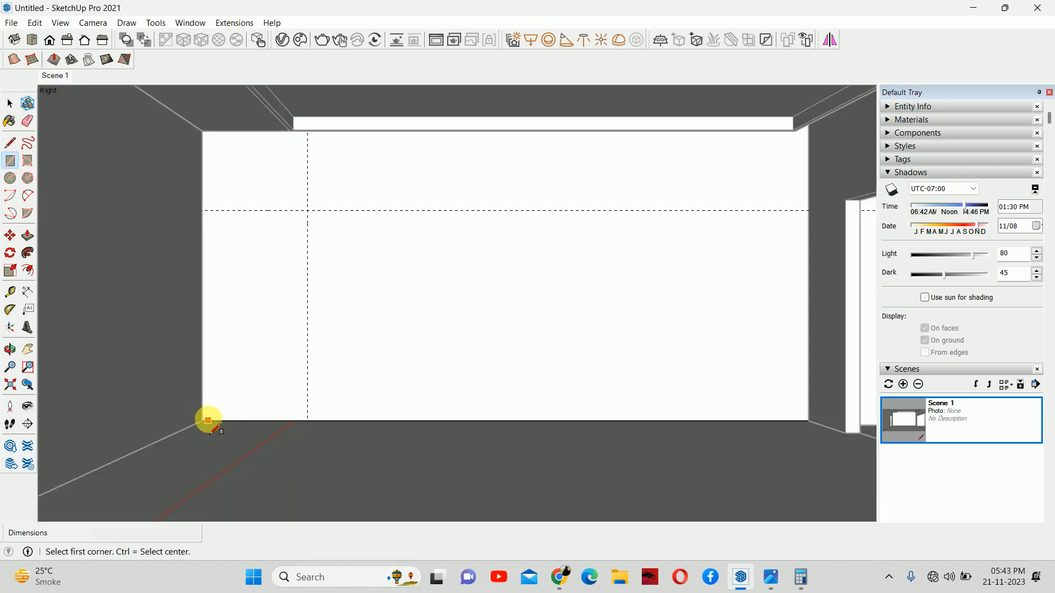
left_click(202, 421)
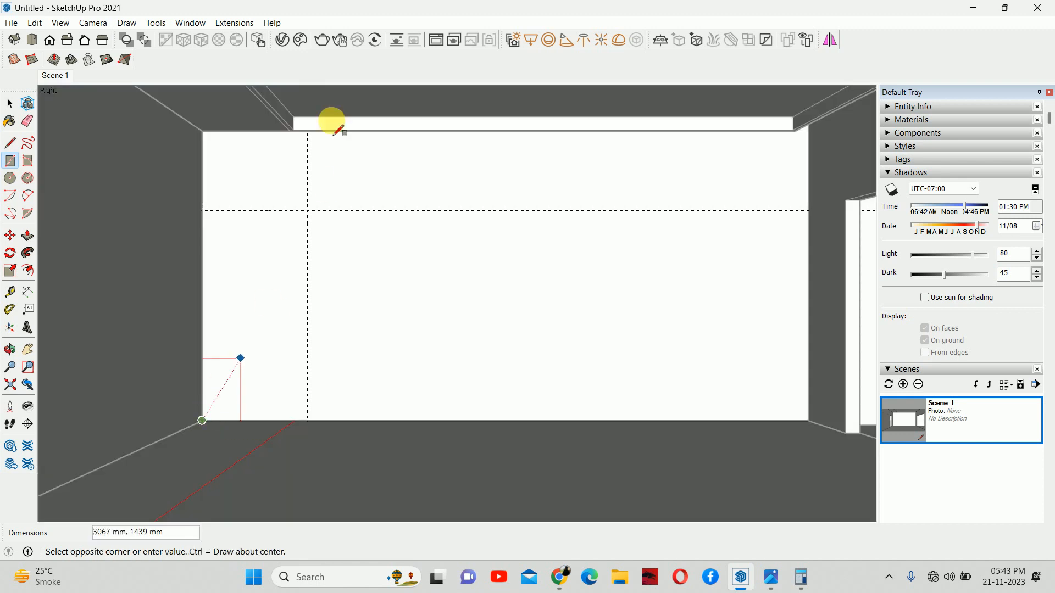
key("t")
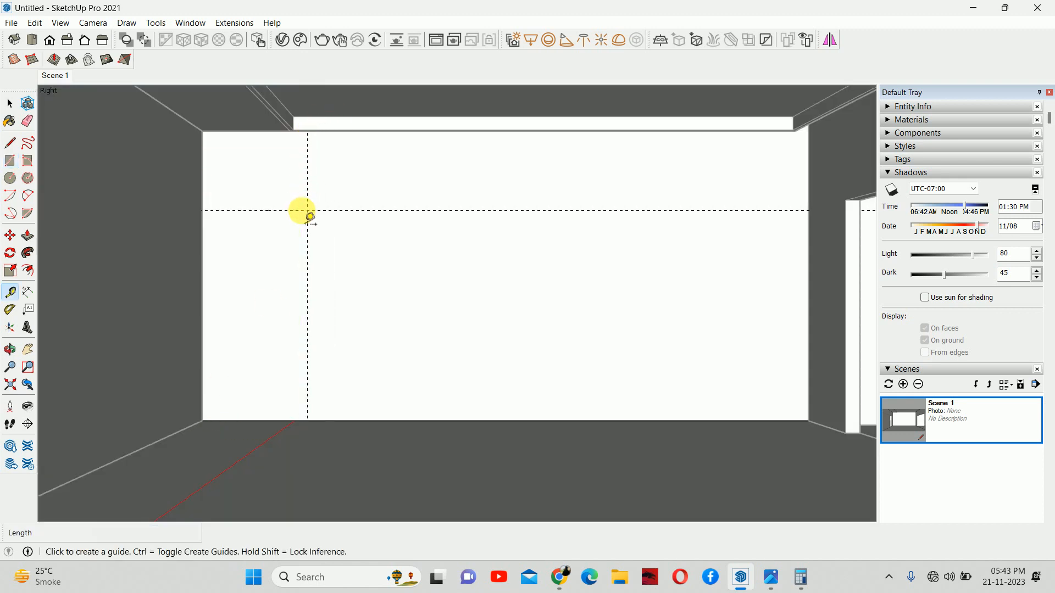
key("i")
left_click(201, 421)
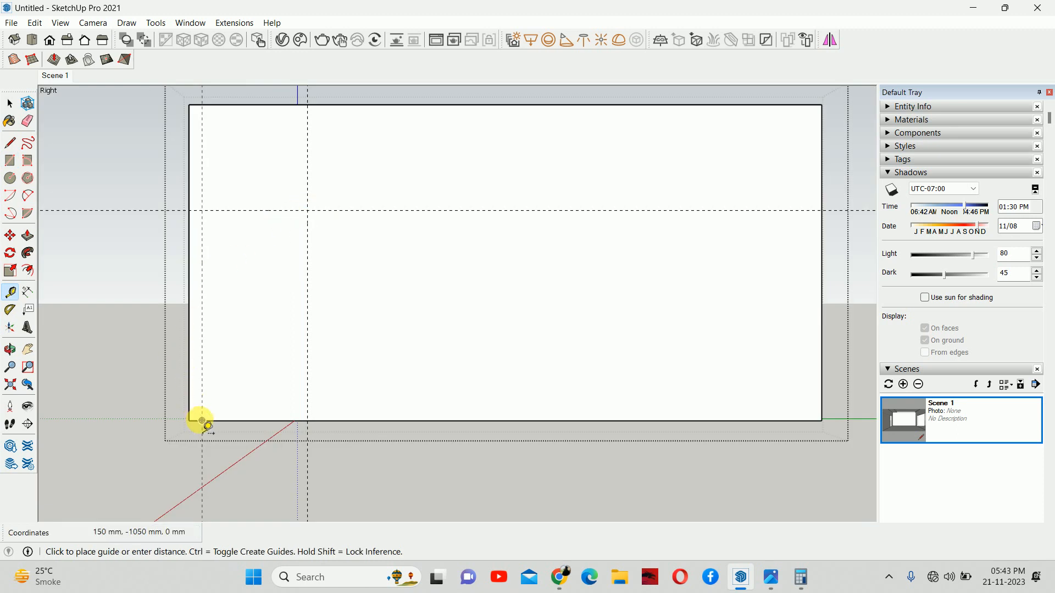
key("space")
key("r")
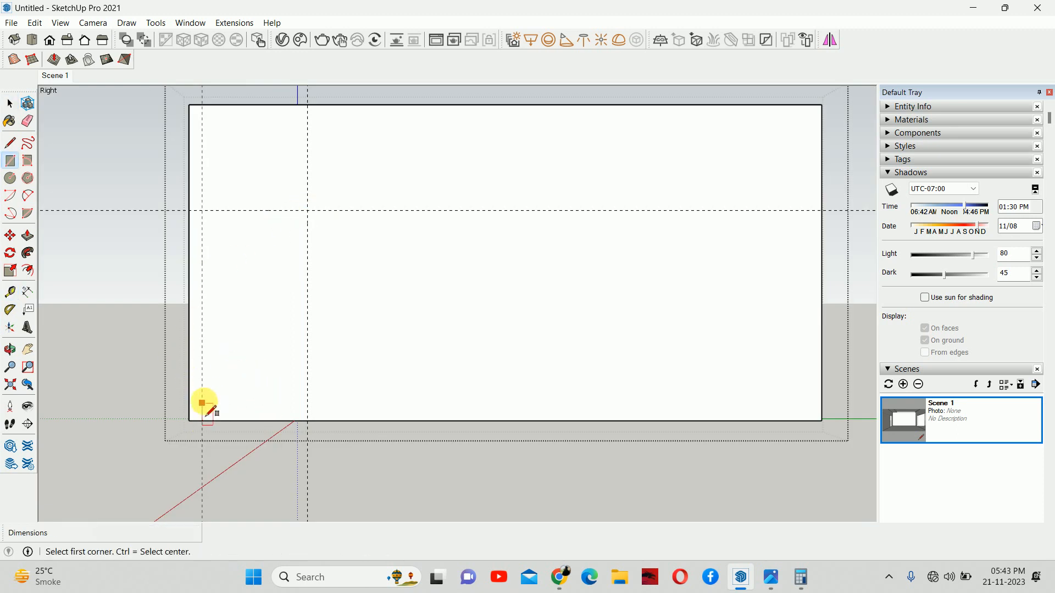
key("space")
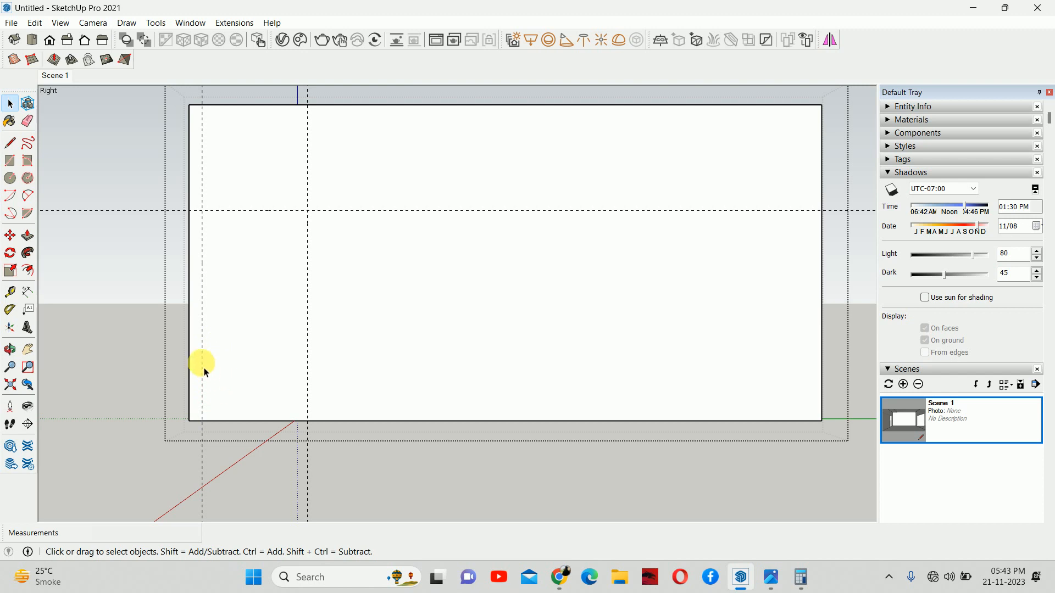
- Place a vertical guide 150 mm inward from the first vertical guide, and another one 1200 mm further along the wall
left_click(203, 364)
key("t")
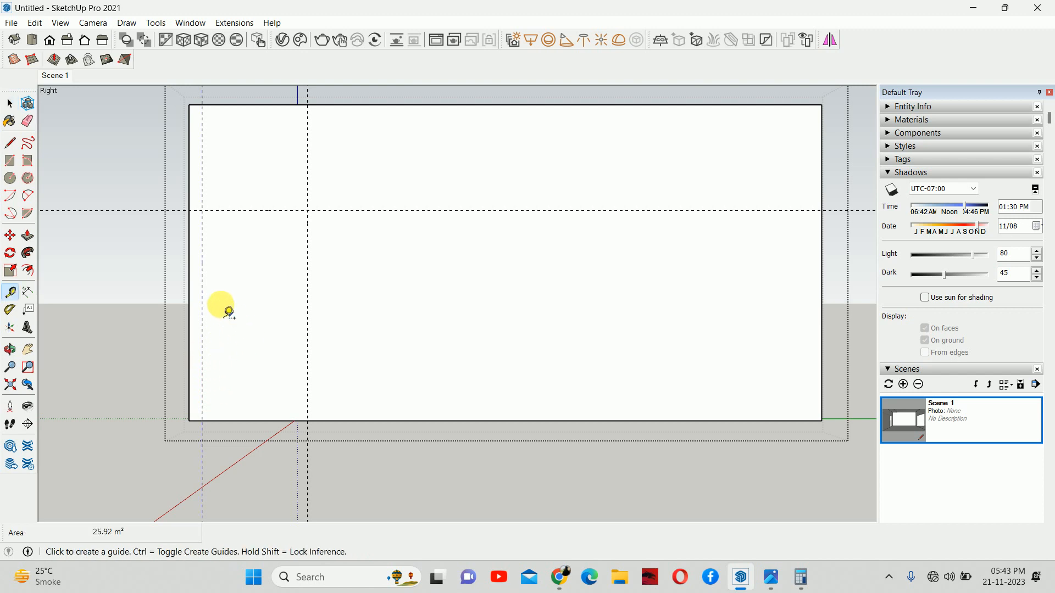
left_click_drag(202, 298, 245, 298)
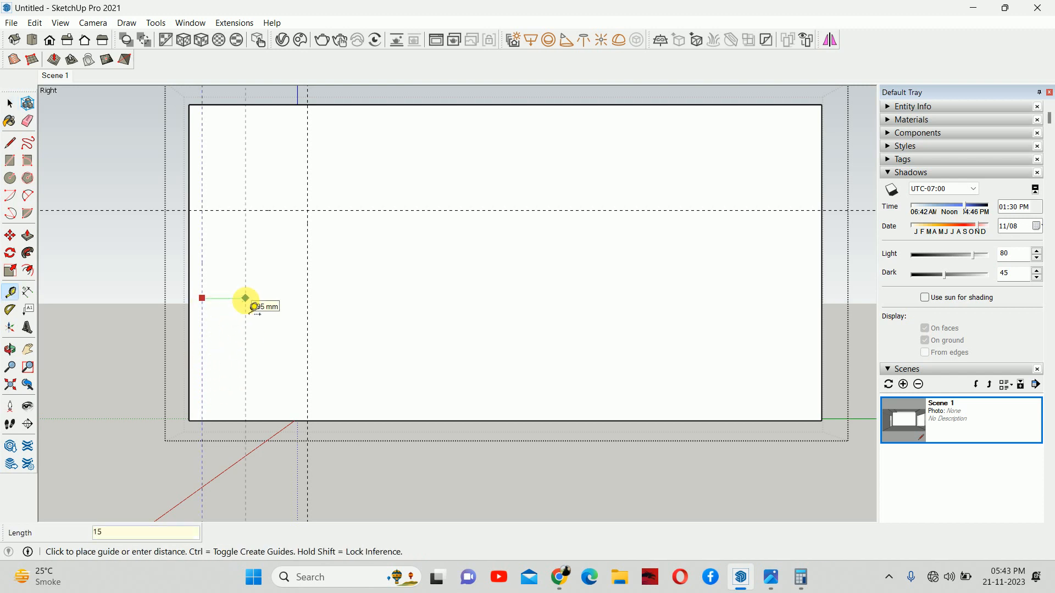
key("Return")
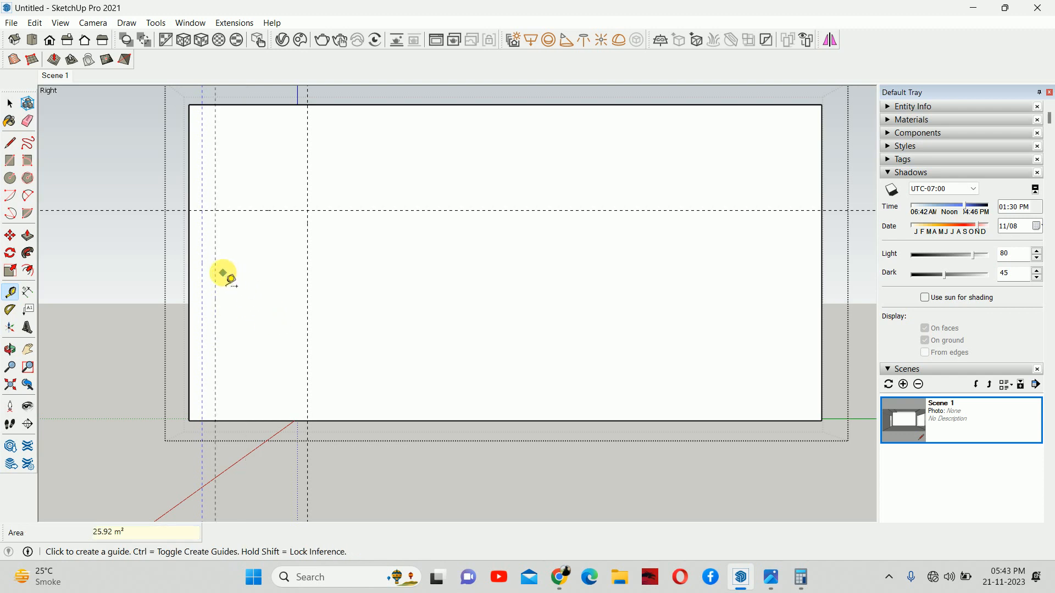
left_click(219, 273)
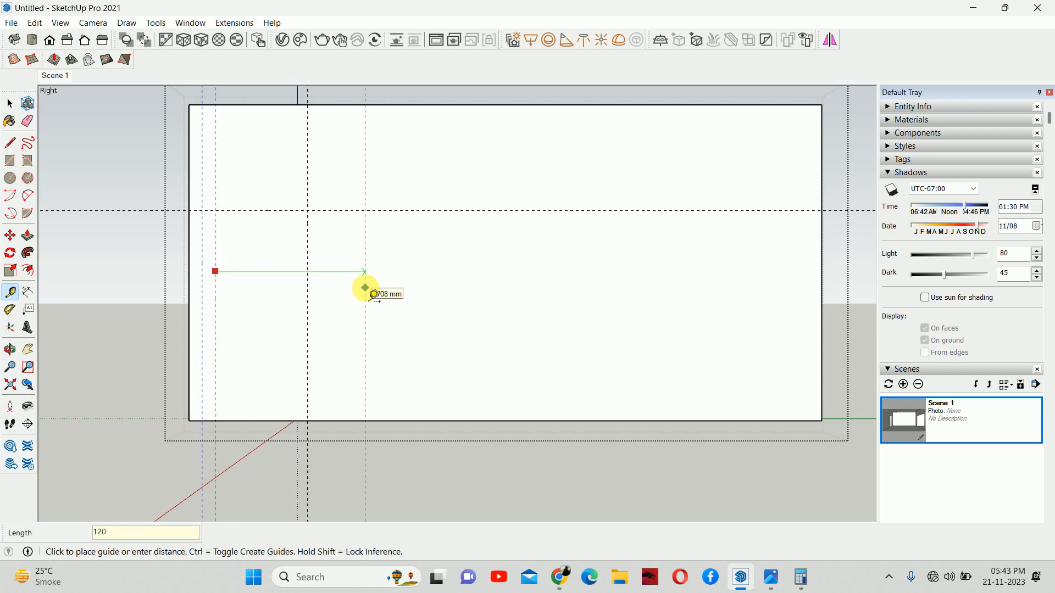
key("Return")
- Erase the two earlier vertical guides, keeping the newly placed pair and the horizontal guide
key("space")
key("e")
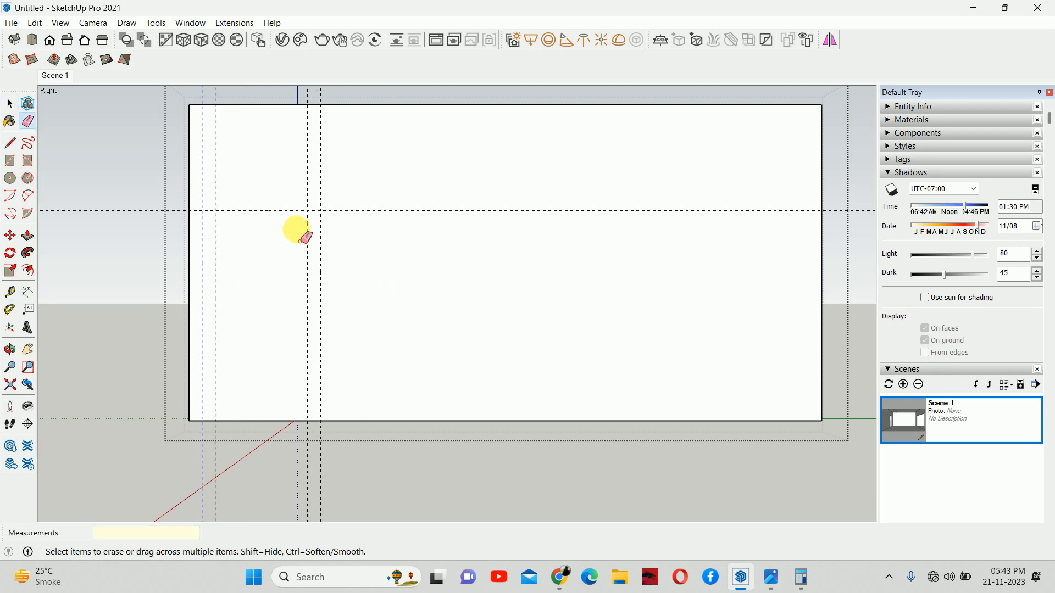
left_click(308, 251)
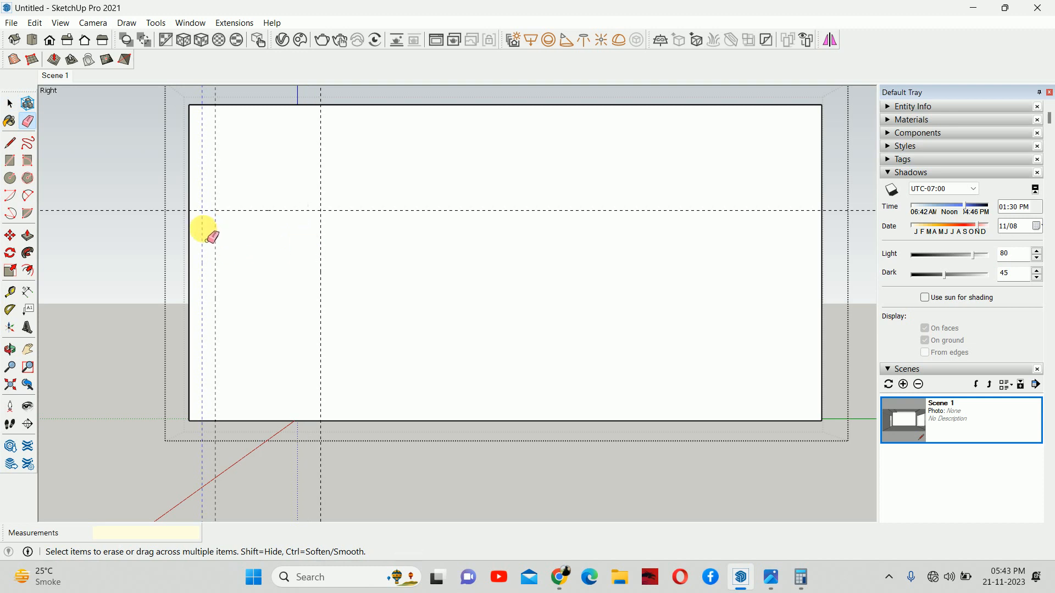
- Draw a rectangle 1200 mm wide and about 2158 mm high between the two vertical guides, starting at the wall's bottom edge
key("r")
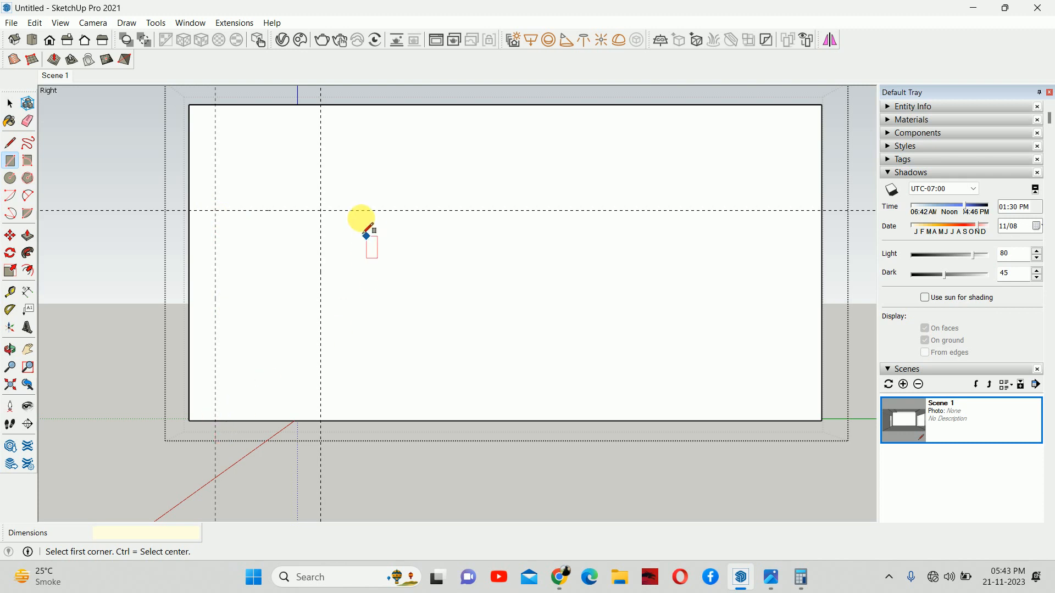
left_click(320, 421)
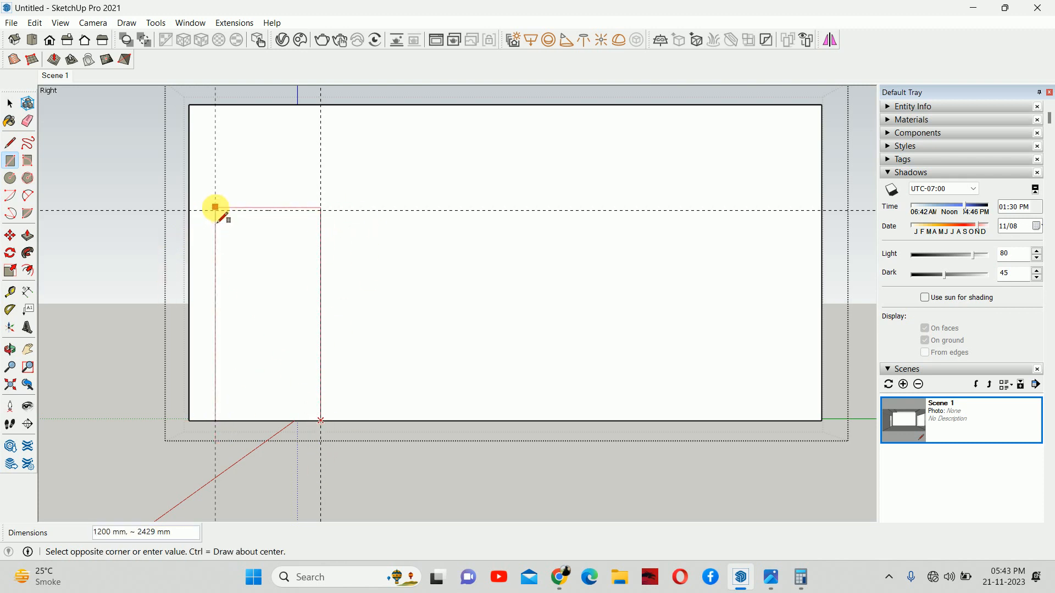
scroll(215, 212, "up", 2)
mouse_move(215, 212)
middle_mouse_down()
mouse_move(216, 278)
mouse_move(188, 278)
middle_mouse_up()
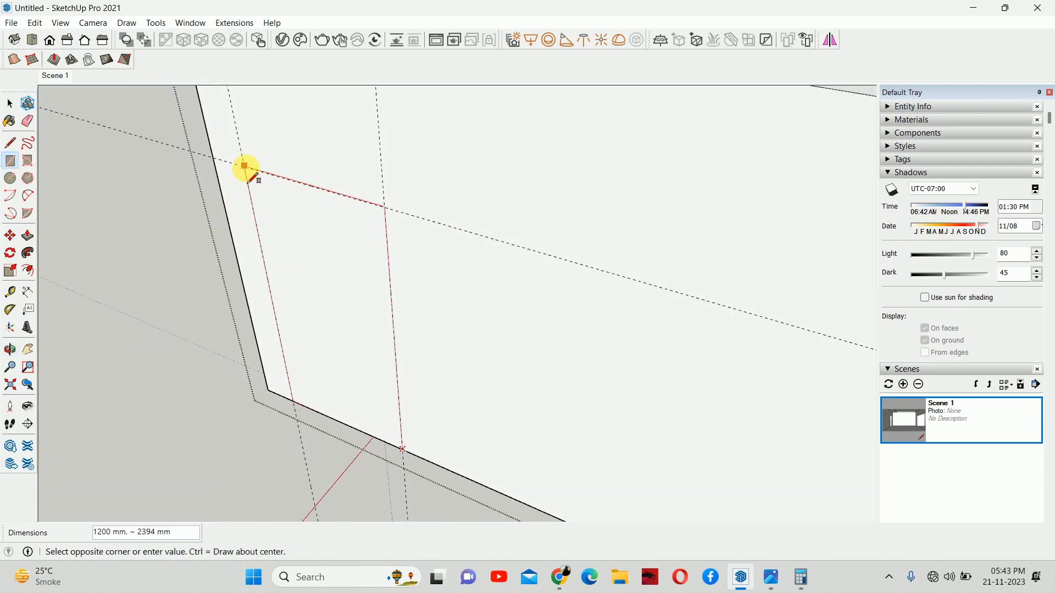
middle_click_drag(302, 276, 302, 219)
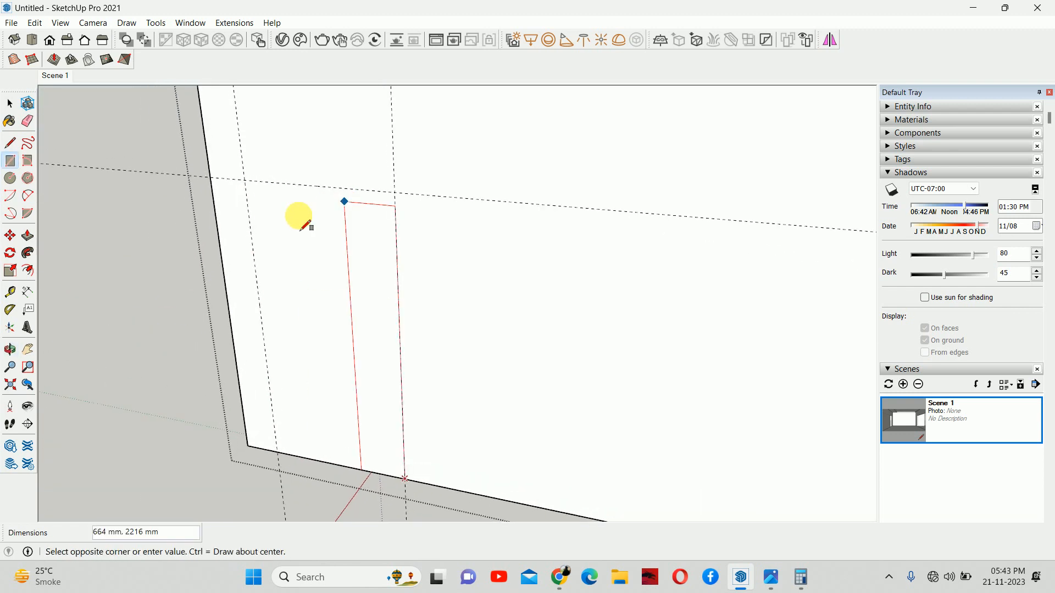
left_click(249, 211)
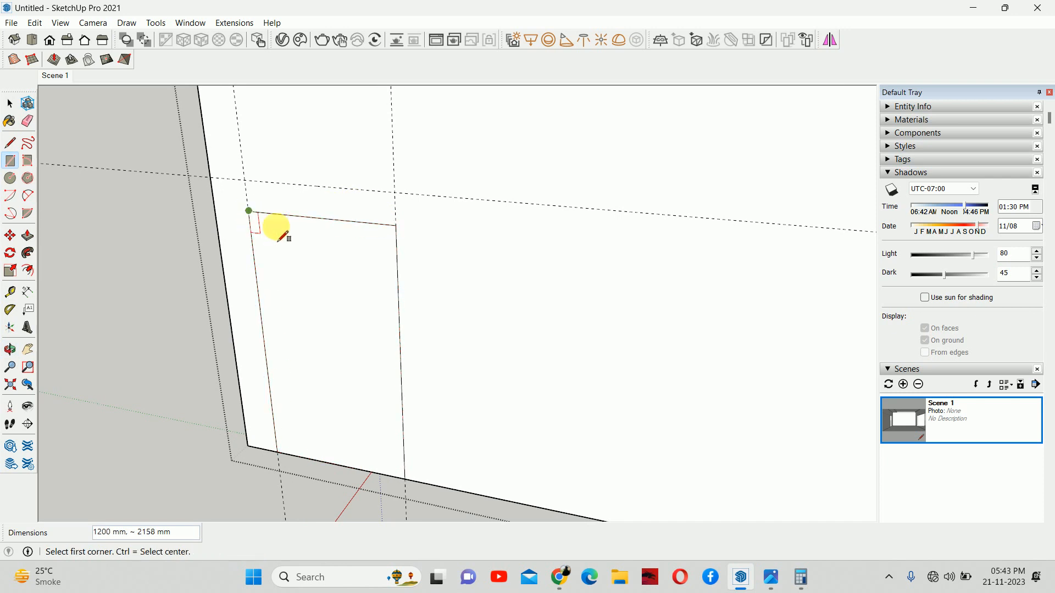
middle_click_drag(297, 237, 348, 255)
- Push the rectangle 150 mm through the wall to cut a door opening
key("p")
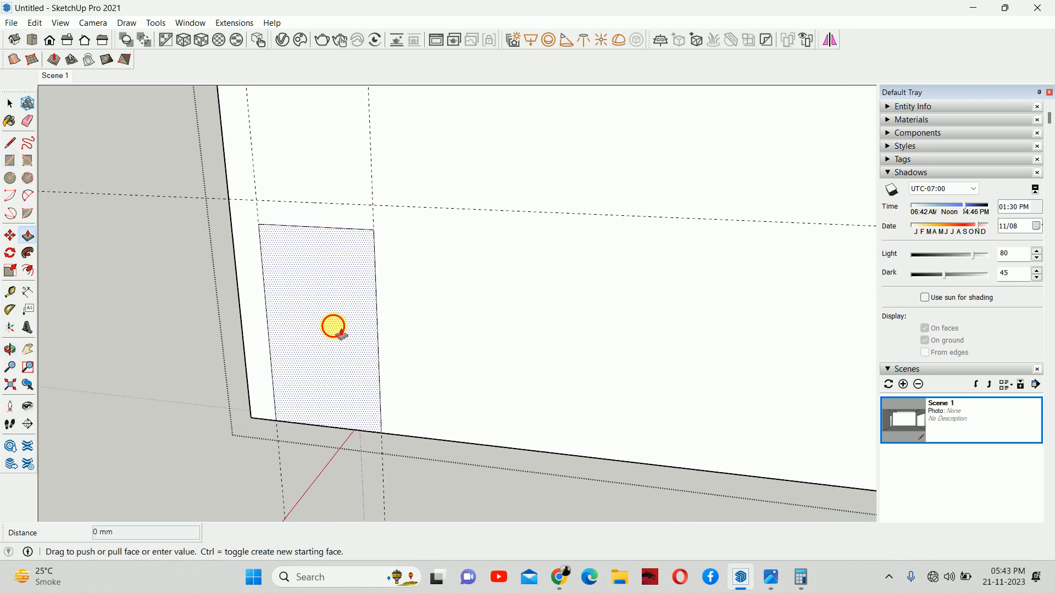
left_click(332, 328)
left_click(352, 292)
middle_click_drag(372, 220, 341, 256)
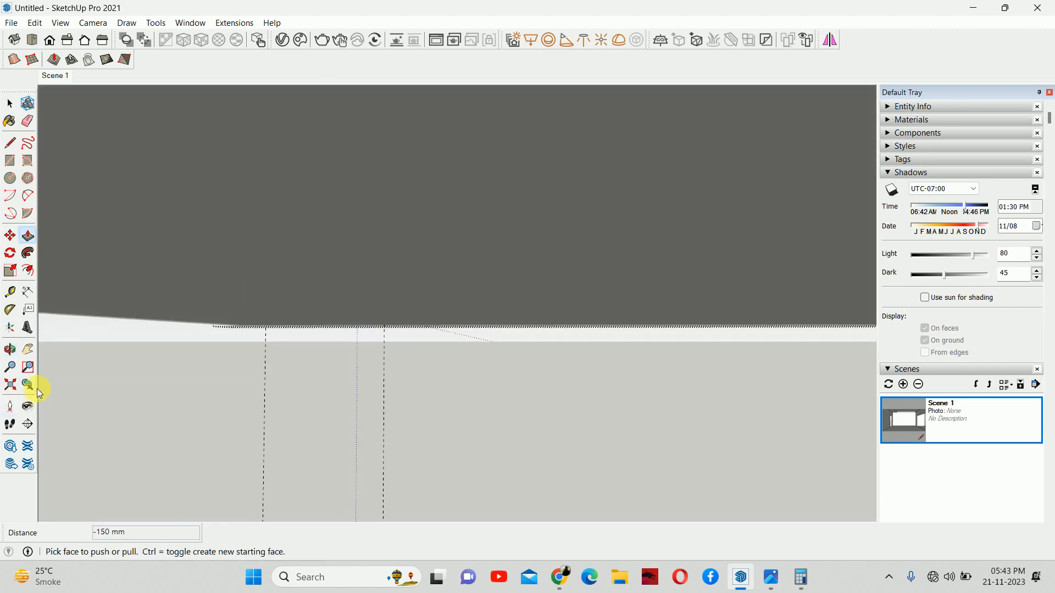
left_click(27, 385)
left_click(28, 384)
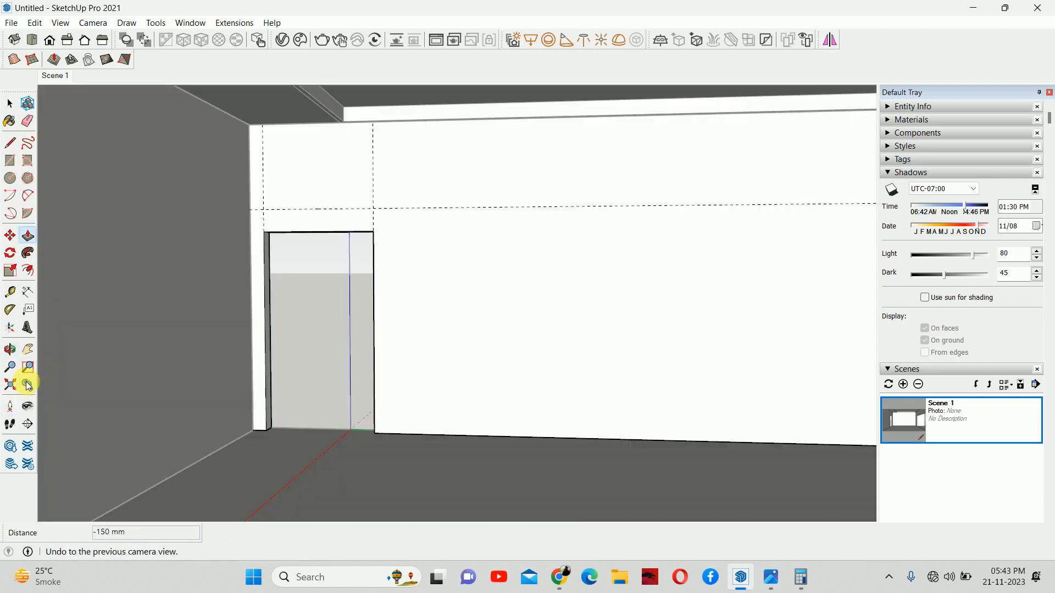
- Extend the top face of the door opening upward to the underside of the ceiling
mouse_move(287, 287)
middle_mouse_down()
mouse_move(301, 291)
mouse_move(259, 254)
mouse_move(271, 295)
middle_mouse_up()
scroll(305, 320, "up", 3)
left_click_drag(271, 291, 273, 114)
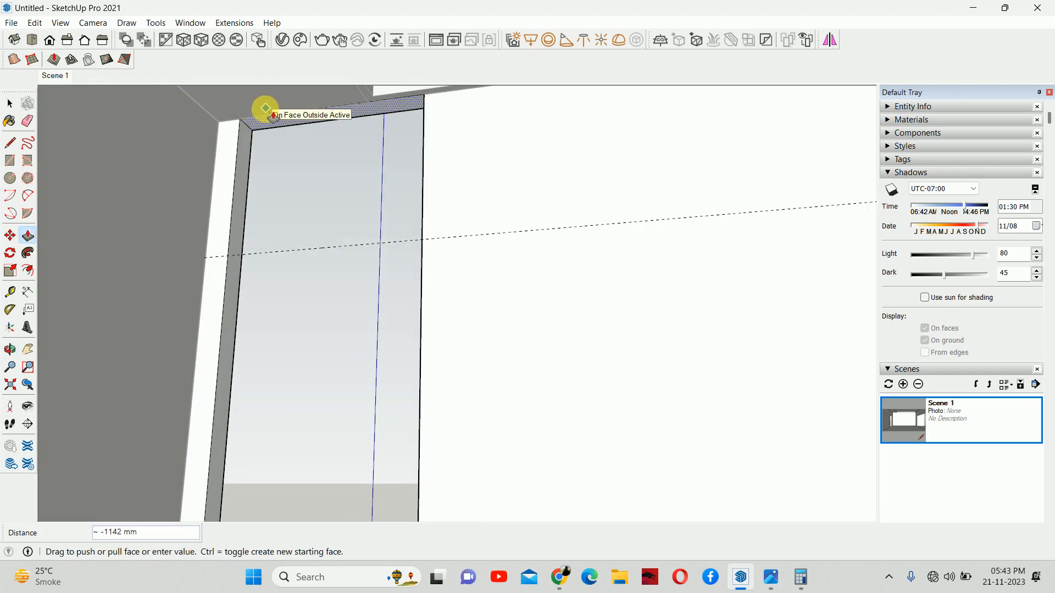
left_click(266, 108)
- Leave the wall group and examine the whole room model from outside
middle_click_drag(255, 132, 341, 325)
scroll(379, 270, "down", 1)
key("space")
left_click(391, 255)
middle_click_drag(397, 304, 424, 33)
middle_click_drag(422, 174, 419, 223)
scroll(419, 224, "down", 3)
scroll(418, 223, "down", 2)
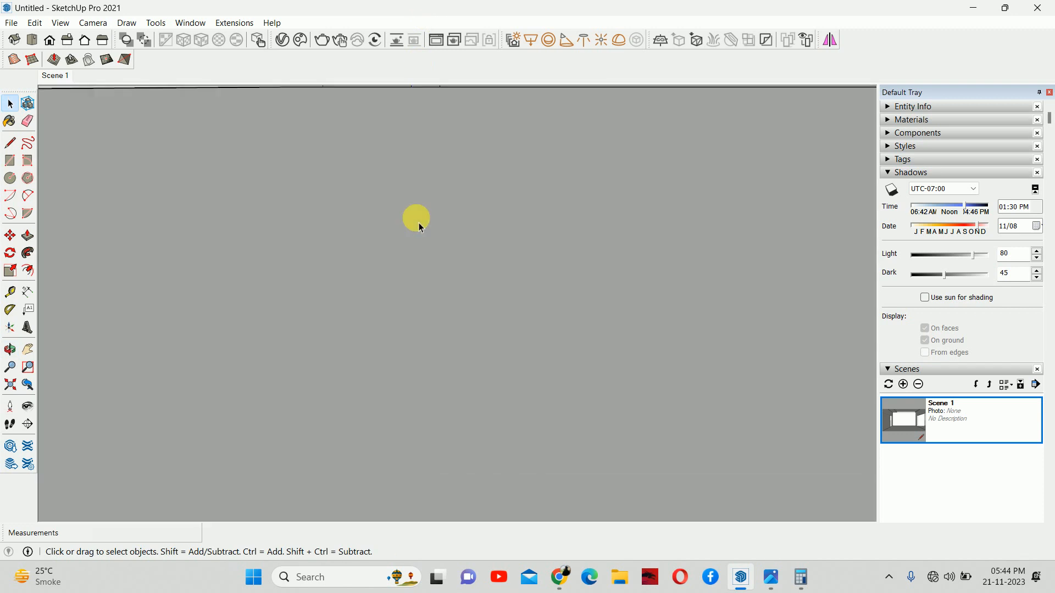
left_click(7, 372)
left_click(11, 385)
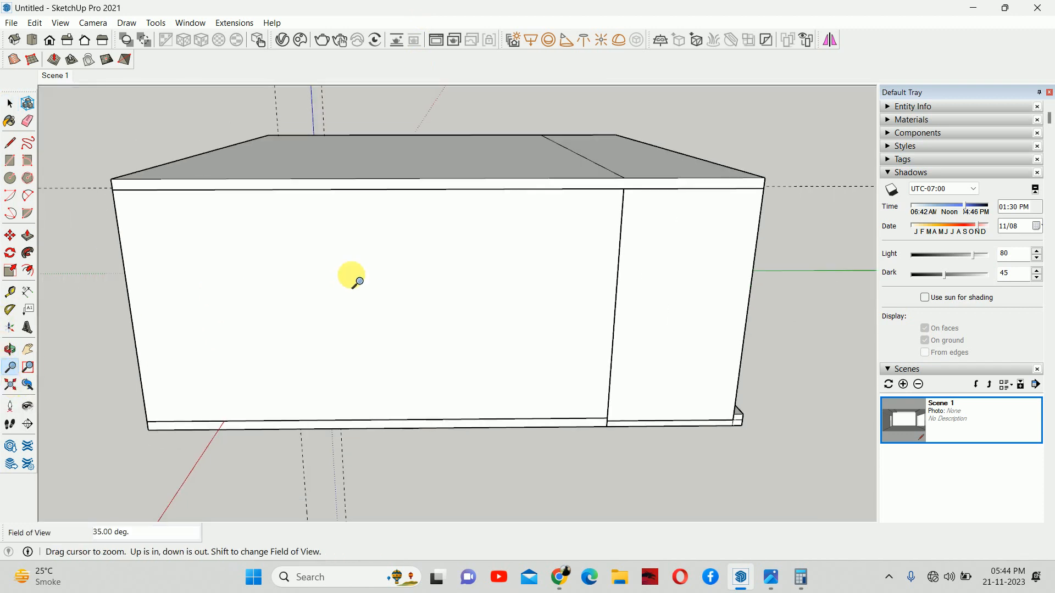
middle_click_drag(352, 279, 442, 269)
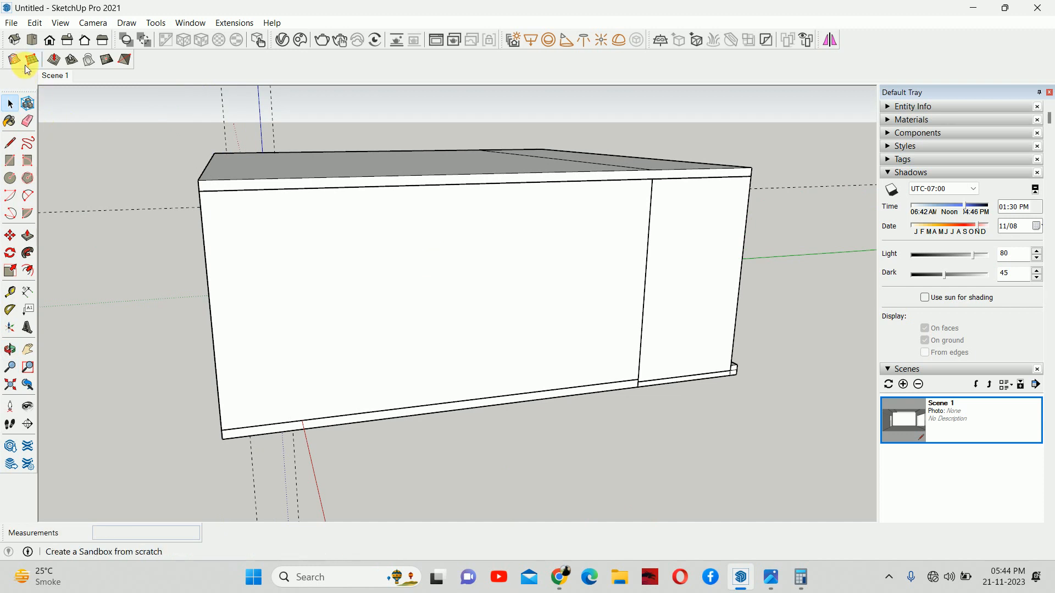
- Delete all construction guides from the model and select the long side wall beside the door opening
left_click(55, 75)
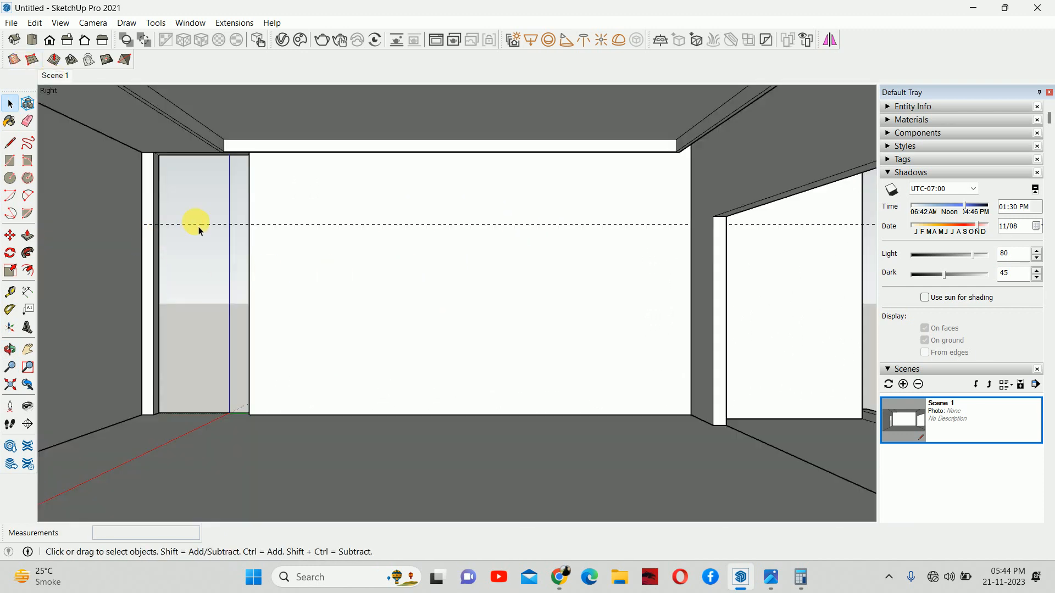
middle_click_drag(141, 238, 584, 288)
scroll(572, 283, "down", 5)
middle_click_drag(524, 327, 542, 306)
left_click(578, 321)
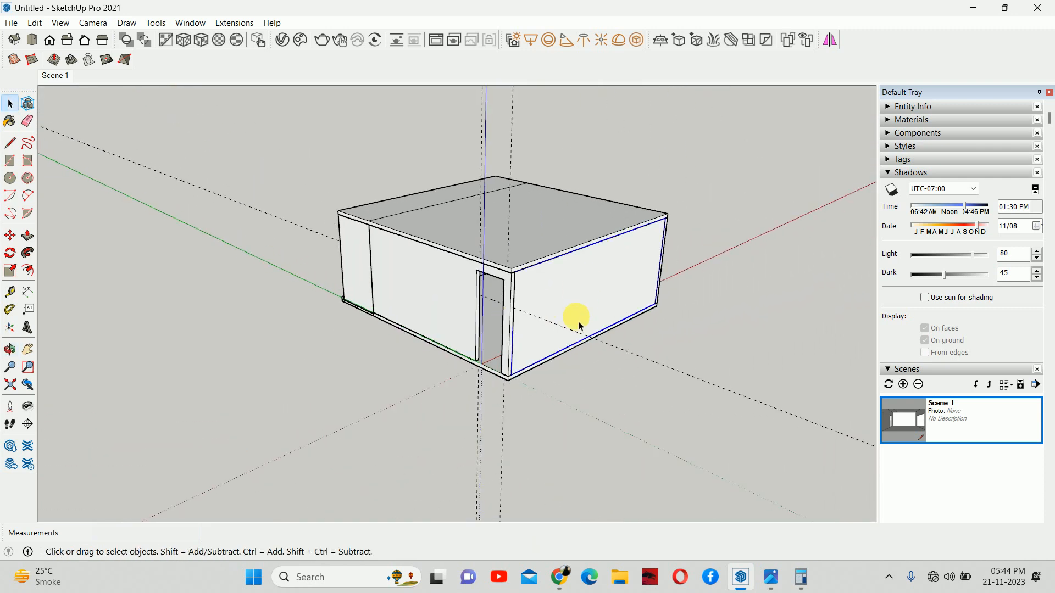
left_click(36, 25)
left_click(61, 143)
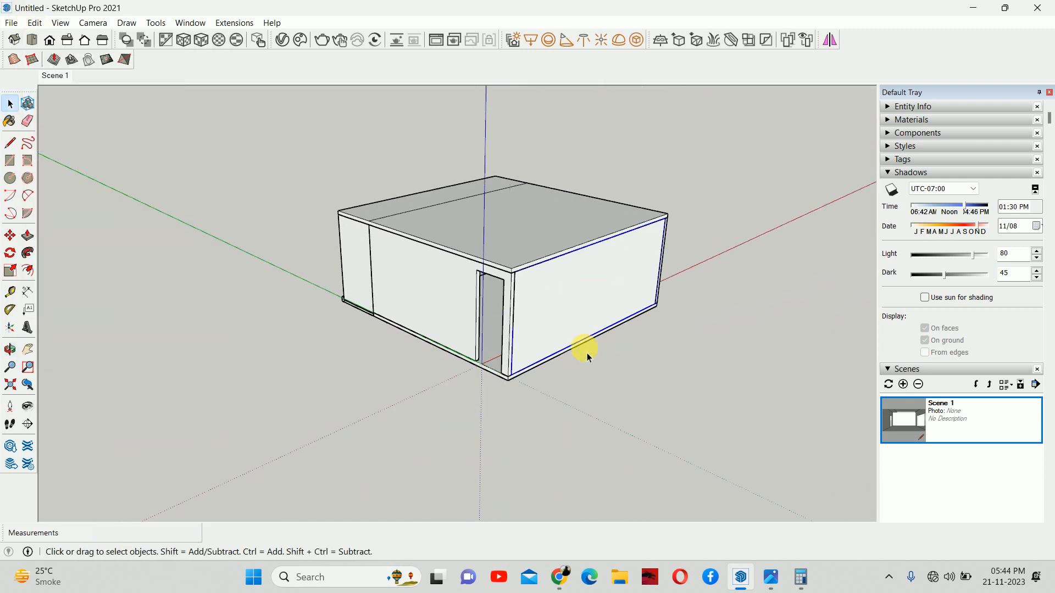
- Copy the selected side wall end to end so that the copy continues outward from the room's corner beside the door
scroll(587, 354, "up", 2)
key("m")
scroll(681, 353, "up", 5)
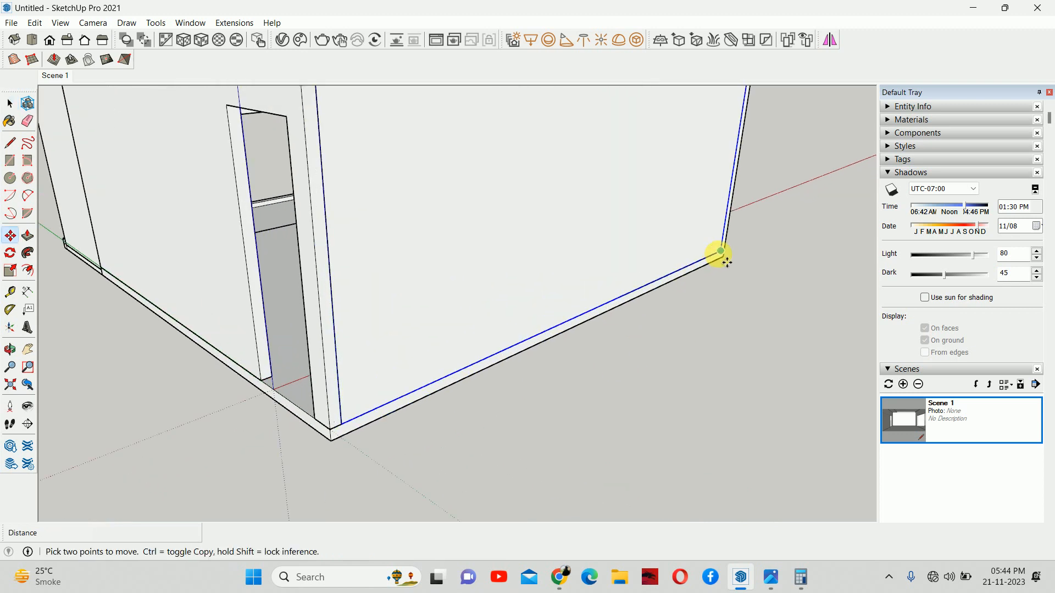
left_click(720, 254)
left_click(332, 430)
key("space")
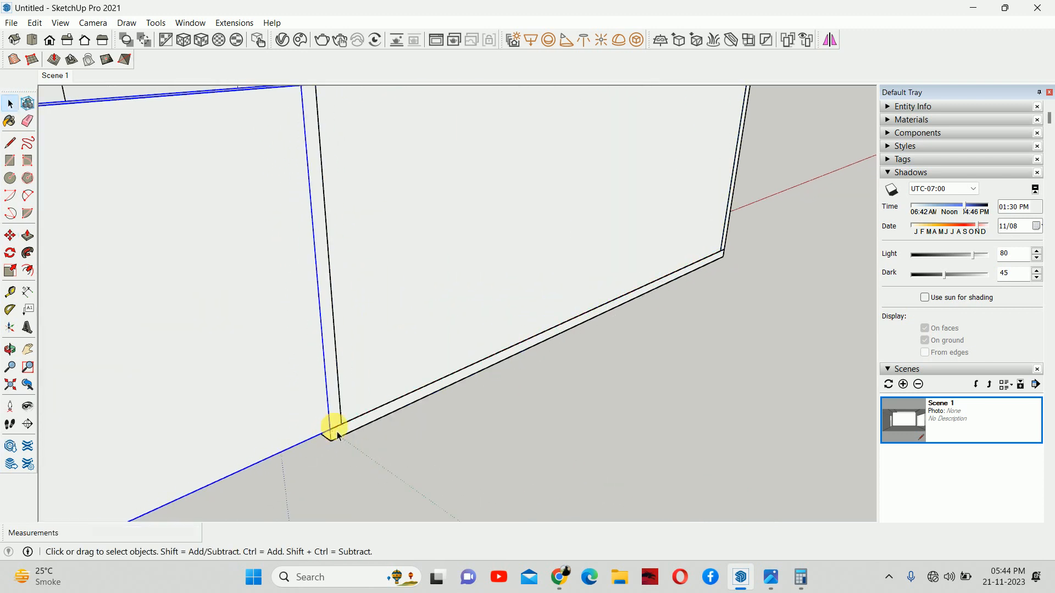
- Extend the floor slab's edge face on the door side by 8700 mm, to the far end of the copied wall
scroll(348, 436, "down", 5)
middle_click_drag(344, 431, 483, 369)
key("p")
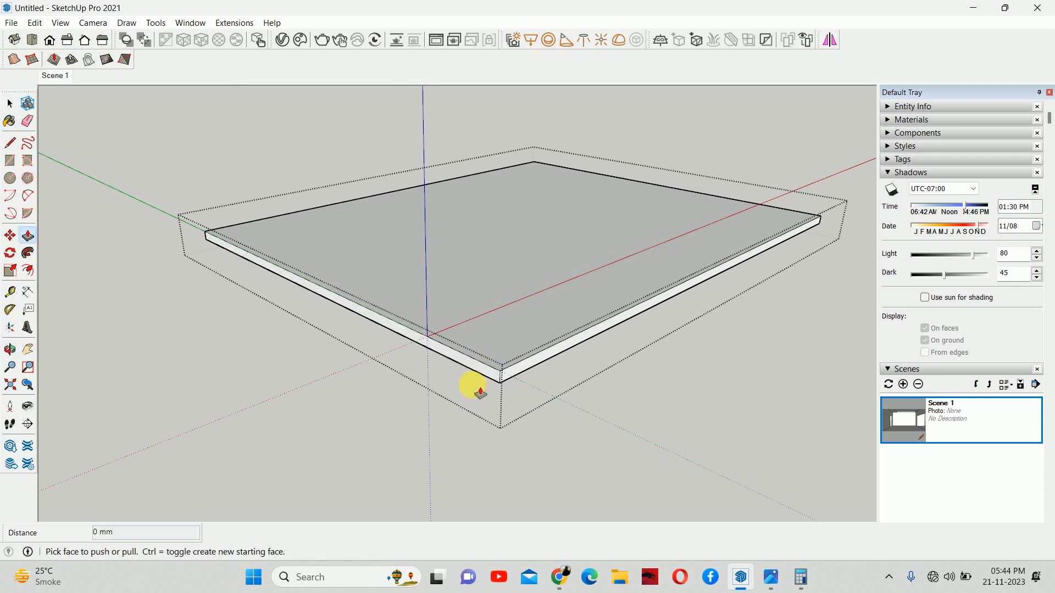
left_click(471, 361)
scroll(320, 407, "down", 3)
middle_click_drag(341, 407, 493, 346, "shift")
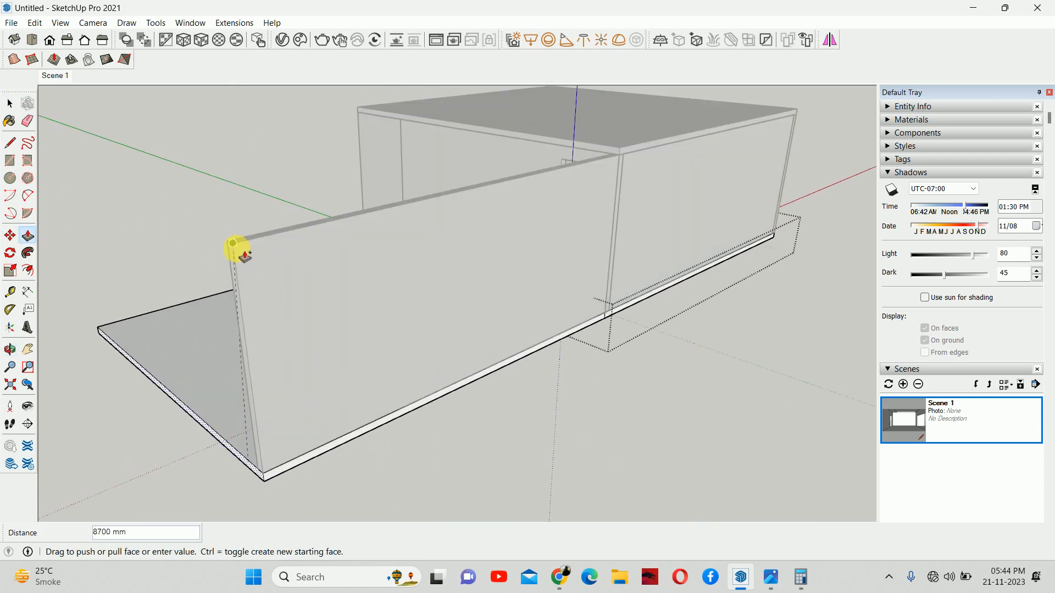
left_click(238, 245)
key("space")
- Extend the ceiling slab's edge face above the door wall by 8700 mm, to the far end of the copied wall
middle_click_drag(277, 304, 690, 372)
middle_click_drag(440, 264, 430, 188)
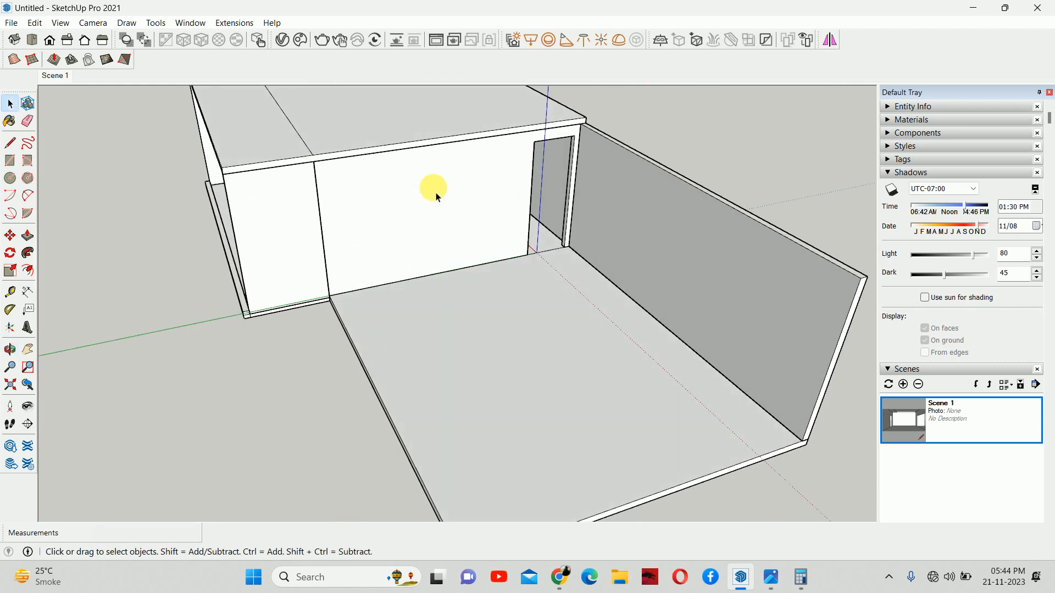
left_click(314, 165)
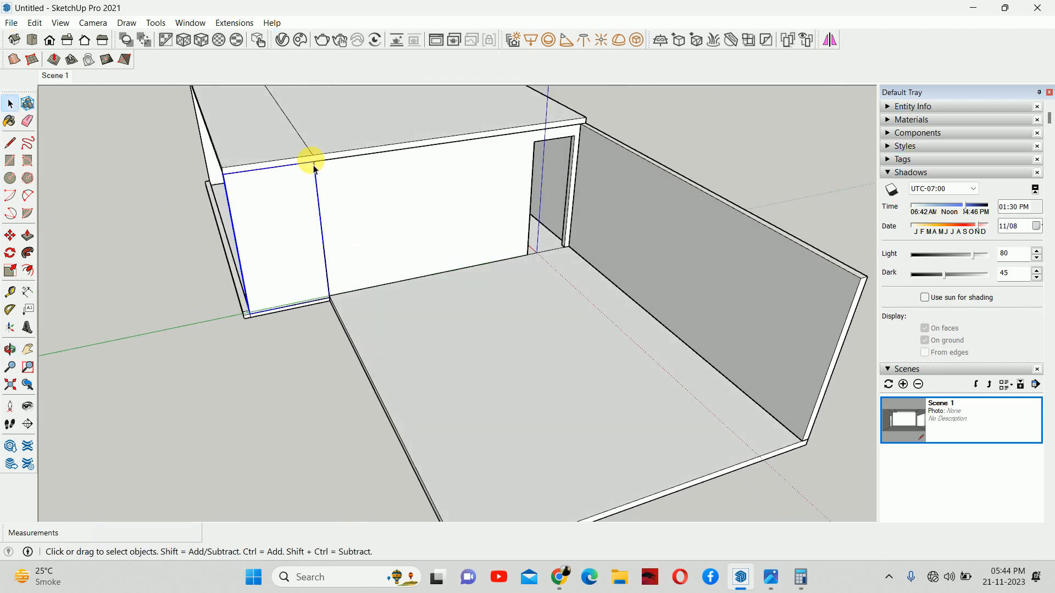
scroll(278, 170, "up", 2)
double_click(278, 170)
key("p")
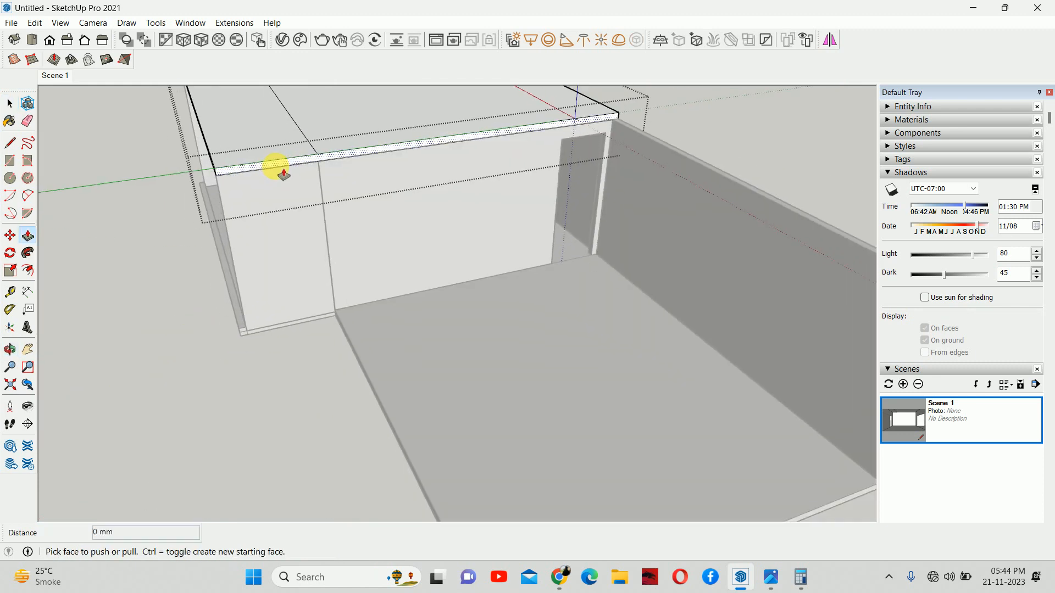
left_click(278, 169)
middle_click_drag(383, 240, 383, 237)
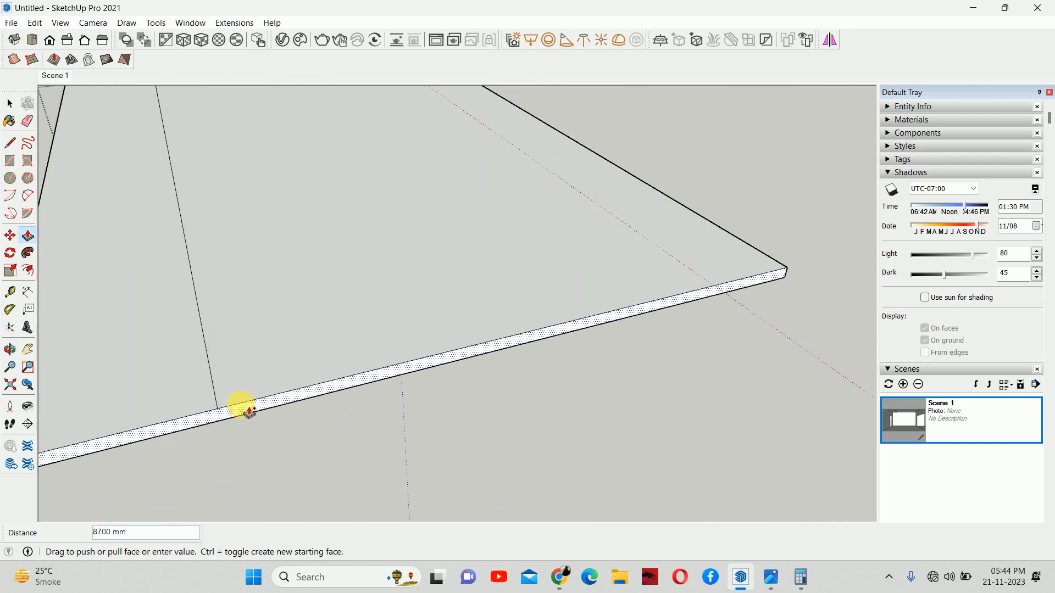
middle_click_drag(243, 405, 263, 297)
left_click(259, 255)
middle_click_drag(259, 255, 342, 259)
key("space")
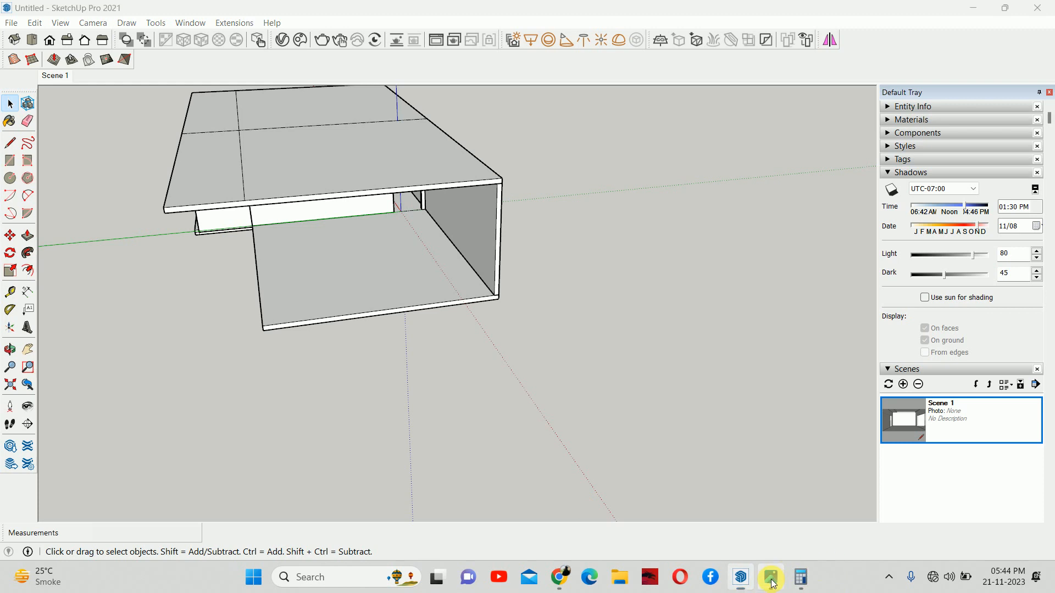
- Check the passage in the reference image, and copy the outer side wall 150 mm inward at its far end
left_click(771, 577)
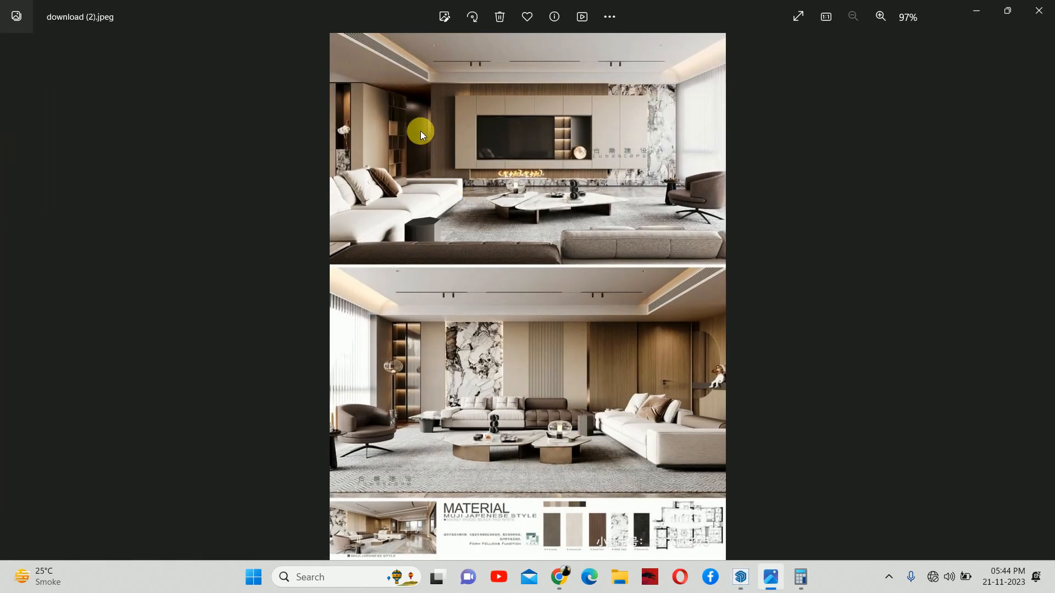
left_click(976, 10)
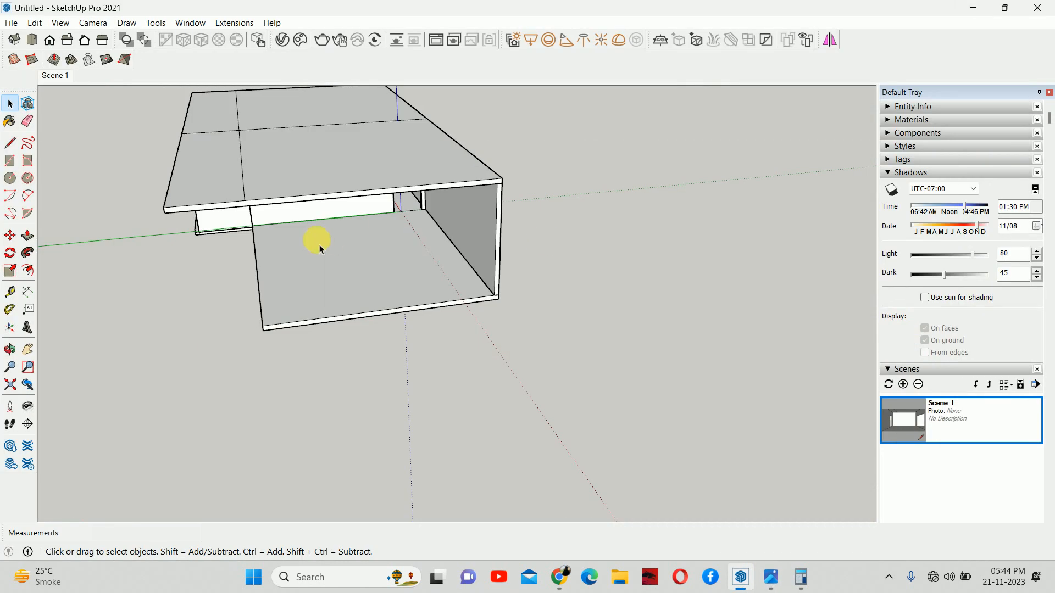
left_click(494, 242)
scroll(510, 301, "up", 4)
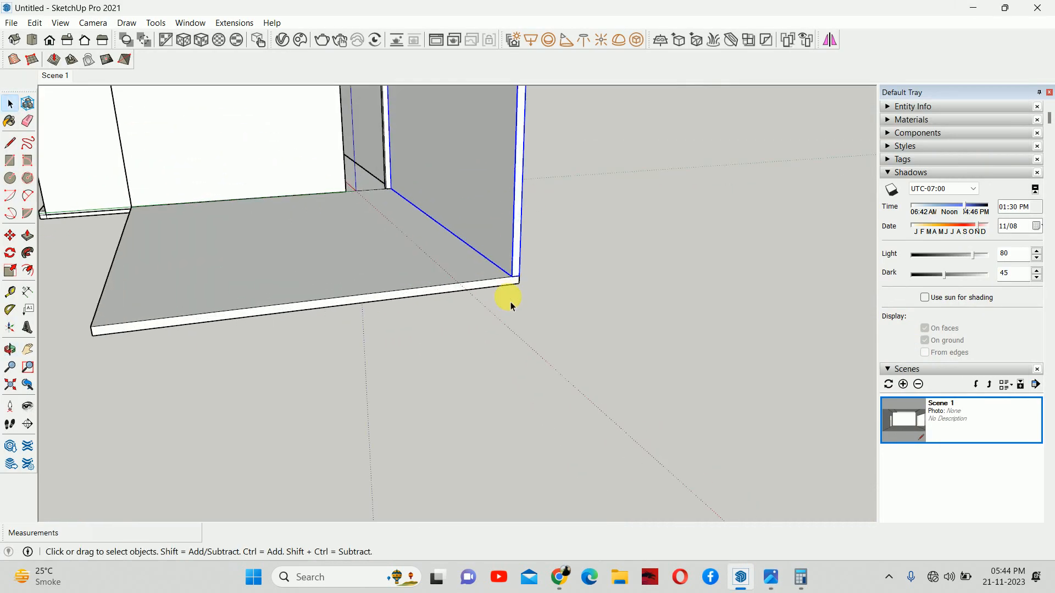
key("m")
scroll(379, 187, "up", 2)
key("ctrl")
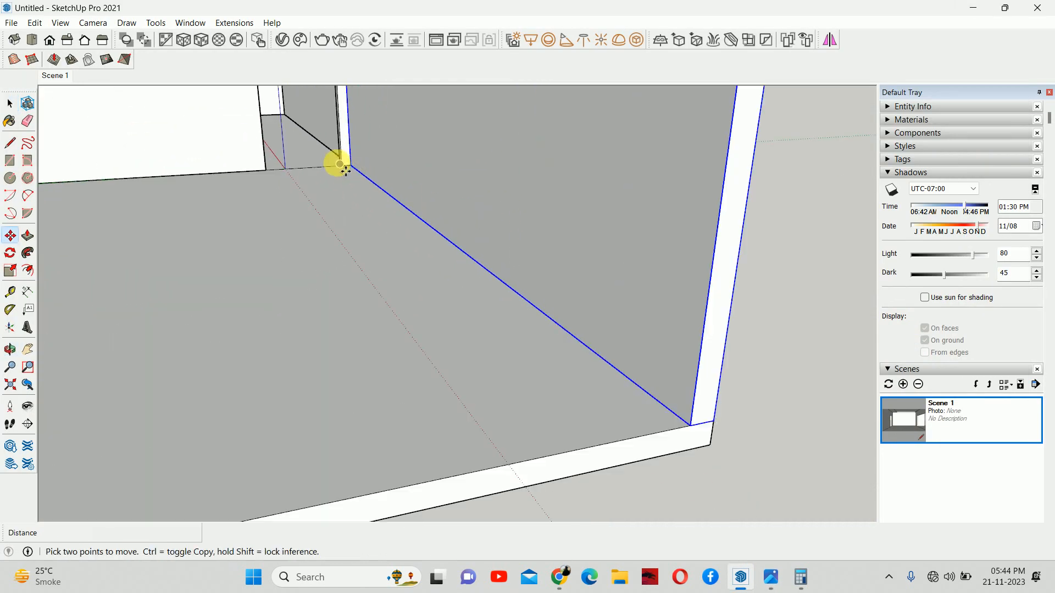
left_click(714, 422)
left_click(689, 428)
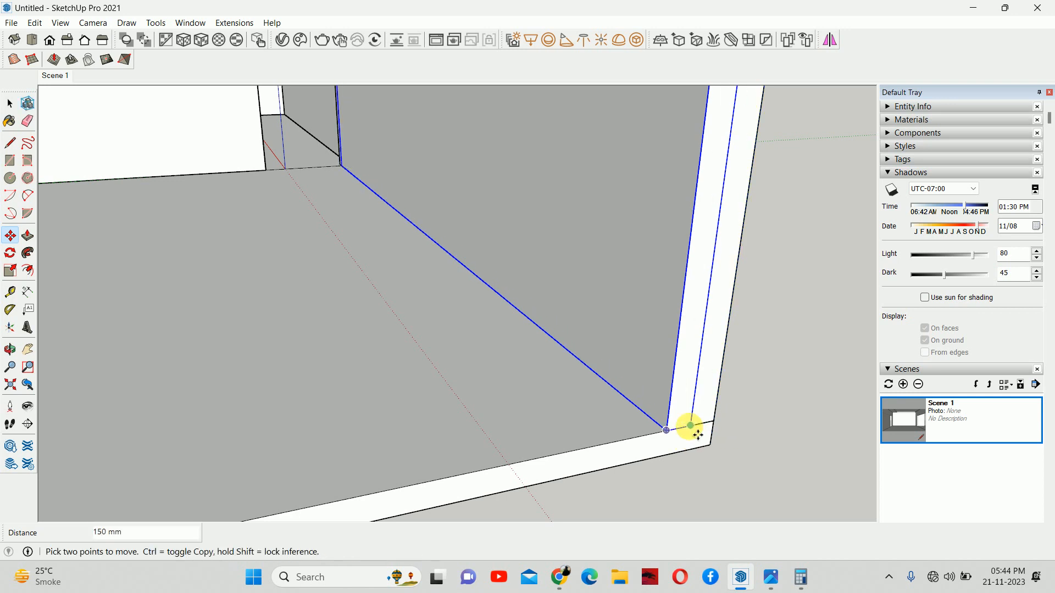
- Move the copied wall 1200 mm inward and shift it slightly further to form a corridor behind the door opening
left_click(690, 426)
type("1200")
key("Return")
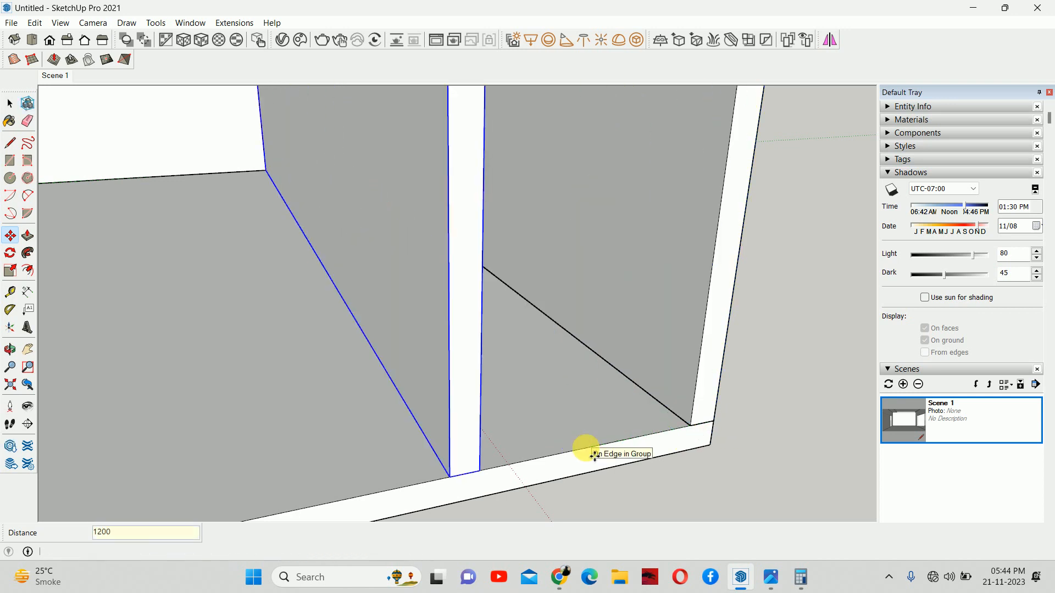
middle_click_drag(494, 438, 443, 429)
left_click(427, 466)
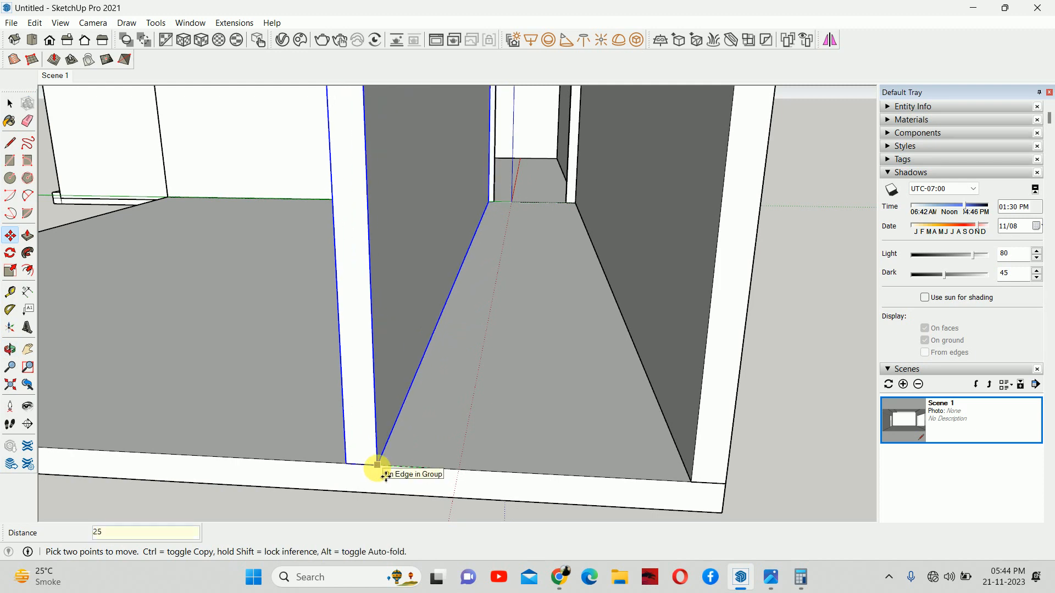
key("Return")
key("space")
- Examine the extended model from outside and return to the Scene 1 interior view
scroll(530, 309, "down", 3)
middle_click_drag(654, 393, 483, 379)
scroll(511, 300, "down", 1)
scroll(511, 299, "down", 3)
middle_click_drag(499, 306, 469, 337)
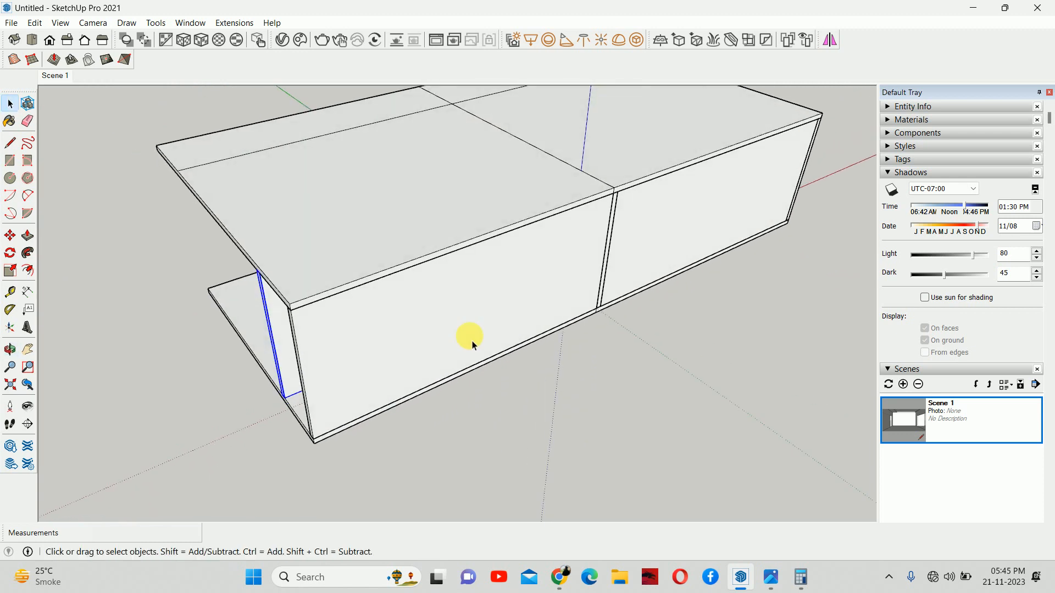
scroll(647, 264, "up", 3)
scroll(647, 264, "down", 4)
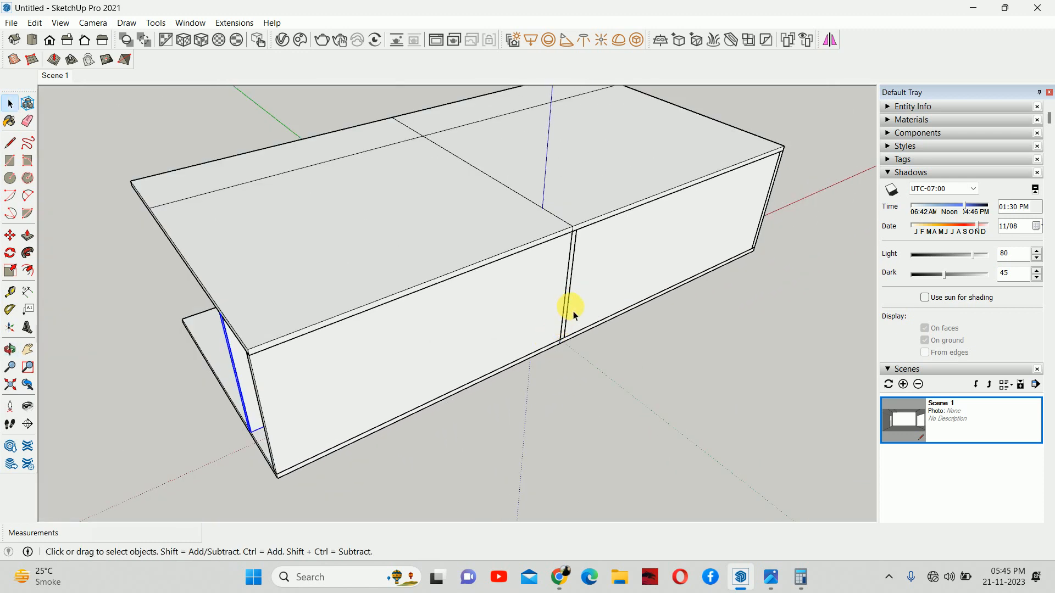
middle_click_drag(571, 314, 144, 35)
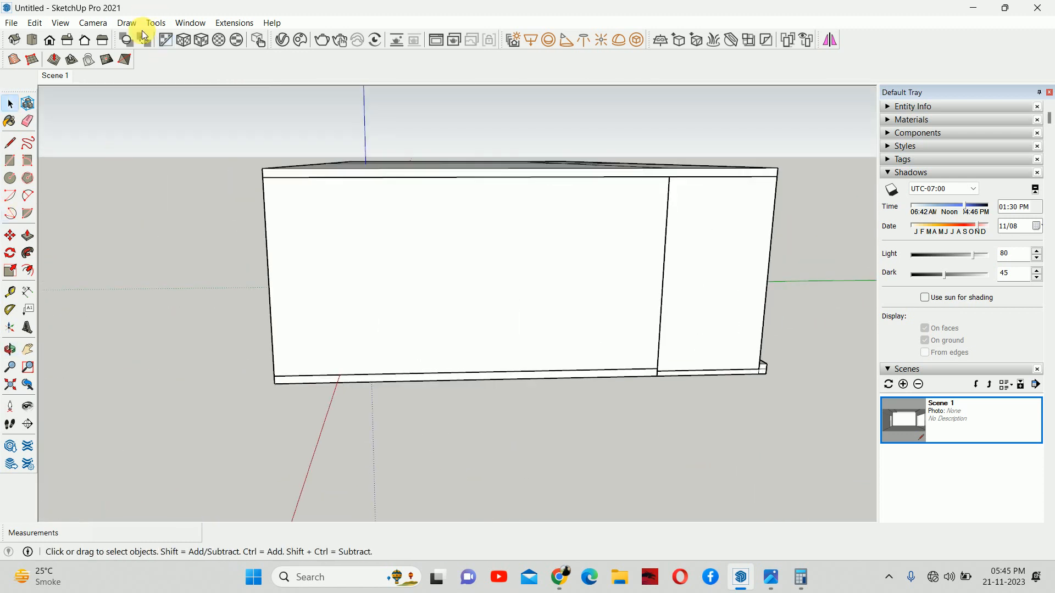
left_click(58, 76)
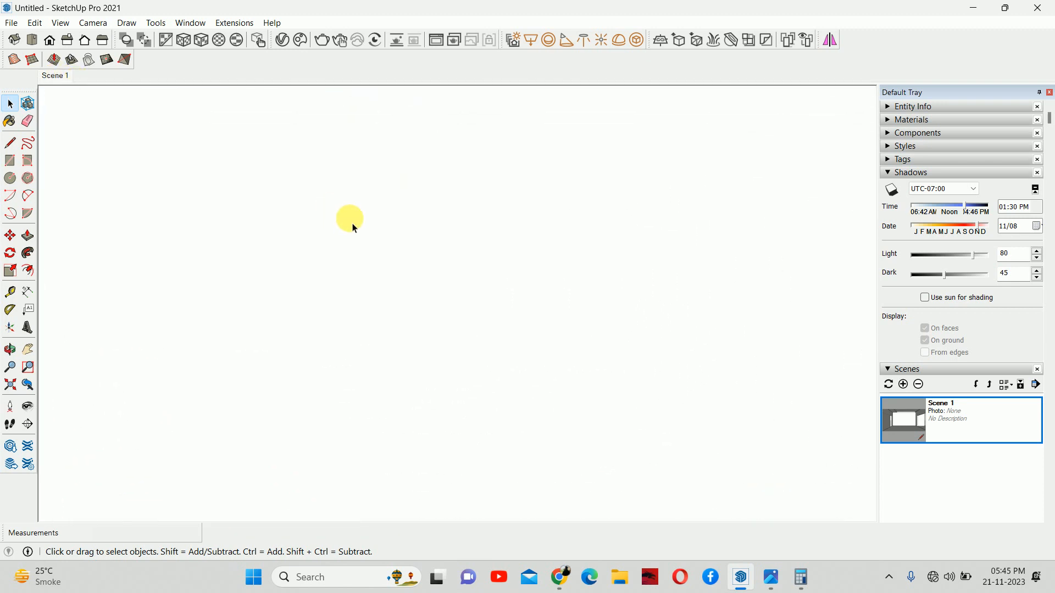
key("F4")
left_click(27, 384)
key("o")
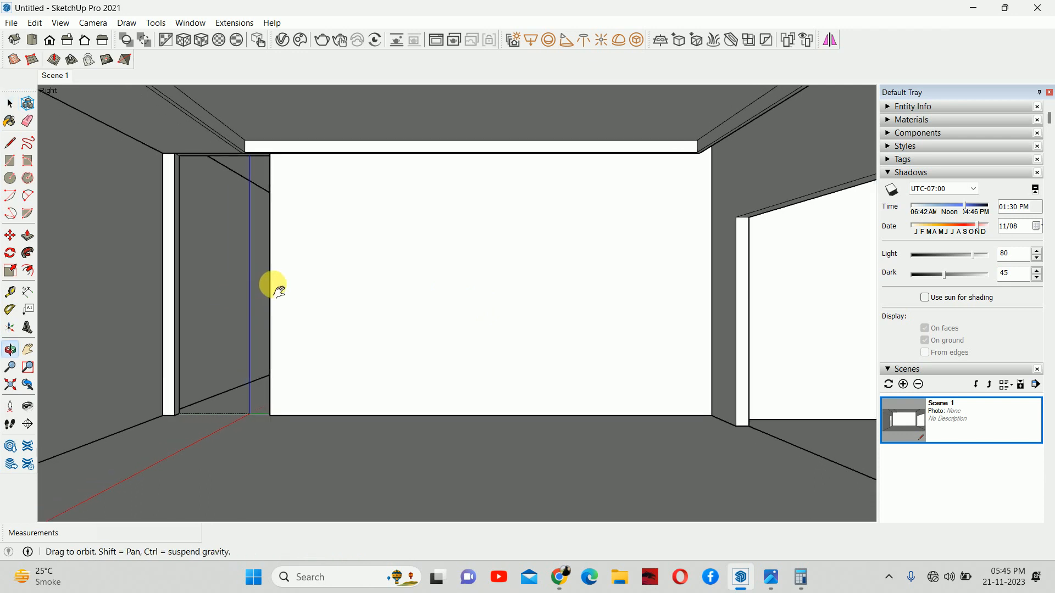
middle_click_drag(278, 291, 276, 308, "shift")
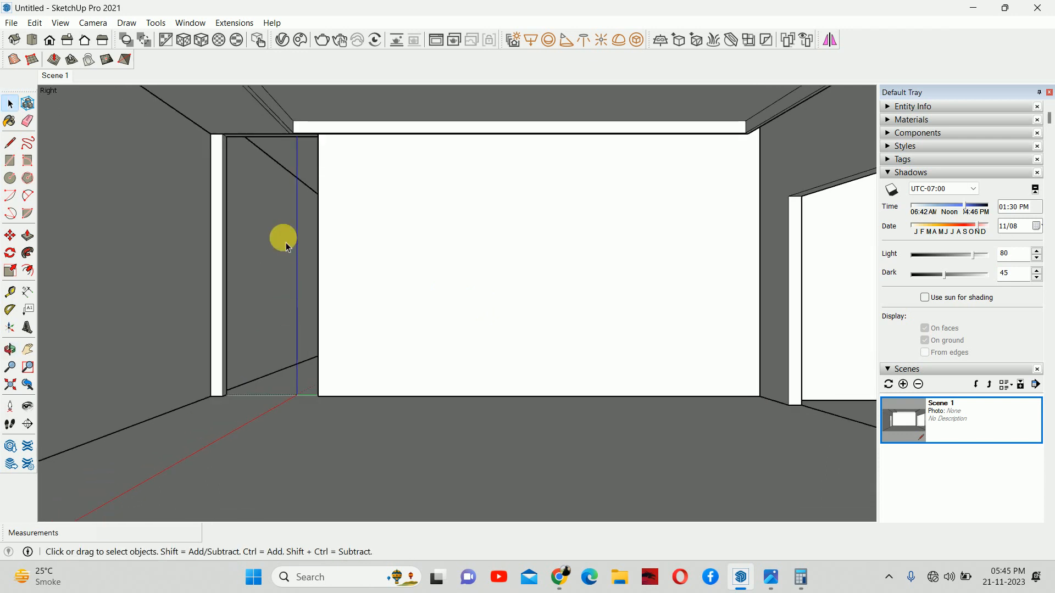
- Push the underside of the extended ceiling beyond the door opening to the level of the room's ceiling edge
middle_click_drag(286, 244, 316, 209)
scroll(306, 165, "up", 5)
key("p")
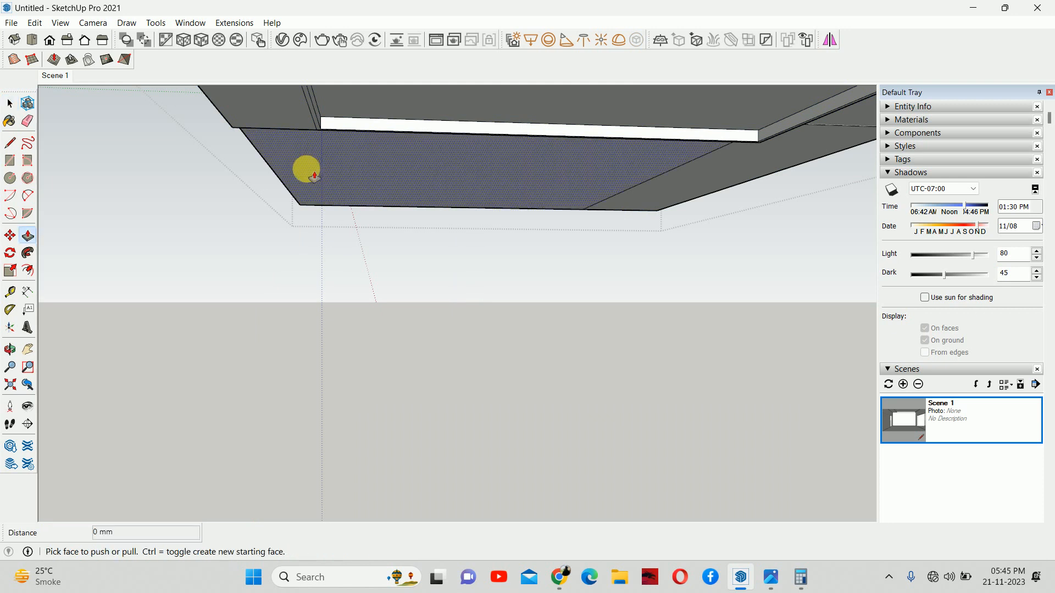
left_click(304, 161)
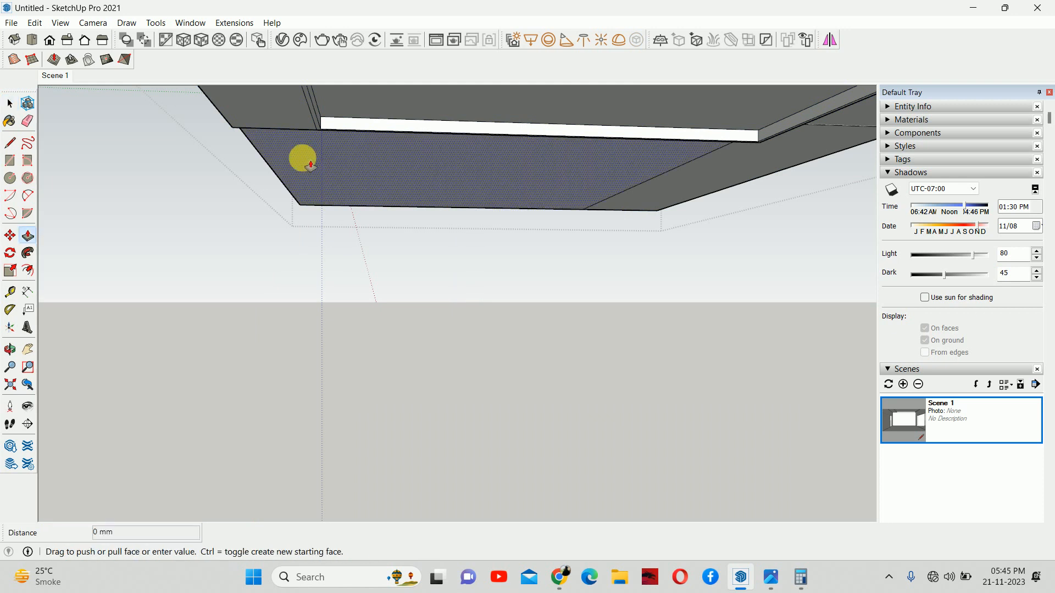
left_click(232, 128)
key("space")
scroll(296, 170, "down", 5)
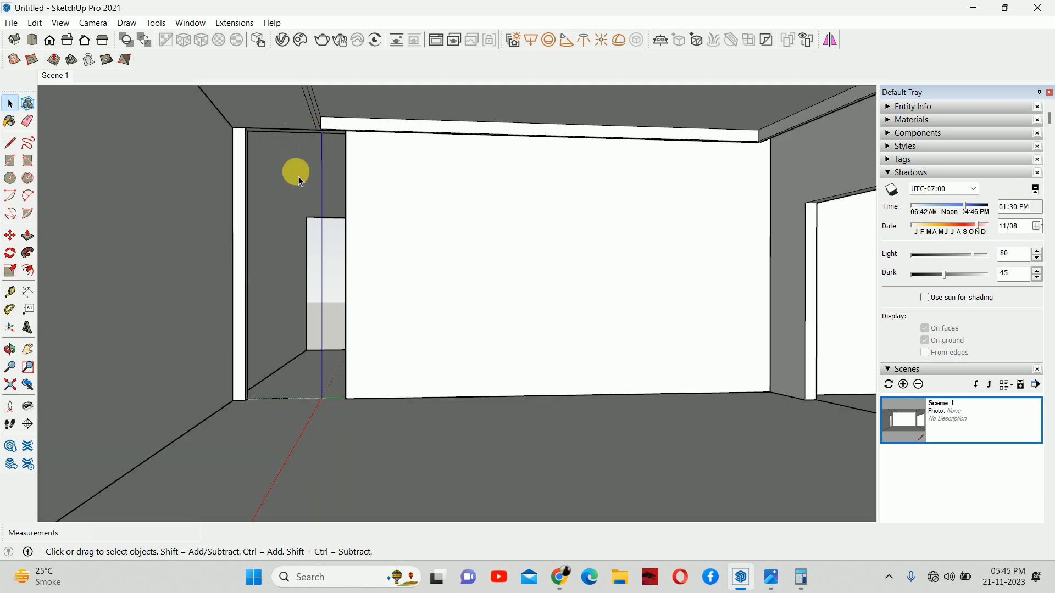
- Inspect the corridor through the door opening and measure the width of the solid wall beside it
middle_click_drag(467, 195, 440, 196)
scroll(193, 128, "up", 3)
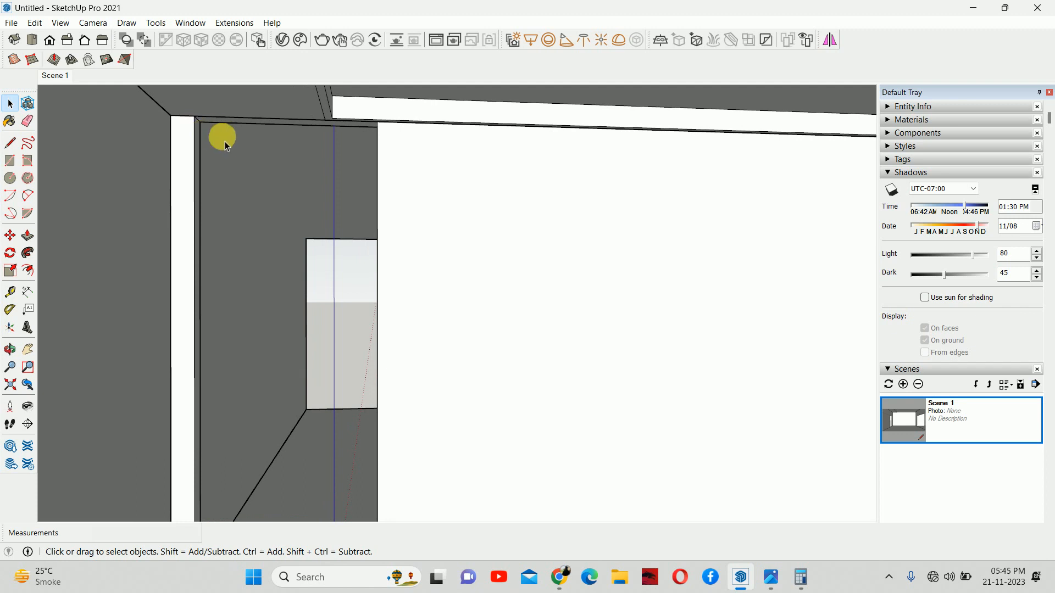
scroll(309, 167, "up", 2)
scroll(308, 167, "down", 3)
middle_click_drag(342, 165, 667, 417)
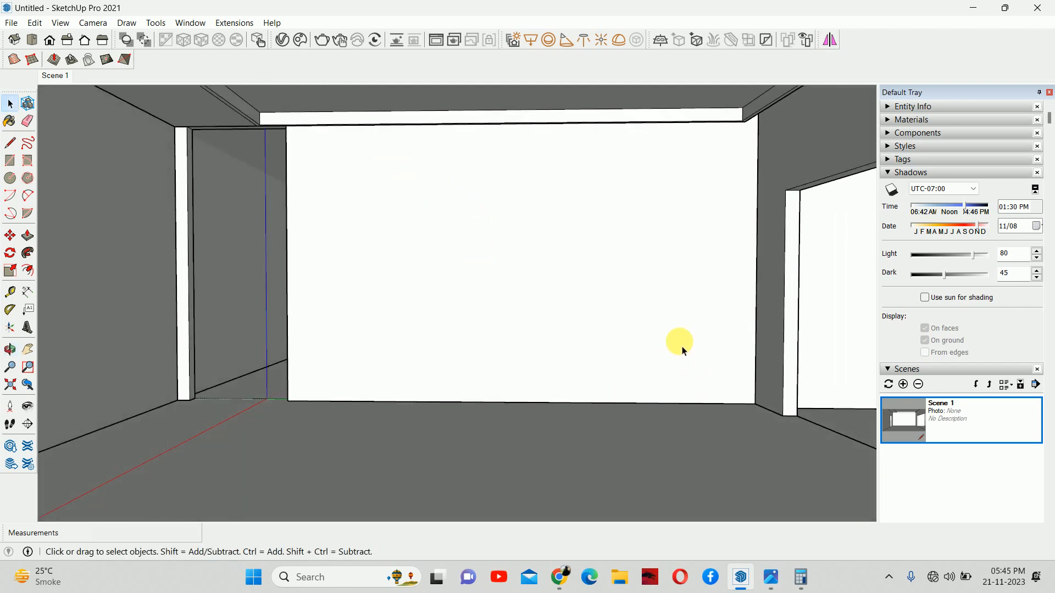
key("t")
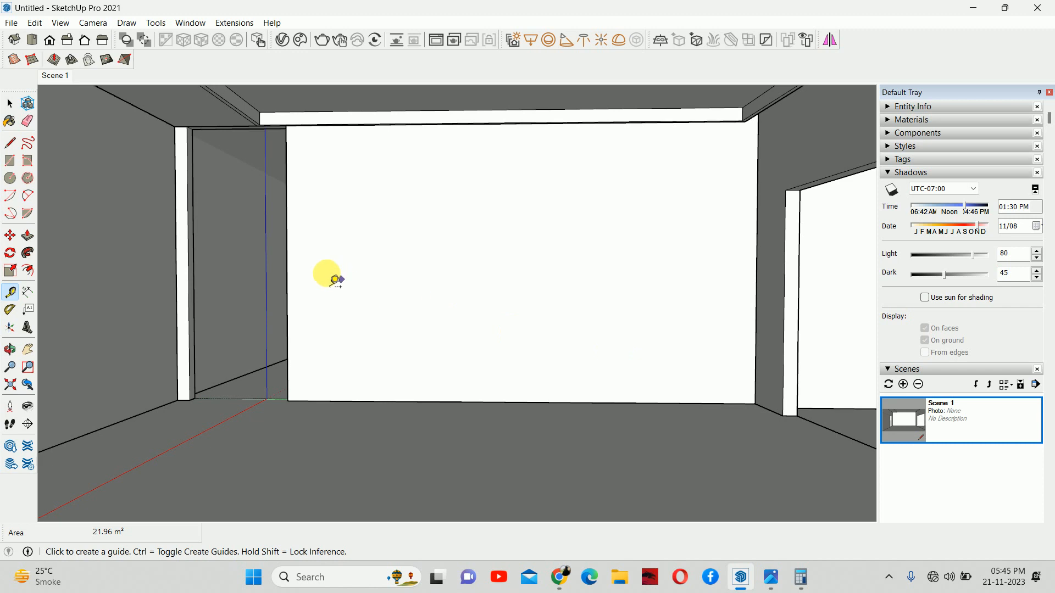
left_click(287, 246)
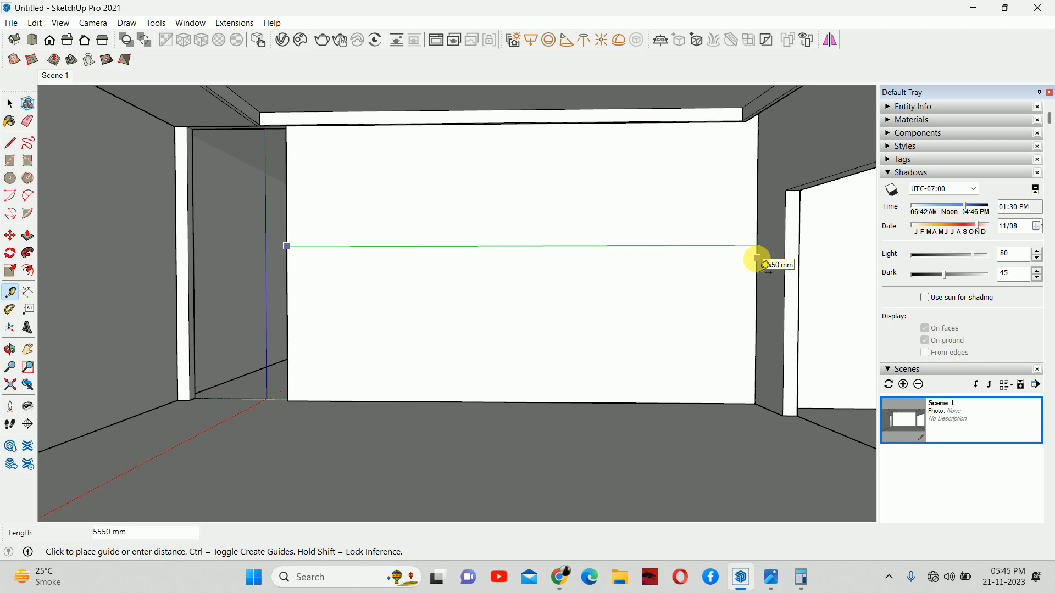
key("space")
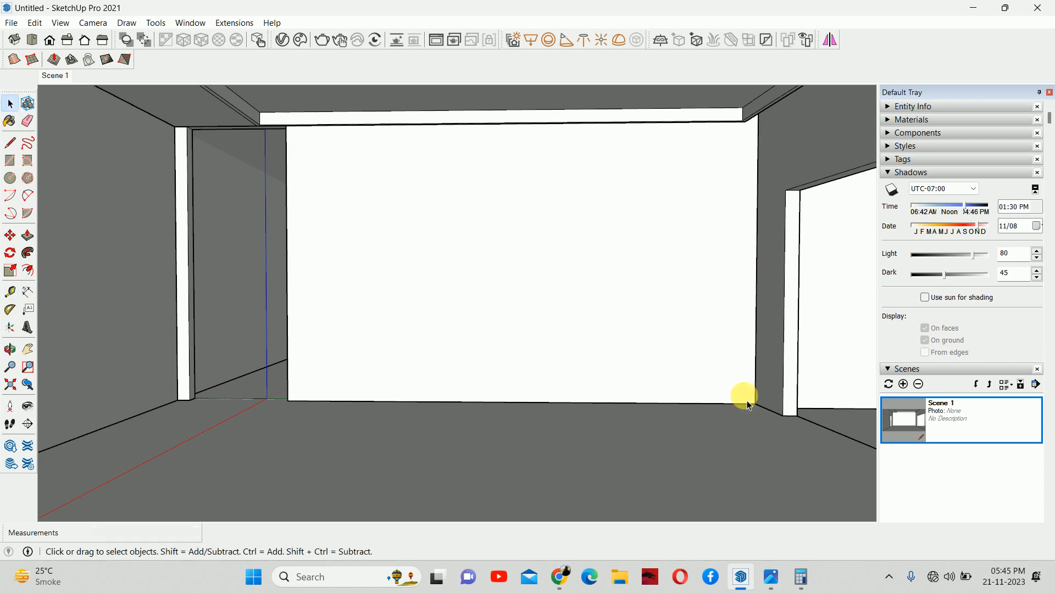
- Switch to the reference image, examine the TV wall panelling up close, and multiply 600 by 7 in Calculator
left_click(771, 577)
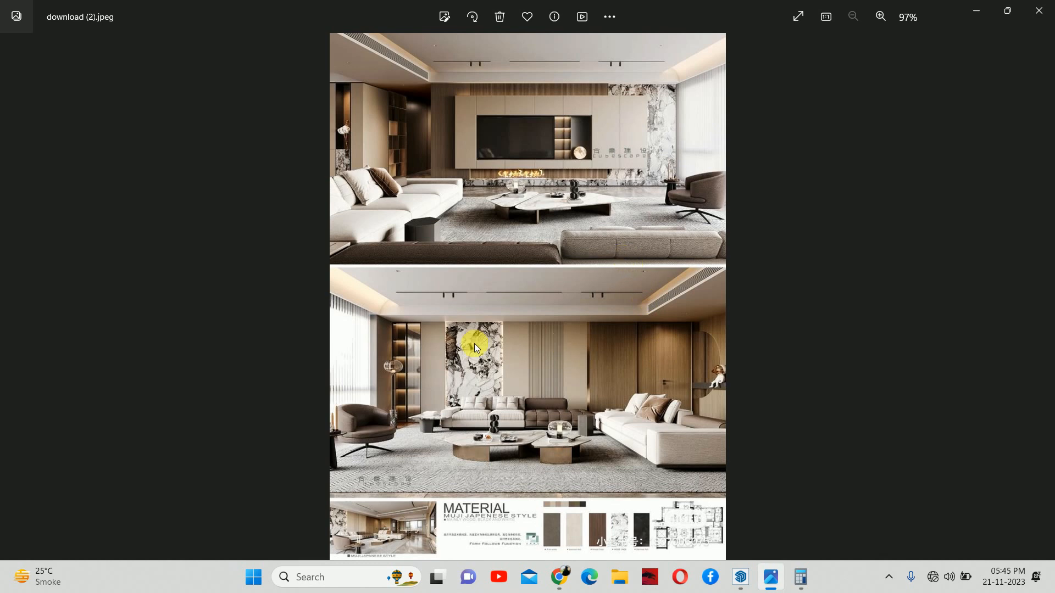
scroll(542, 111, "up", 5)
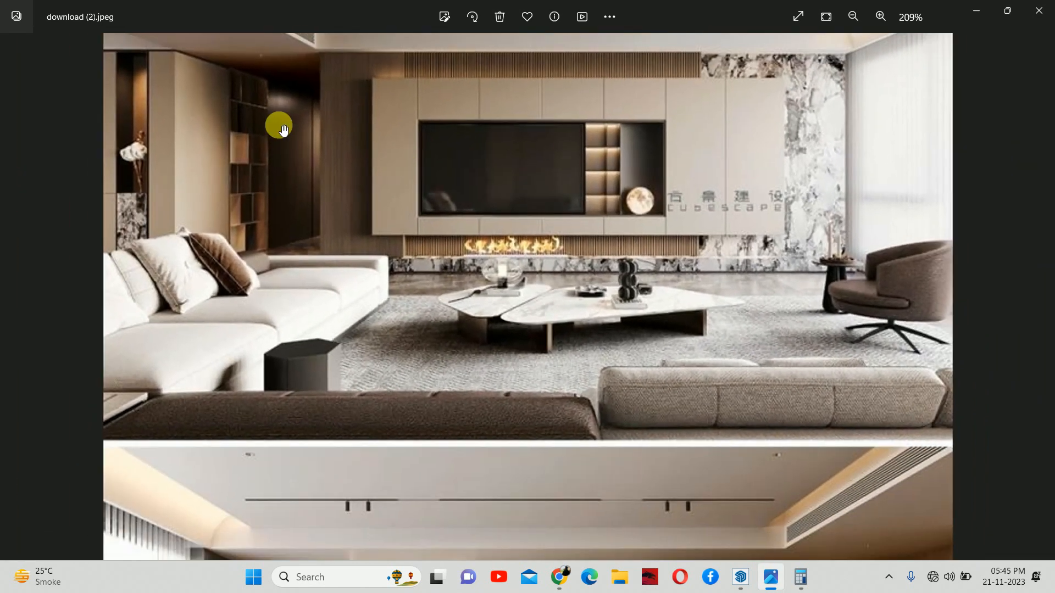
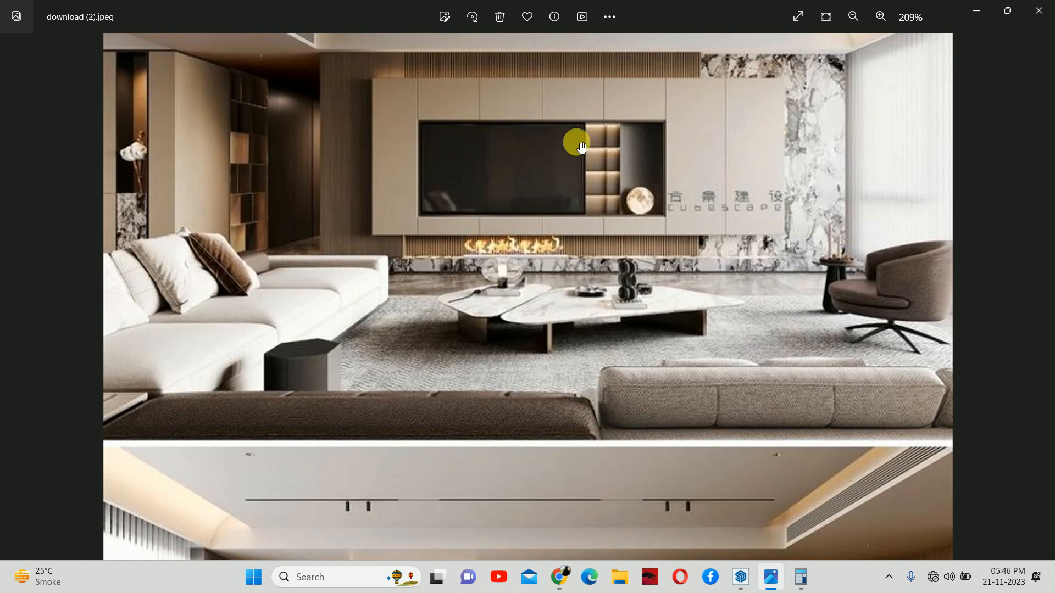
key("super+r")
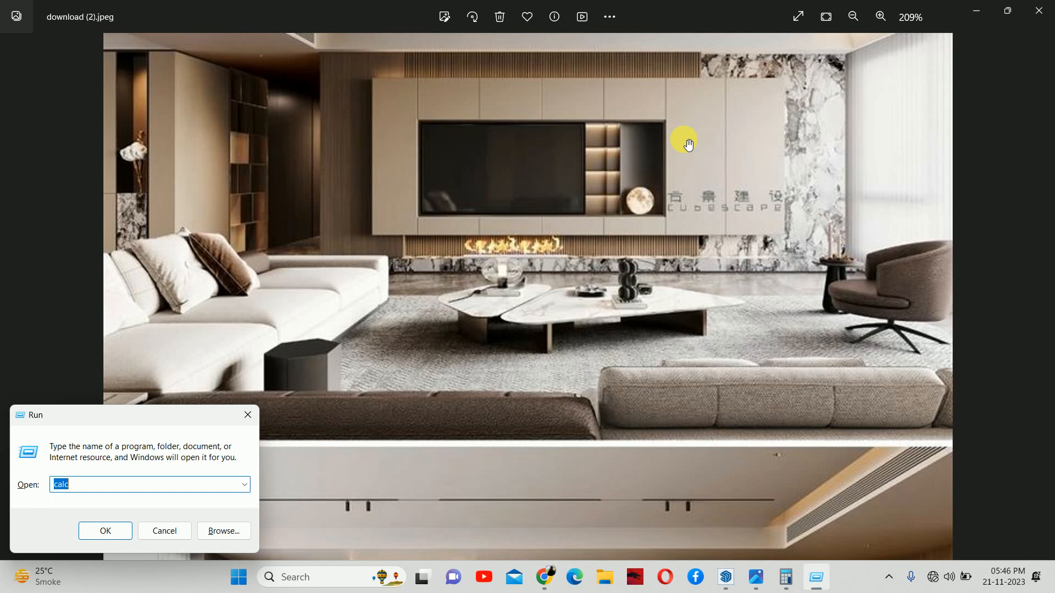
key("Return")
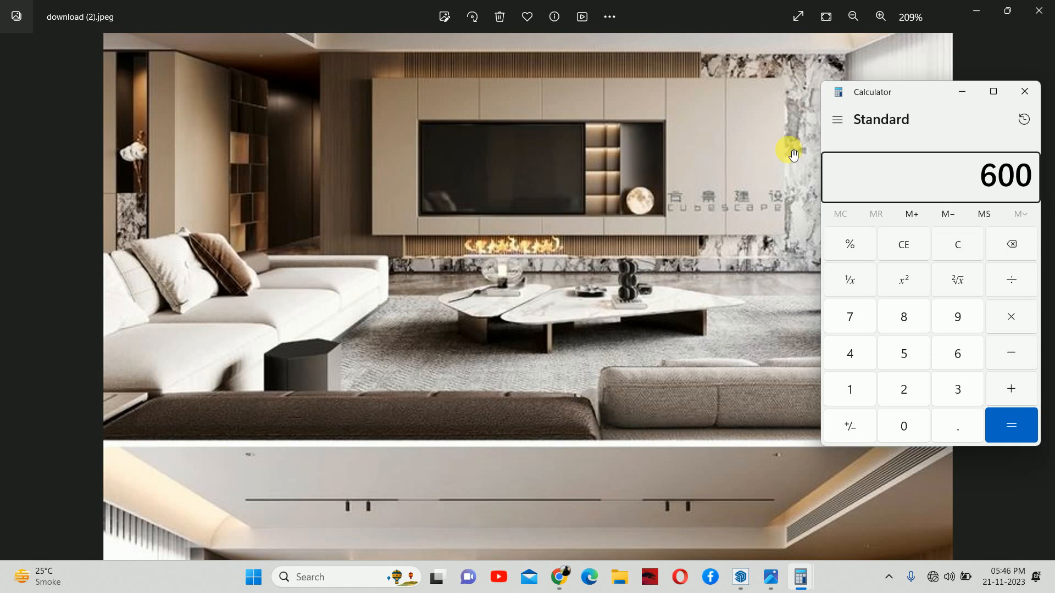
left_click(1005, 318)
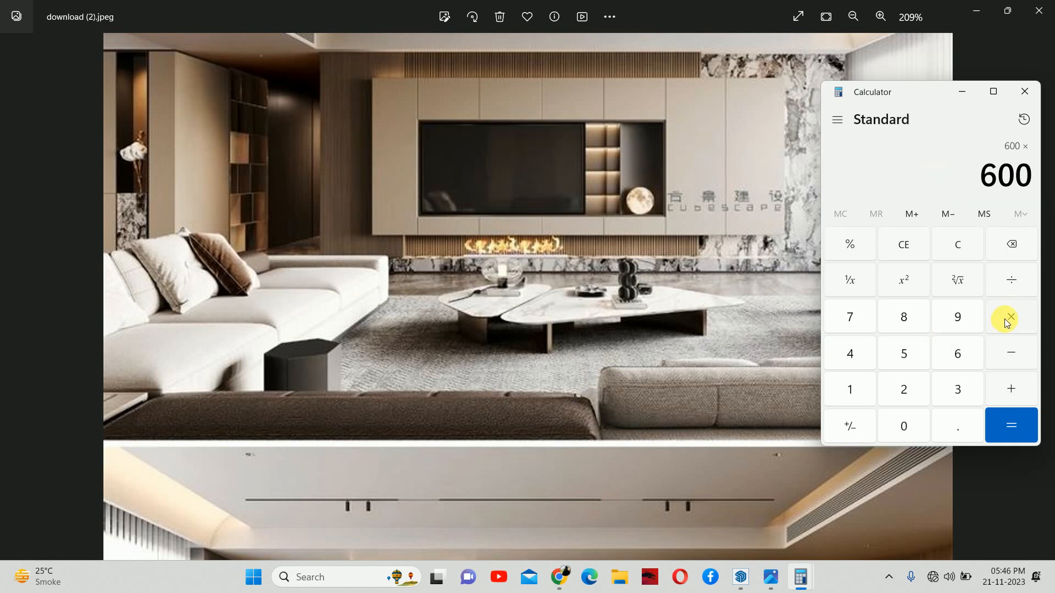
left_click(842, 320)
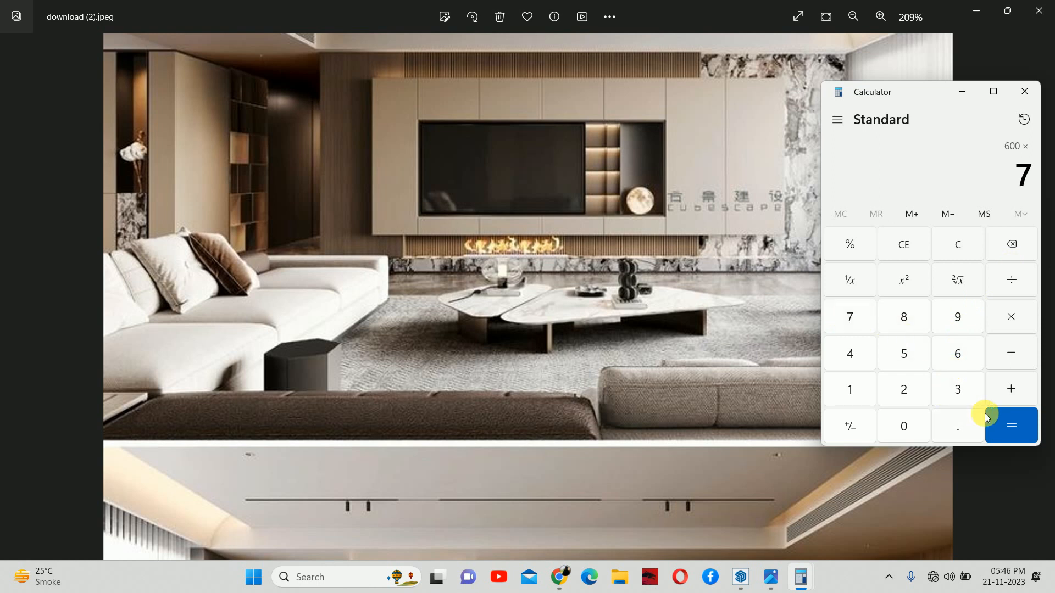
left_click(1029, 422)
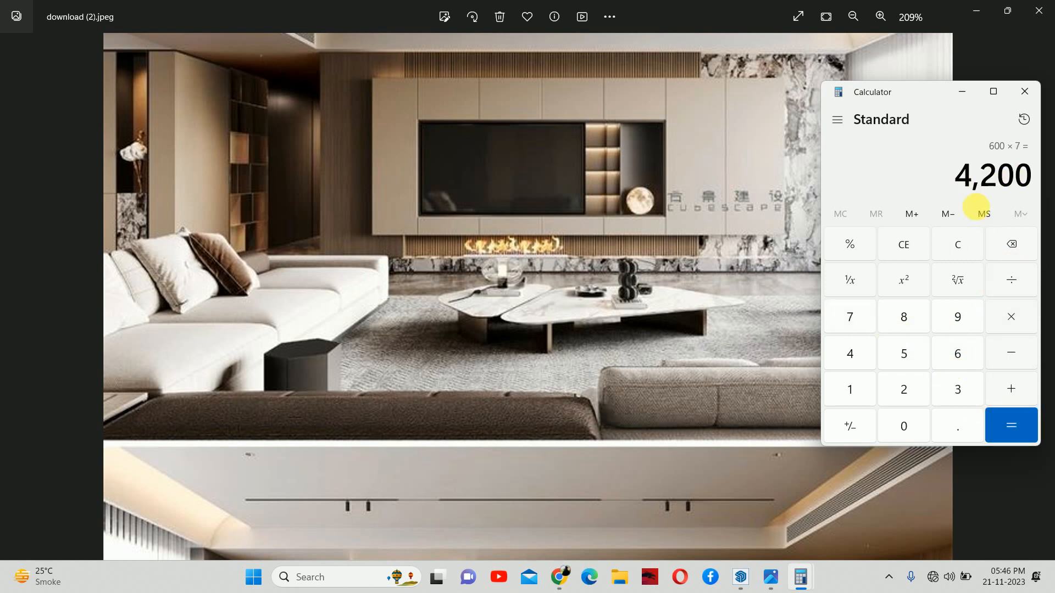
- Calculate 5550 minus 4200, put the calculator and reference image away, and return to SketchUp
left_click(904, 359)
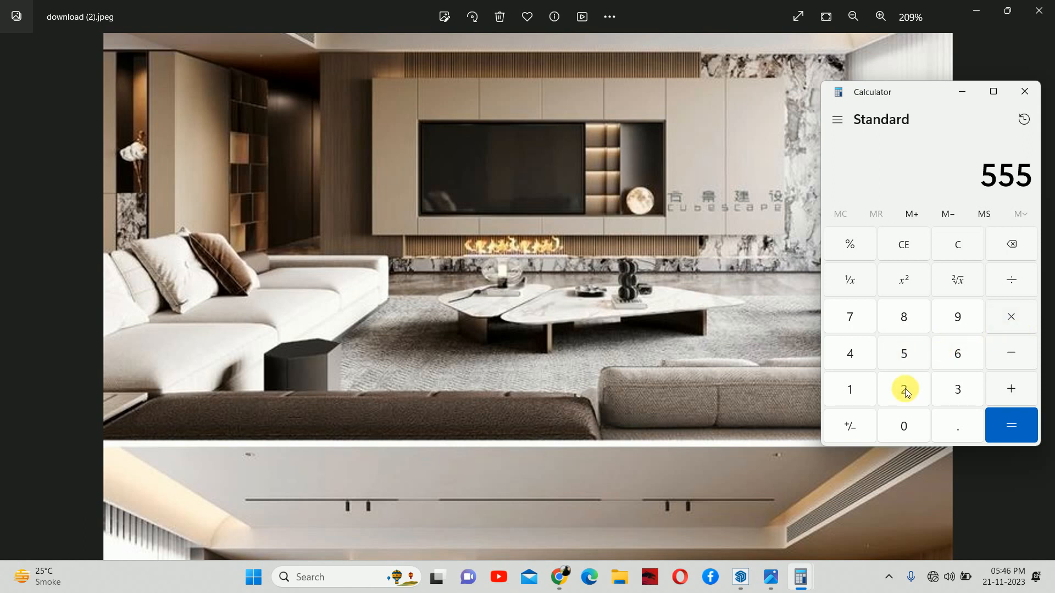
left_click(904, 420)
left_click(1010, 349)
left_click(842, 354)
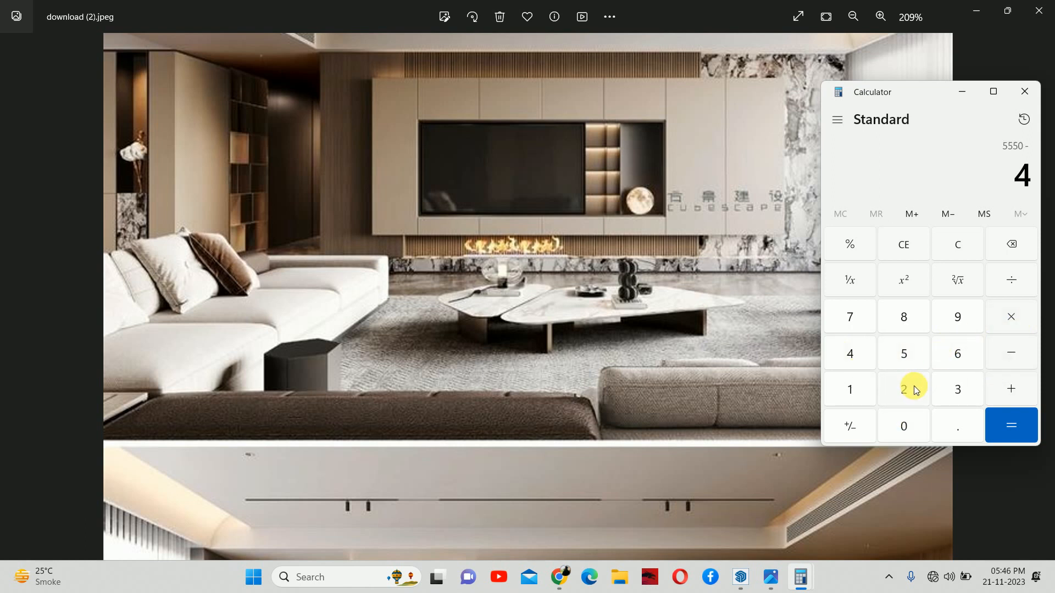
left_click(897, 424)
left_click(897, 425)
left_click(1010, 419)
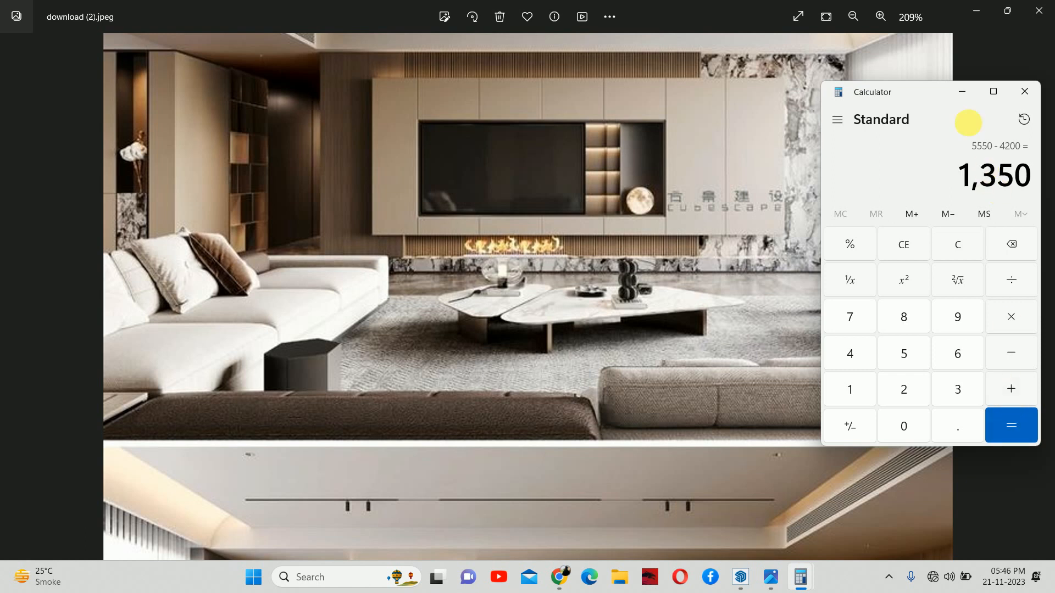
left_click_drag(922, 91, 916, 291)
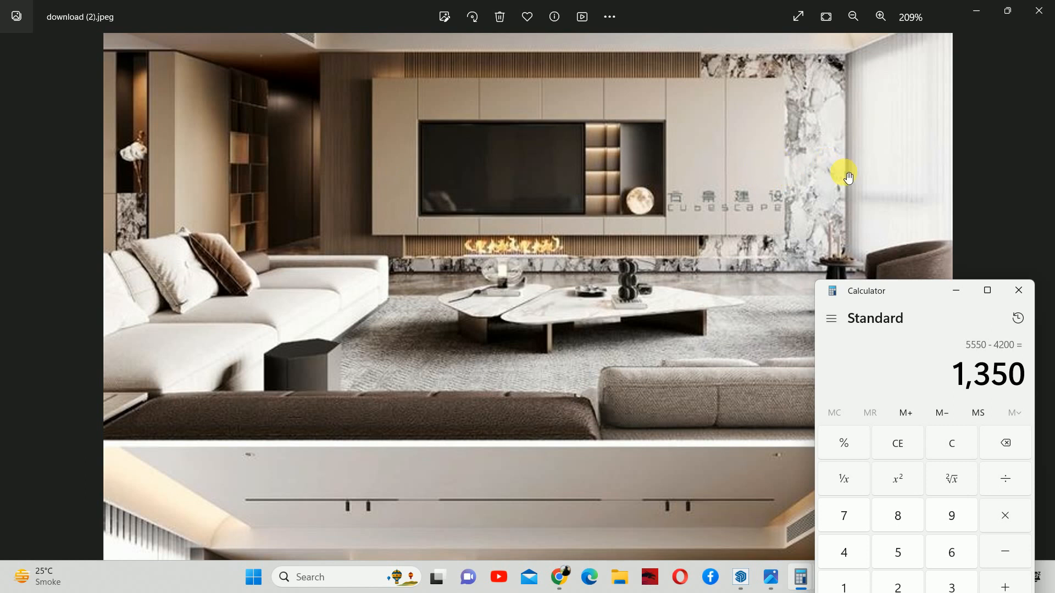
left_click(956, 291)
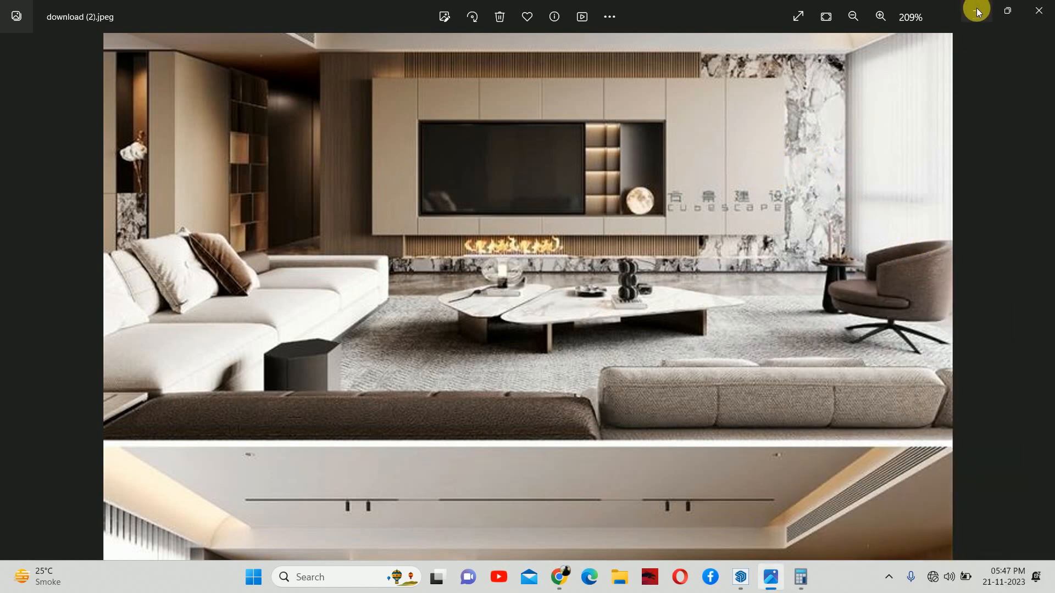
left_click(978, 11)
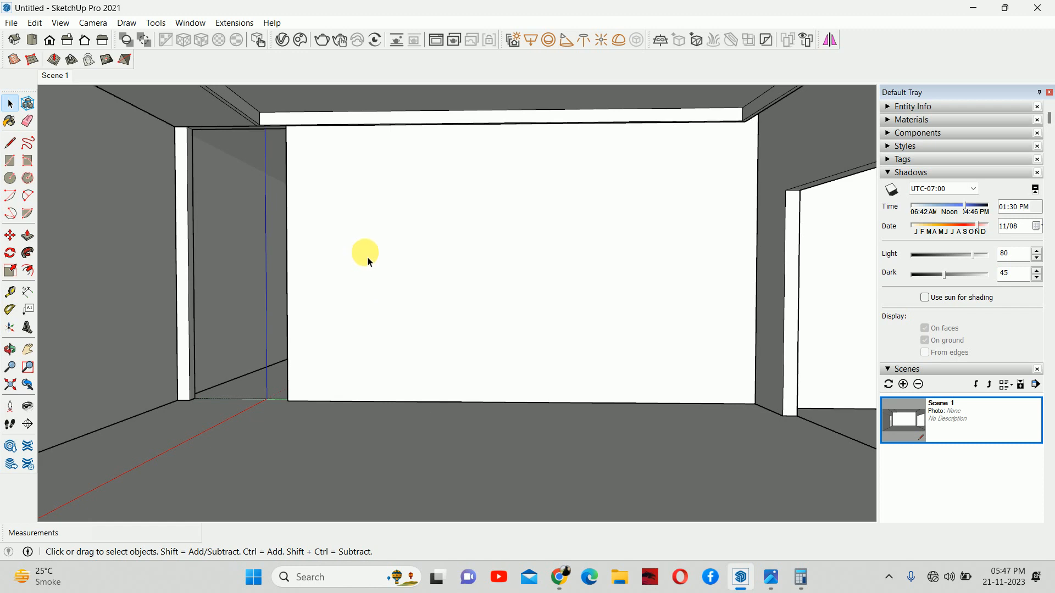
- Measure the TV wall's width from the edge beside the door opening to its far side
key("t")
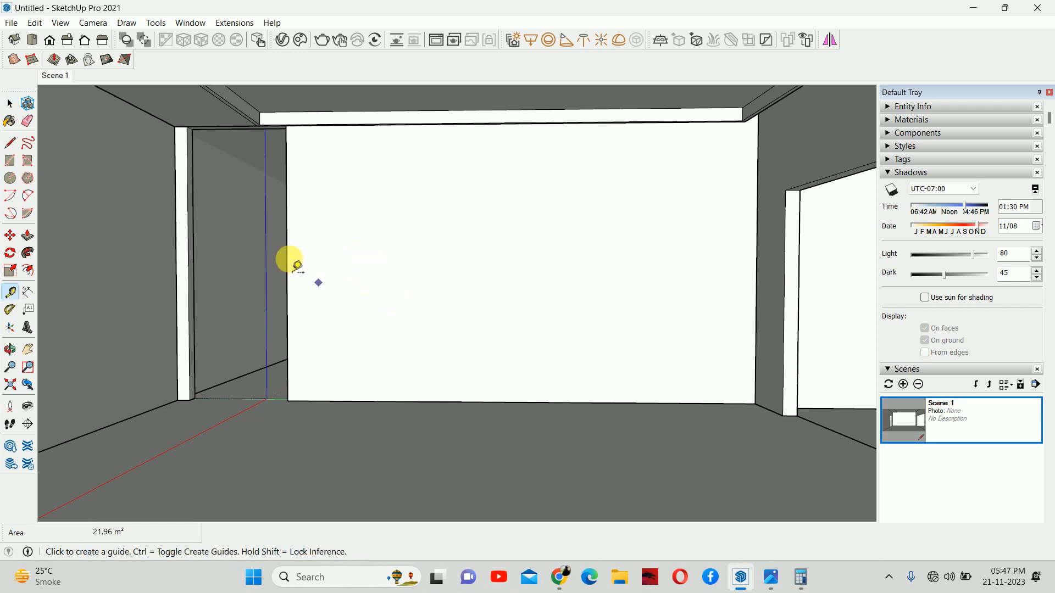
left_click(287, 251)
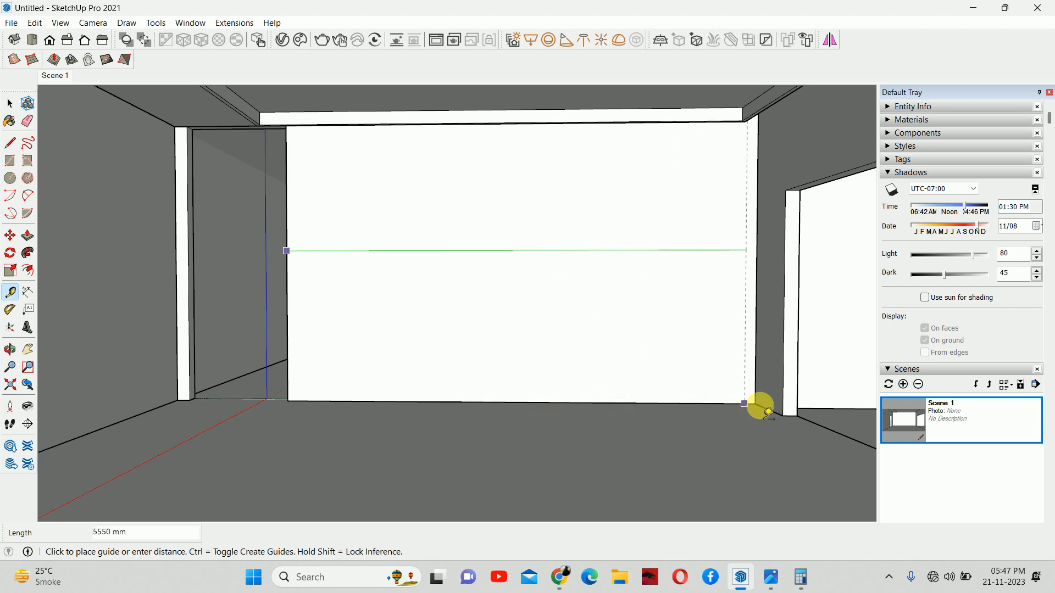
key("space")
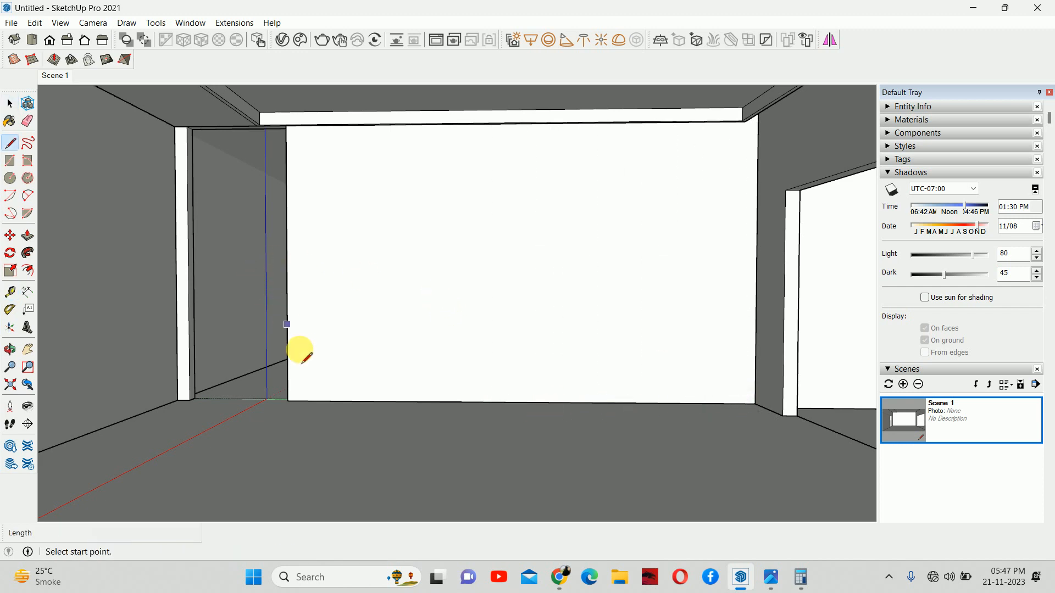
- Place a vertical guide at the middle of the TV wall using a temporary horizontal line across it, and delete that line
left_click(287, 328)
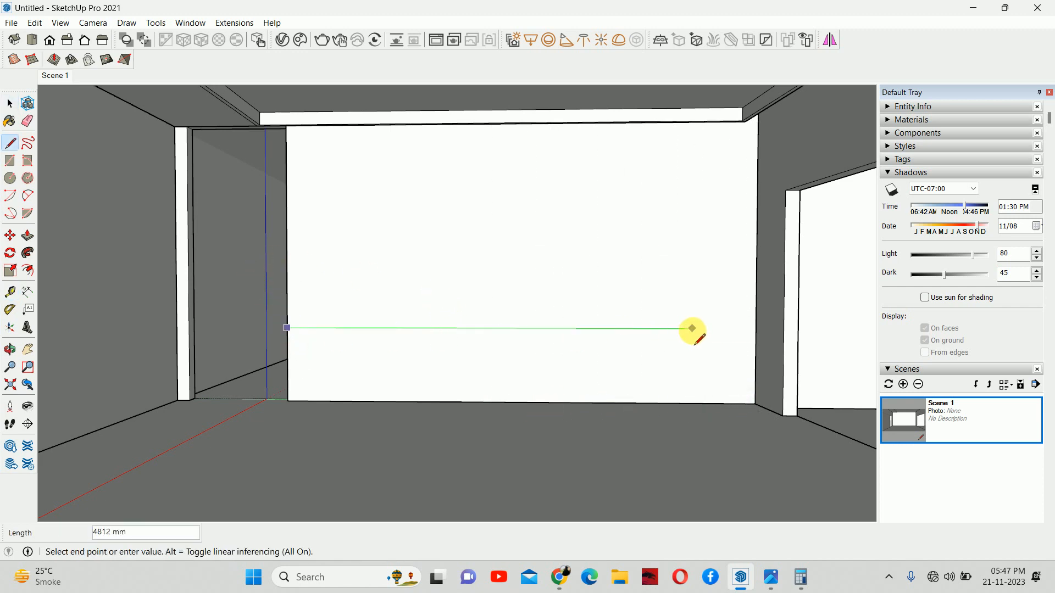
left_click(756, 328)
key("space")
key("t")
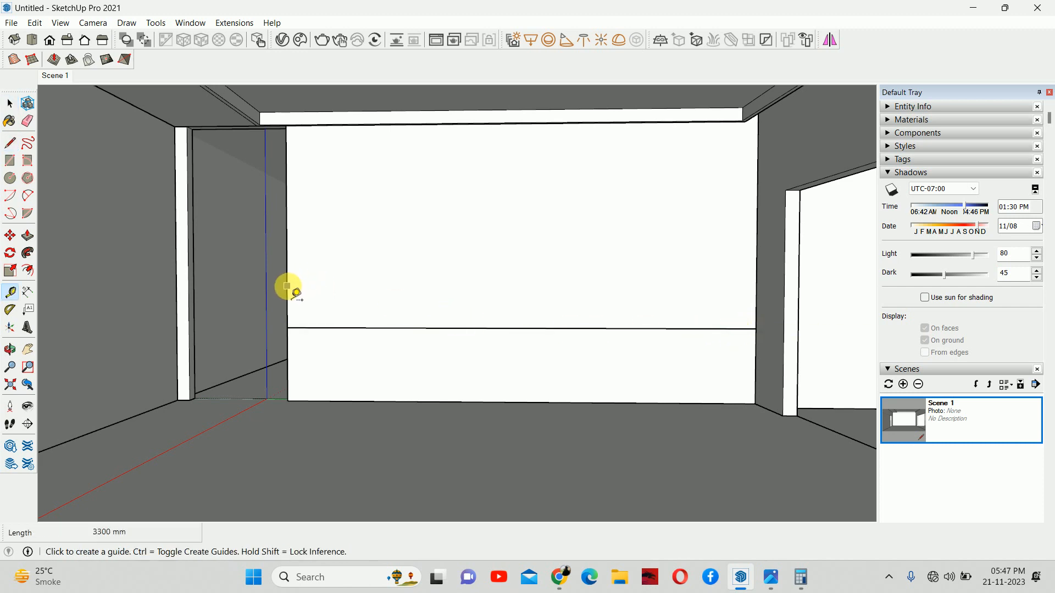
left_click(287, 287)
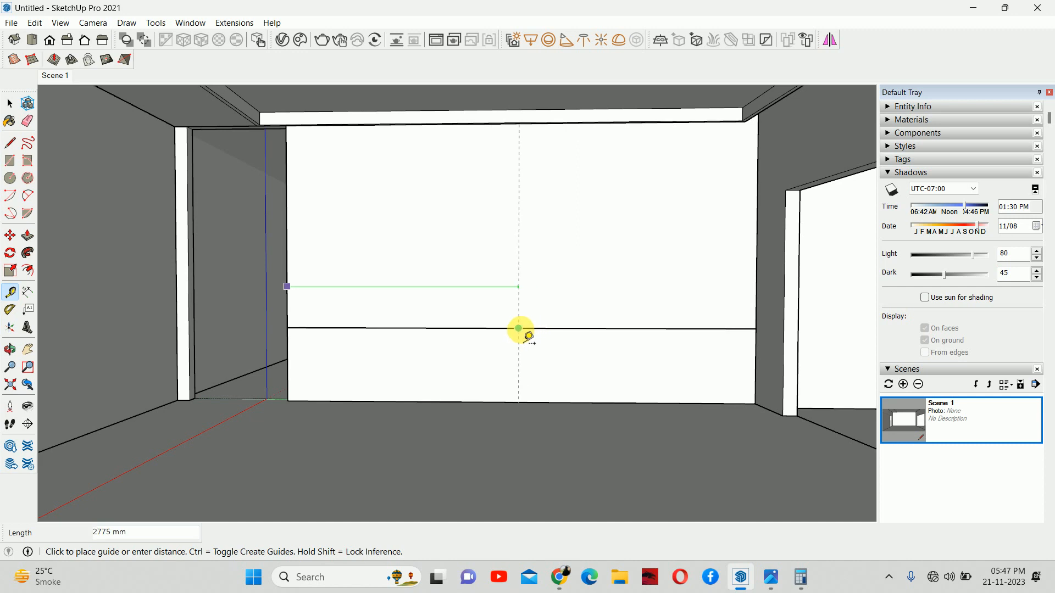
left_click(525, 332)
key("space")
left_click(566, 334)
key("Delete")
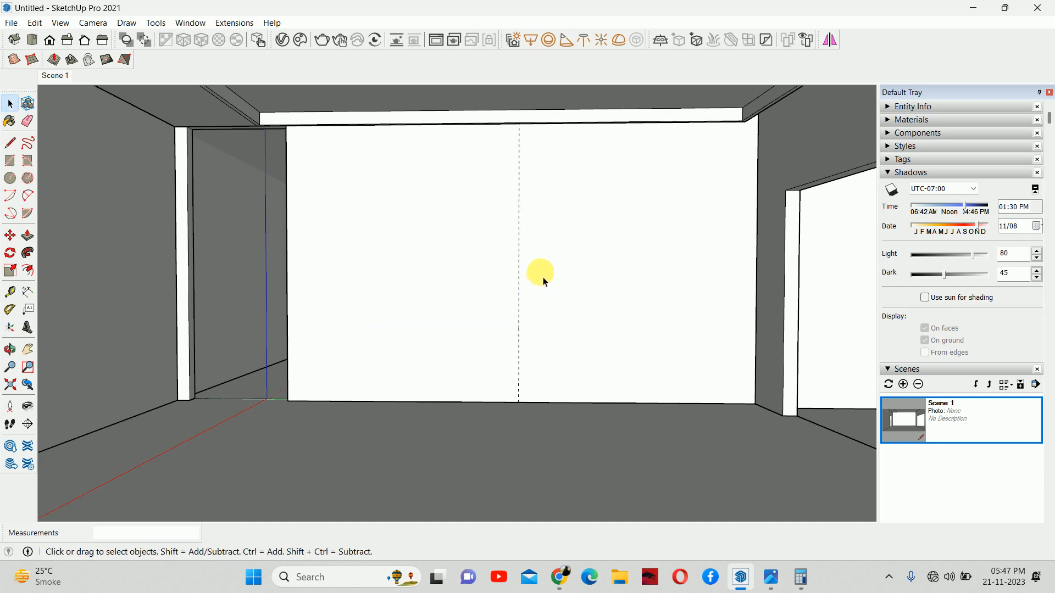
- Check the TV unit in the reference image and add vertical guides 750 mm in from both side edges of the wall
left_click(772, 579)
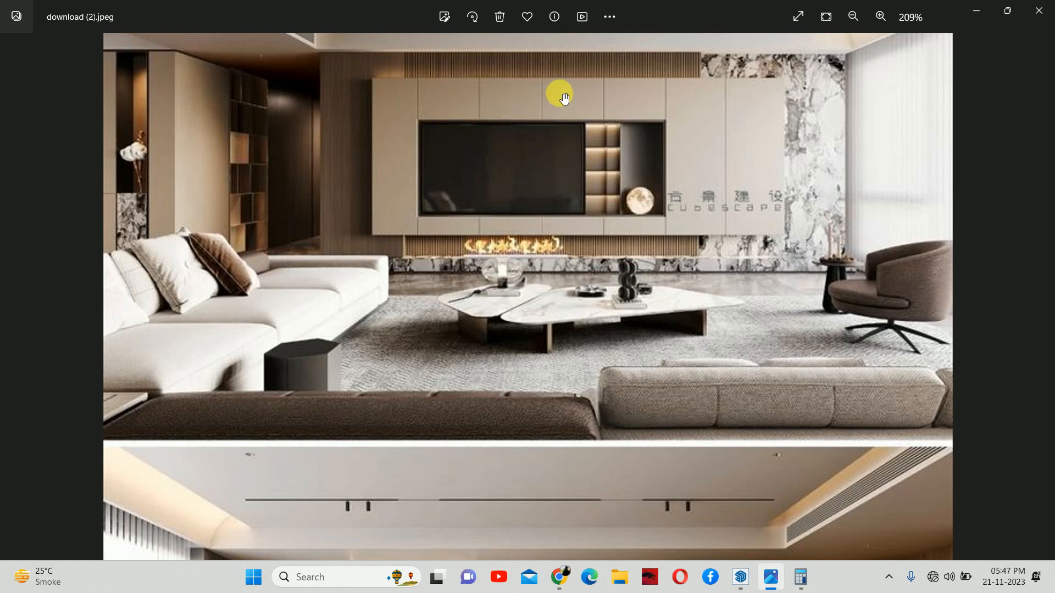
left_click(976, 10)
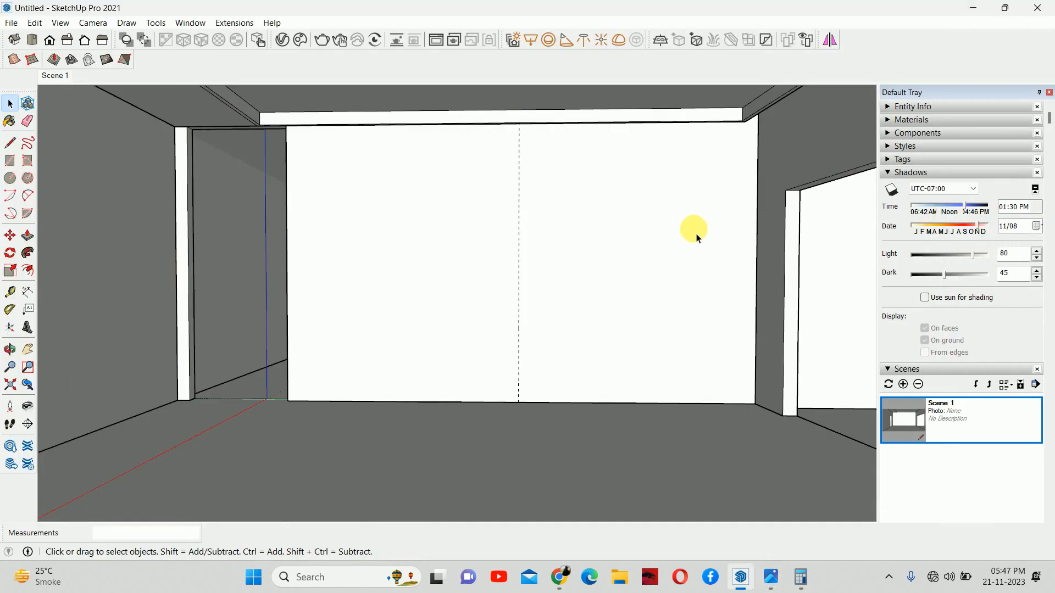
key("t")
left_click(757, 251)
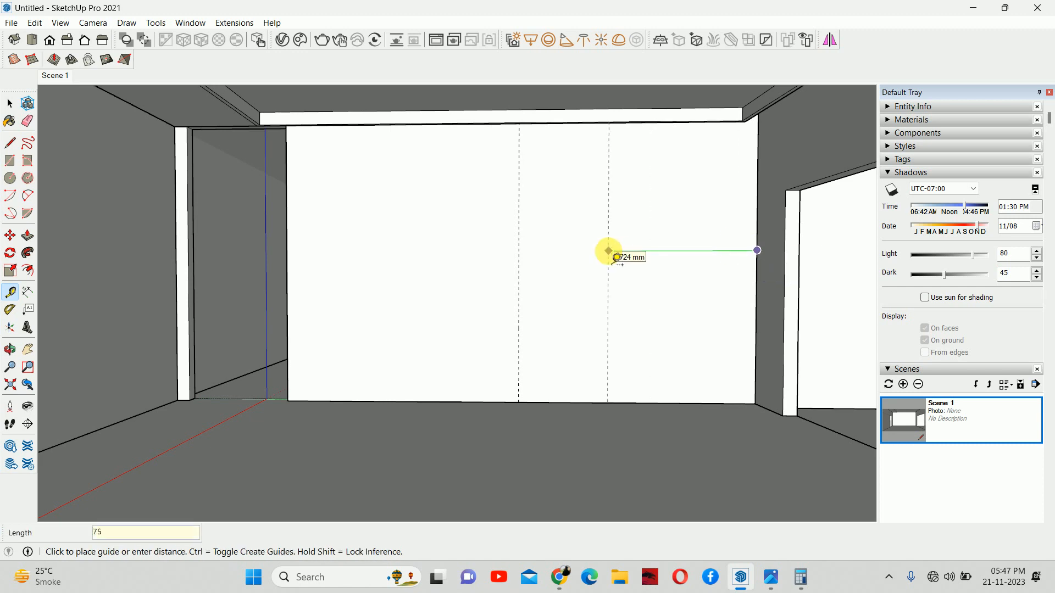
key("Return")
left_click(286, 229)
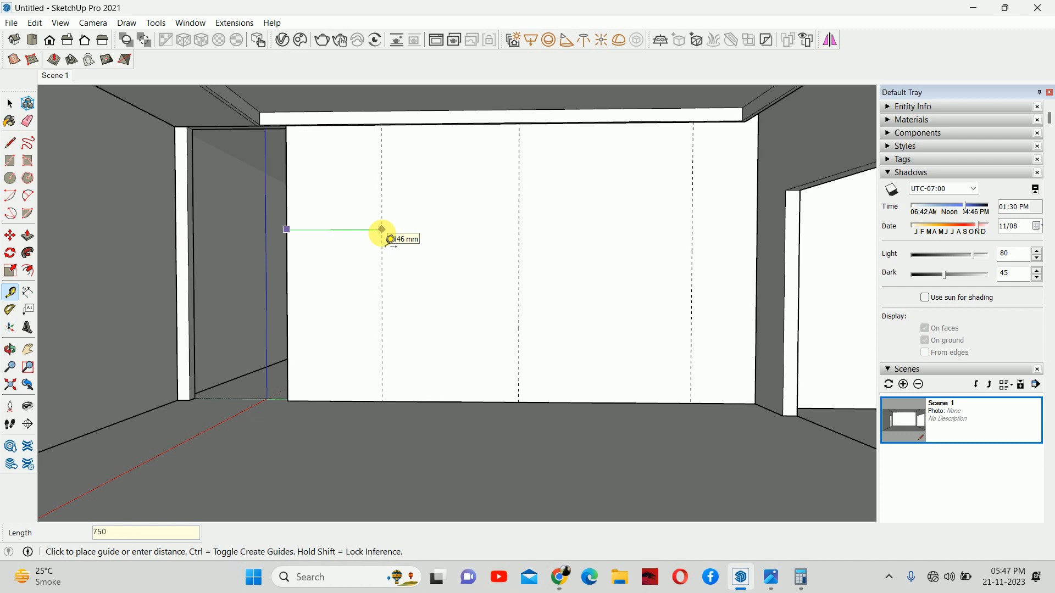
type("750")
key("Return")
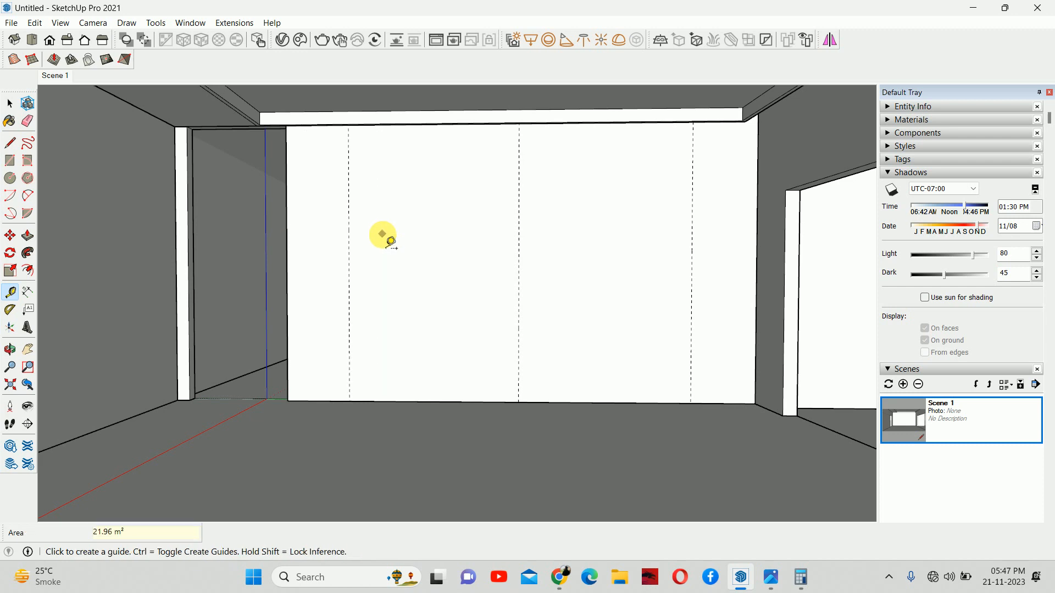
- Compare the outer vertical guides on the wall with the TV unit and its base in the reference image
left_click(772, 577)
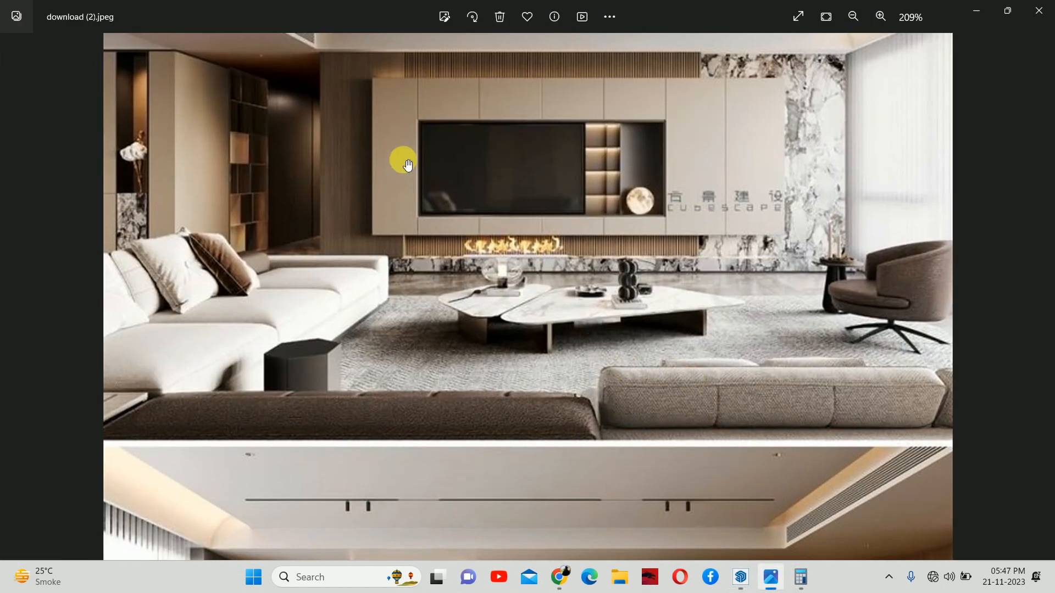
left_click(976, 11)
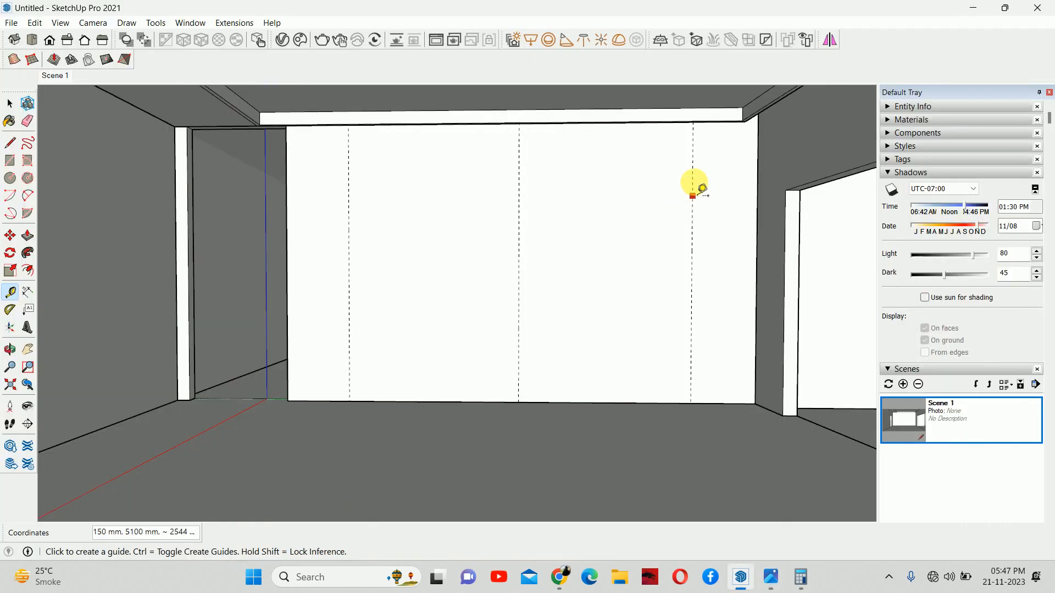
left_click(692, 181)
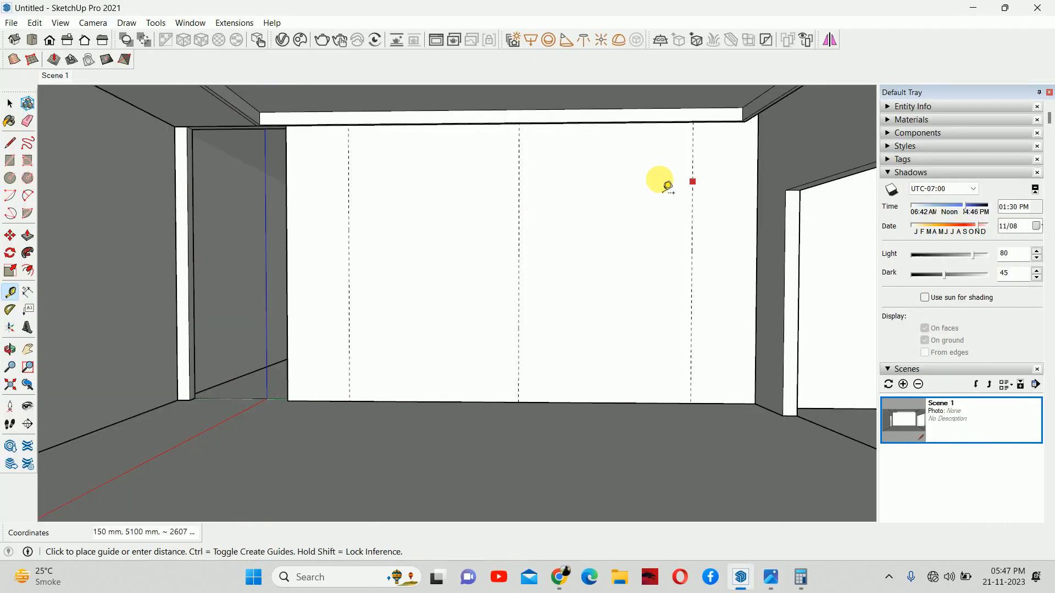
left_click(359, 187)
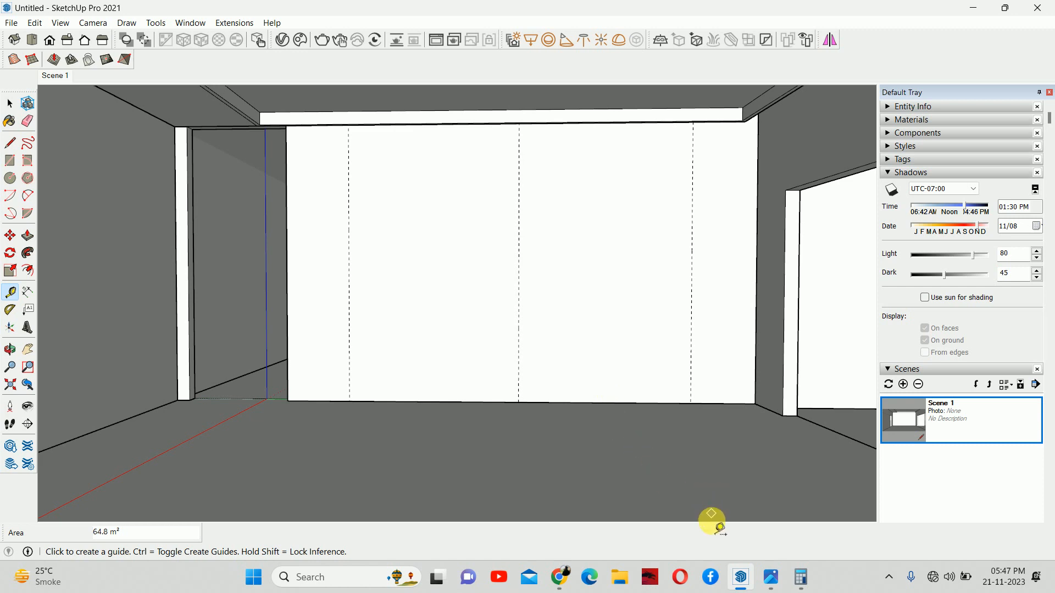
left_click(771, 577)
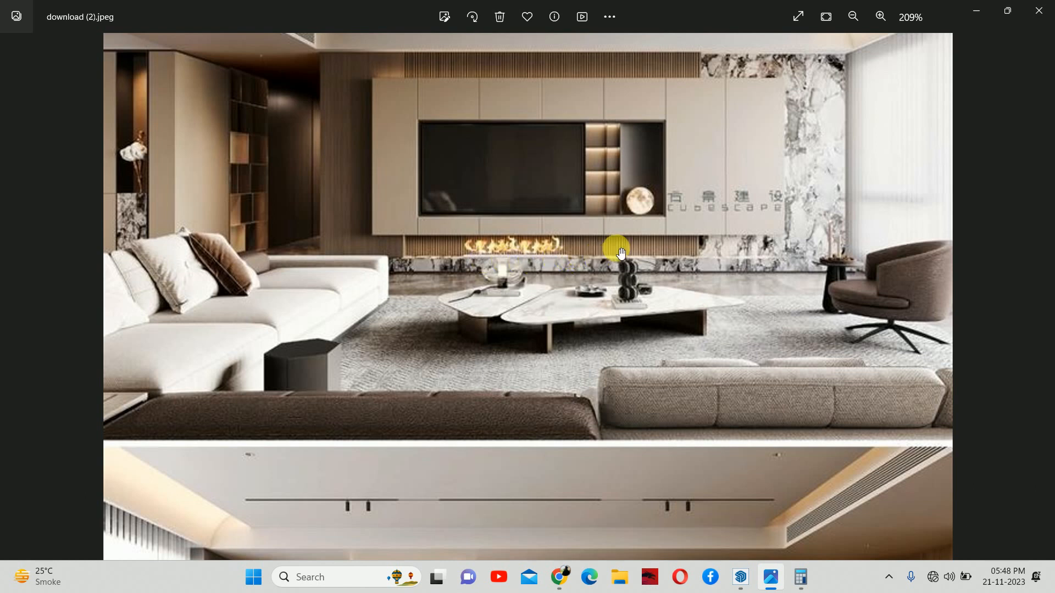
left_click(976, 10)
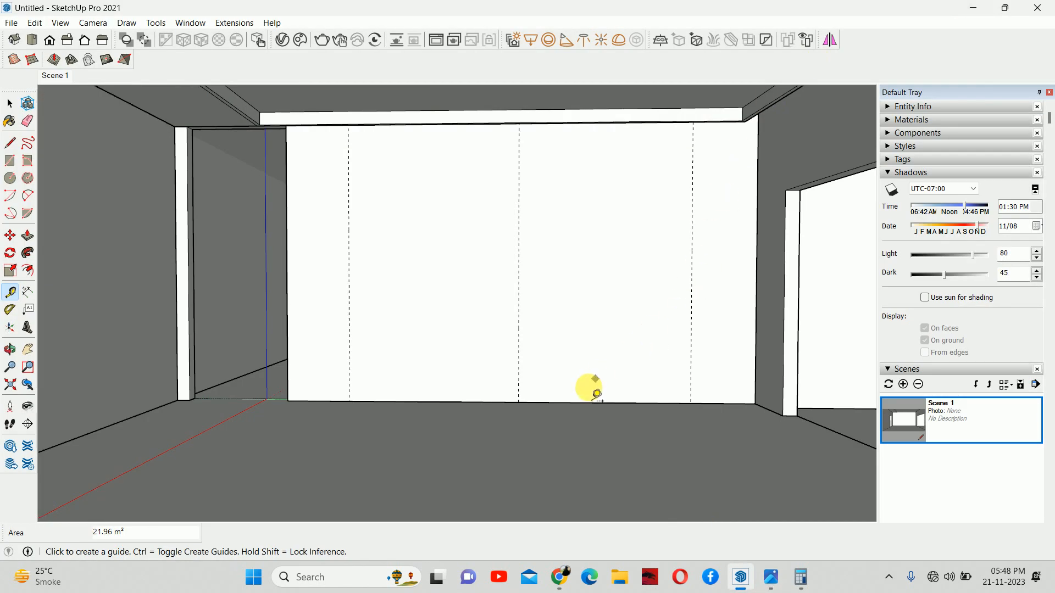
- Place a horizontal guide 150 mm above the bottom edge of the TV wall and inspect the area up close
left_click(589, 401)
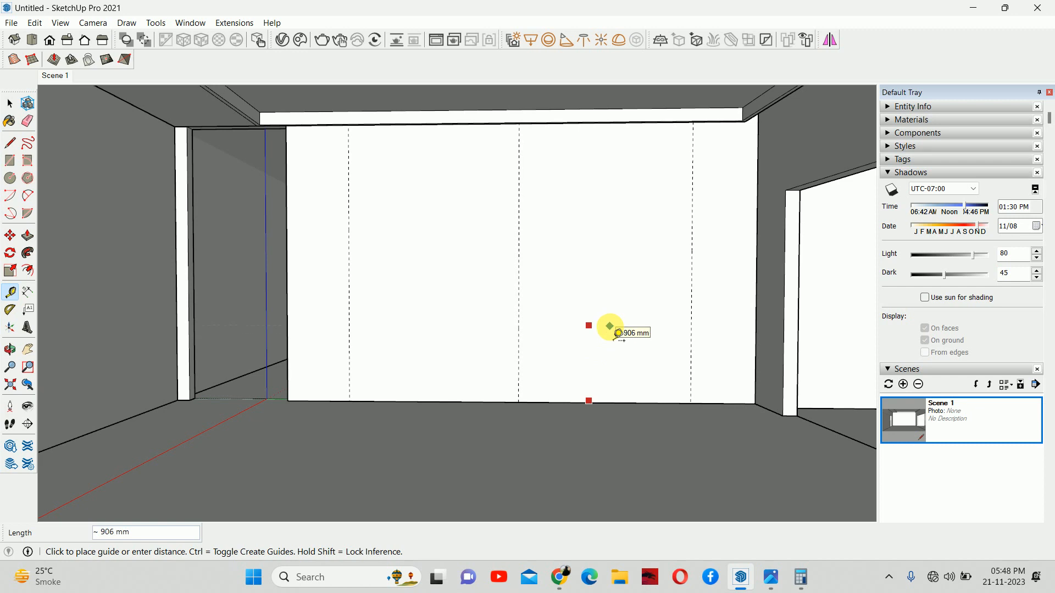
type("150")
key("Return")
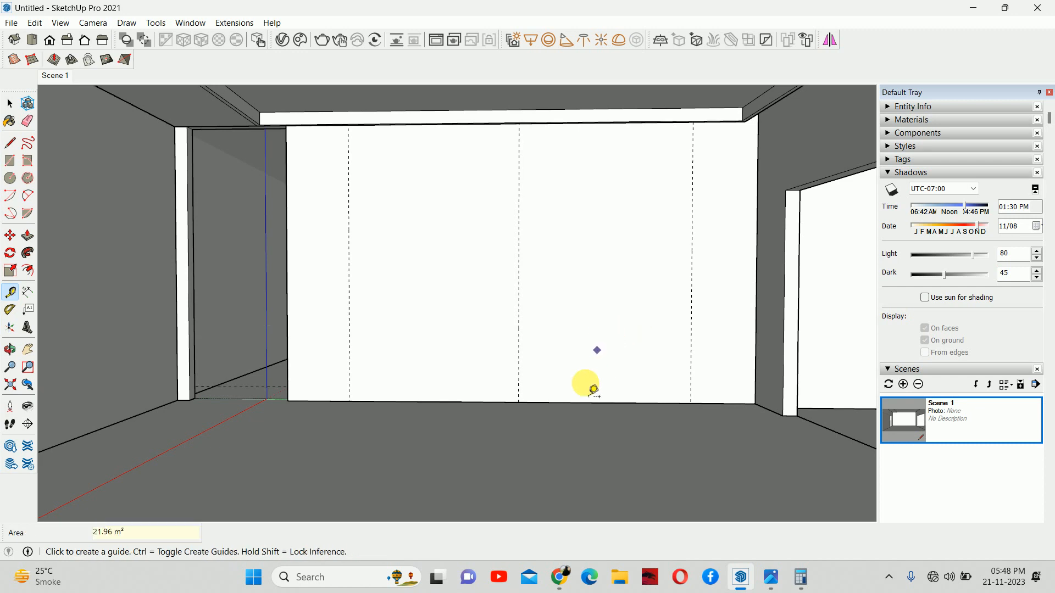
scroll(581, 406, "up", 3)
scroll(581, 408, "up", 2)
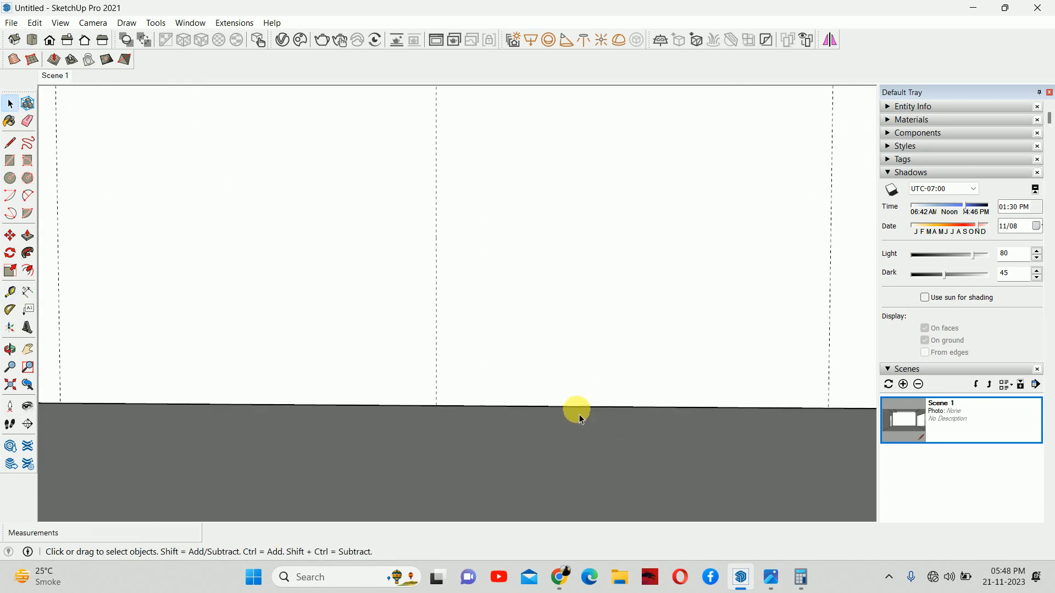
- Place a horizontal guide 150 mm above the bottom edge of the TV wall
left_click(591, 407)
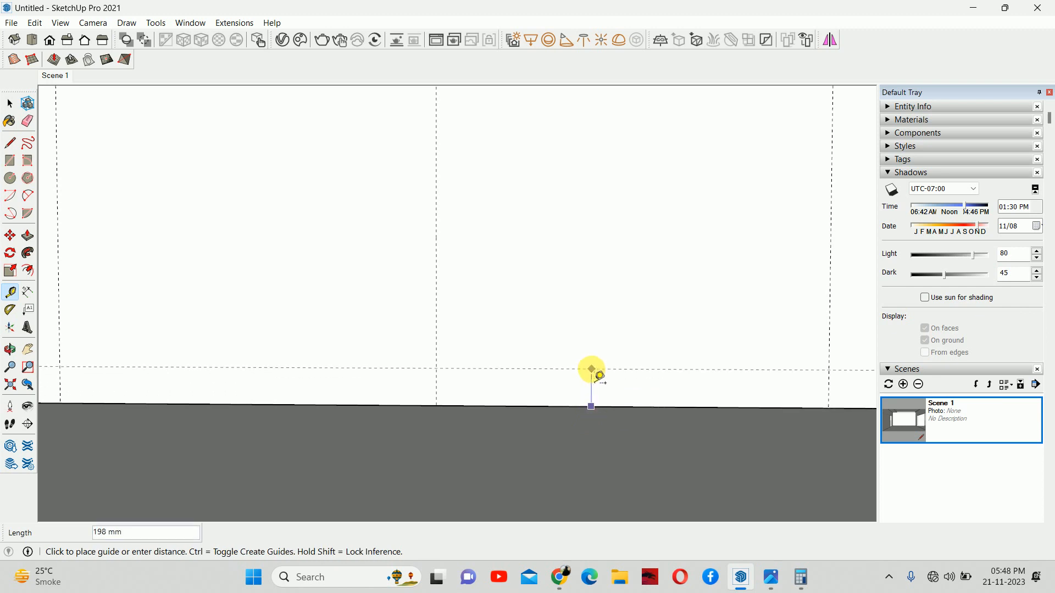
left_click(592, 370)
scroll(587, 352, "down", 5)
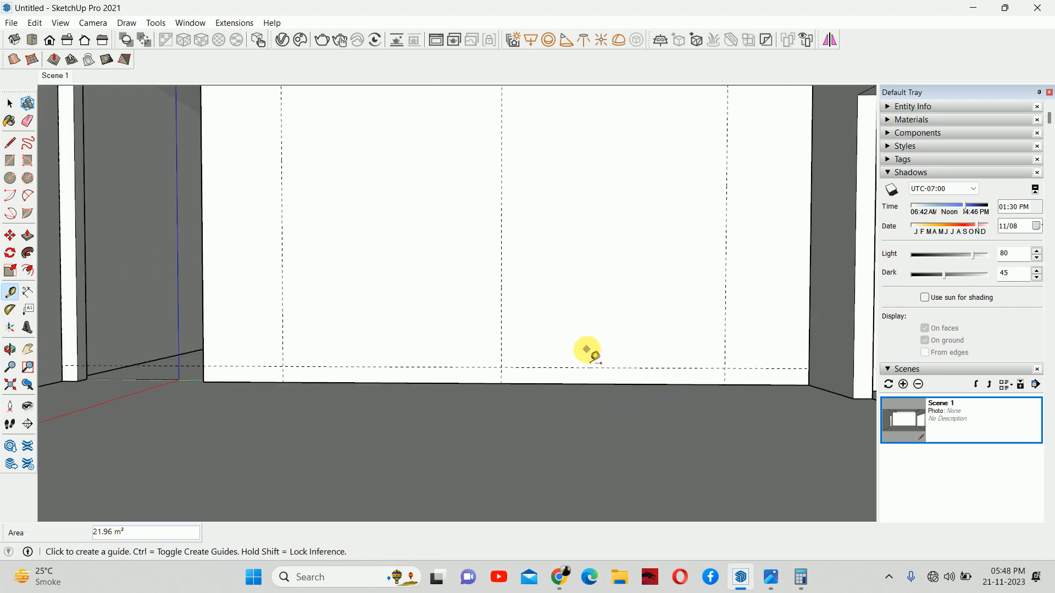
- Check the base of the TV unit in the reference image and close both Calculator windows
left_click(770, 577)
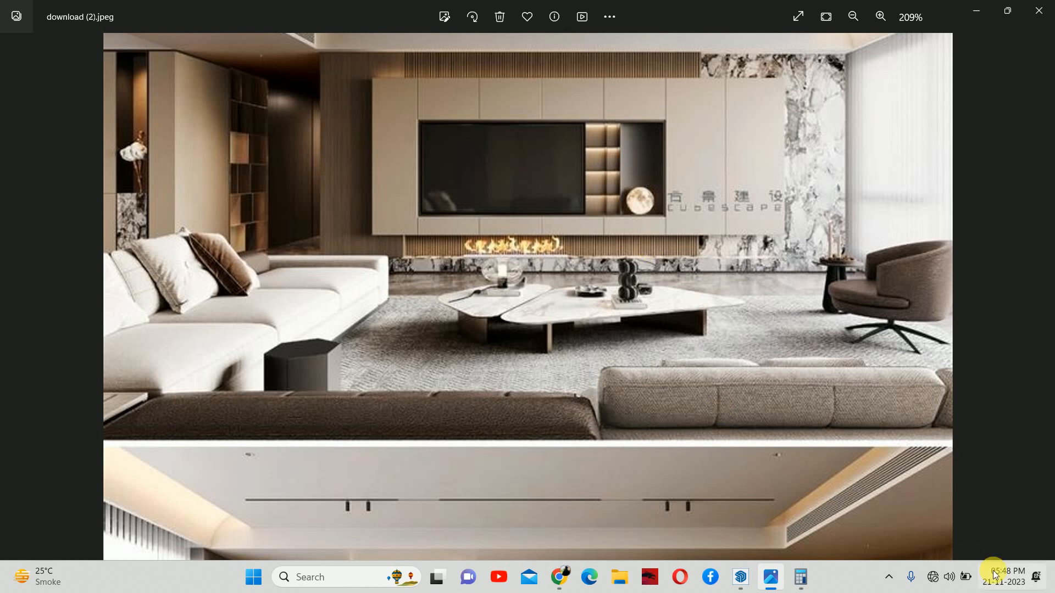
mouse_move(799, 582)
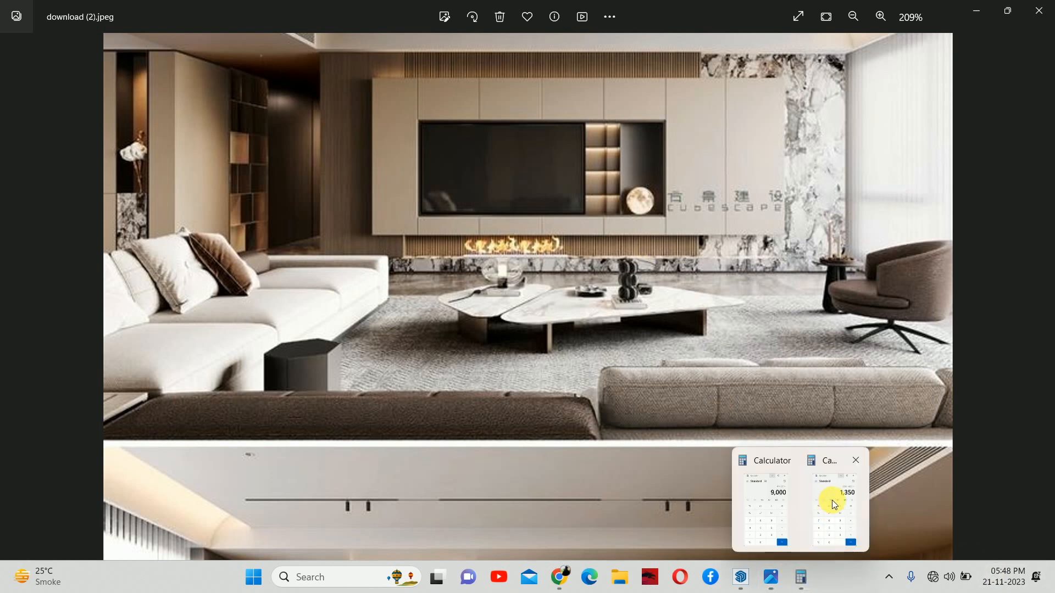
left_click(855, 460)
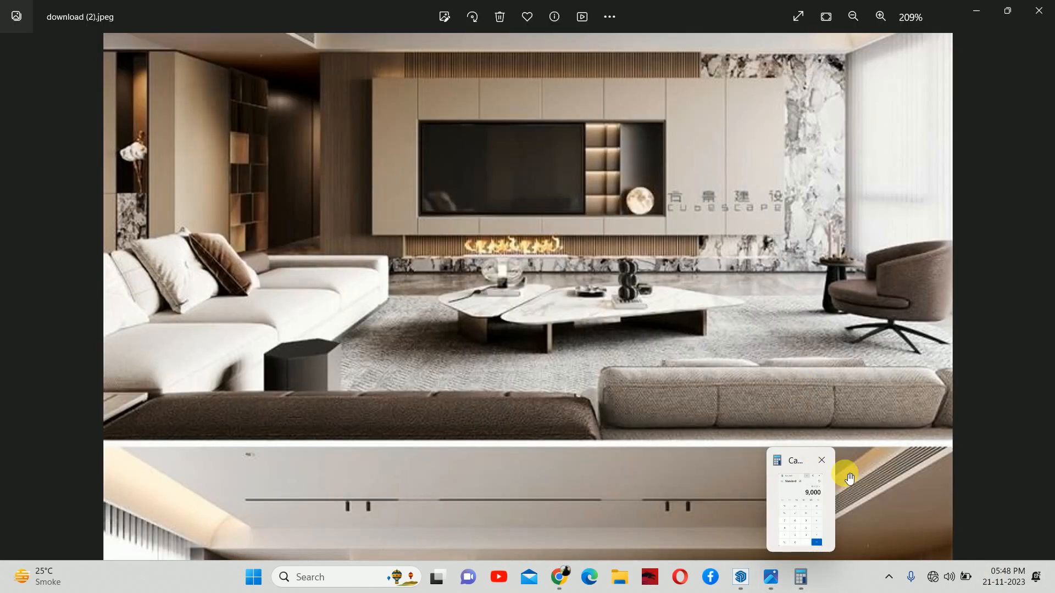
left_click(976, 10)
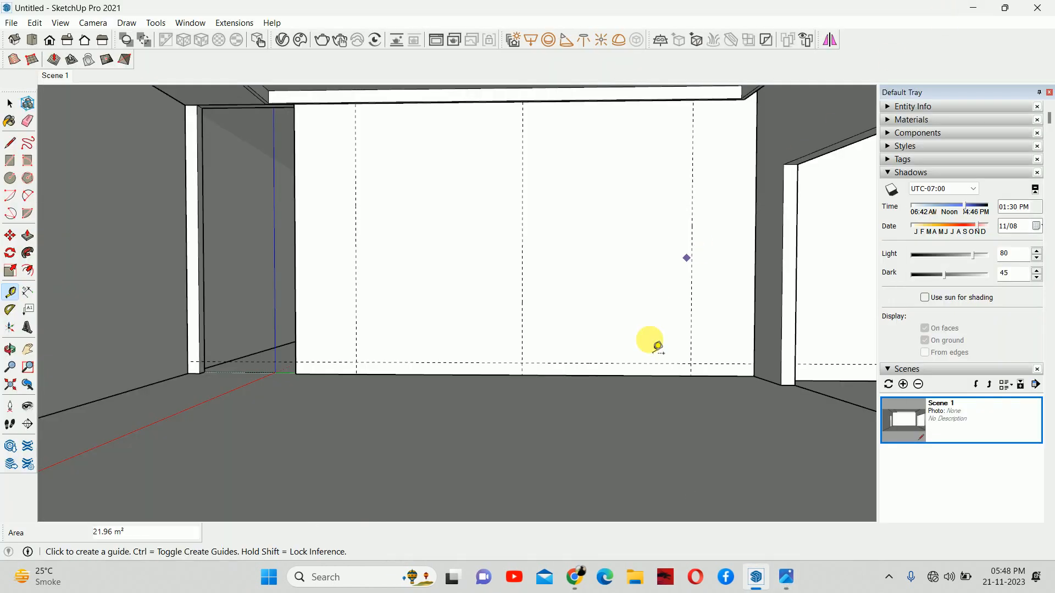
- Add a second horizontal guide 200 mm above the first one and measure its height from the wall's bottom edge
left_click(615, 362)
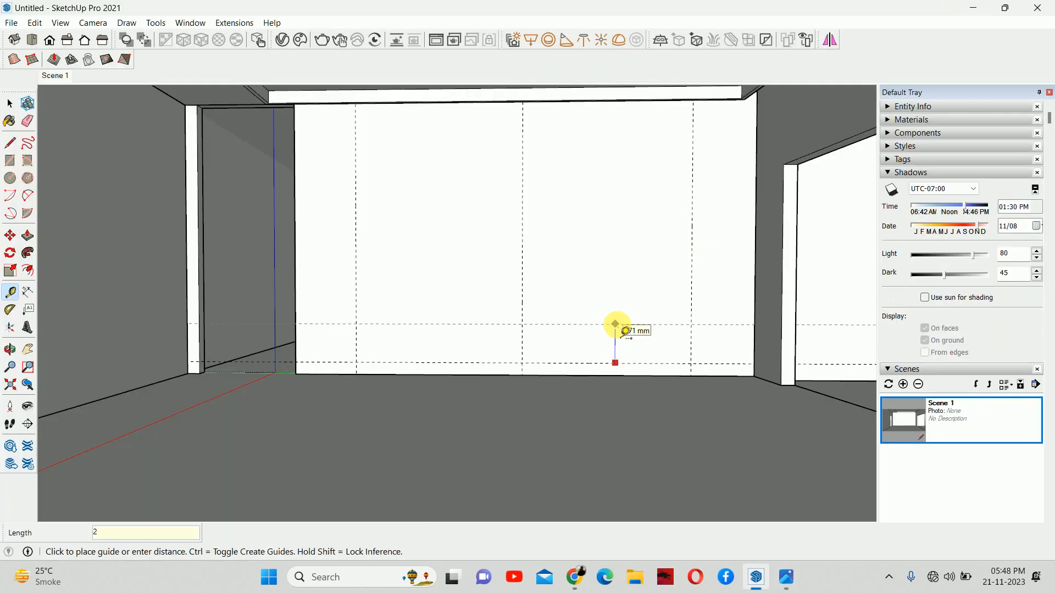
type("200")
key("Return")
scroll(621, 341, "up", 2)
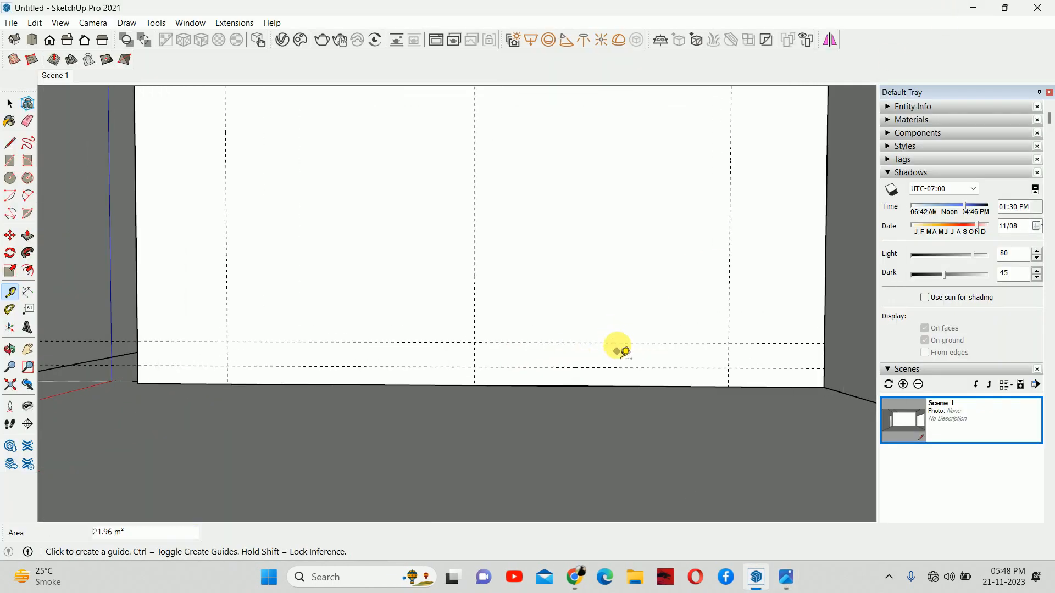
left_click(617, 343)
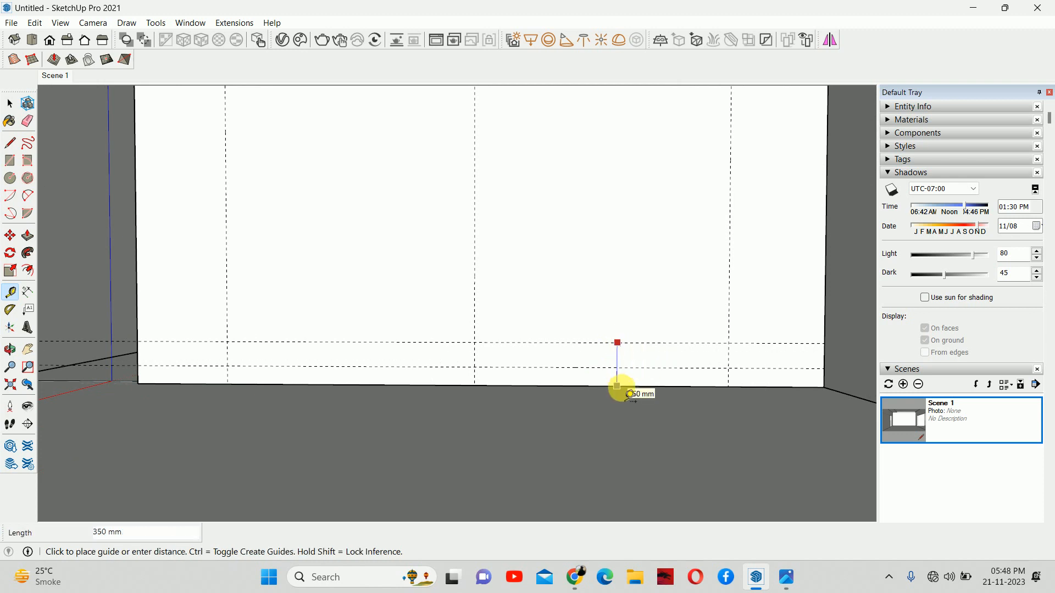
key("space")
- Check the TV unit's height in the reference image and place a horizontal guide 2400 mm above the wall's bottom edge
scroll(626, 362, "down", 3)
scroll(546, 358, "up", 5)
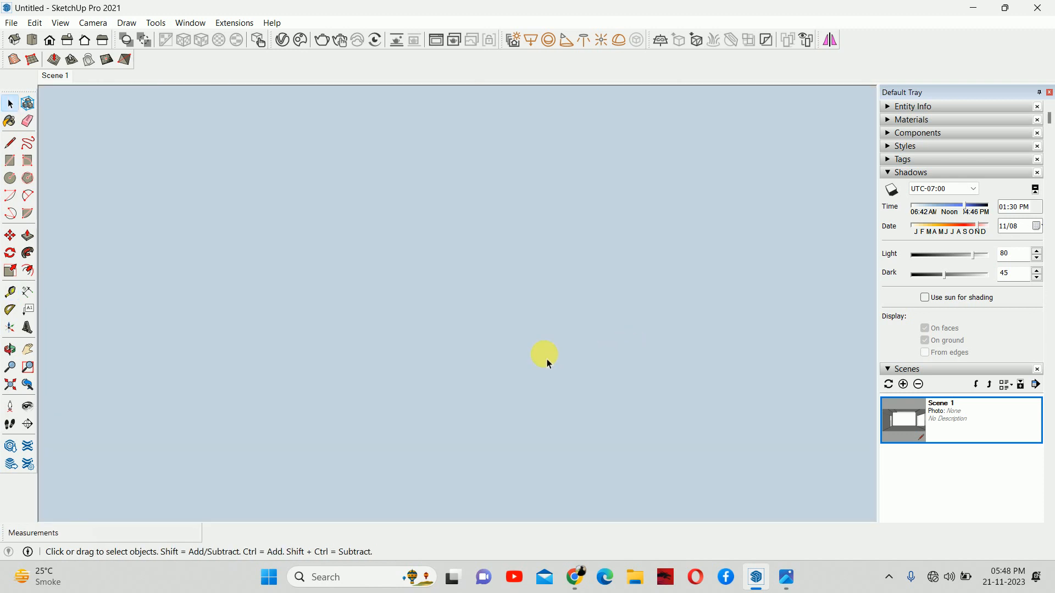
left_click(28, 385)
middle_click_drag(476, 354, 529, 443)
left_click(787, 574)
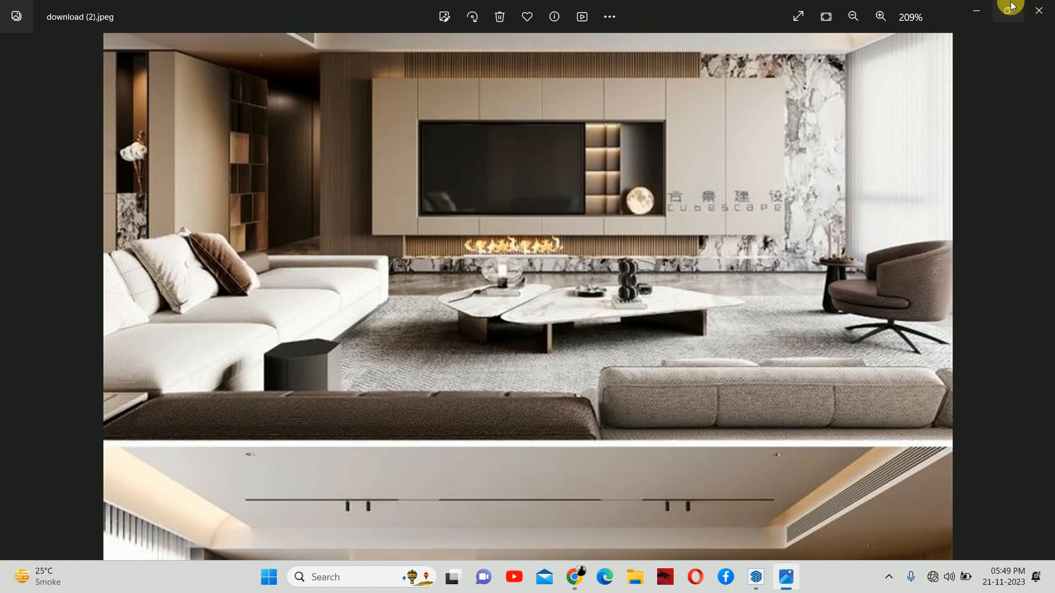
left_click(979, 11)
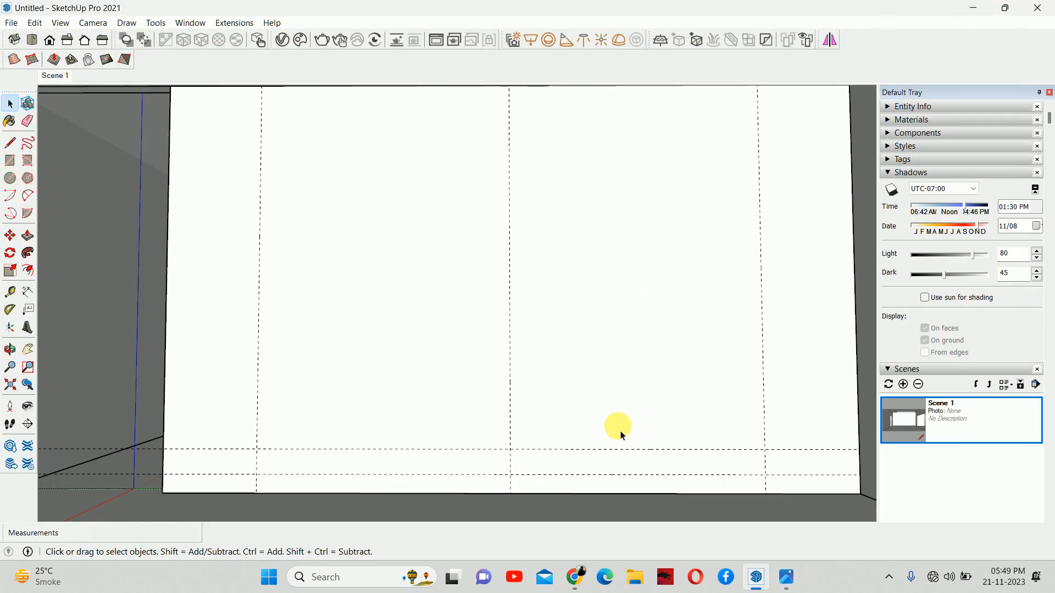
key("t")
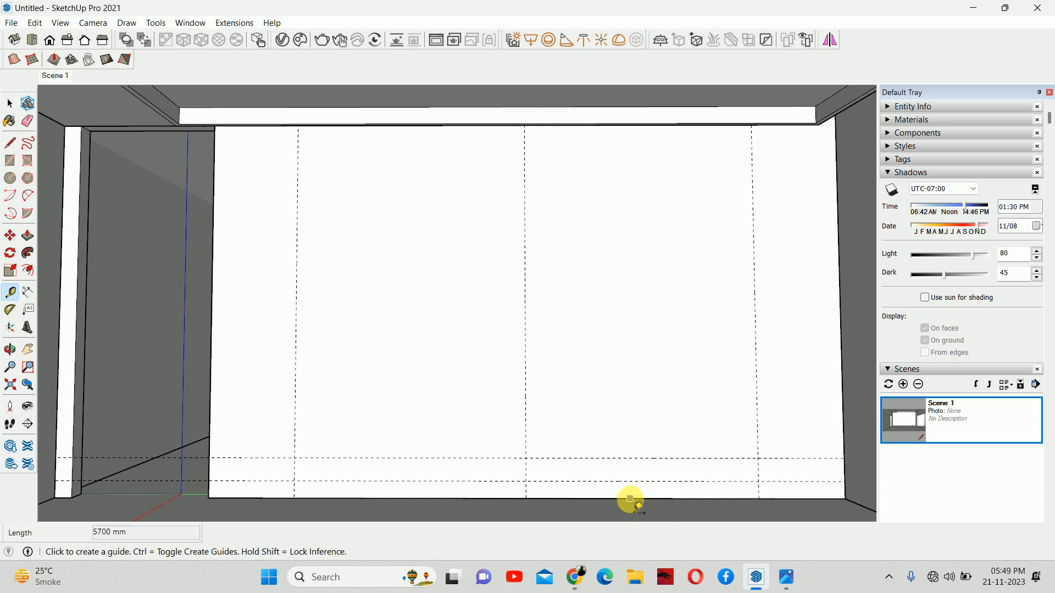
left_click(627, 499)
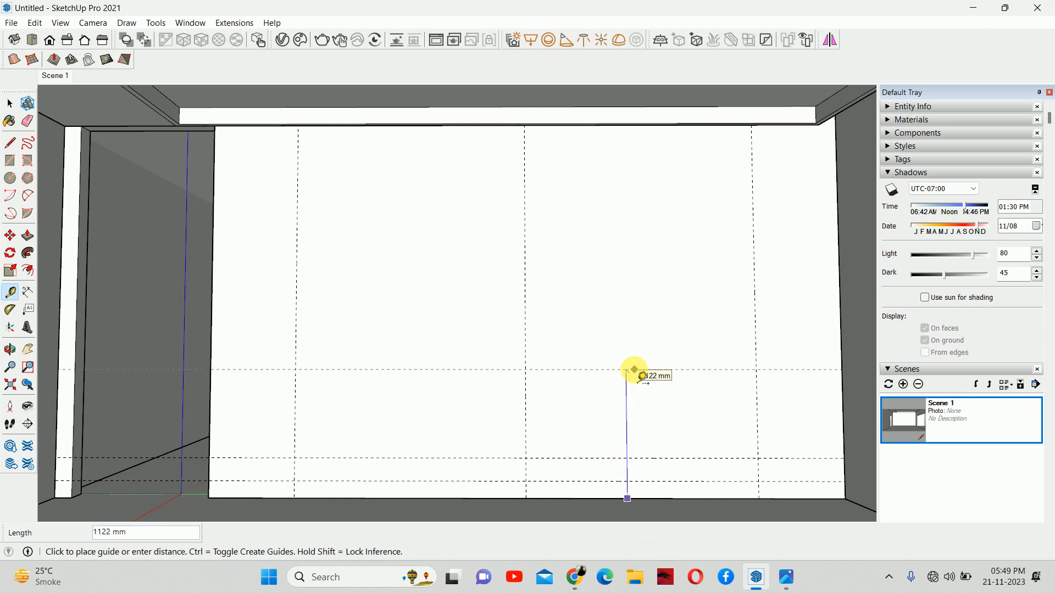
key("Return")
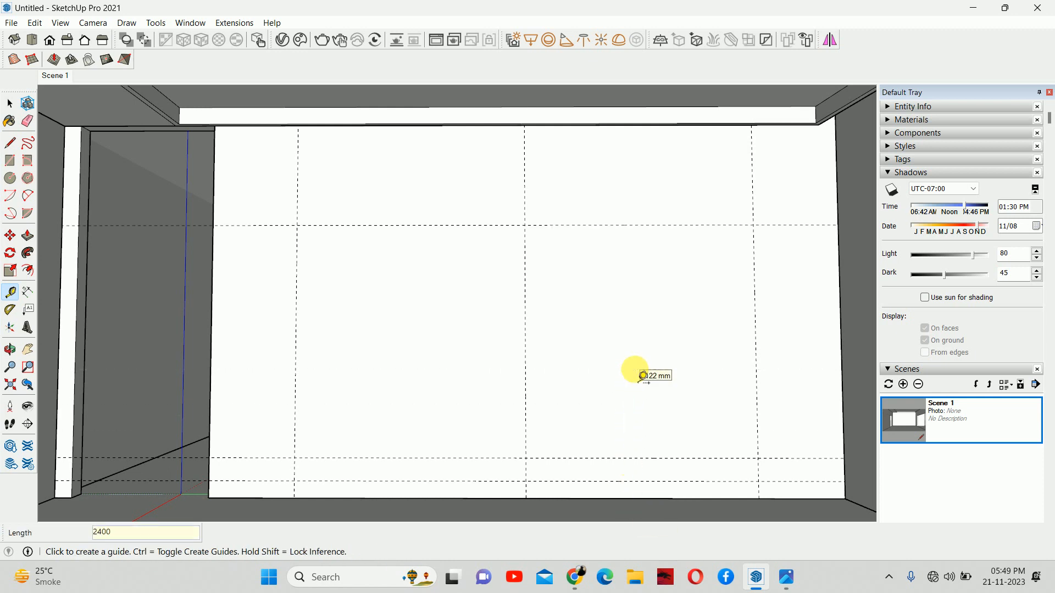
scroll(806, 261, "down", 3)
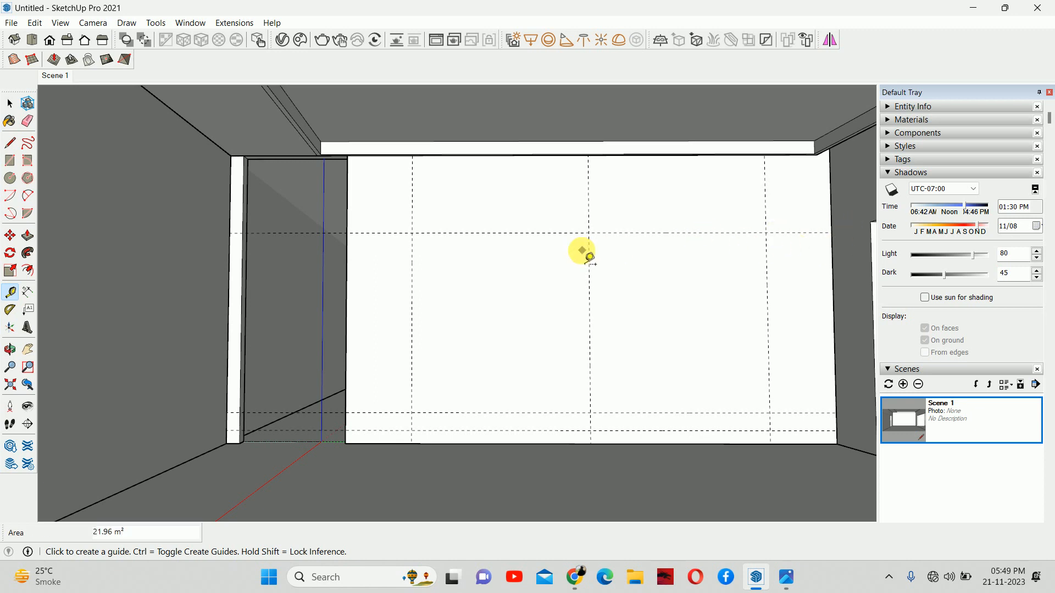
- Draw a 4050 x 2050 mm rectangle between the outer vertical guides, from the 2400 mm guide to the second low guide, and measure its height
key("r")
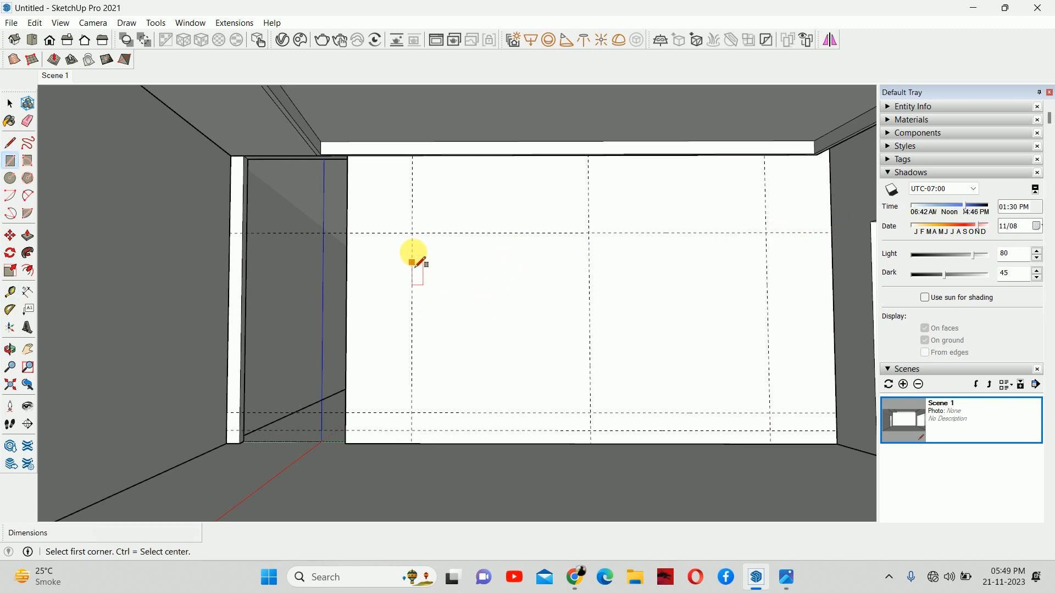
left_click(412, 233)
left_click(769, 413)
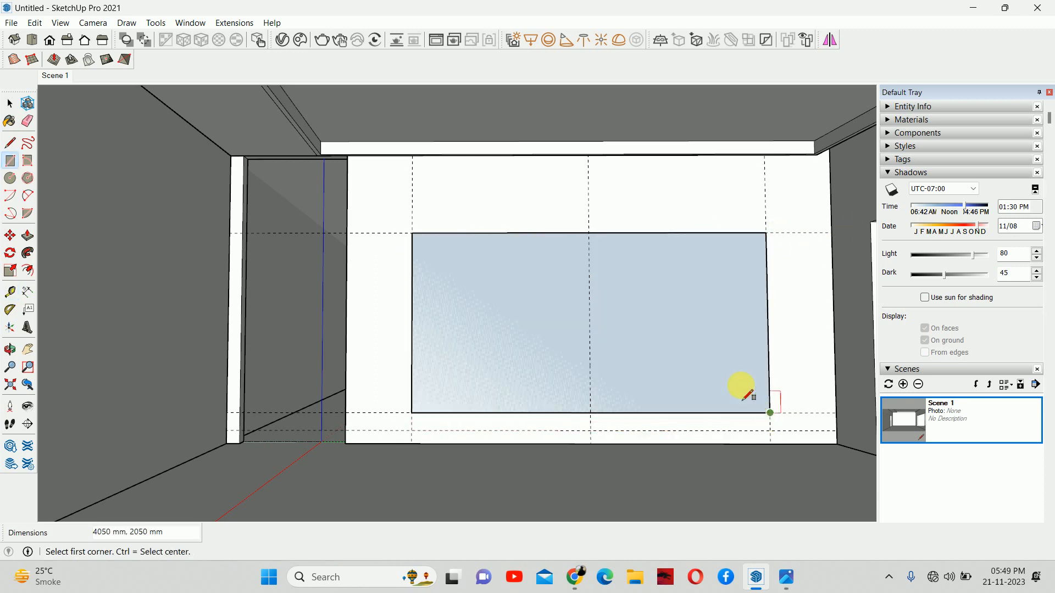
key("space")
key("t")
left_click(668, 233)
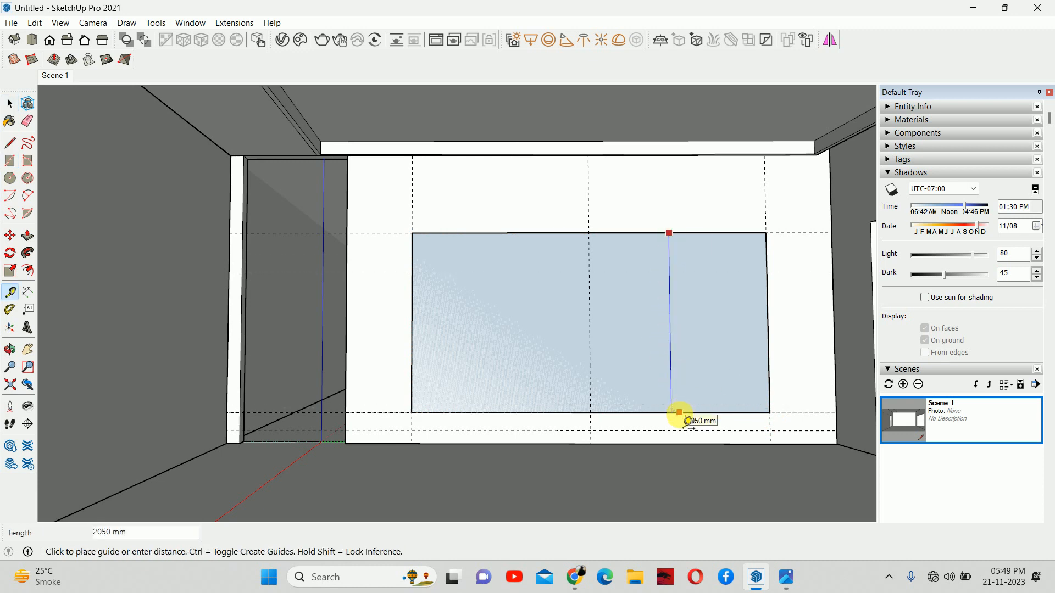
key("space")
- Move the rectangle's bottom edge up 100 mm and check the distance between its top and bottom edges
key("m")
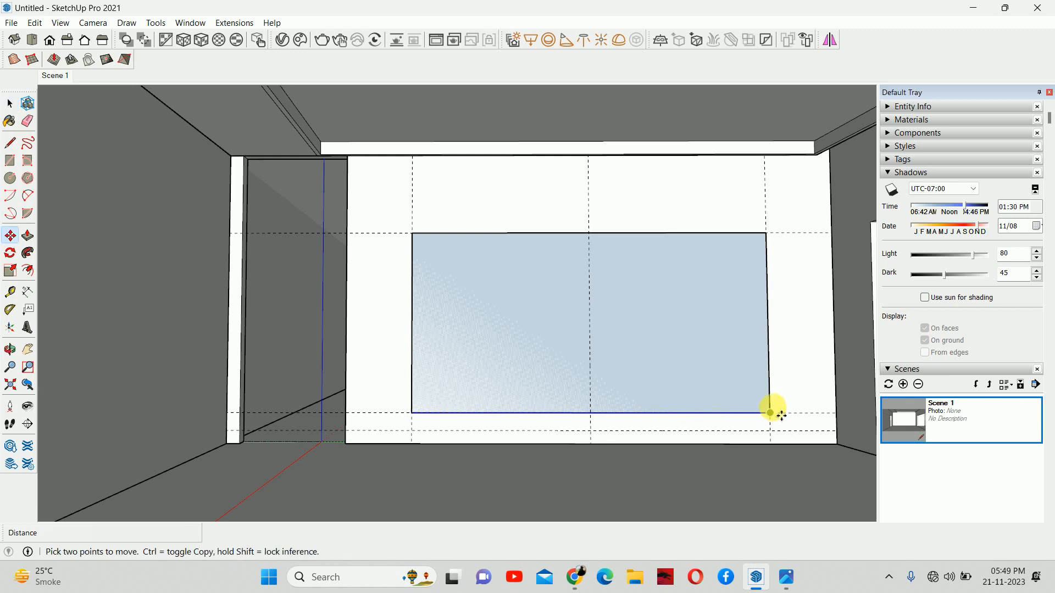
left_click(771, 413)
type("10")
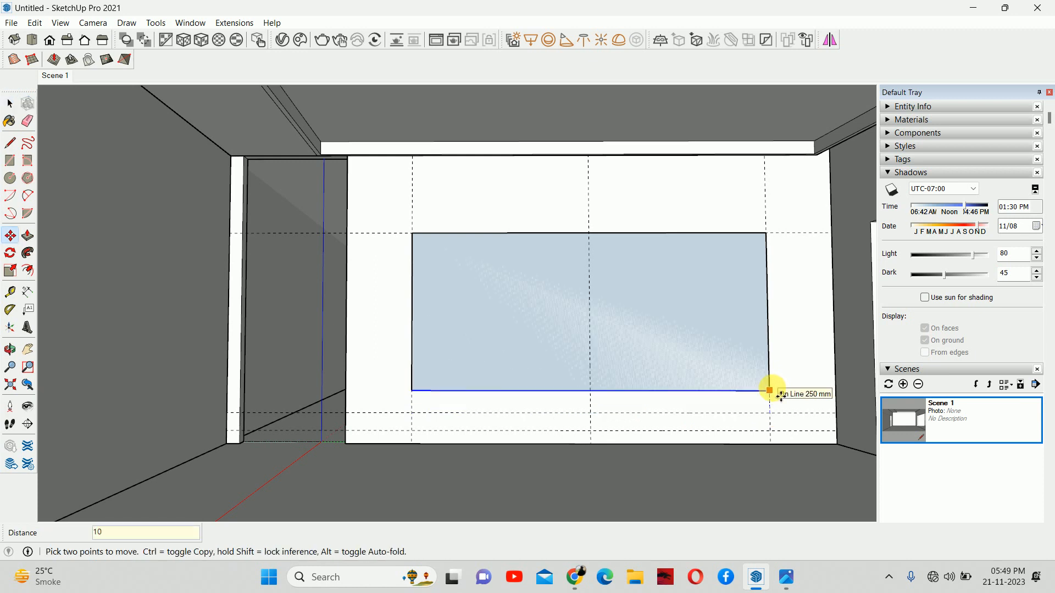
type("0")
key("Return")
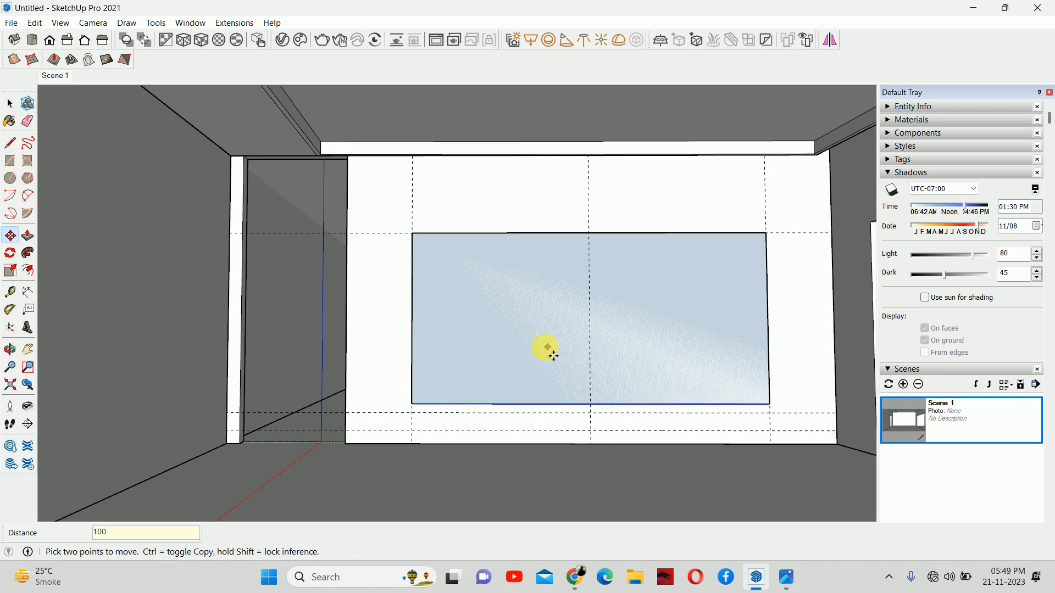
key("t")
left_click(499, 233)
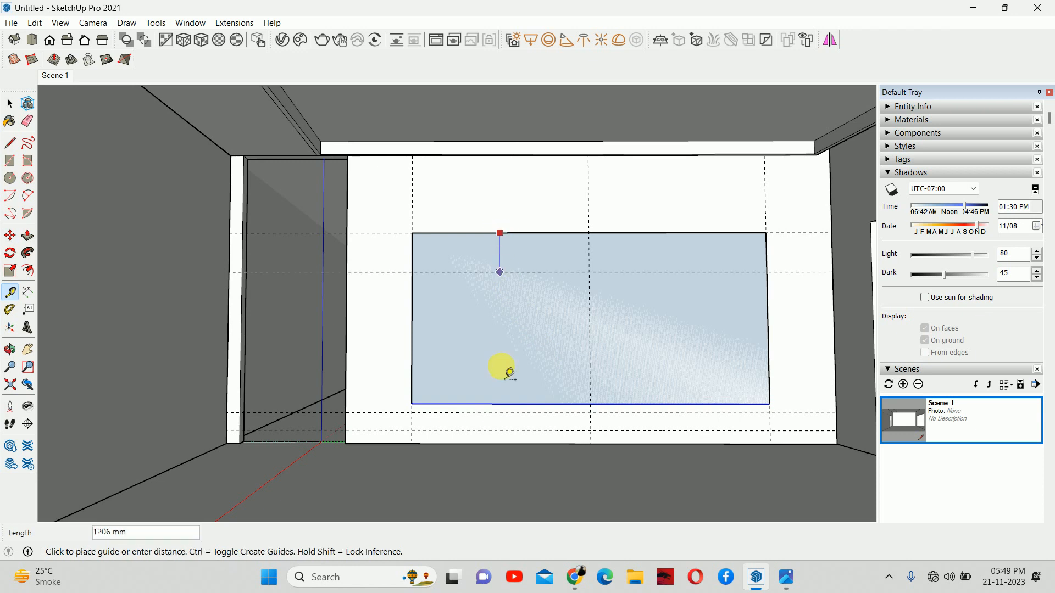
key("space")
- Make a group from the TV unit rectangle's face and edges
scroll(568, 302, "down", 1)
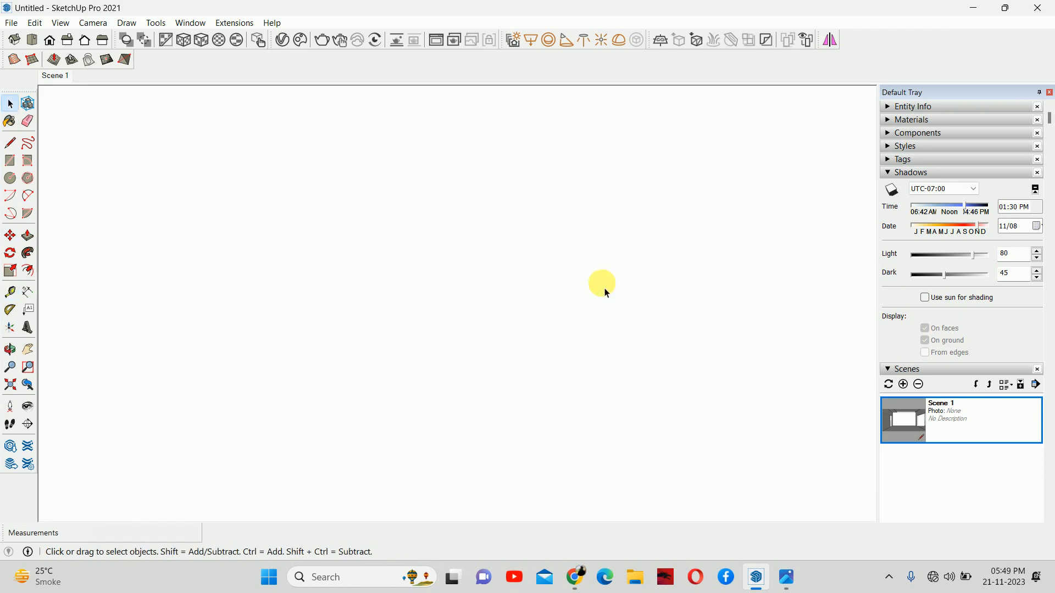
left_click(28, 385)
middle_click_drag(517, 320, 387, 309, "shift")
double_click(354, 310)
right_click(354, 309)
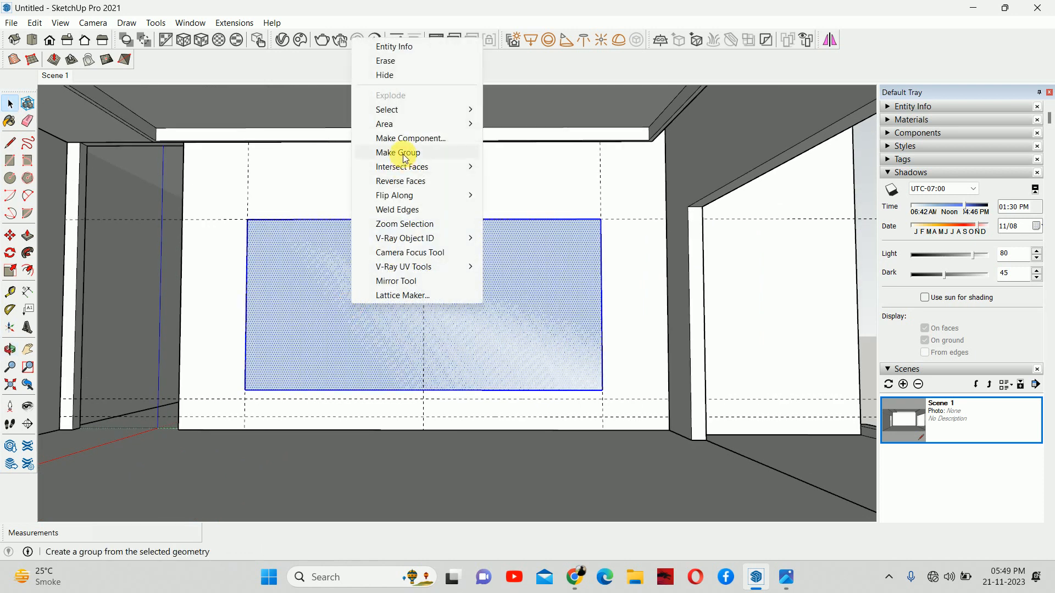
left_click(407, 148)
- Open the rectangle's group, pull its face out from the wall with Push/Pull and consult the reference image for the unit
middle_click_drag(349, 329, 314, 371)
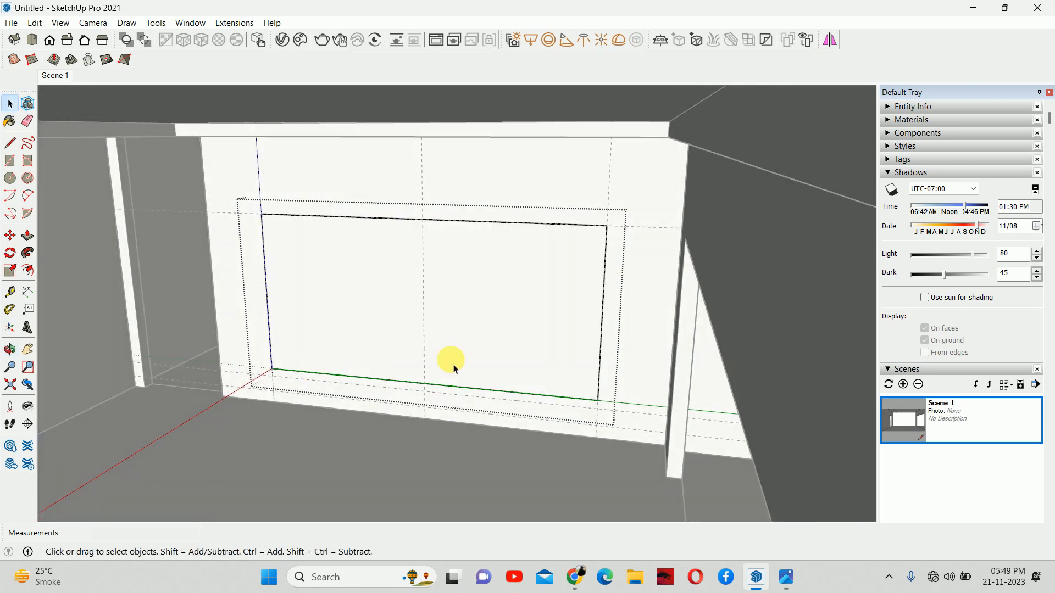
key("p")
left_click(514, 304)
left_click_drag(514, 304, 482, 353)
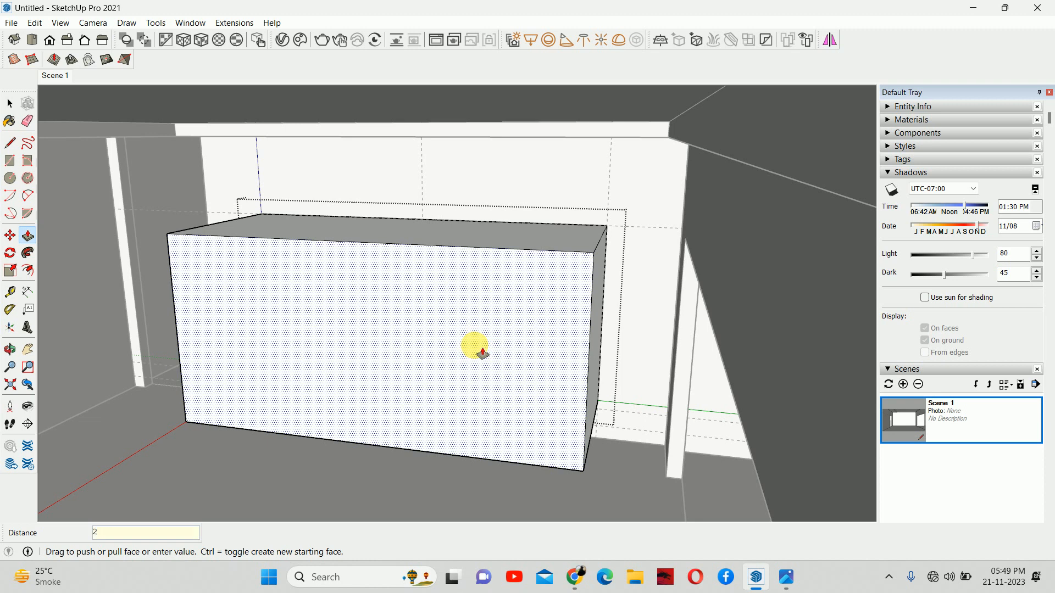
left_click(790, 580)
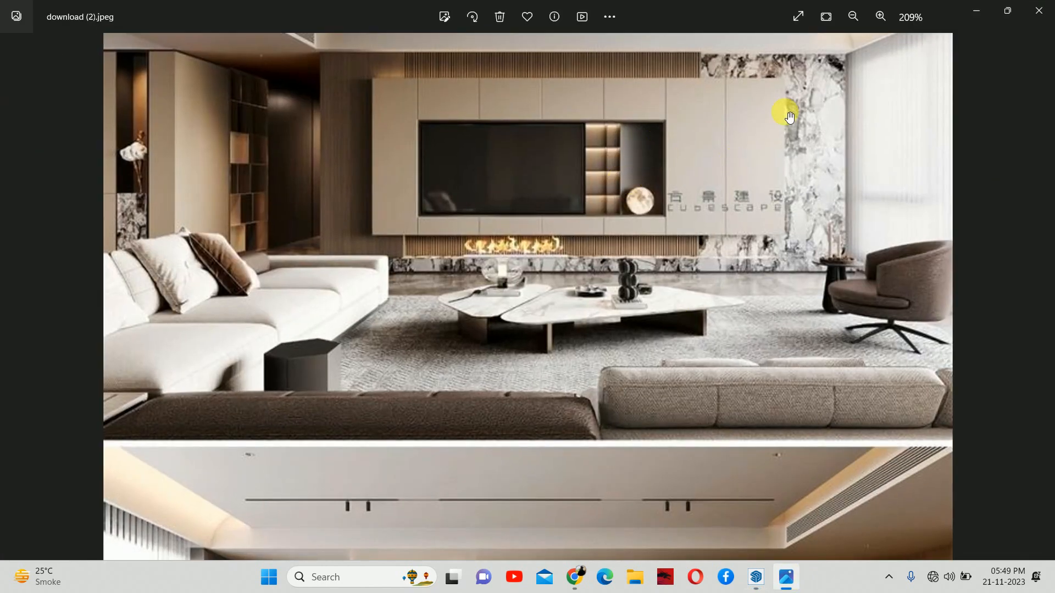
- Switch back to SketchUp and extrude the large wall panel's front face to 300 mm
left_click(974, 5)
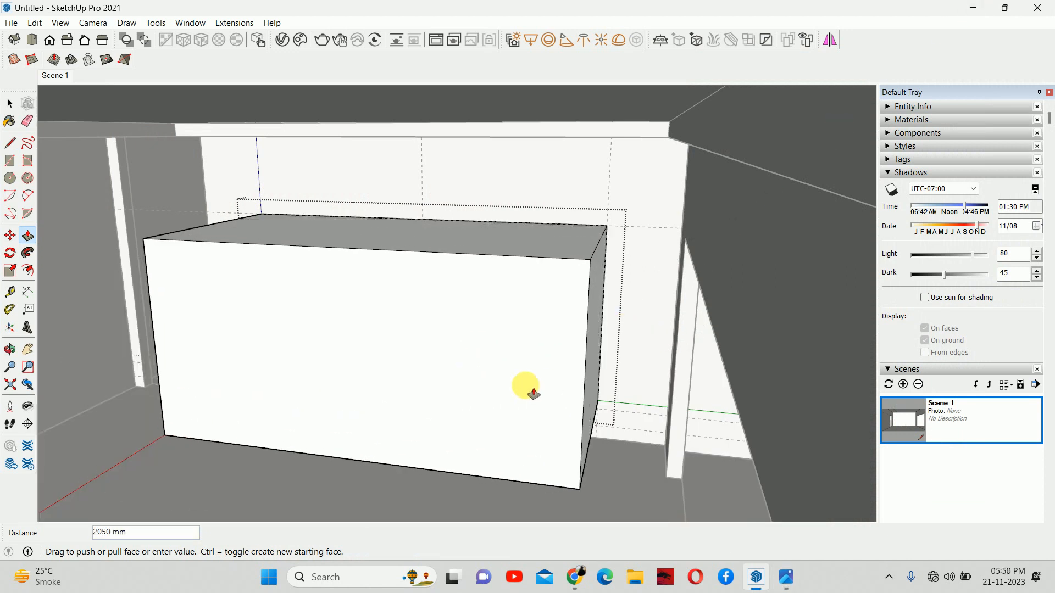
type("300")
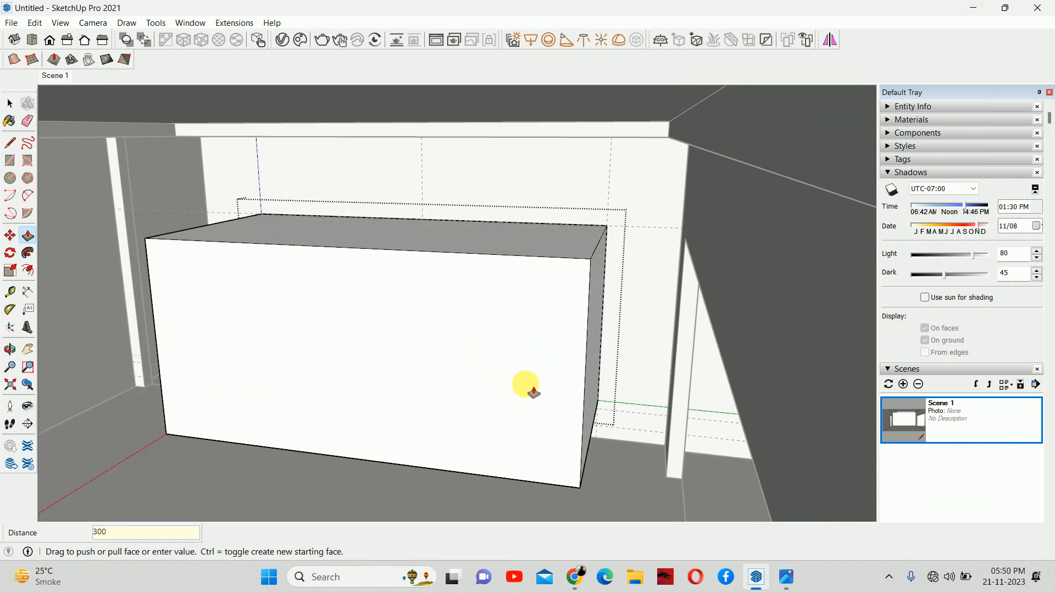
key("Return")
key("space")
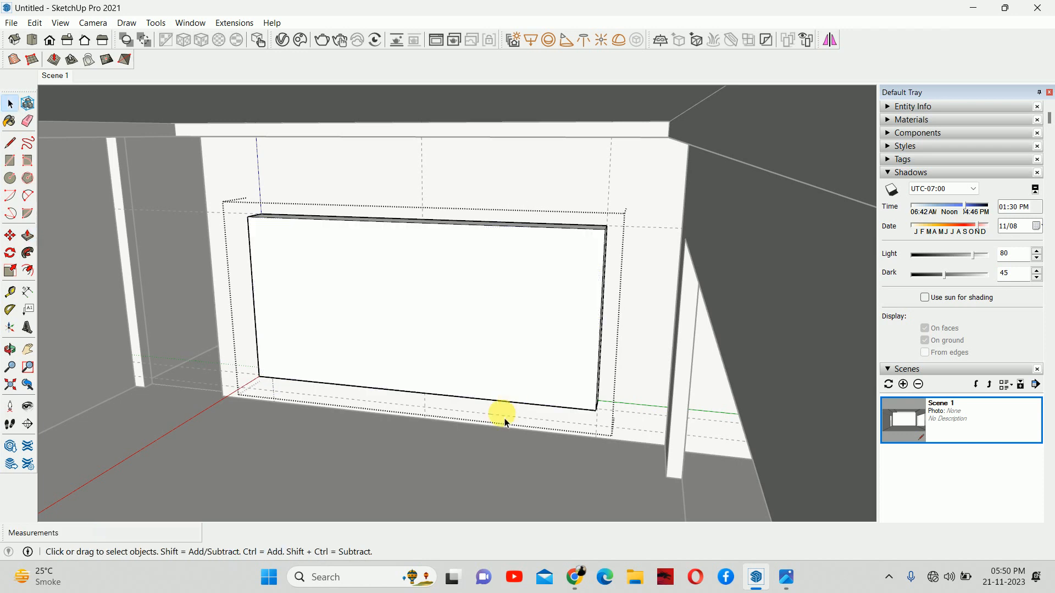
- Draw a 4050 × 150 mm rectangle at the base of the wall below the panel, following the guides
middle_click_drag(411, 428, 435, 400)
scroll(287, 414, "up", 3)
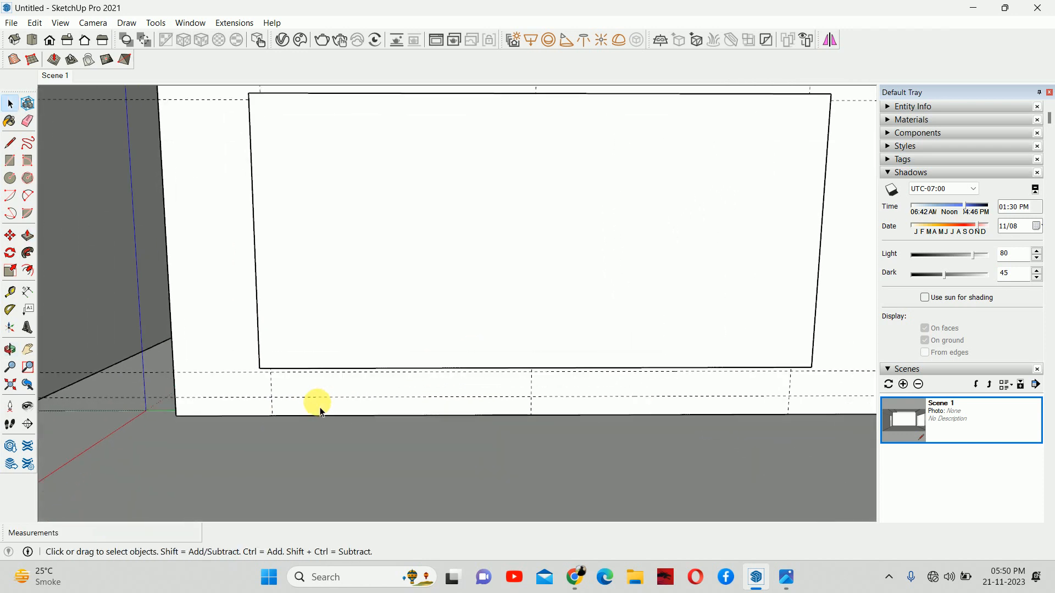
scroll(316, 406, "down", 3)
key("r")
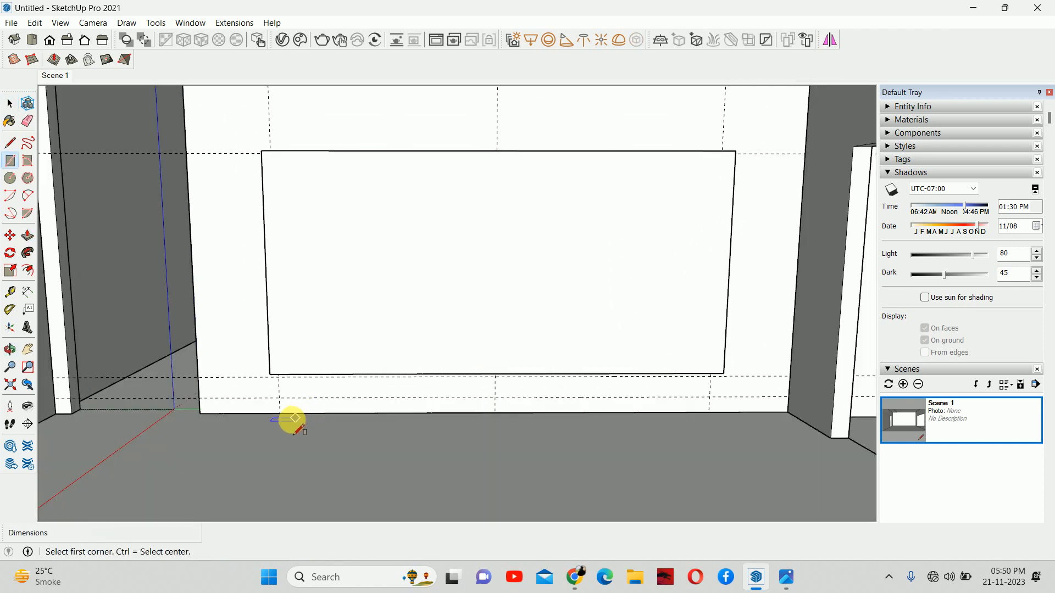
scroll(283, 415, "up", 3)
left_click(277, 414)
scroll(819, 415, "down", 1)
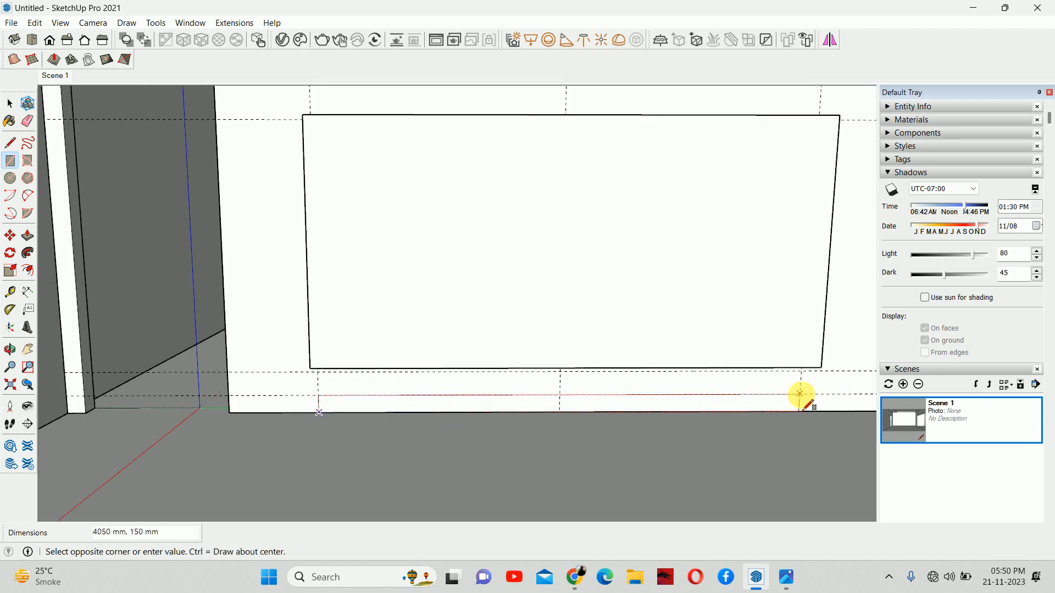
left_click(801, 395)
- Make the low base rectangle's face into a group
key("space")
left_click(766, 405)
right_click(777, 405)
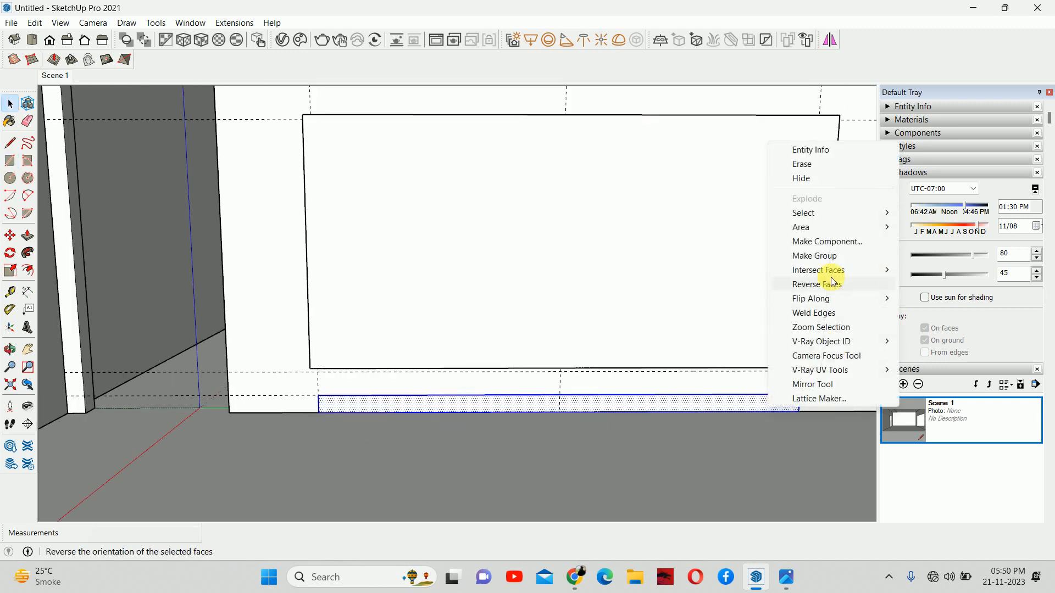
left_click(824, 254)
- Edit the base rectangle's group and extrude its front face 450 mm into a low plinth
double_click(711, 406)
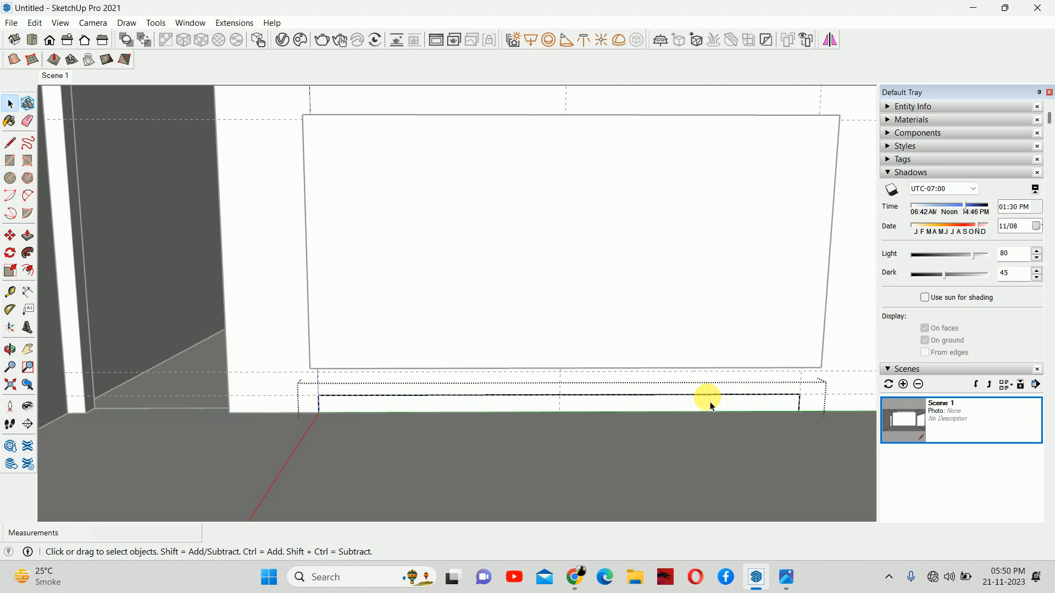
key("p")
left_click(698, 404)
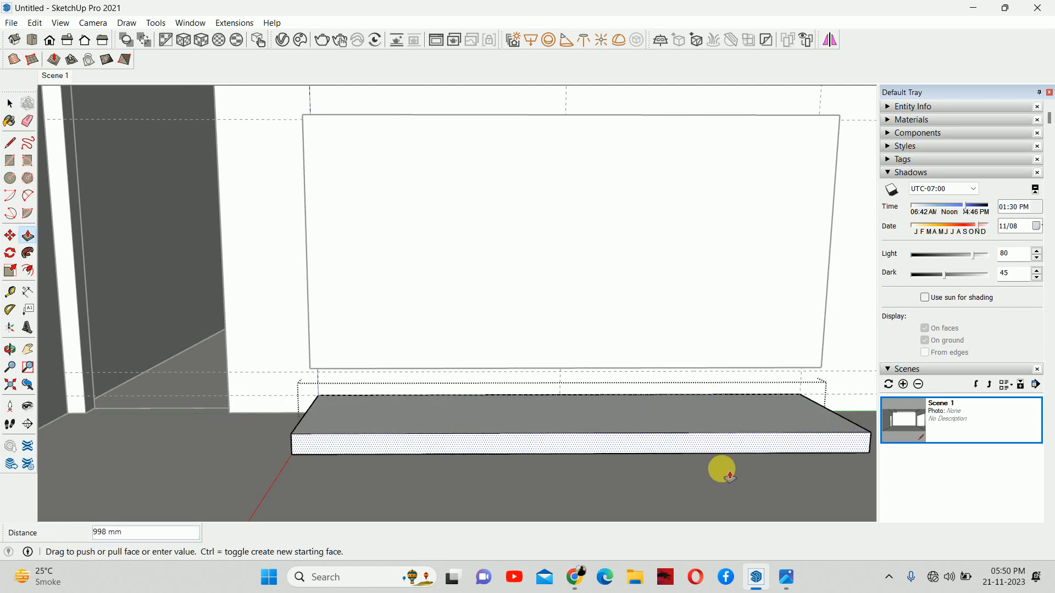
key("Return")
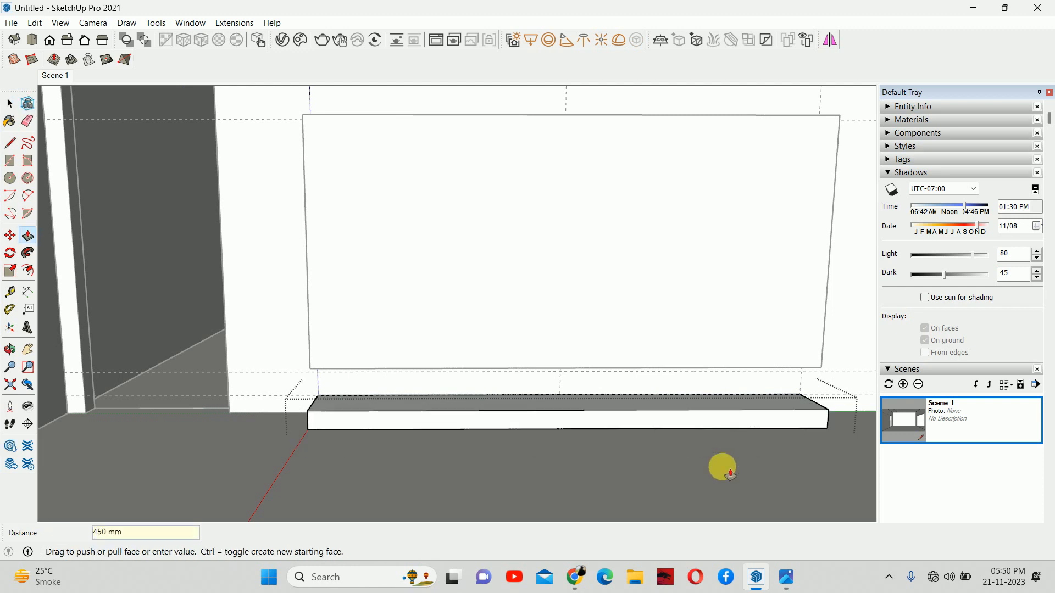
middle_click_drag(720, 466, 583, 468)
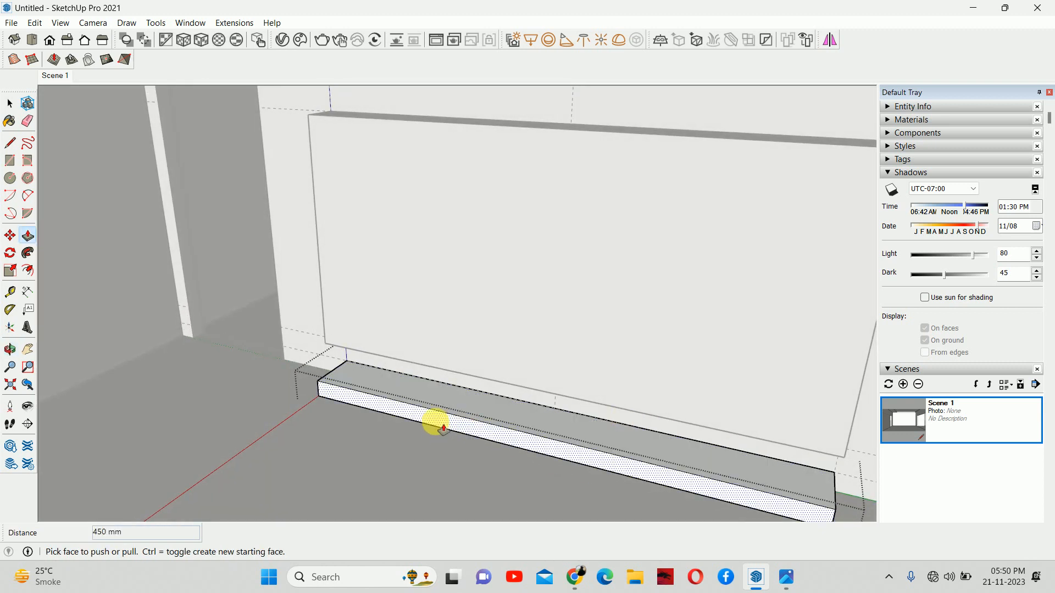
key("space")
- Inside the wall panel's group, copy its right vertical edge 600 mm inward and multiply the copy with x6
scroll(521, 346, "down", 3)
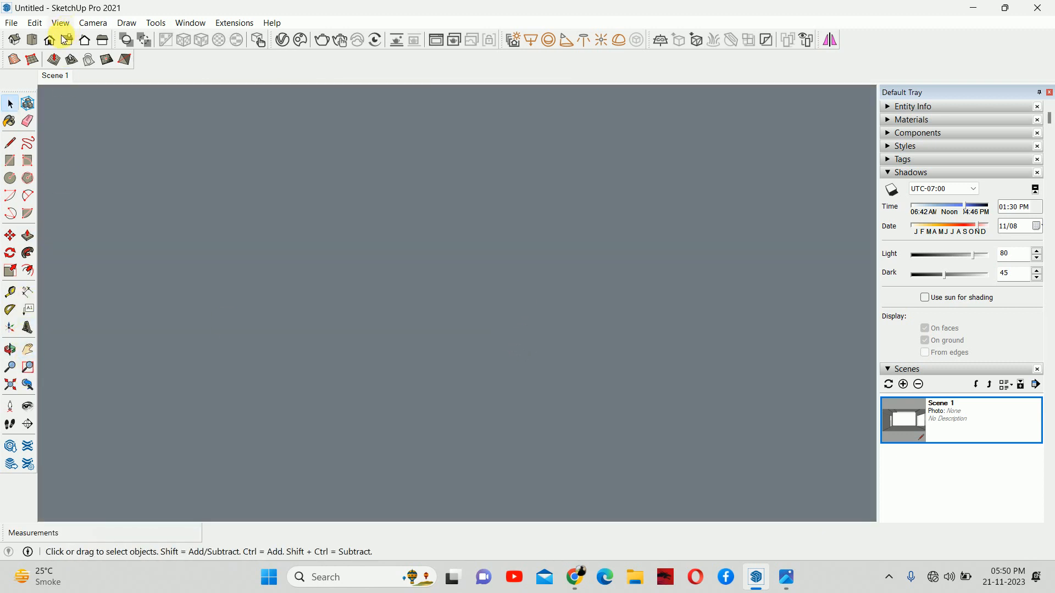
left_click(53, 76)
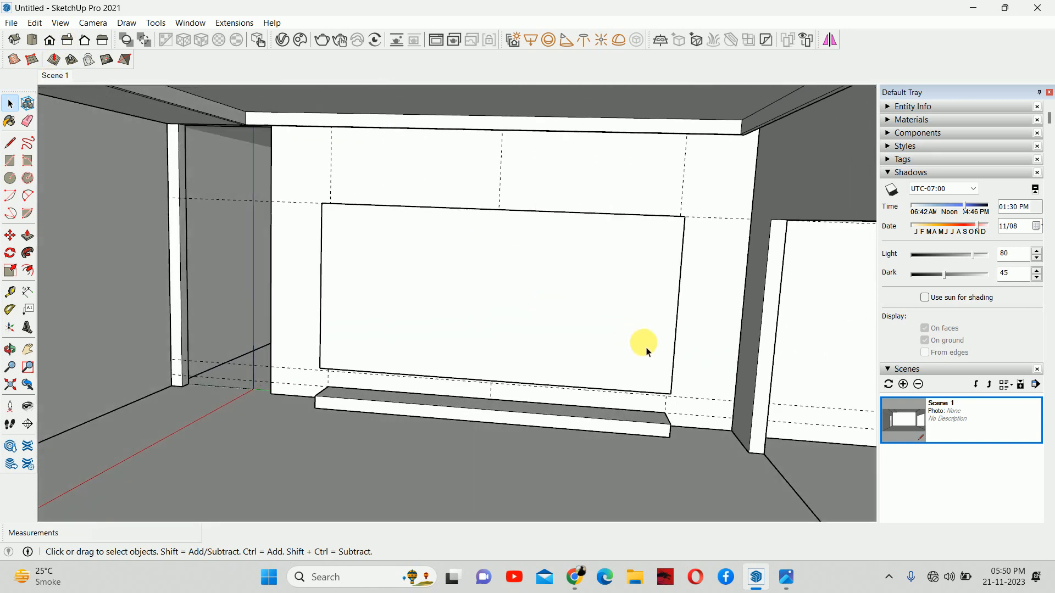
scroll(631, 301, "up", 1)
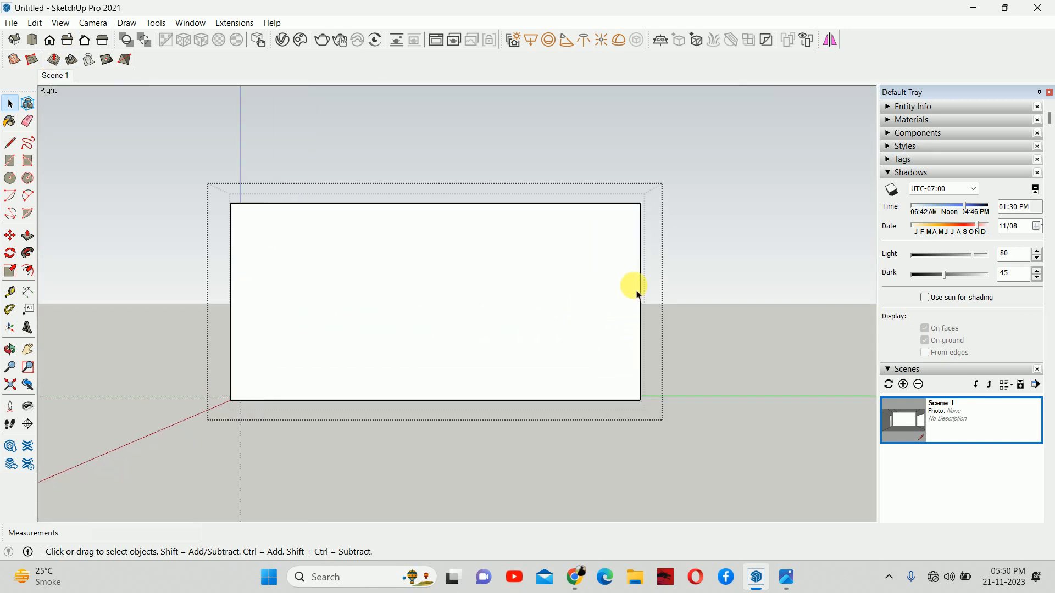
left_click(641, 282)
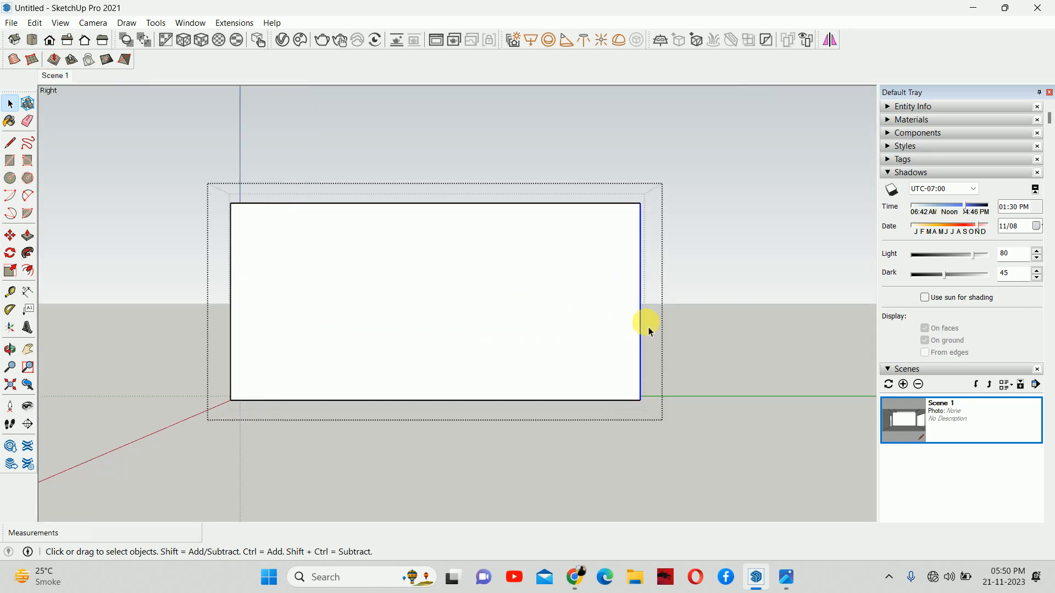
left_click(639, 205)
key("ctrl")
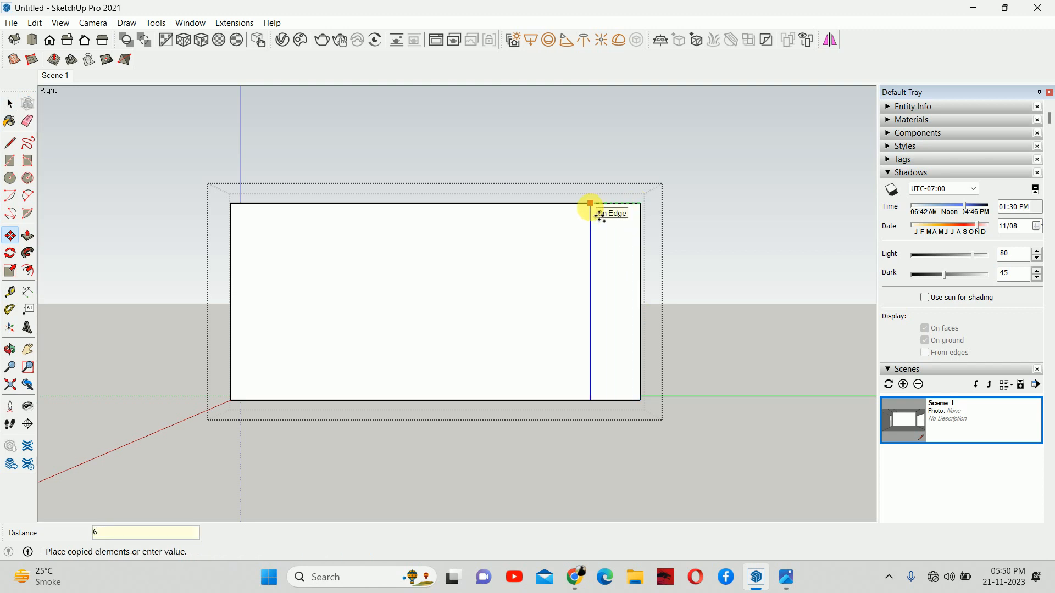
type("600")
key("Return")
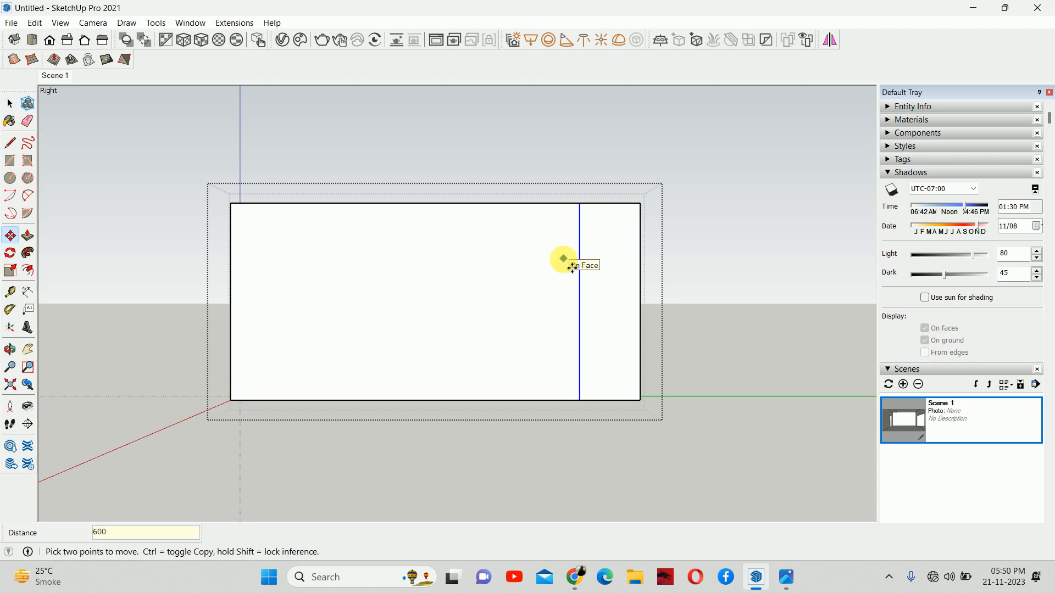
key("Return")
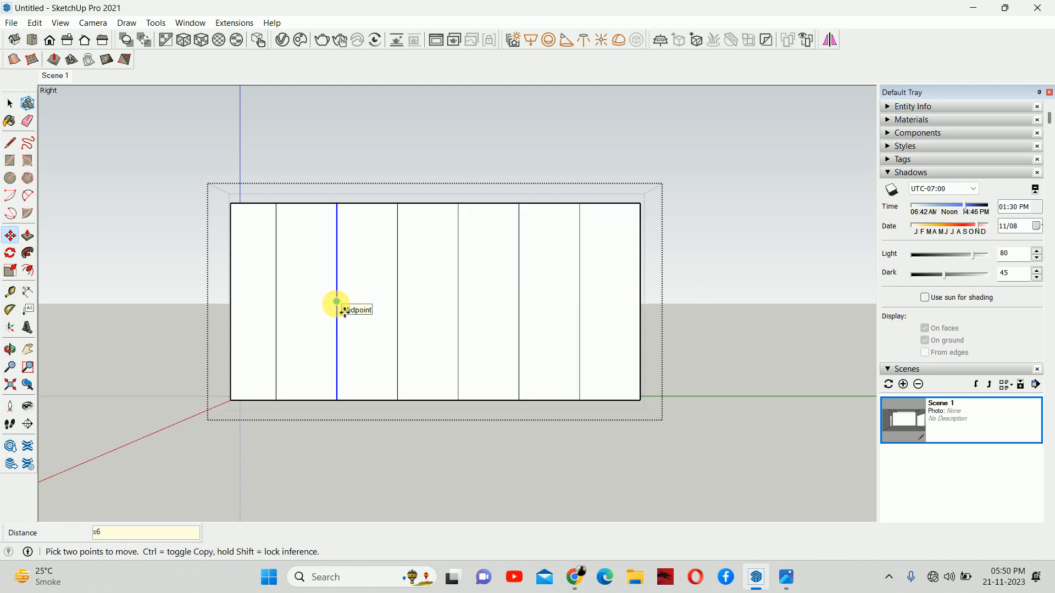
- Check the TV wall reference image, and place a horizontal guide about 150 mm above the panel's lower edge
left_click(787, 581)
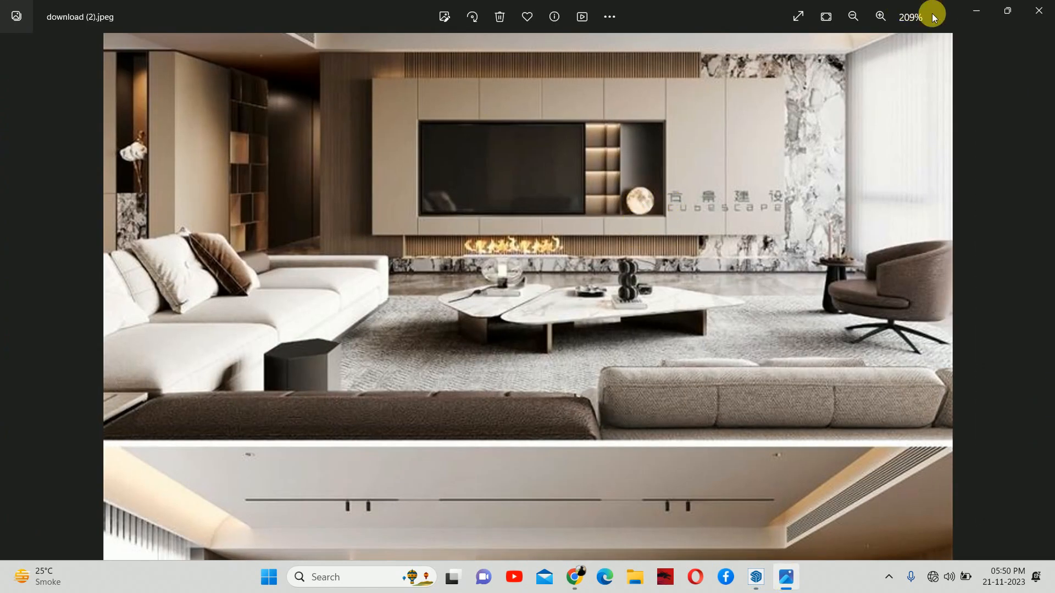
left_click(977, 10)
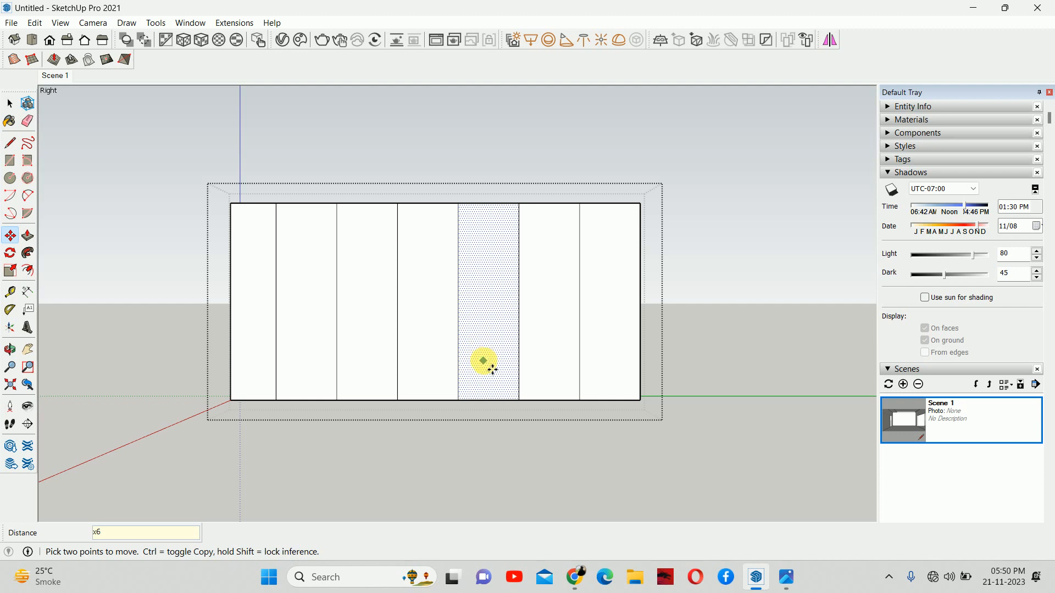
key("t")
left_click(538, 400)
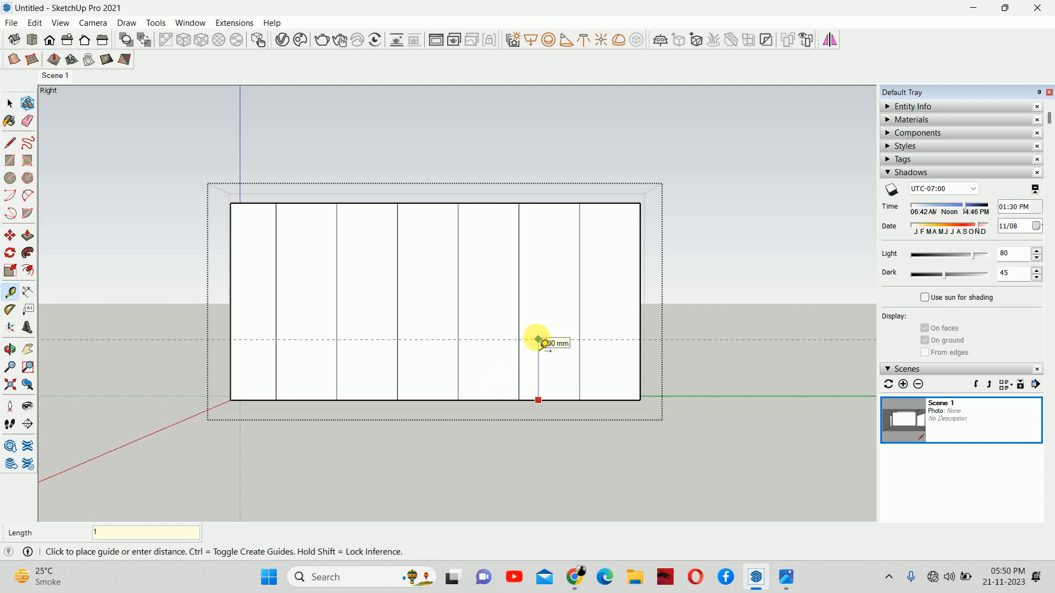
left_click(544, 343)
- Study the TV opening in the reference image and measure from the lower guide to the panel's top edge
left_click(786, 577)
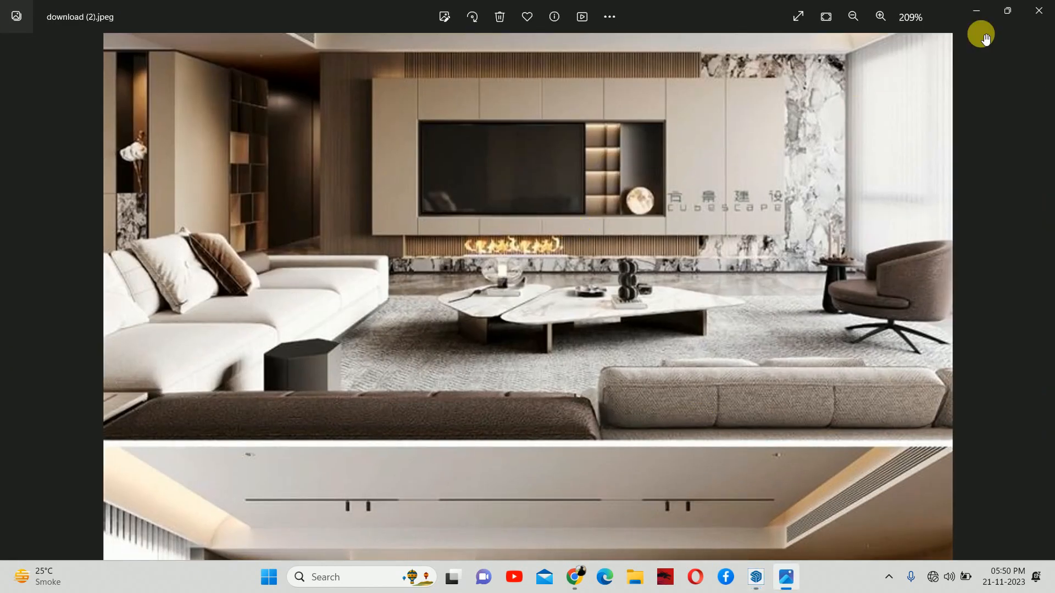
left_click(981, 11)
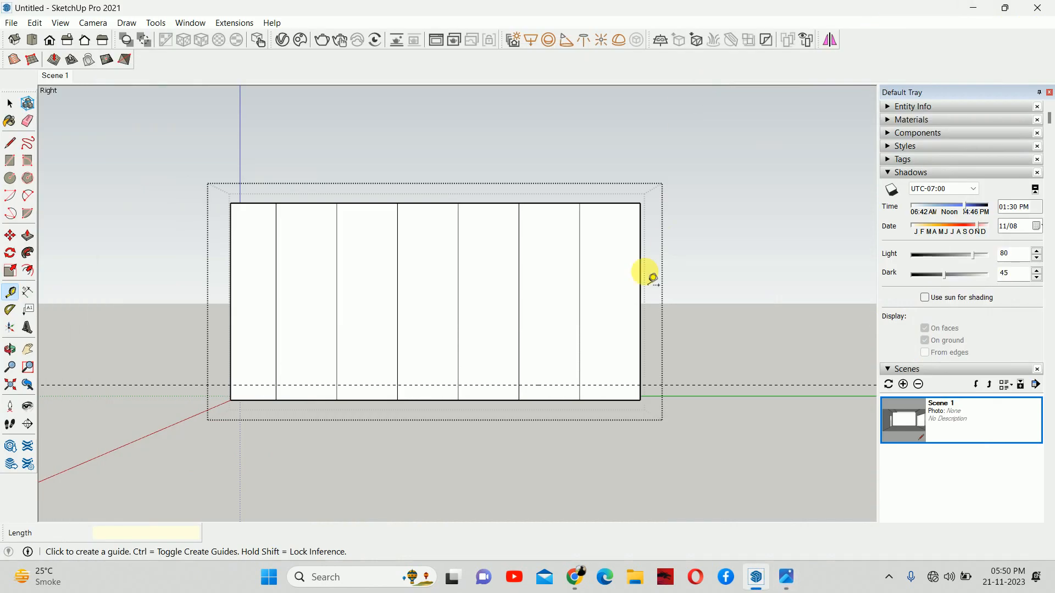
left_click(553, 384)
left_click(549, 257)
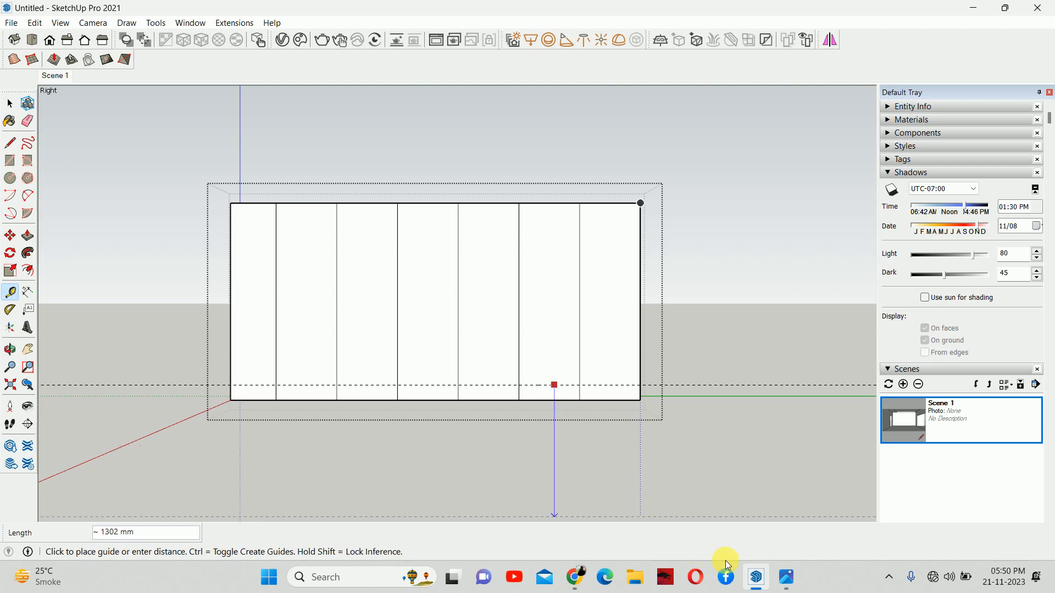
left_click(787, 577)
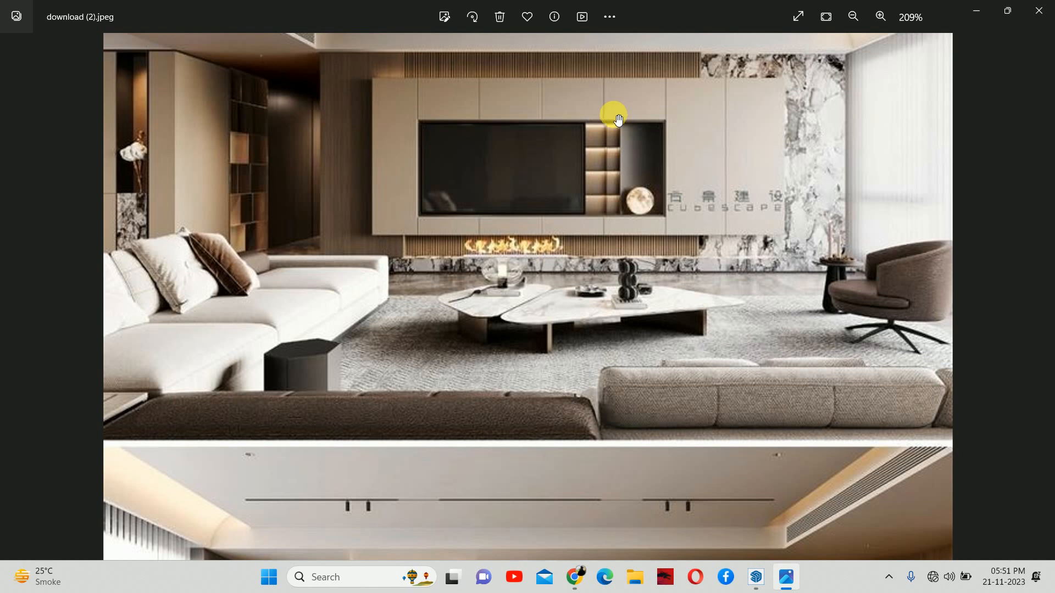
left_click(977, 11)
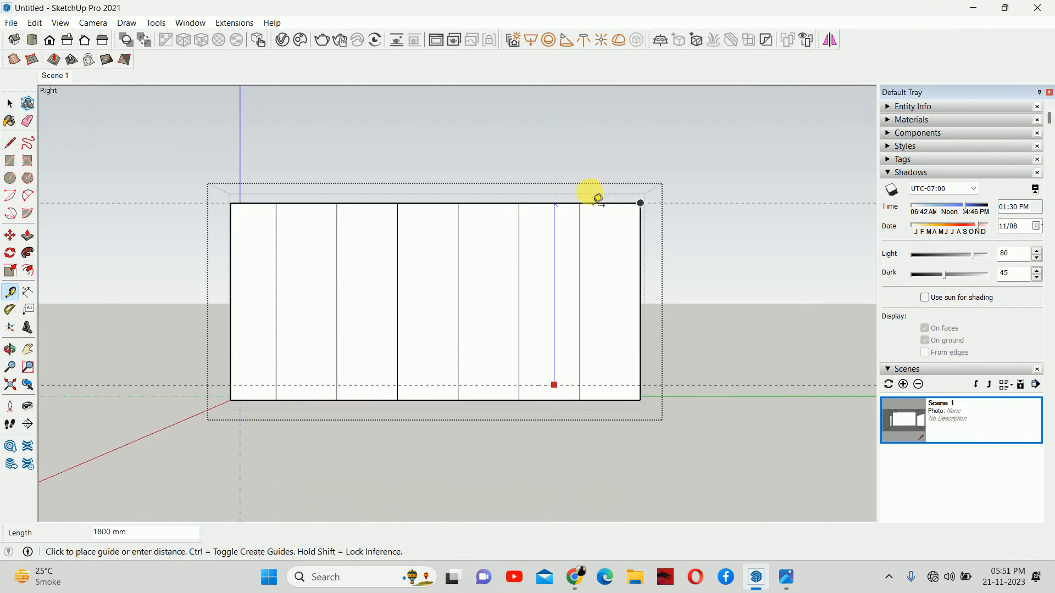
left_click(560, 204)
- Place a horizontal guide 450 mm below the panel's top edge and another 50 mm beneath it, checking the reference image
left_click(539, 203)
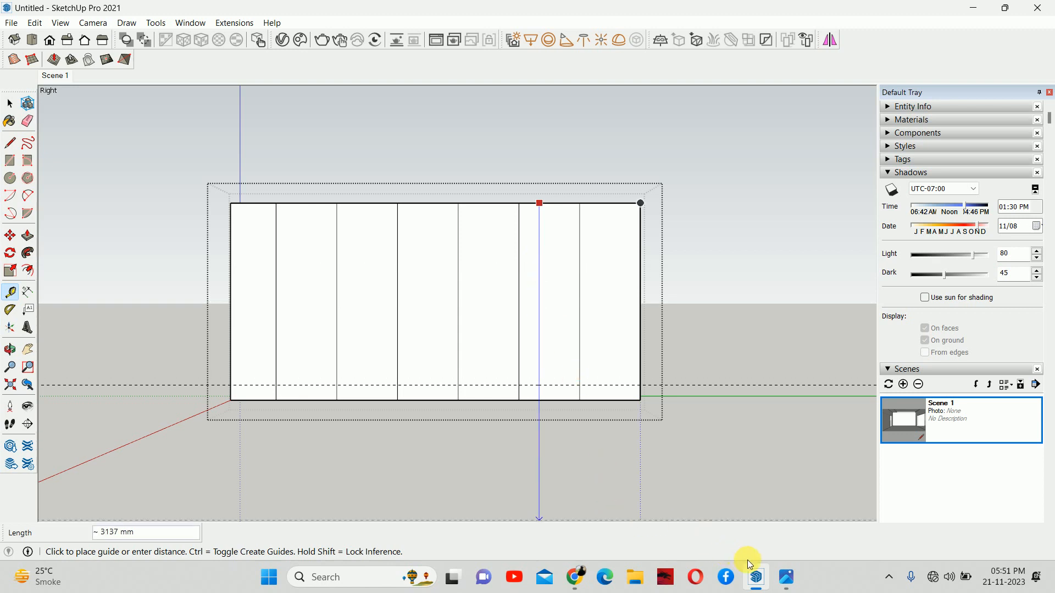
left_click(786, 577)
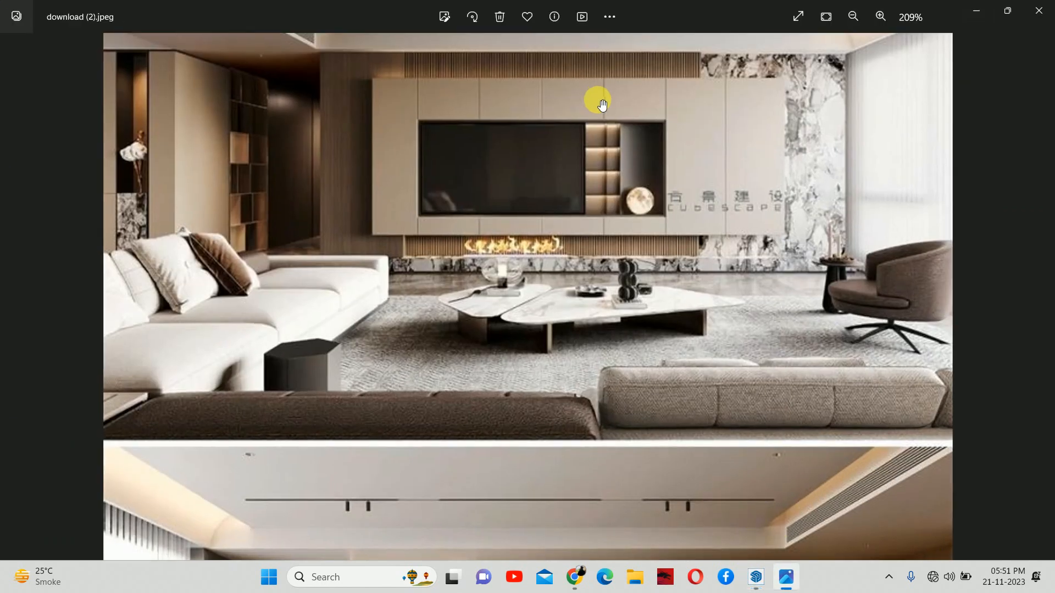
left_click(977, 10)
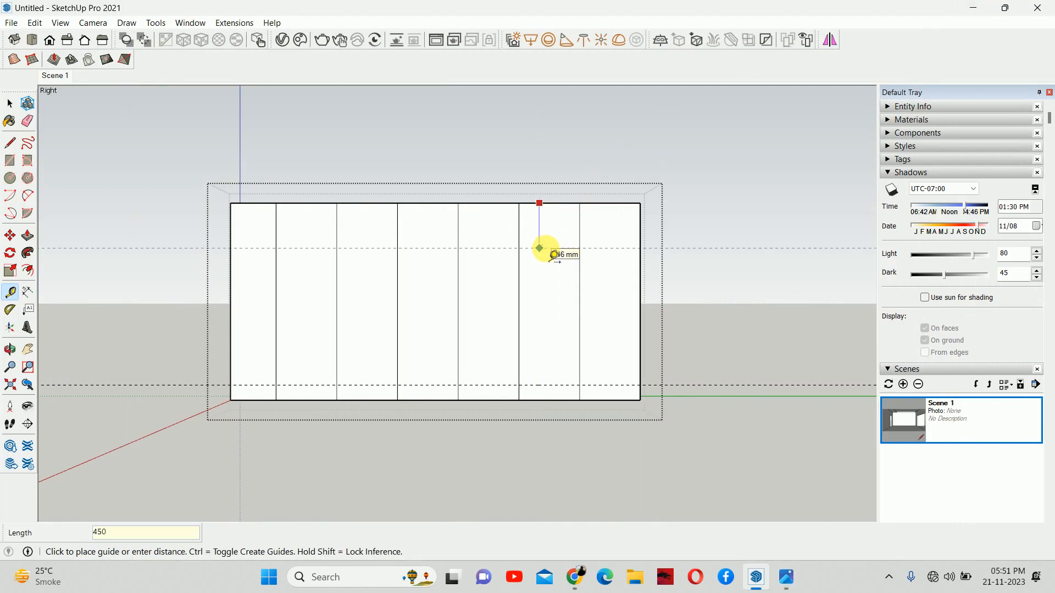
key("Return")
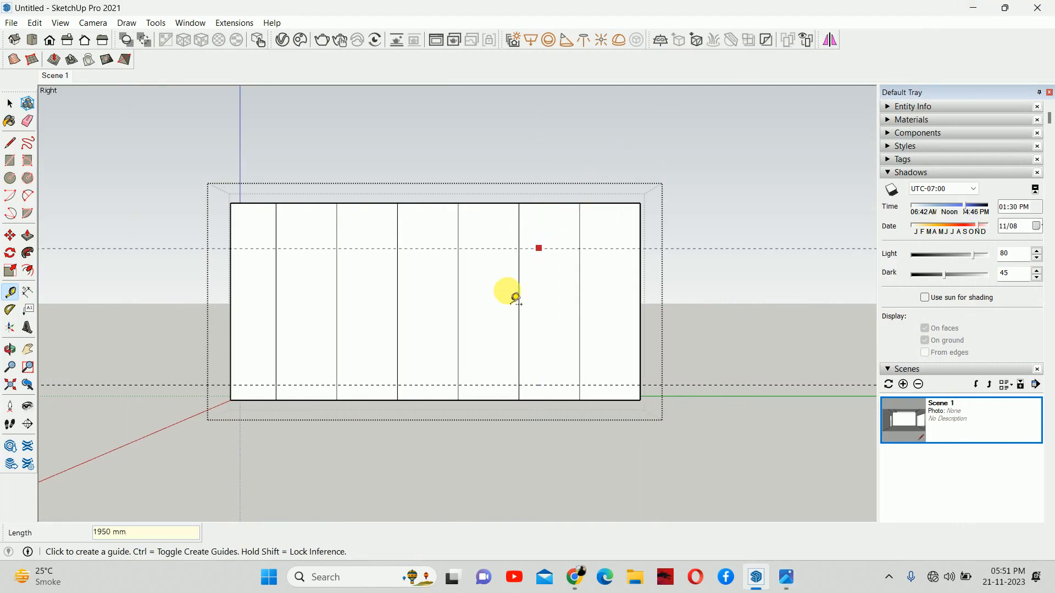
left_click(548, 249)
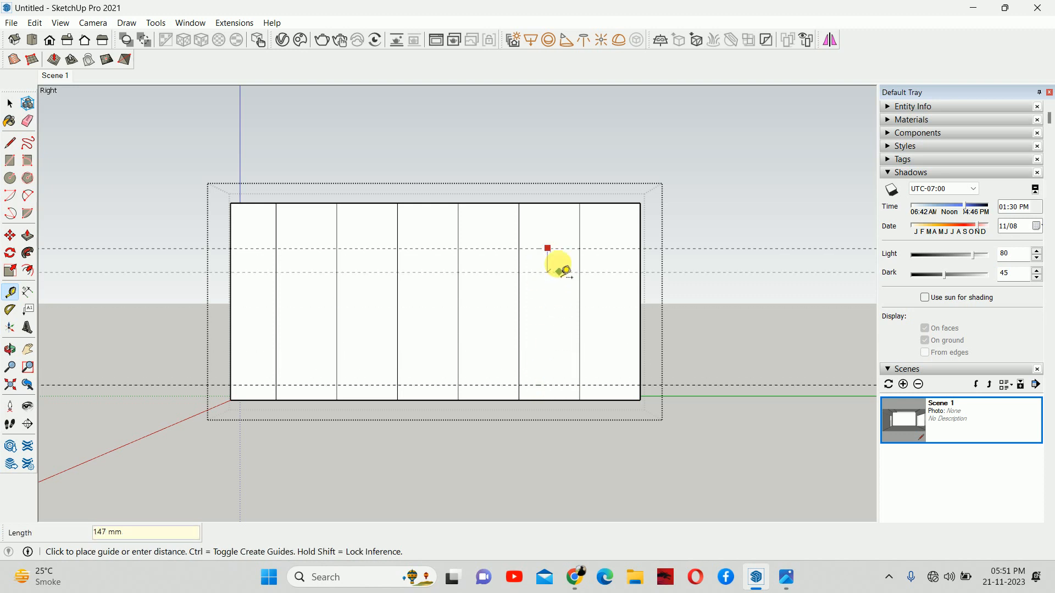
type("50")
key("Return")
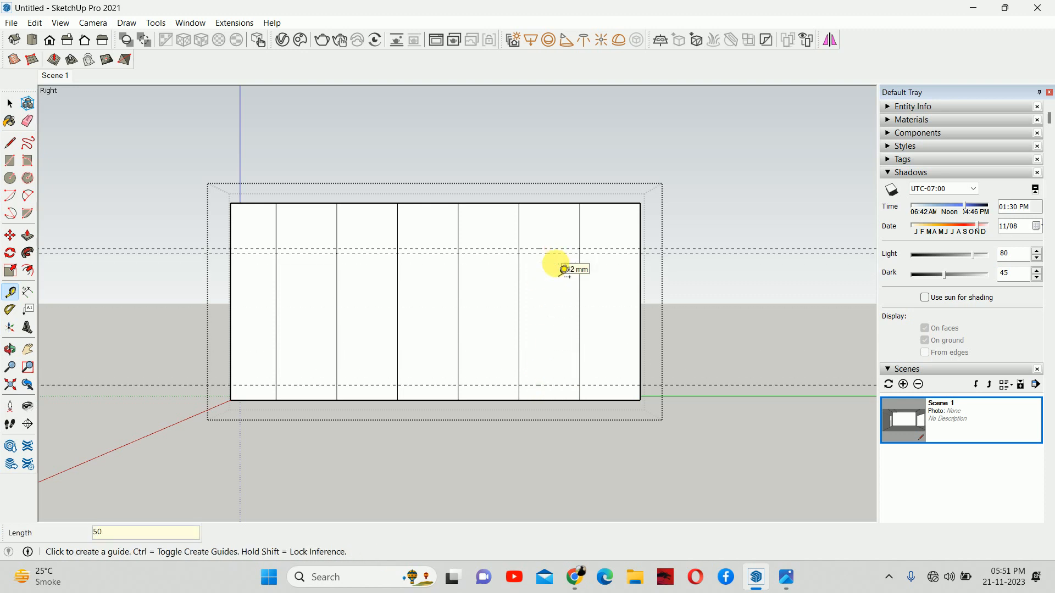
- Measure the distance between the two inner guides and erase the guide 450 mm below the panel's top edge
left_click(540, 254)
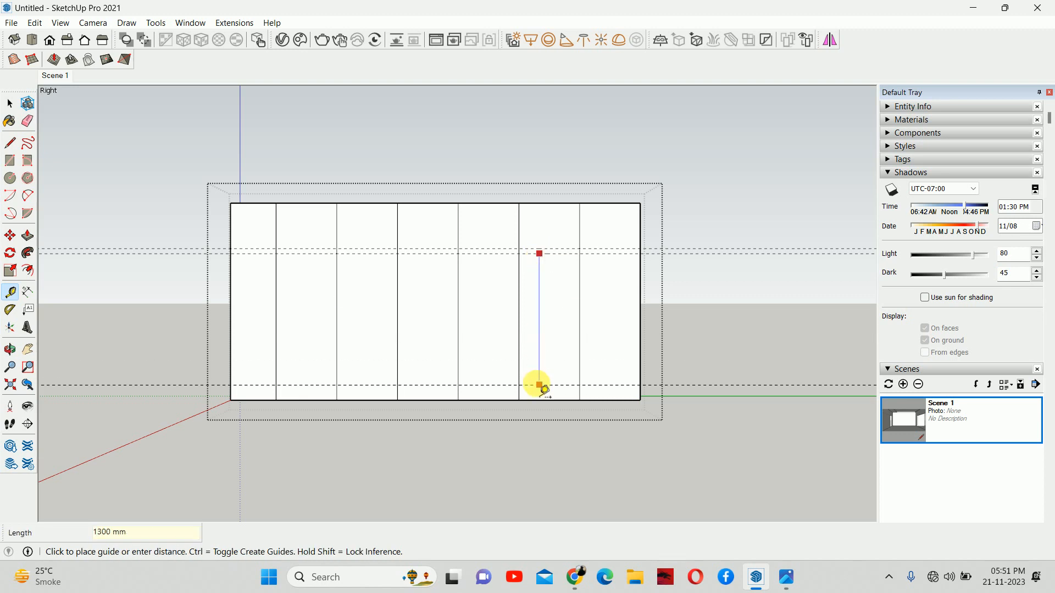
left_click(541, 387)
key("e")
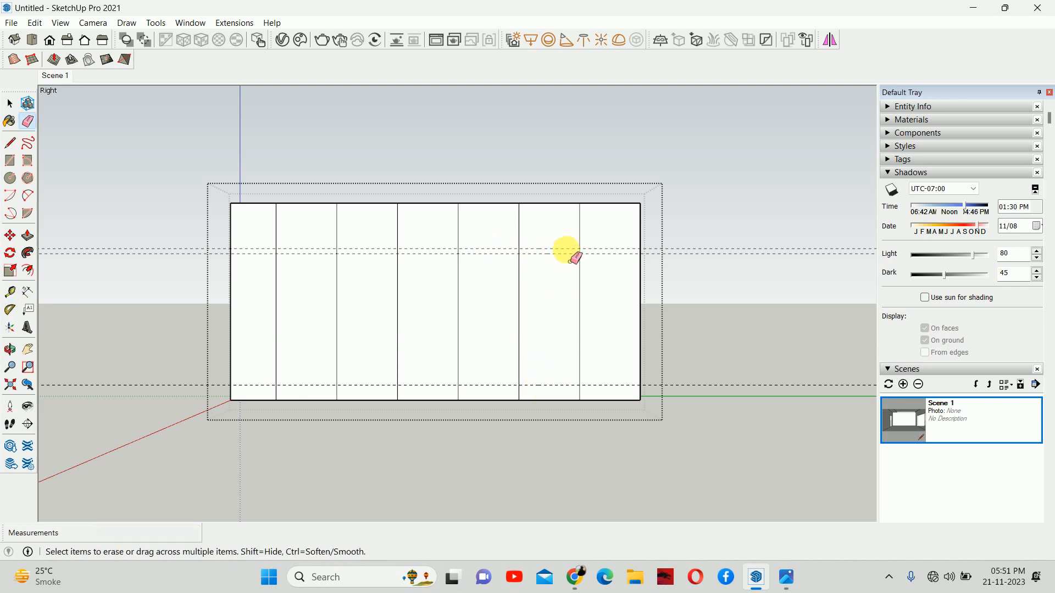
scroll(555, 249, "up", 3)
scroll(550, 252, "down", 3)
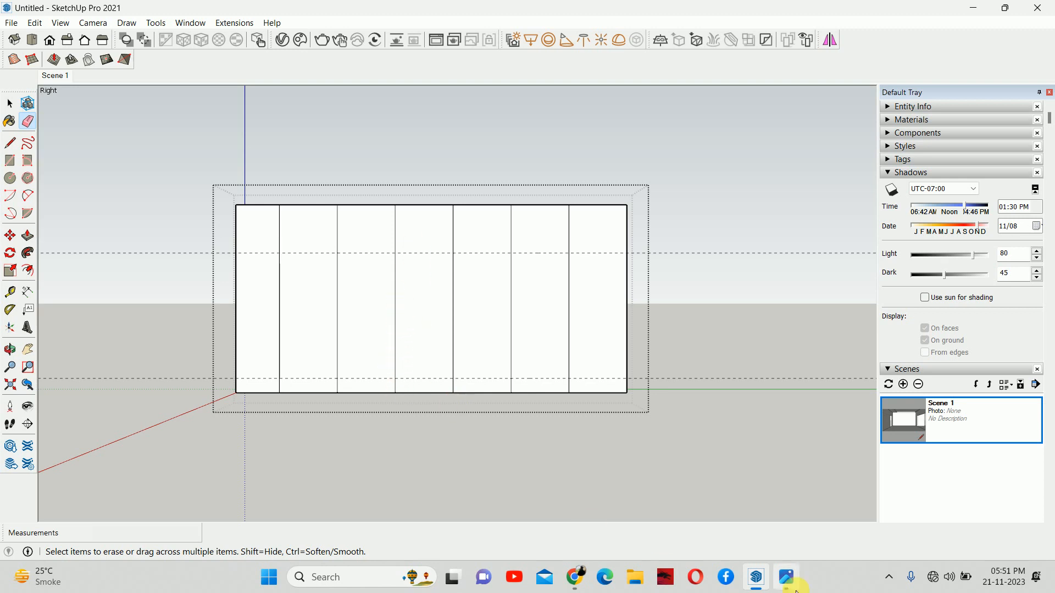
- Check the reference image, raise the lower horizontal guide by 50 mm and lower the upper guide by 50 mm
left_click(786, 577)
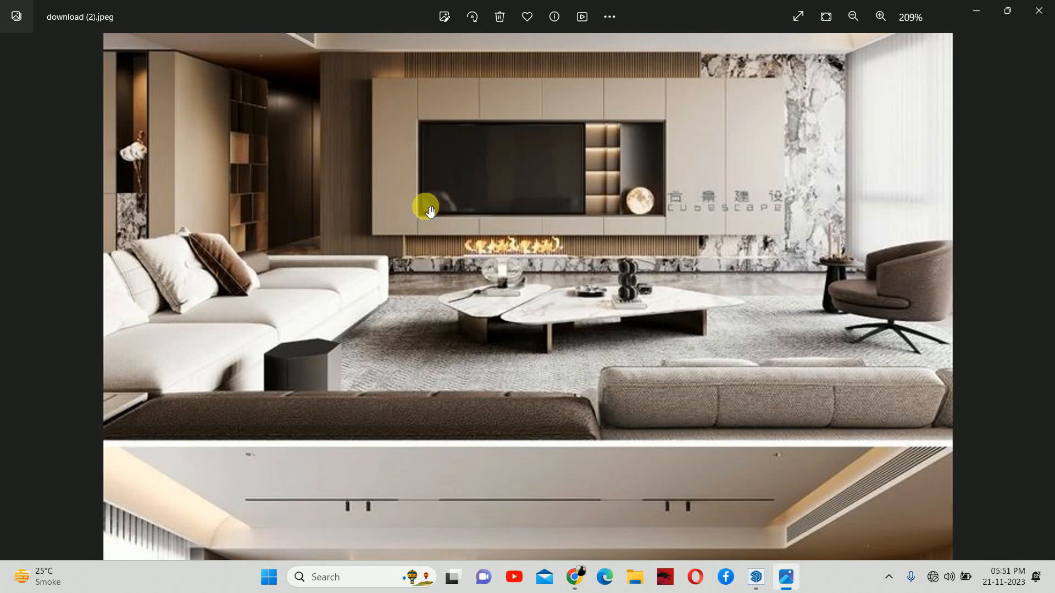
left_click(978, 8)
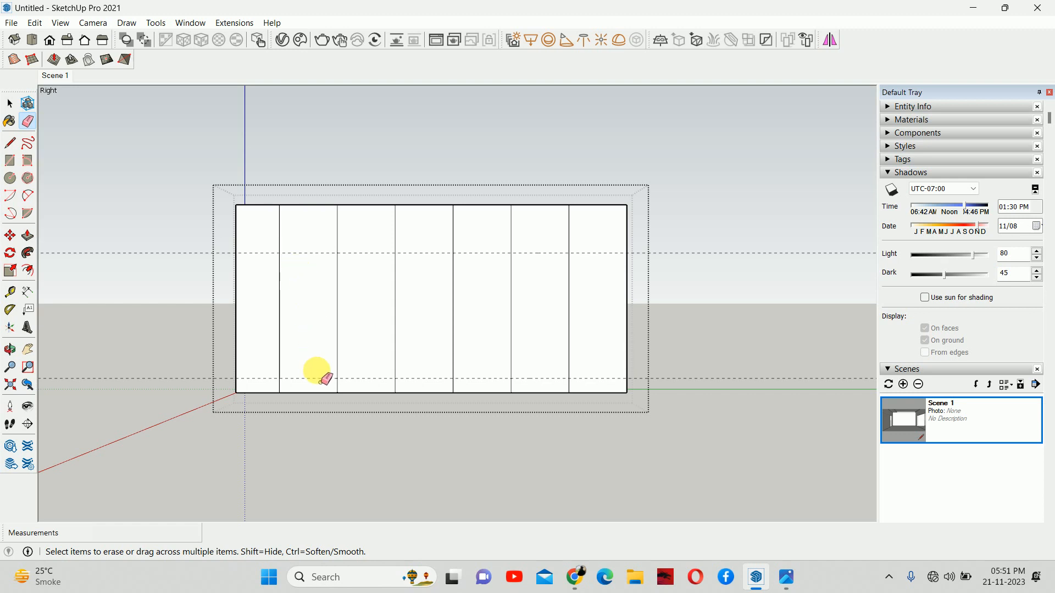
key("space")
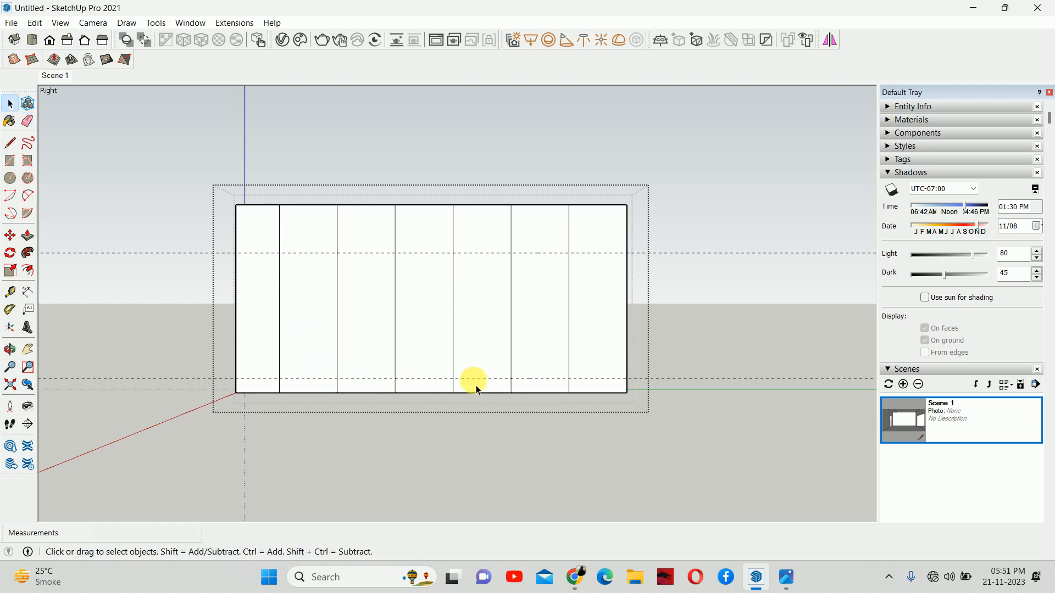
key("m")
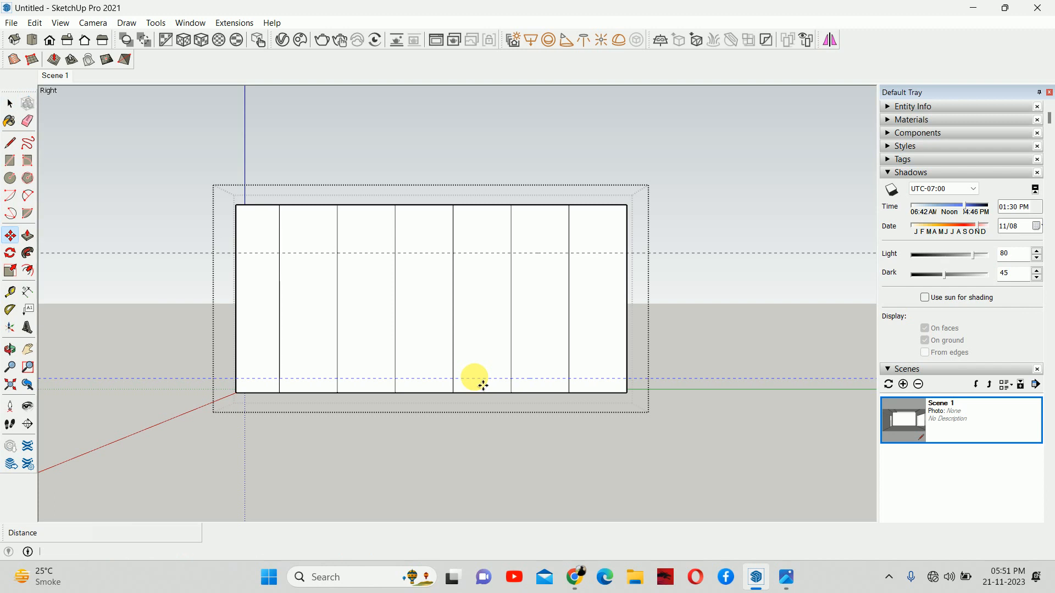
left_click_drag(473, 377, 475, 347)
type("50")
key("Return")
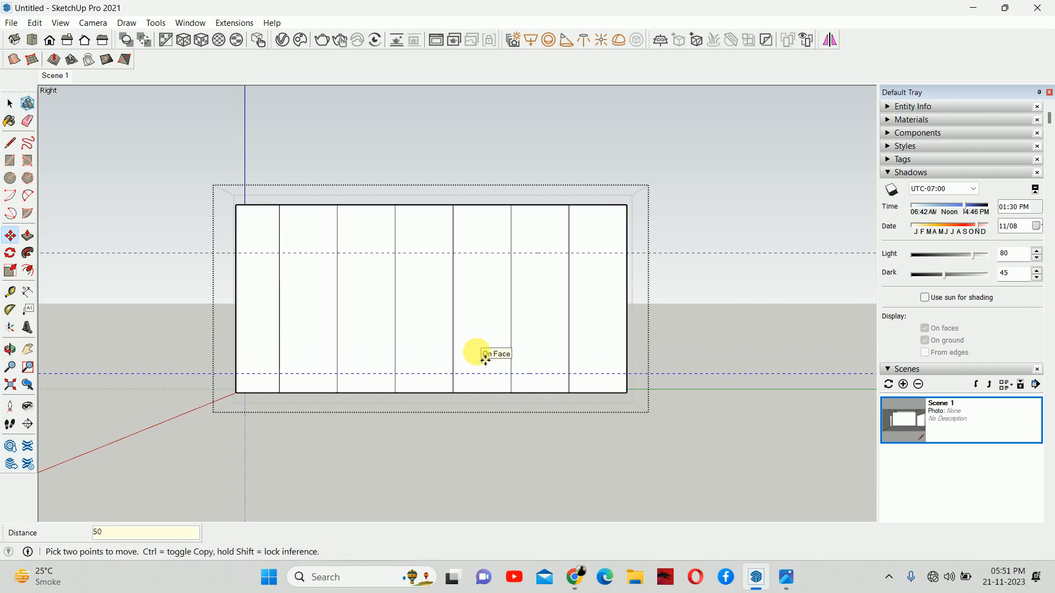
key("space")
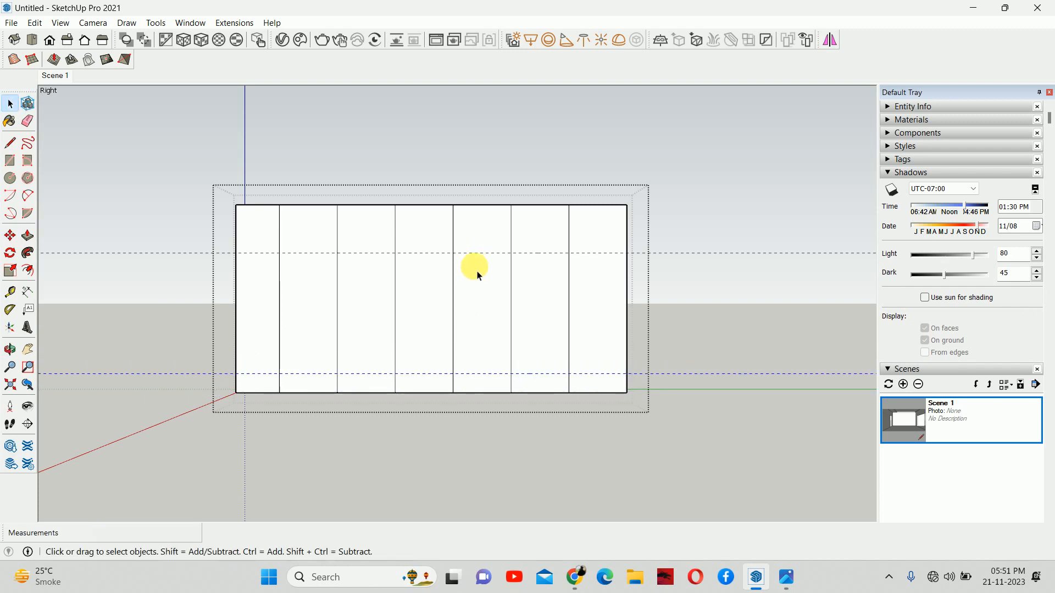
key("m")
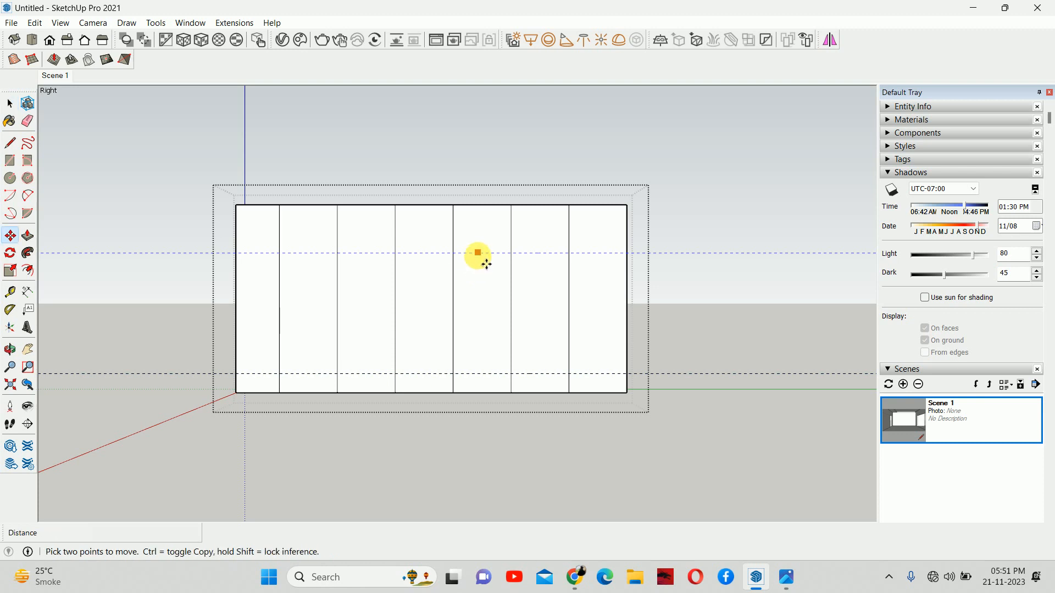
left_click(479, 256)
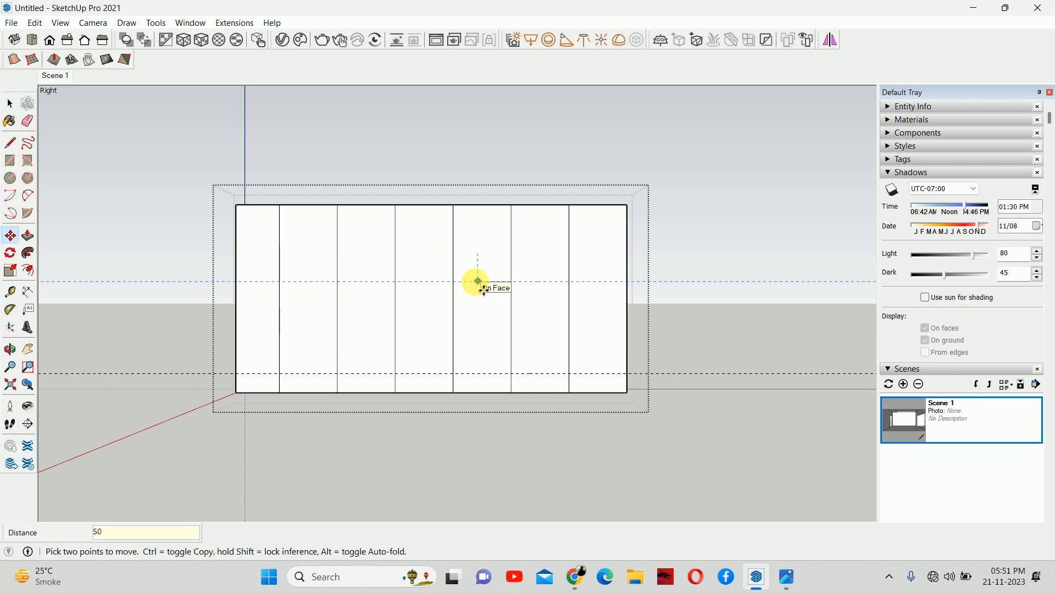
- Draw the 1200 mm high TV opening rectangle between the guides across the second to fifth strips, and erase the division lines inside it
key("r")
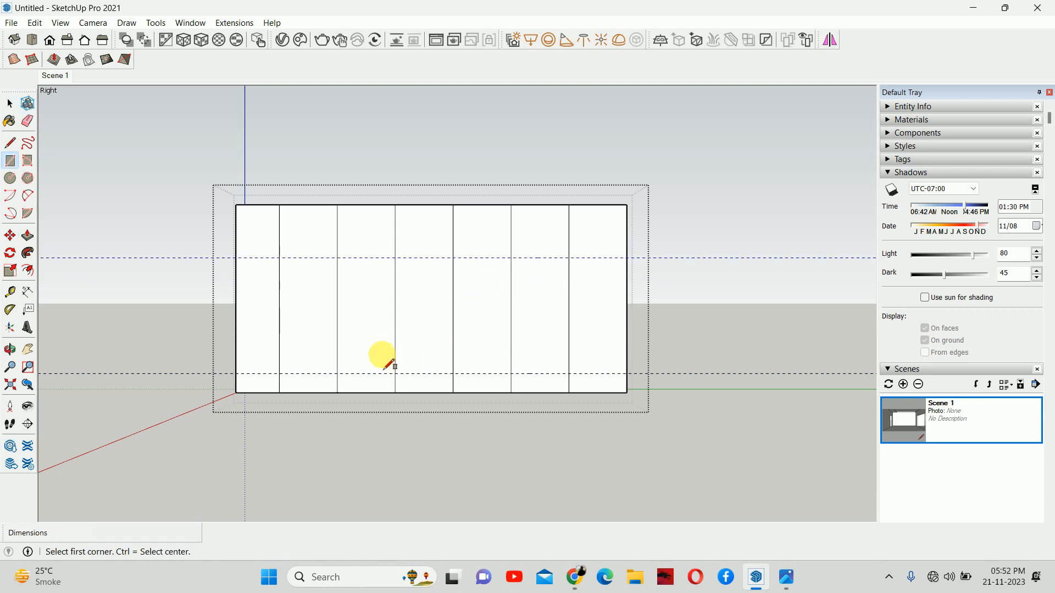
left_click(787, 576)
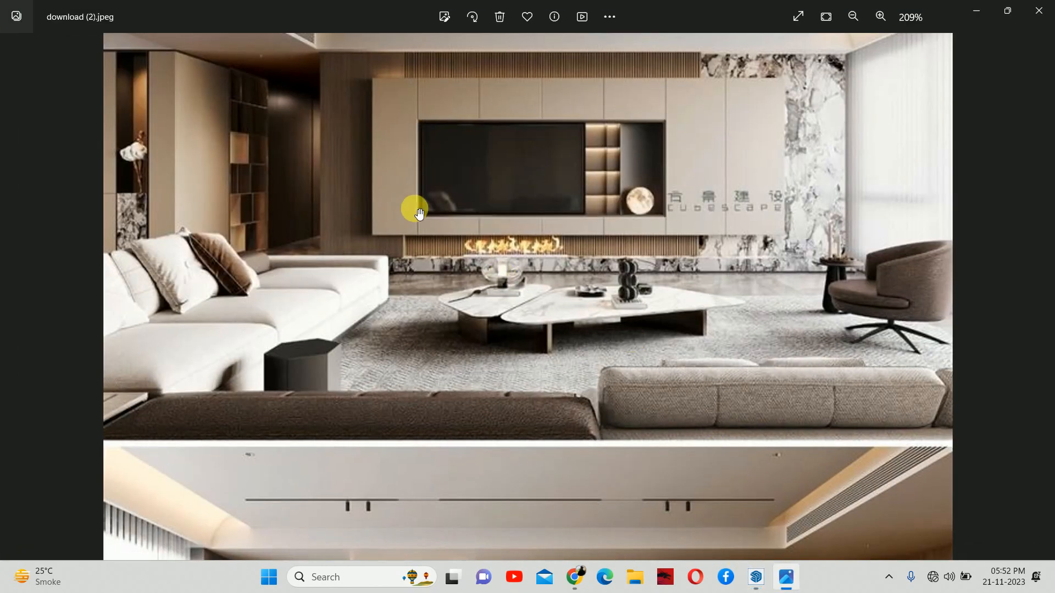
left_click(977, 10)
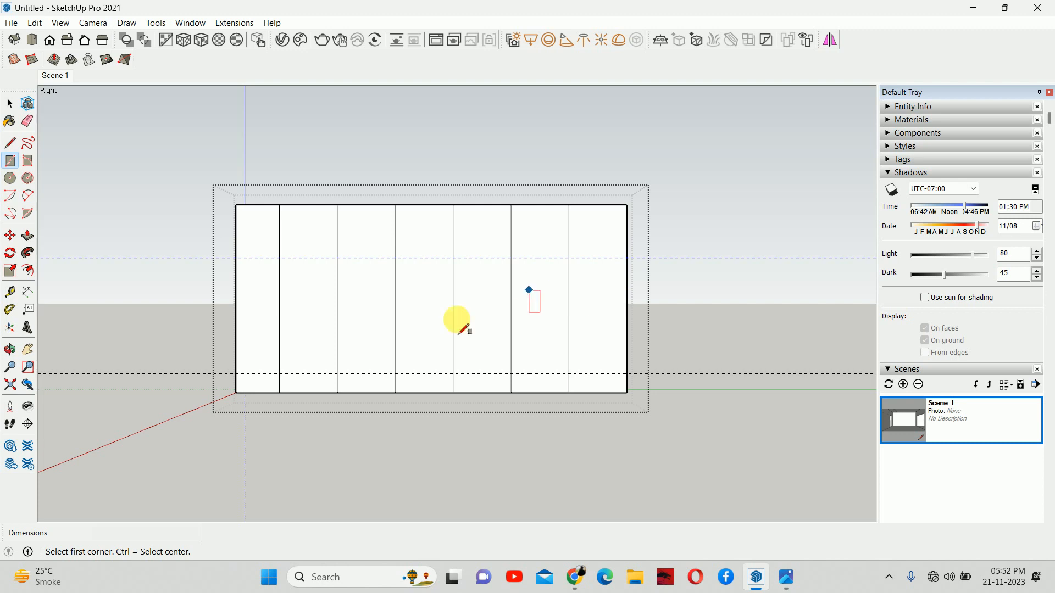
left_click(279, 373)
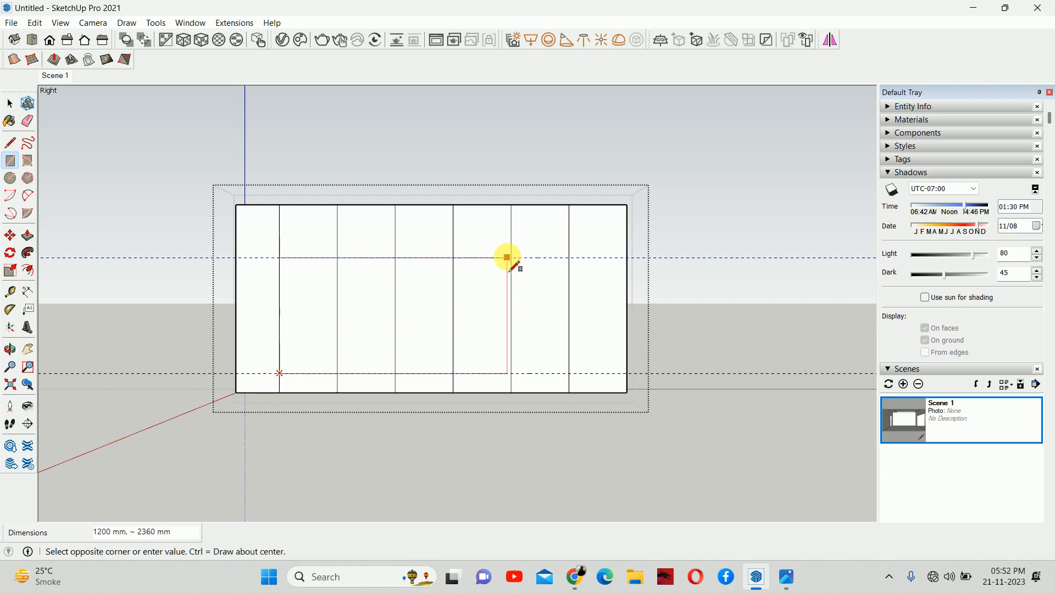
left_click(507, 257)
key("e")
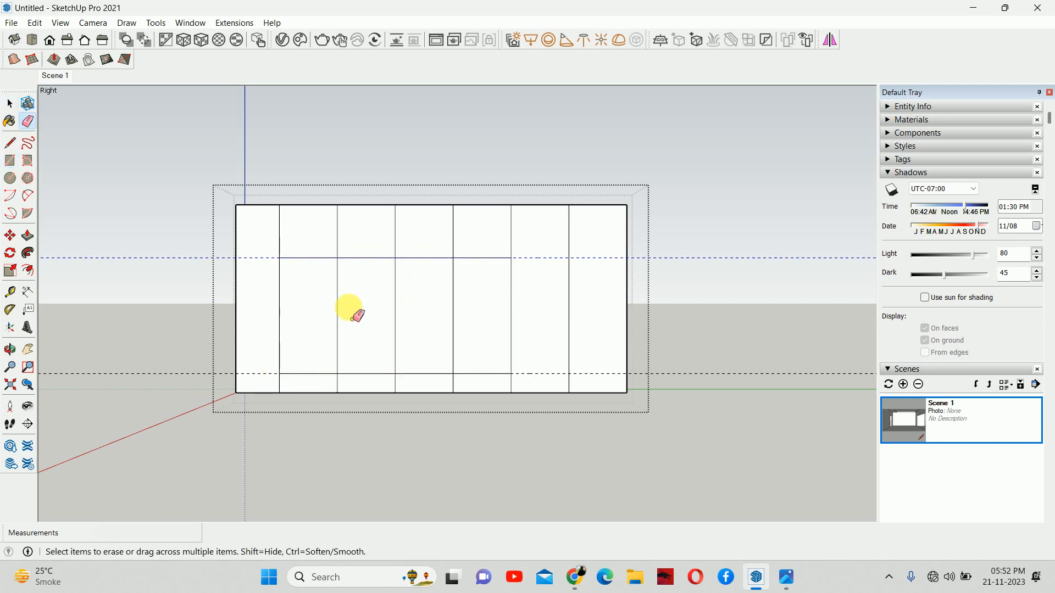
mouse_move(362, 309)
left_mouse_down()
mouse_move(424, 311)
mouse_move(337, 314)
mouse_move(467, 305)
left_mouse_up()
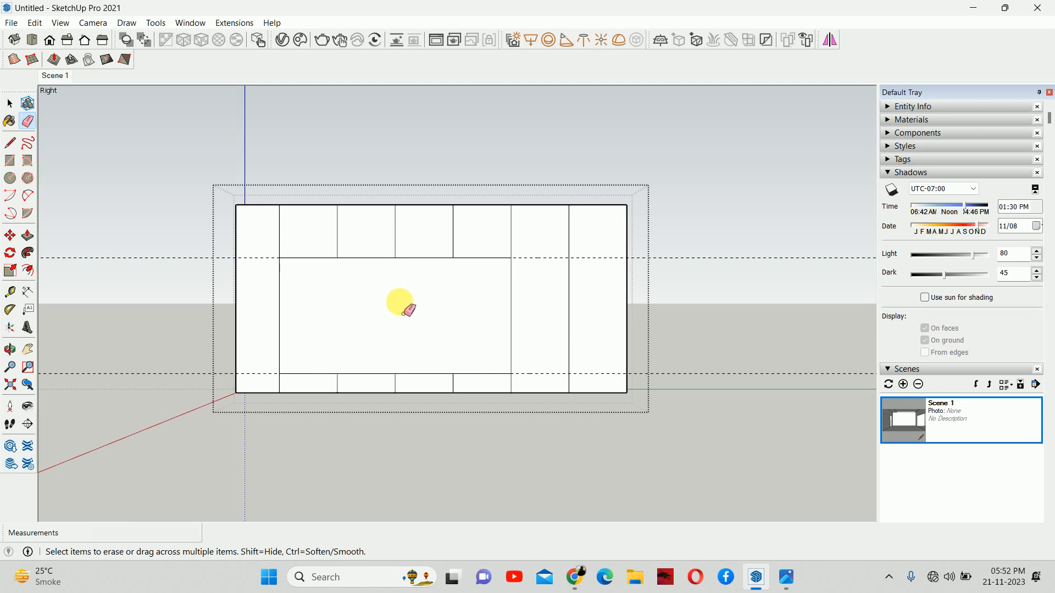
mouse_move(370, 308)
middle_mouse_down()
mouse_move(502, 372)
mouse_move(567, 386)
mouse_move(405, 270)
mouse_move(318, 279)
middle_mouse_up()
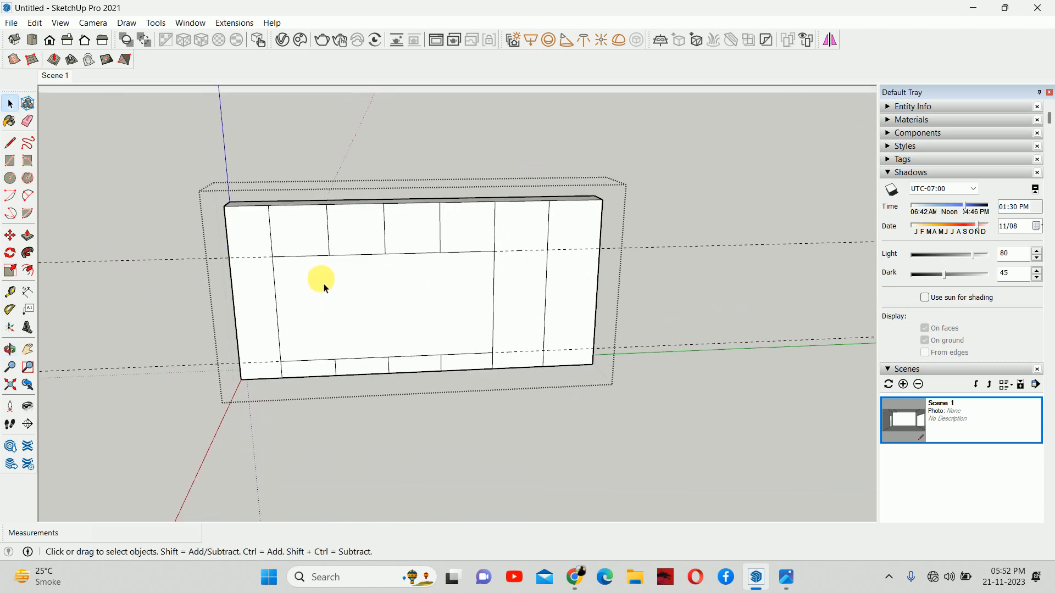
left_click(268, 309)
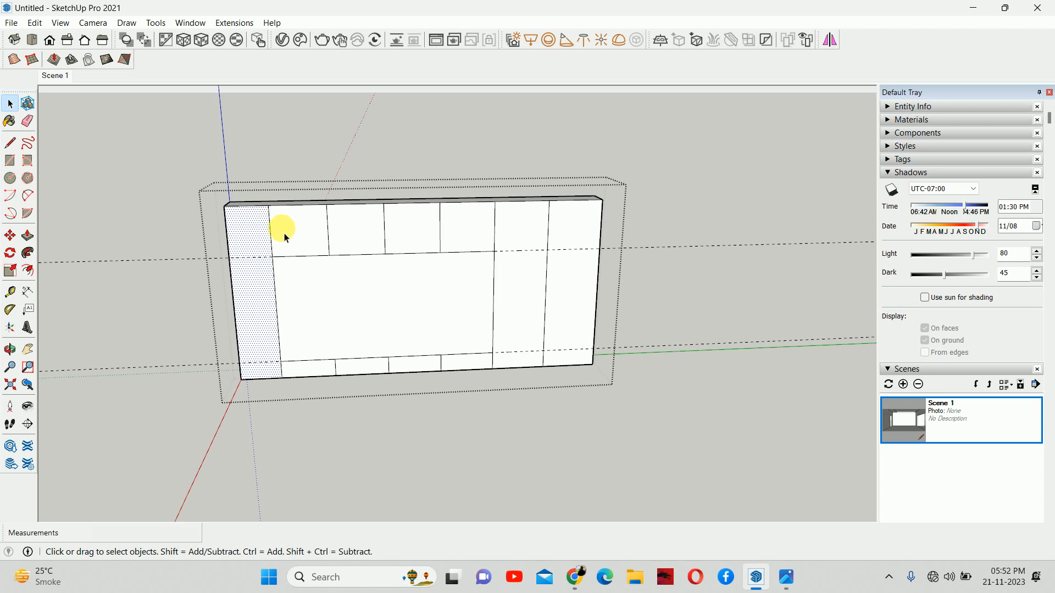
left_click(300, 233, "shift")
left_click(365, 229, "shift")
left_click(413, 231, "shift")
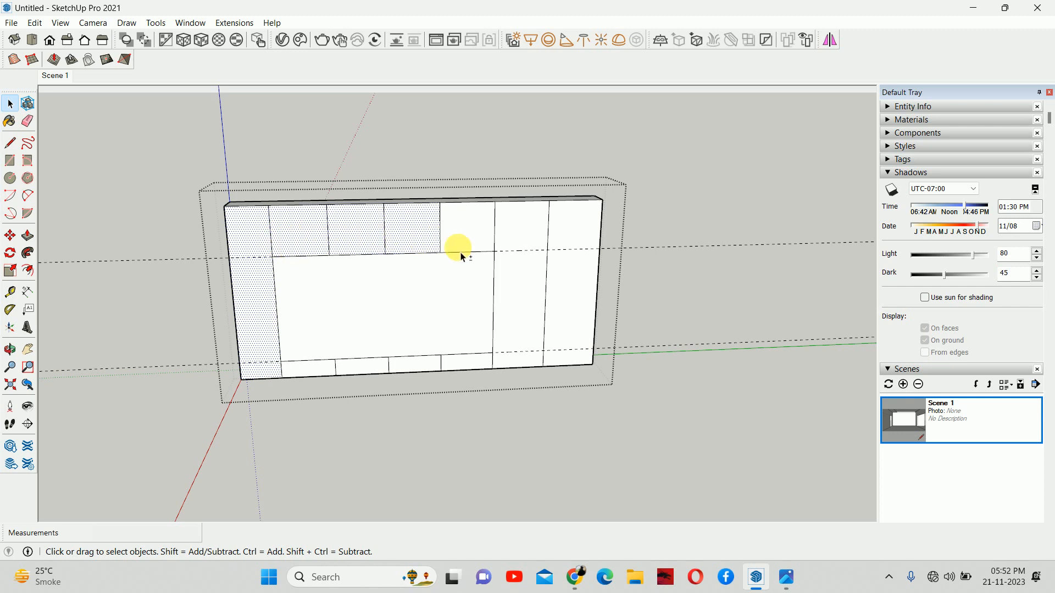
left_click(472, 242, "shift")
left_click(528, 233, "shift")
left_click(577, 230, "shift")
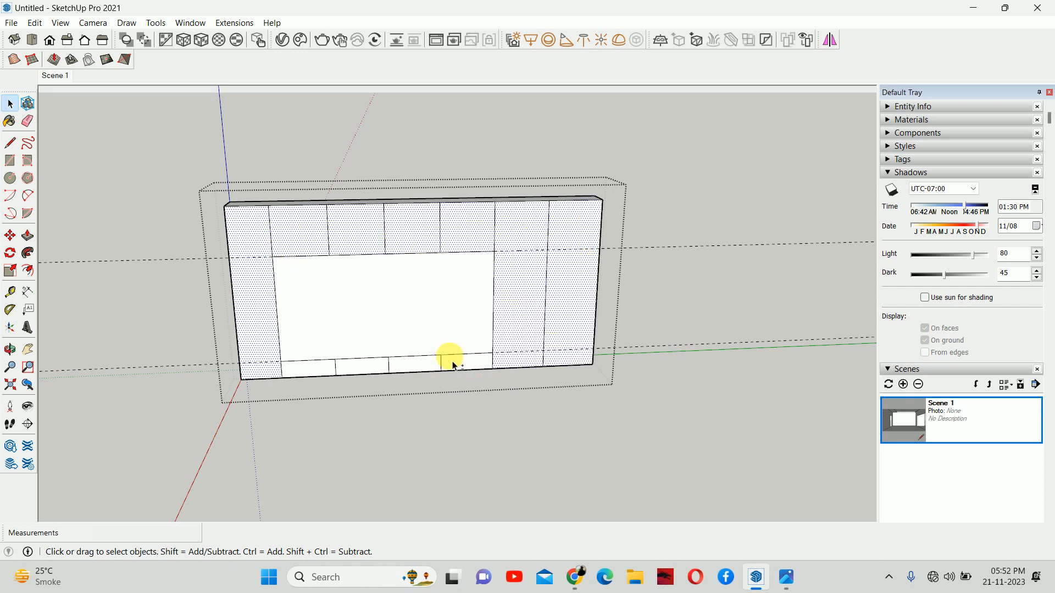
left_click(361, 366)
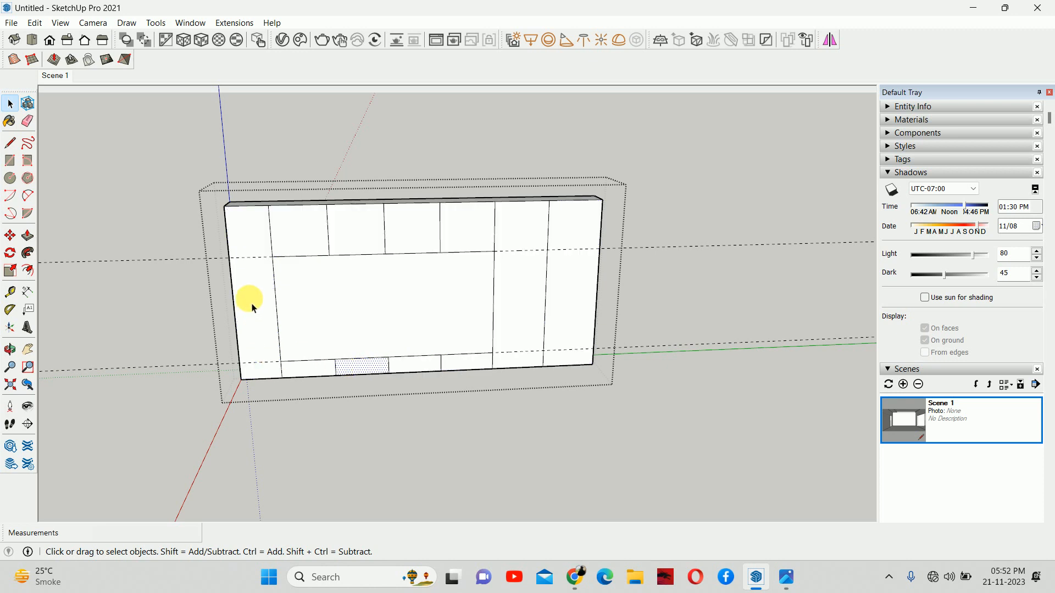
key("f")
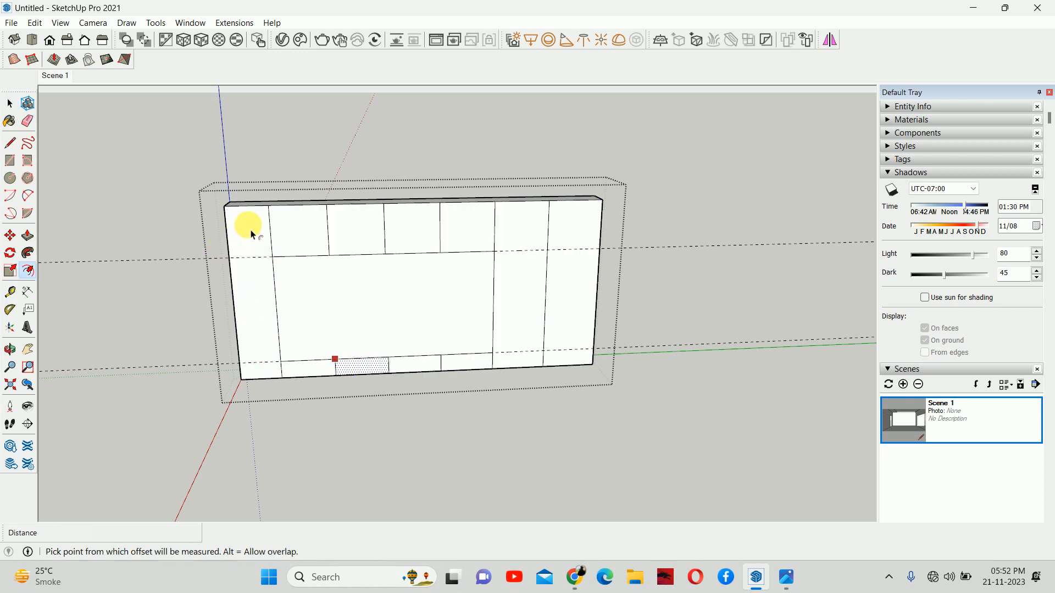
key("space")
key("Escape")
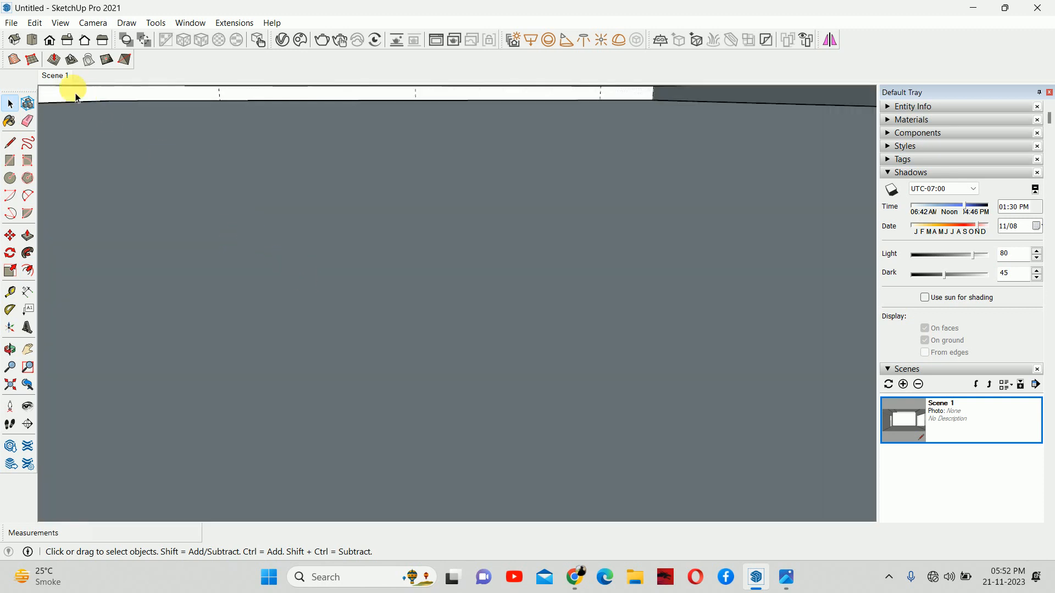
- Return to Scene 1, open the panel group for editing and offset the outline of its first full-height strip slightly inward
left_click(57, 76)
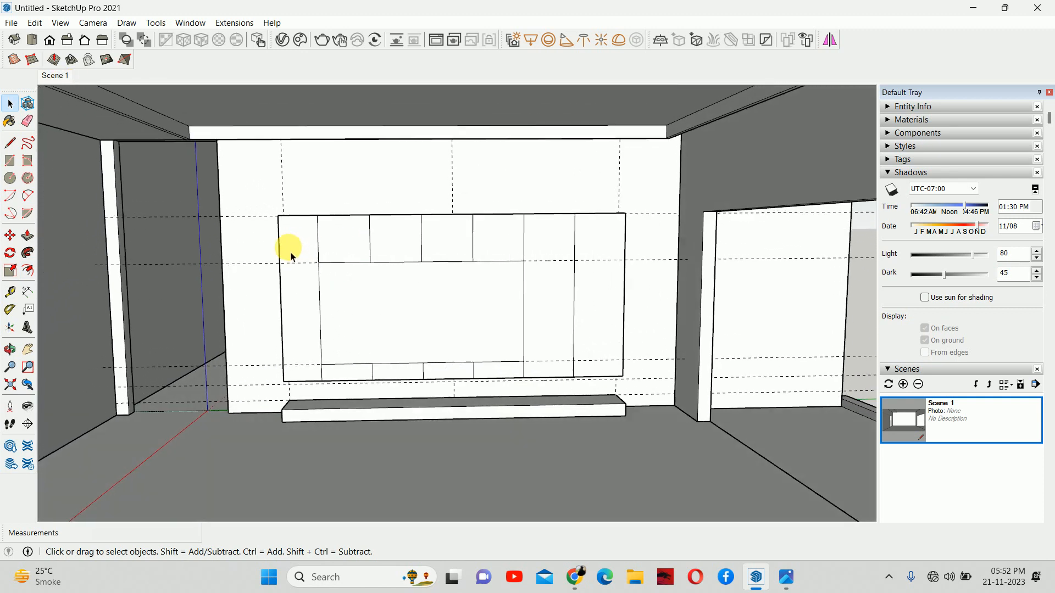
double_click(318, 249)
scroll(325, 267, "up", 3)
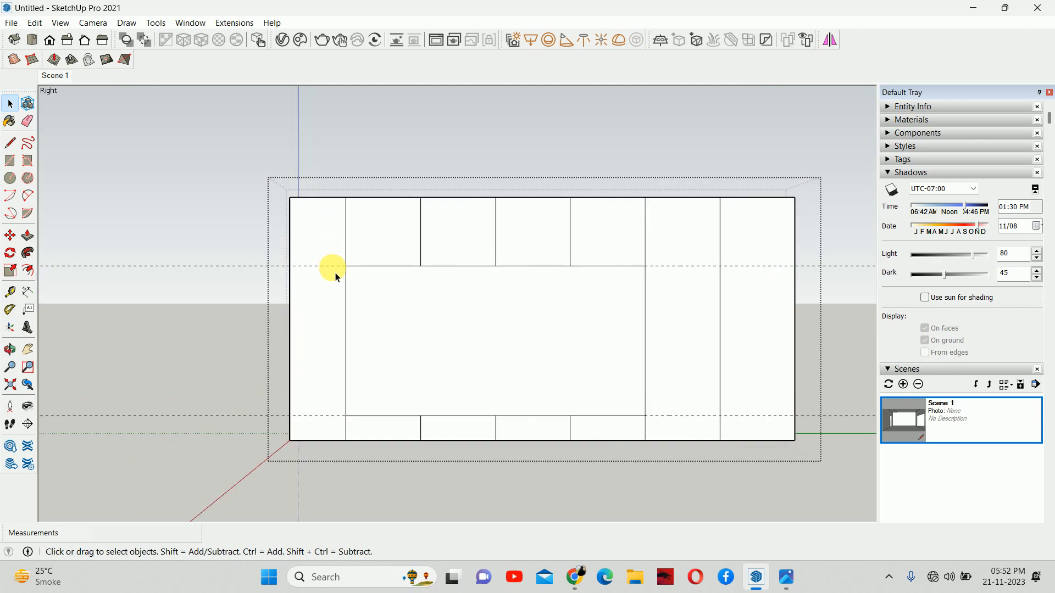
key("f")
left_click(313, 210)
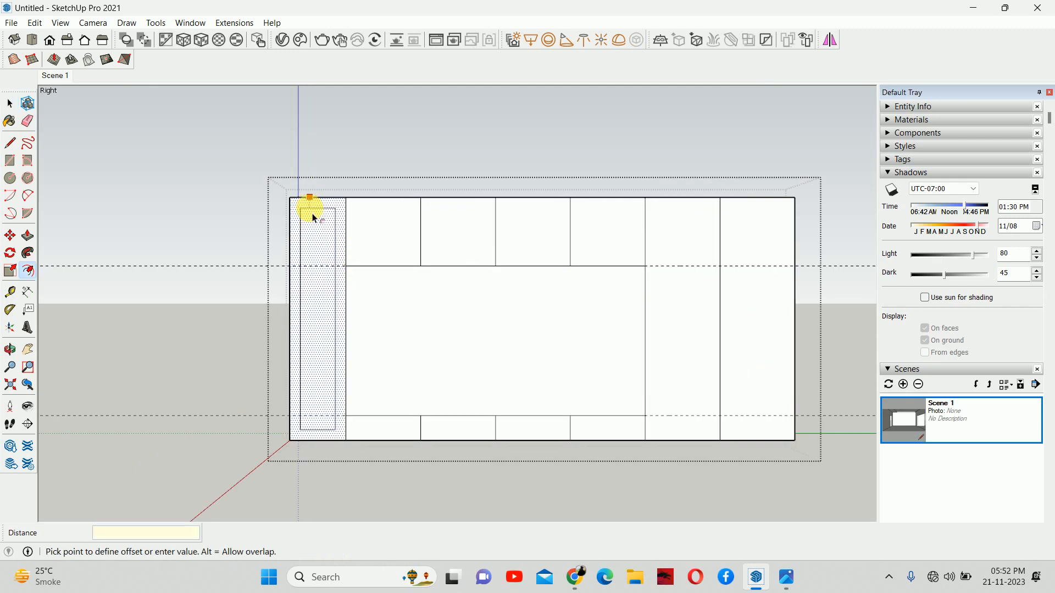
key("Return")
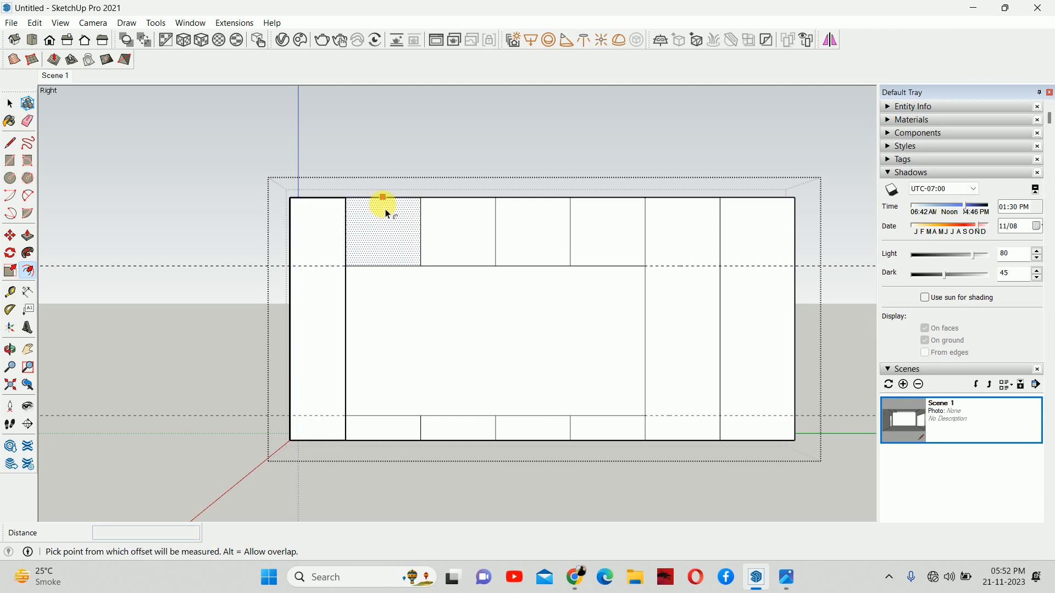
- Repeat the same inward offset on the remaining panel faces above, beside and below the TV opening
double_click(381, 206)
double_click(456, 221)
double_click(529, 219)
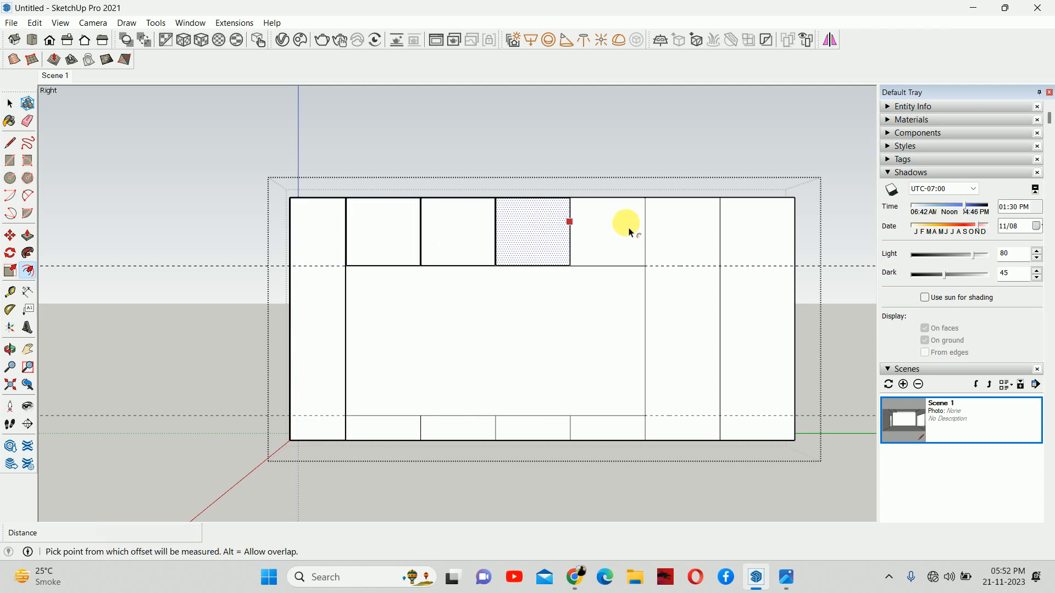
double_click(626, 225)
double_click(670, 235)
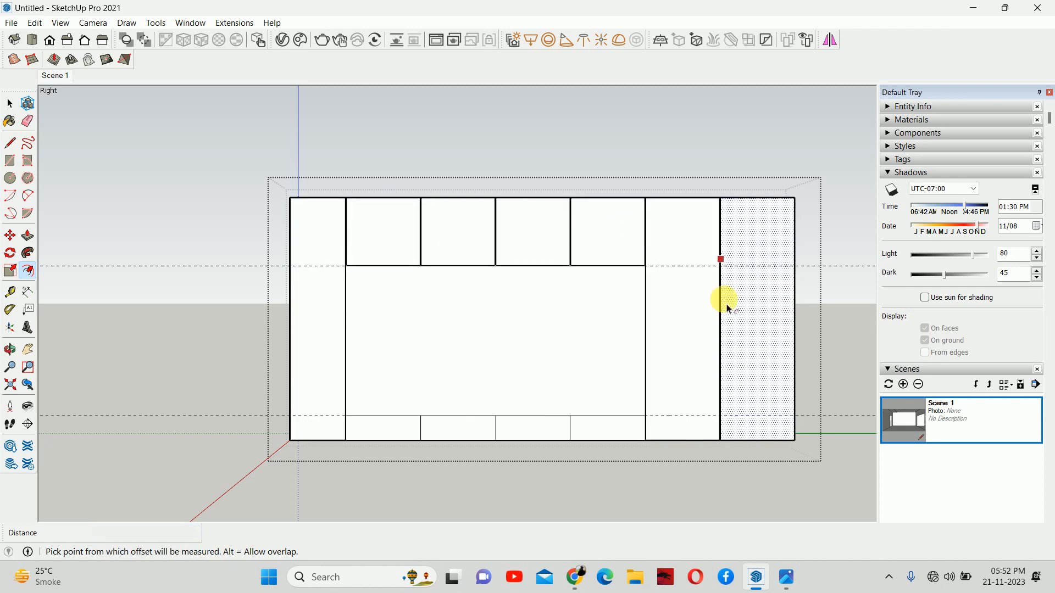
scroll(615, 425, "up", 2)
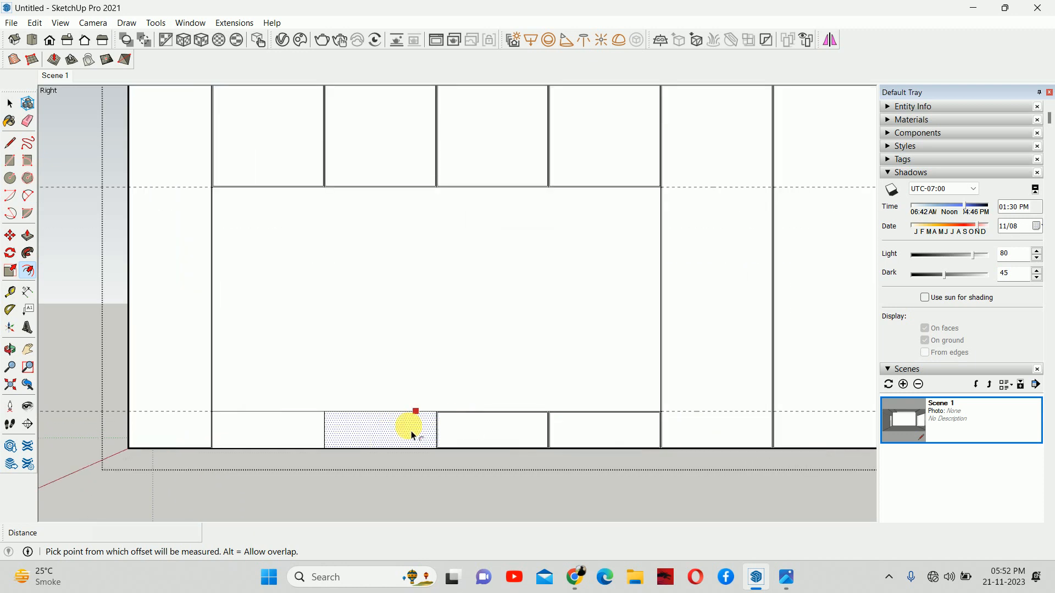
scroll(255, 420, "down", 2)
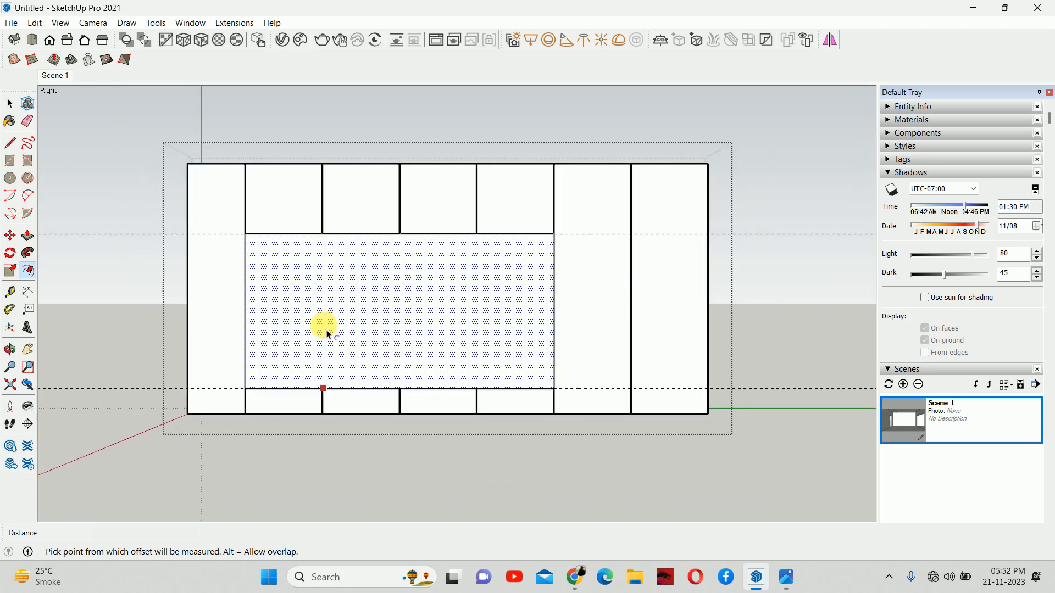
- Select all the offset panel faces surrounding the TV opening, leaving the opening's own face out of the selection
key("space")
left_click(223, 253)
left_click(276, 208, "shift")
left_click(351, 210, "shift")
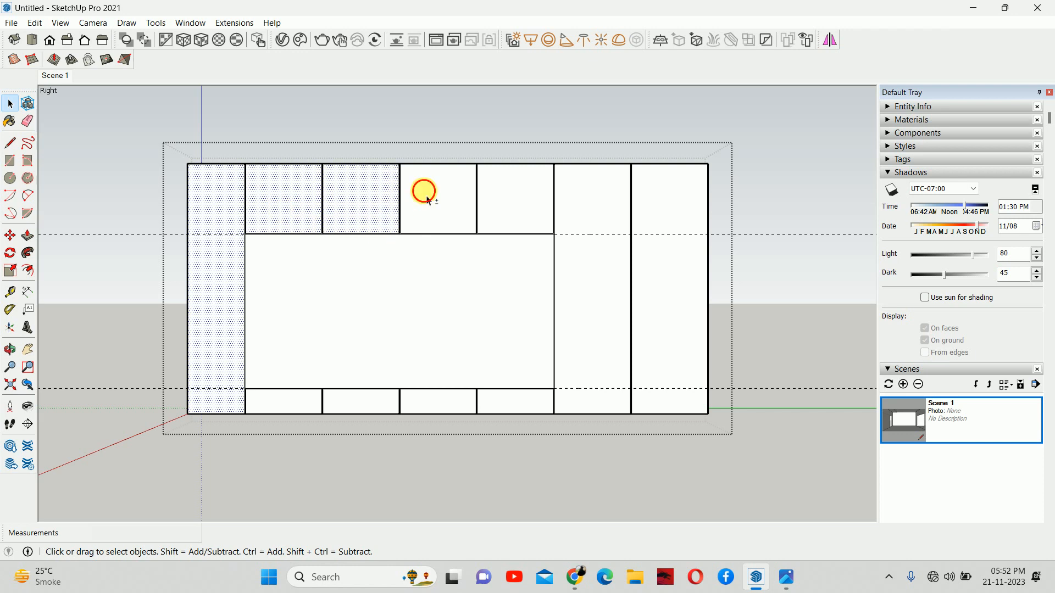
left_click(426, 193, "shift")
left_click(516, 214, "shift")
left_click(625, 238, "shift")
left_click(664, 204, "shift")
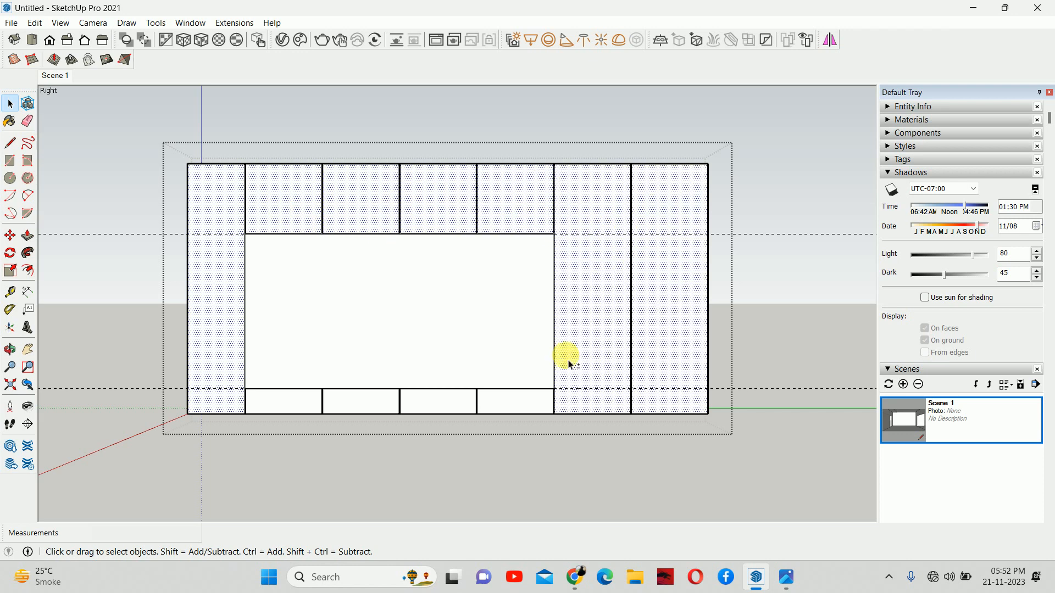
left_click(503, 399, "shift")
left_click(412, 401, "shift")
left_click(329, 406, "shift")
left_click(272, 410, "shift")
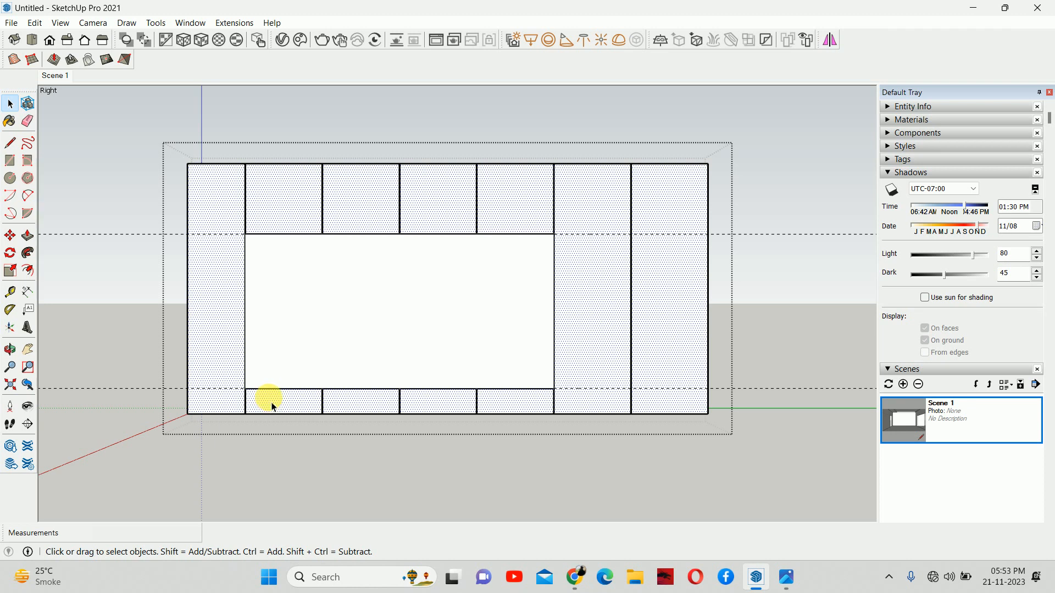
- Close and reopen the panel group, and undo the inward offsets on all the panel faces
key("Escape")
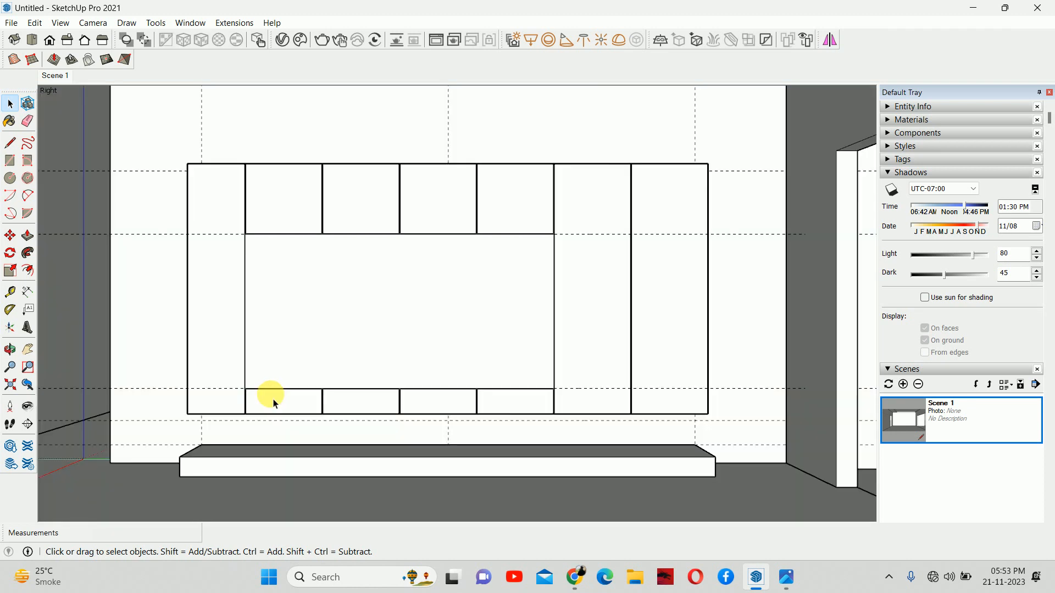
double_click(297, 317)
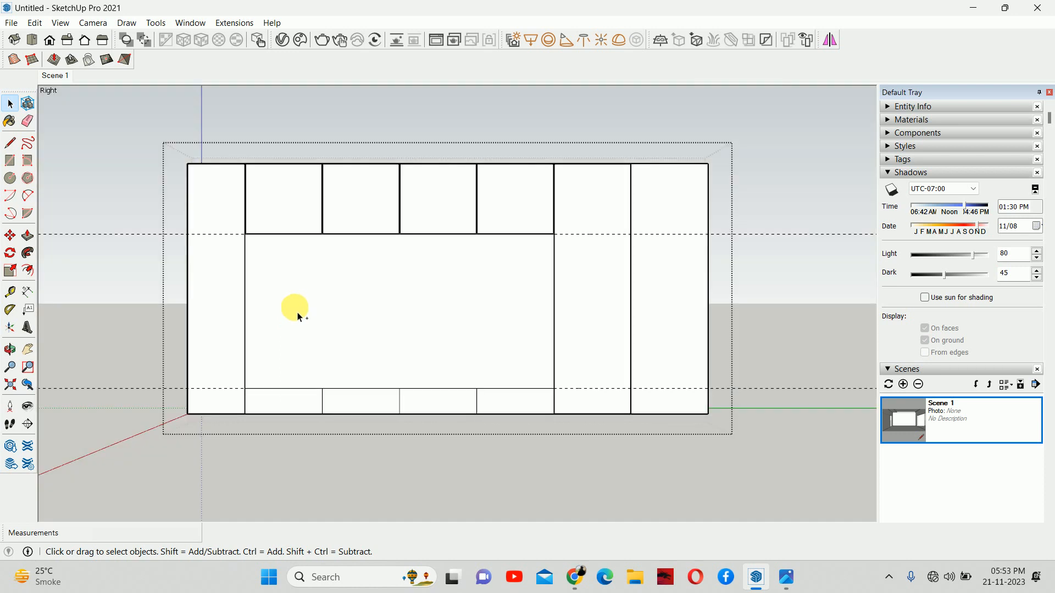
key("ctrl+z")
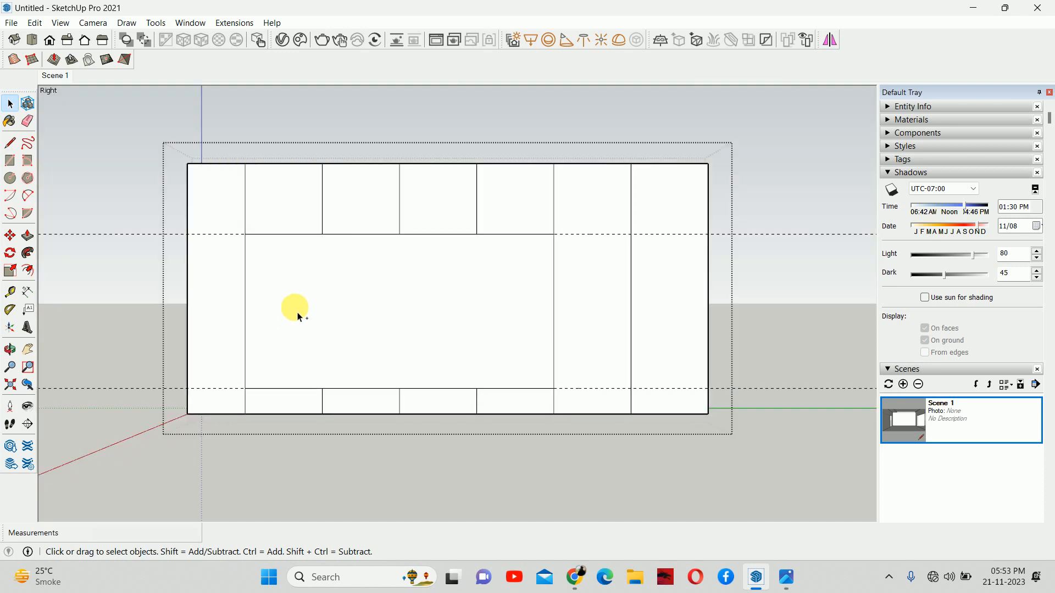
- Close and reopen the panel group for editing, and offset the outline of the first full-height strip 15 mm inward
key("Escape")
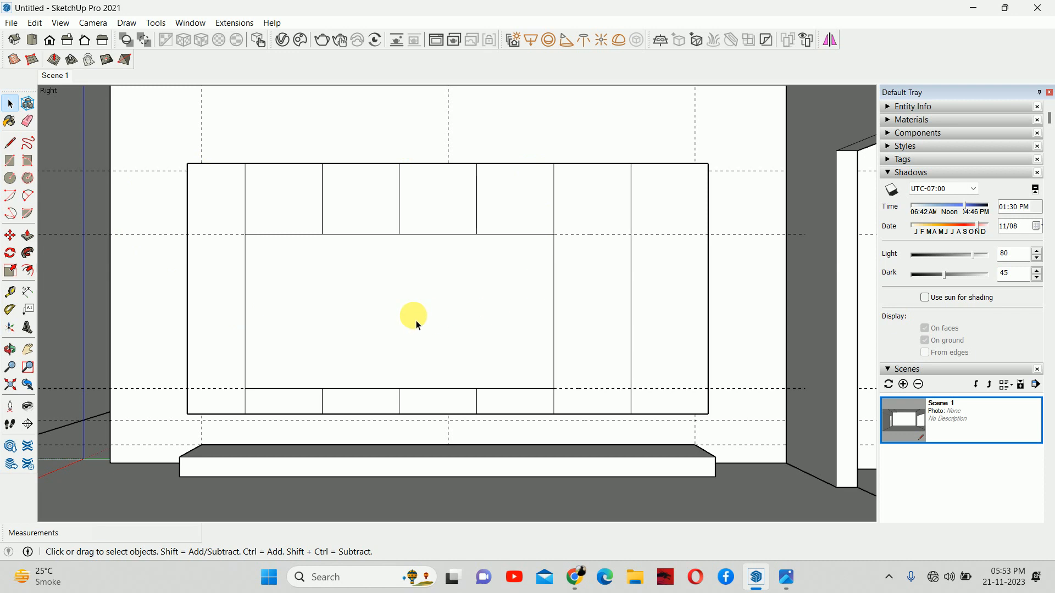
double_click(345, 297)
key("f")
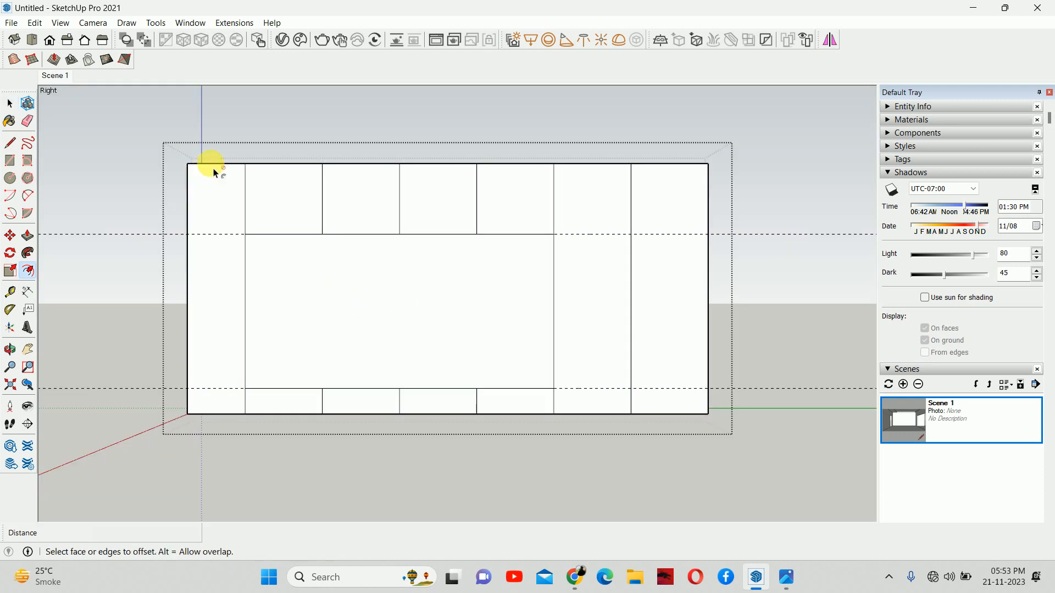
left_click(212, 177)
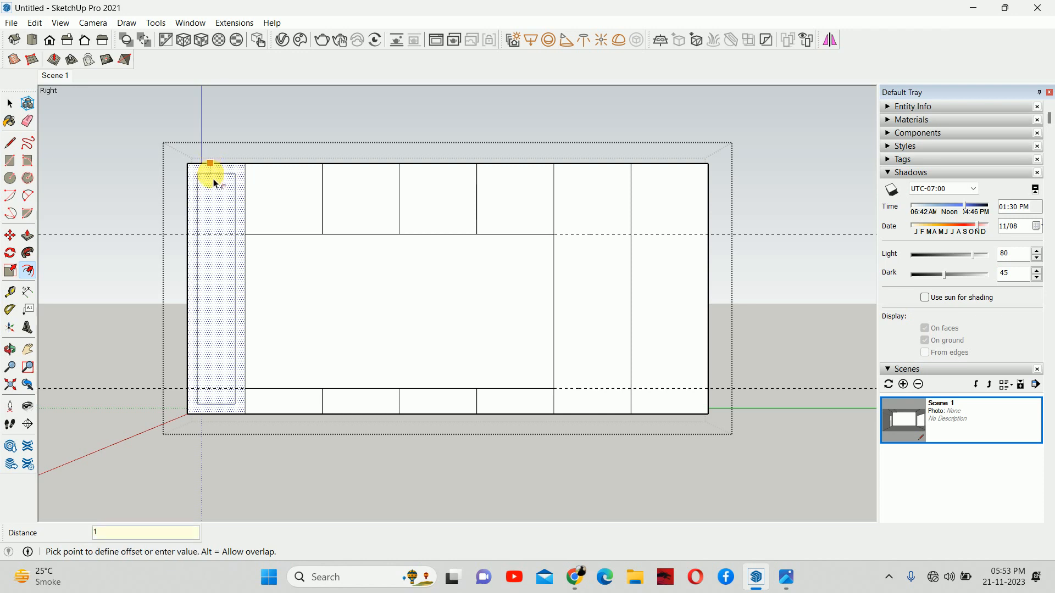
type("15")
key("Return")
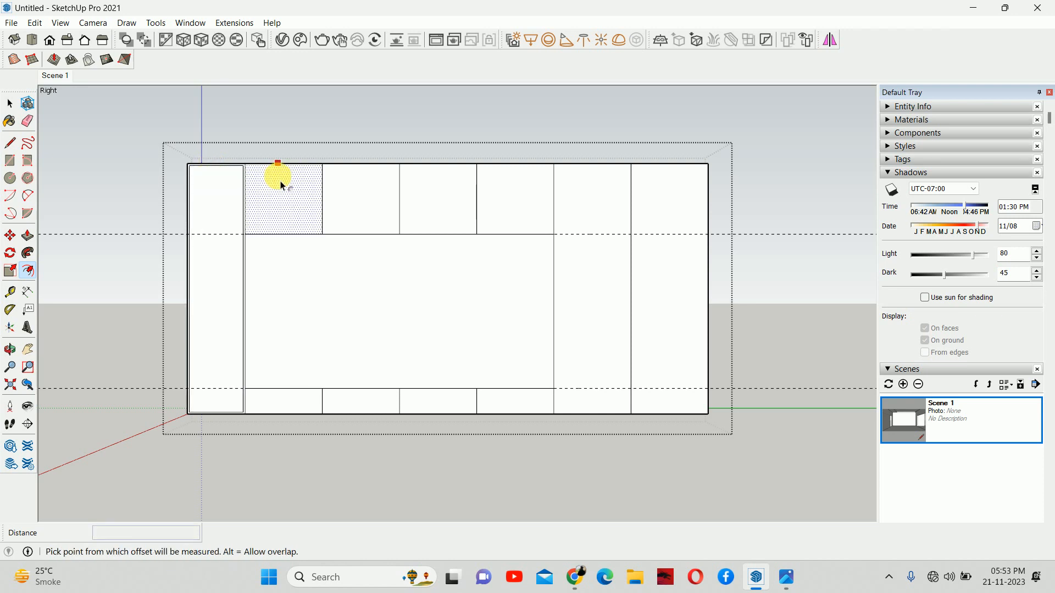
- Repeat the 15 mm inward offset on the four panels above the TV opening and the two remaining full-height strips
double_click(282, 183)
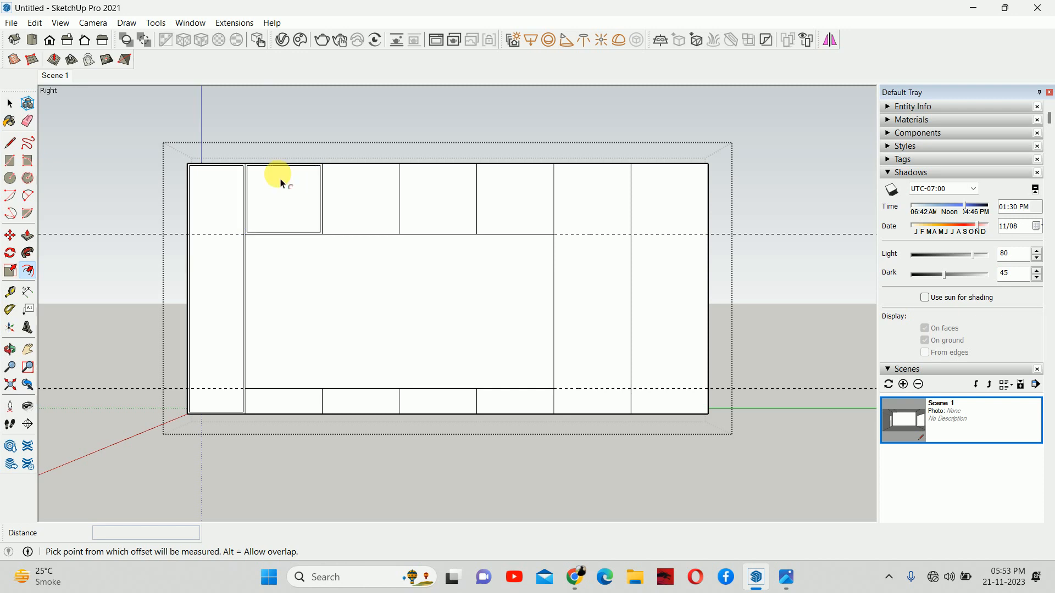
double_click(379, 189)
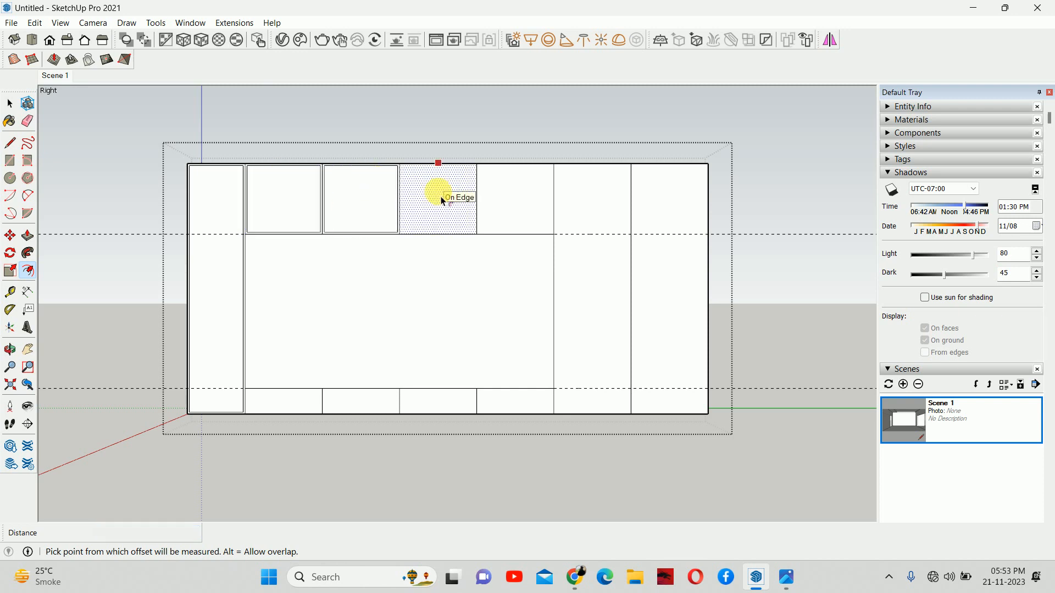
double_click(443, 202)
double_click(522, 178)
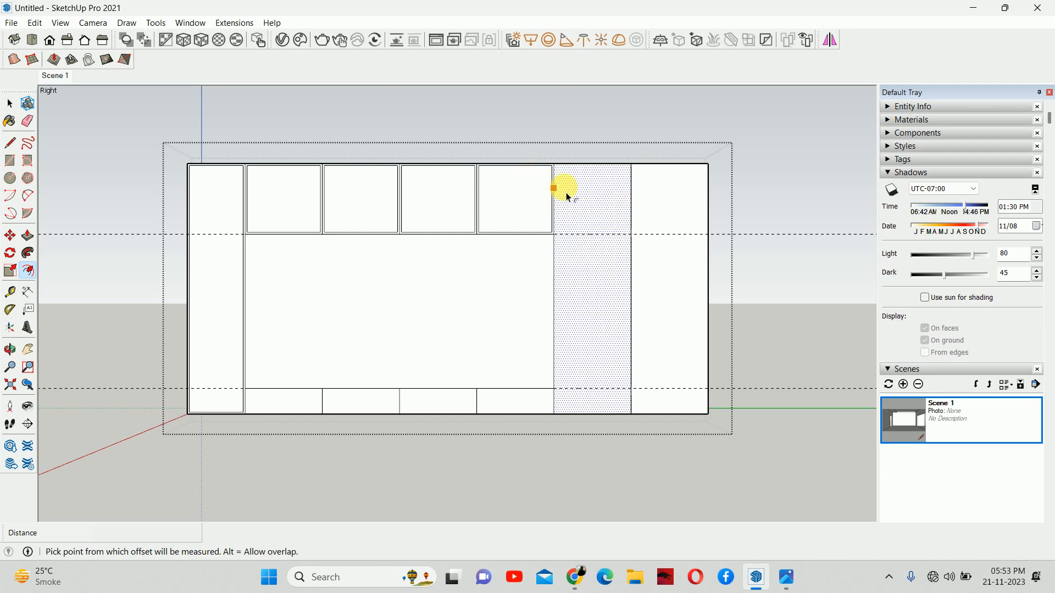
double_click(568, 190)
double_click(641, 193)
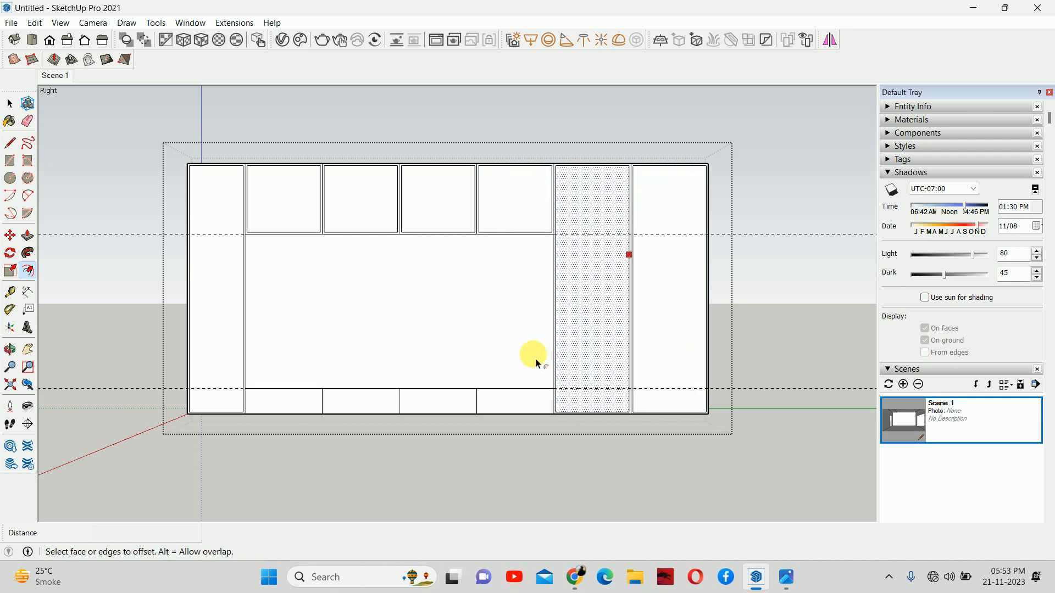
- Repeat the 15 mm inward offset on the four small panels below the TV opening and on the opening's own face
double_click(502, 407)
double_click(451, 405)
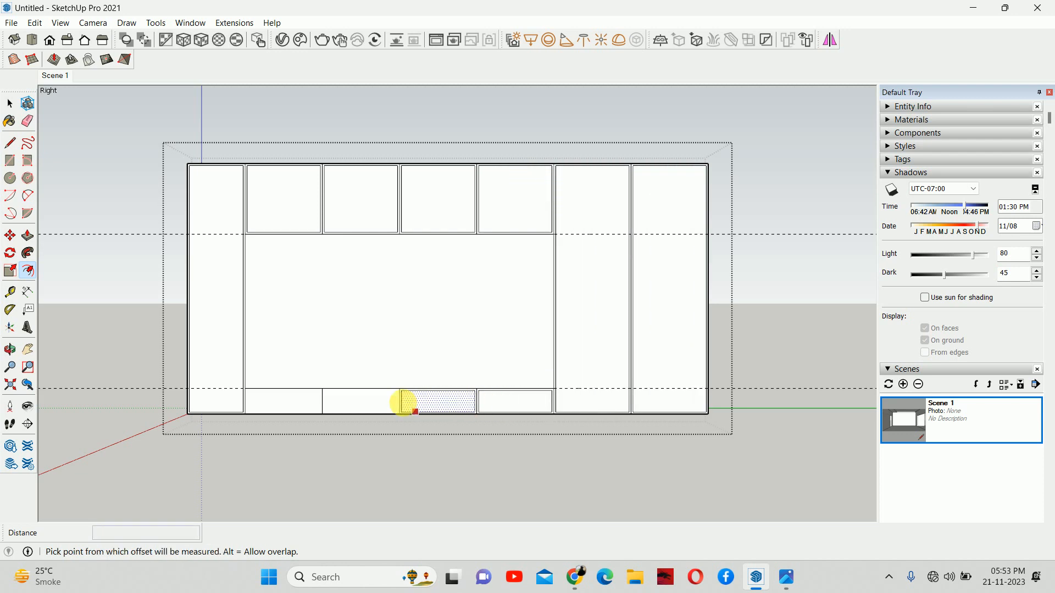
double_click(380, 409)
double_click(301, 405)
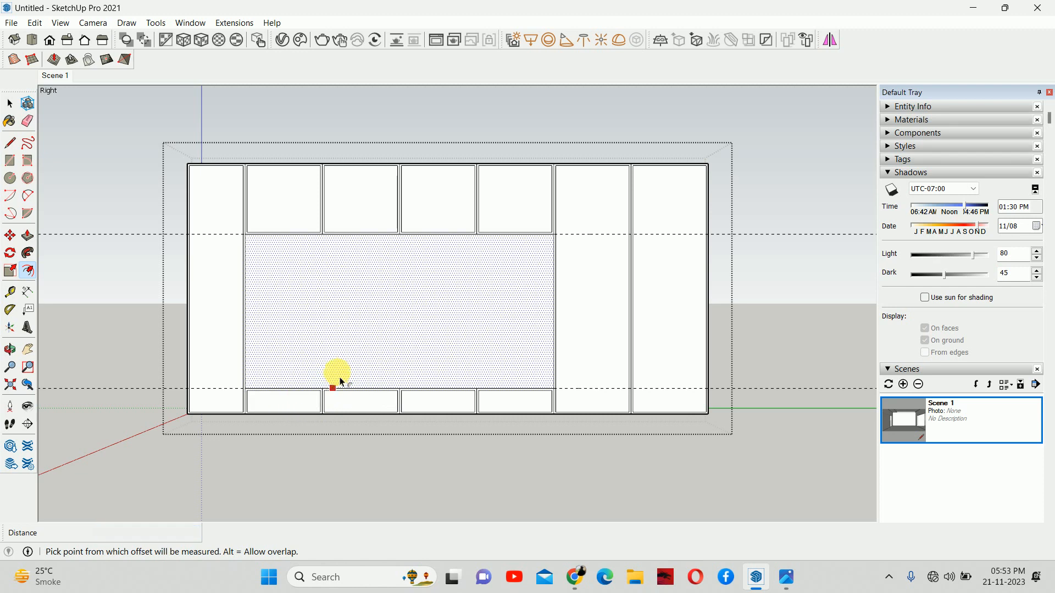
middle_click_drag(357, 367, 421, 350)
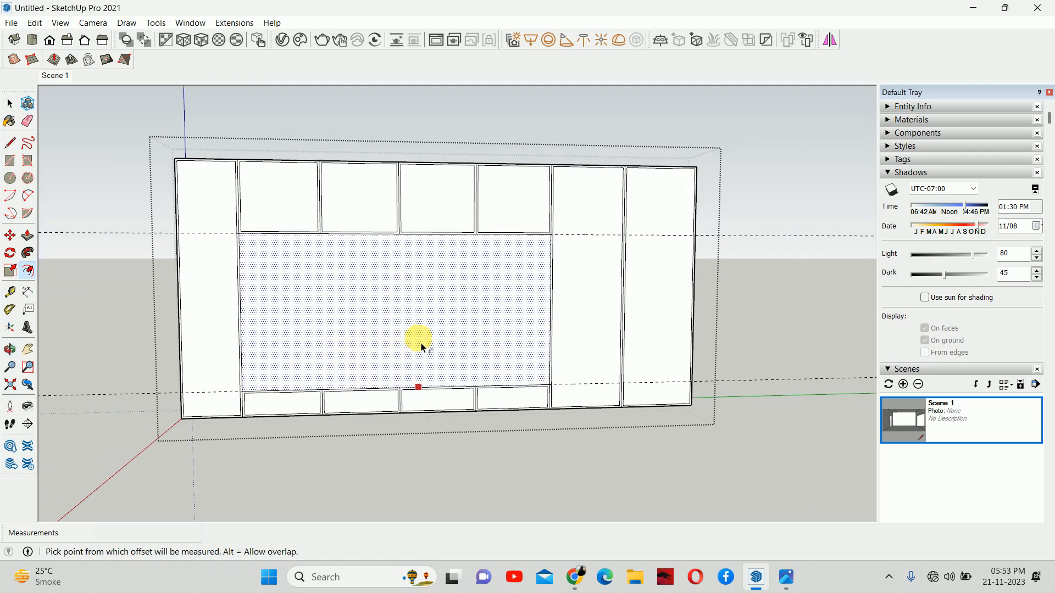
double_click(421, 313)
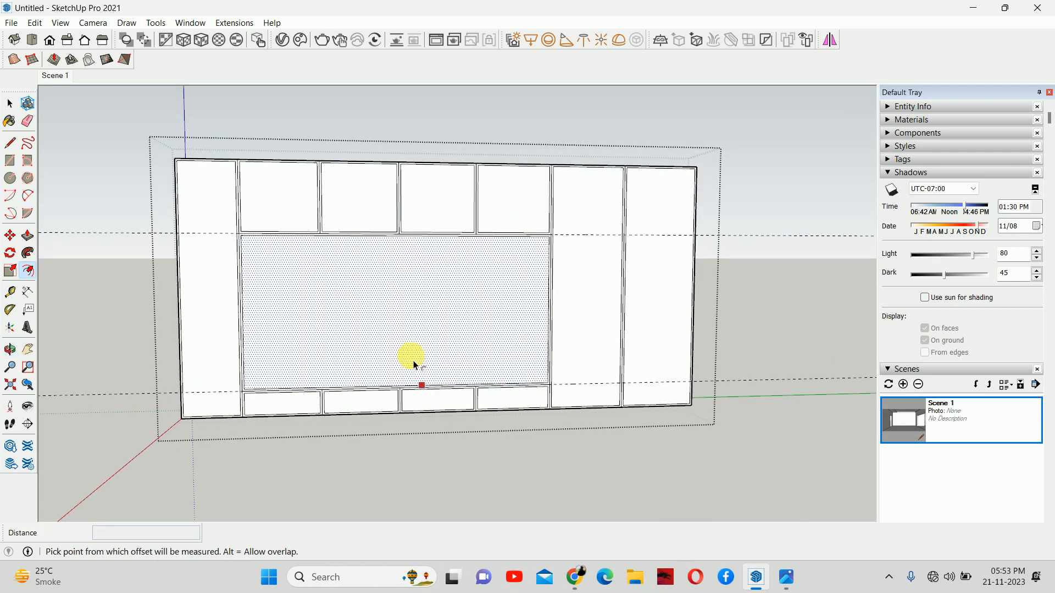
- Push the inner face of the TV opening 290 mm back into the unit
middle_click_drag(292, 330, 464, 393)
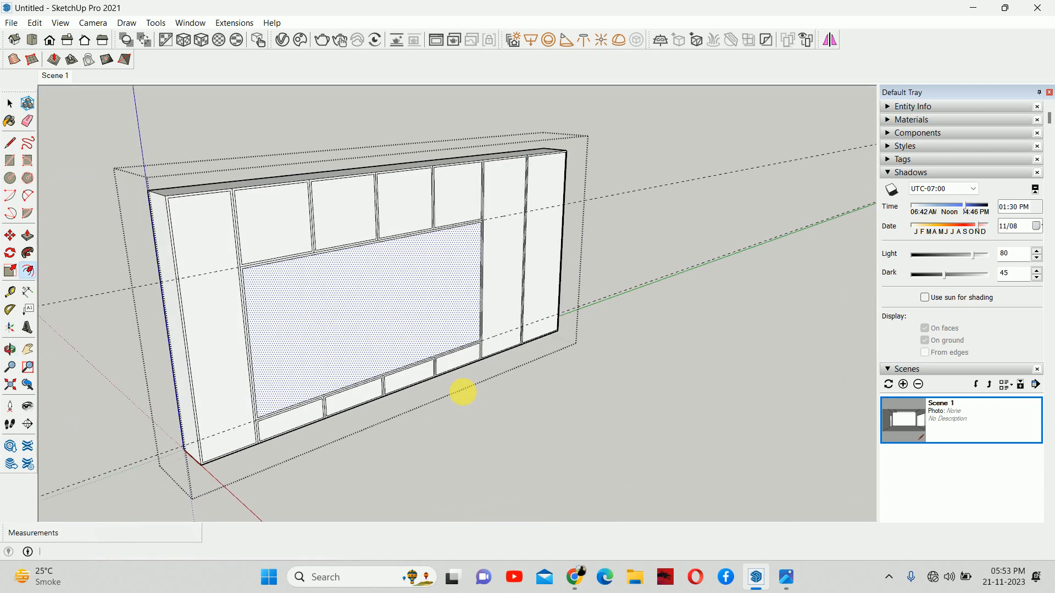
key("p")
left_click(410, 345)
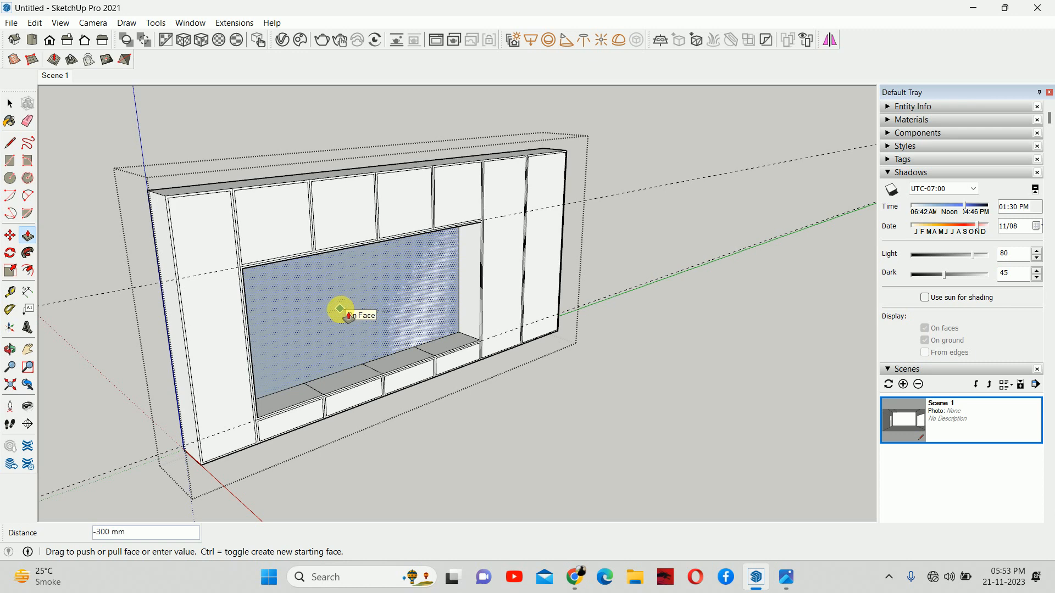
type("290")
key("Return")
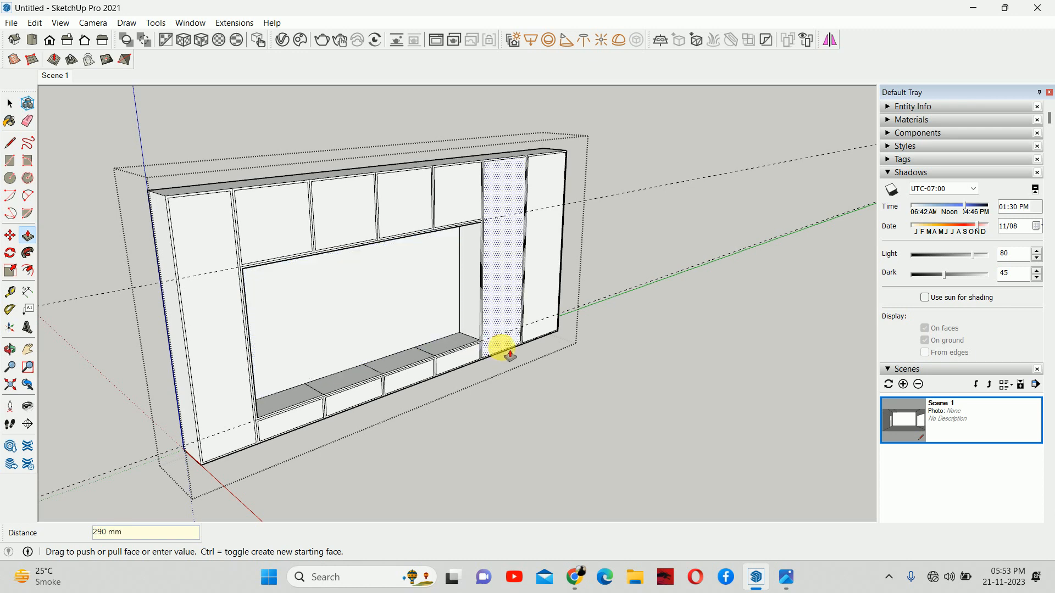
- Repeat the 290 mm push on the three full-height strips and the four compartments above the TV opening
double_click(236, 334)
double_click(271, 232)
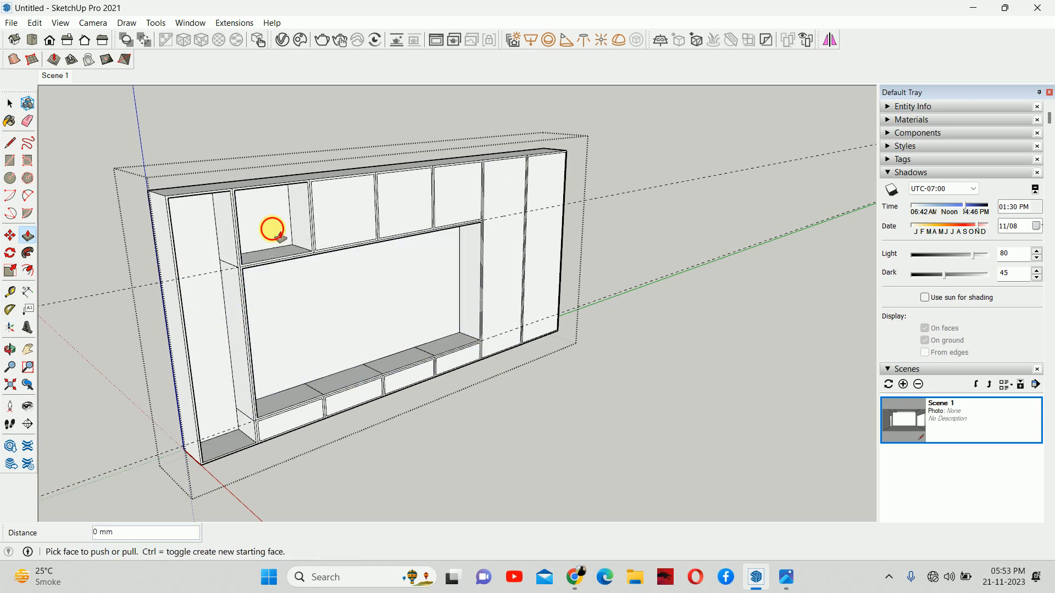
double_click(348, 215)
double_click(397, 200)
double_click(446, 174)
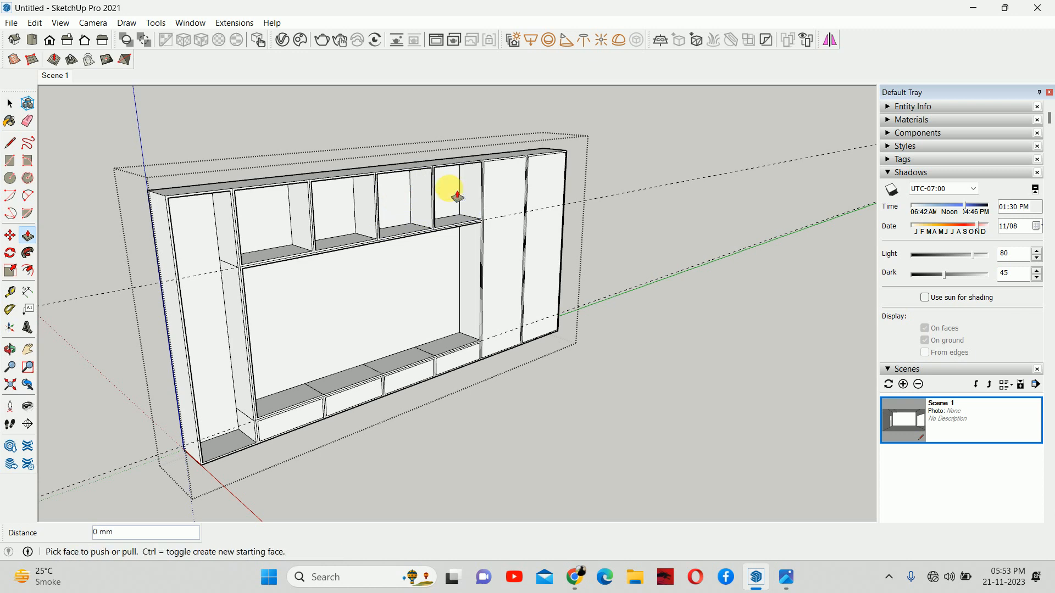
double_click(505, 206)
double_click(538, 253)
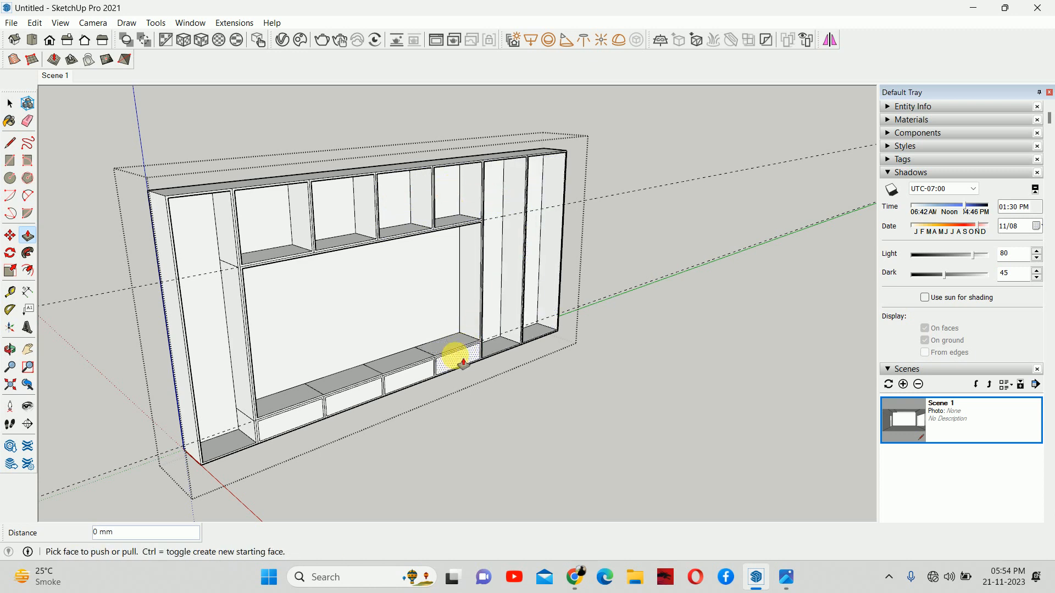
- Recess the four small compartments below the TV opening by the same 290 mm
double_click(435, 367)
double_click(421, 378)
double_click(369, 393)
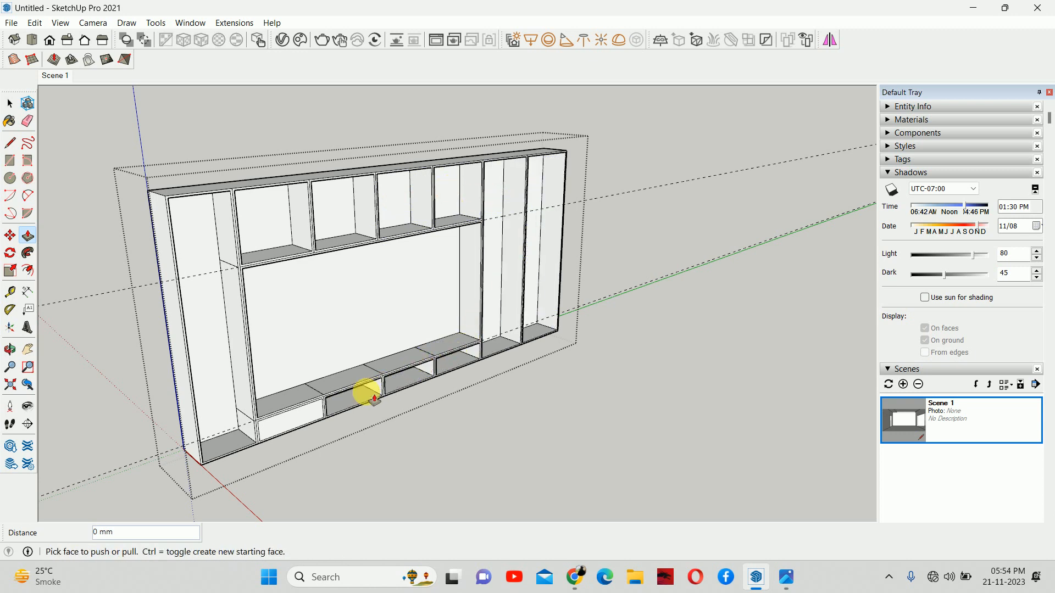
double_click(312, 411)
- Erase the leftover dividing lines on the lower and upper inside surfaces of the TV opening
key("e")
scroll(330, 377, "up", 5)
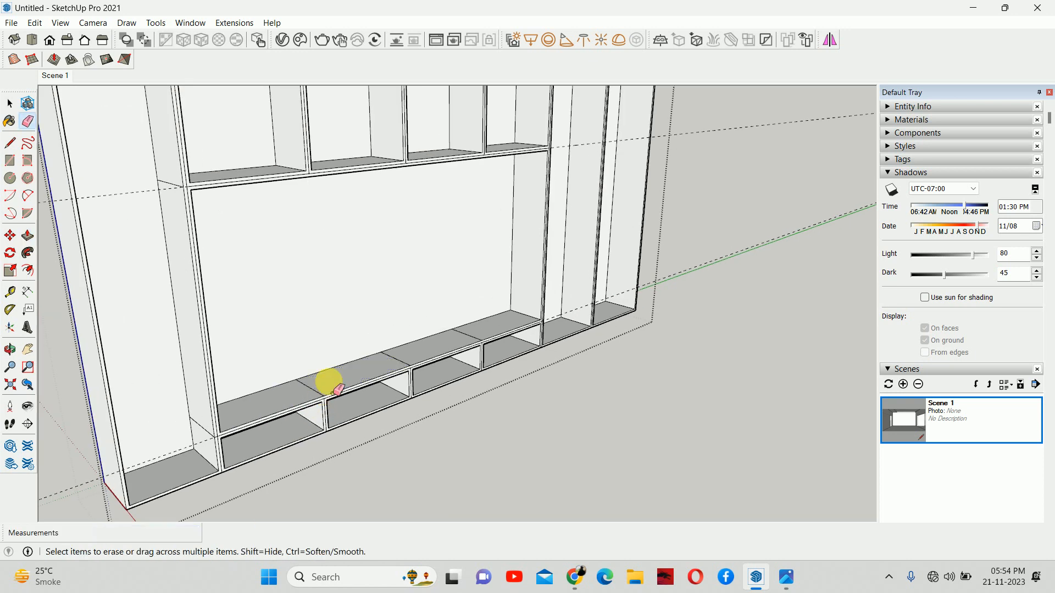
left_click_drag(363, 392, 509, 332)
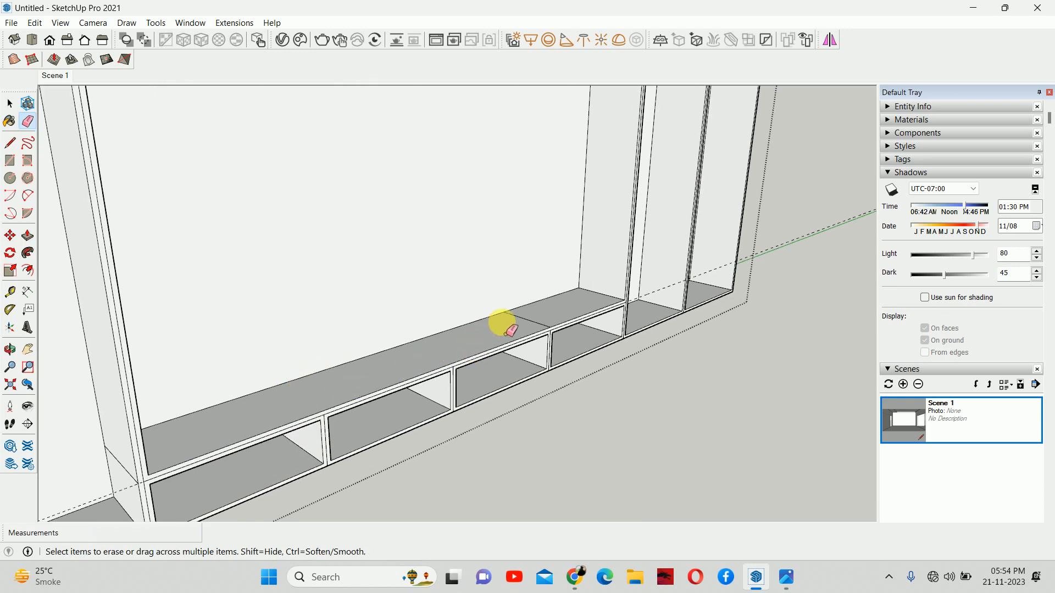
scroll(506, 252, "down", 5)
middle_click_drag(506, 252, 364, 165)
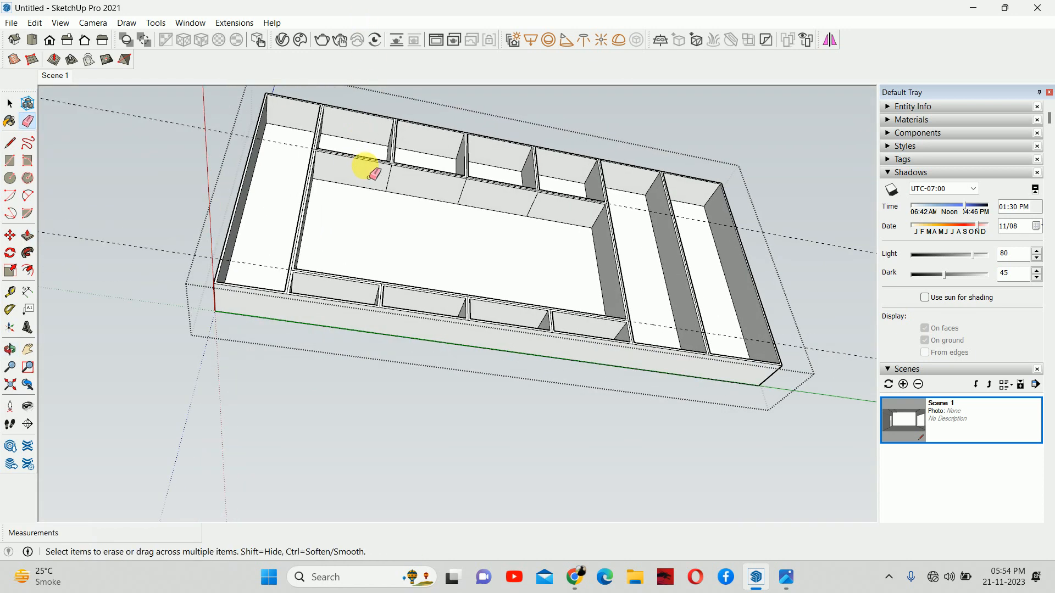
scroll(400, 182, "up", 2)
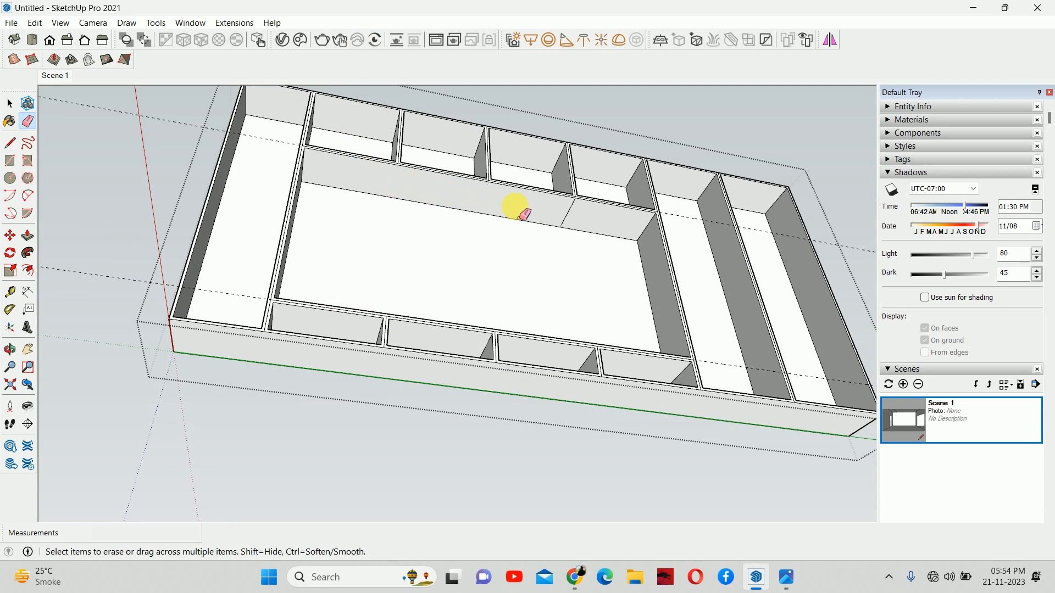
left_click(566, 214)
- Close the panel group and delete all the guides from the model
mouse_move(566, 215)
middle_mouse_down()
mouse_move(560, 245)
mouse_move(530, 259)
middle_mouse_up()
key("space")
scroll(529, 258, "down", 3)
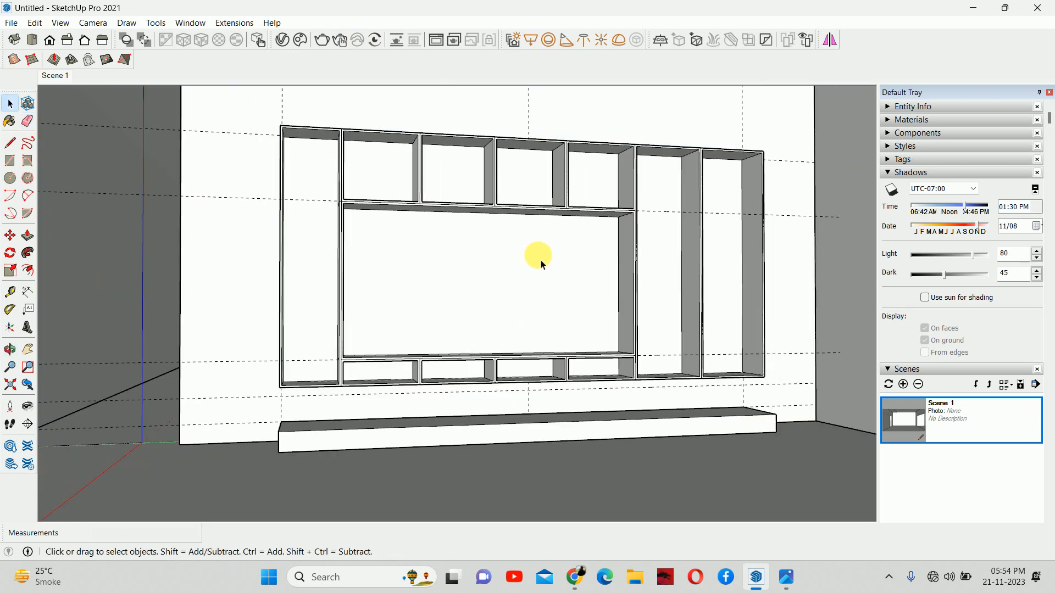
left_click(35, 23)
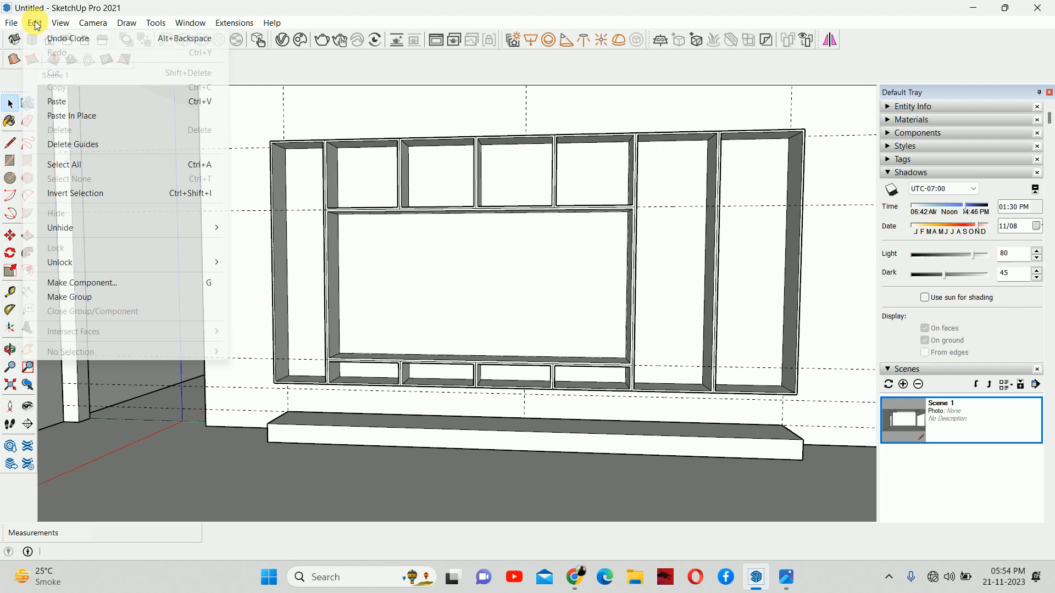
left_click(68, 144)
- Paste the copied panel faces in place over the hollowed unit and make them a separate group
middle_click_drag(77, 170, 283, 331)
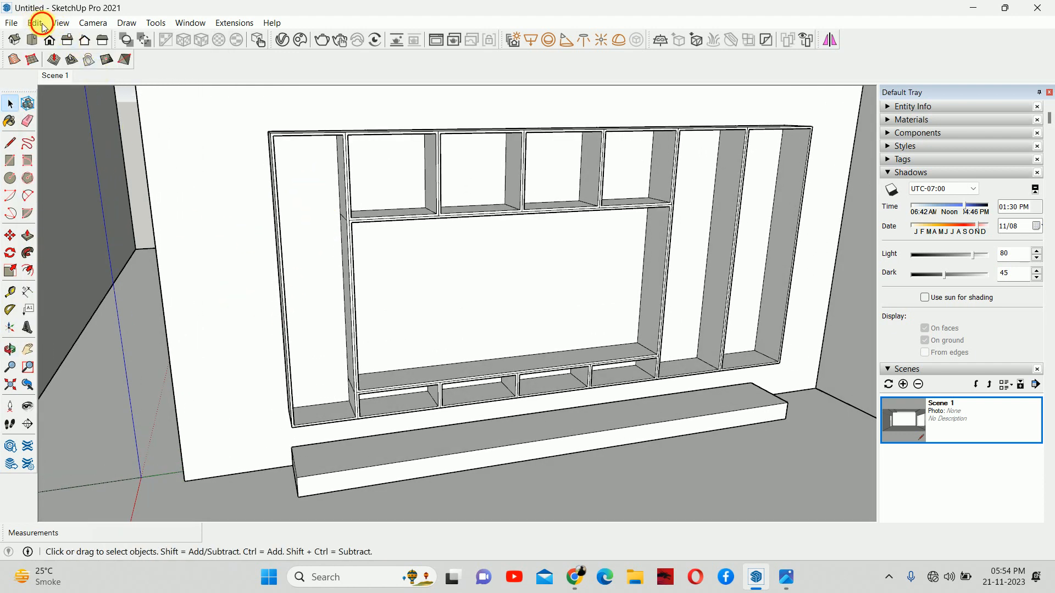
left_click(34, 23)
left_click(77, 113)
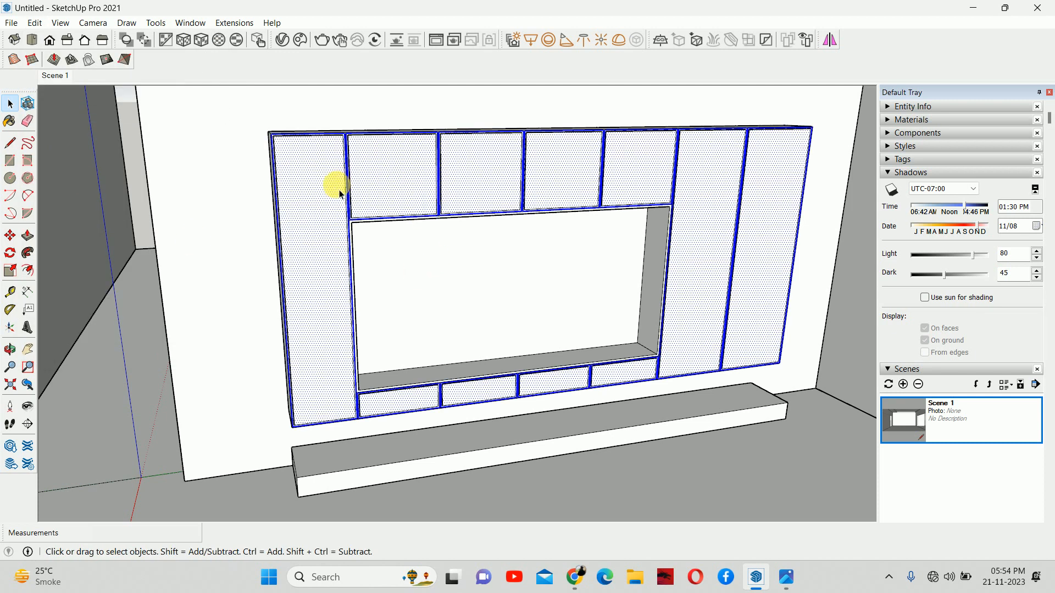
scroll(387, 250, "up", 6)
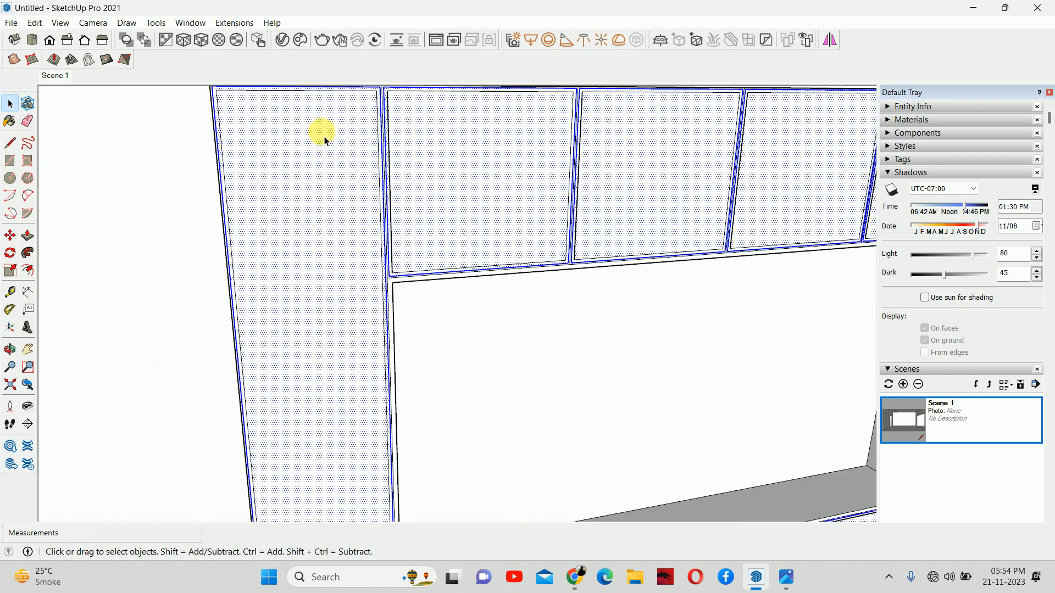
middle_click_drag(323, 135, 379, 217)
right_click(296, 211)
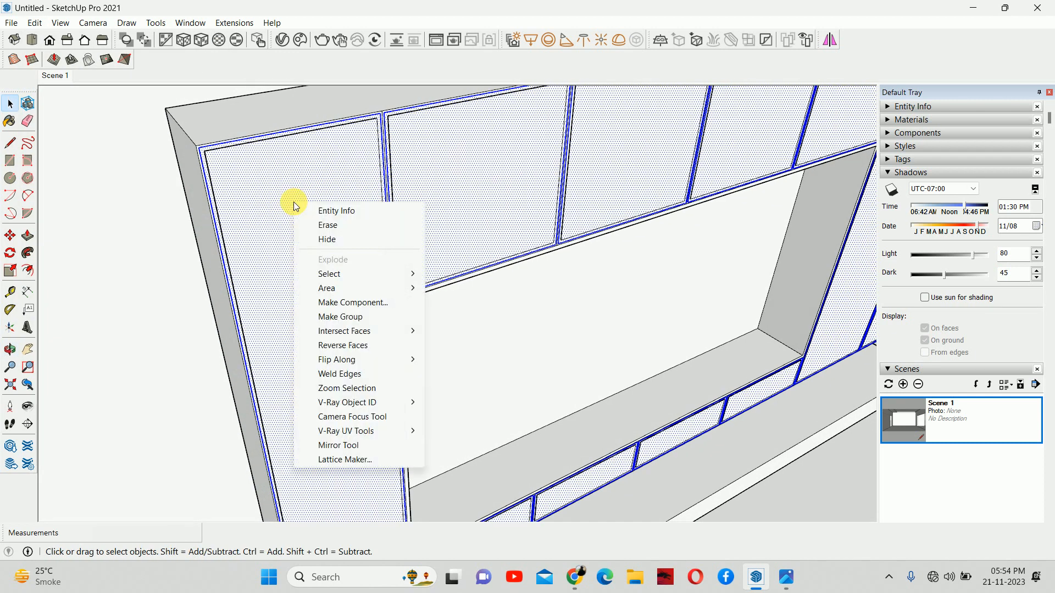
left_click(345, 315)
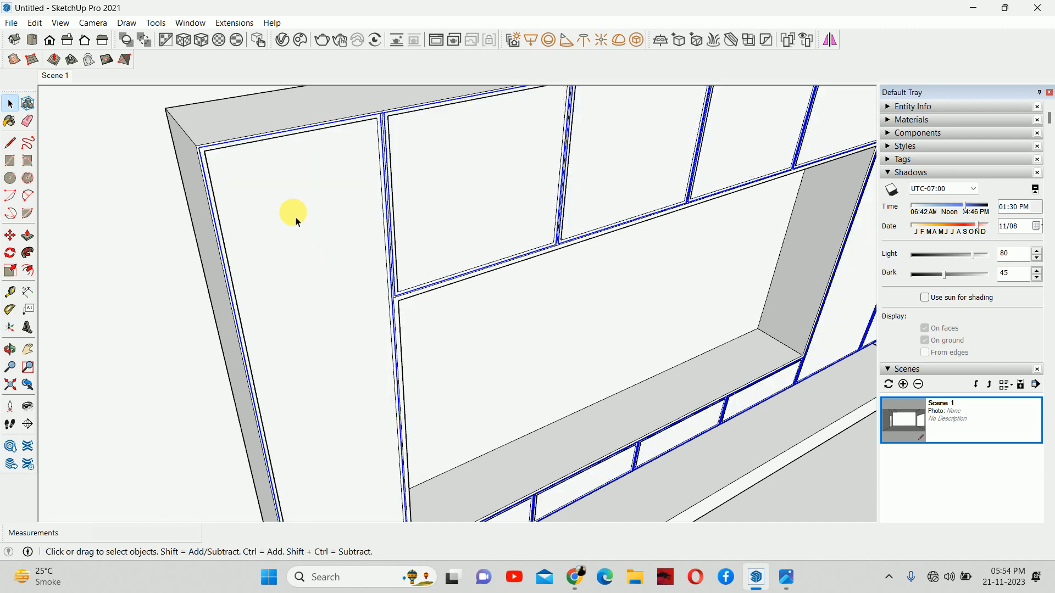
- Open the new front-panel group for editing and extrude the first full-height panel 20 mm
scroll(296, 223, "down", 4)
double_click(302, 226)
scroll(324, 212, "up", 4)
key("p")
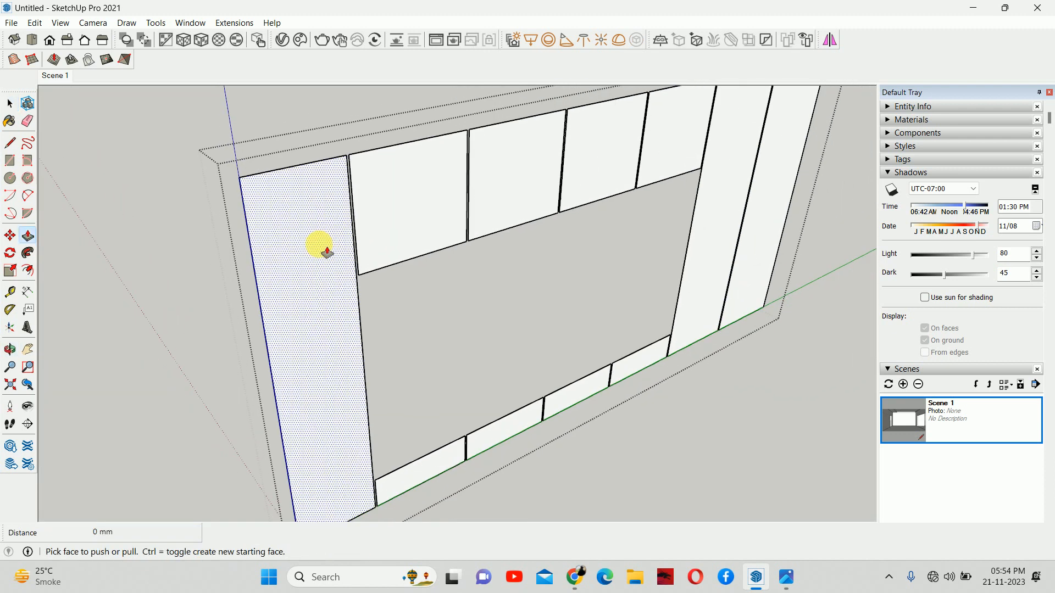
left_click_drag(327, 252, 400, 295)
type("20")
key("Return")
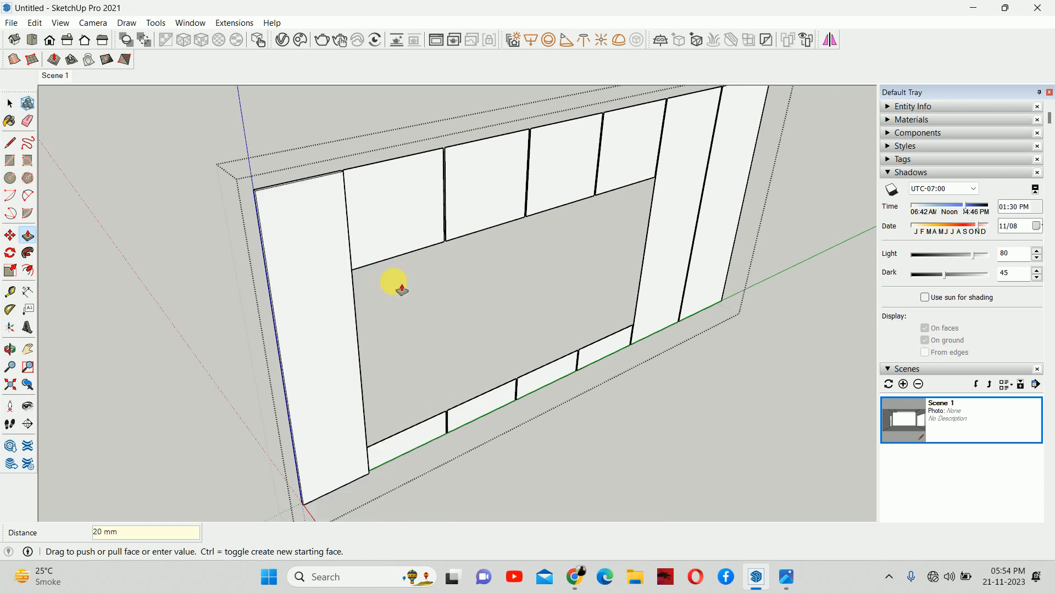
- Extrude the remaining upper, full-height and lower front panels by the same 20 mm, and close the group
left_click(491, 191)
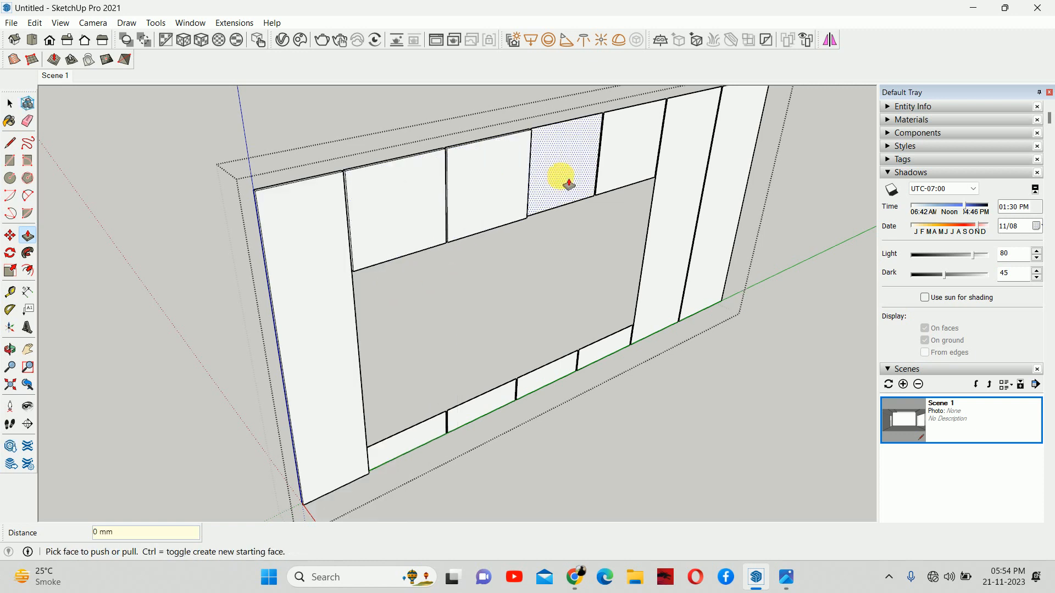
double_click(665, 178)
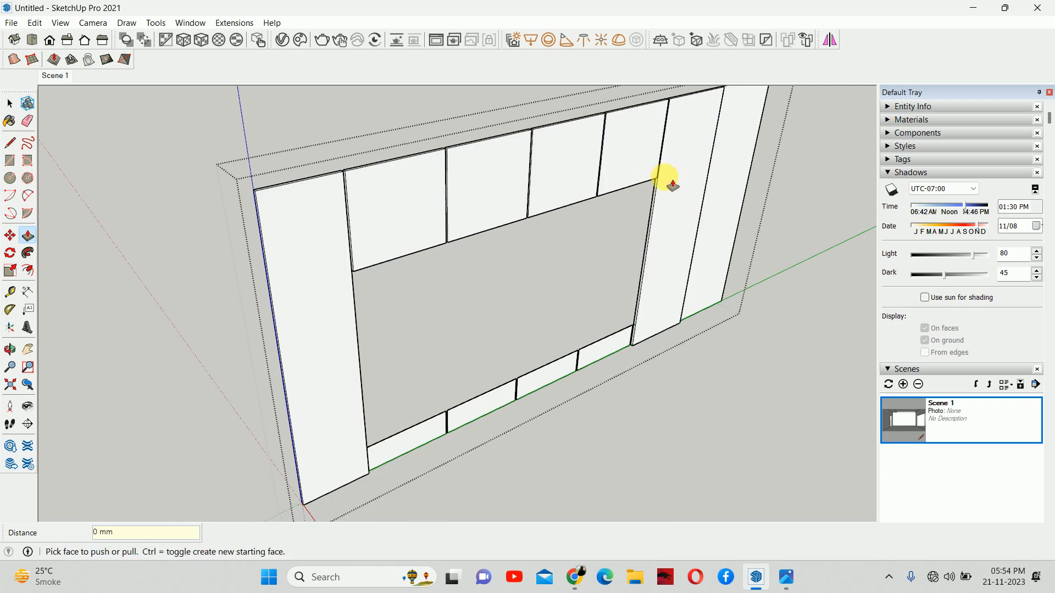
double_click(734, 199)
double_click(595, 355)
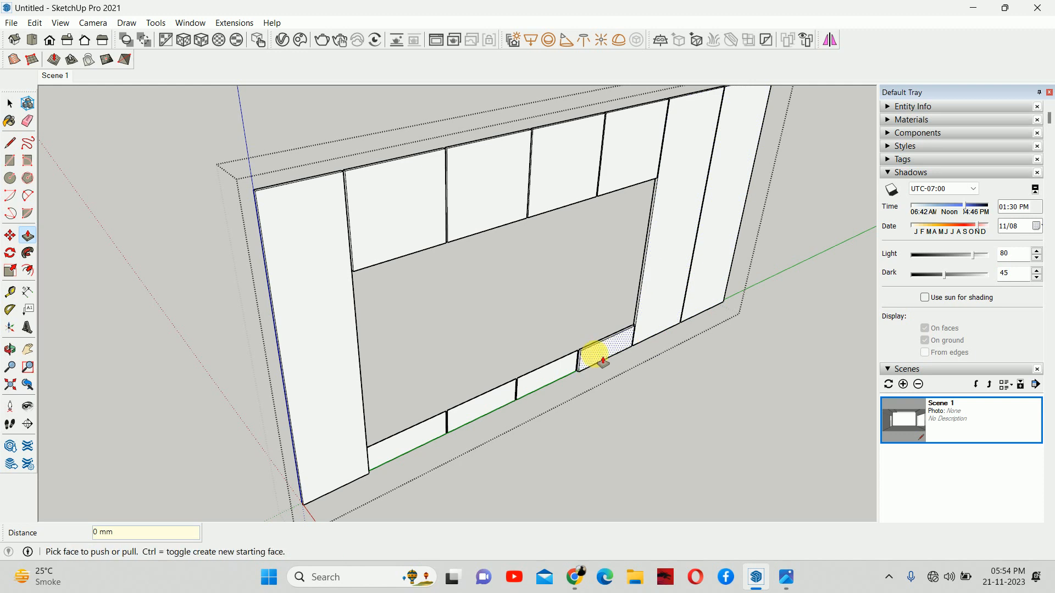
double_click(536, 380)
double_click(484, 400)
double_click(410, 438)
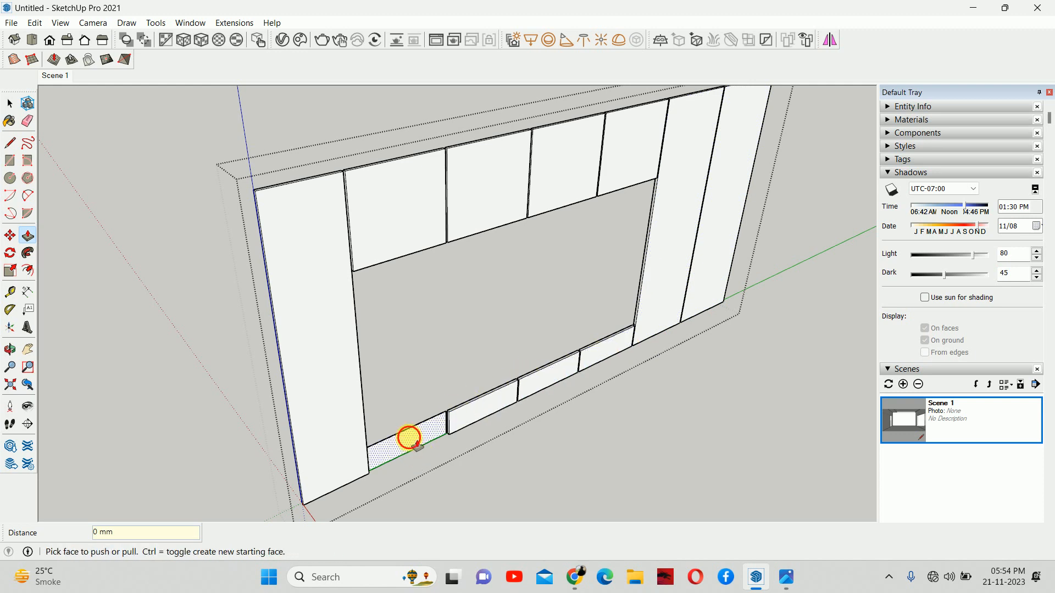
scroll(427, 434, "up", 4)
scroll(652, 377, "down", 2)
middle_click_drag(555, 352, 471, 313)
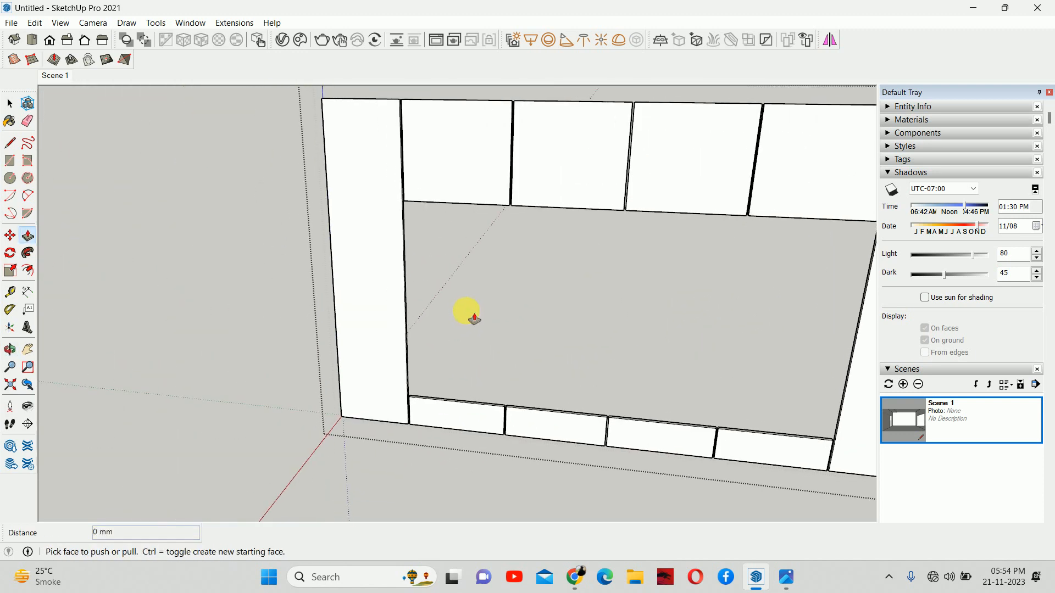
key("space")
left_click(492, 296)
- Reopen the front-panel group and move the bottom edges of the four upper panels down 25 mm
middle_click_drag(533, 295, 550, 203)
scroll(484, 136, "up", 2)
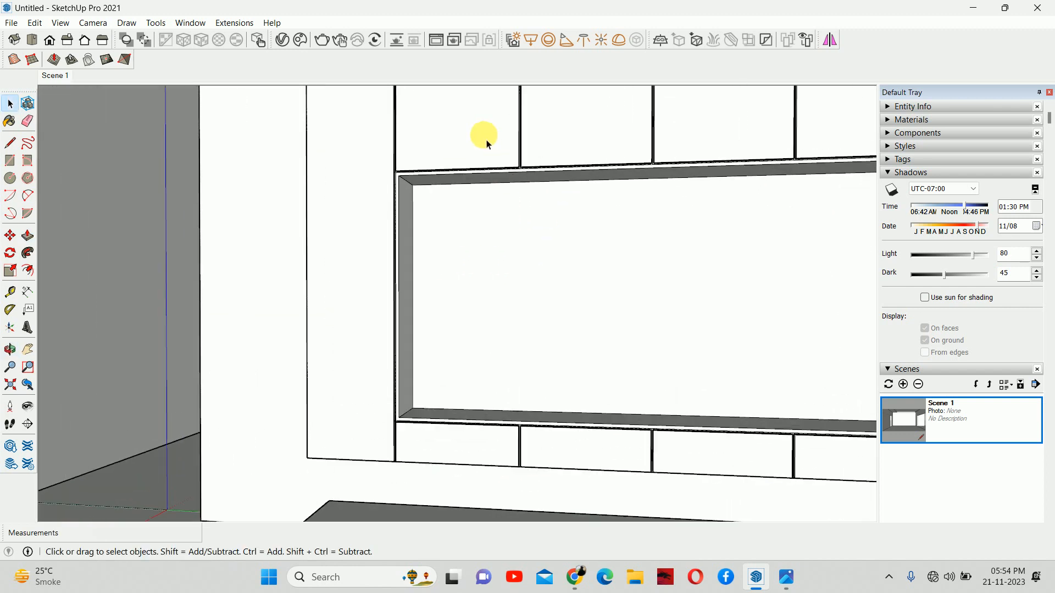
double_click(484, 142)
middle_click_drag(484, 142, 463, 279, "shift")
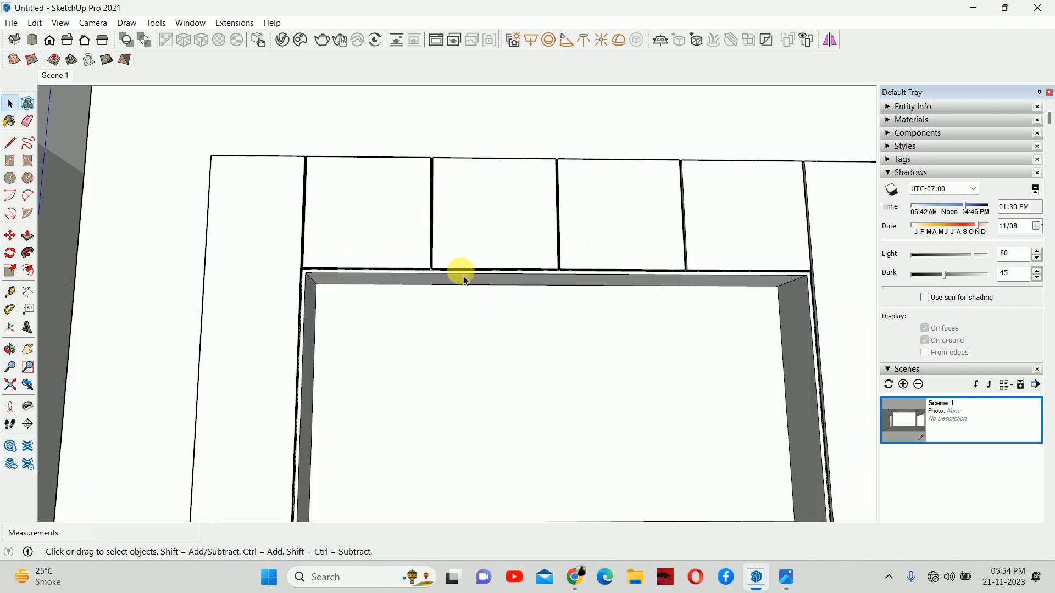
middle_click_drag(386, 252, 280, 252)
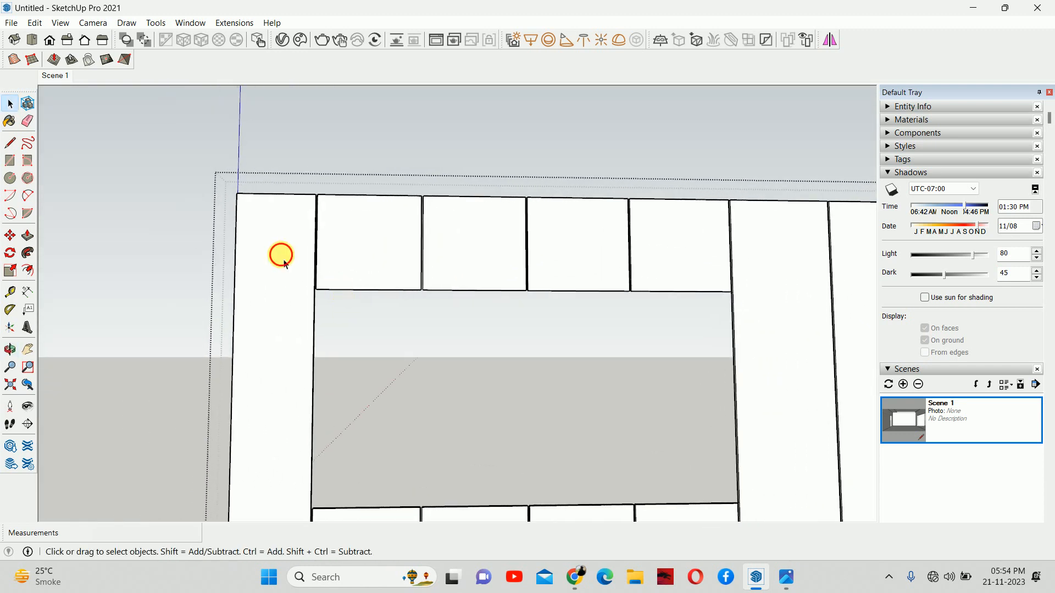
left_click_drag(280, 253, 775, 354)
key("m")
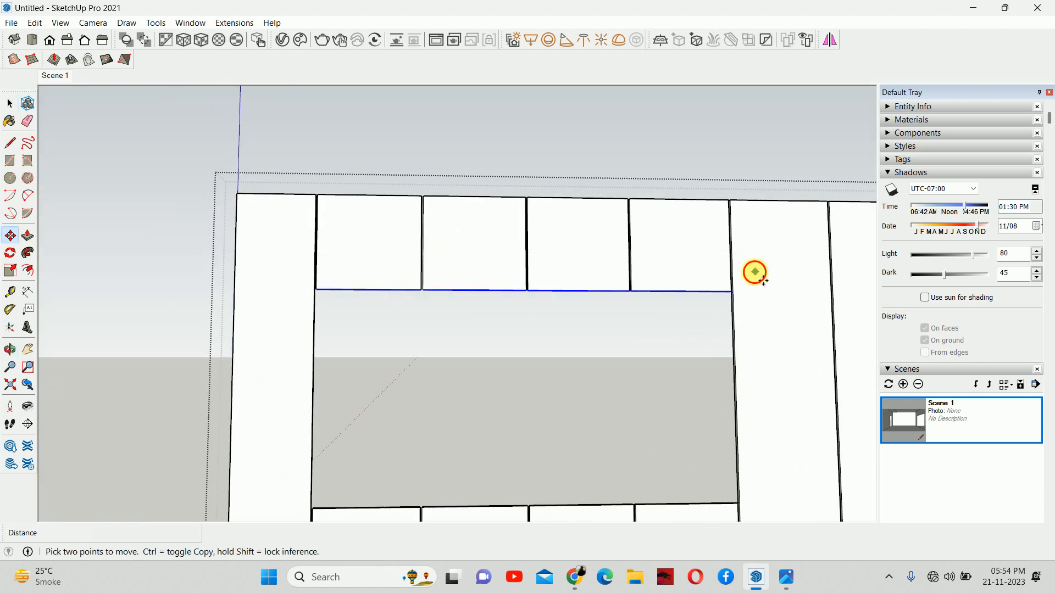
left_click(755, 273)
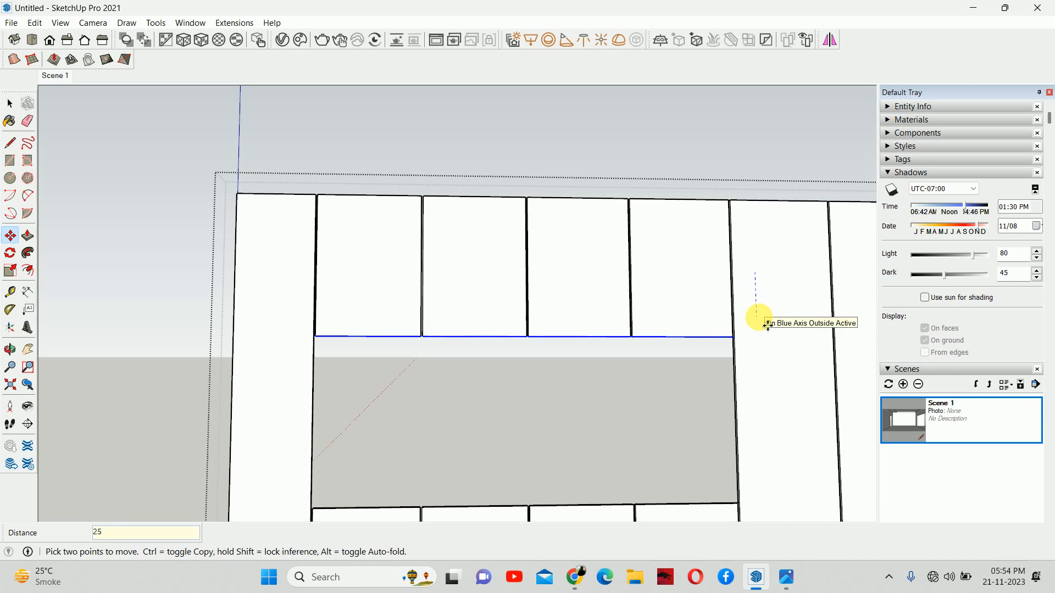
key("Return")
key("space")
- Move the top edges of the four lower front panels up 20 mm towards the TV opening
middle_click_drag(501, 306, 416, 248)
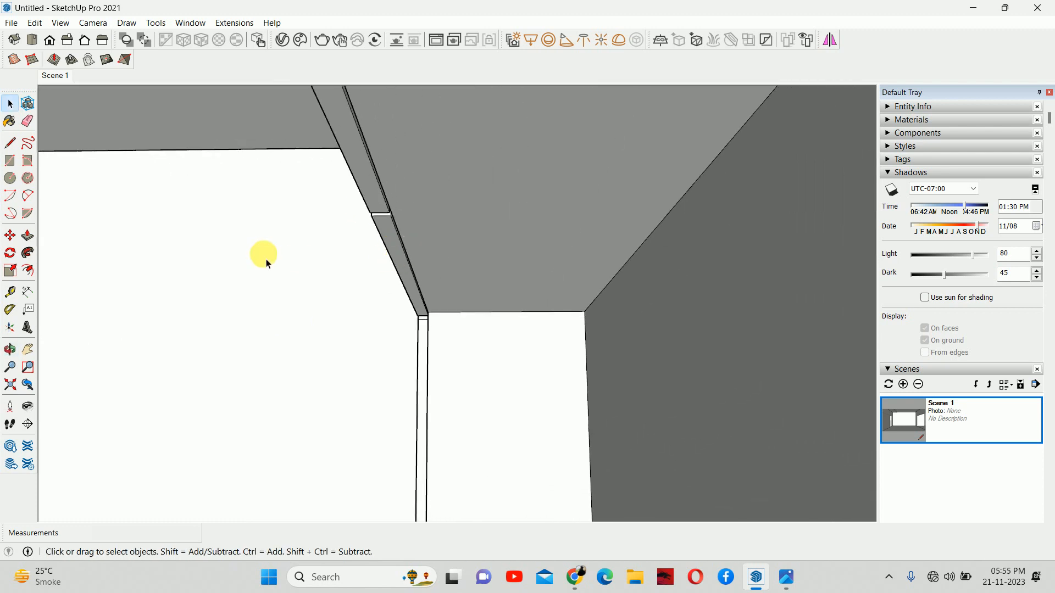
middle_click_drag(267, 262, 707, 367)
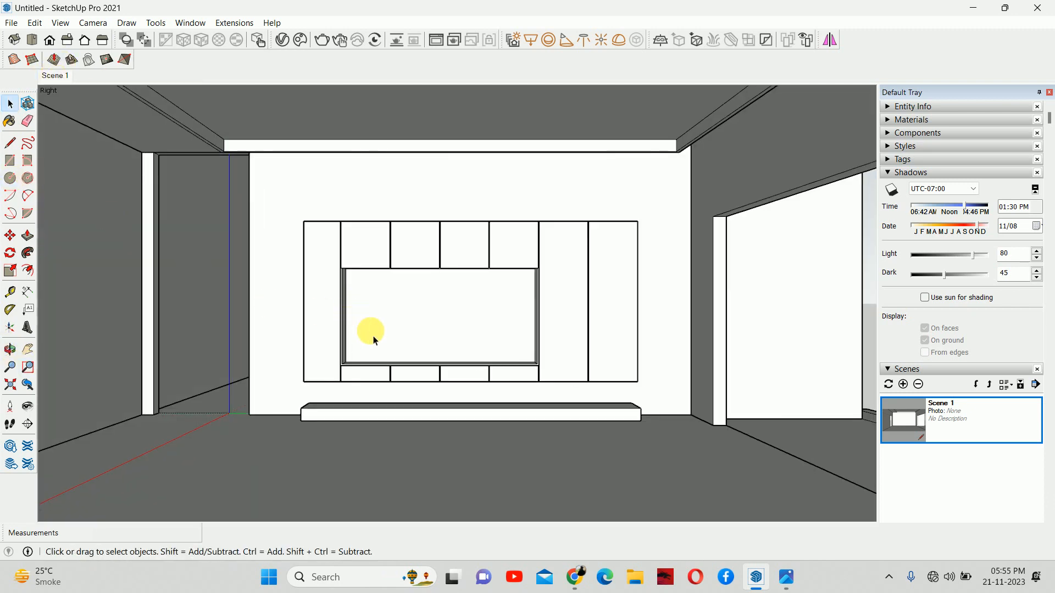
scroll(395, 379, "up", 9)
scroll(317, 391, "down", 10)
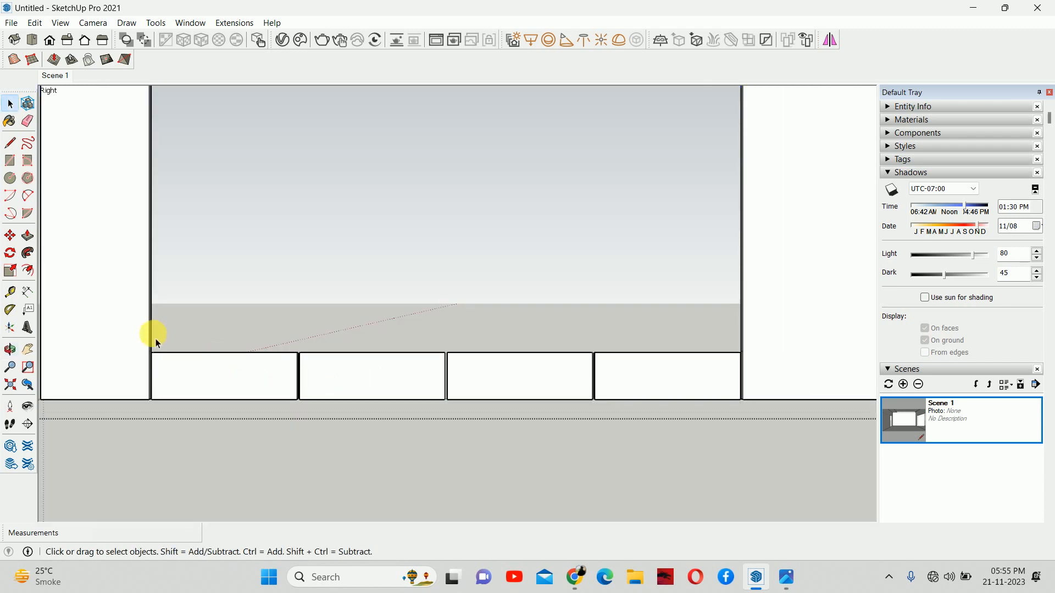
scroll(156, 341, "down", 1)
left_click_drag(130, 327, 626, 358)
key("m")
left_click(618, 350)
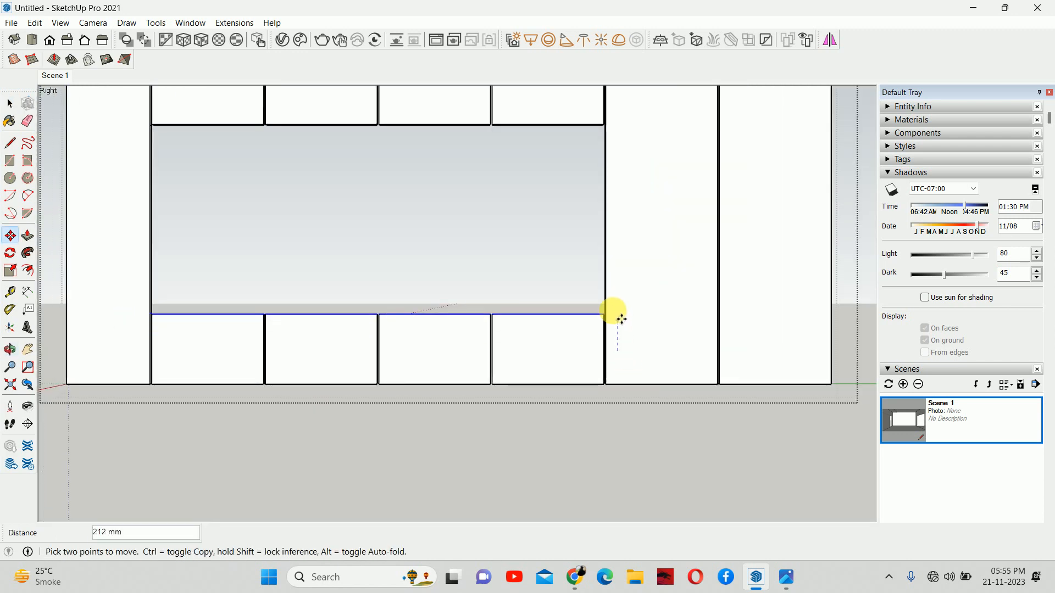
type("20")
key("Return")
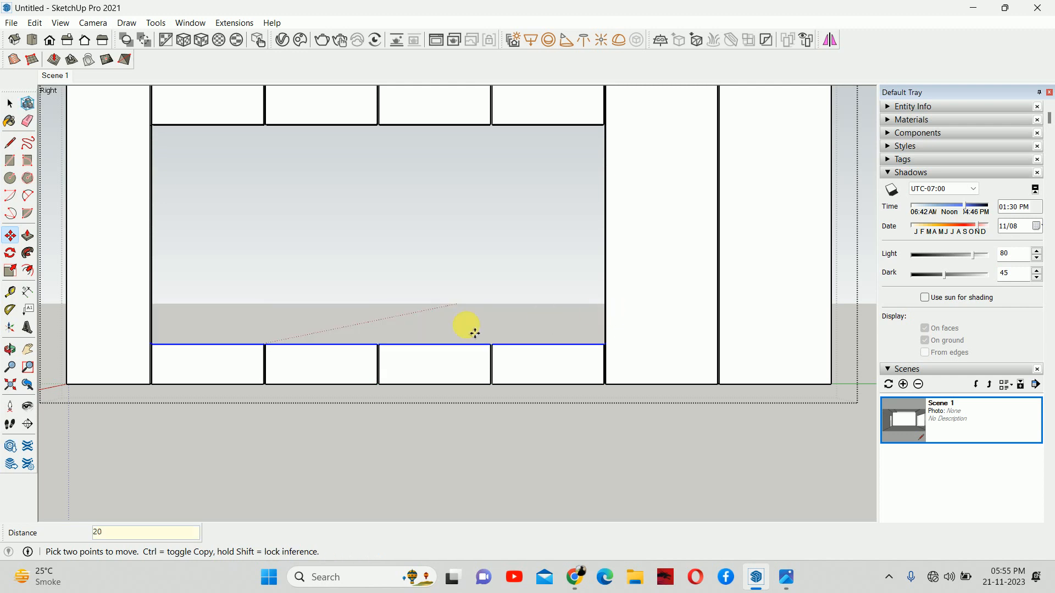
key("space")
- Try a guide 20 mm below the top front edge of the end lower panel
scroll(165, 357, "up", 5)
middle_click_drag(160, 356, 341, 400)
scroll(106, 319, "up", 6)
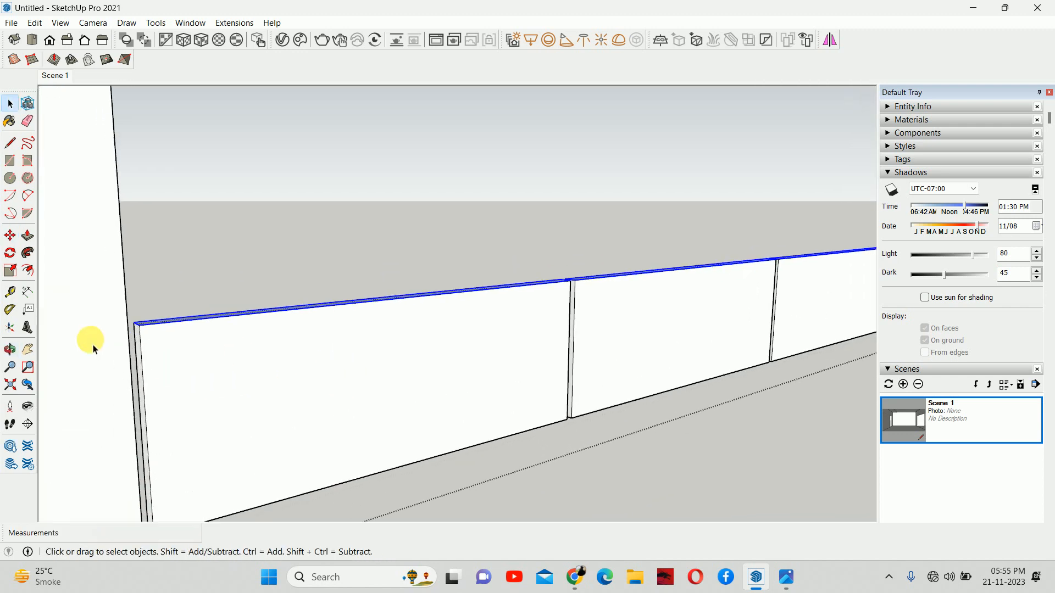
key("l")
scroll(112, 323, "up", 1)
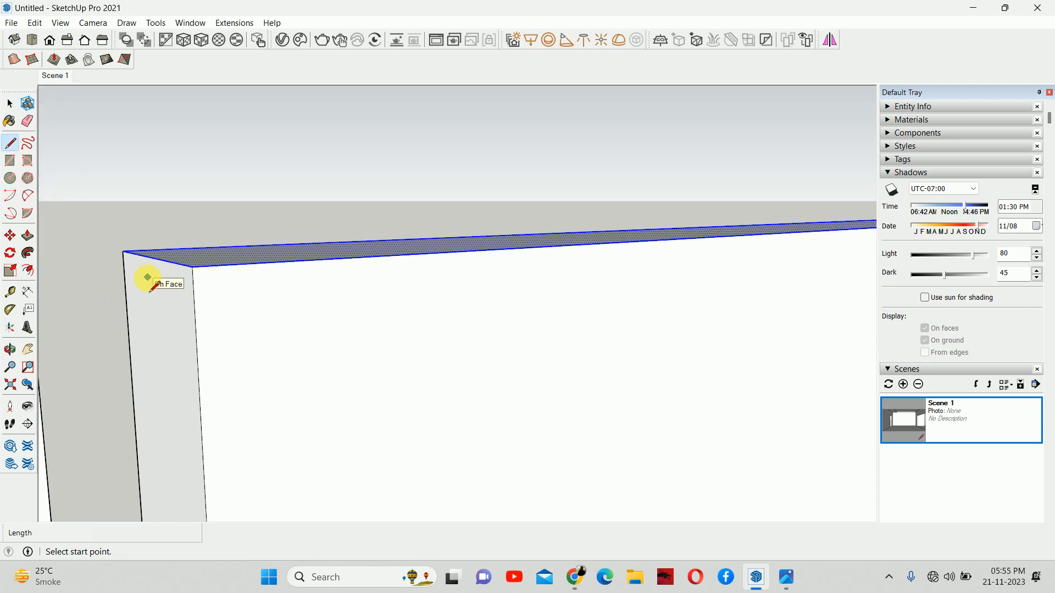
middle_click_drag(147, 277, 424, 299)
key("t")
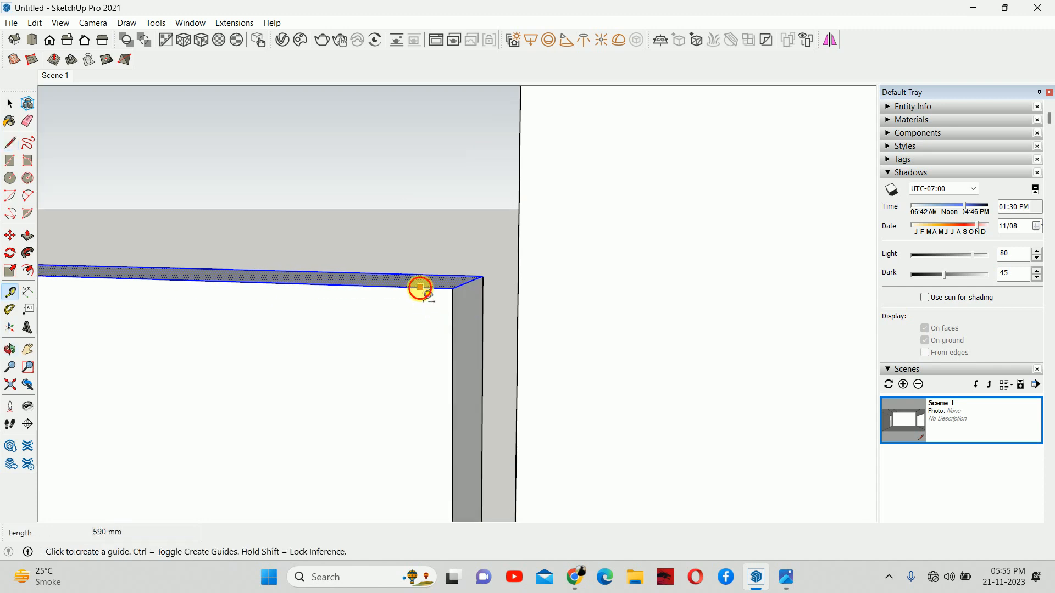
left_click(420, 287)
type("20")
key("Return")
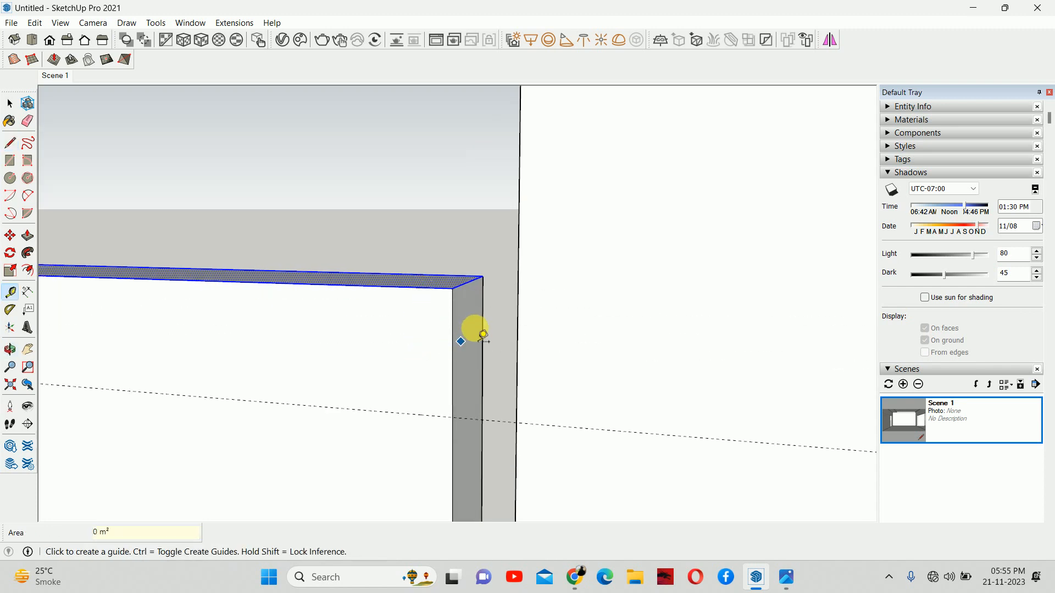
- Place a guide 15 mm below the end lower panel's top front edge and a vertical guide just inside its back edge
mouse_move(477, 331)
middle_mouse_down()
mouse_move(476, 313)
mouse_move(461, 312)
mouse_move(459, 324)
middle_mouse_up()
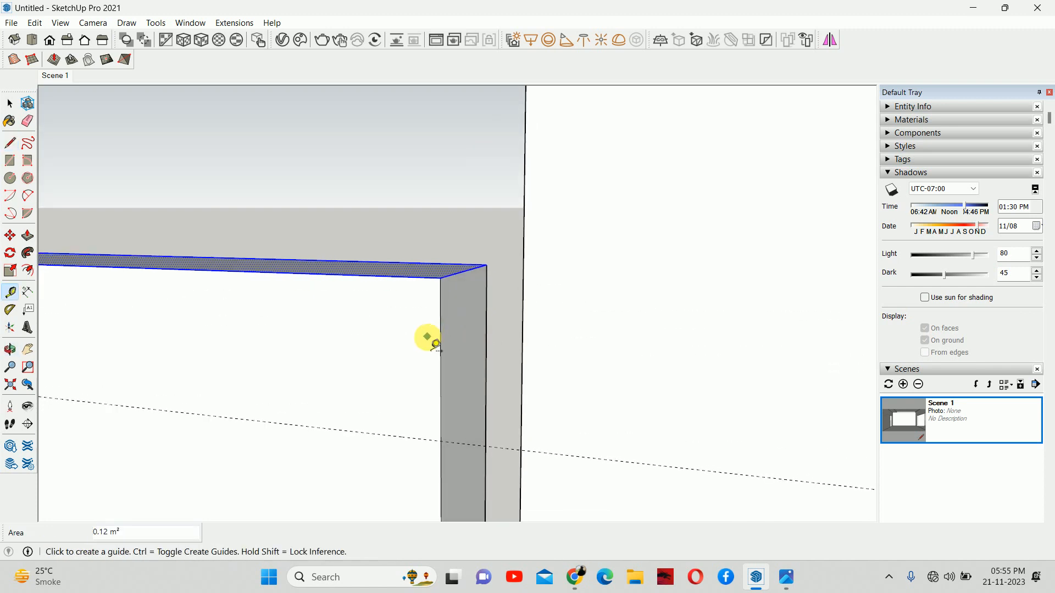
left_click(405, 277)
type("1")
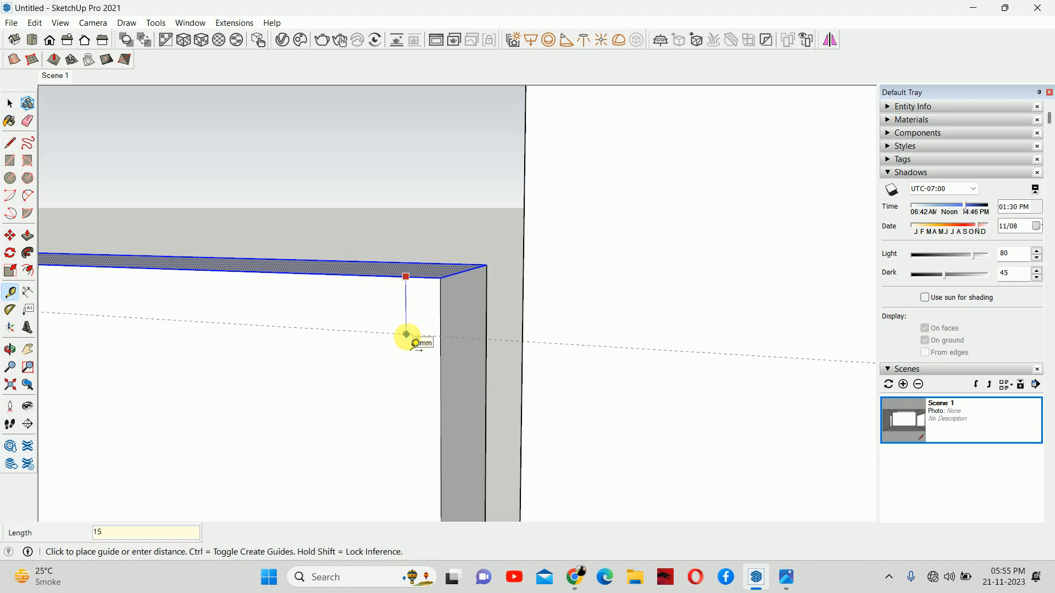
type("5")
key("Return")
middle_click_drag(417, 351, 483, 283)
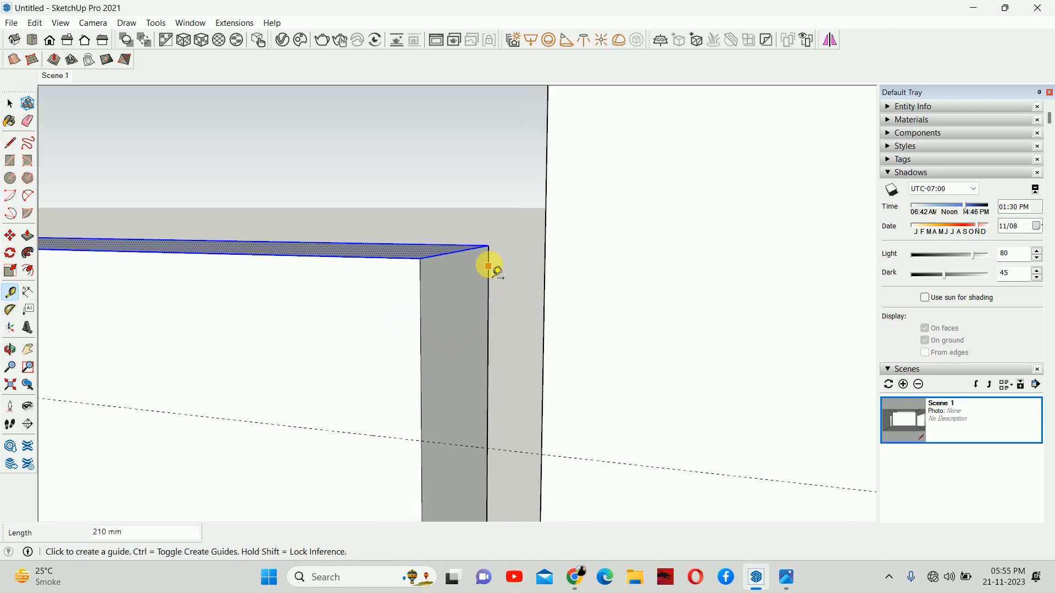
left_click(489, 264)
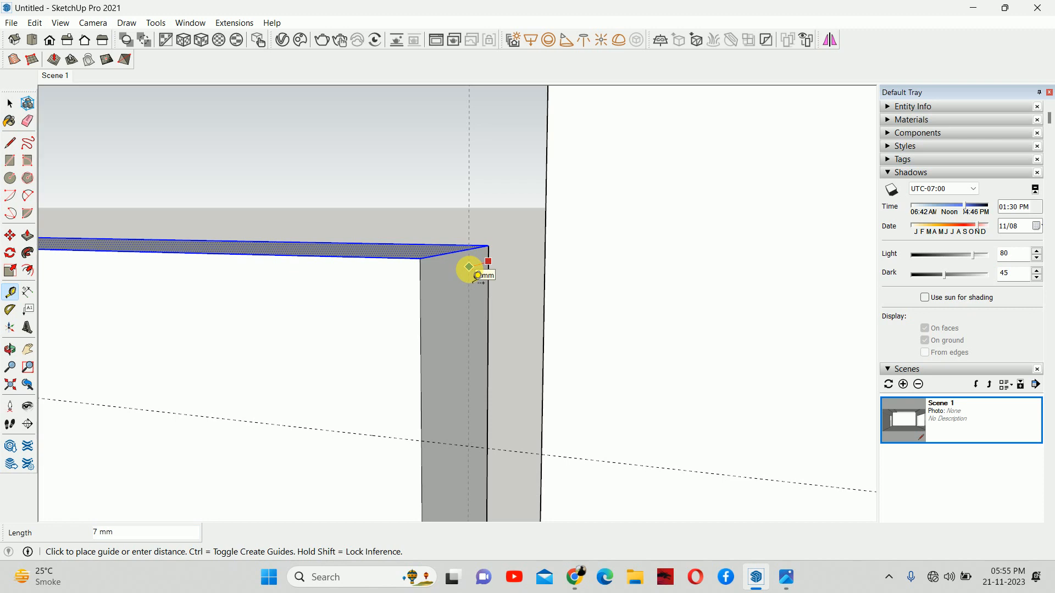
left_click(478, 274)
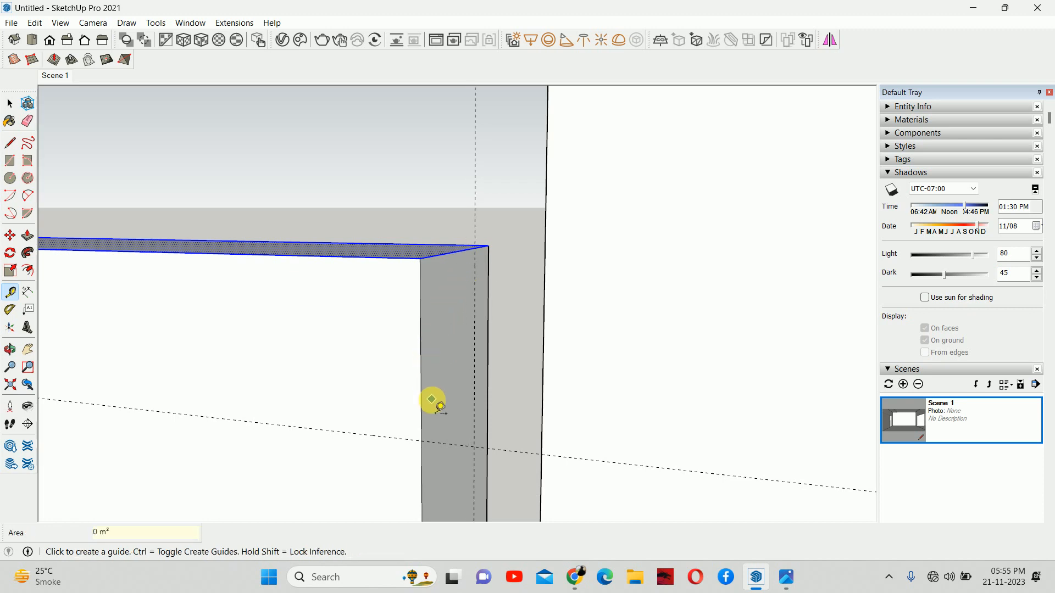
- Draw a diagonal bevel line on the panel's end face from the guide on the front edge to the vertical guide at the top
key("l")
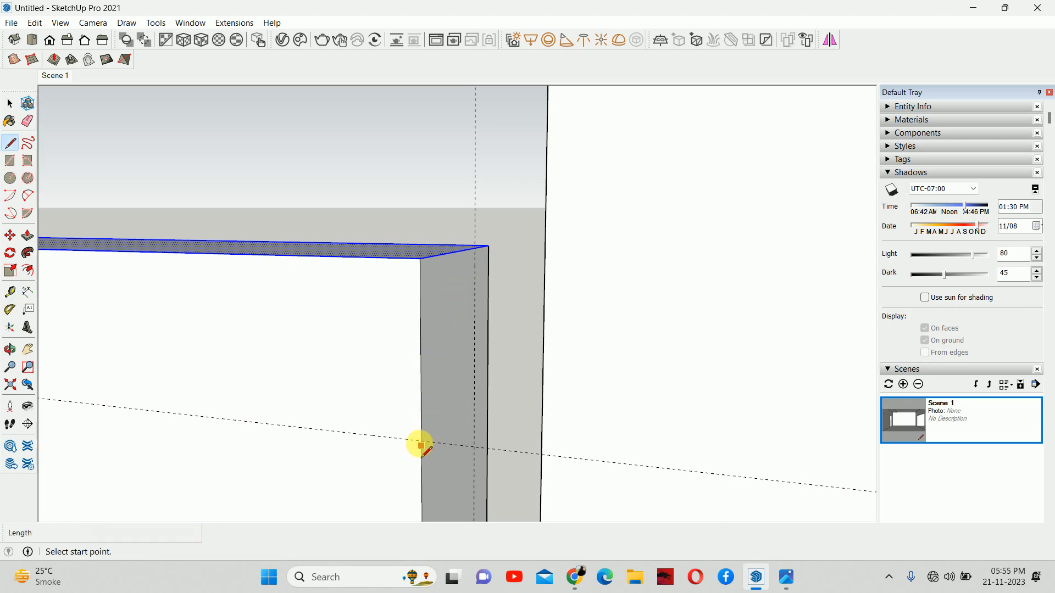
left_click(421, 445)
left_click(476, 247)
scroll(444, 319, "down", 1)
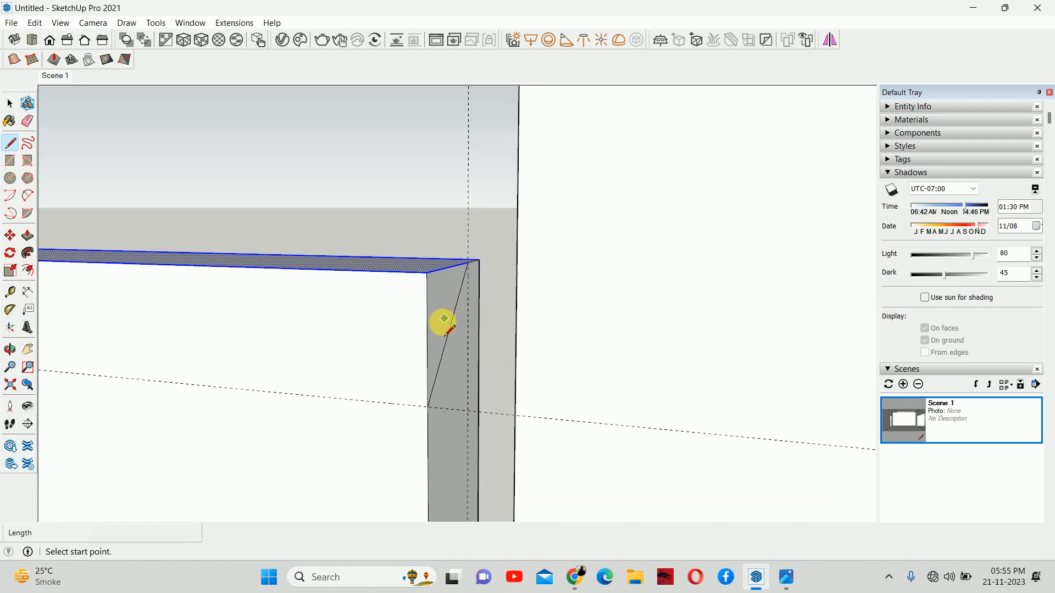
- Copy the diagonal bevel line to the matching end faces of the other lower panels as an x3 array
key("space")
left_click(452, 321)
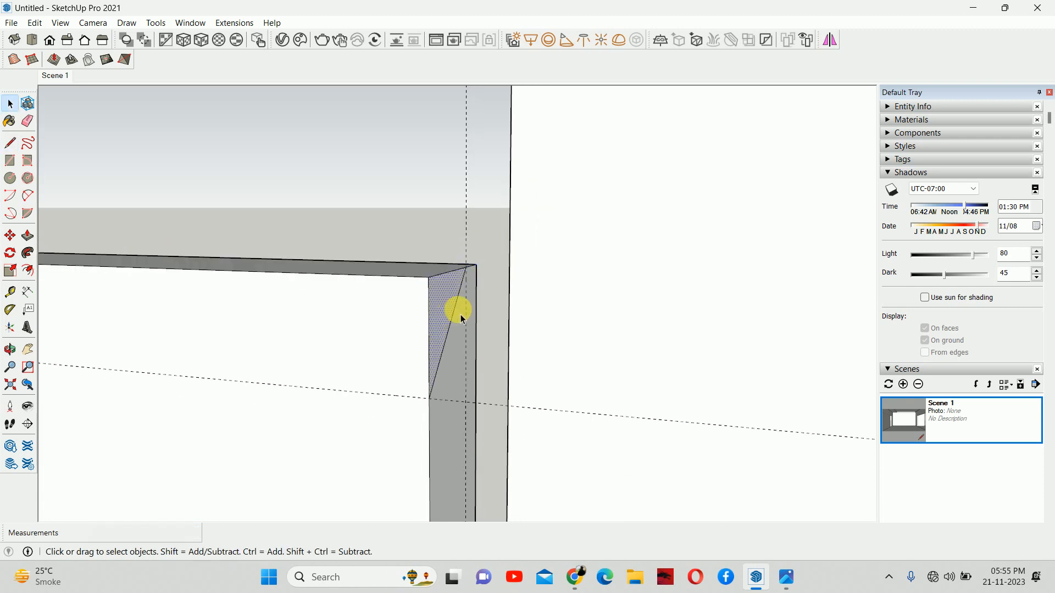
middle_click_drag(460, 314, 540, 370)
key("m")
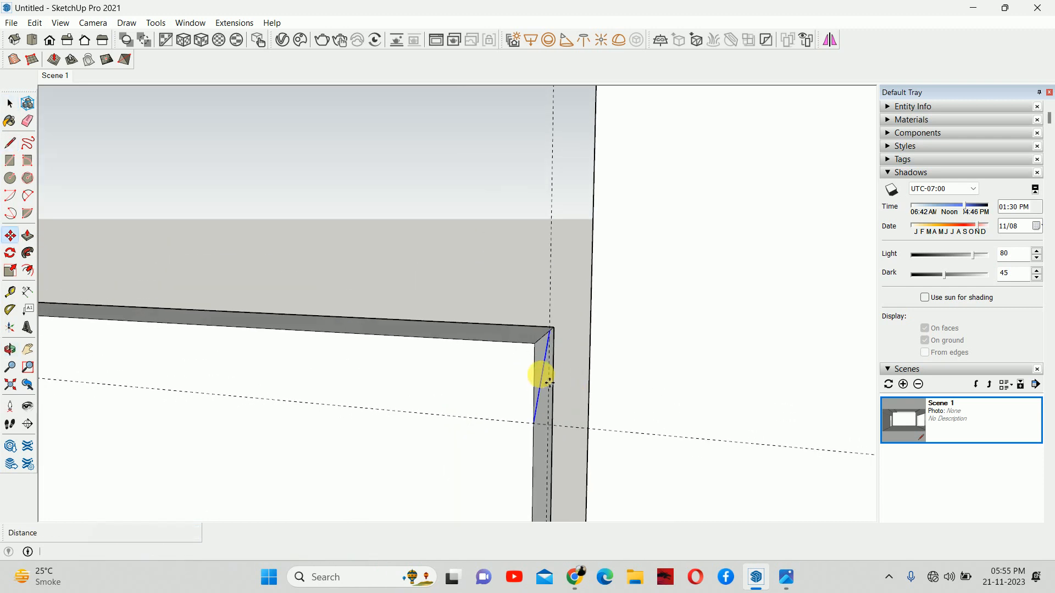
left_click(534, 344)
key("ctrl")
scroll(299, 348, "down", 2)
middle_click_drag(299, 348, 1049, 416, "shift")
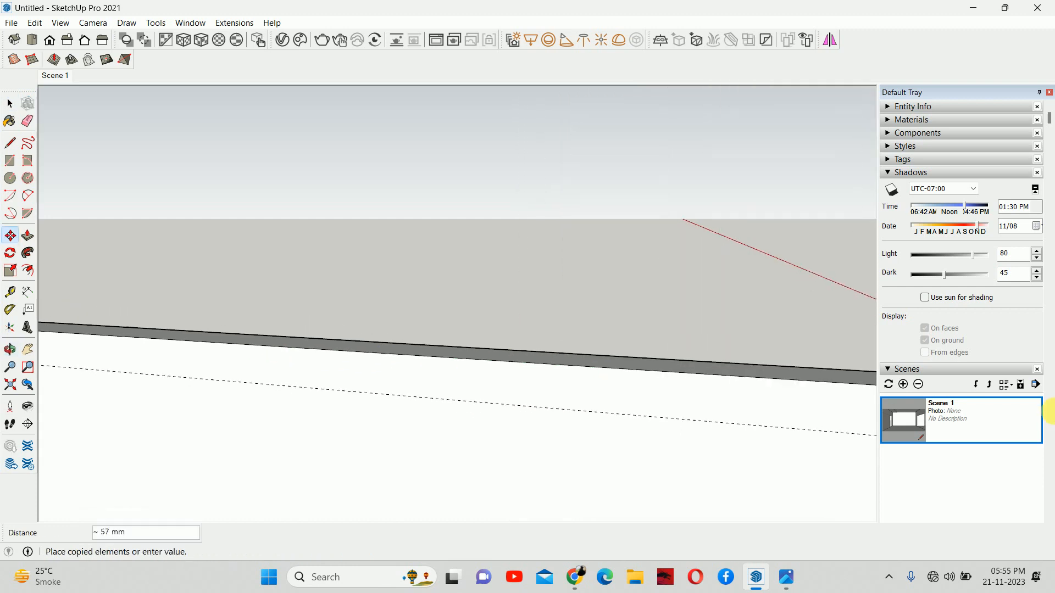
scroll(134, 331, "down", 4)
middle_click_drag(110, 330, 739, 386, "shift")
left_click(746, 388)
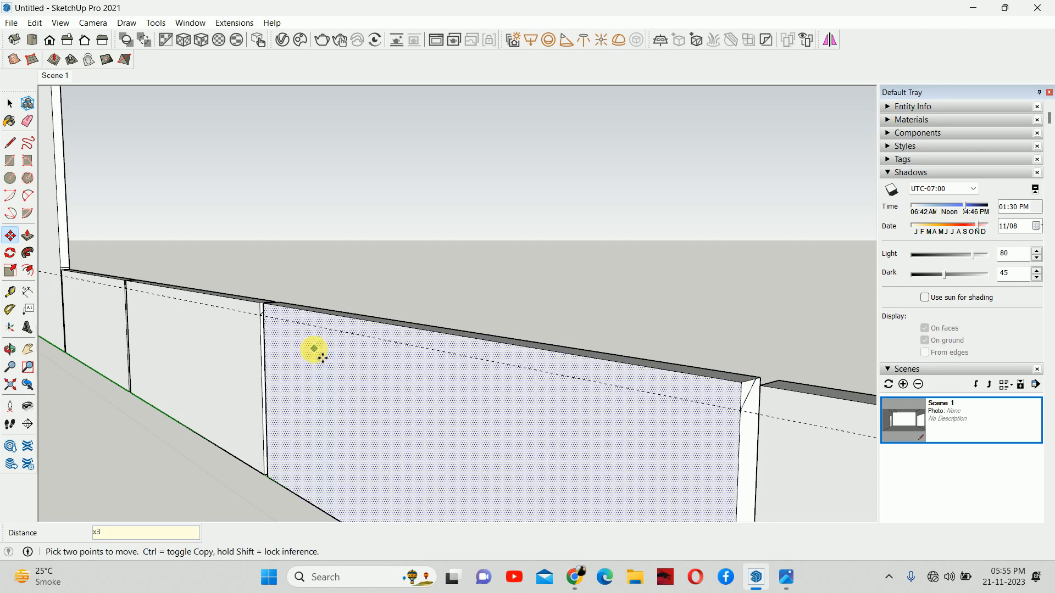
- Push the triangular profile 590 mm through the end lower panel to bevel its top front edge along the full width
middle_click_drag(558, 393, 584, 377)
scroll(608, 370, "up", 5)
key("p")
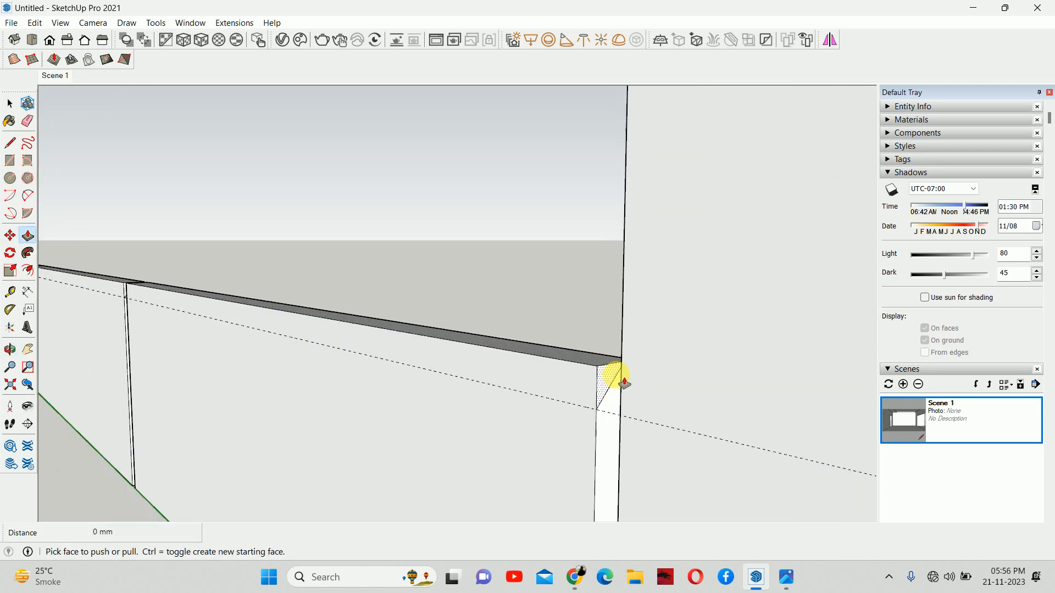
left_click(602, 374)
scroll(262, 361, "down", 1)
middle_click_drag(262, 361, 617, 407, "shift")
scroll(501, 384, "up", 1)
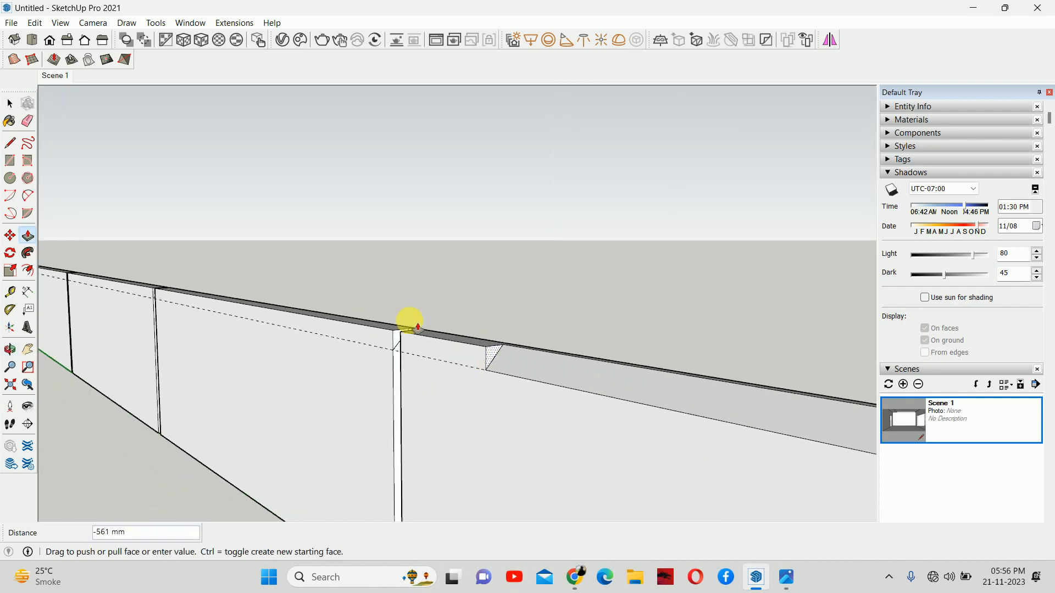
scroll(405, 318, "up", 2)
scroll(405, 396, "down", 3)
scroll(406, 441, "up", 3)
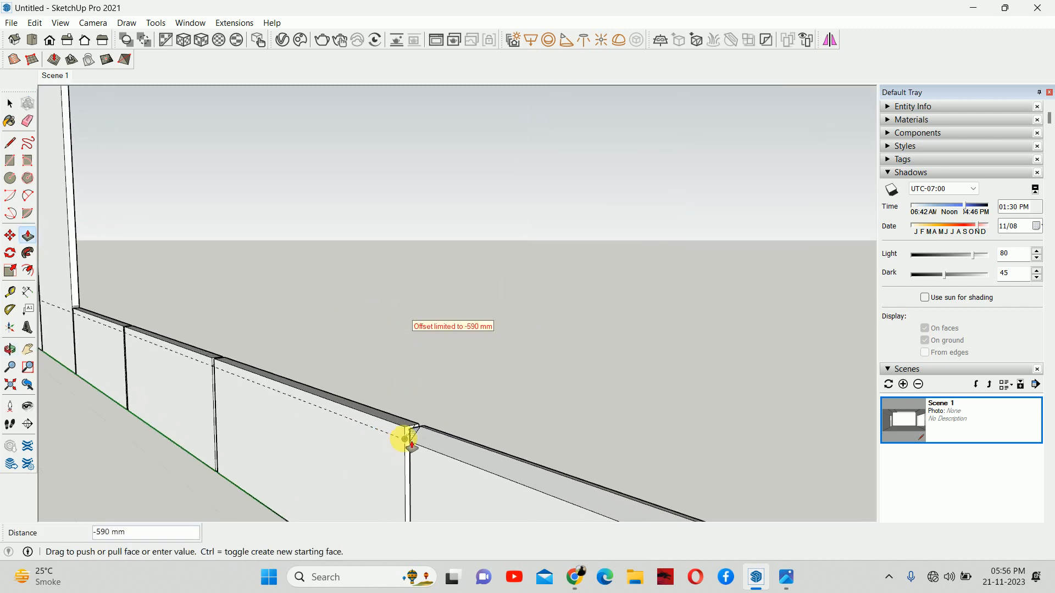
left_click(416, 431)
scroll(412, 427, "up", 2)
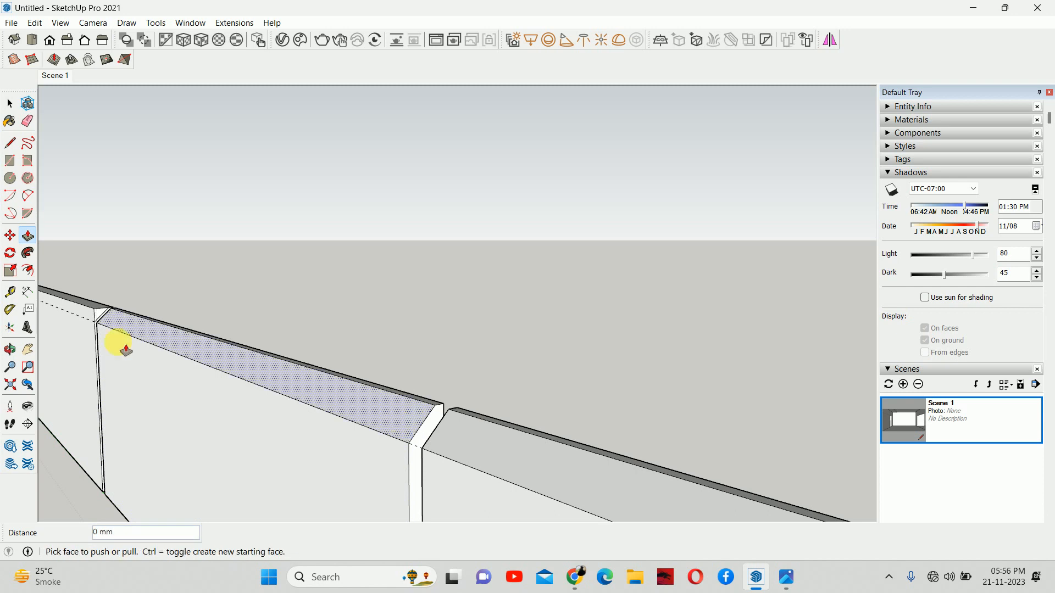
- Undo the last bevel cut on the neighbouring lower panel
key("ctrl+z")
scroll(599, 359, "down", 3)
scroll(413, 376, "up", 2)
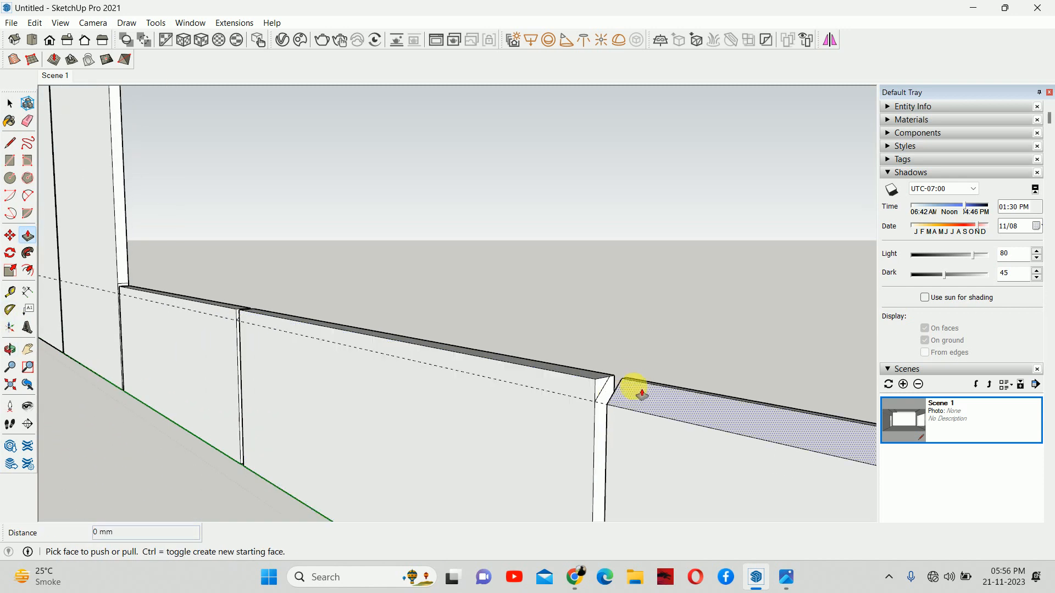
- Repeat the bevel cut through the triangular profiles on the remaining lower panels' top front edges
double_click(600, 383)
scroll(244, 328, "up", 2)
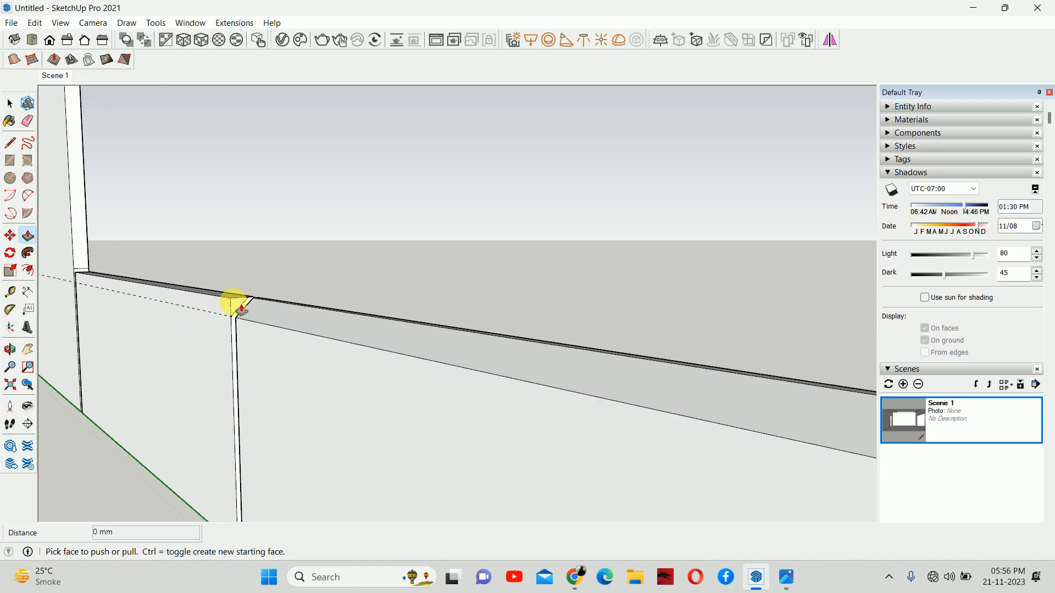
double_click(234, 302)
- Inspect the bevelled panels around the TV opening, return to the Scene 1 view and compare the wall with the reference image
middle_click_drag(508, 290, 94, 298)
key("space")
scroll(340, 345, "down", 5)
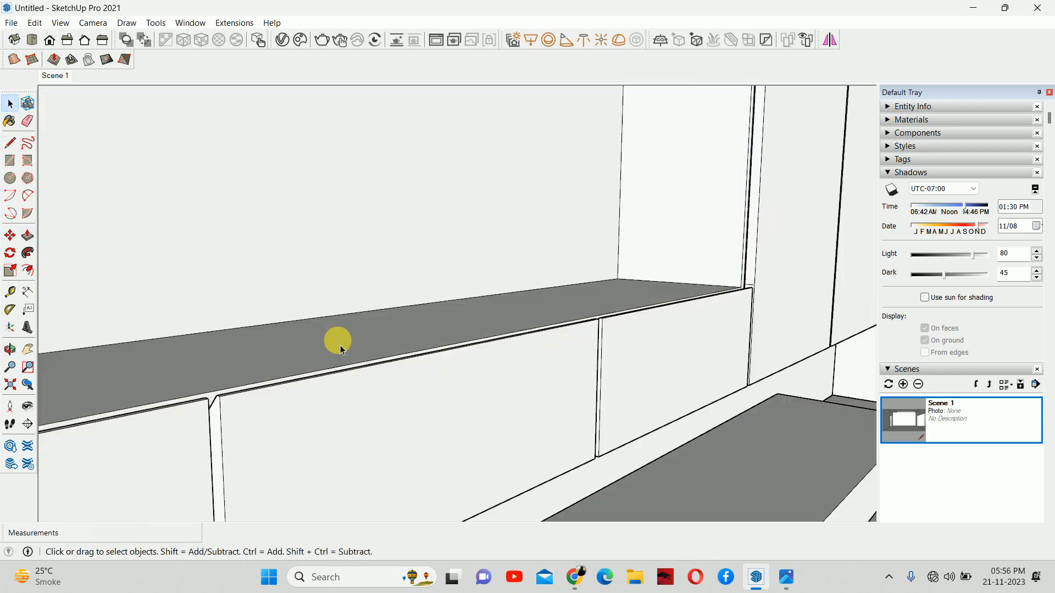
middle_click_drag(402, 391, 290, 379)
scroll(258, 374, "down", 6)
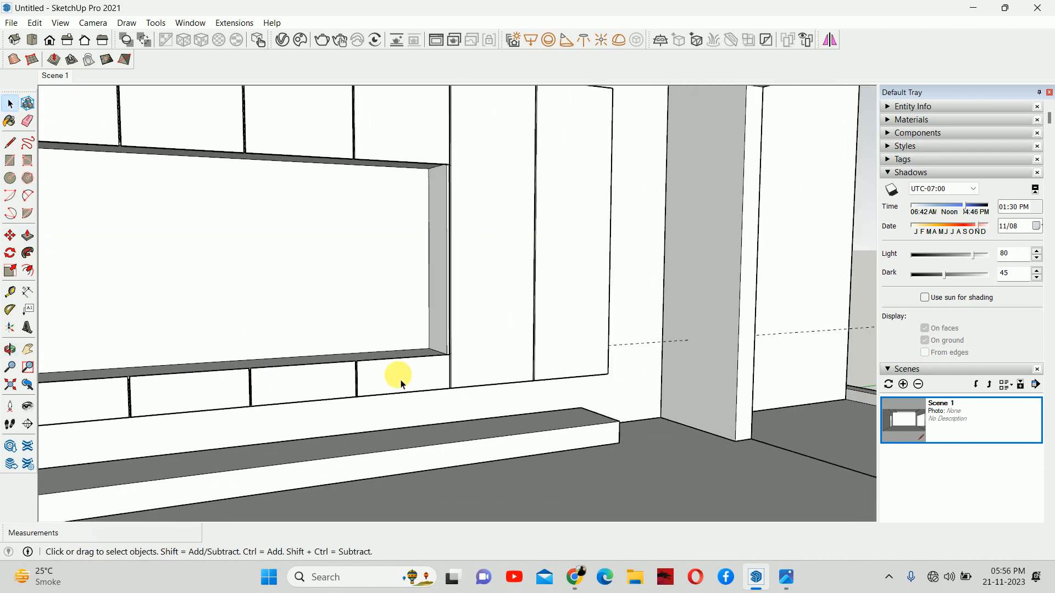
middle_click_drag(423, 379, 332, 382)
scroll(337, 344, "down", 2)
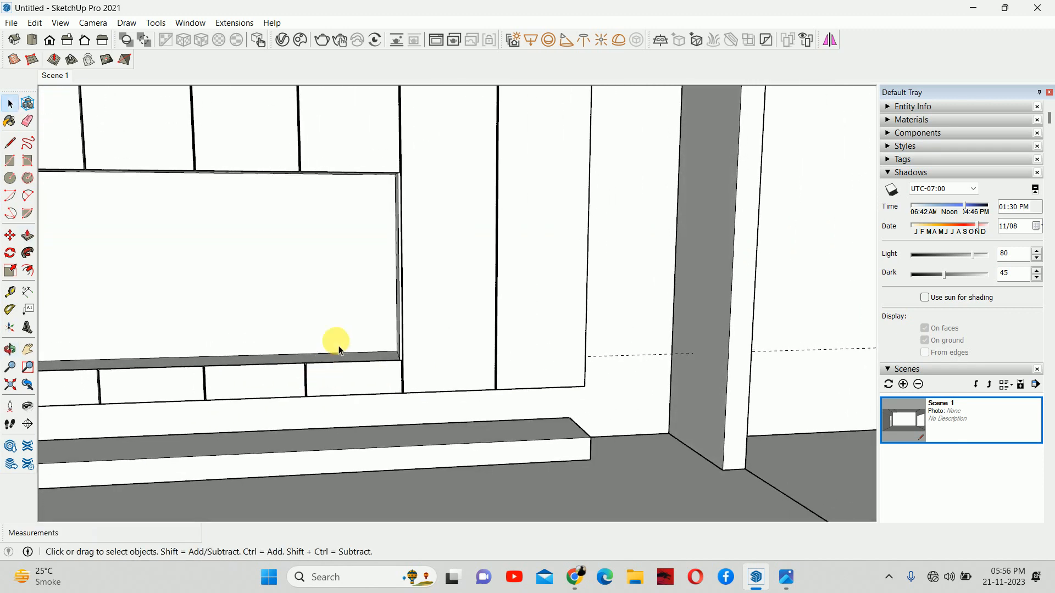
scroll(354, 325, "down", 3)
middle_click_drag(382, 278, 402, 270)
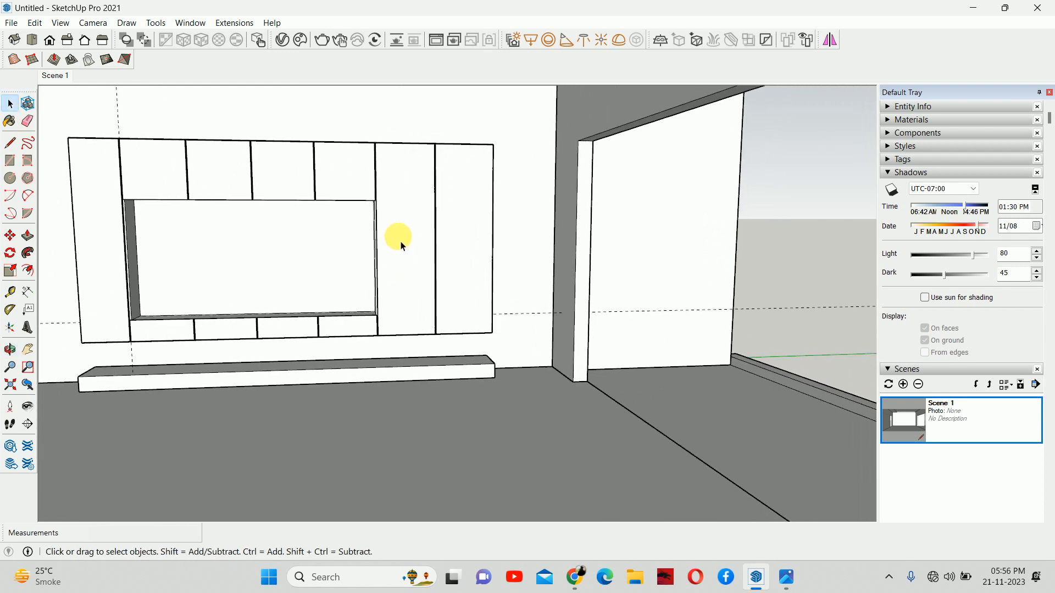
scroll(328, 228, "down", 2)
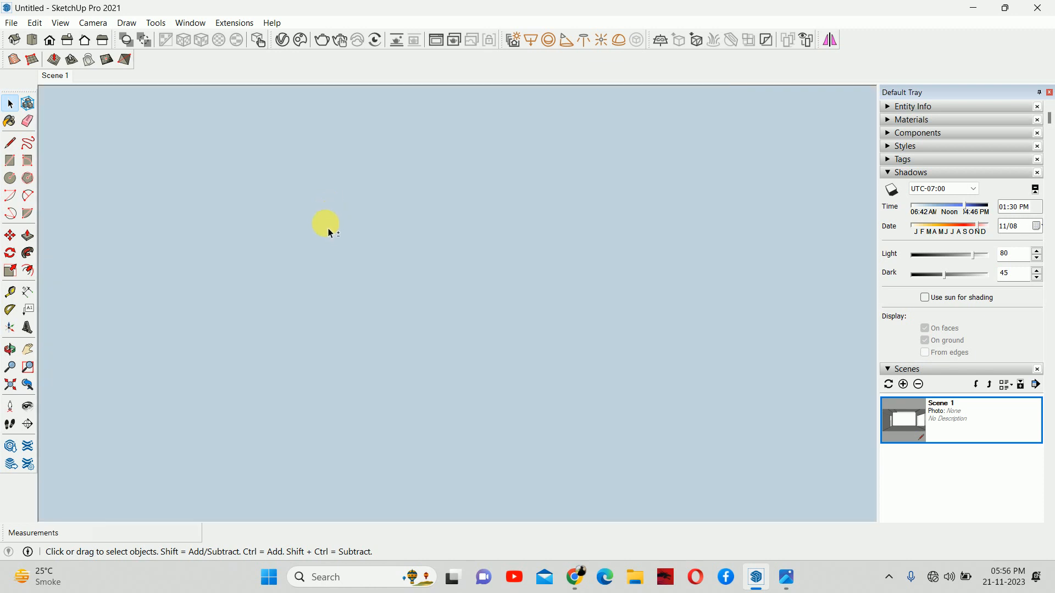
left_click(28, 384)
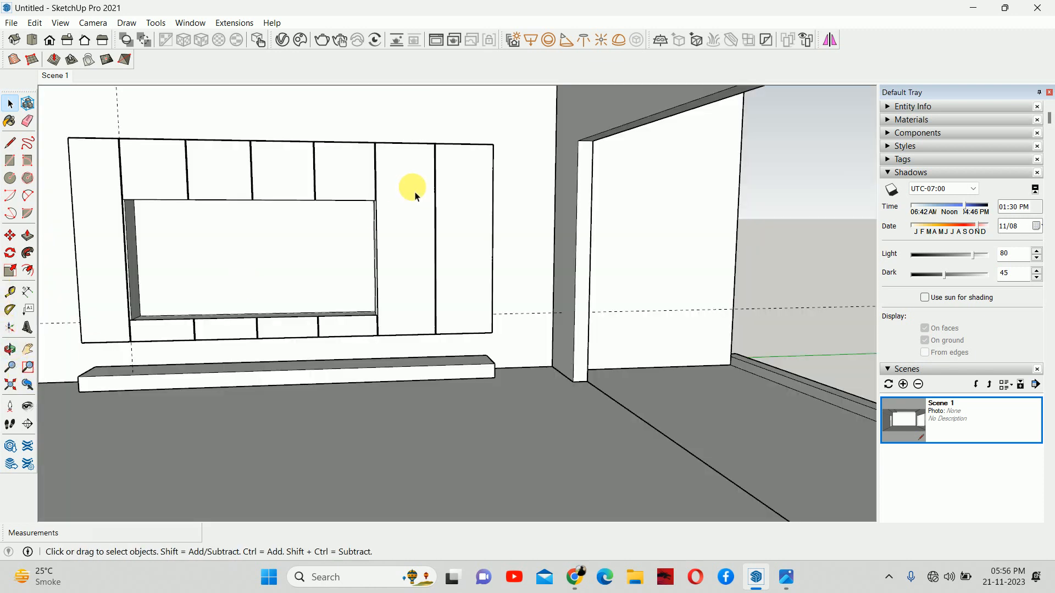
left_click(55, 76)
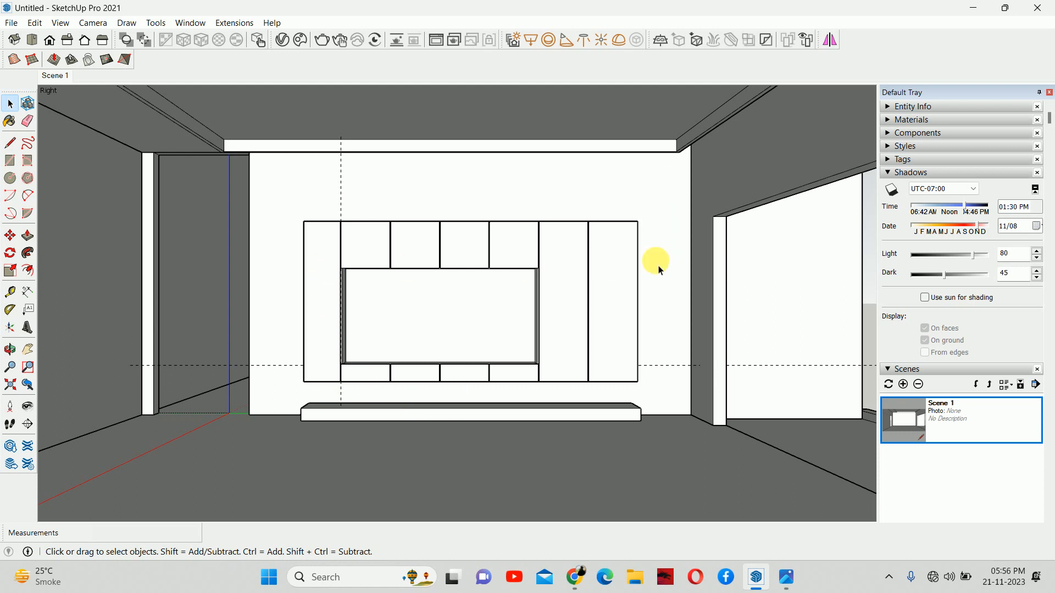
left_click(786, 578)
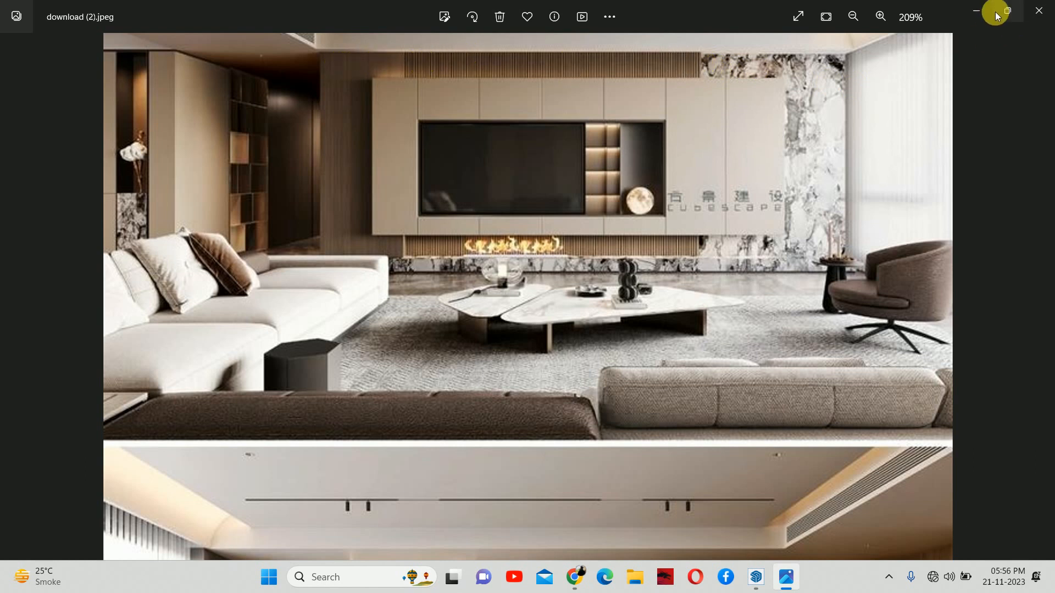
left_click(977, 10)
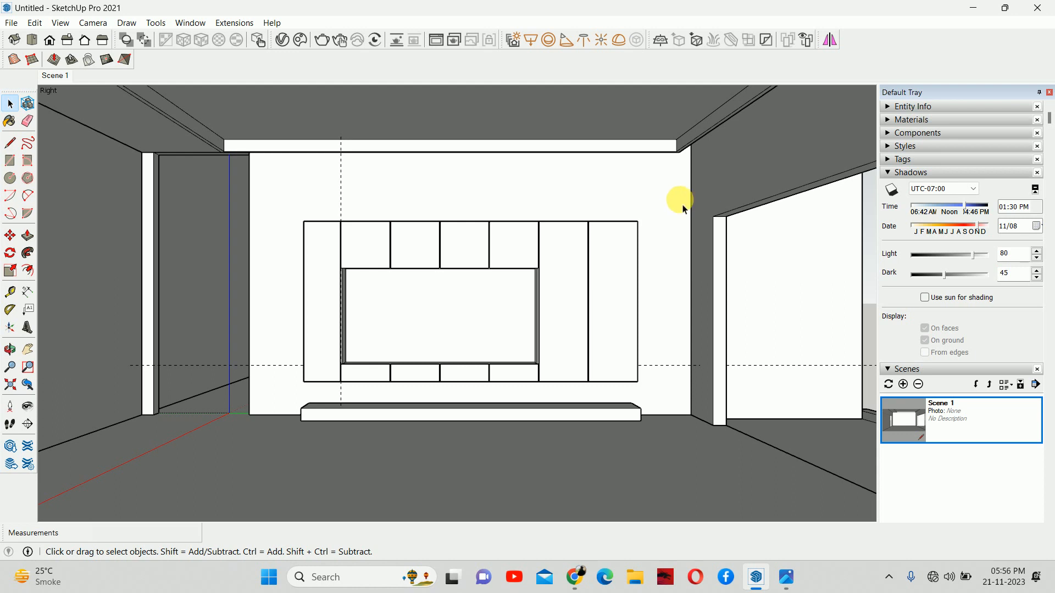
- Open the back wall group, place a vertical guide 1500 mm in from its right-hand outer edge and show the rest of the model
double_click(682, 206)
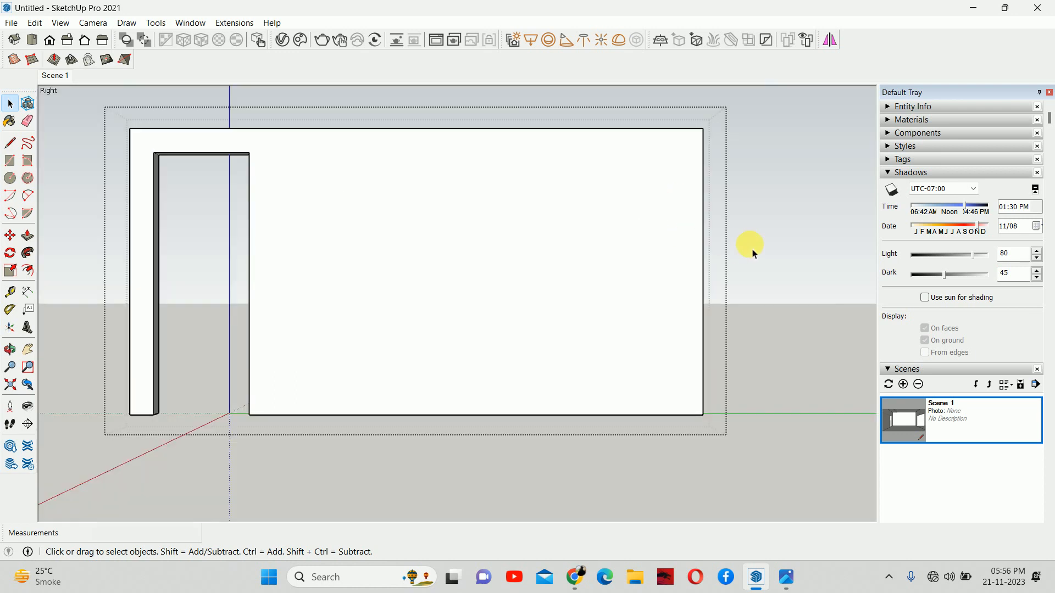
key("t")
left_click(703, 241)
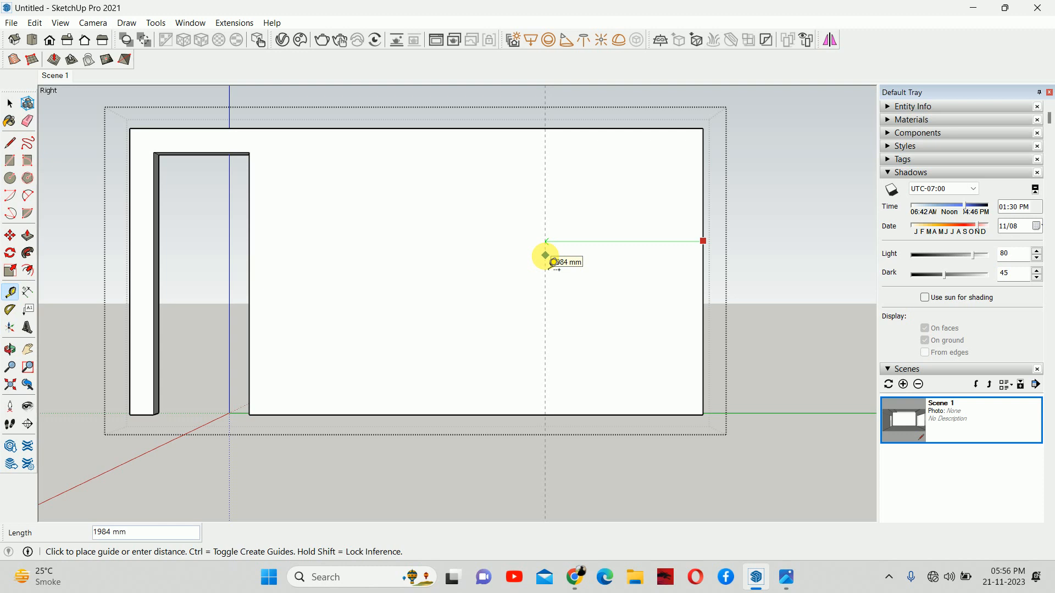
left_click(774, 585)
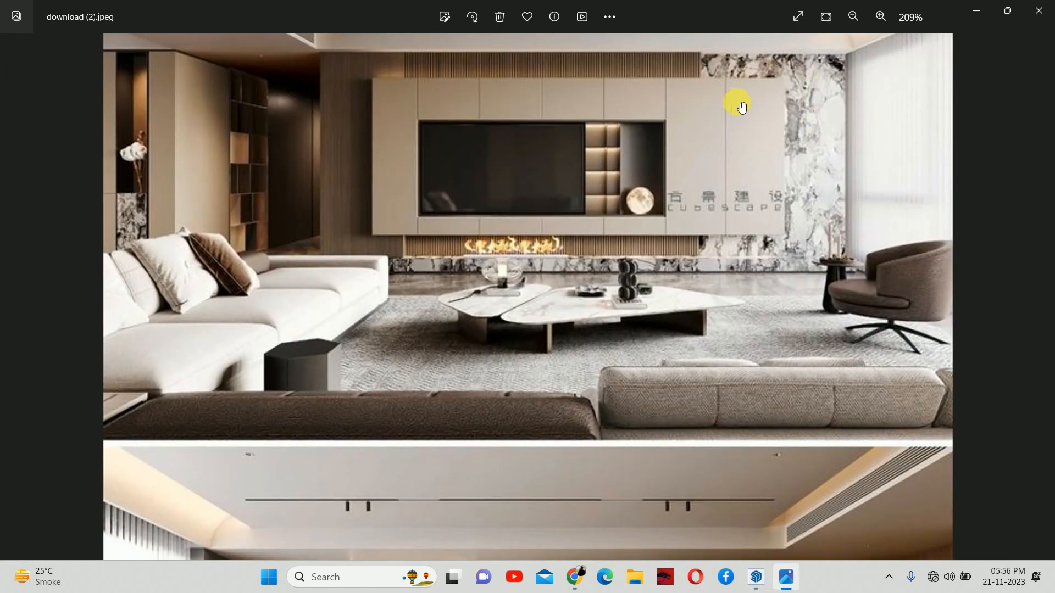
left_click(973, 10)
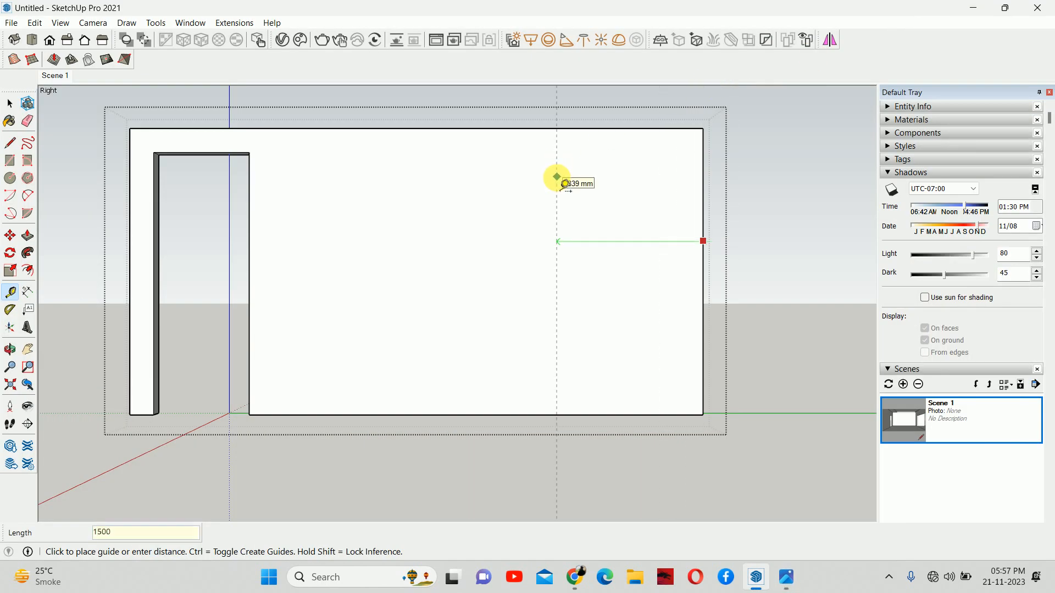
key("Return")
key("i")
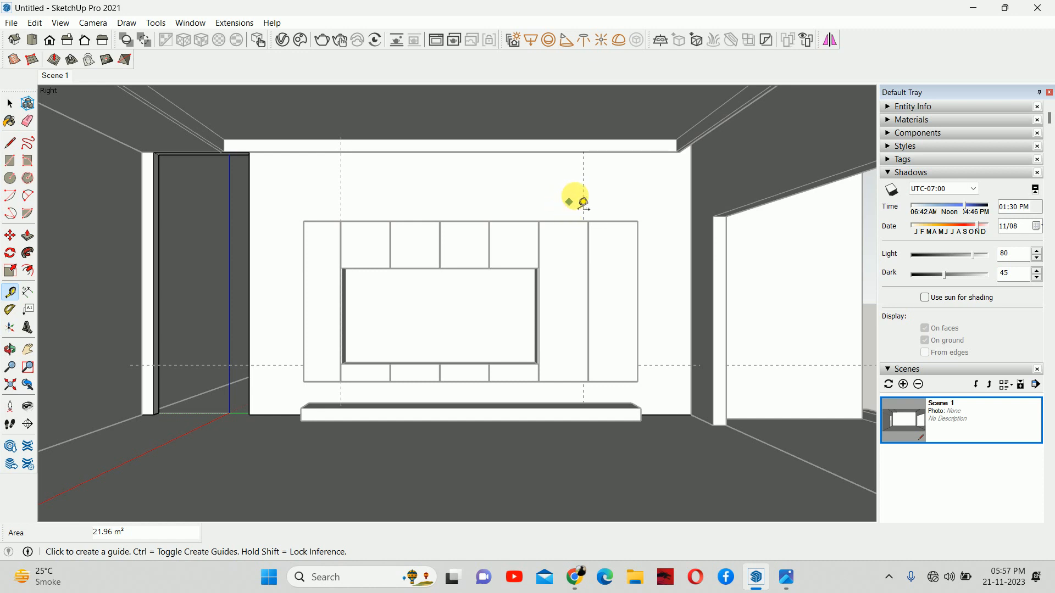
- Offset a second vertical guide 300 mm inward from the first one on the back wall and erase the first guide
left_click(584, 187)
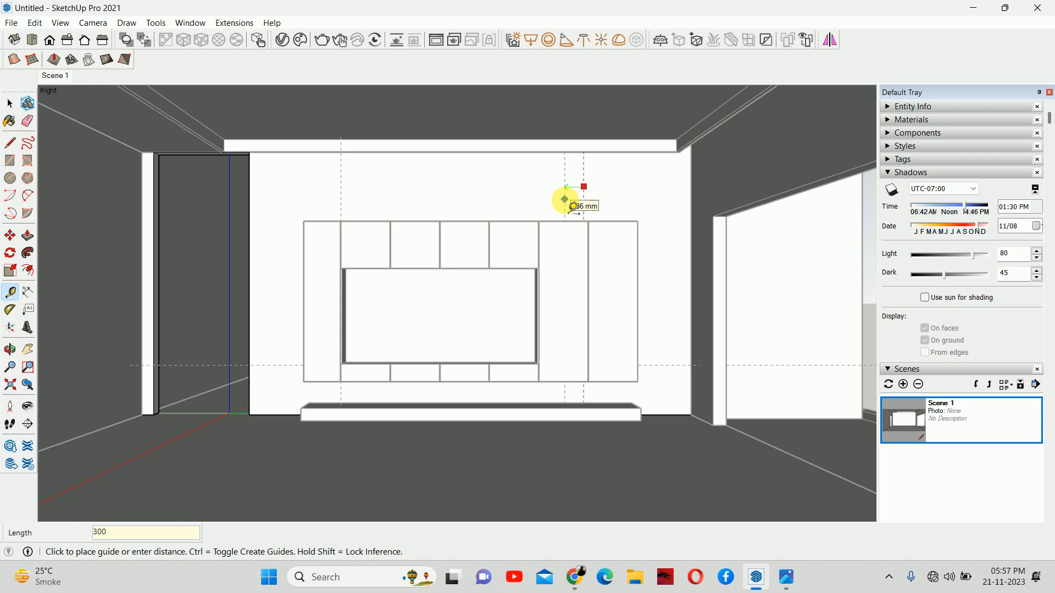
key("Return")
key("e")
scroll(577, 195, "up", 2)
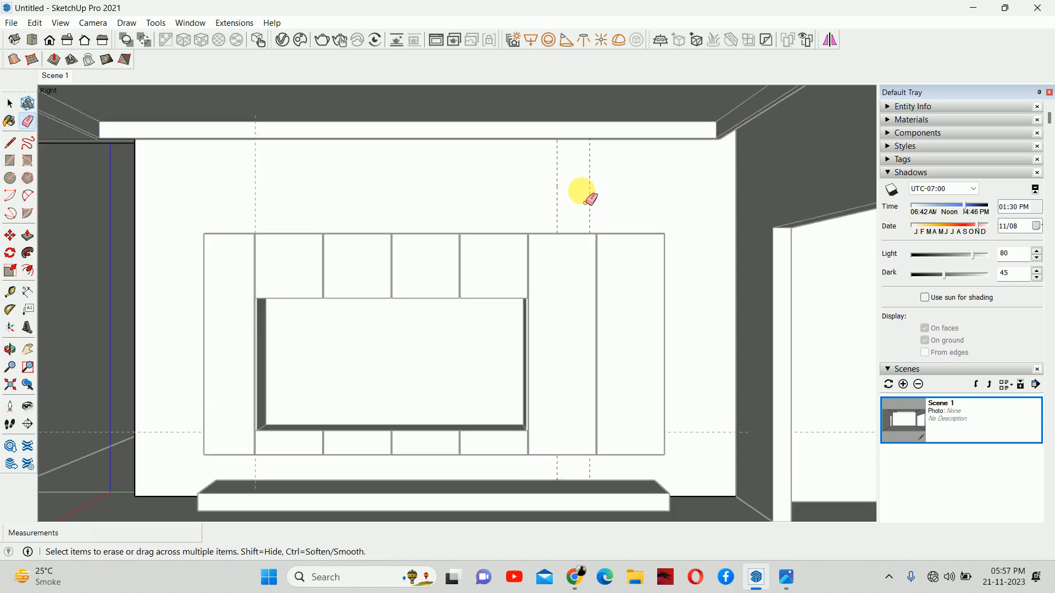
left_click_drag(585, 202, 595, 204)
key("space")
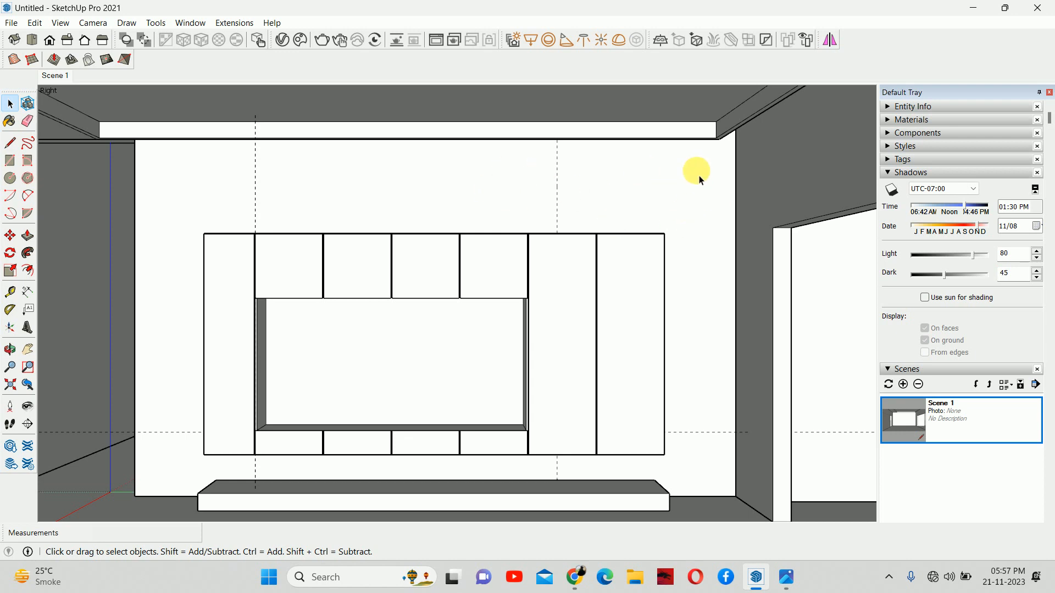
- Measure the distance from the vertical guide to the back wall's right-hand corner
key("t")
left_click(556, 174)
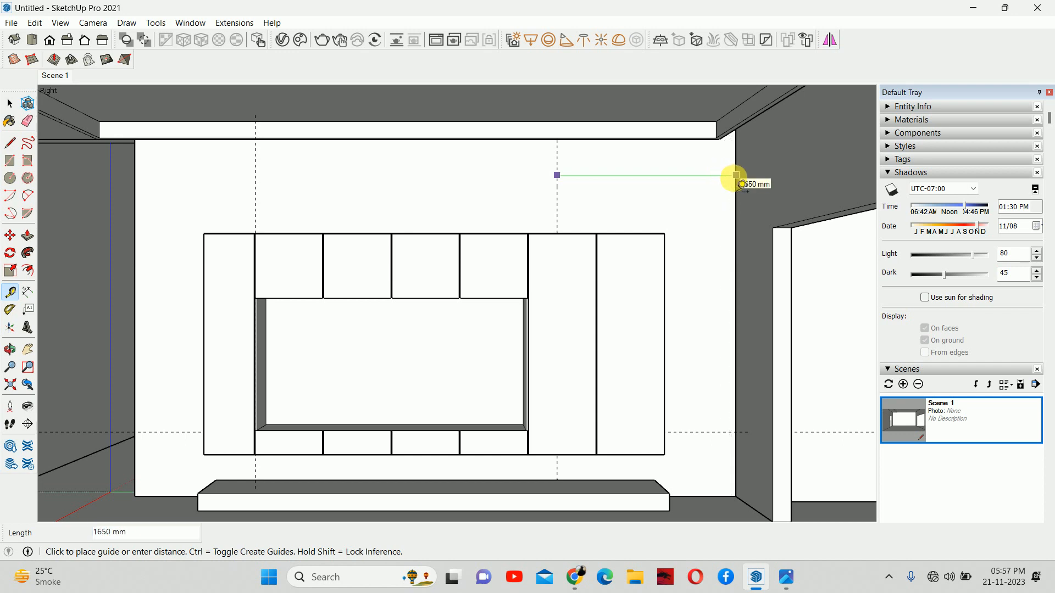
key("space")
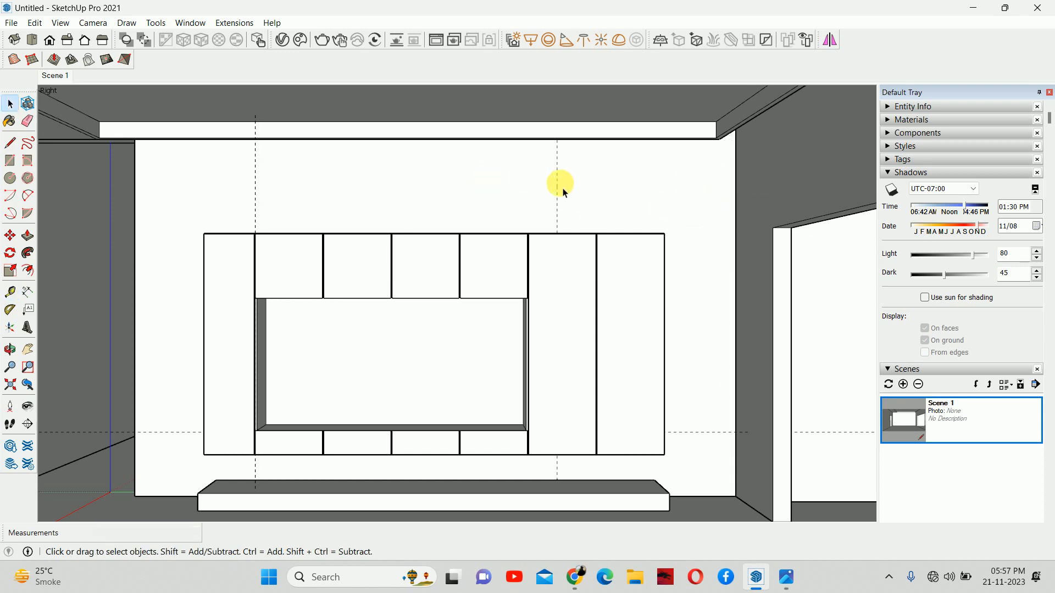
- Place a vertical guide 1500 mm in from the back wall's right-hand corner and another 100 mm further inward
key("t")
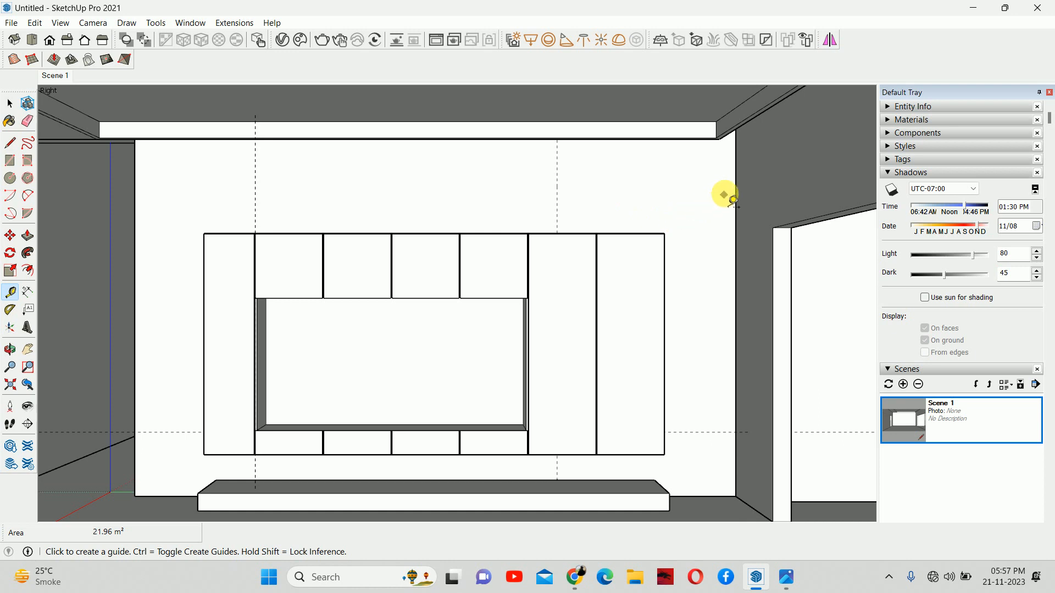
left_click(736, 187)
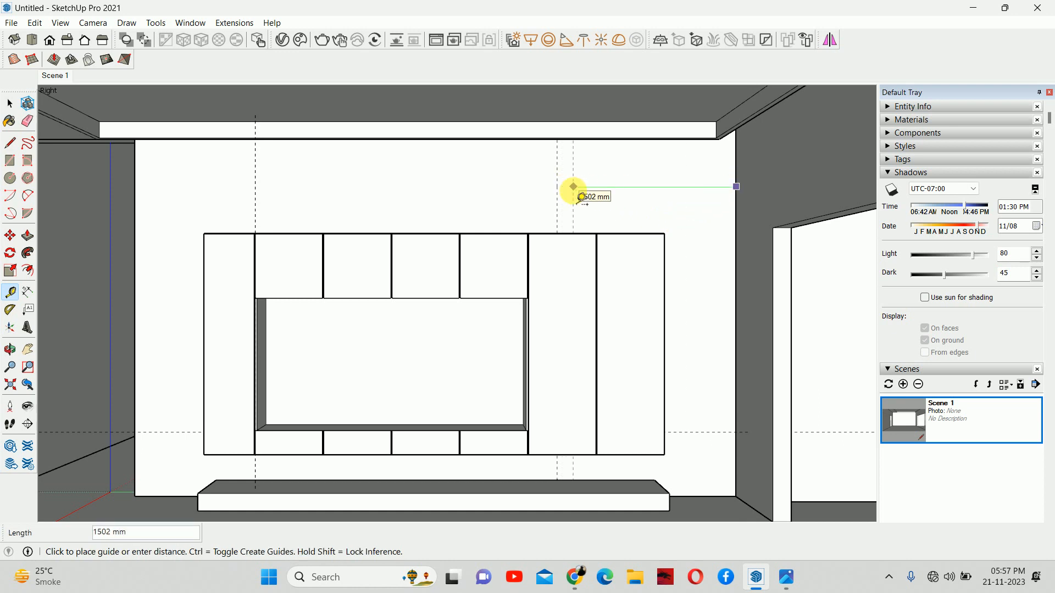
type("1500")
key("Return")
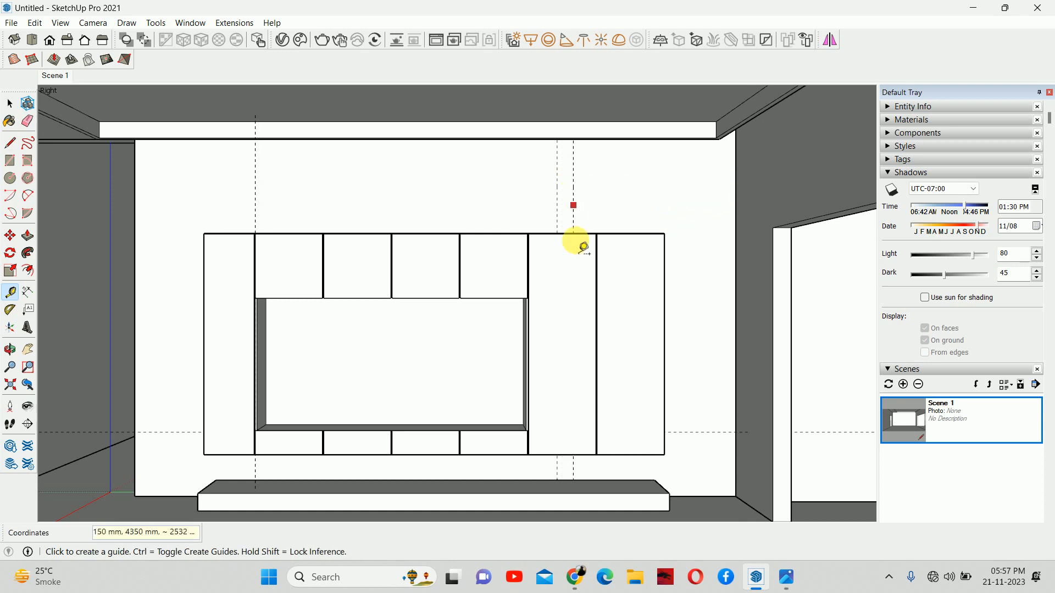
scroll(569, 193, "up", 3)
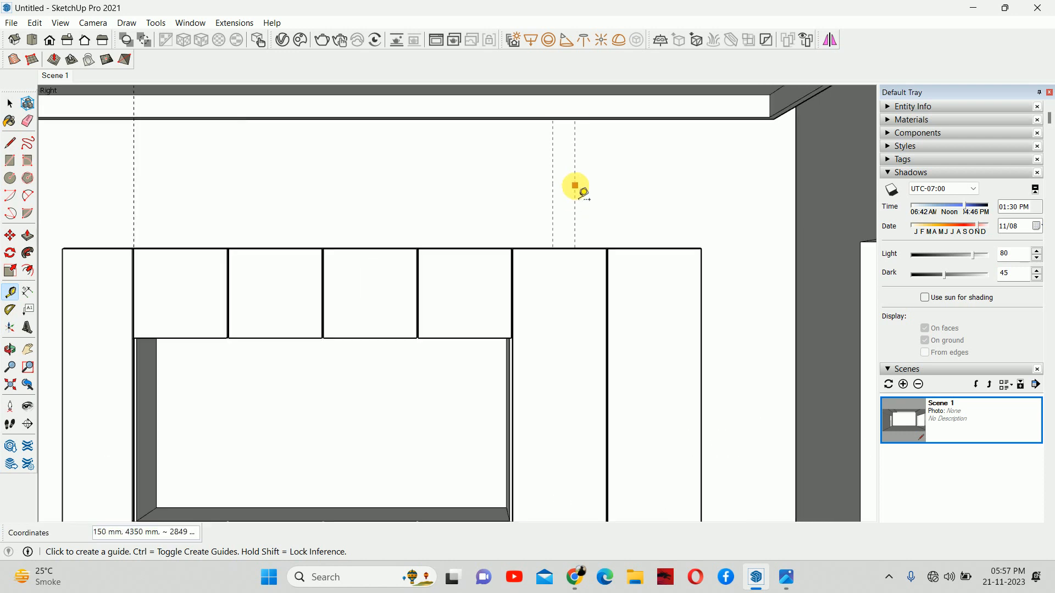
left_click(576, 185)
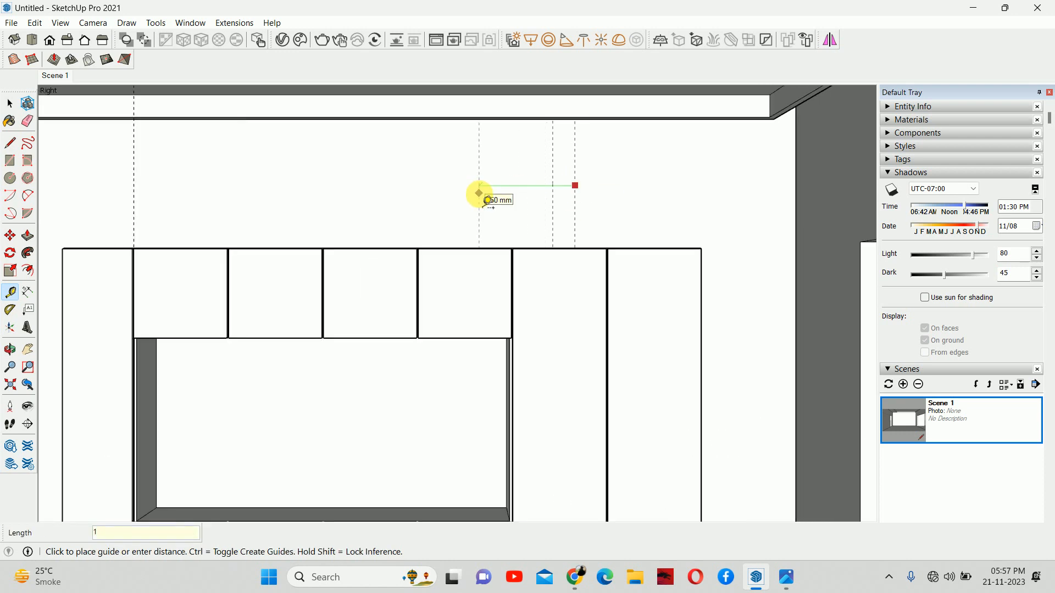
type("100")
key("Return")
- Erase the two outer vertical guides above the panels, keeping the middle one offset 100 mm
key("e")
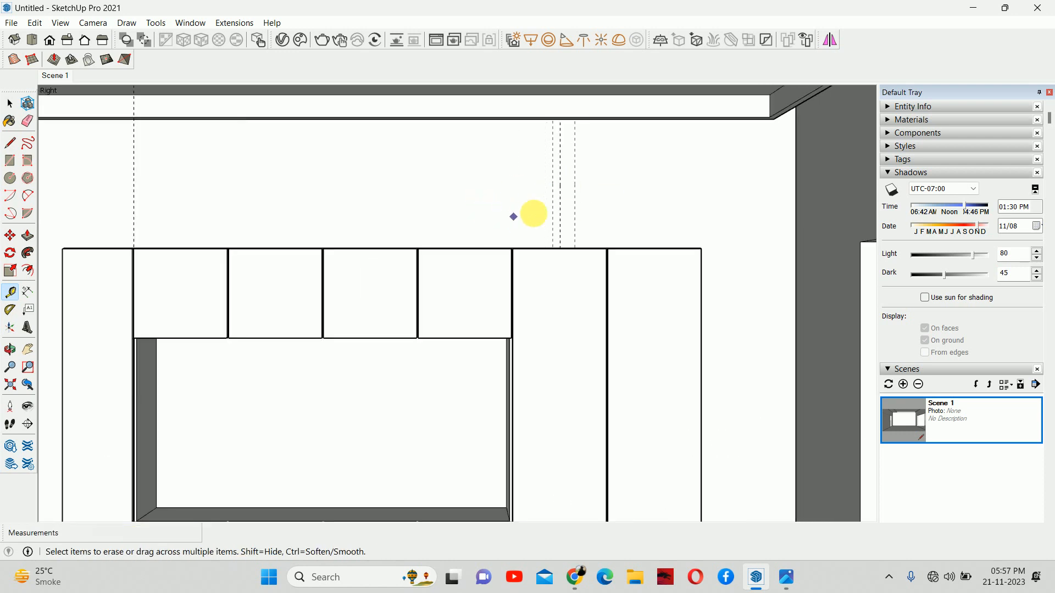
scroll(561, 192, "up", 2)
left_click(566, 199)
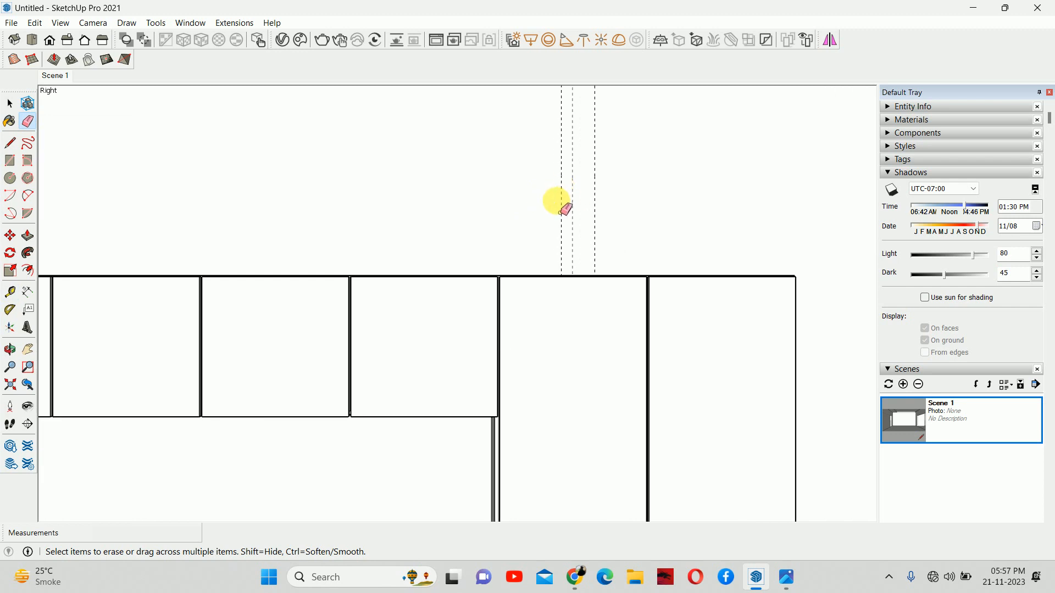
key("space")
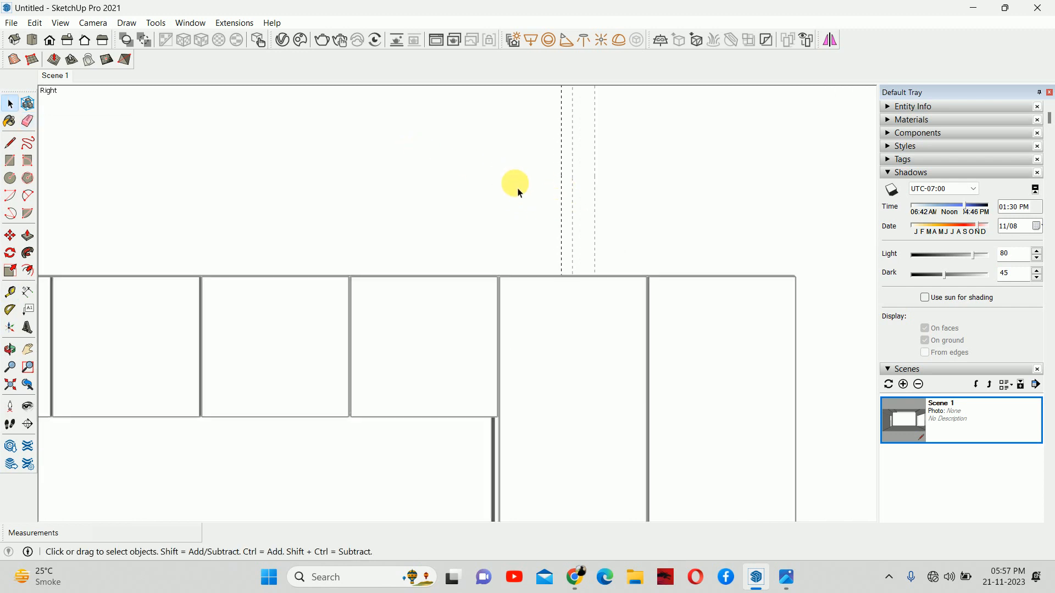
key("e")
left_click(561, 207)
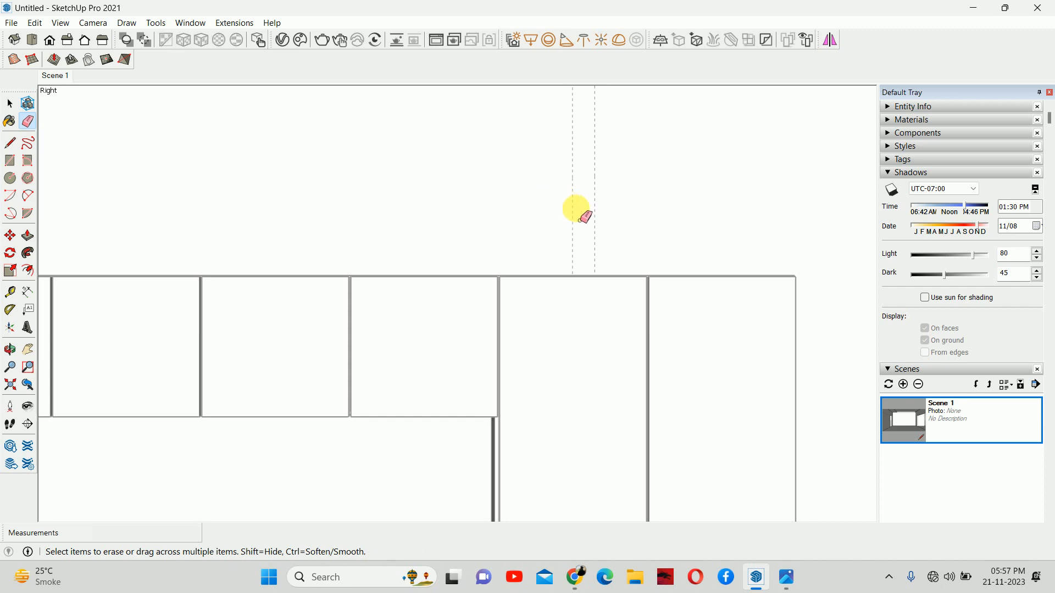
key("space")
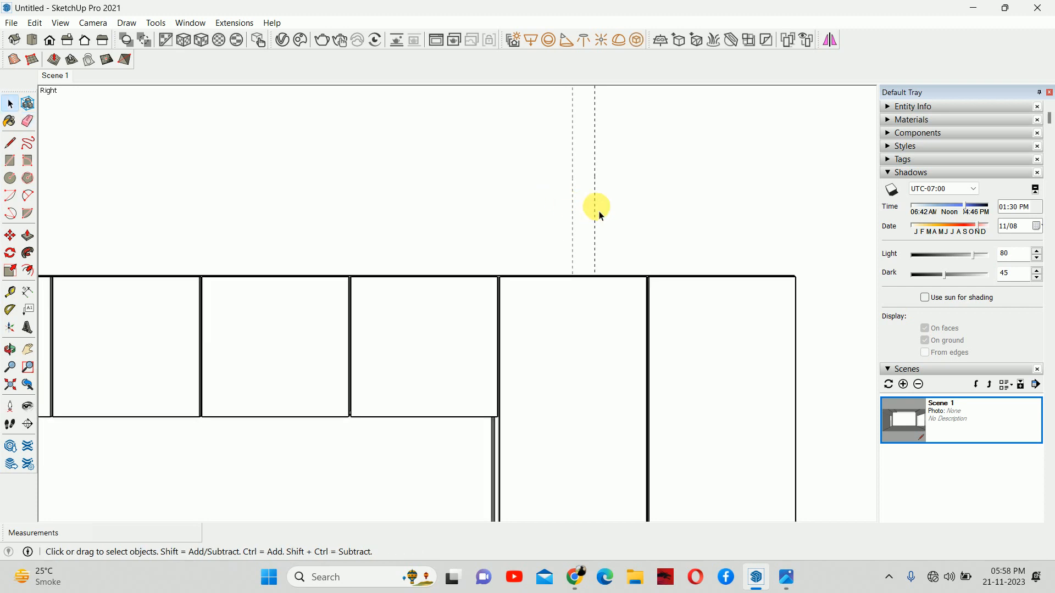
key("e")
left_click(594, 214)
key("space")
- Measure from the kept guide to the back wall's right-hand corner and check the wall cladding layout in the reference image
scroll(590, 200, "down", 4)
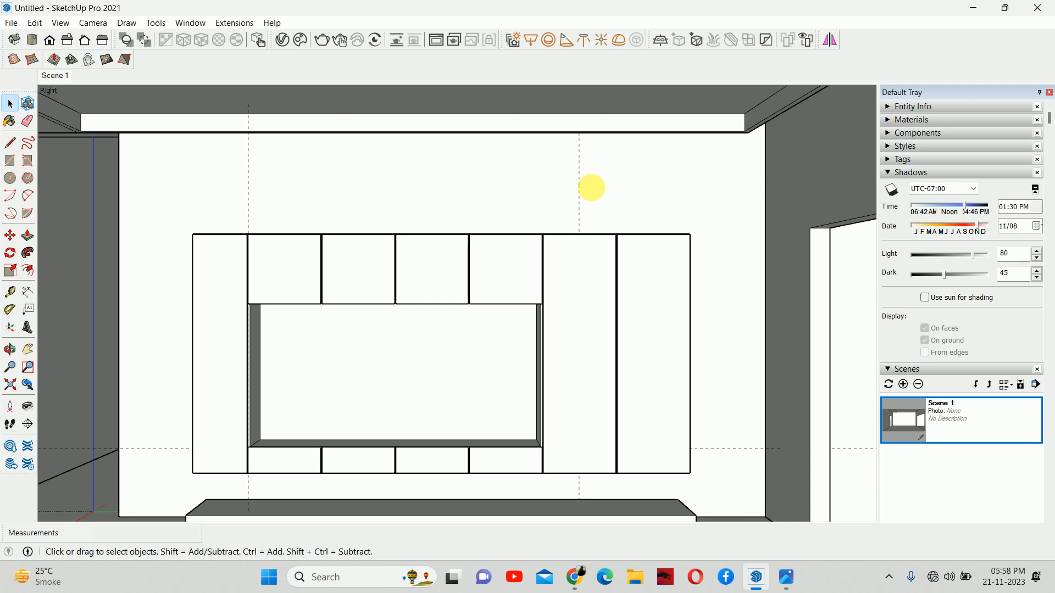
key("t")
left_click(579, 184)
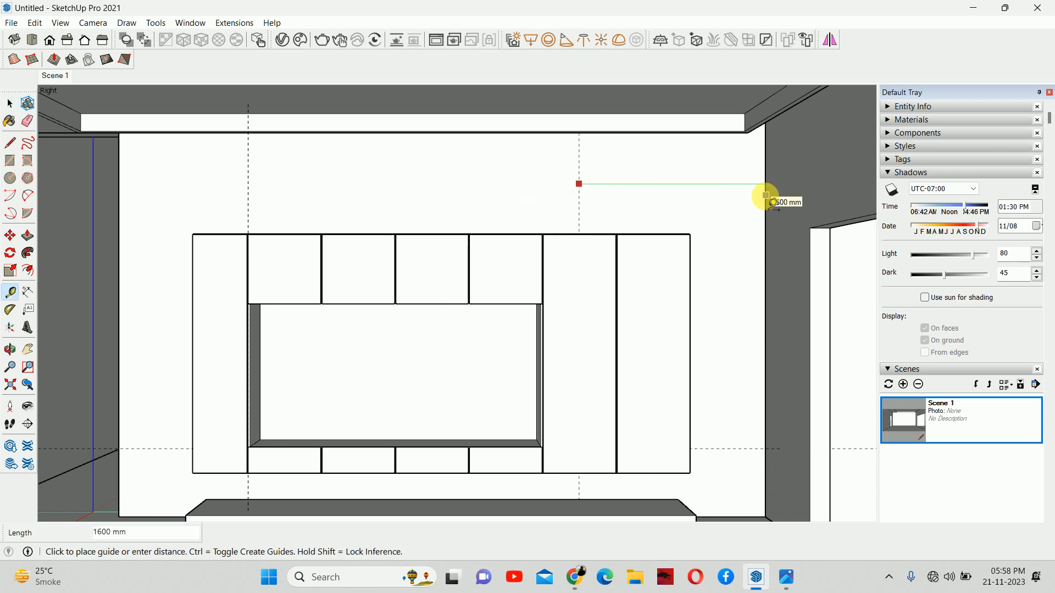
key("space")
scroll(597, 198, "down", 2)
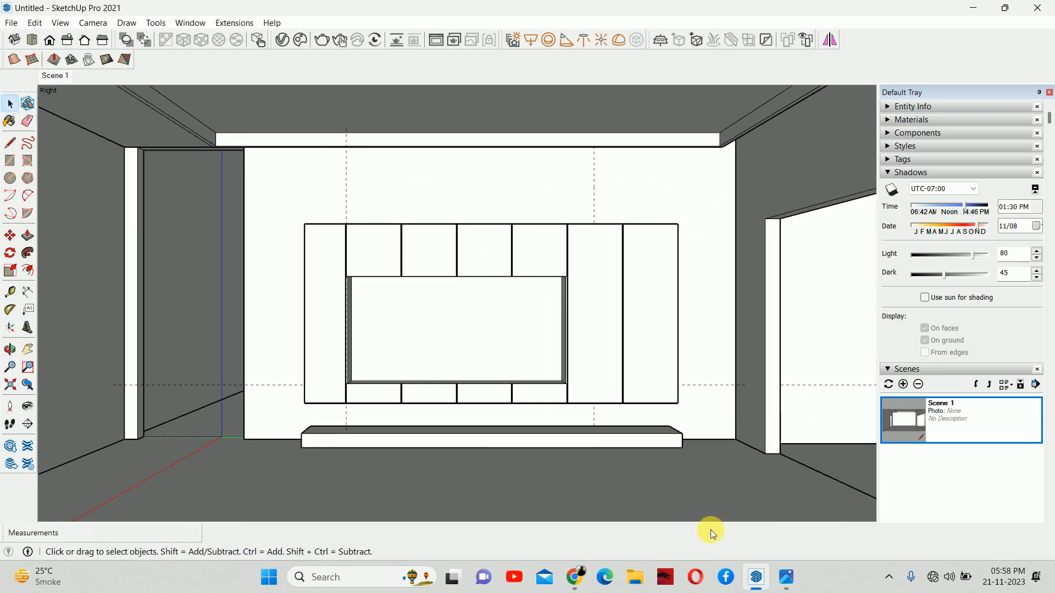
left_click(784, 580)
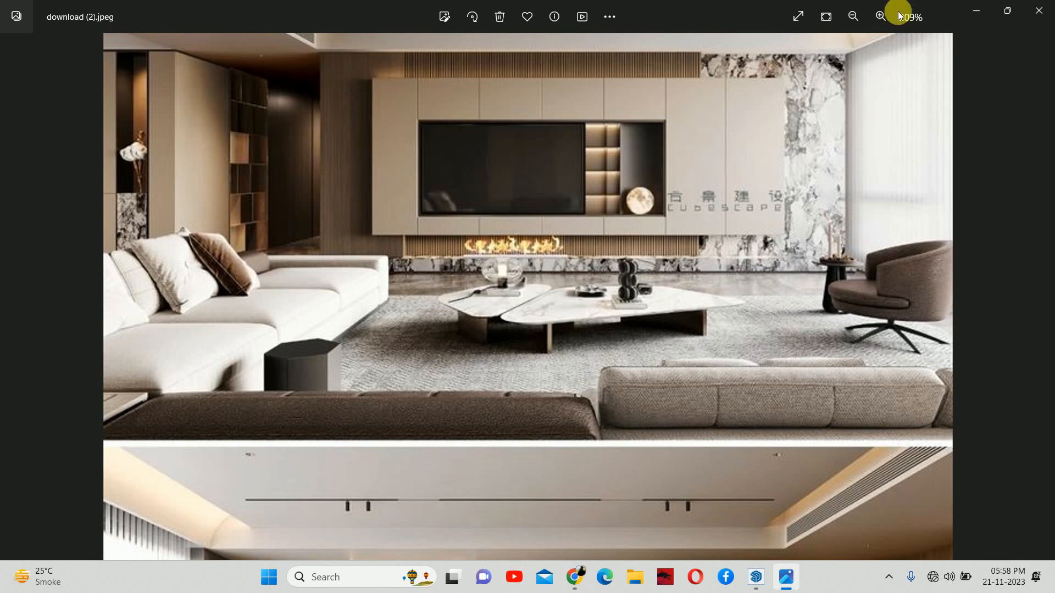
left_click(972, 9)
scroll(294, 181, "up", 2)
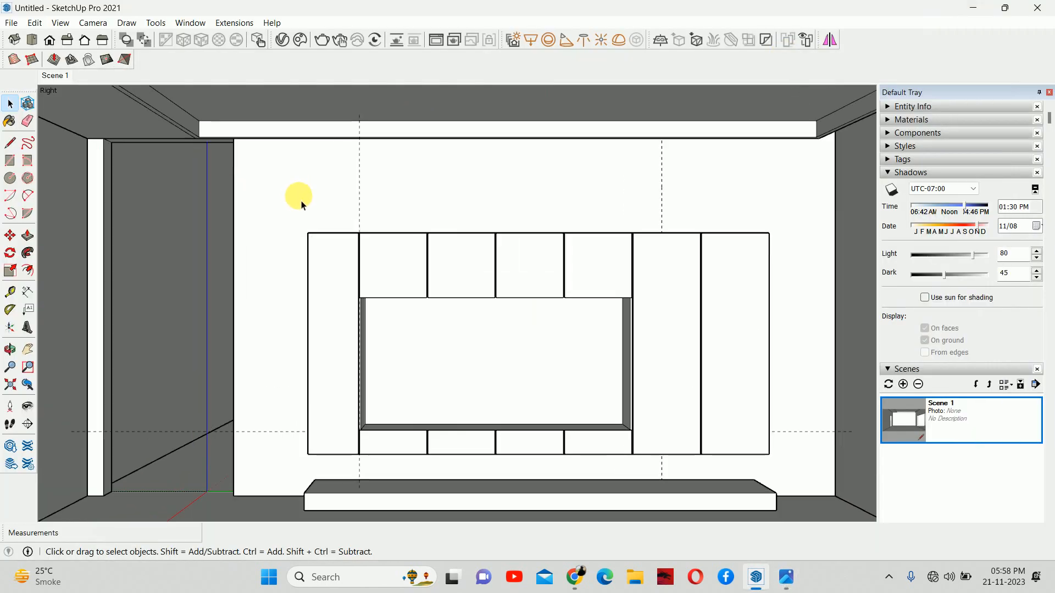
- Place a vertical guide 1200 mm in from the back wall's left-hand corner beside the door opening
key("t")
left_click(234, 178)
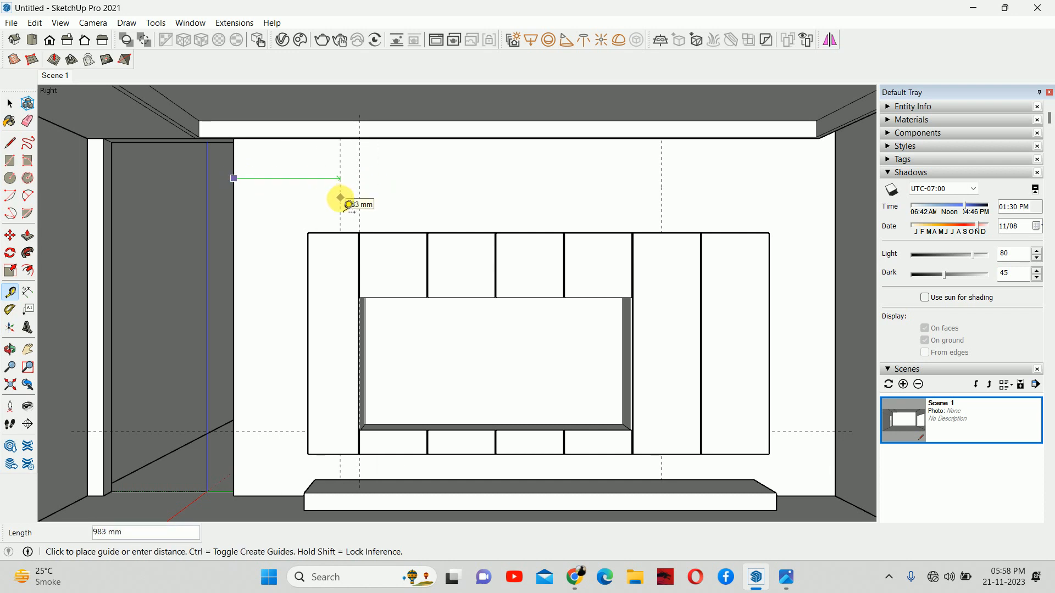
key("Return")
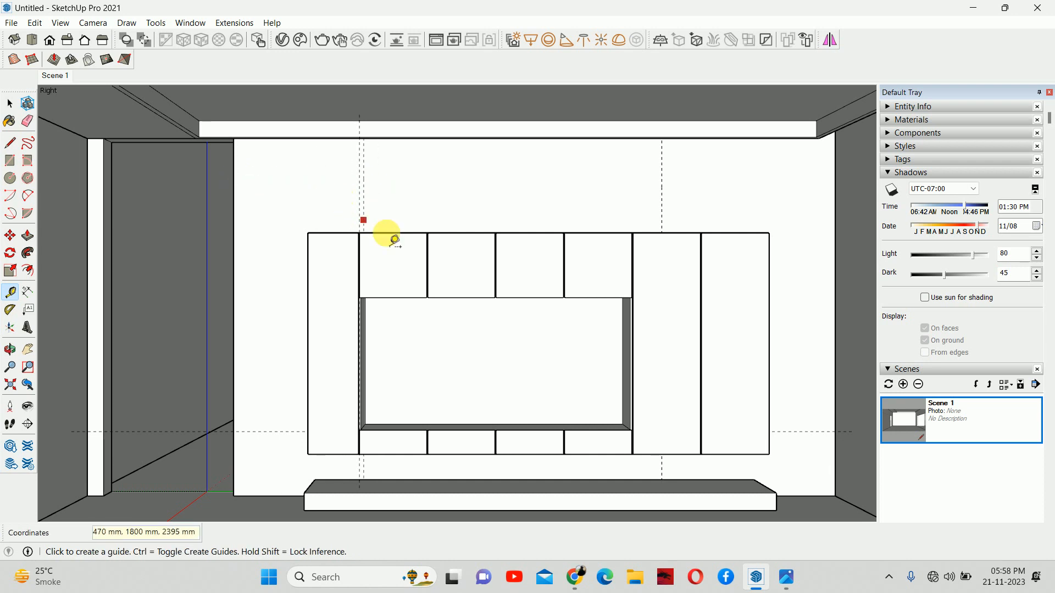
scroll(356, 231, "up", 2)
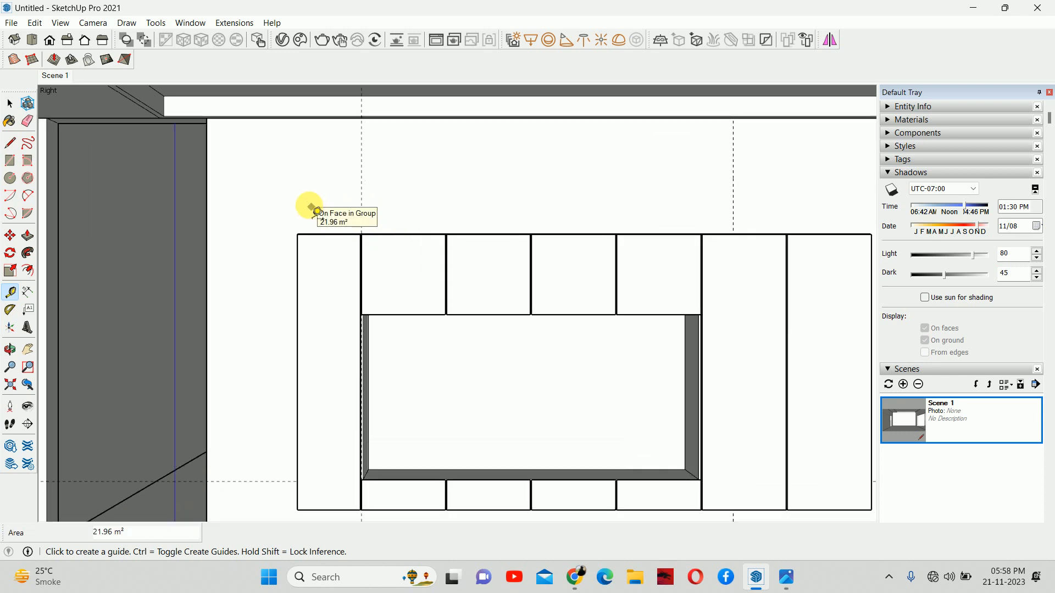
left_click(206, 169)
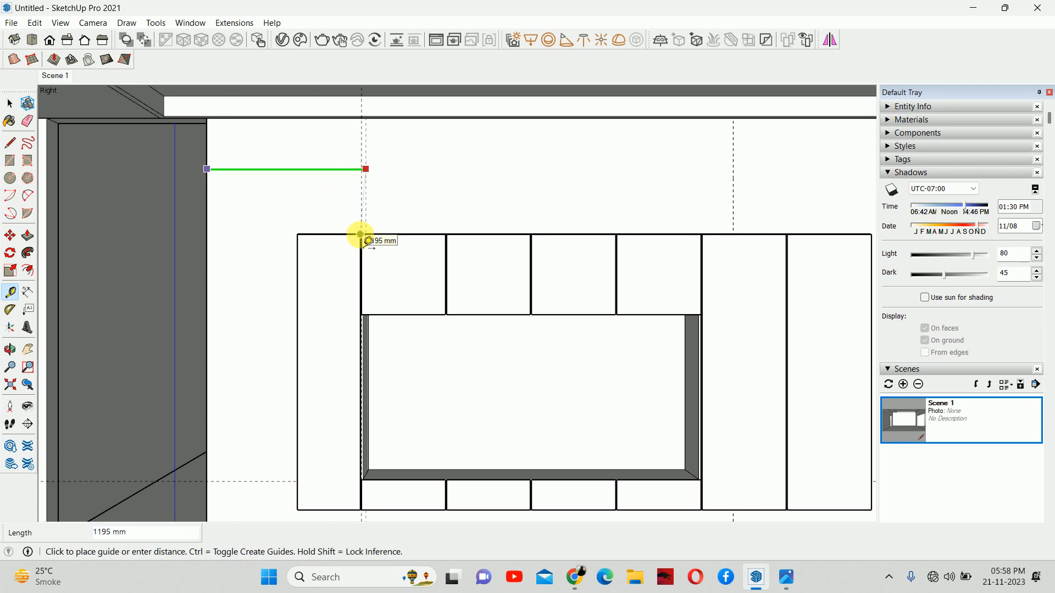
type("12")
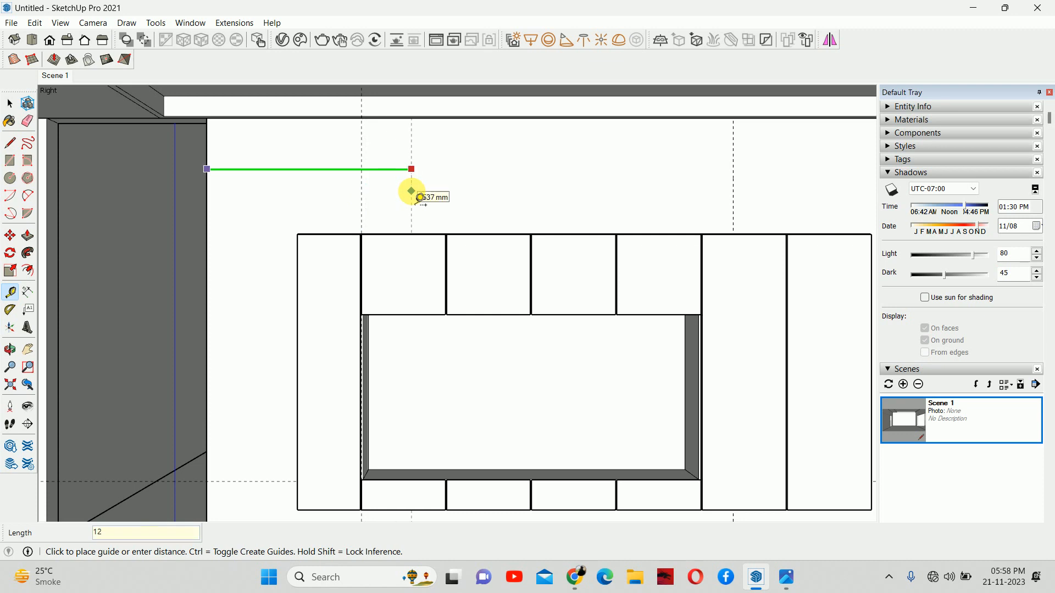
type("00")
key("Return")
- Erase the older vertical guide above the first panel joint, keeping the one 1200 mm from the door-side corner
scroll(363, 184, "up", 2)
key("space")
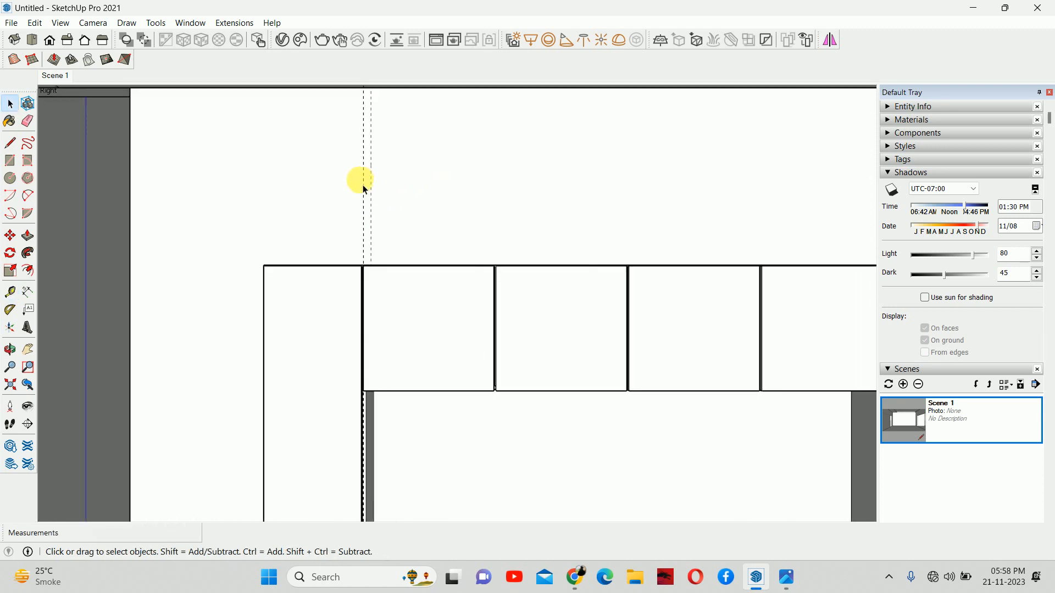
key("e")
key("space")
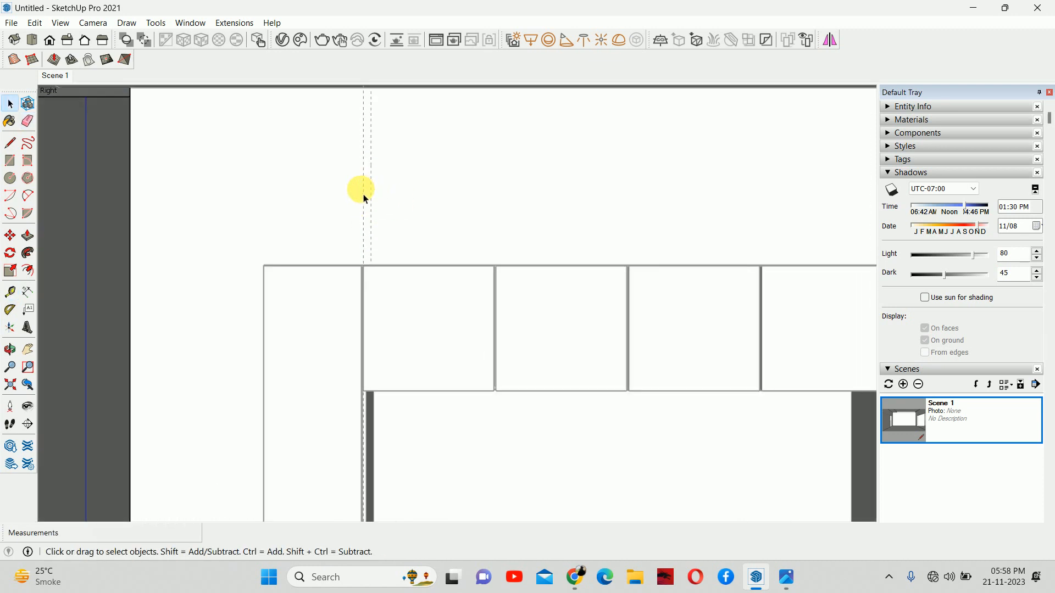
key("e")
scroll(364, 196, "up", 1)
key("space")
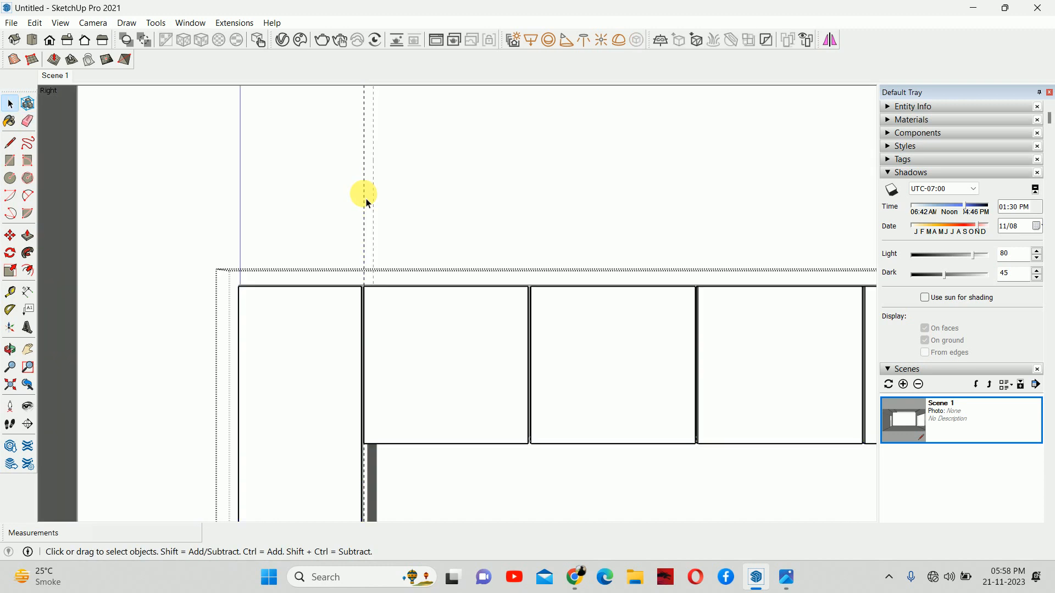
key("e")
key("space")
scroll(368, 206, "down", 4)
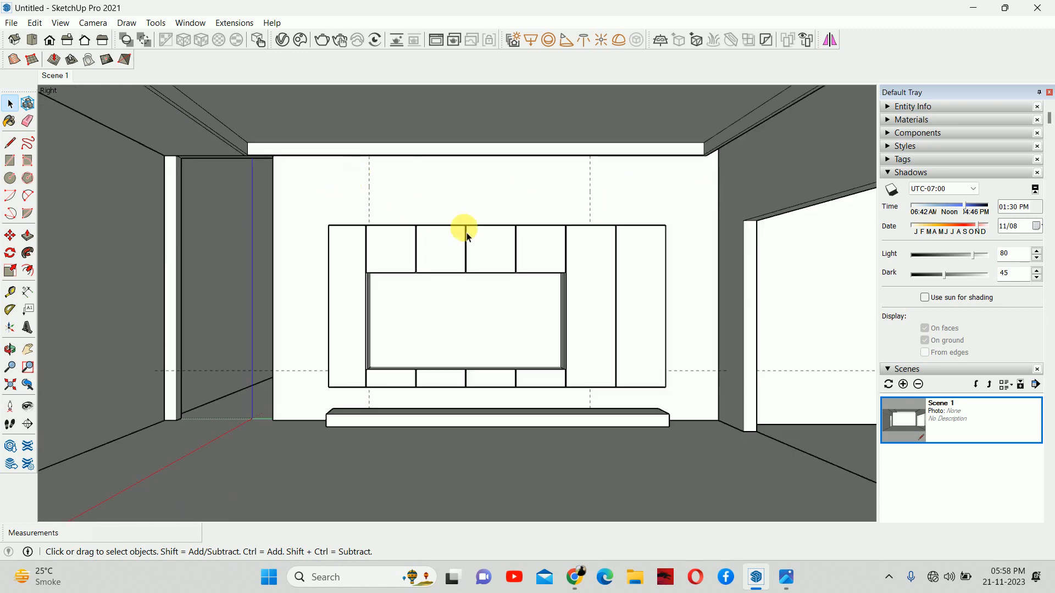
- Inside the back wall group, draw a rectangle 1200 mm wide at the door side and another 1600 mm wide at the opposite corner, each reaching its guide
double_click(307, 223)
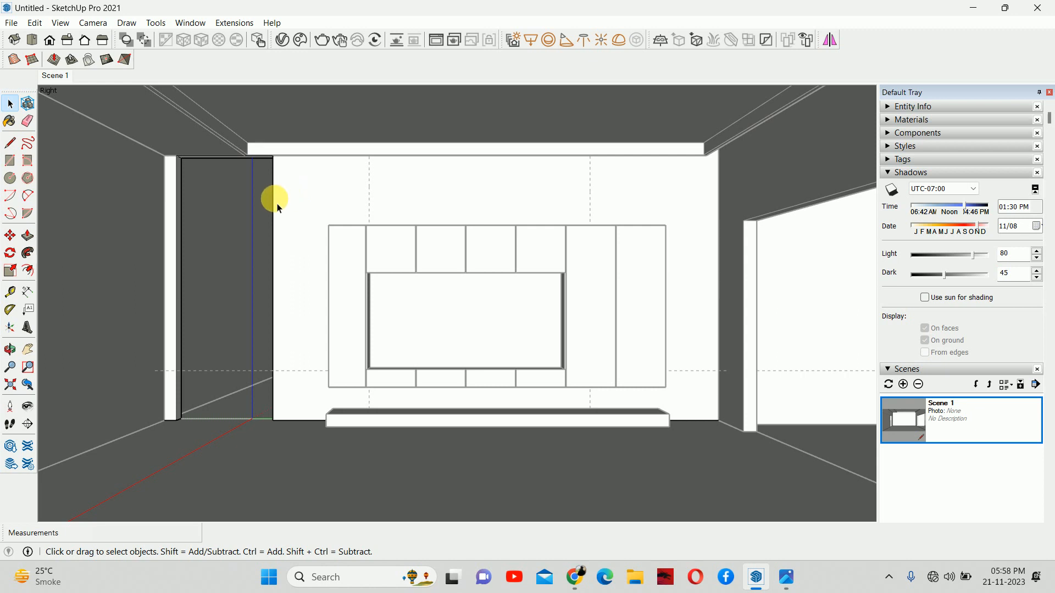
key("r")
left_click(273, 420)
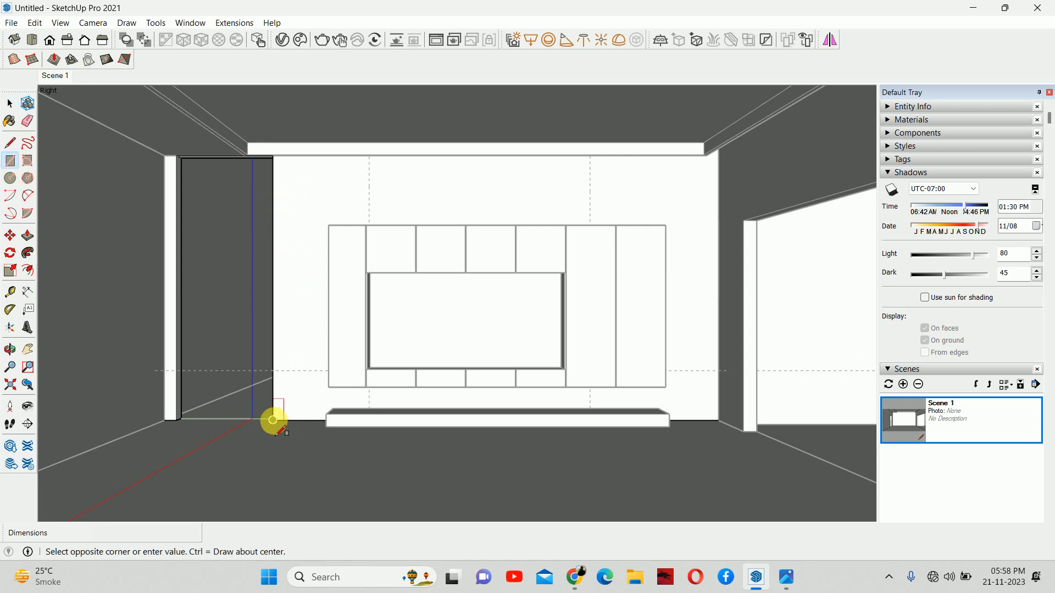
left_click(369, 173)
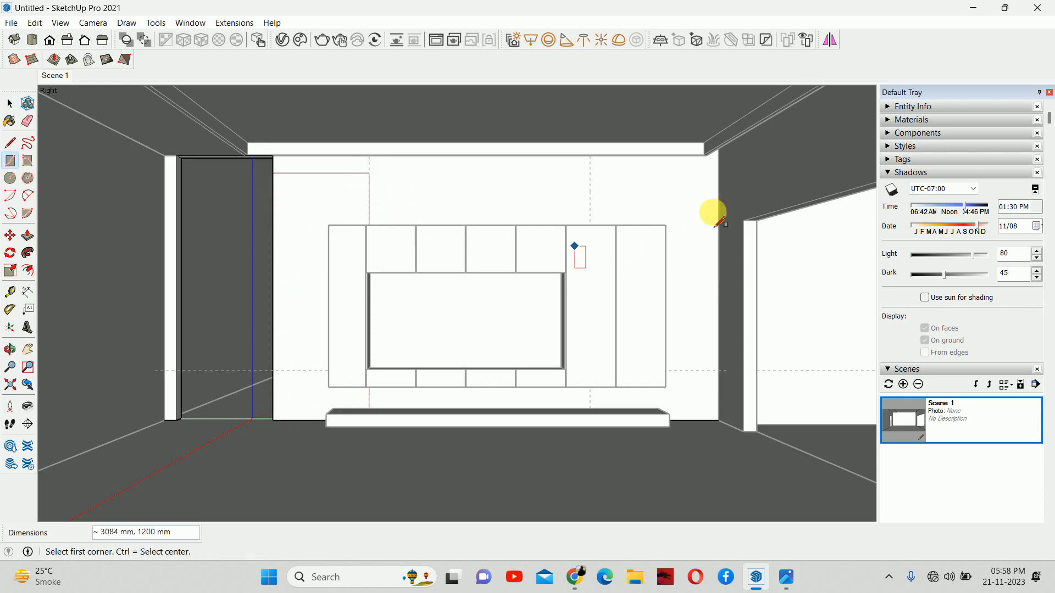
left_click(591, 179)
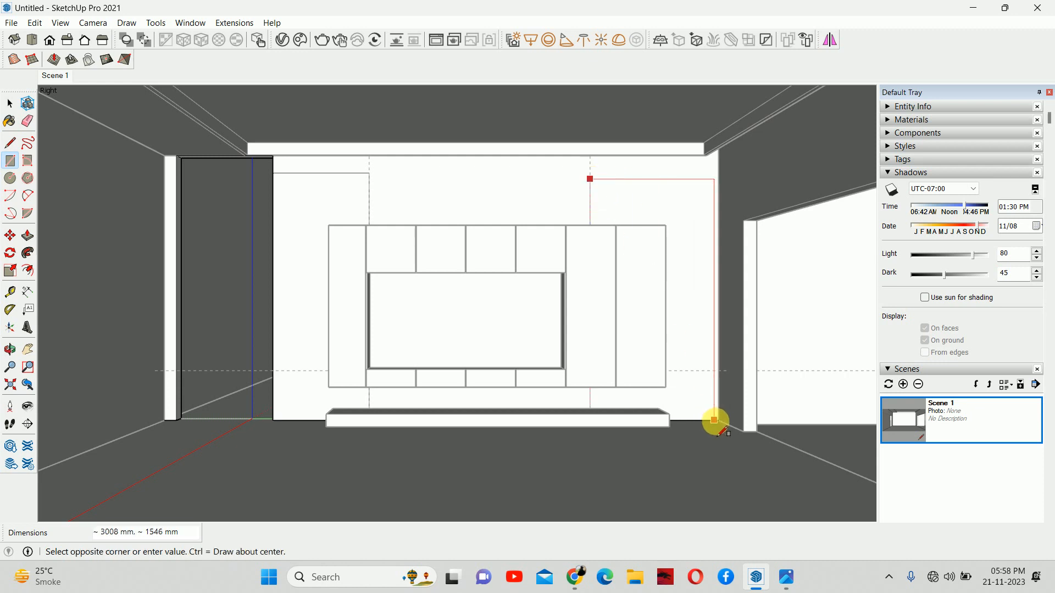
left_click(718, 420)
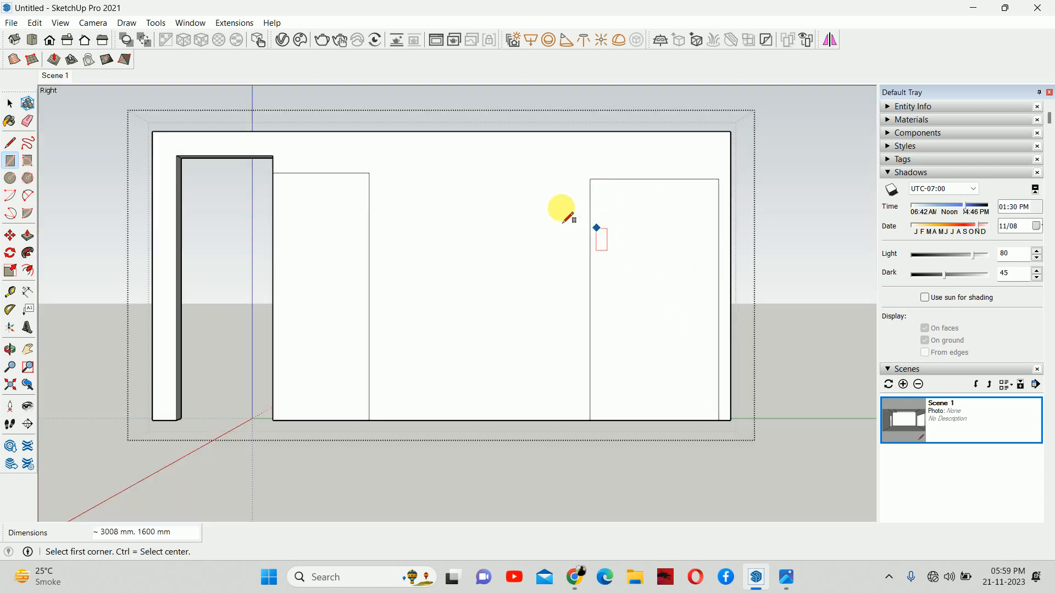
- Raise the top edges of both wall rectangles together until the door-side one meets the top of the door opening
key("space")
left_click(357, 173)
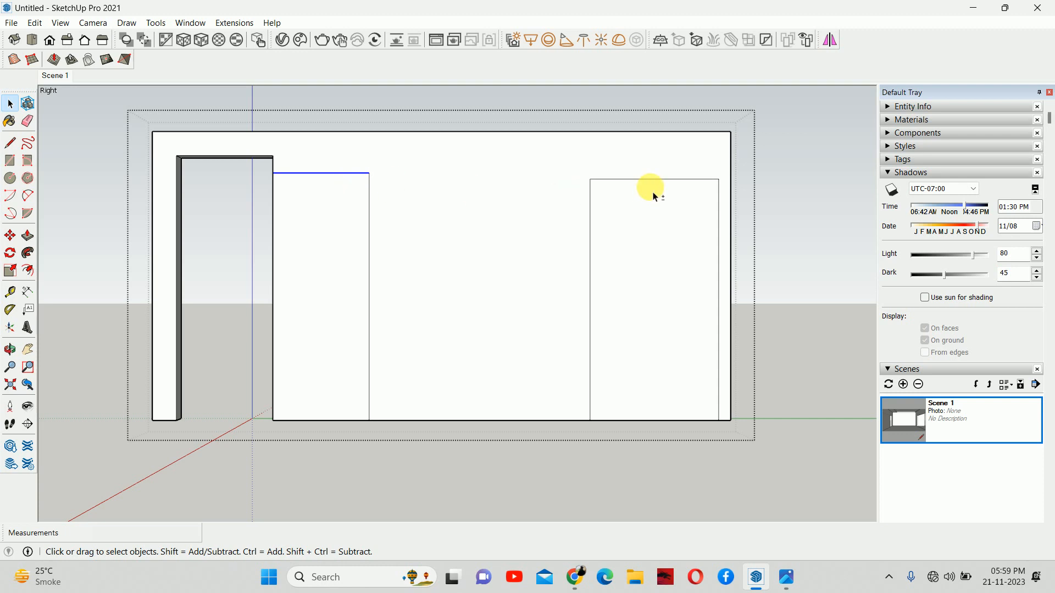
left_click(632, 180, "shift")
key("m")
left_click(377, 175)
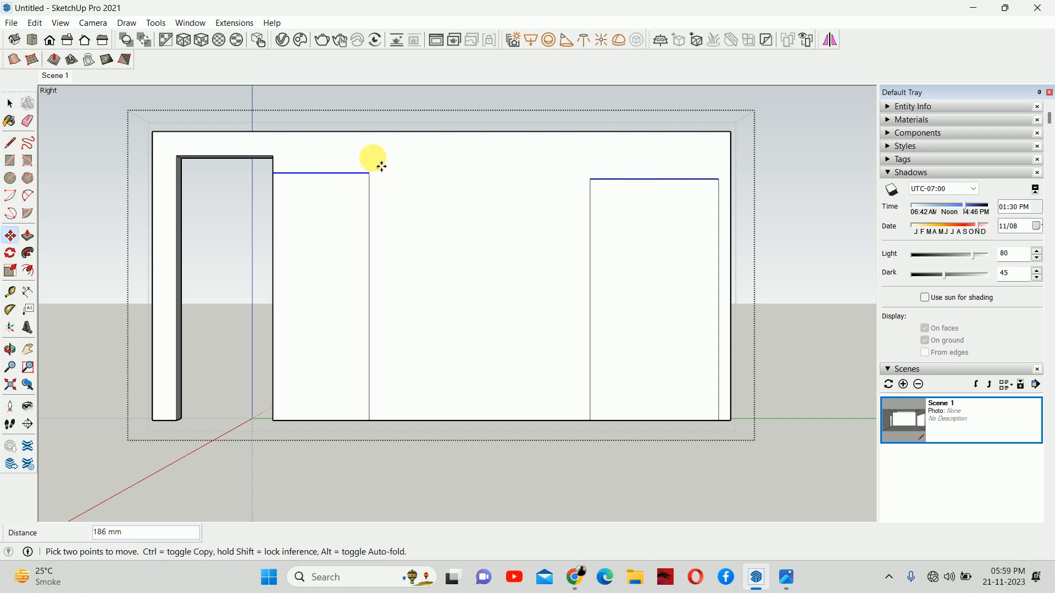
left_click(275, 157)
key("space")
key("Escape")
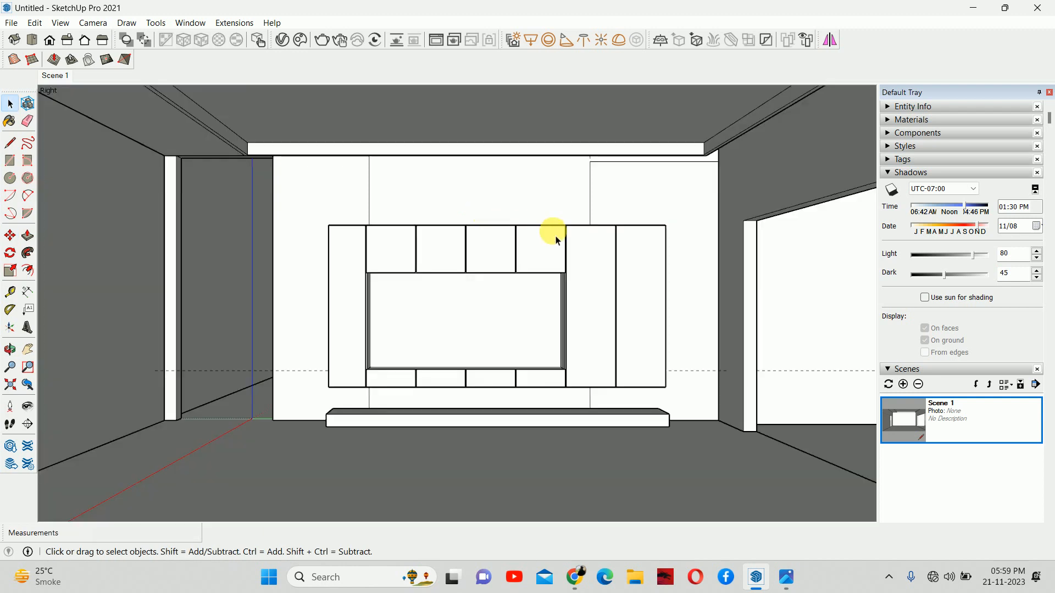
- Move the top edge of the right-hand wall rectangle up level with the left-hand rectangle's top edge
double_click(624, 193)
key("Escape")
double_click(631, 181)
left_click(603, 164)
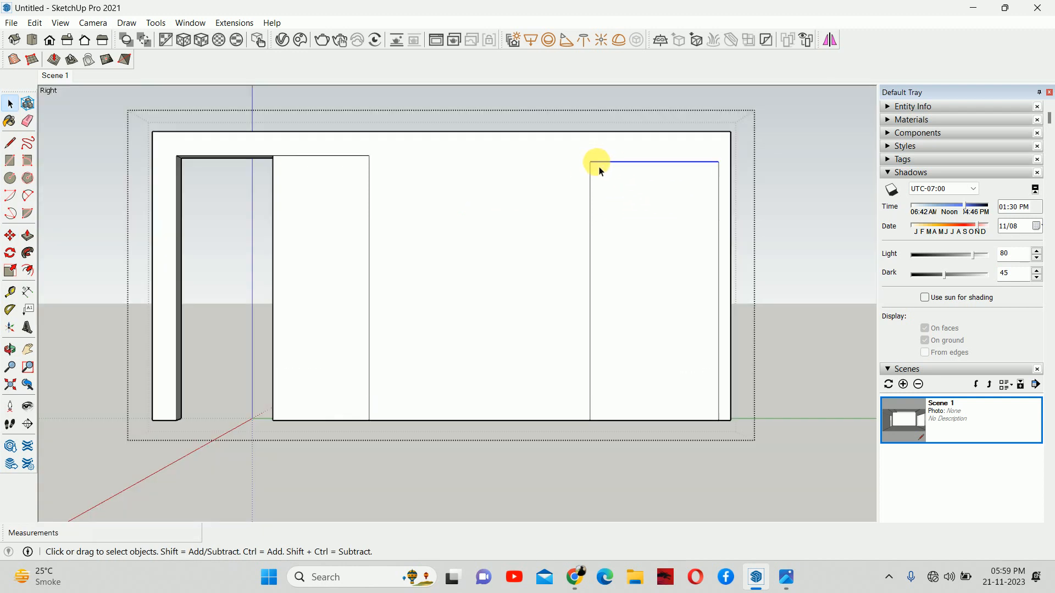
key("m")
left_click(599, 171)
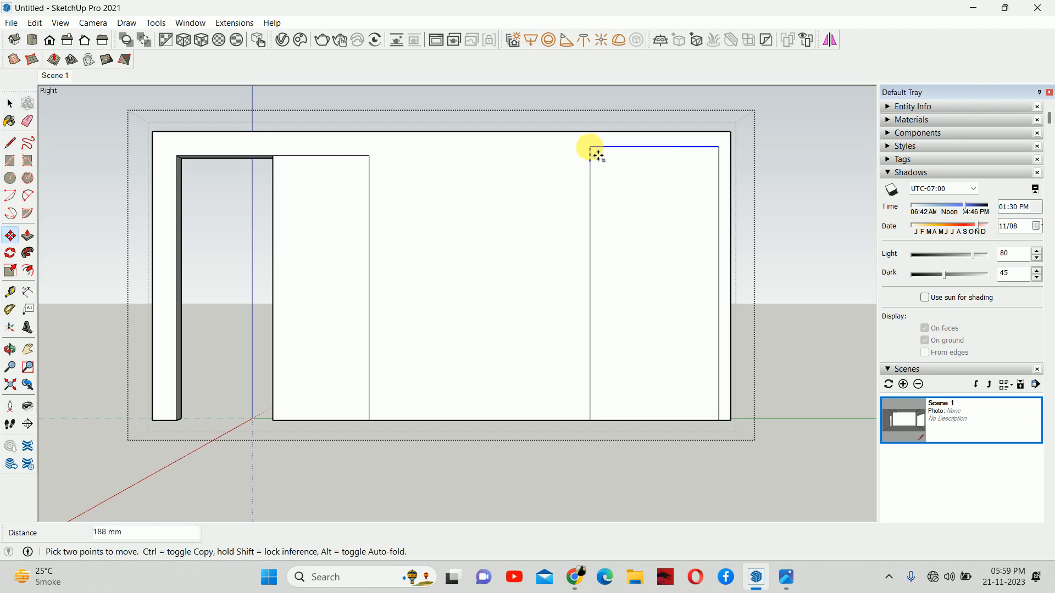
scroll(370, 158, "up", 2)
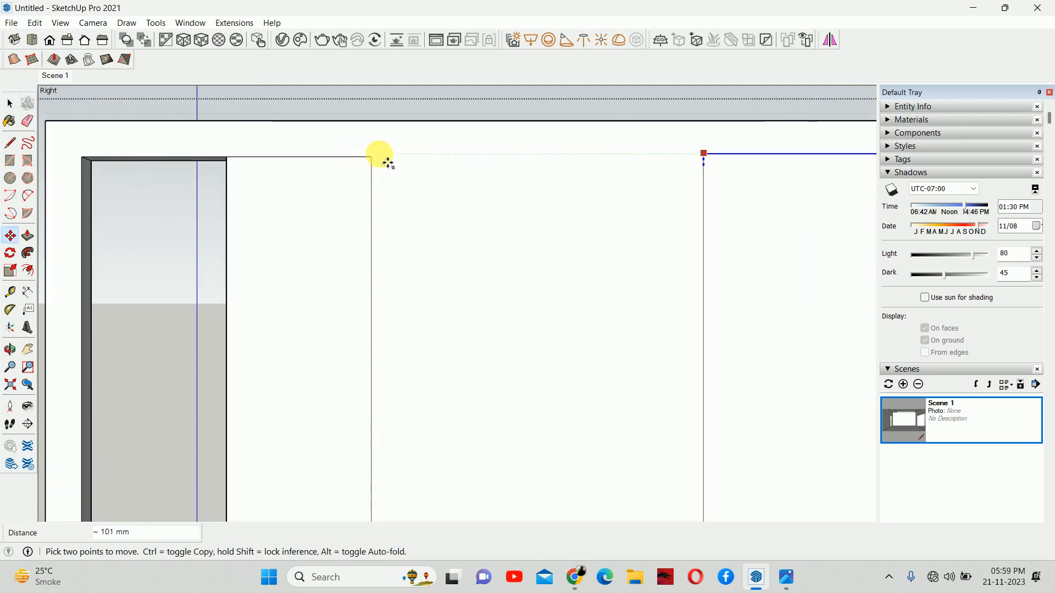
left_click(371, 158)
key("space")
scroll(574, 190, "down", 10)
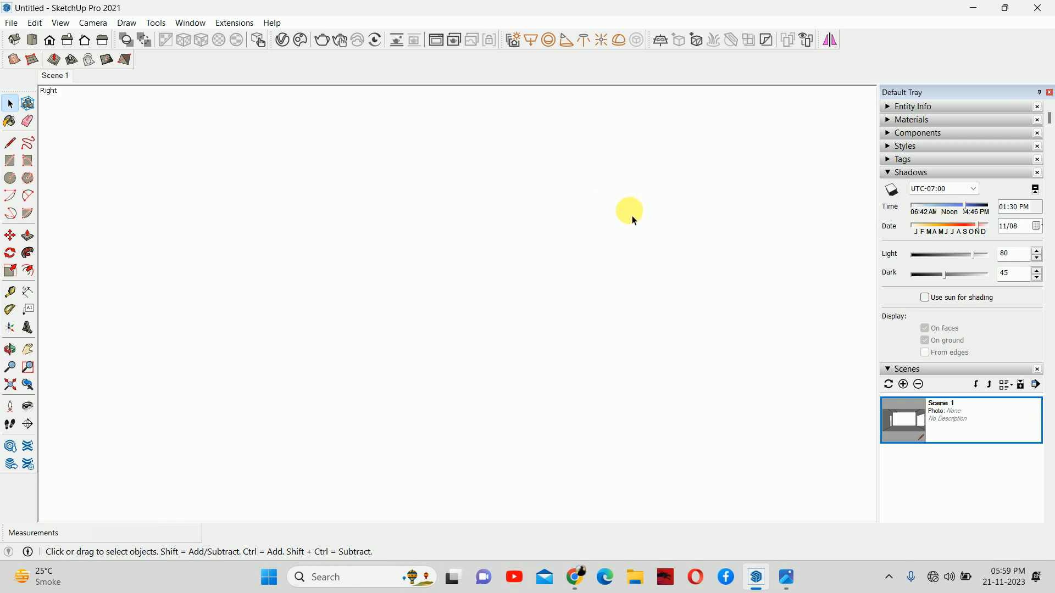
left_click(27, 385)
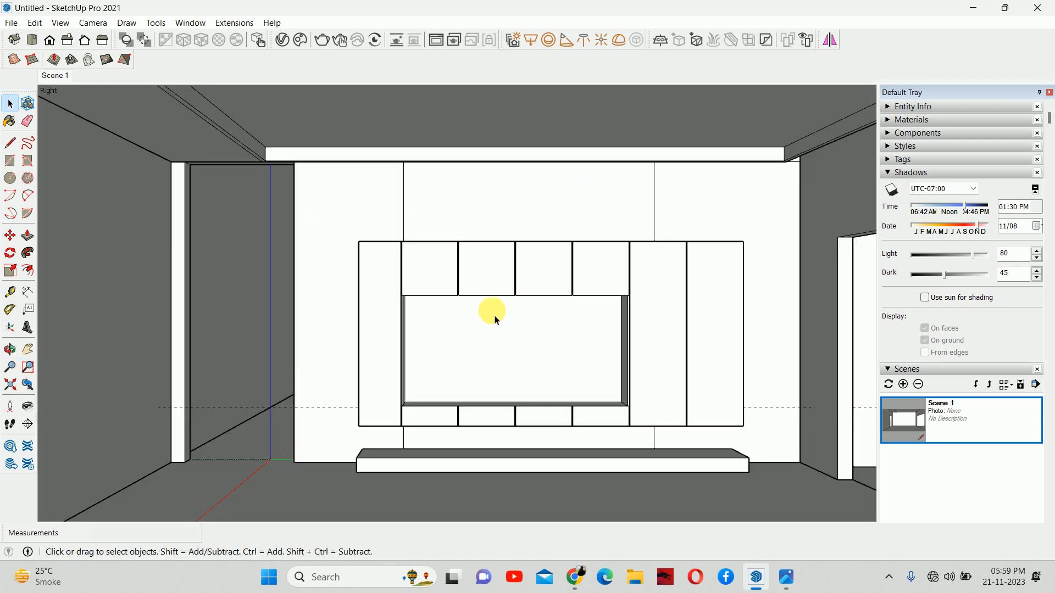
middle_click_drag(736, 247, 674, 225, "shift")
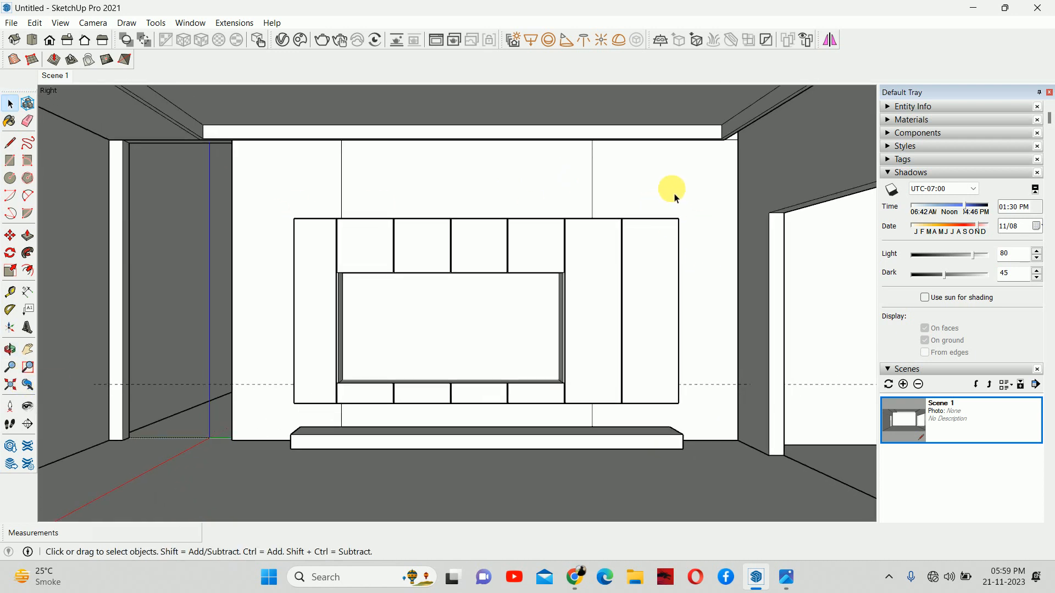
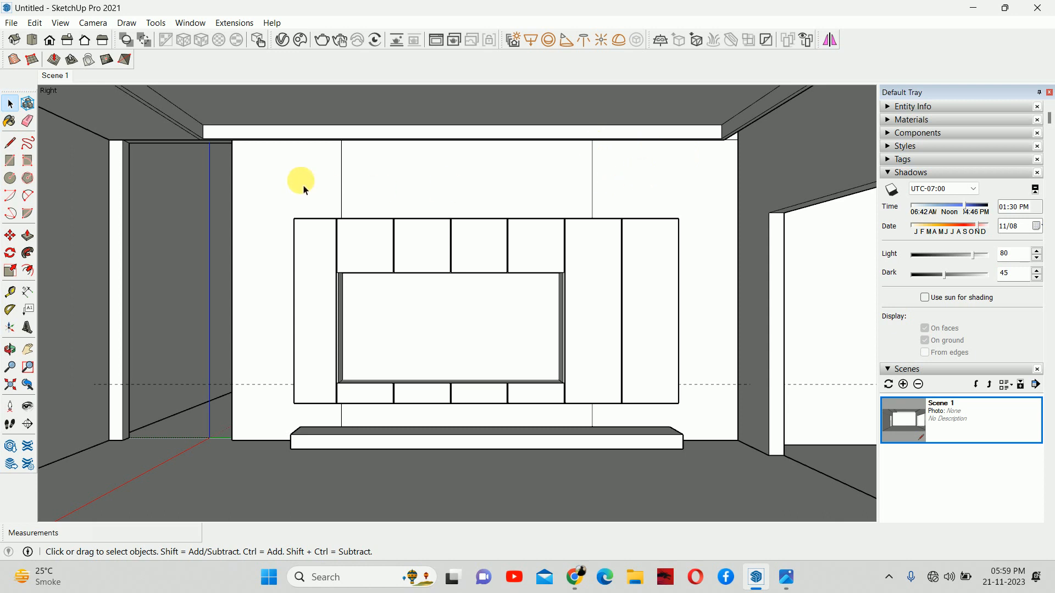
- Check the slatted wall section in the reference image and draw a line joining the inner top corners of the two wall rectangles
left_click(789, 581)
scroll(468, 92, "up", 5)
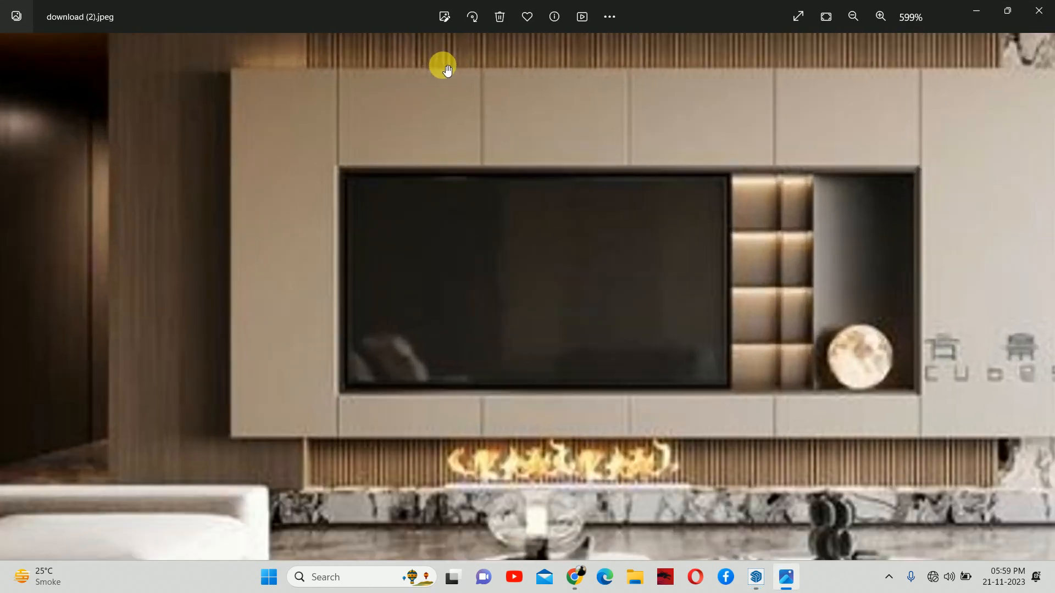
left_click(978, 11)
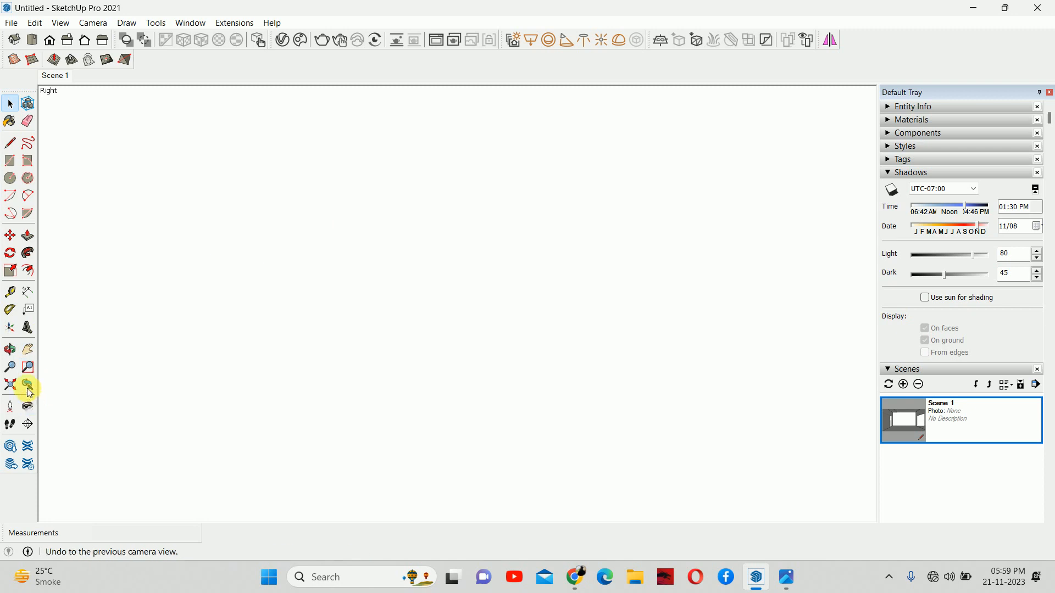
left_click(28, 389)
double_click(435, 182)
middle_click_drag(387, 237, 395, 277, "shift")
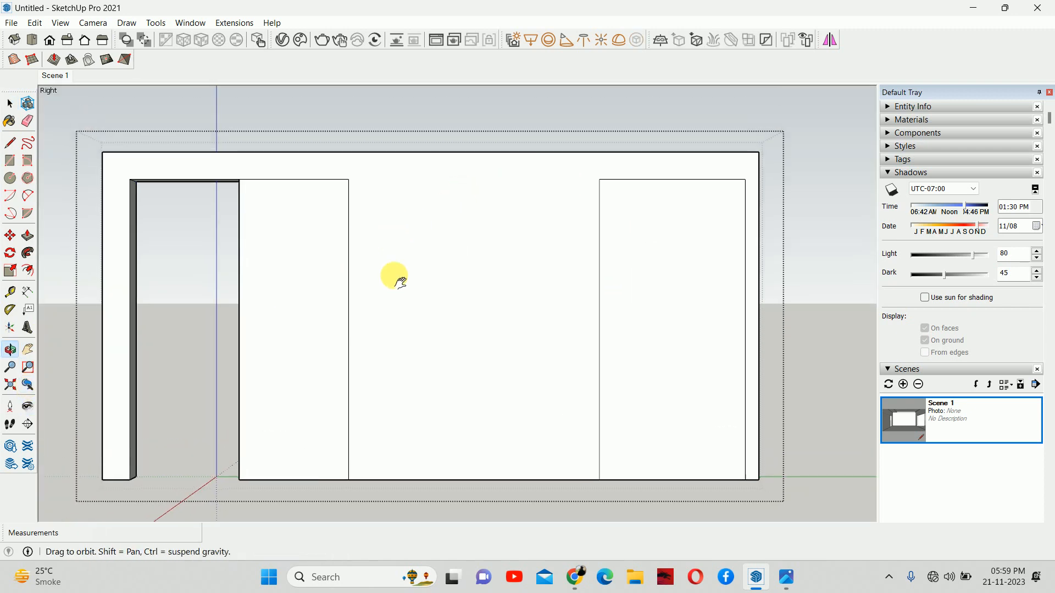
key("l")
left_click(350, 199)
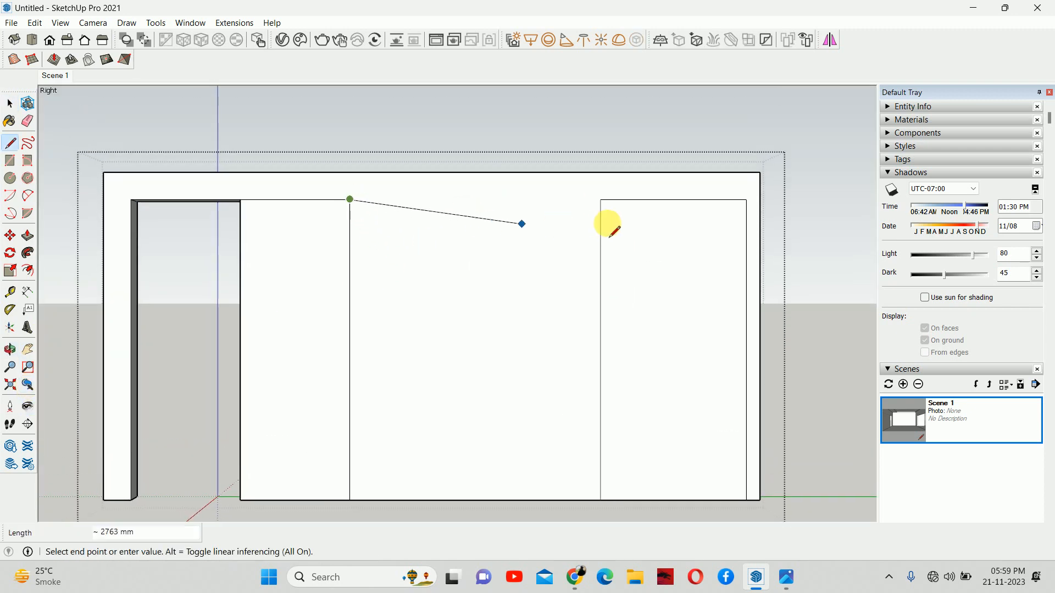
left_click(600, 200)
key("space")
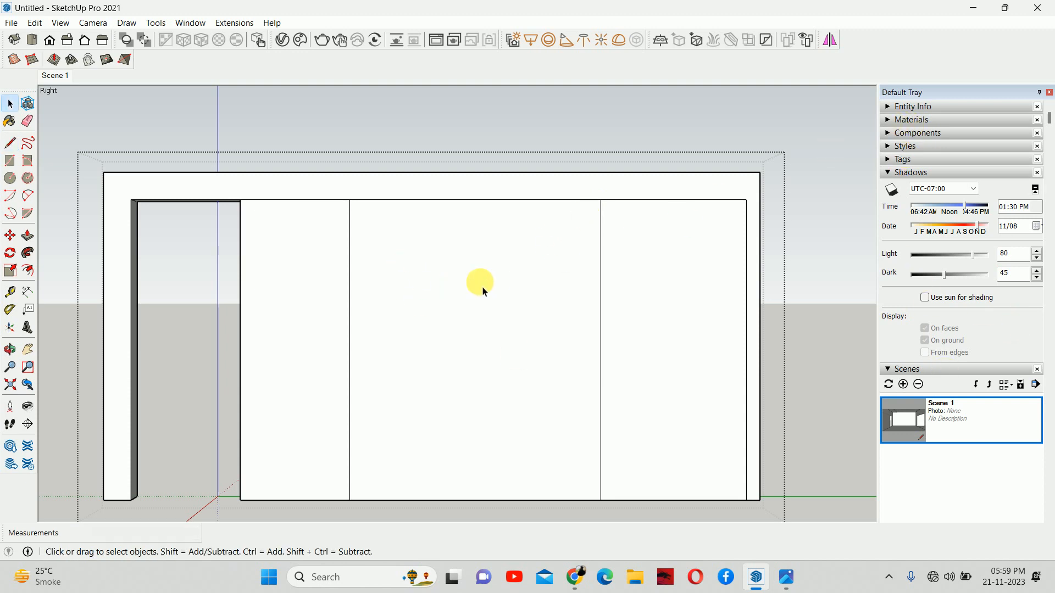
- Copy the left vertical edge of the wall's middle section a short distance inward to outline a narrow slat strip
left_click(352, 231)
key("m")
scroll(363, 224, "up", 1)
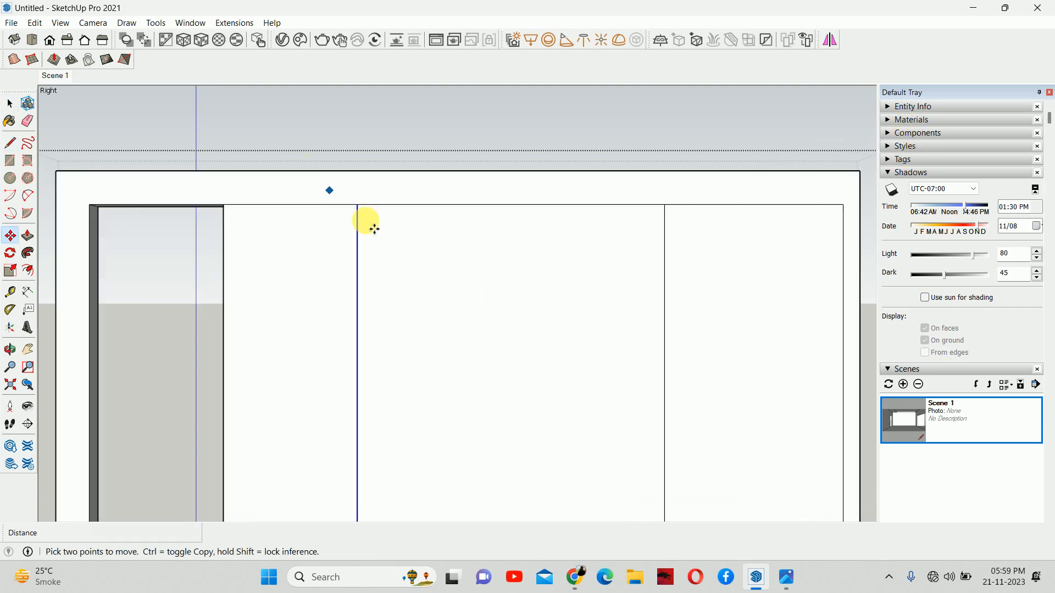
left_click(358, 205)
key("ctrl")
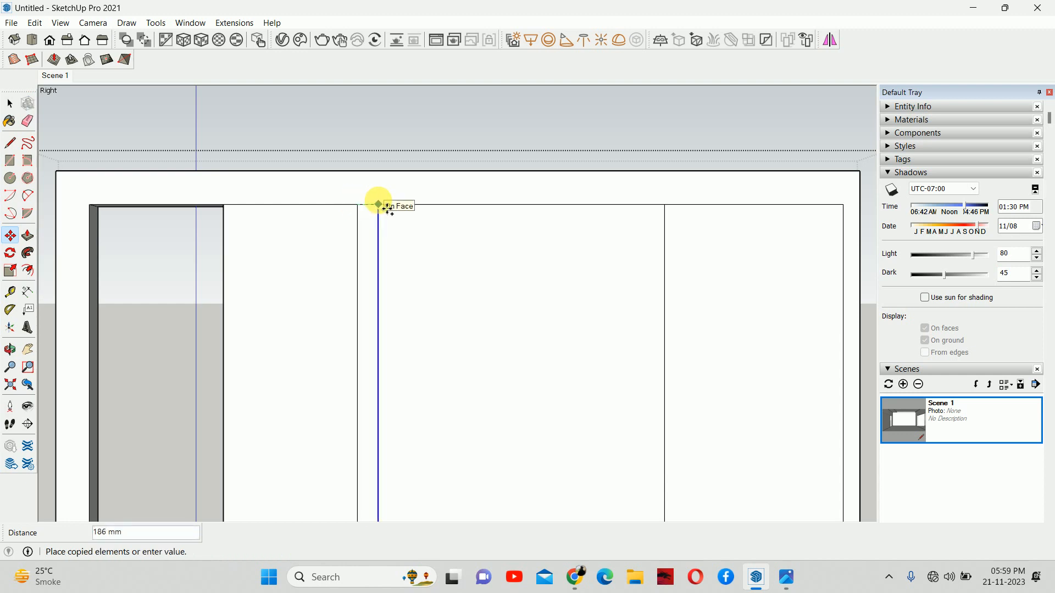
key("Return")
scroll(360, 215, "up", 4)
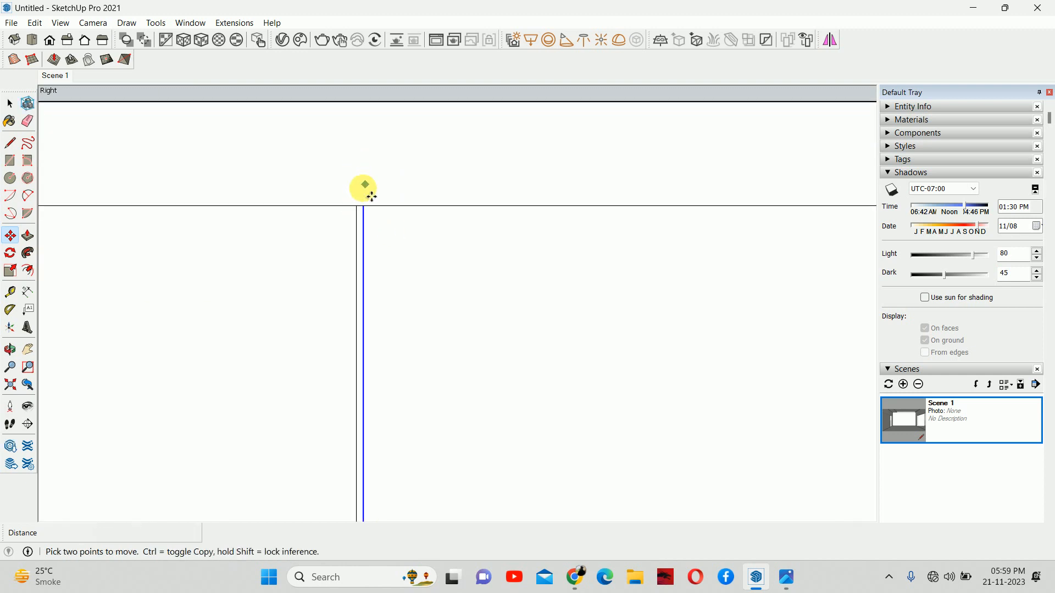
- Copy the narrow strip face by its own width so a second strip lies directly beside it on the middle wall section
key("space")
left_click(363, 237)
key("m")
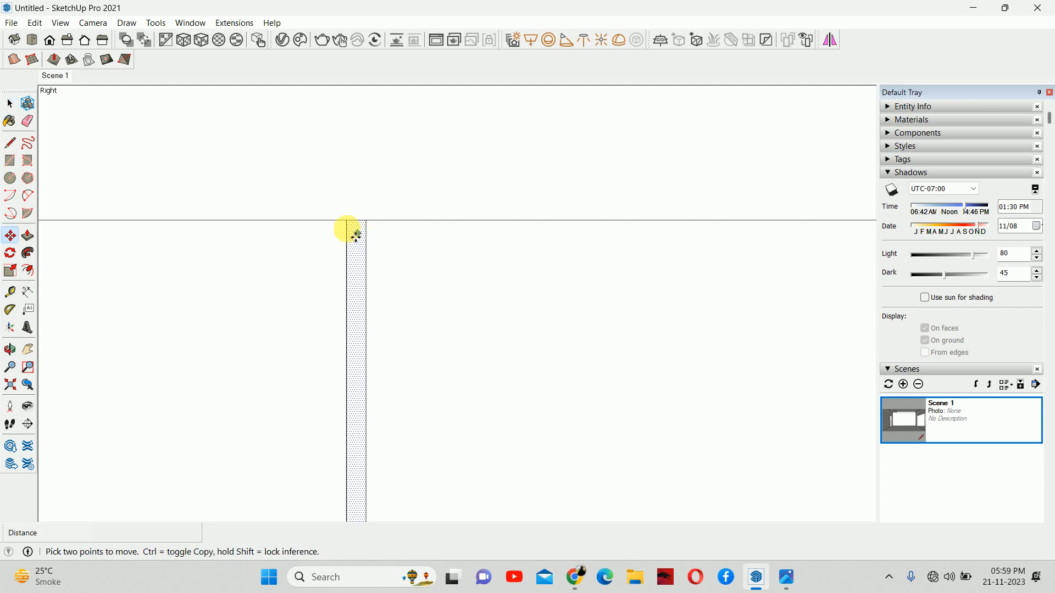
left_click(346, 221)
key("ctrl")
left_click(366, 221)
key("space")
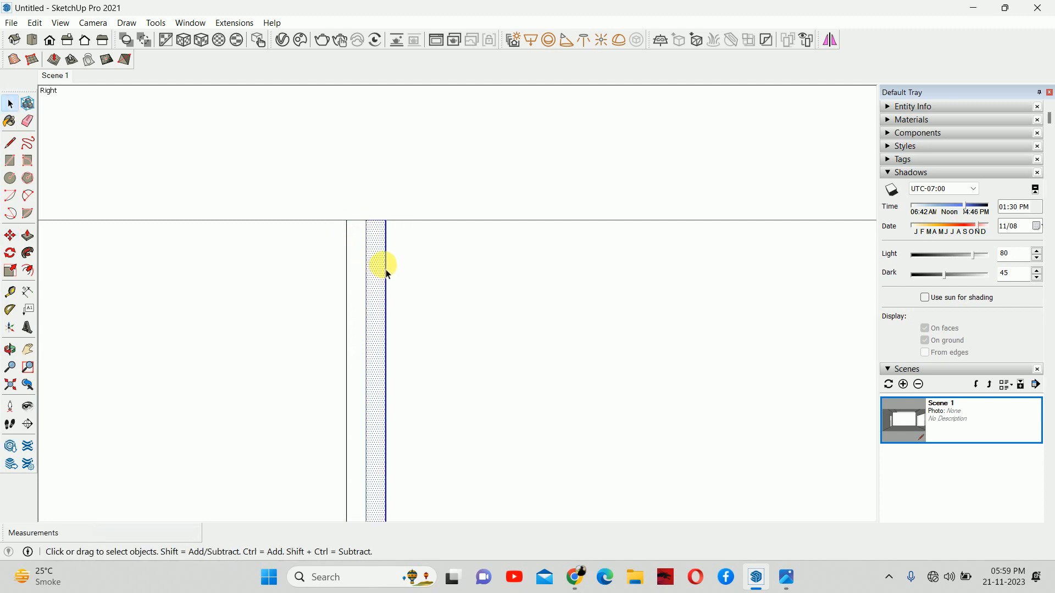
middle_click_drag(361, 235, 451, 262)
scroll(450, 262, "down", 4)
scroll(438, 255, "up", 2)
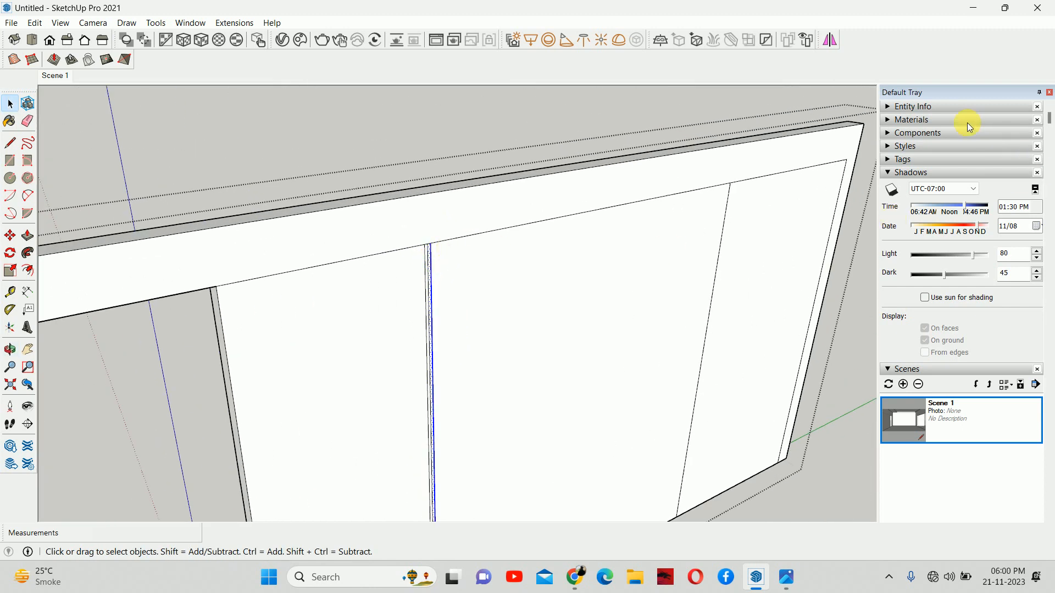
- Paint the second narrow strip on the middle wall section with the pink Color L05 material
left_click(906, 125)
scroll(947, 319, "down", 12)
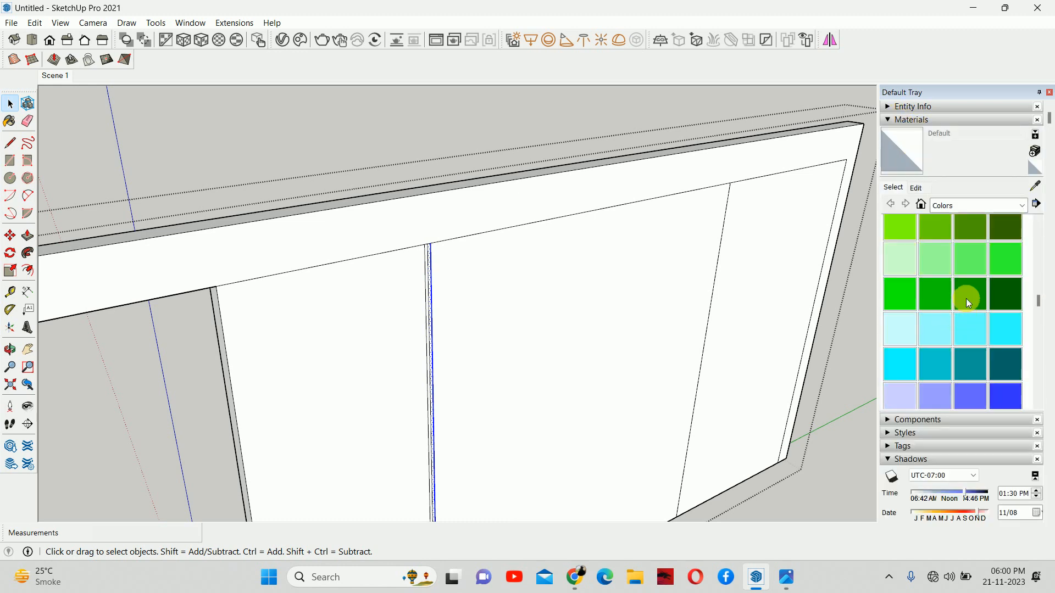
scroll(949, 271, "up", 2)
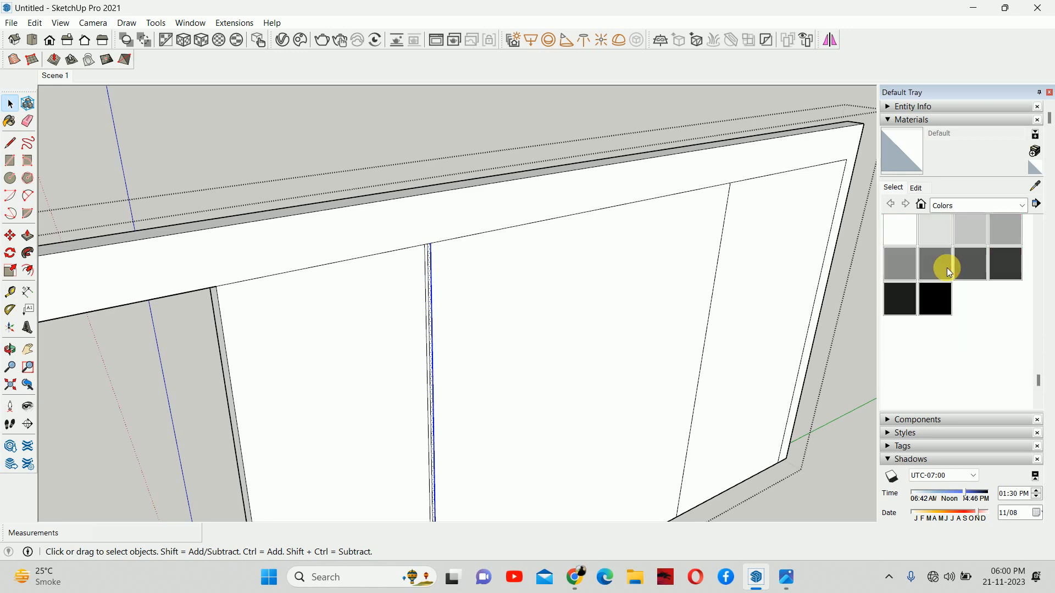
scroll(949, 270, "up", 2)
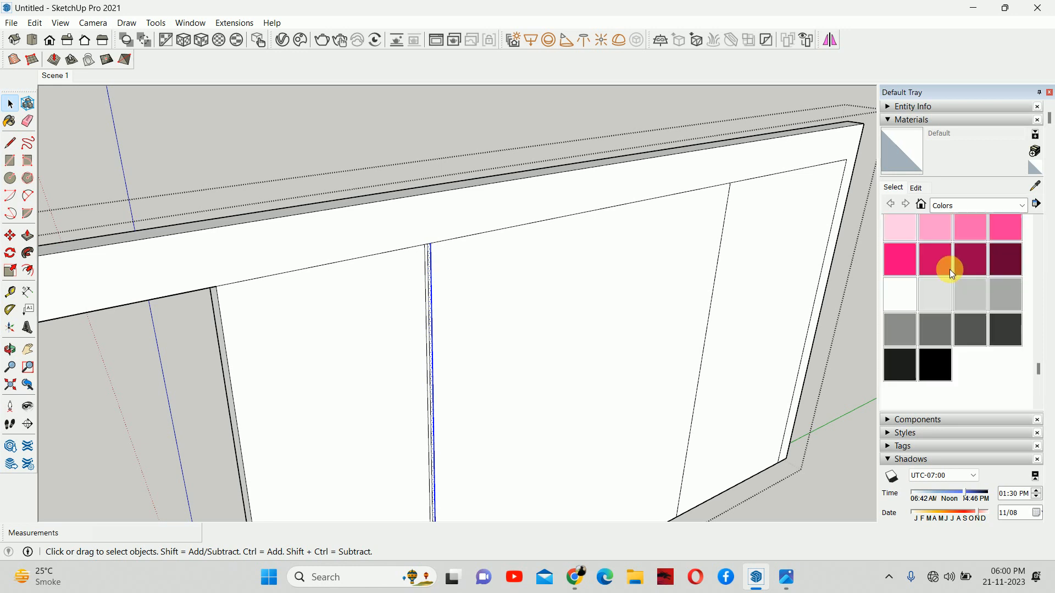
left_click(900, 260)
scroll(438, 250, "up", 6)
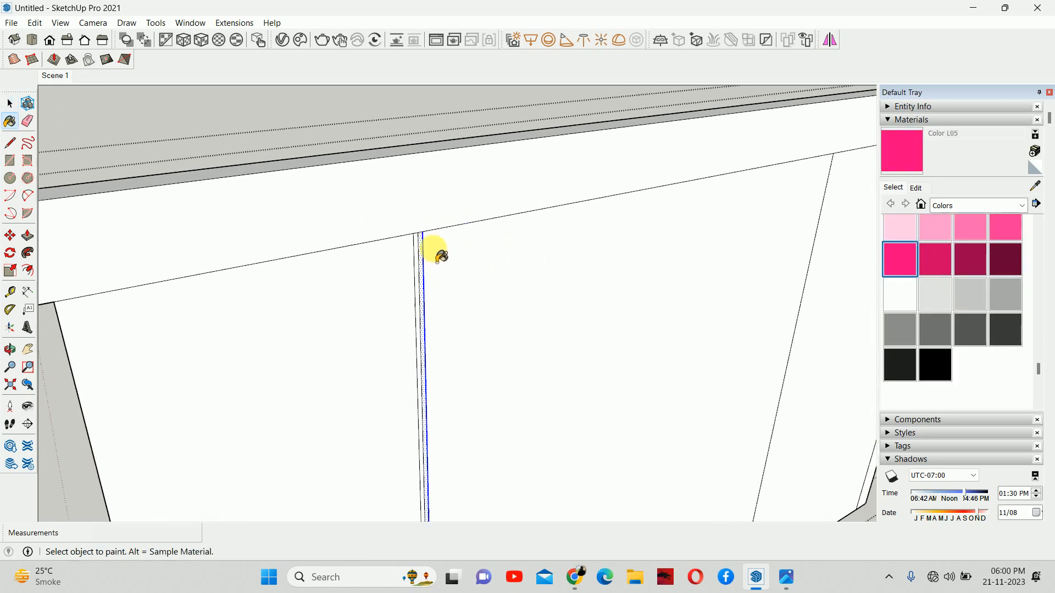
left_click(406, 225)
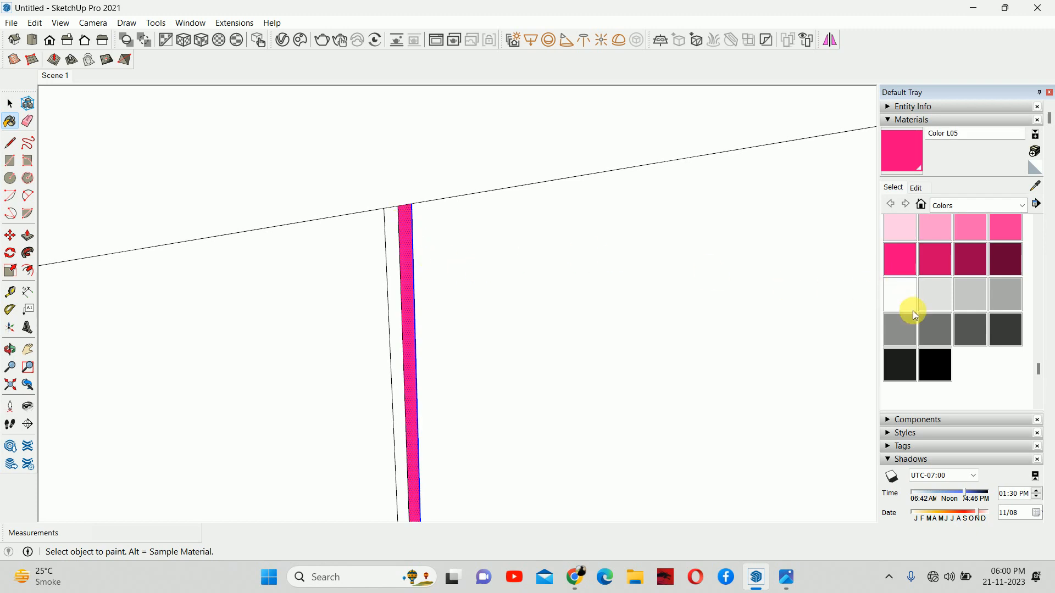
- Paint the first narrow strip beside the pink one with the grey Color M05 material
left_click(942, 331)
scroll(407, 231, "up", 2)
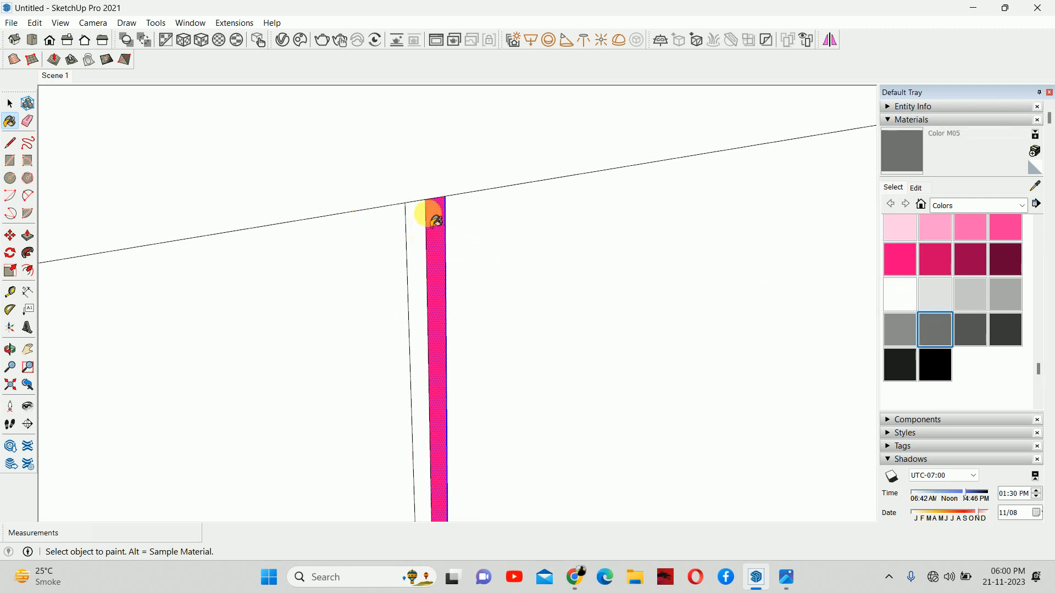
left_click(421, 225)
key("space")
left_click(557, 264)
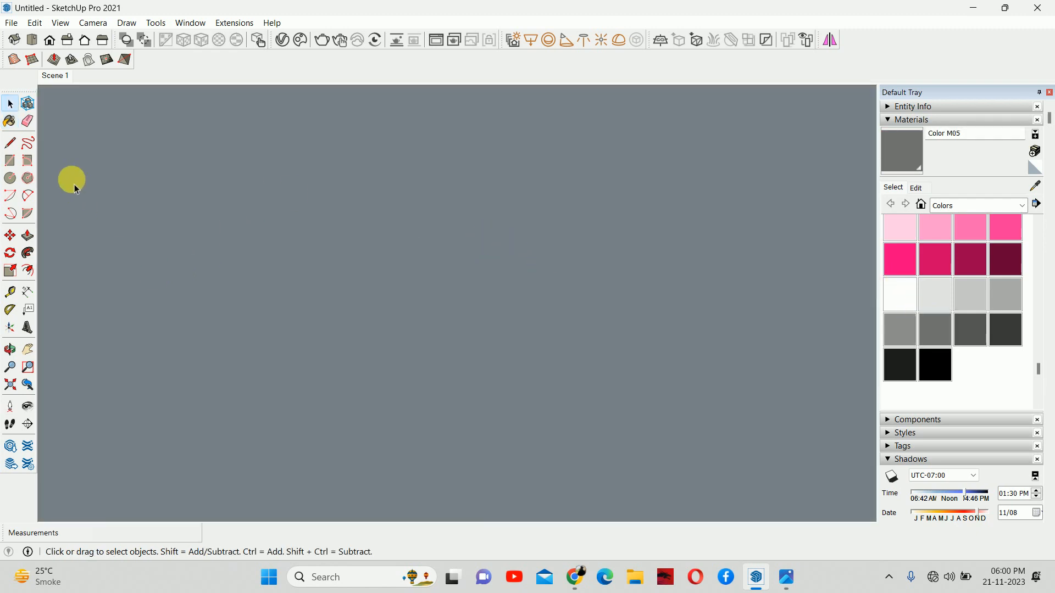
- Copy the grey and pink strip pair sideways by its full width so the copy lies directly beside the original
left_click(61, 76)
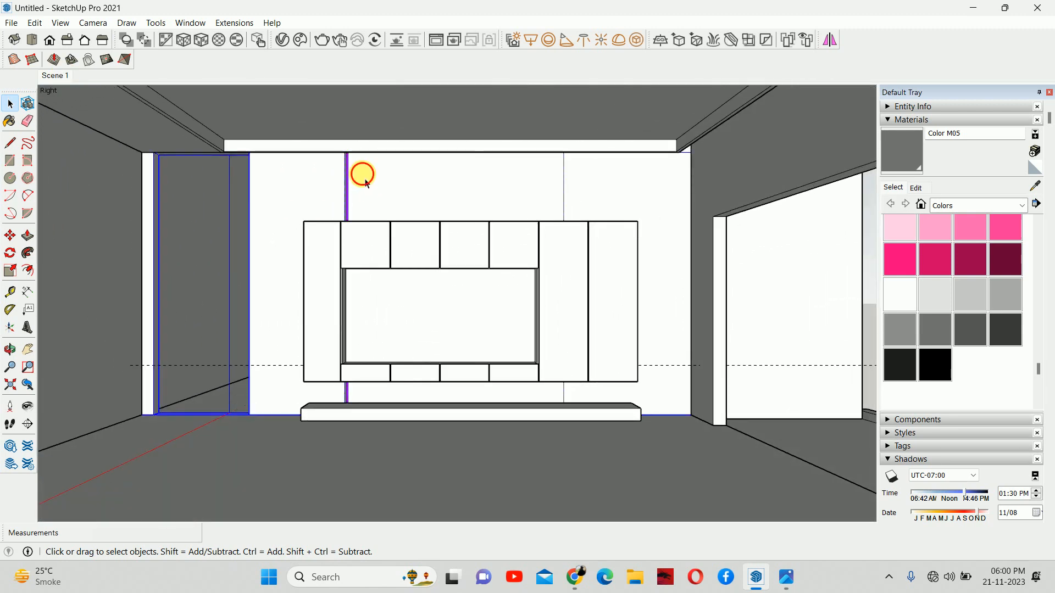
scroll(365, 181, "up", 10)
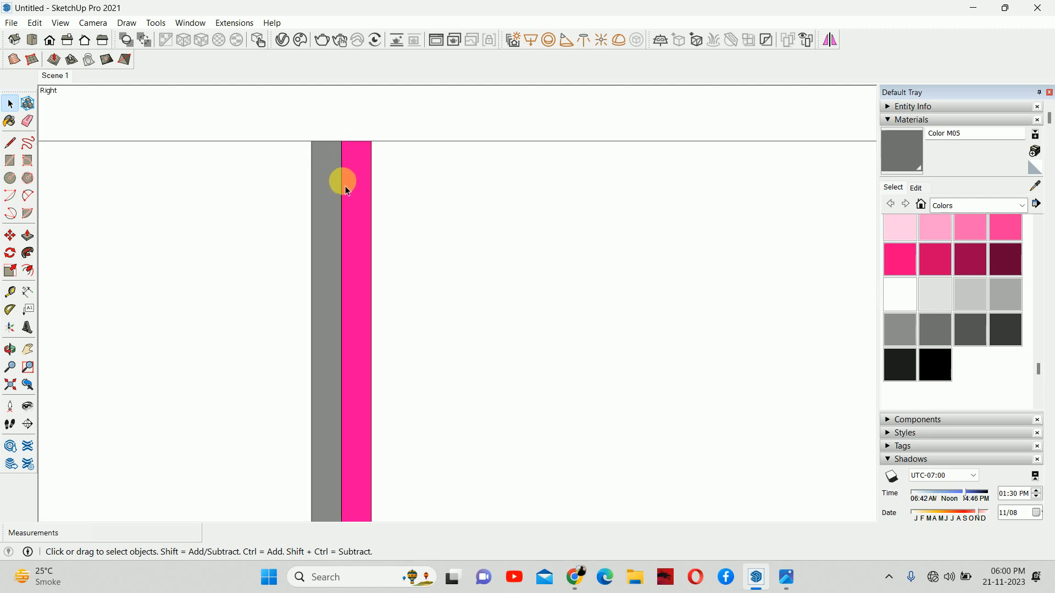
middle_click_drag(346, 188, 339, 227)
left_click(336, 219)
left_click(297, 236, "ctrl")
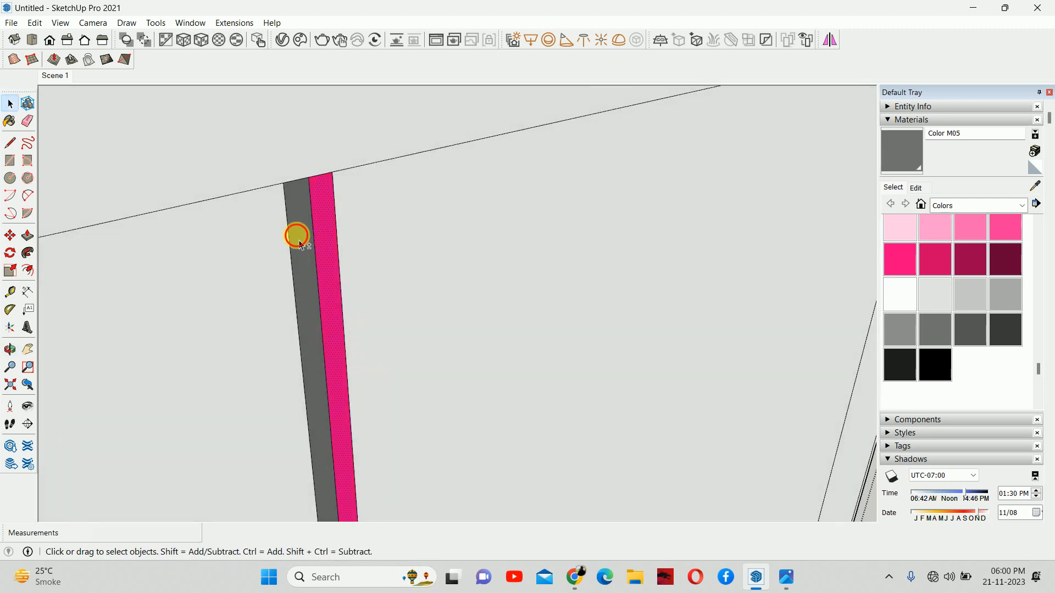
key("m")
left_click(284, 185)
key("ctrl")
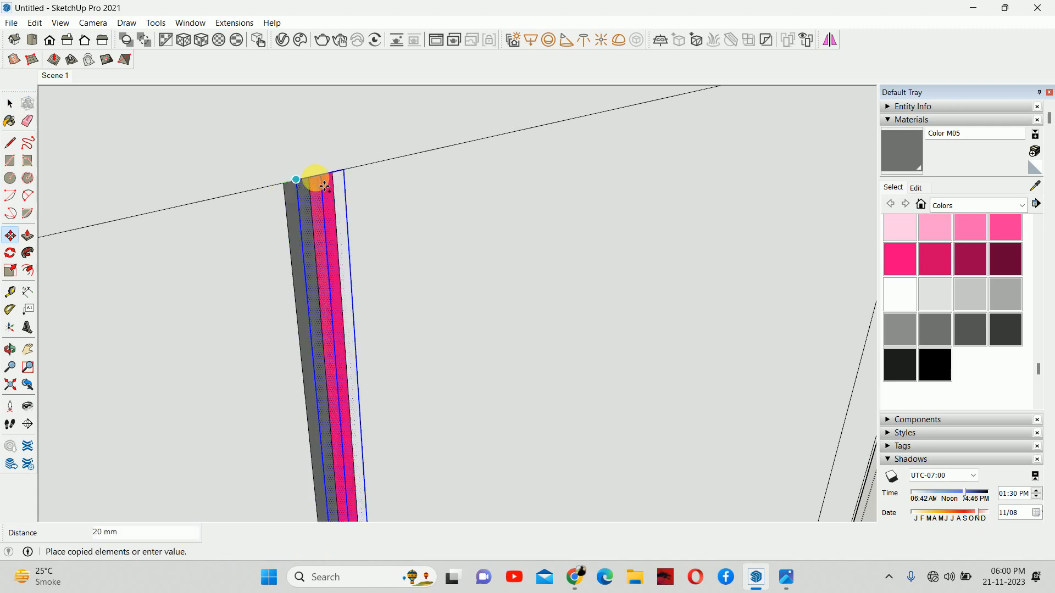
left_click(335, 183)
- Repeat the copied strip pair across the middle wall section, adjusting the multiplier until 66 copies (x66) stay within its far edge
middle_click_drag(396, 227, 353, 181)
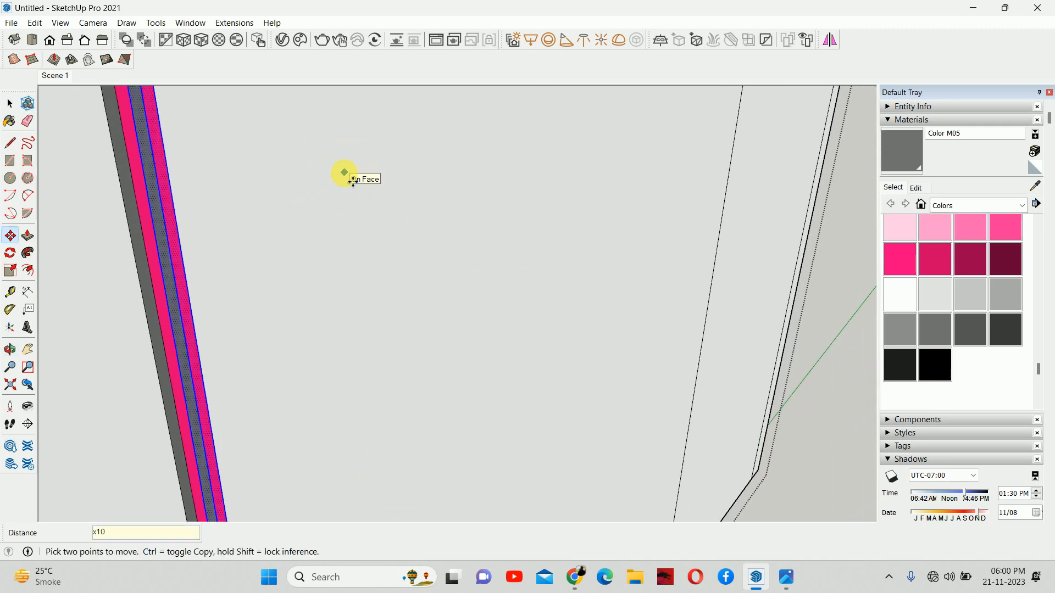
key("Return")
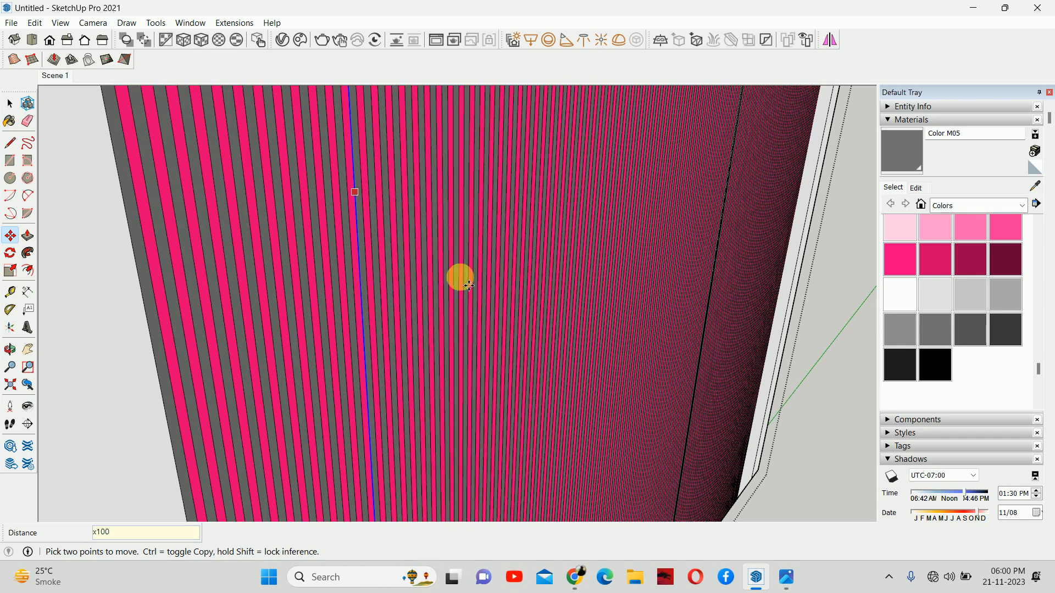
middle_click_drag(460, 278, 595, 282)
scroll(610, 272, "down", 6)
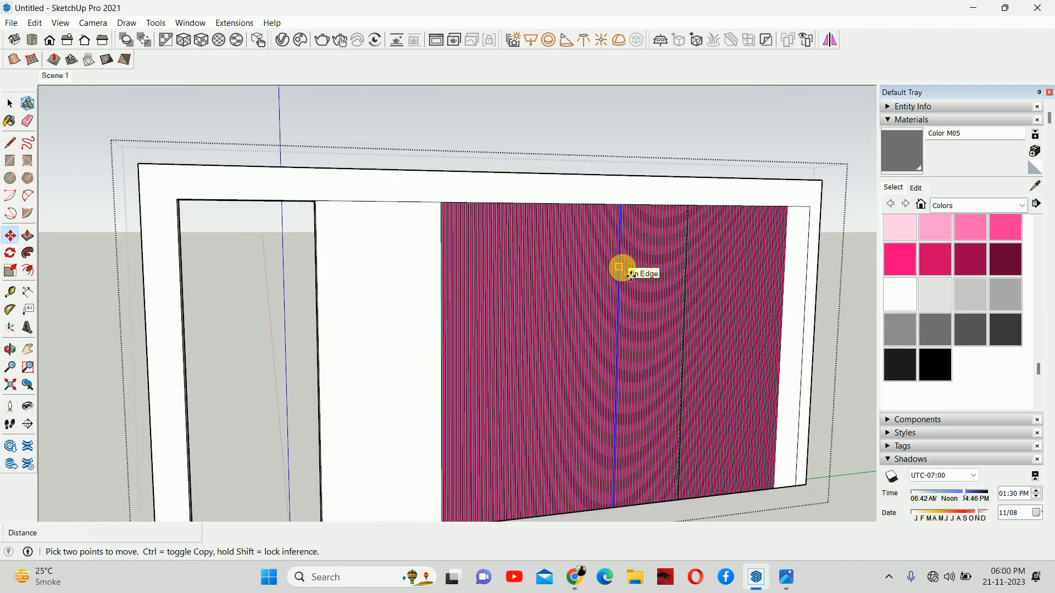
key("Return")
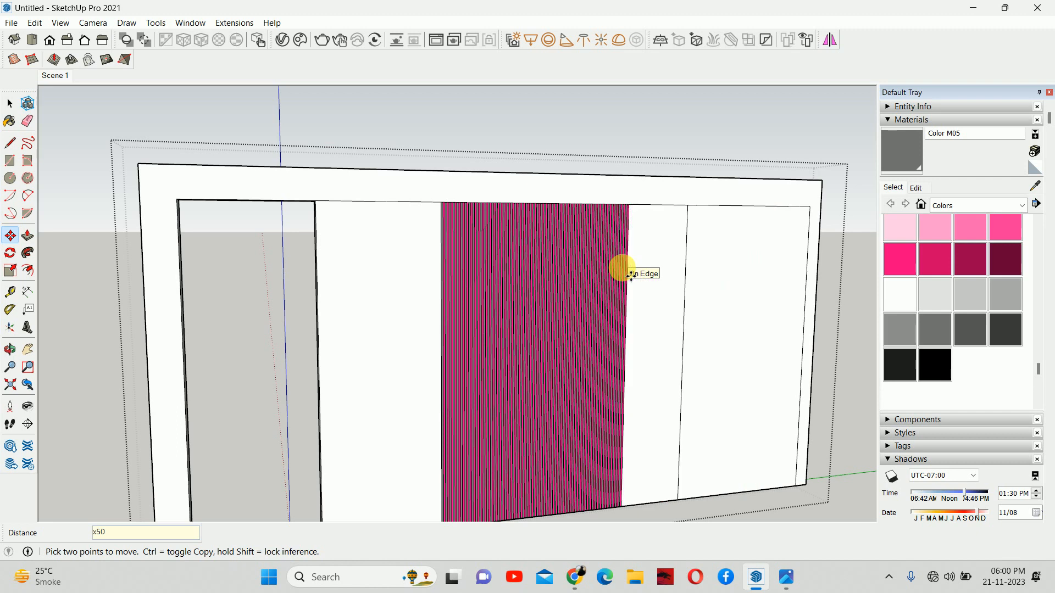
type("x70")
key("Return")
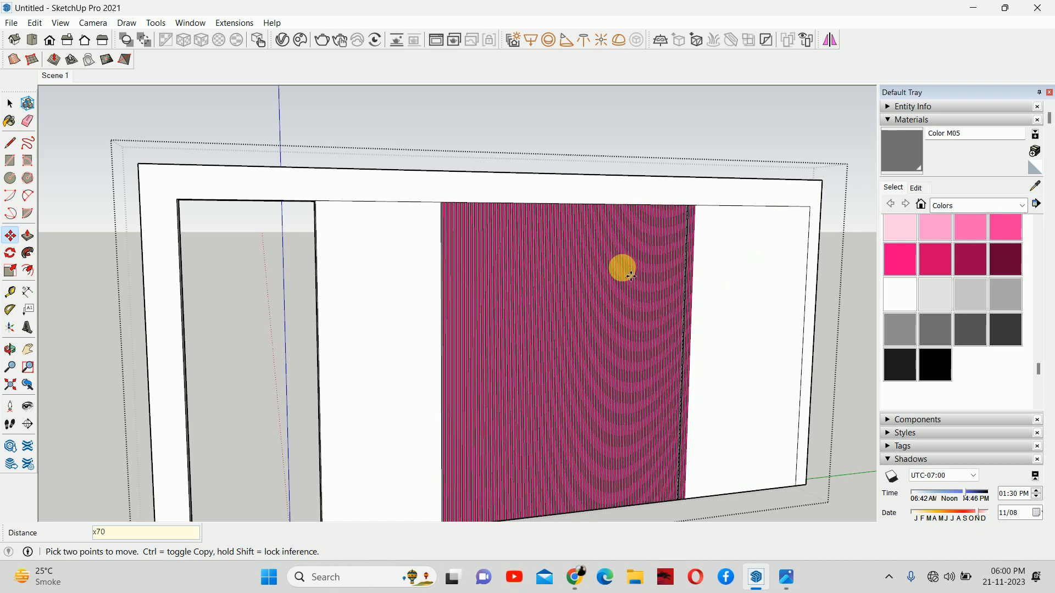
type("x68")
key("Return")
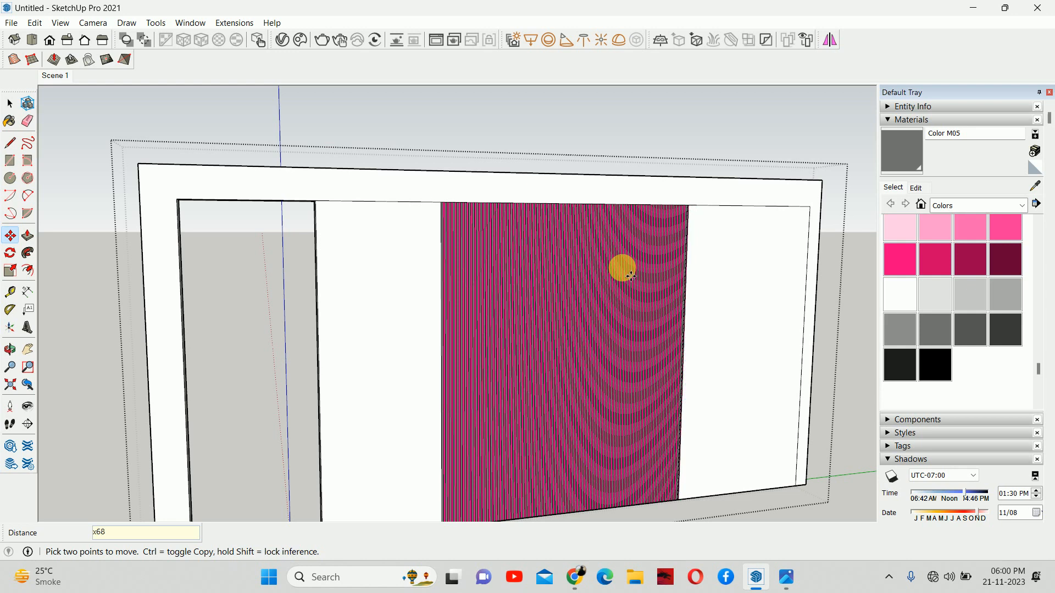
scroll(630, 275, "up", 8)
middle_click_drag(659, 217, 576, 247)
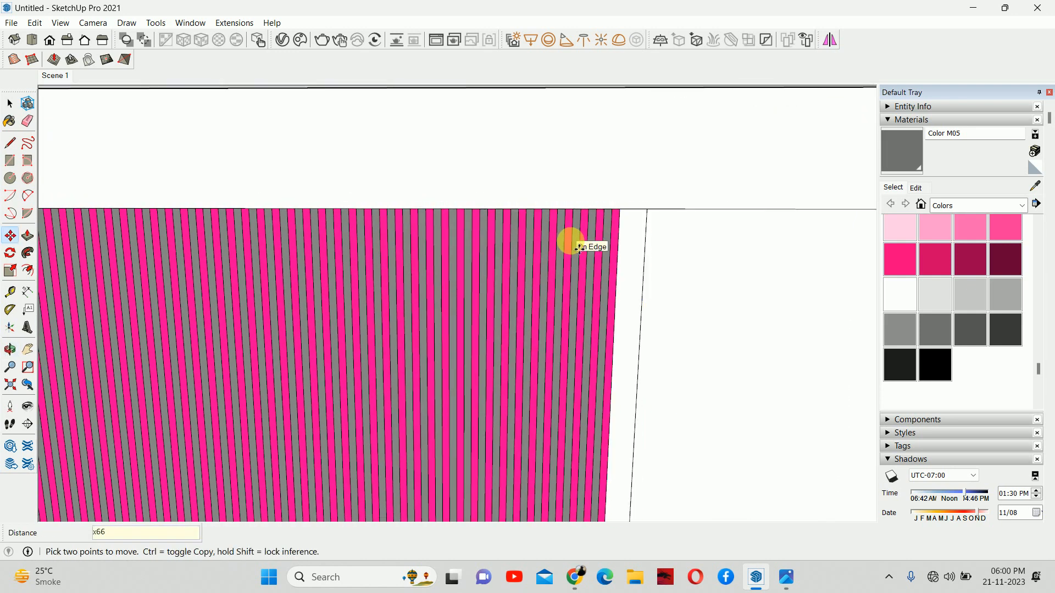
- Copy the last grey and pink strip pair by its own width to extend the slat row toward the section's far edge
scroll(605, 204, "up", 5)
key("space")
left_click(615, 212)
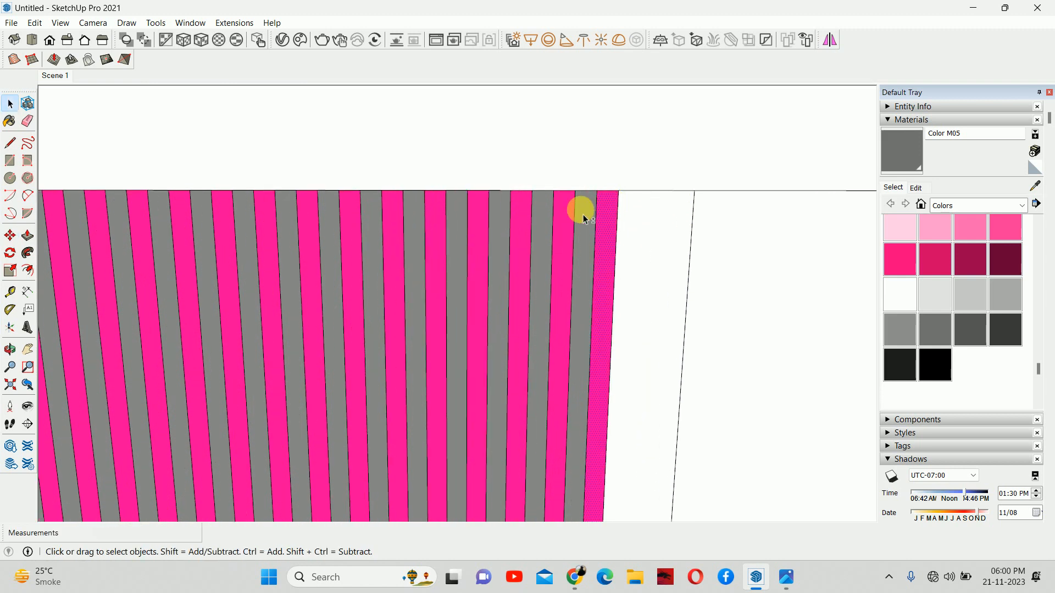
key("m")
scroll(572, 198, "up", 2)
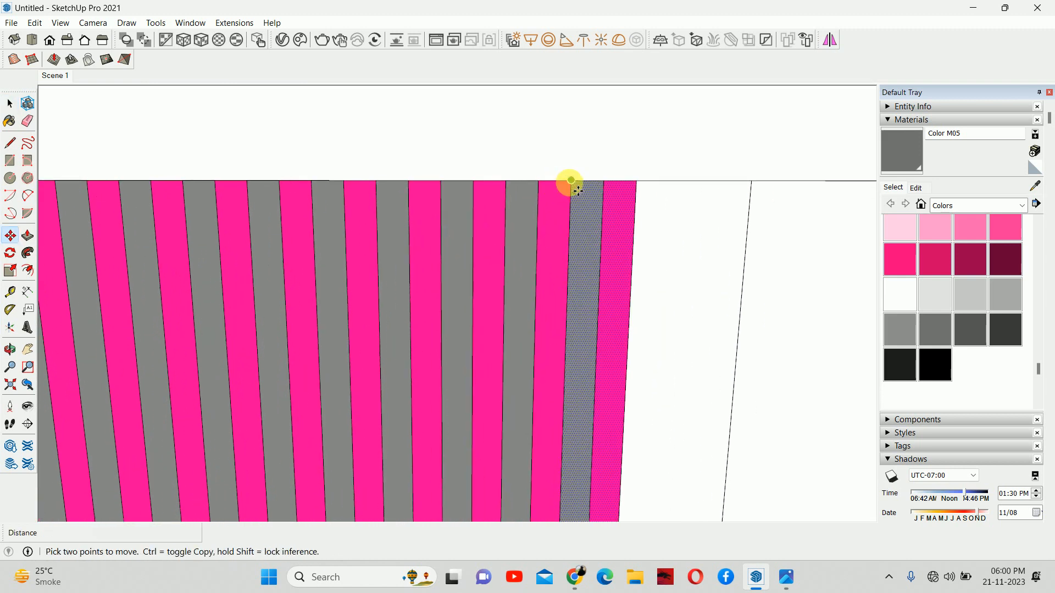
left_click(572, 181)
key("ctrl")
left_click(636, 180)
scroll(725, 208, "up", 1)
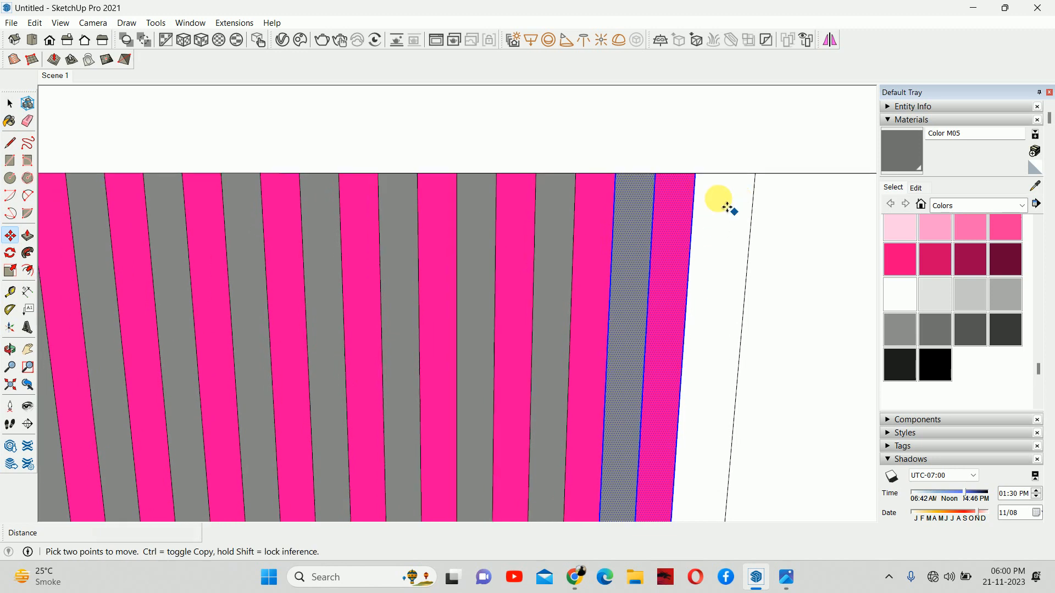
- Copy the newly added strip pair once more so that it runs across the middle section's boundary line
scroll(725, 206, "up", 1)
left_click(605, 170)
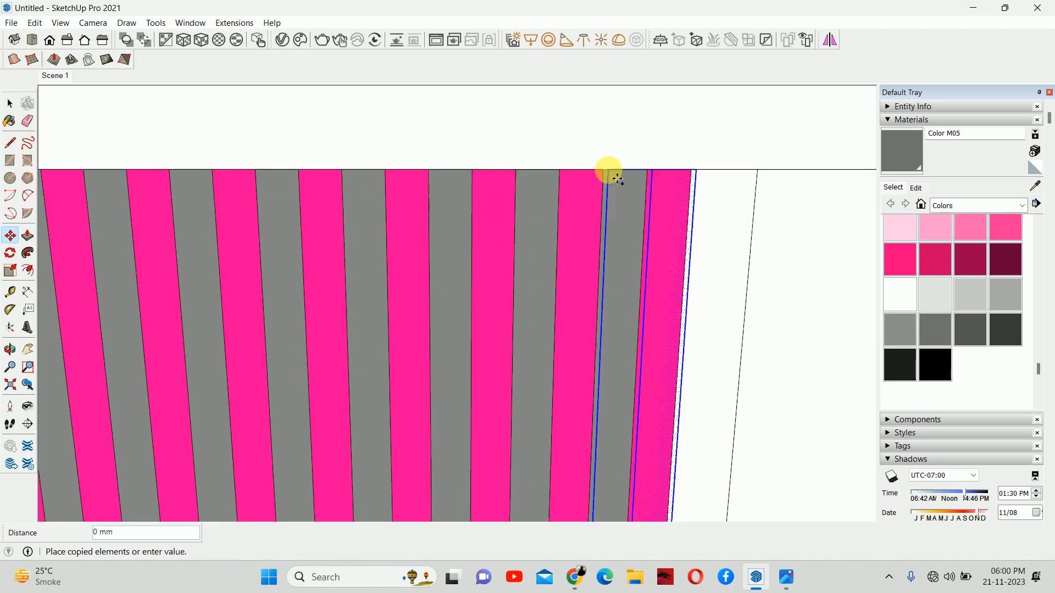
left_click(694, 173)
key("space")
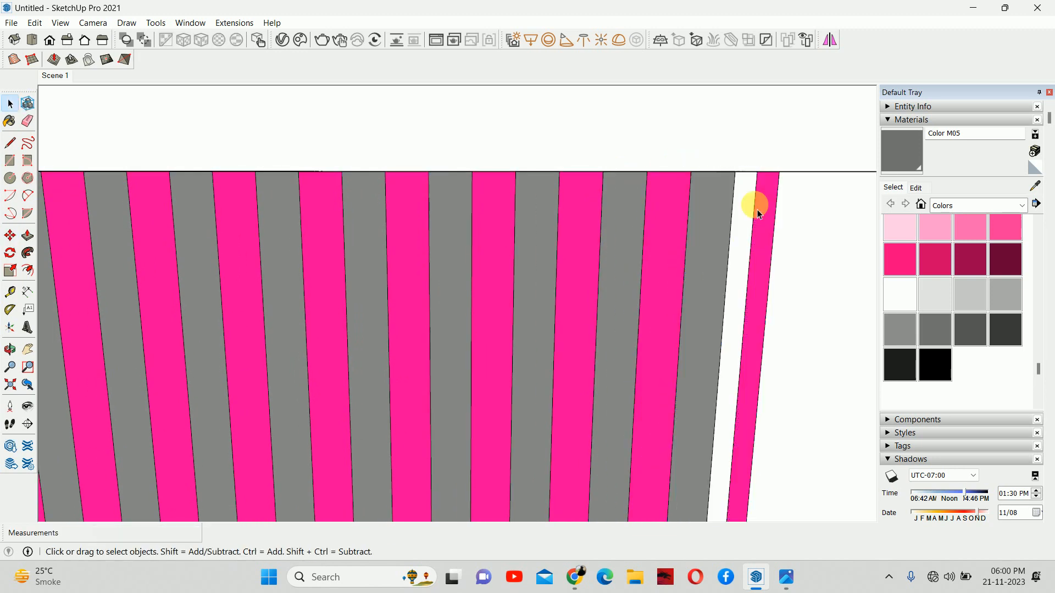
- Erase the leftover vertical edges beyond the last grey strip, including the section's old boundary line
scroll(756, 220, "up", 1)
scroll(761, 232, "up", 2)
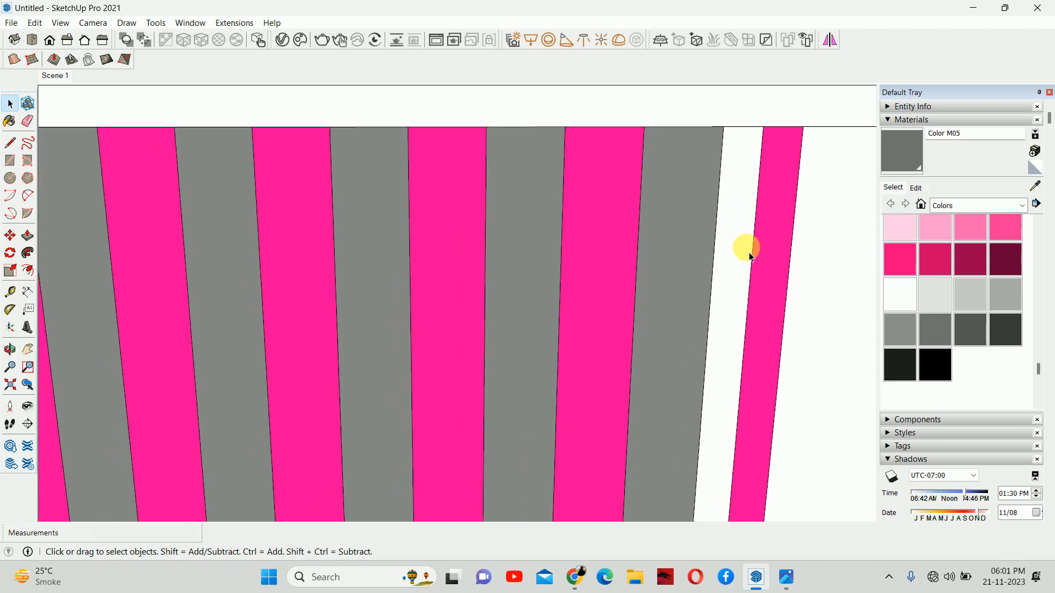
key("e")
left_click(758, 257)
scroll(731, 214, "down", 2)
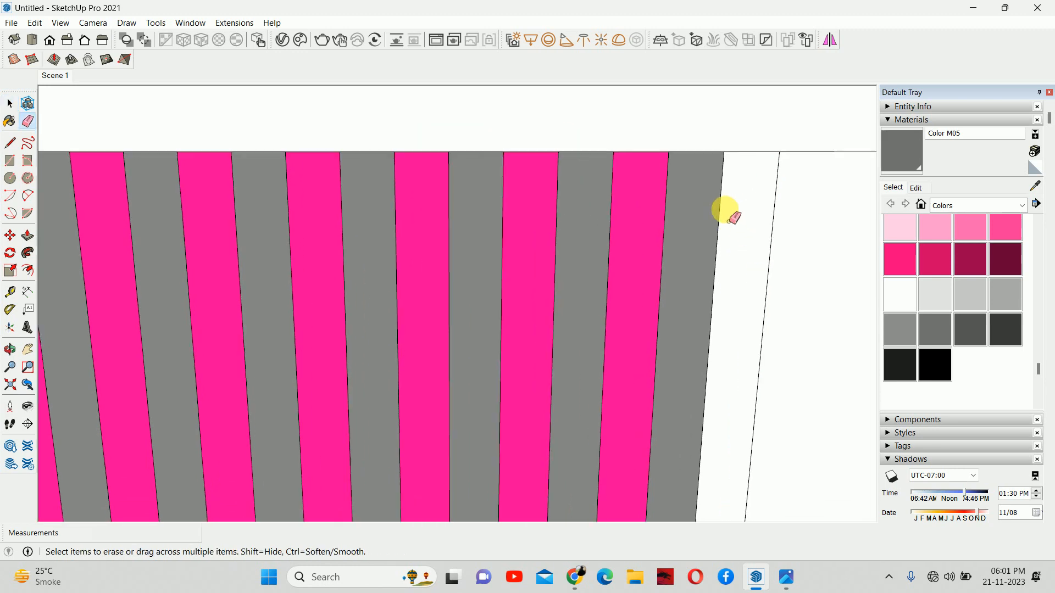
left_click(773, 228)
- Copy the outer edge of the last grey strip 20 mm outward to outline a closing strip
key("space")
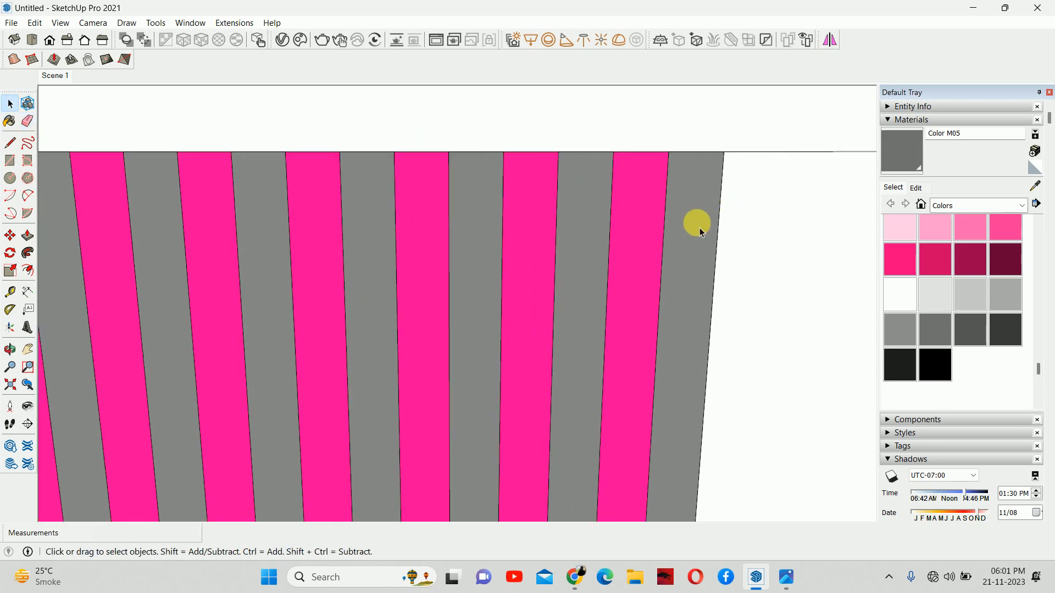
left_click(716, 217)
key("m")
left_click(666, 159)
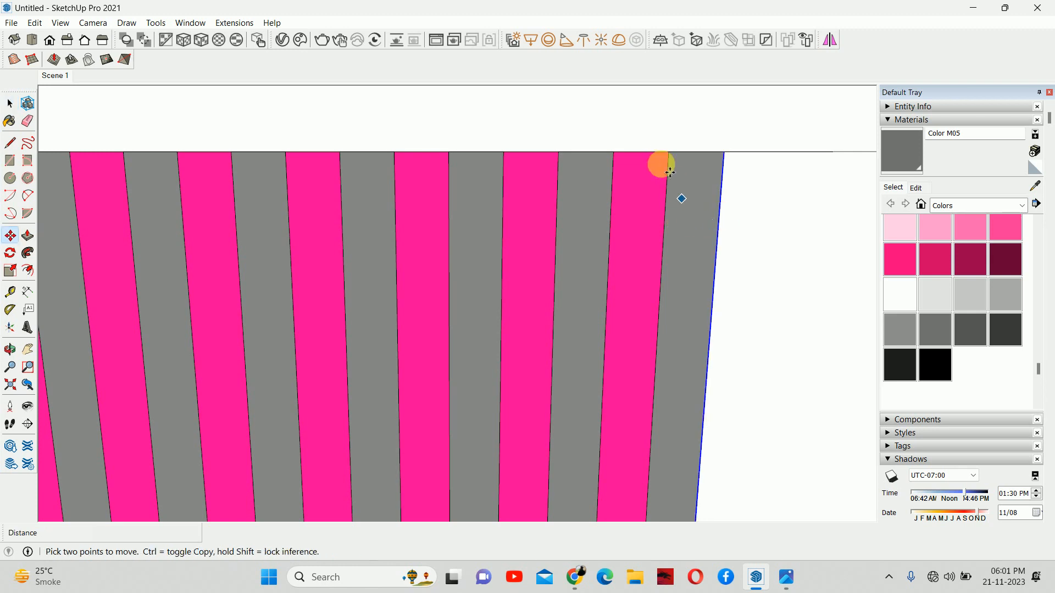
type("20")
key("Return")
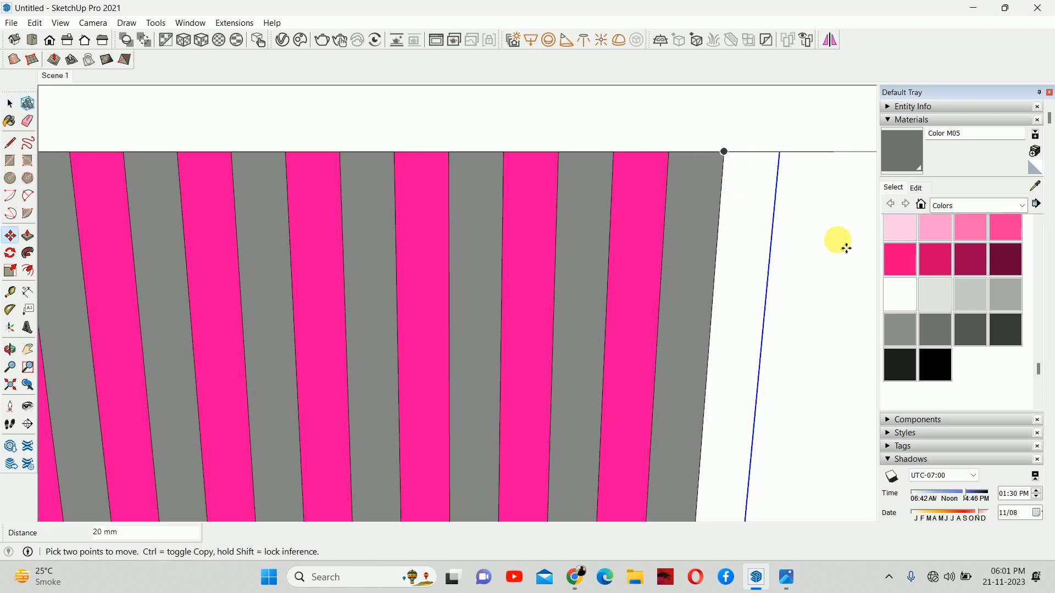
- Sample the pink Color L05 from a neighbouring strip, paint the closing strip with it, and return to the Scene 1 view
left_click(1033, 187)
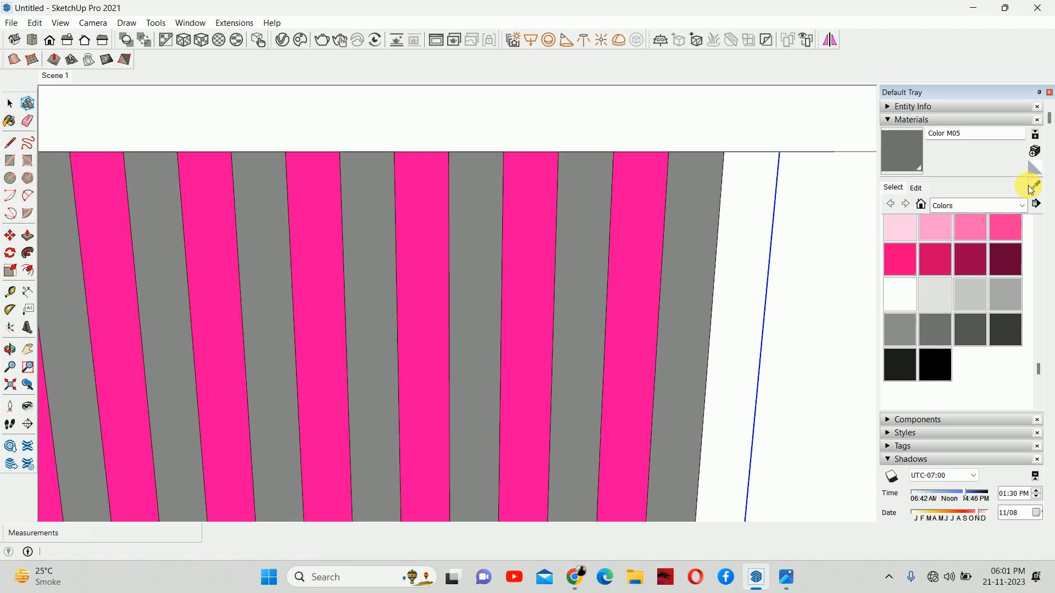
left_click(632, 211)
left_click(769, 223)
key("space")
scroll(682, 189, "down", 5)
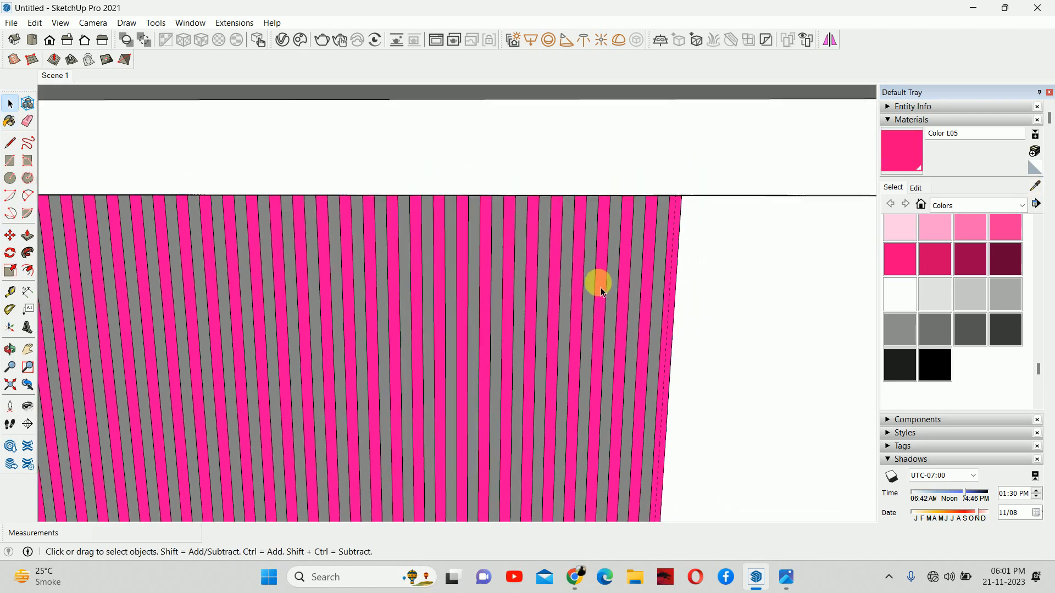
middle_click_drag(601, 291, 565, 188)
scroll(566, 258, "down", 6)
middle_click_drag(549, 292, 7, 411)
left_click(59, 78)
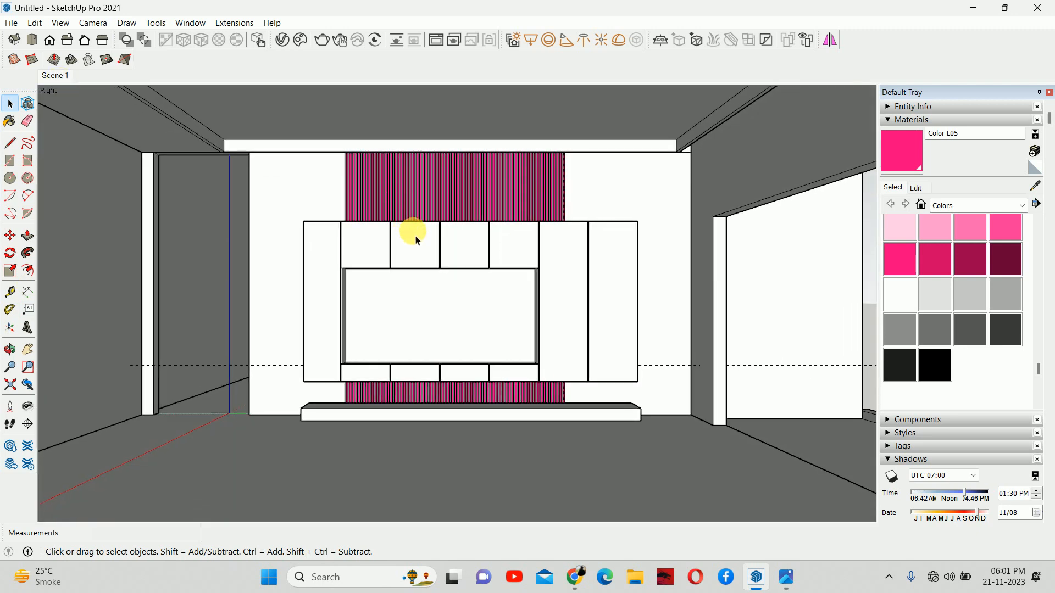
- Open the wall group for editing and push the first grey strip of the slat section 50 mm into the wall
double_click(313, 182)
middle_click_drag(313, 183, 451, 268)
scroll(357, 181, "up", 10)
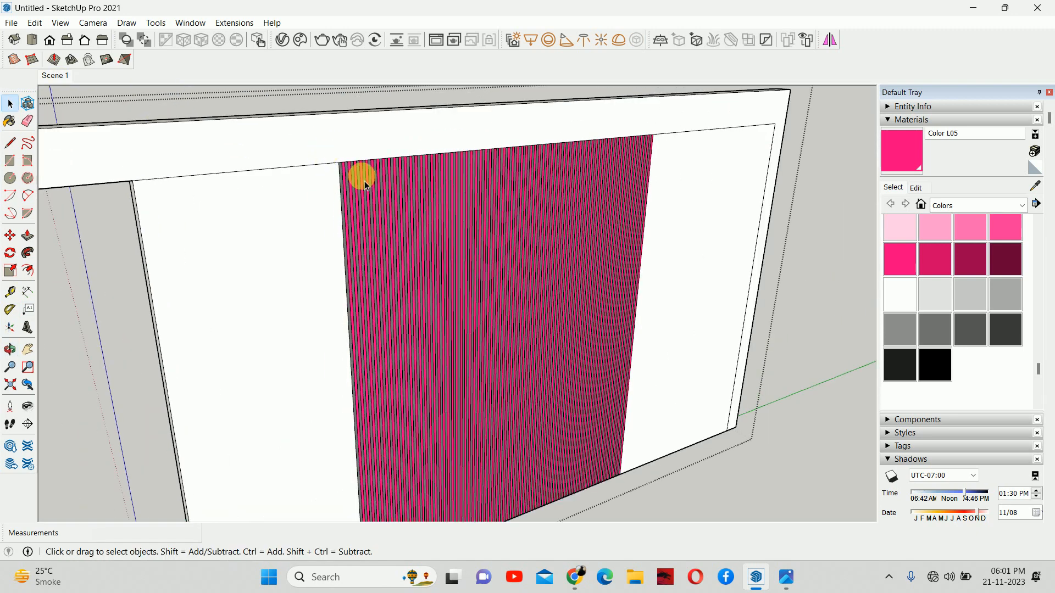
middle_click_drag(307, 169, 382, 207)
key("p")
scroll(300, 161, "up", 5)
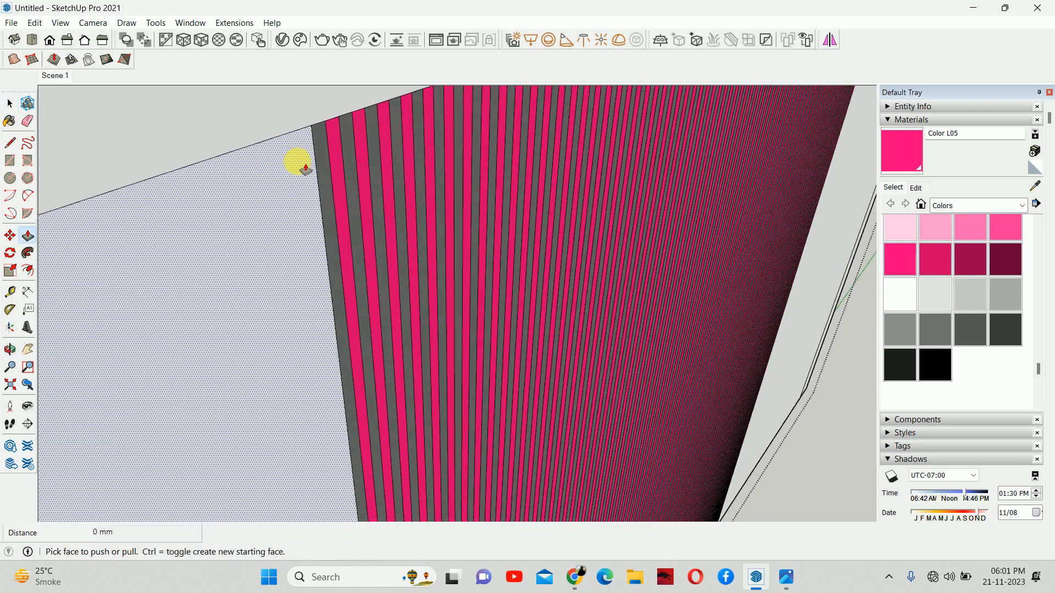
left_click_drag(301, 152, 287, 148)
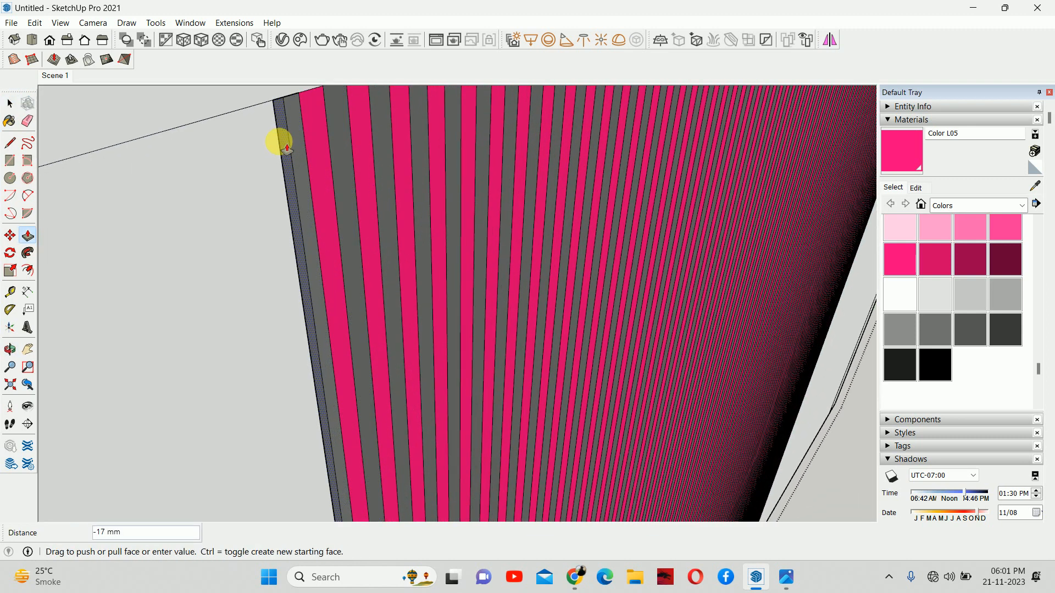
type("50")
key("Return")
scroll(346, 181, "down", 2)
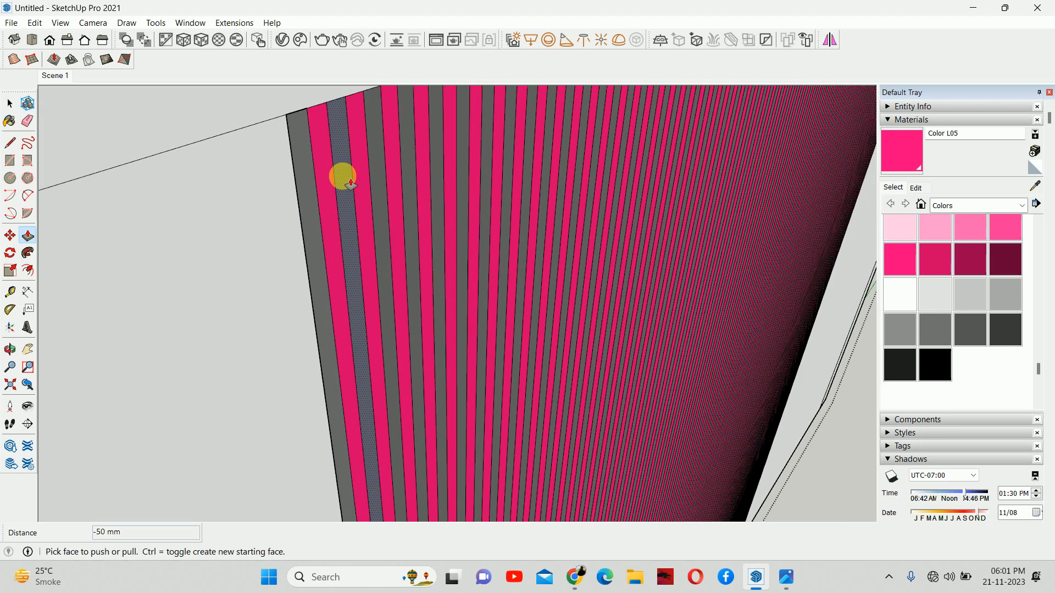
- Push the first grey strip at the outer edge of the slat section 20 mm into the wall
middle_click_drag(346, 182, 231, 215)
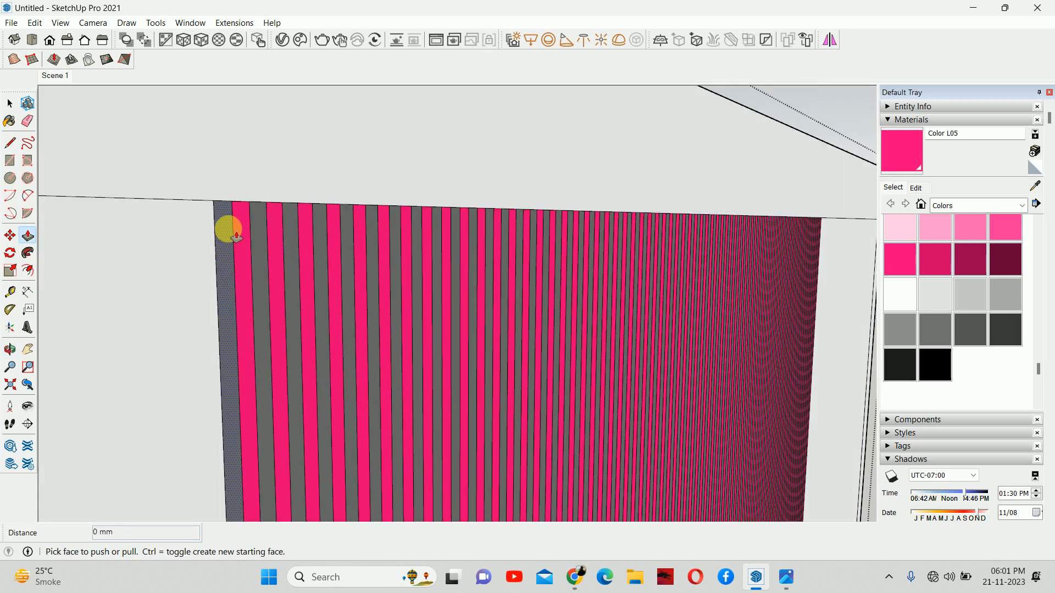
left_click_drag(228, 226, 213, 237)
key("Return")
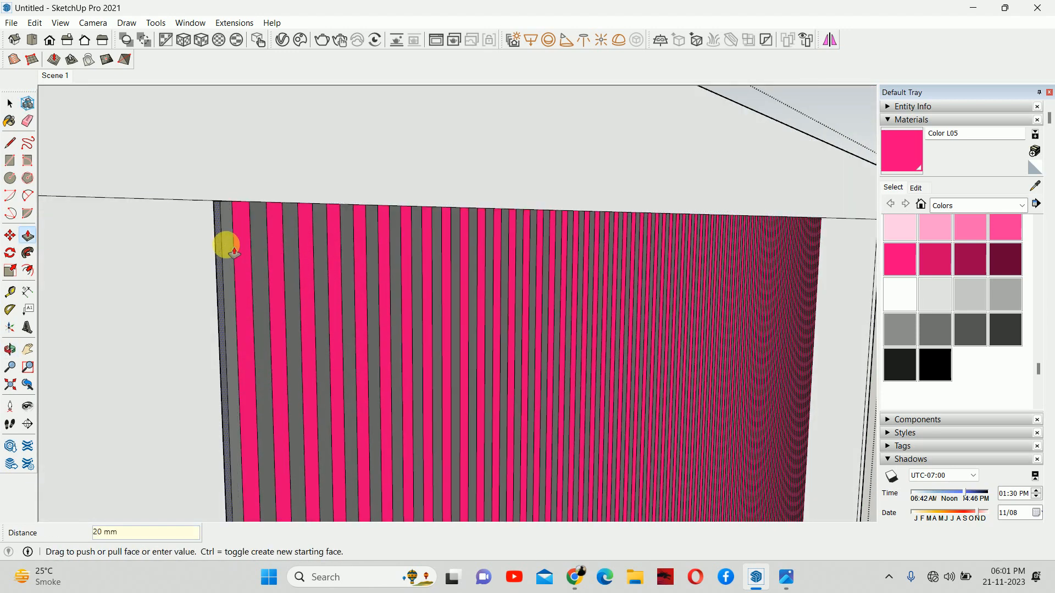
- Repeat the 20 mm push on each following grey strip across the slat section, leaving the pink strips flush with the wall
scroll(259, 215, "up", 3)
middle_click_drag(259, 214, 267, 215)
double_click(268, 215)
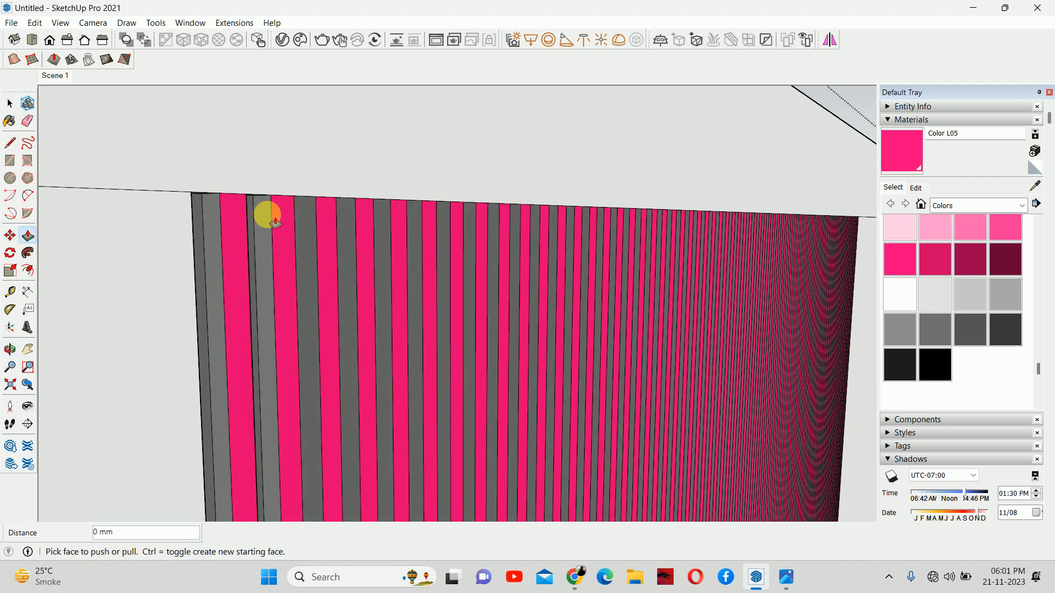
double_click(311, 216)
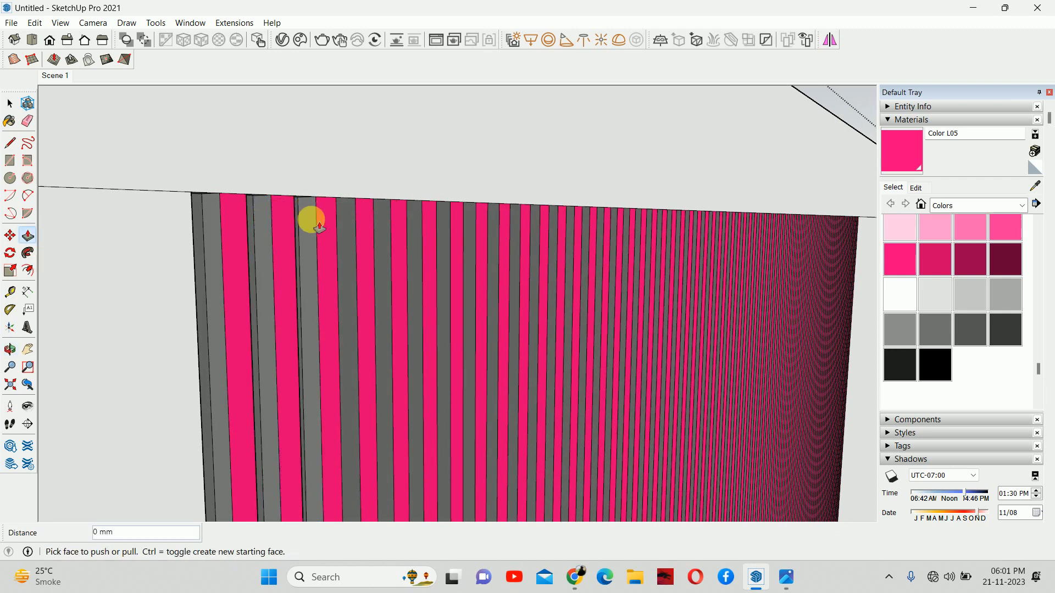
double_click(391, 227)
middle_click_drag(420, 228, 398, 225)
double_click(411, 222)
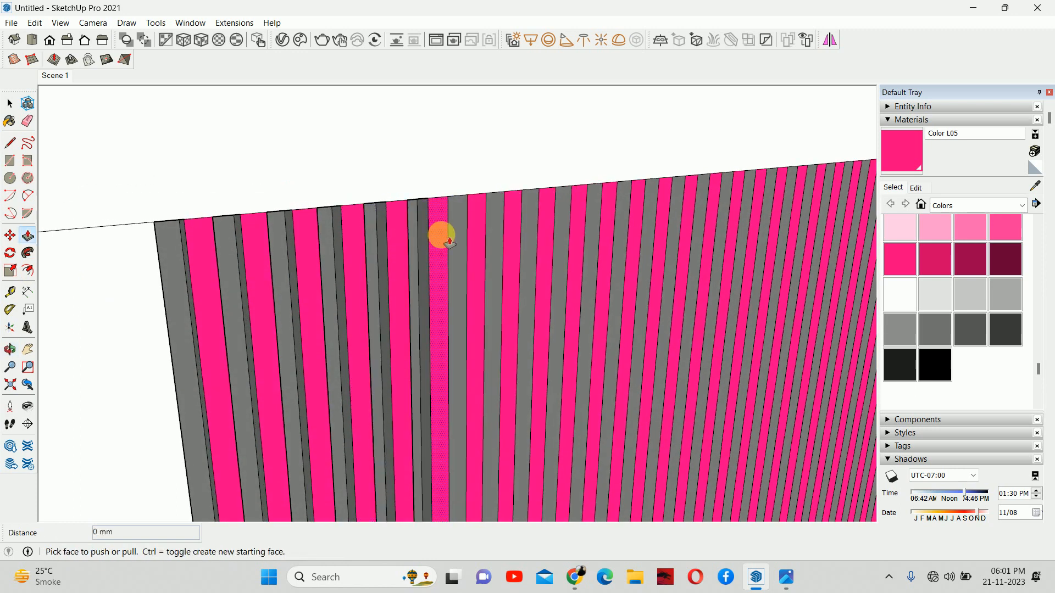
double_click(466, 227)
double_click(497, 217)
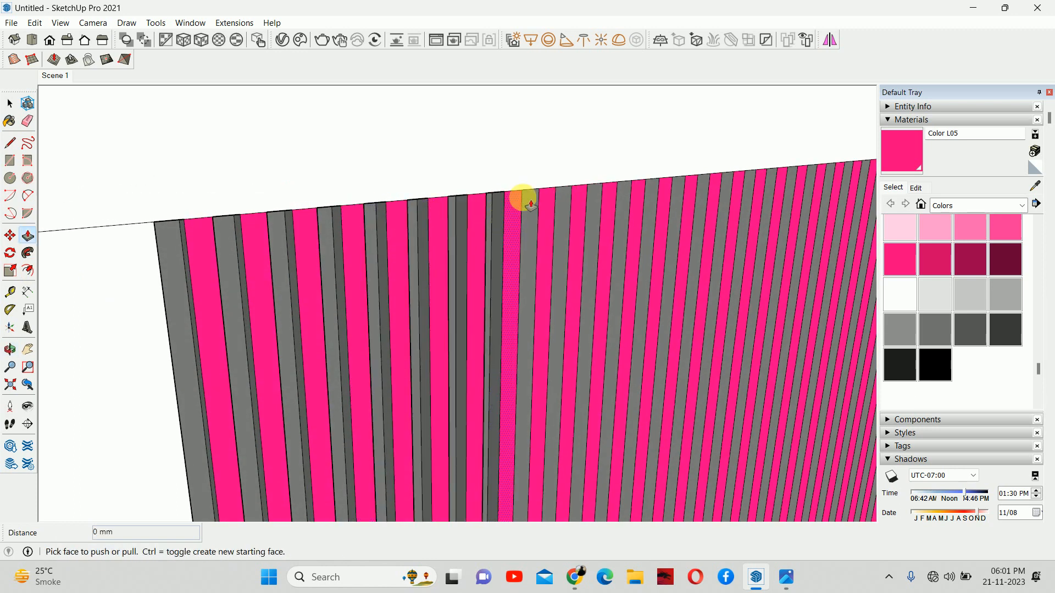
double_click(528, 195)
double_click(569, 219)
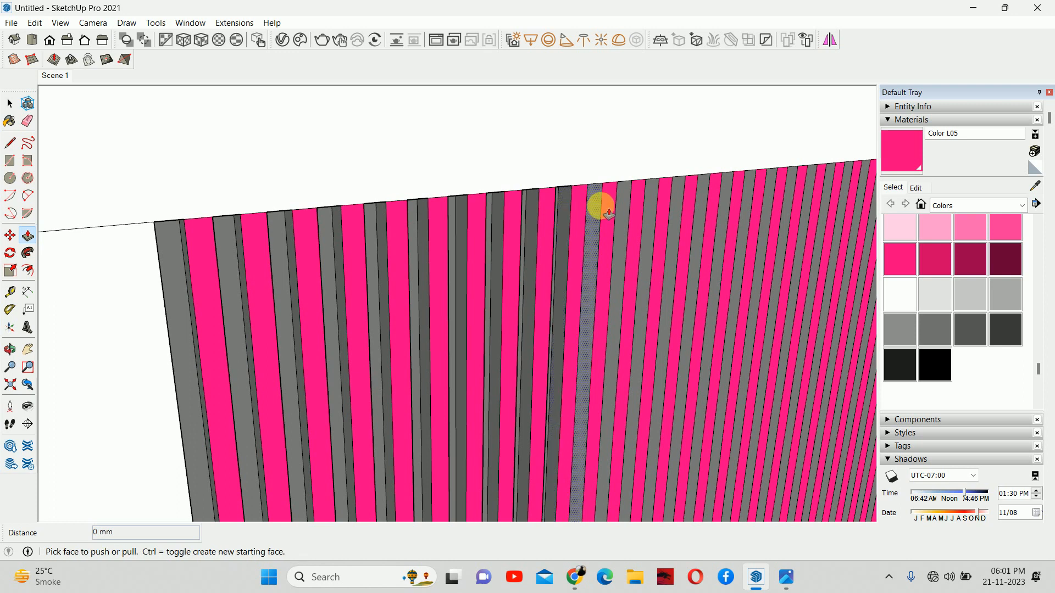
double_click(599, 209)
double_click(620, 211)
middle_click_drag(620, 211, 477, 264)
double_click(477, 264)
double_click(530, 268)
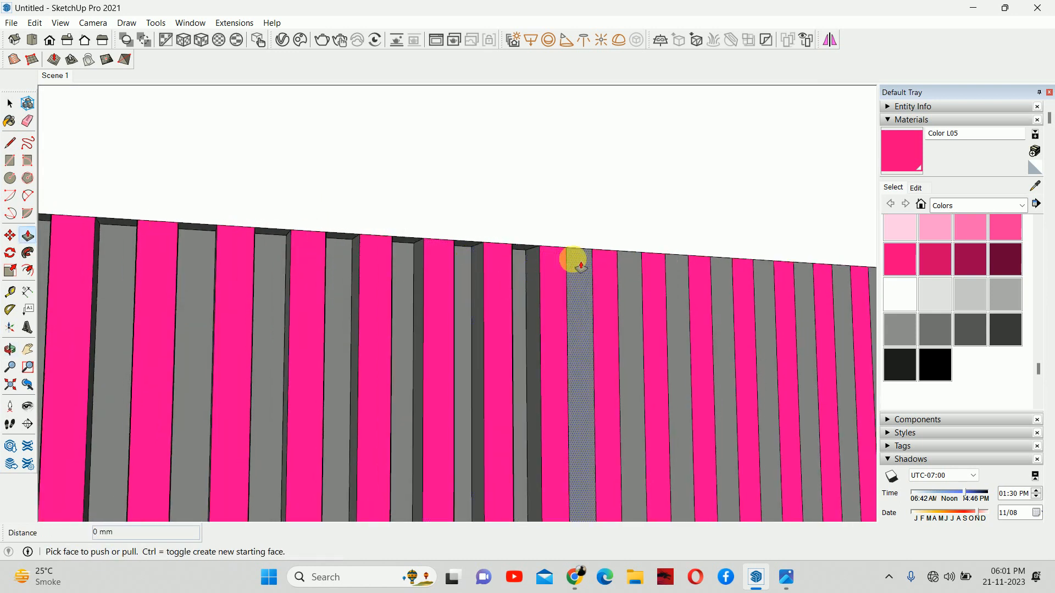
double_click(574, 259)
double_click(631, 281)
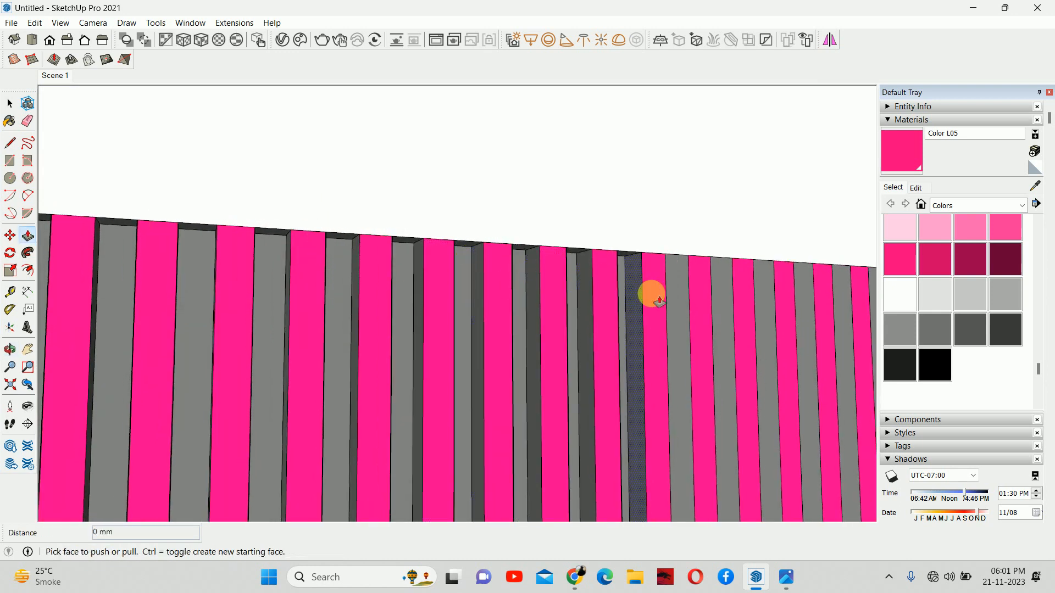
double_click(684, 279)
middle_click_drag(684, 279, 252, 276, "shift")
double_click(233, 268)
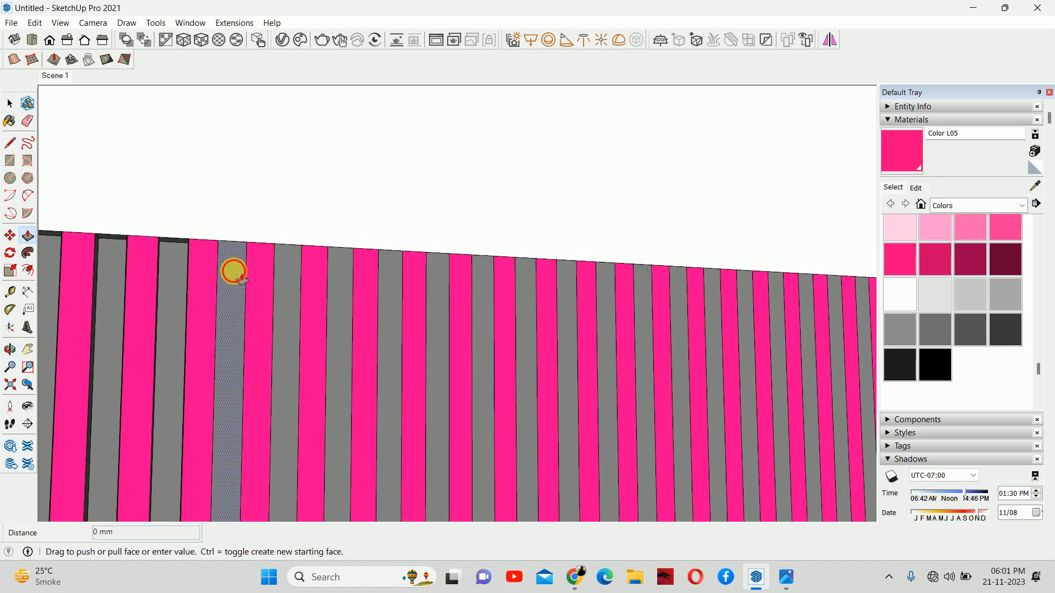
double_click(281, 268)
double_click(341, 270)
double_click(390, 274)
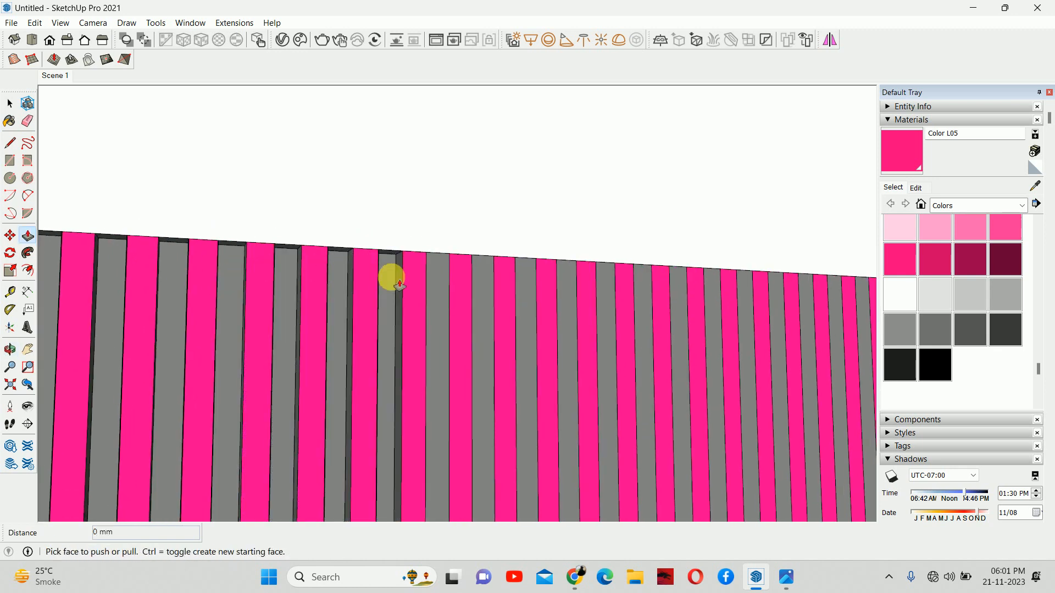
double_click(434, 267)
double_click(491, 274)
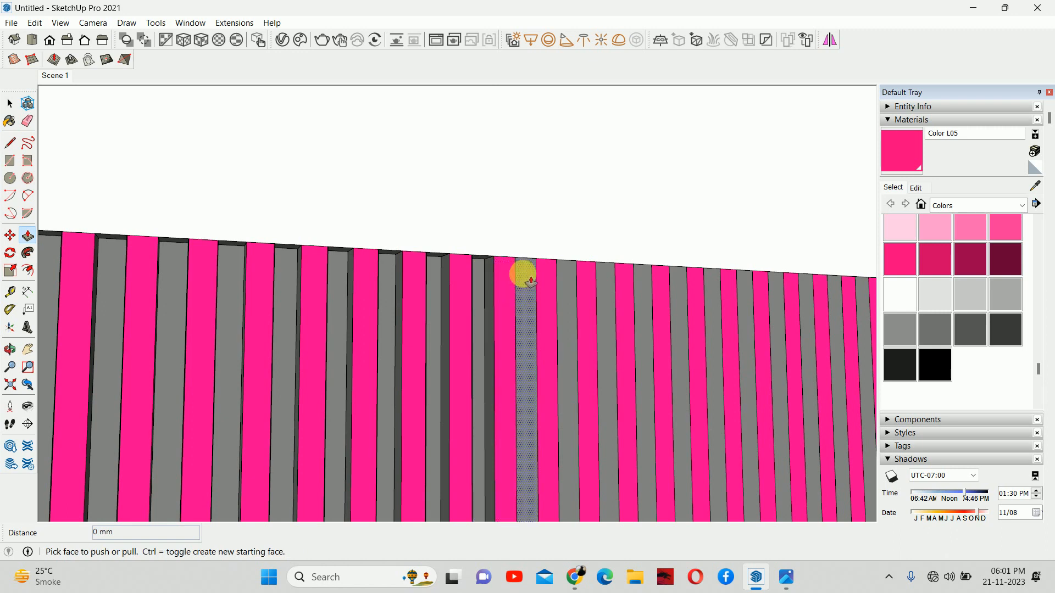
double_click(528, 283)
middle_click_drag(529, 285, 255, 252)
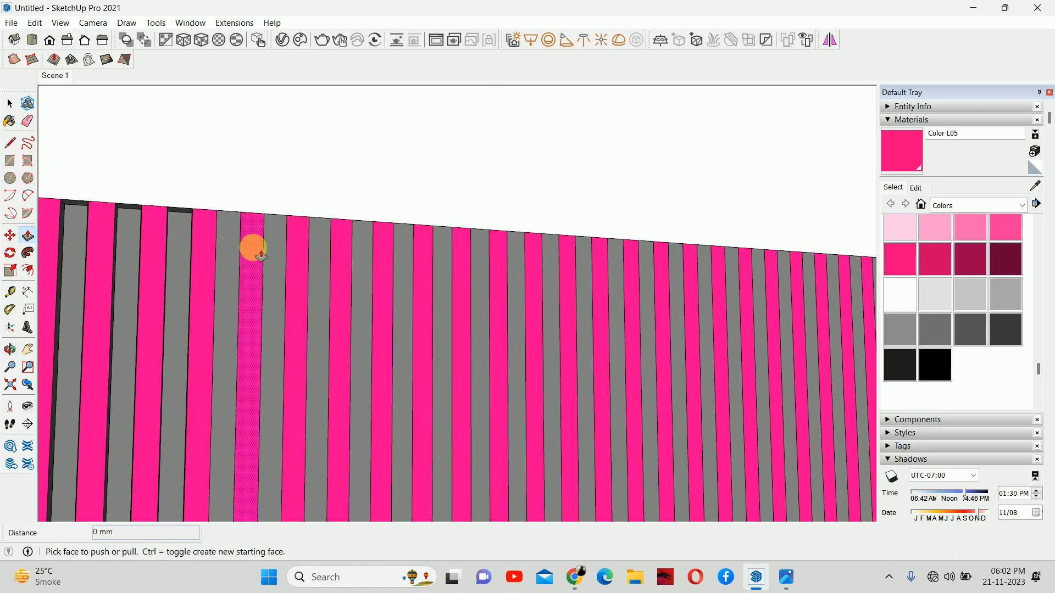
double_click(234, 250)
double_click(275, 257)
double_click(324, 259)
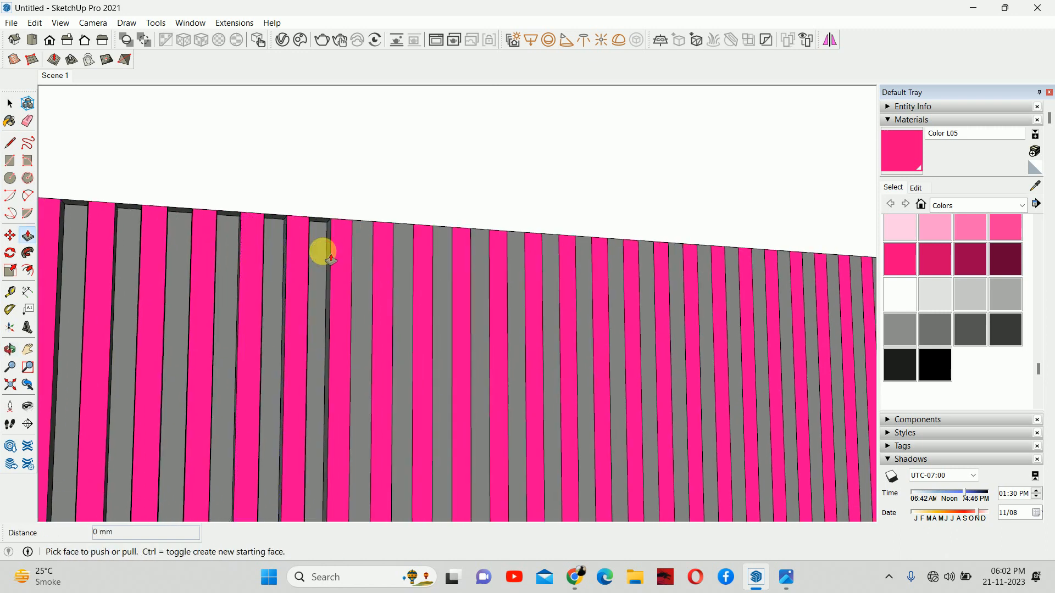
double_click(363, 256)
double_click(405, 266)
double_click(446, 273)
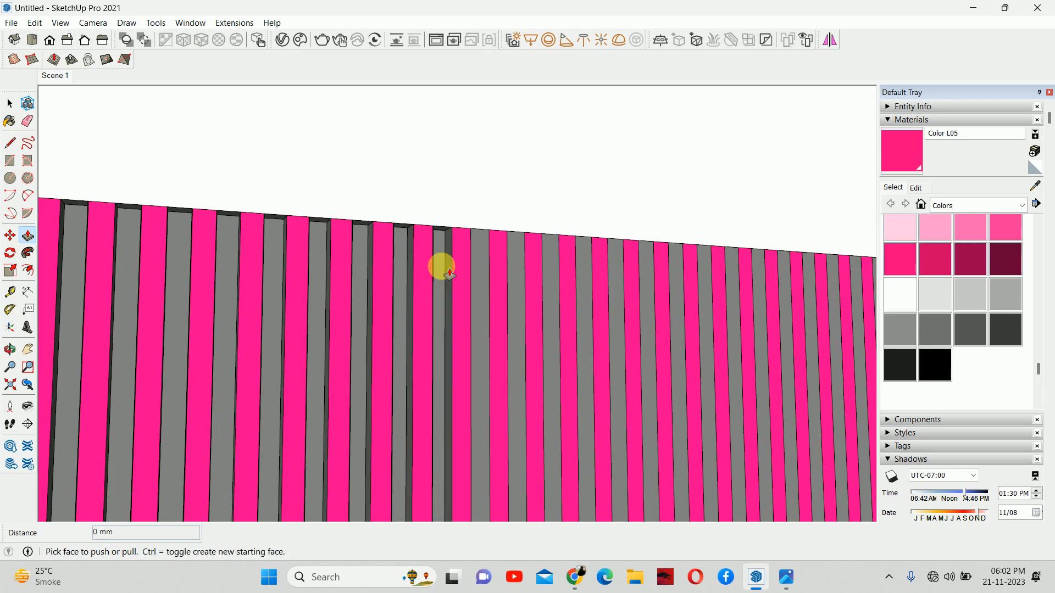
double_click(473, 259)
middle_click_drag(531, 284, 373, 279)
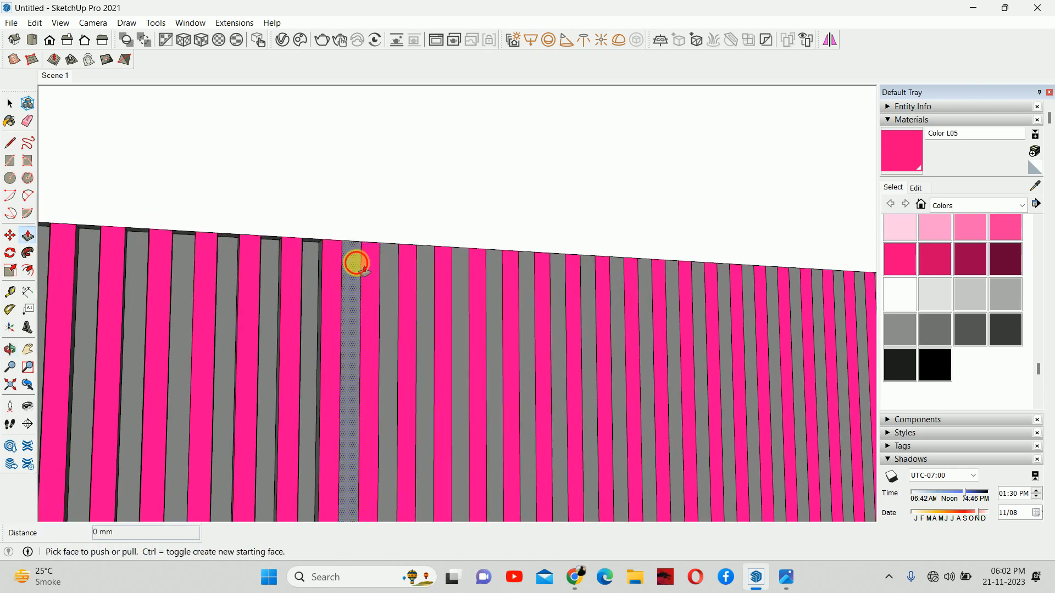
double_click(353, 262)
double_click(400, 277)
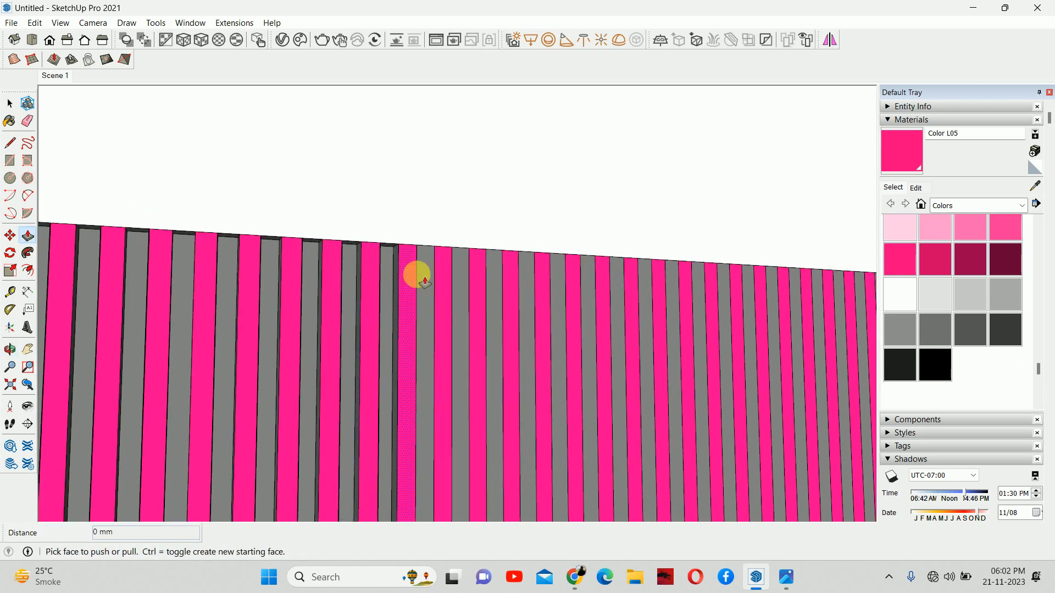
double_click(425, 274)
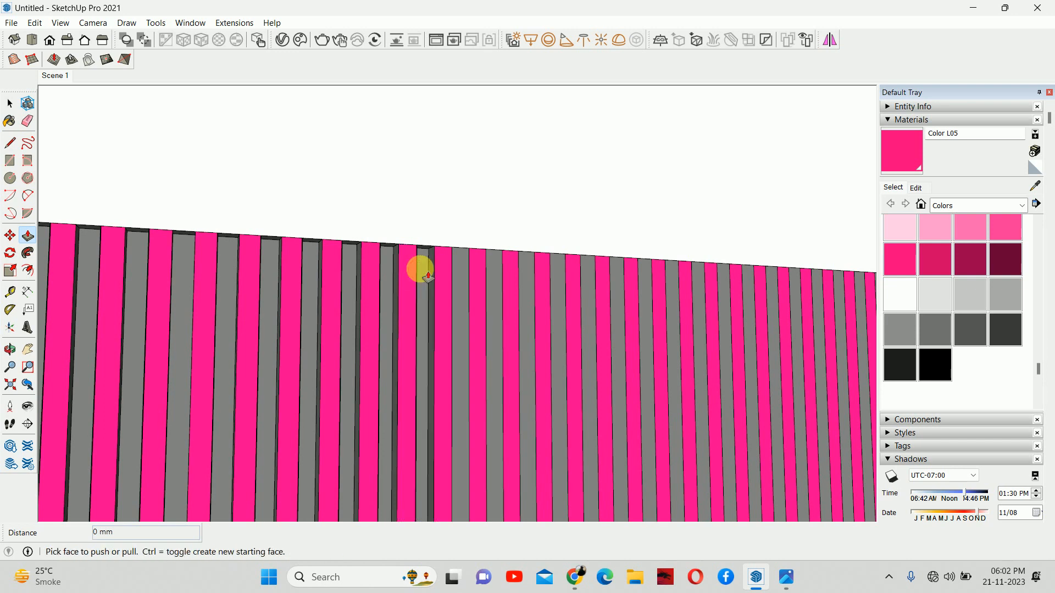
double_click(466, 281)
double_click(495, 283)
double_click(526, 283)
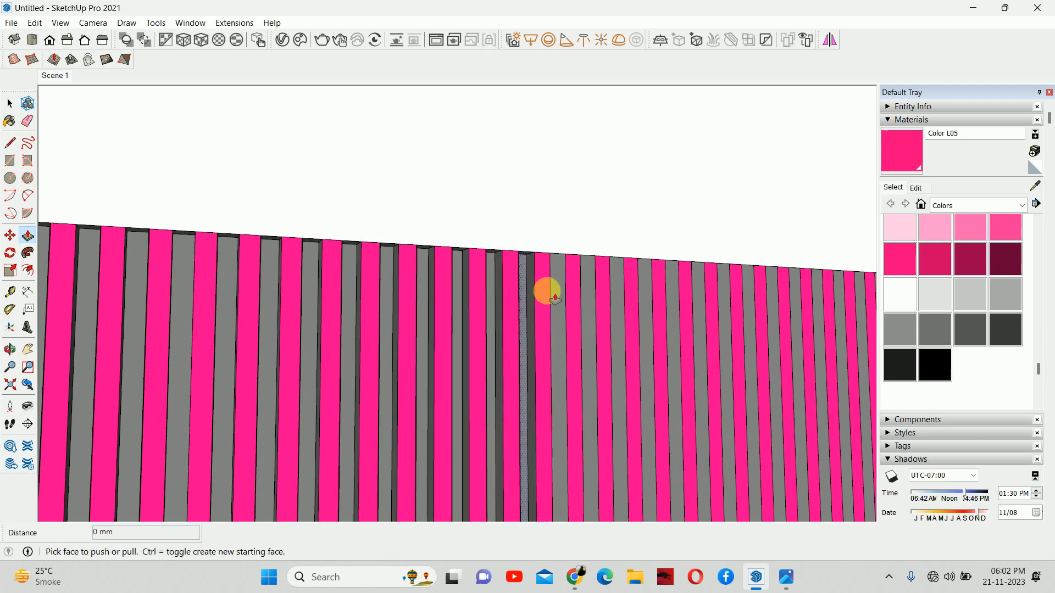
double_click(557, 283)
middle_click_drag(558, 283, 54, 238, "shift")
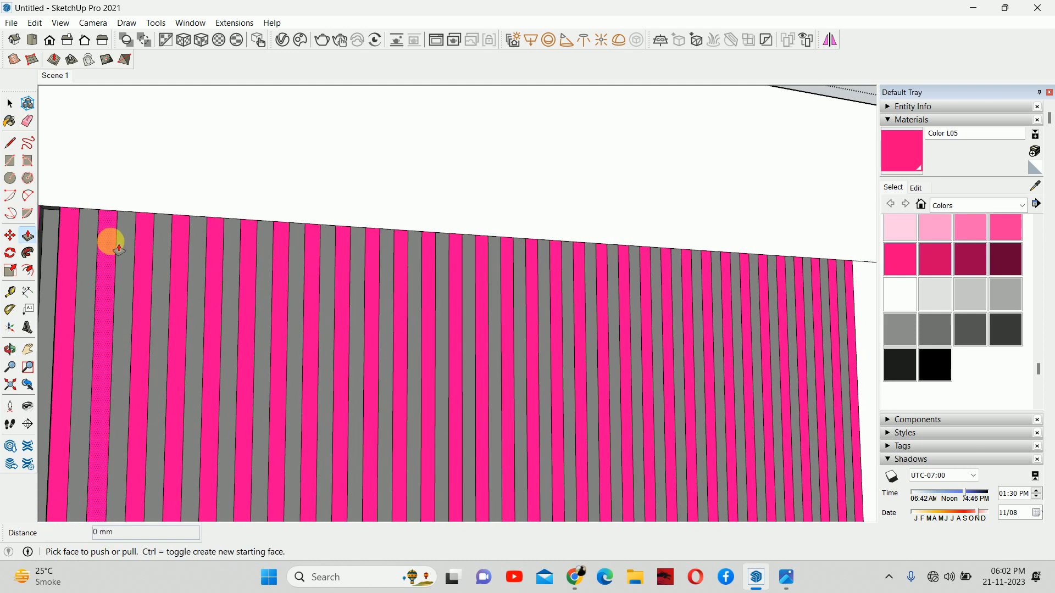
middle_click_drag(115, 249, 278, 286, "shift")
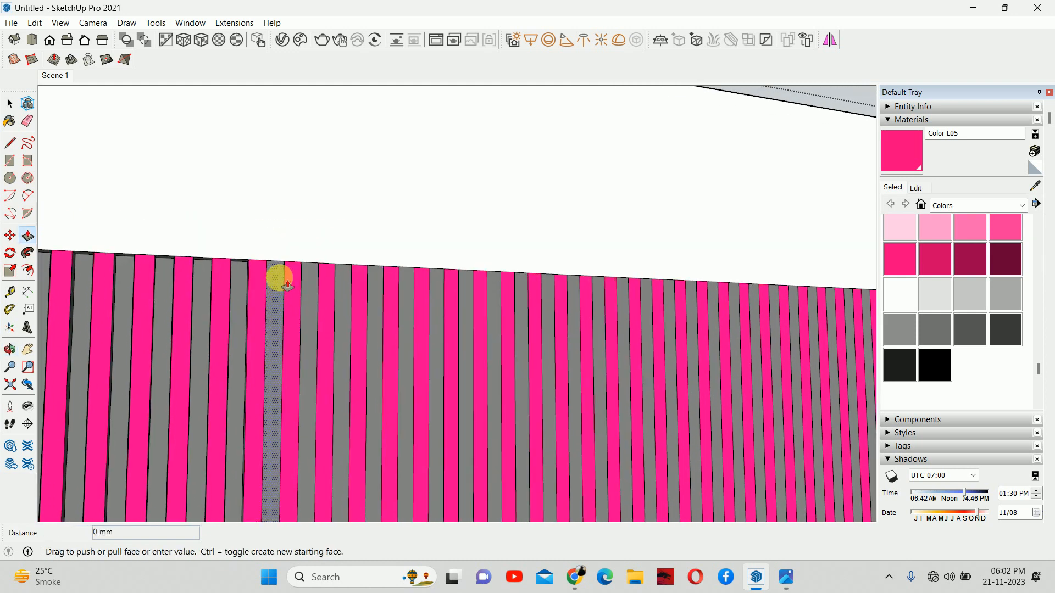
double_click(282, 283)
double_click(322, 299)
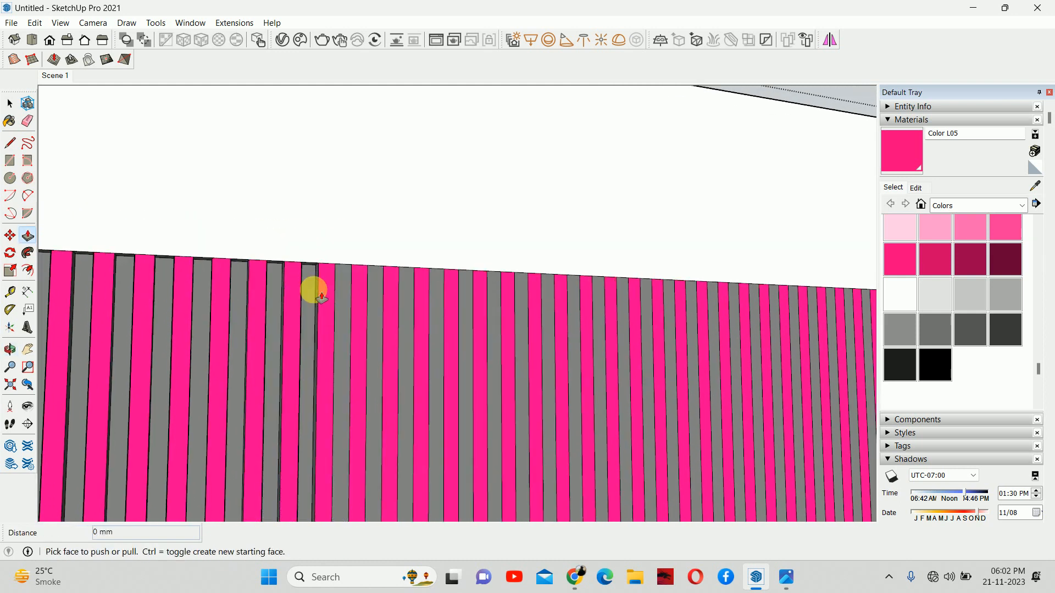
double_click(350, 301)
double_click(373, 297)
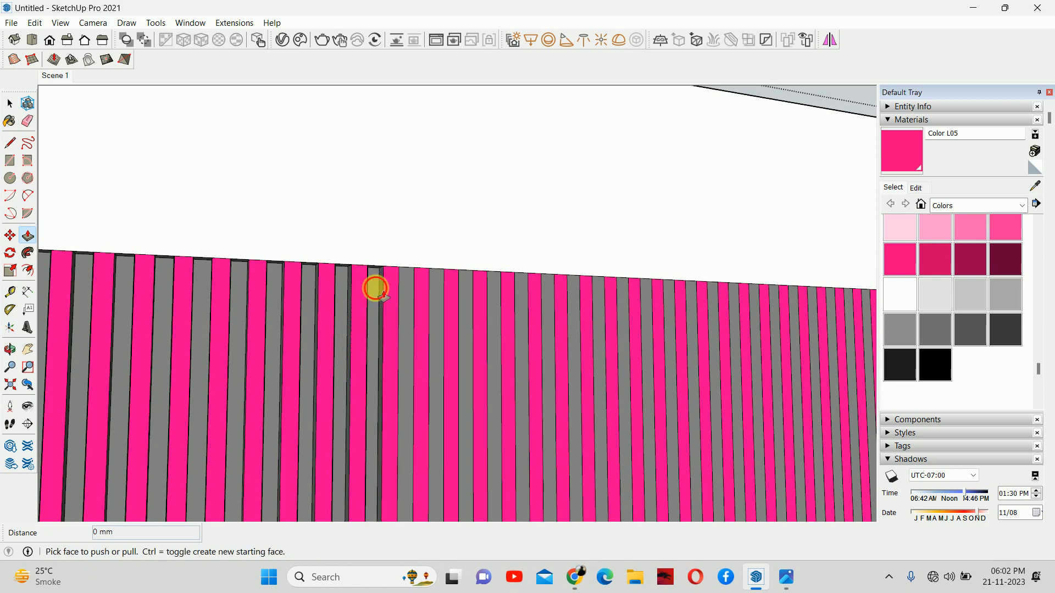
double_click(419, 298)
double_click(446, 297)
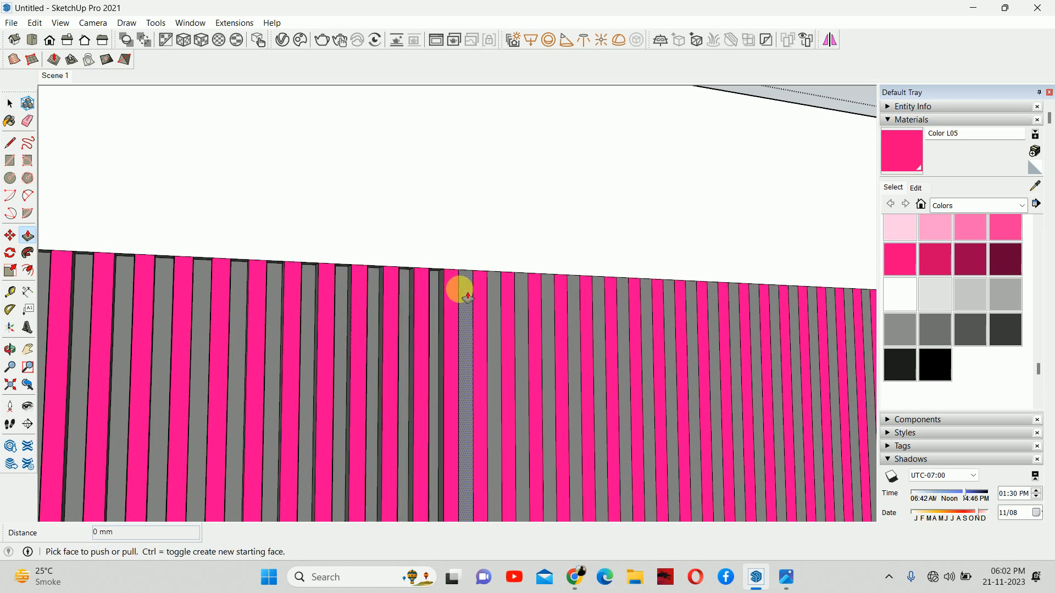
double_click(467, 289)
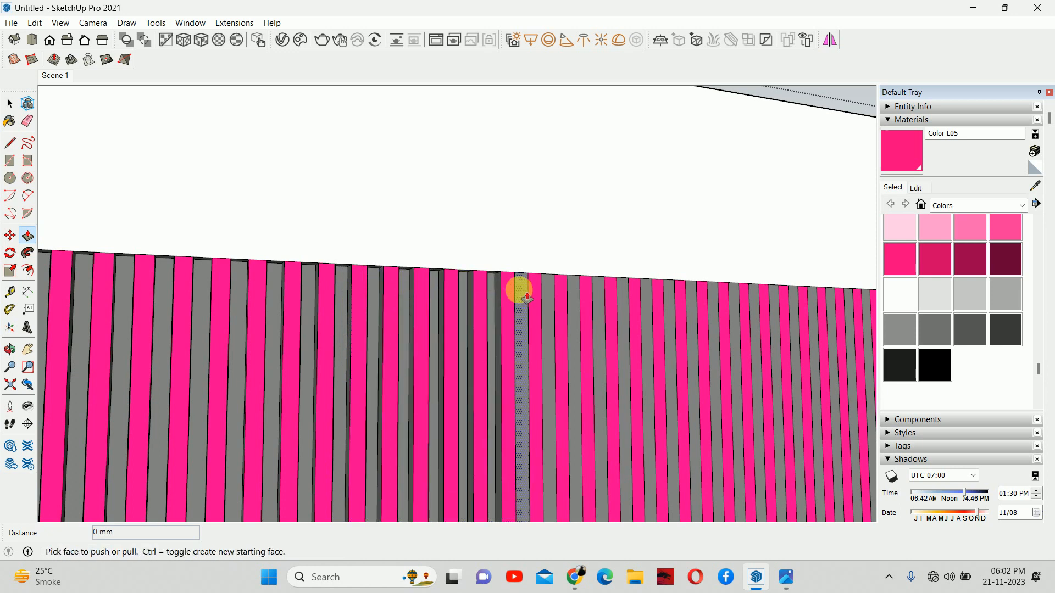
double_click(527, 297)
double_click(552, 297)
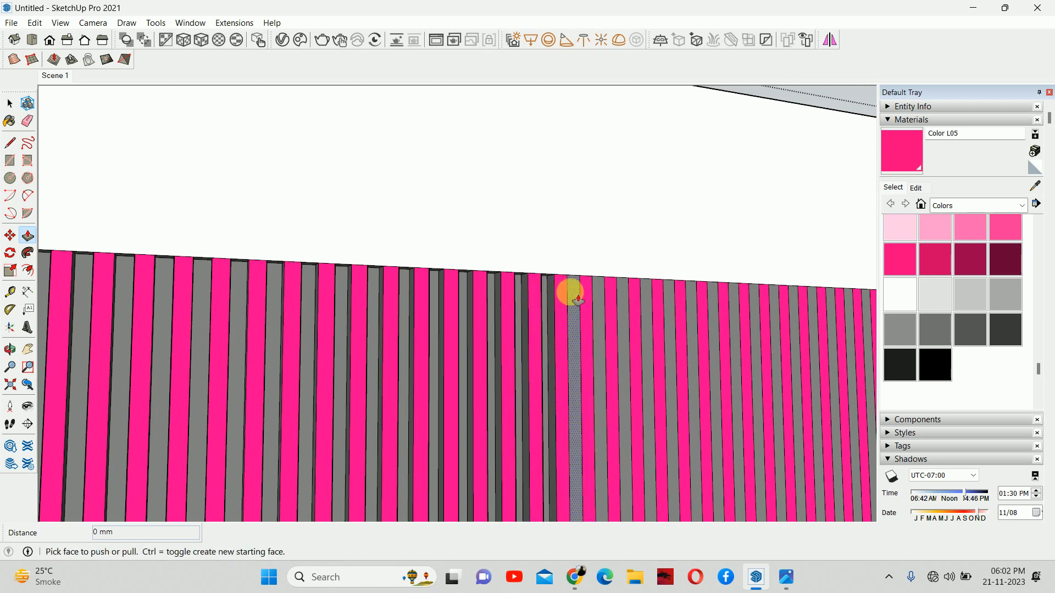
double_click(576, 298)
double_click(603, 300)
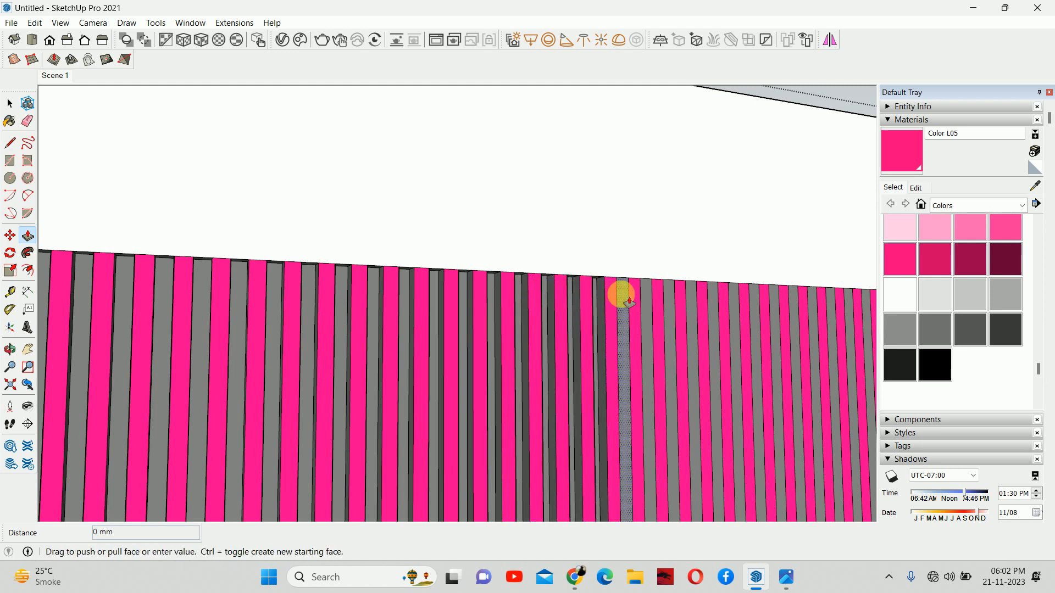
double_click(628, 300)
double_click(650, 299)
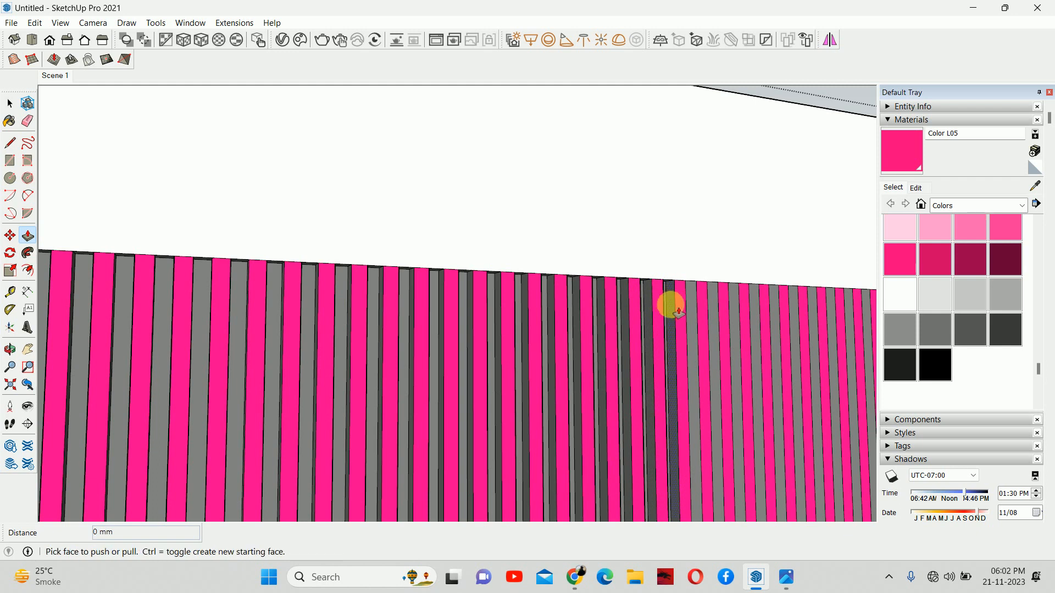
middle_click_drag(693, 302, 365, 285)
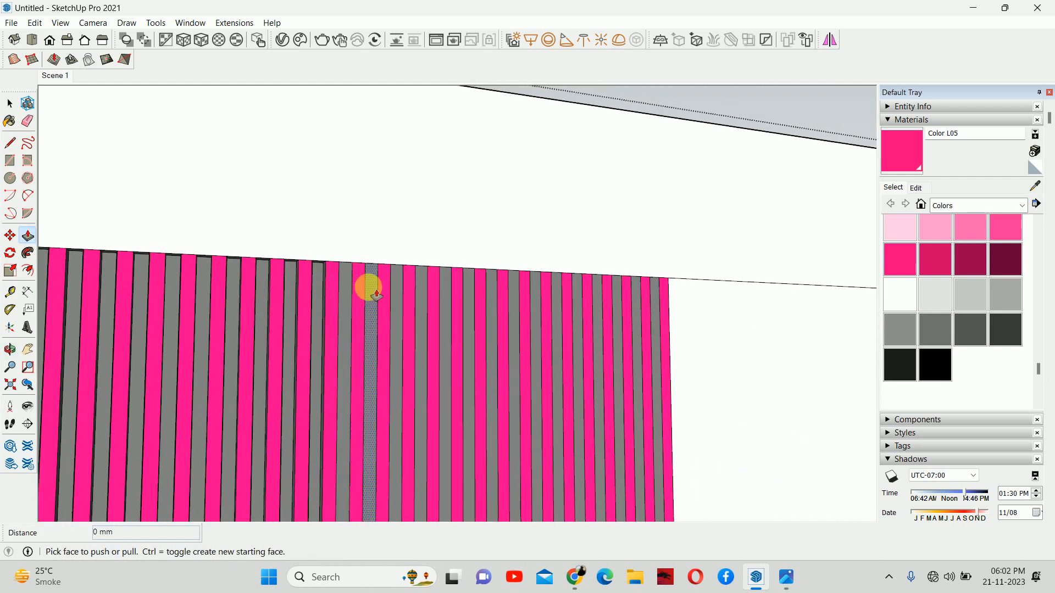
double_click(352, 288)
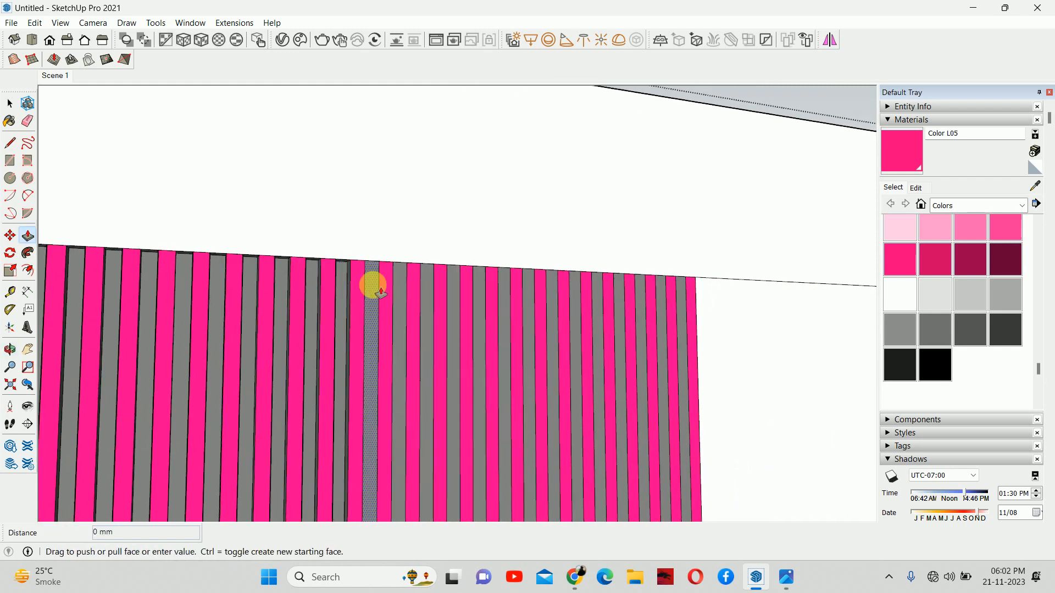
double_click(379, 290)
double_click(400, 292)
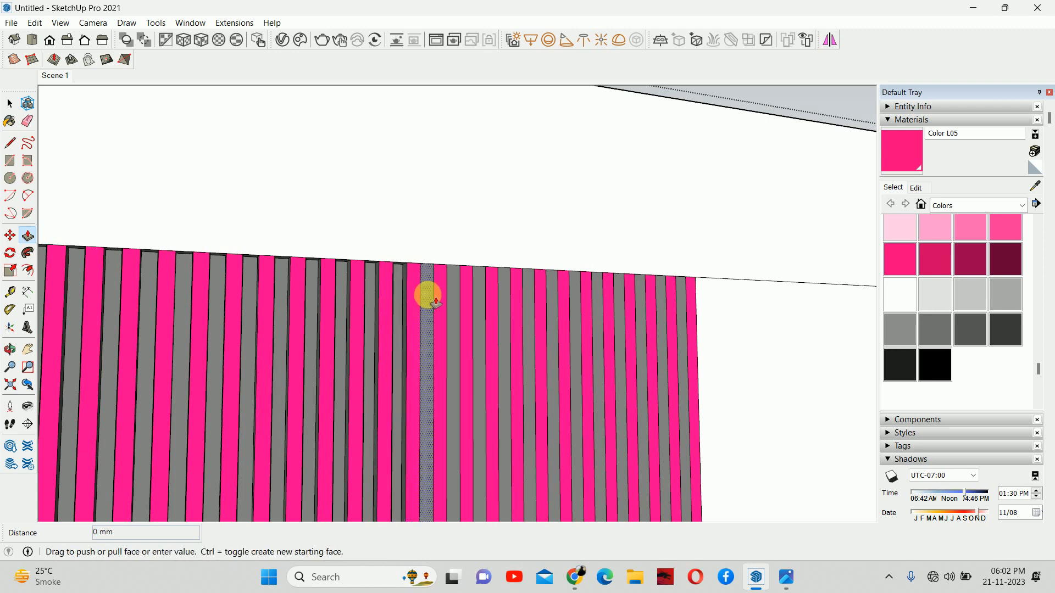
double_click(429, 297)
double_click(453, 296)
double_click(478, 298)
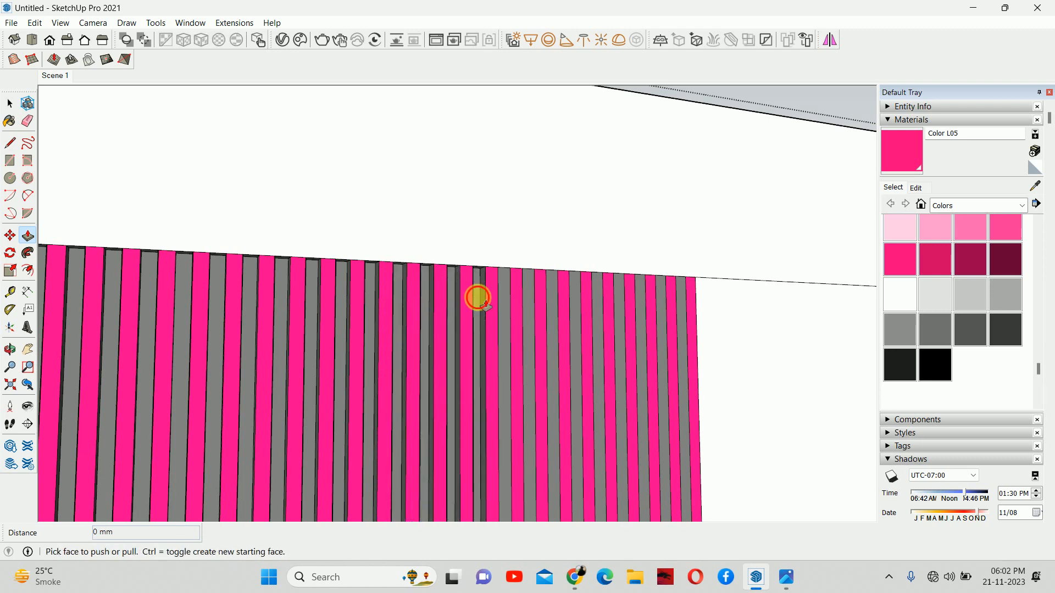
double_click(506, 297)
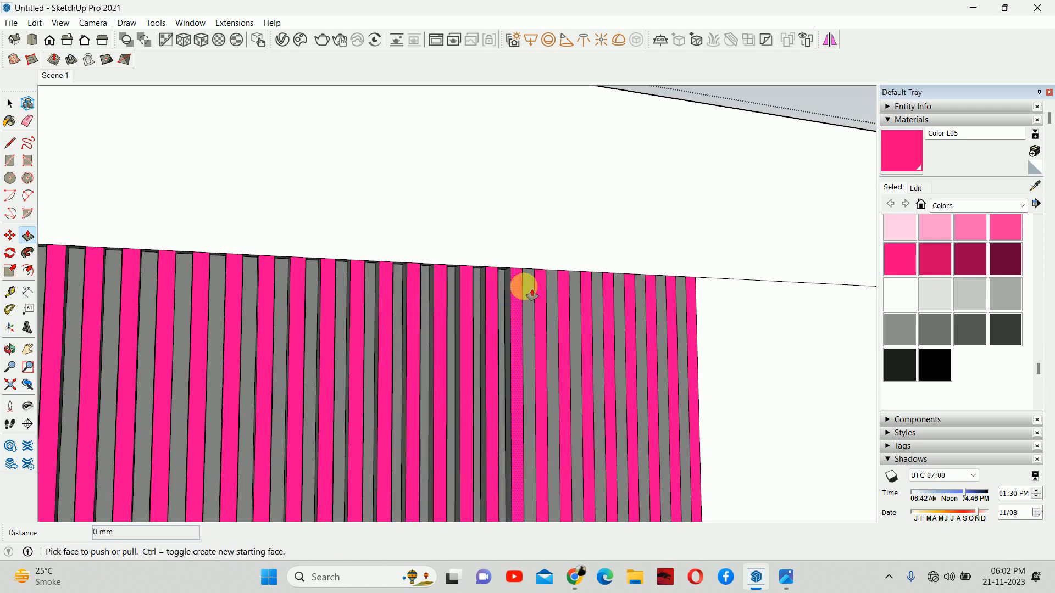
double_click(532, 292)
double_click(559, 297)
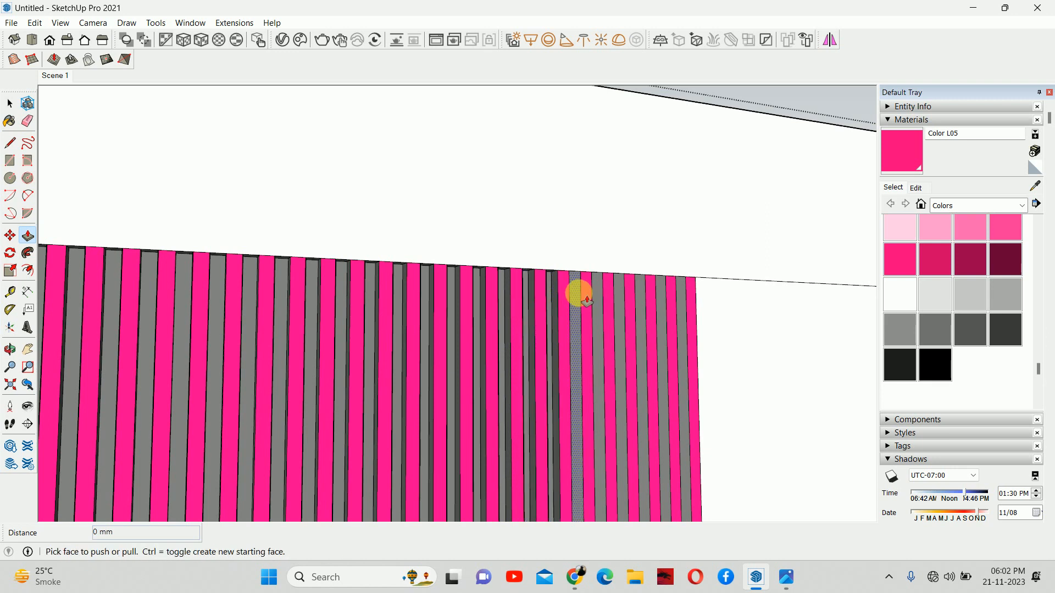
double_click(581, 293)
left_click(606, 304)
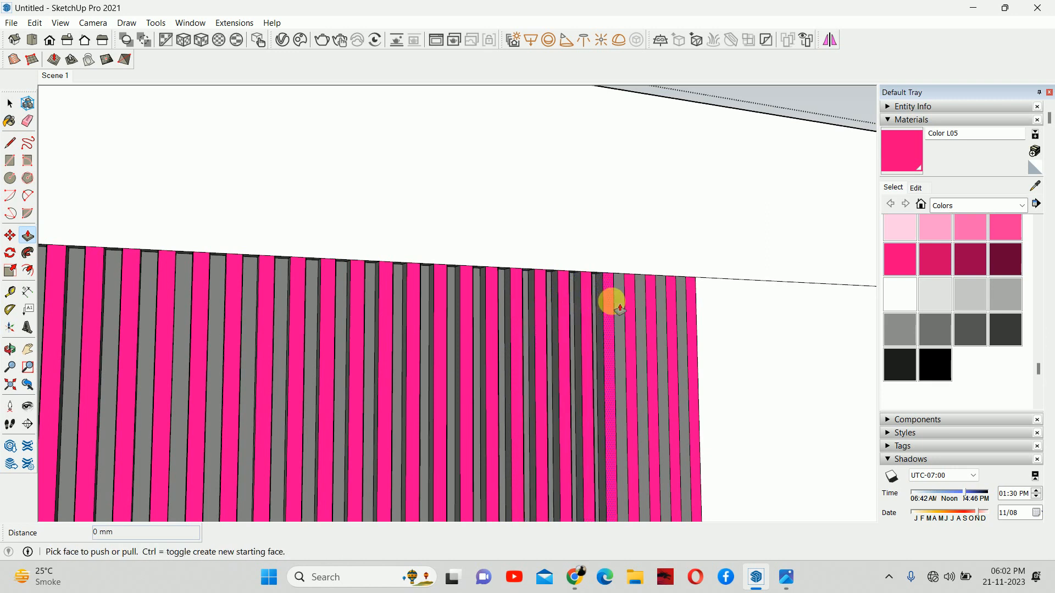
- Push the remaining grey strips at the far end of the slat section 20 mm into the wall
left_click(613, 299)
double_click(620, 297)
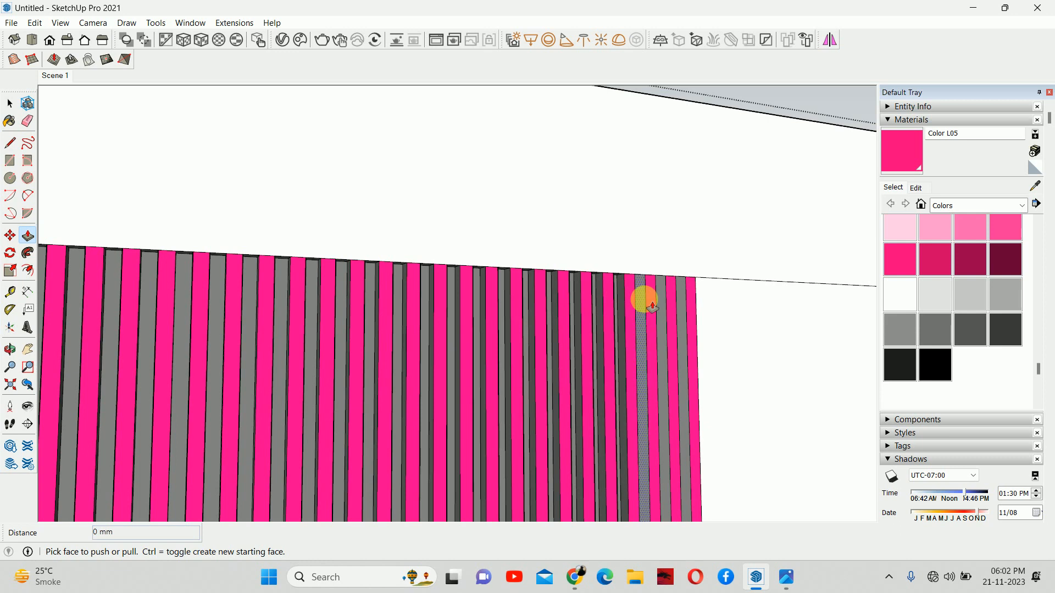
double_click(644, 300)
double_click(664, 301)
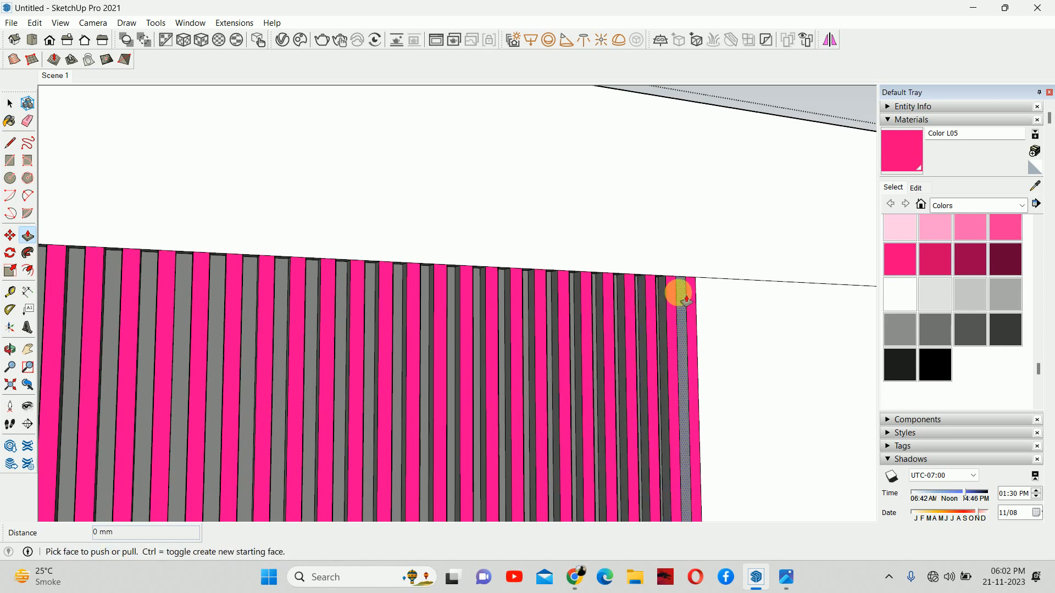
double_click(686, 300)
mouse_move(667, 328)
middle_mouse_down()
mouse_move(540, 358)
mouse_move(668, 348)
middle_mouse_up()
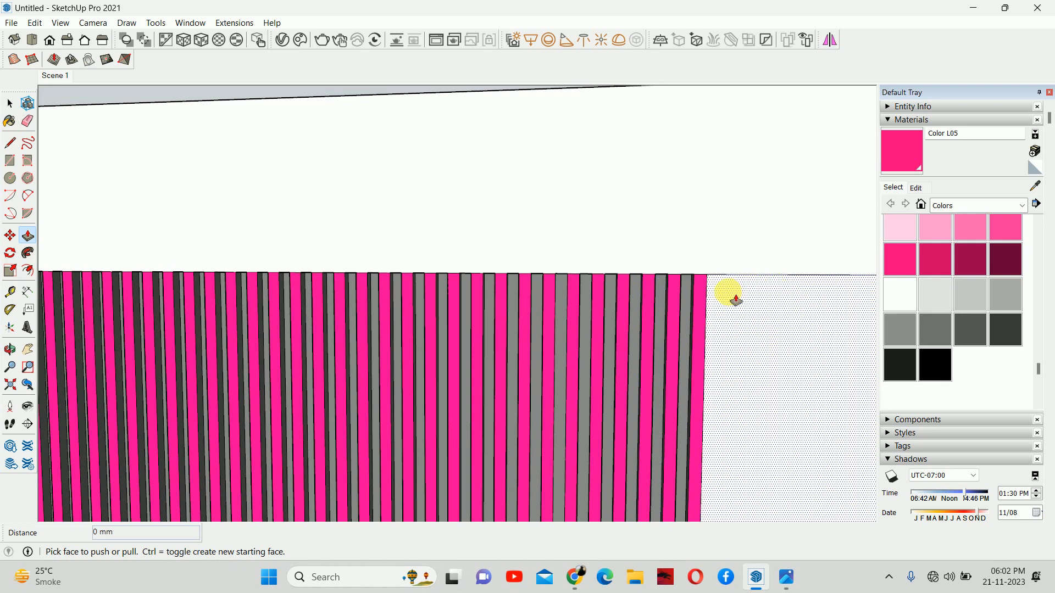
- Erase the outer vertical edge of the closing pink strip, close the wall group, and return to the Scene 1 view
middle_click_drag(735, 299, 705, 306)
key("e")
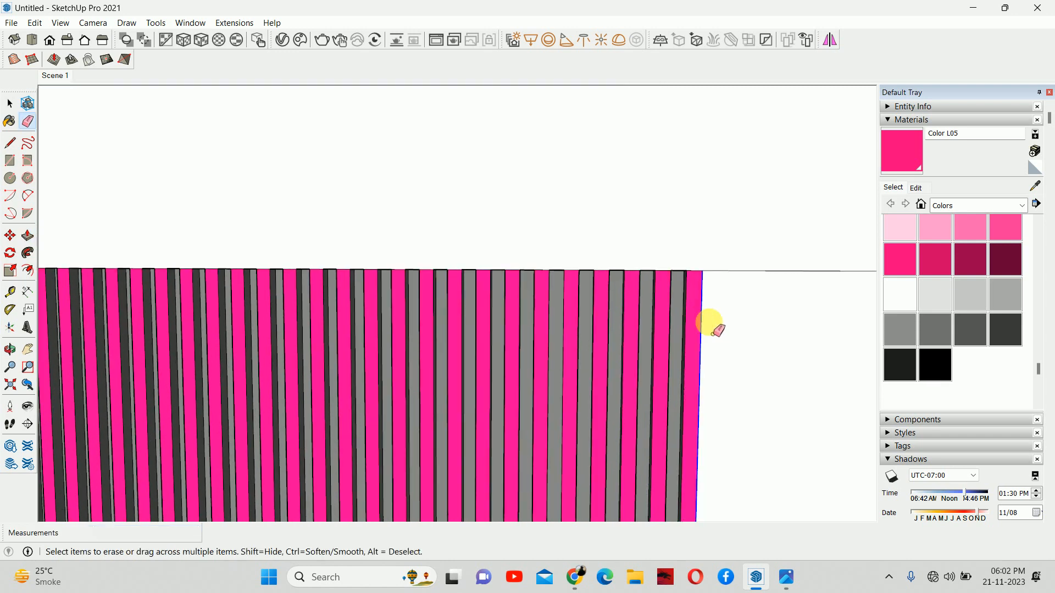
left_click_drag(713, 333, 695, 309)
key("space")
key("Escape")
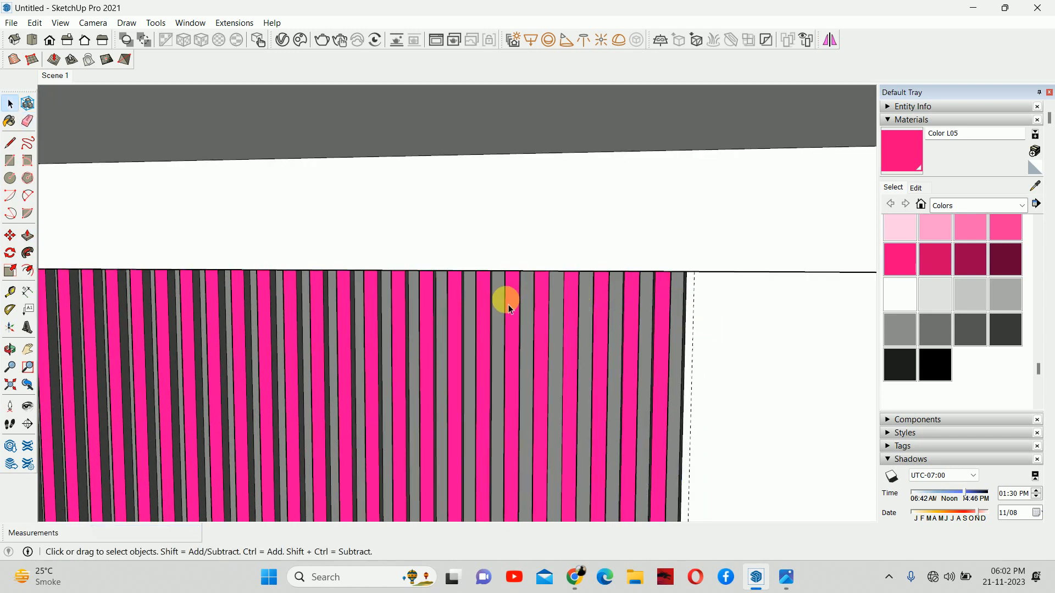
scroll(509, 309, "down", 2)
scroll(546, 261, "down", 6)
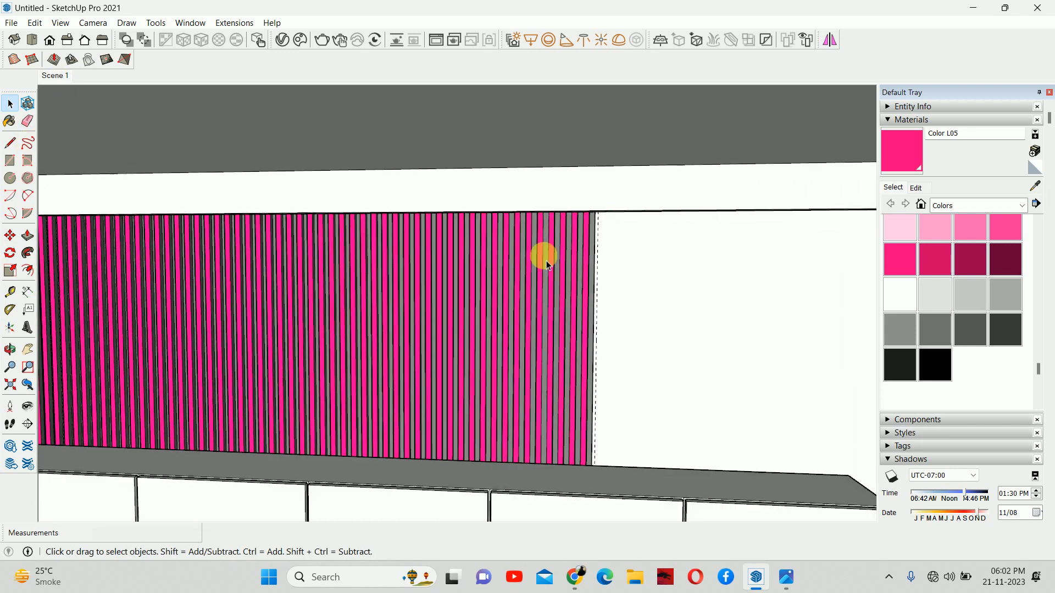
scroll(554, 205, "down", 2)
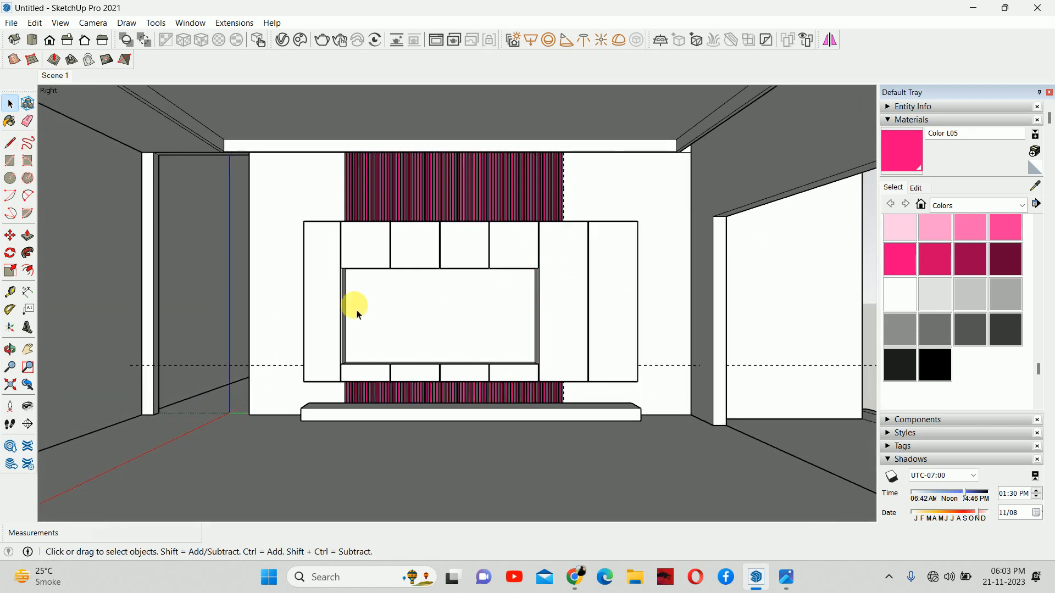
- In the ceiling group, push the end face of the step in the slab's outer side to the adjoining recessed corner
middle_click_drag(395, 248, 299, 233)
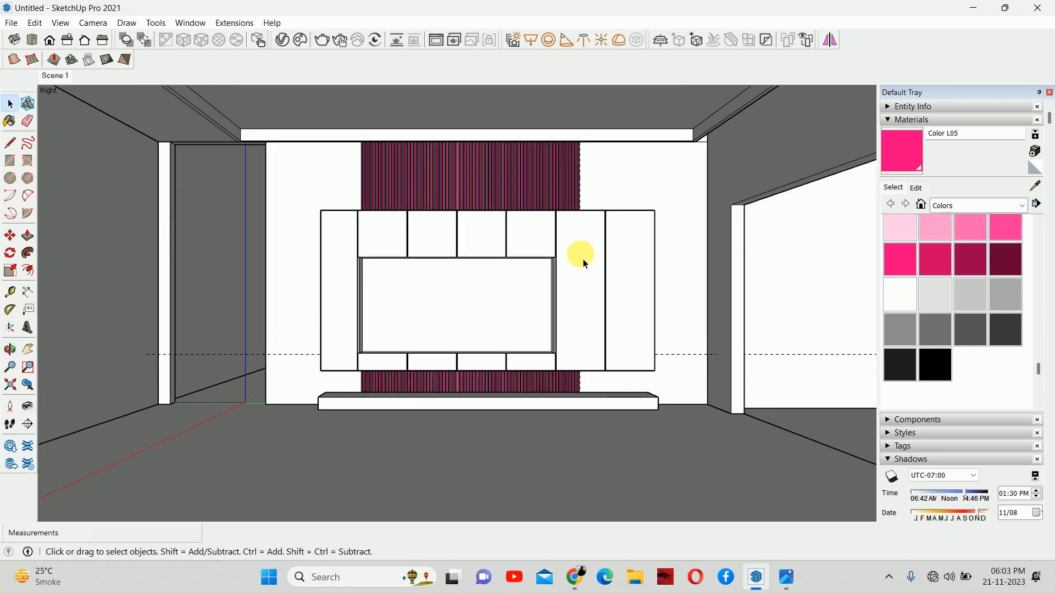
middle_click_drag(472, 225, 462, 226)
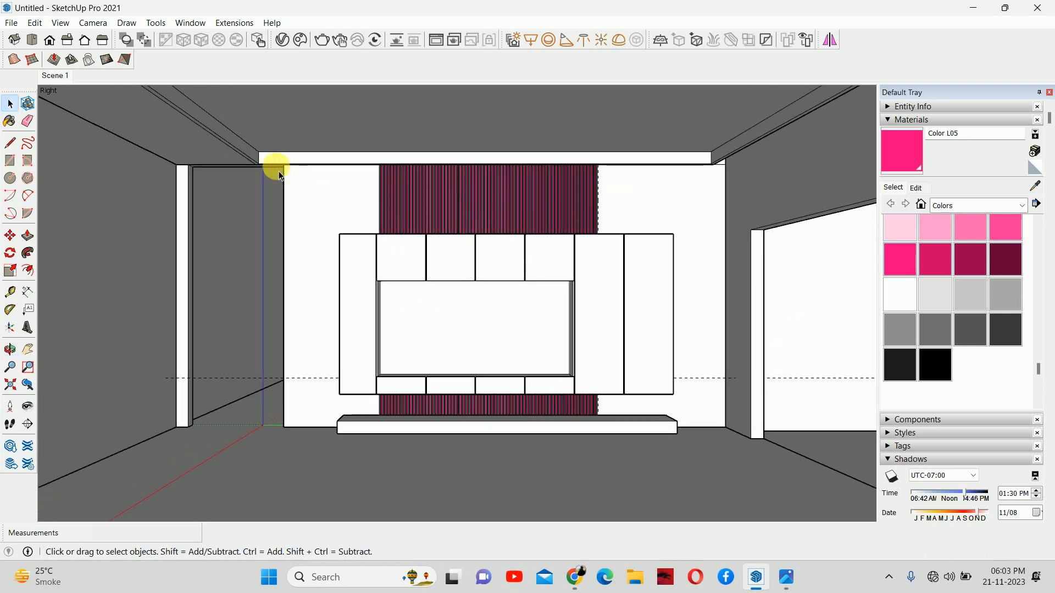
middle_click_drag(278, 175, 365, 165)
scroll(396, 158, "up", 3)
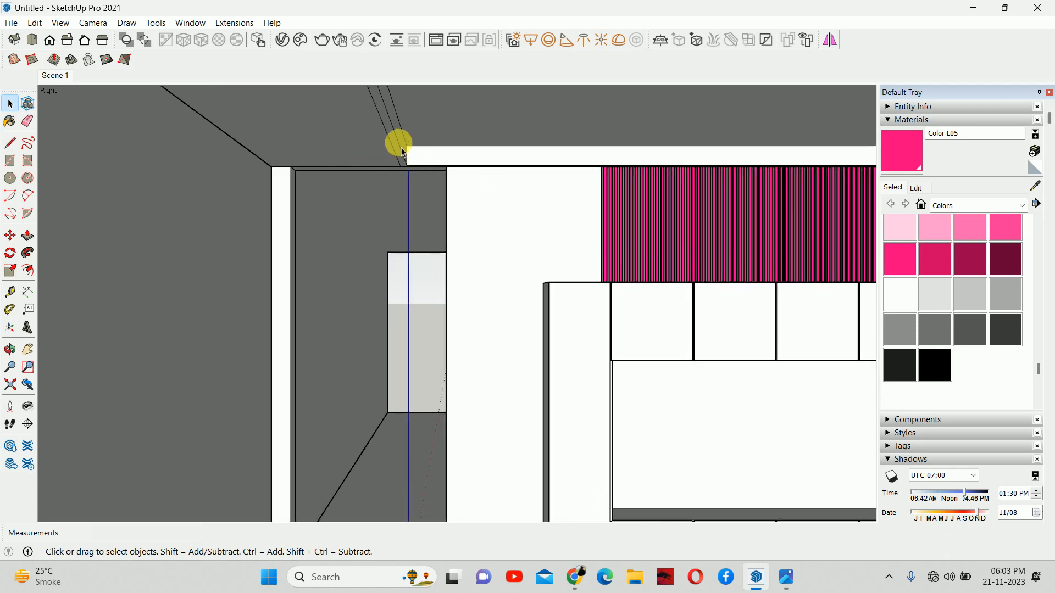
scroll(402, 141, "down", 6)
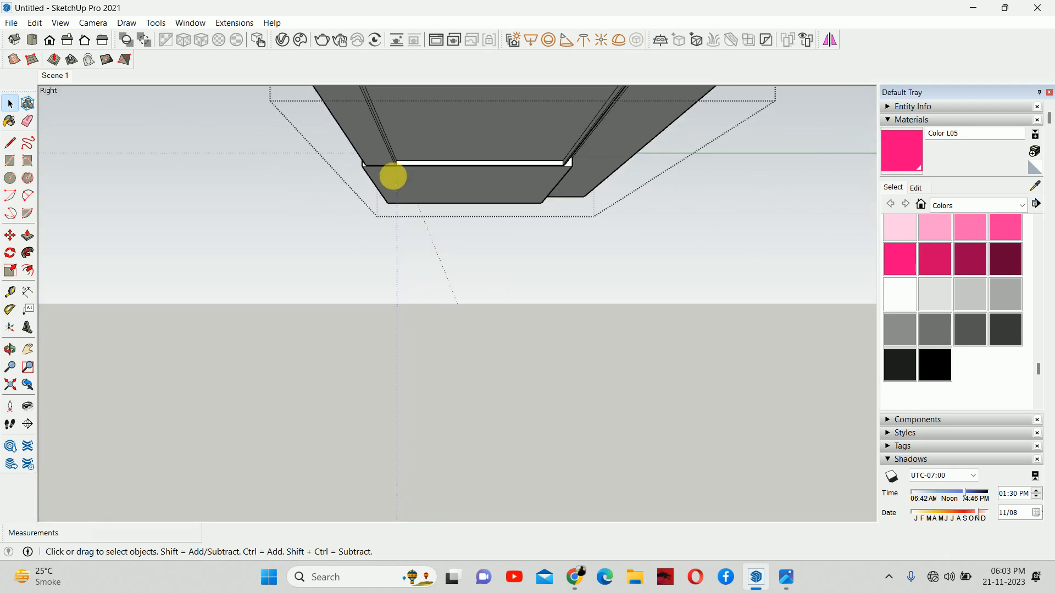
middle_click_drag(394, 177, 608, 47)
scroll(487, 159, "up", 4)
middle_click_drag(493, 174, 812, 349)
scroll(582, 339, "up", 3)
middle_click_drag(582, 339, 486, 349)
scroll(546, 364, "up", 2)
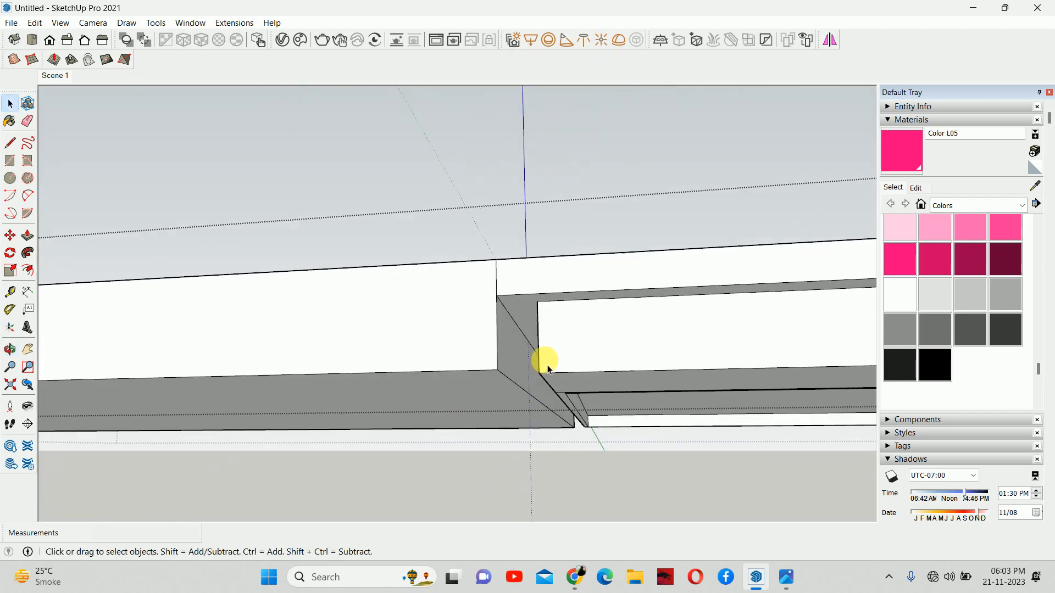
key("p")
left_click(547, 367)
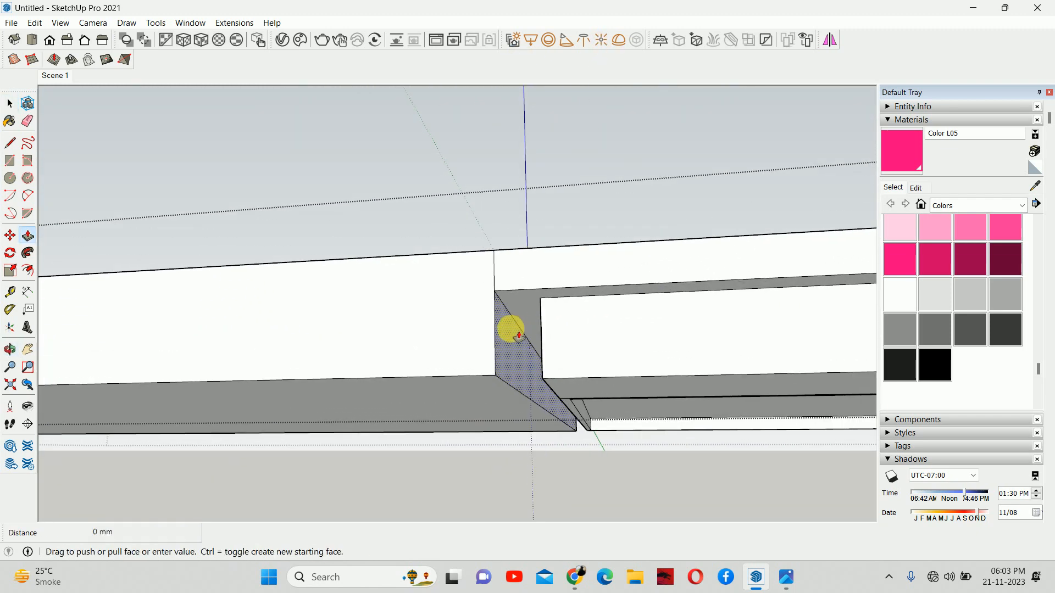
left_click(541, 297)
middle_click_drag(541, 298, 205, 422)
middle_click_drag(268, 330, 410, 270)
- Open the wall group and push the underside of the strip above the doorway up to the ceiling
key("space")
scroll(154, 278, "up", 1)
left_click(155, 278)
double_click(155, 278)
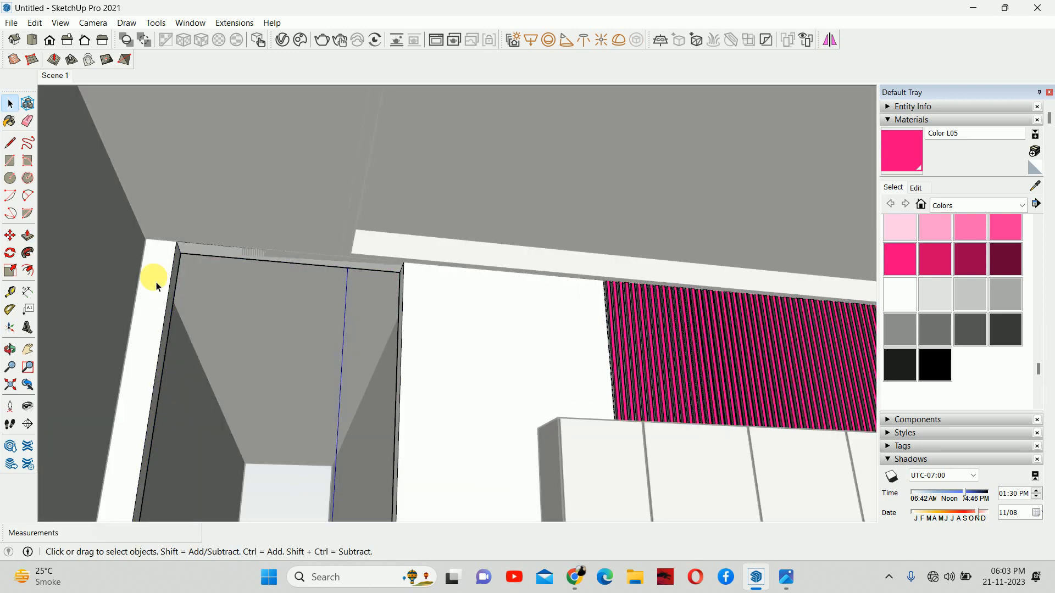
scroll(253, 259, "up", 3)
key("p")
left_click_drag(259, 279, 215, 255)
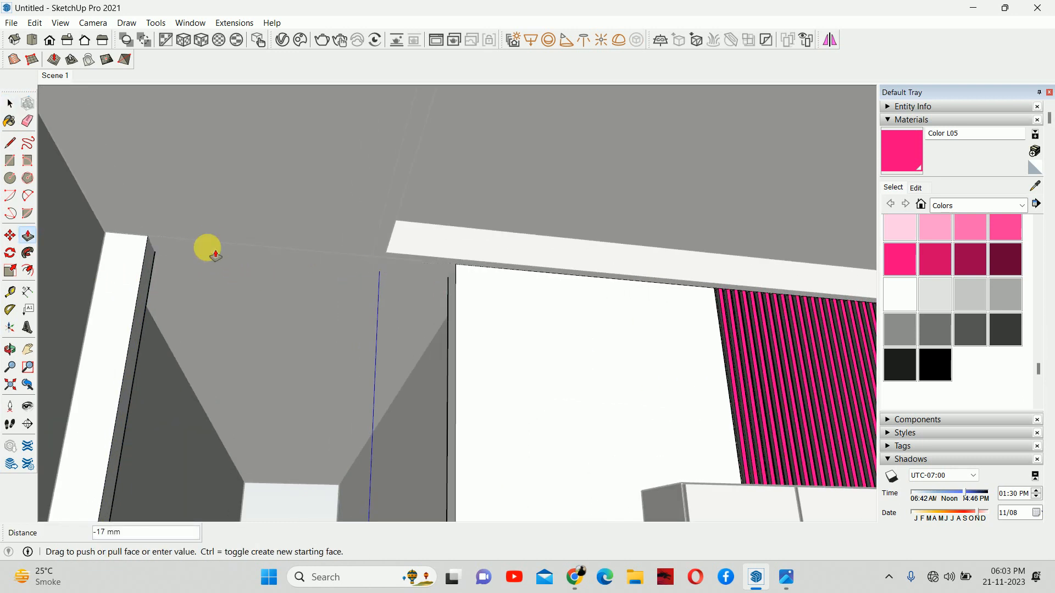
left_click(213, 239)
key("space")
left_click(258, 259)
scroll(480, 276, "down", 1)
middle_click_drag(479, 276, 429, 311)
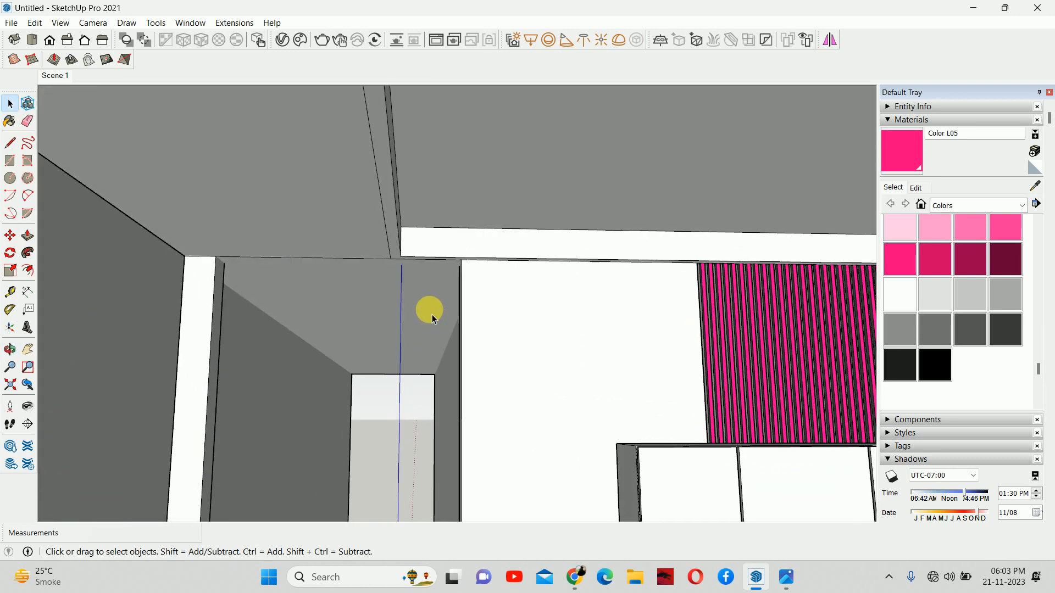
scroll(413, 254, "down", 3)
scroll(414, 254, "down", 3)
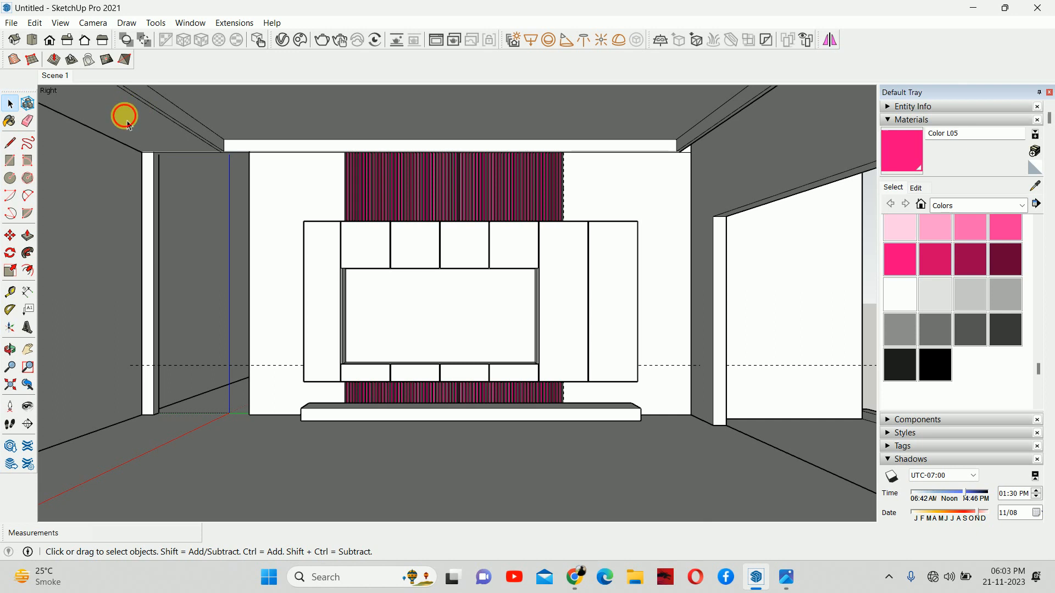
- In the ceiling group, push the recess's side face beside the doorway 300 mm to the TV wall's corner
middle_click_drag(128, 124, 469, 405)
key("p")
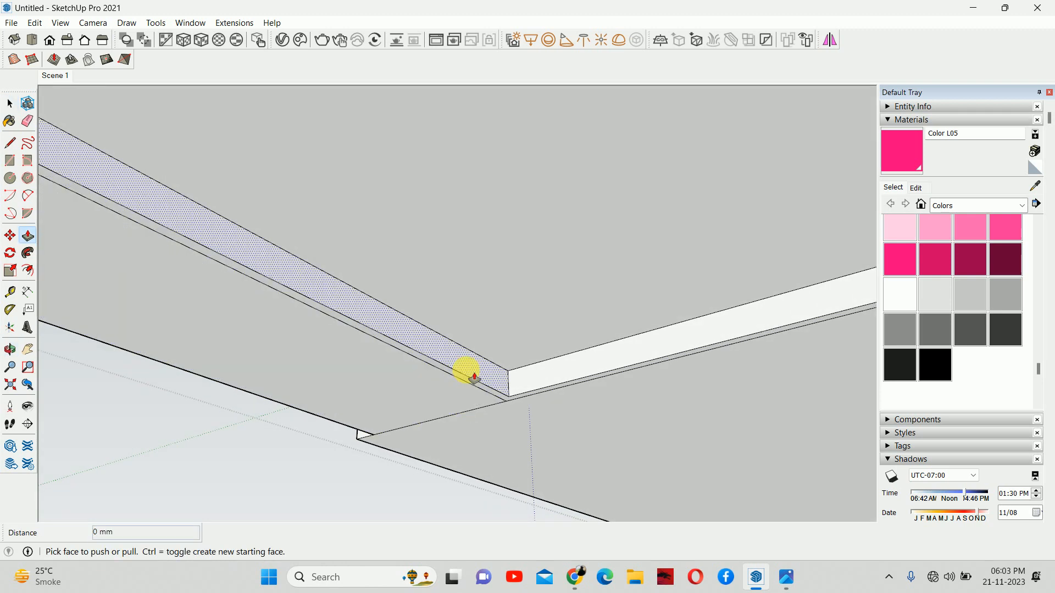
left_click(467, 371)
middle_click_drag(560, 351, 659, 325)
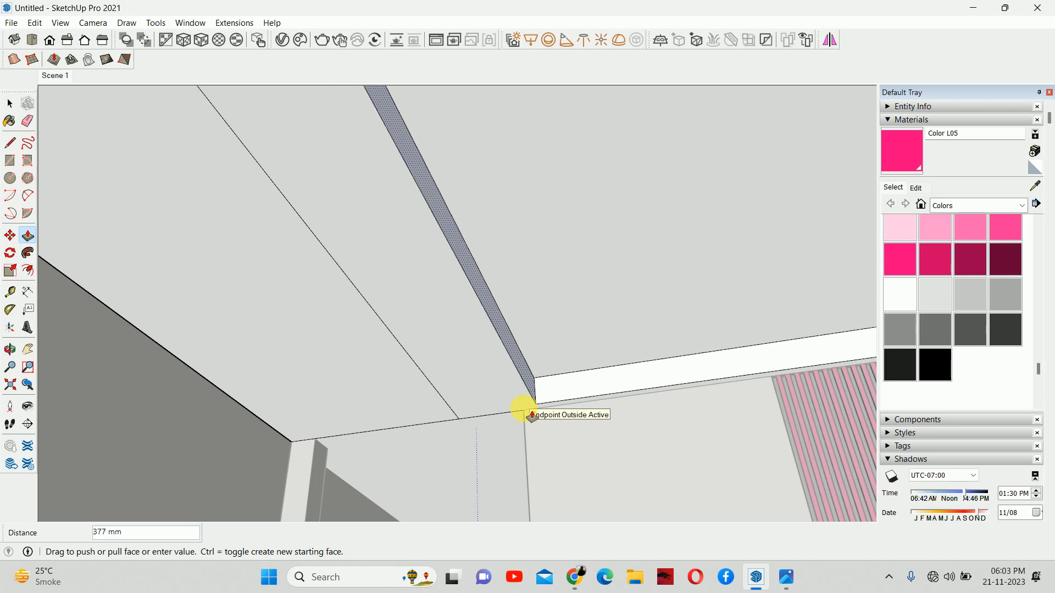
left_click(524, 409)
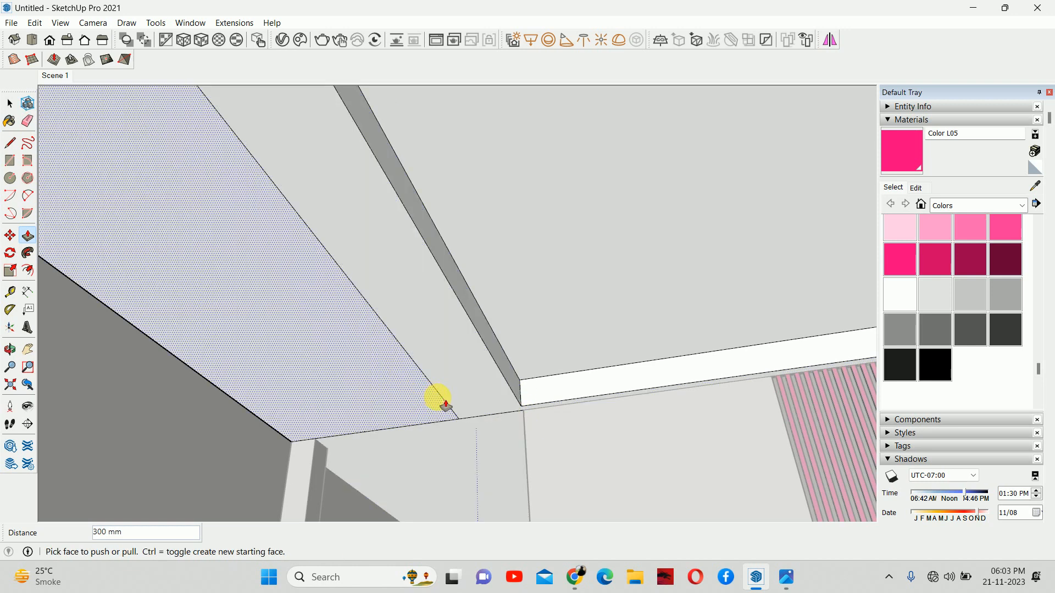
- Erase the leftover dividing line across the ceiling soffit near the doorway and return to the Scene 1 view
key("e")
left_click(430, 385)
mouse_move(438, 334)
middle_mouse_down()
mouse_move(447, 306)
mouse_move(537, 467)
mouse_move(583, 440)
mouse_move(313, 278)
mouse_move(438, 330)
middle_mouse_up()
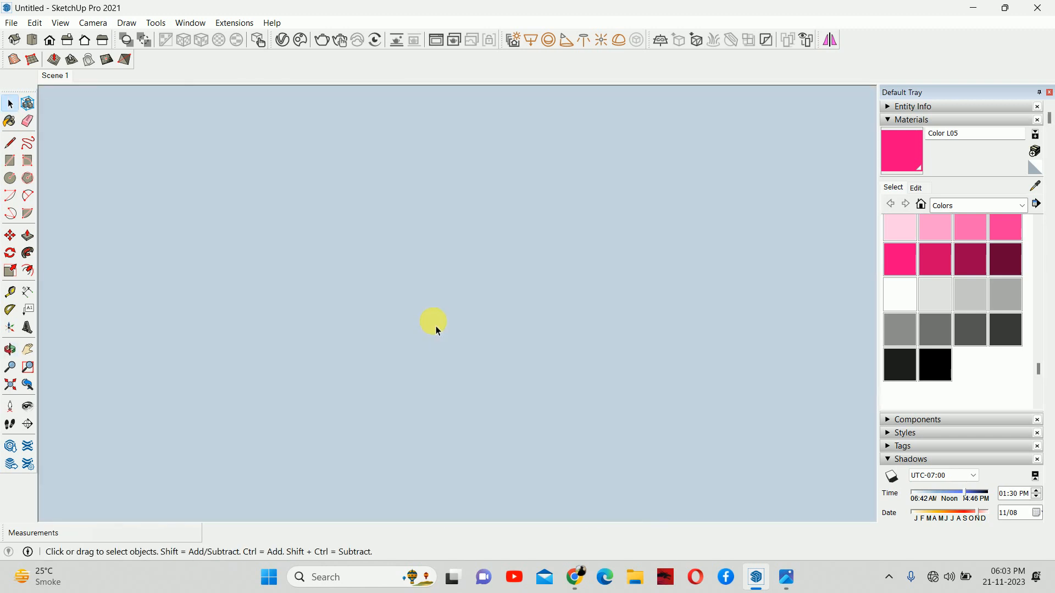
left_click(52, 80)
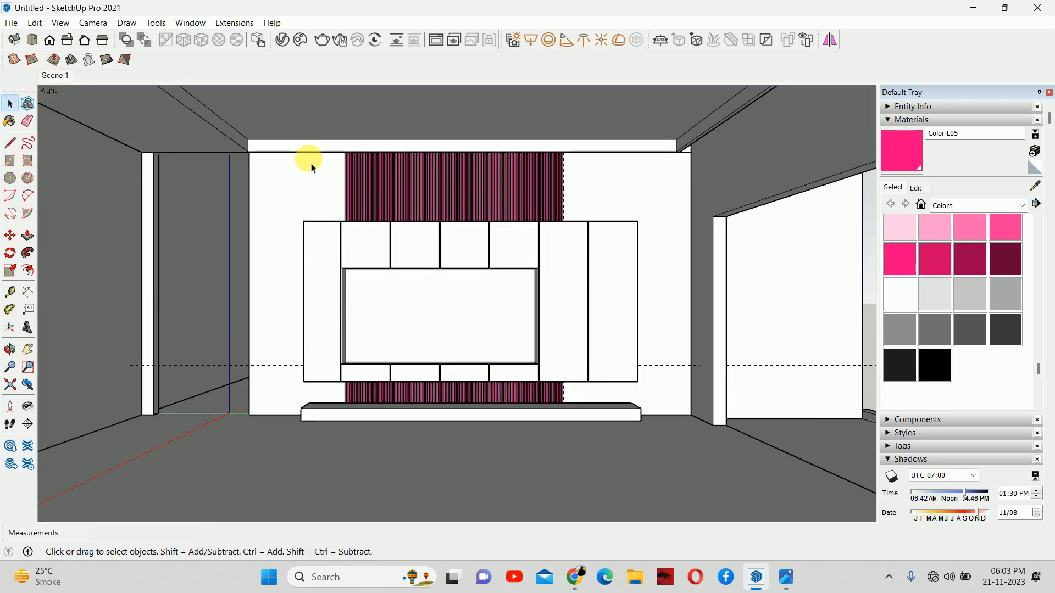
- Pull the ceiling soffit around the recess down by 50 mm
middle_click_drag(279, 158, 291, 170, "shift")
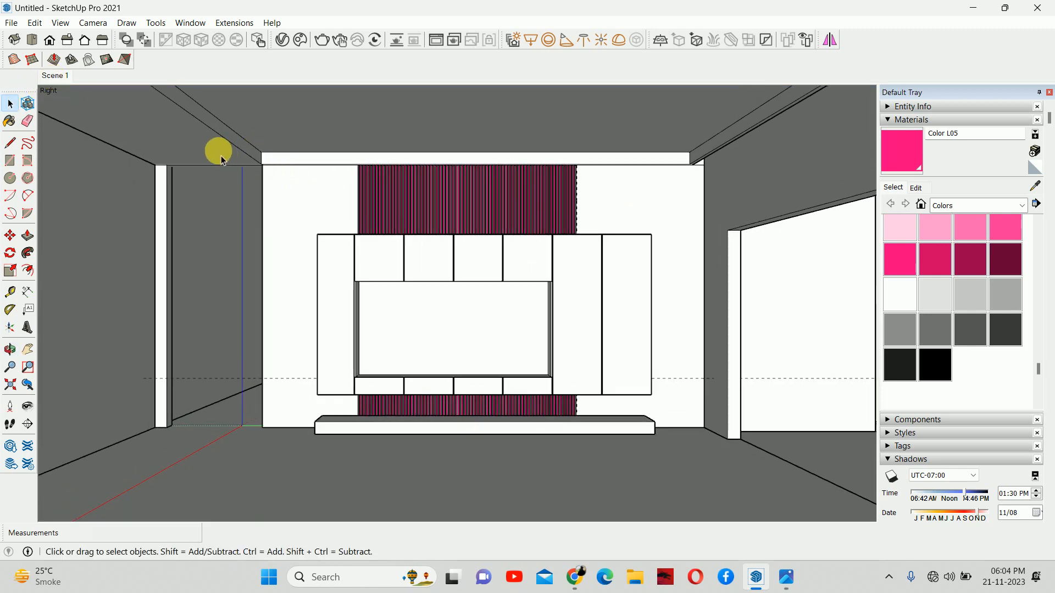
scroll(219, 154, "up", 3)
middle_click_drag(222, 161, 354, 255)
key("p")
left_click_drag(351, 269, 381, 333)
type("50")
key("Return")
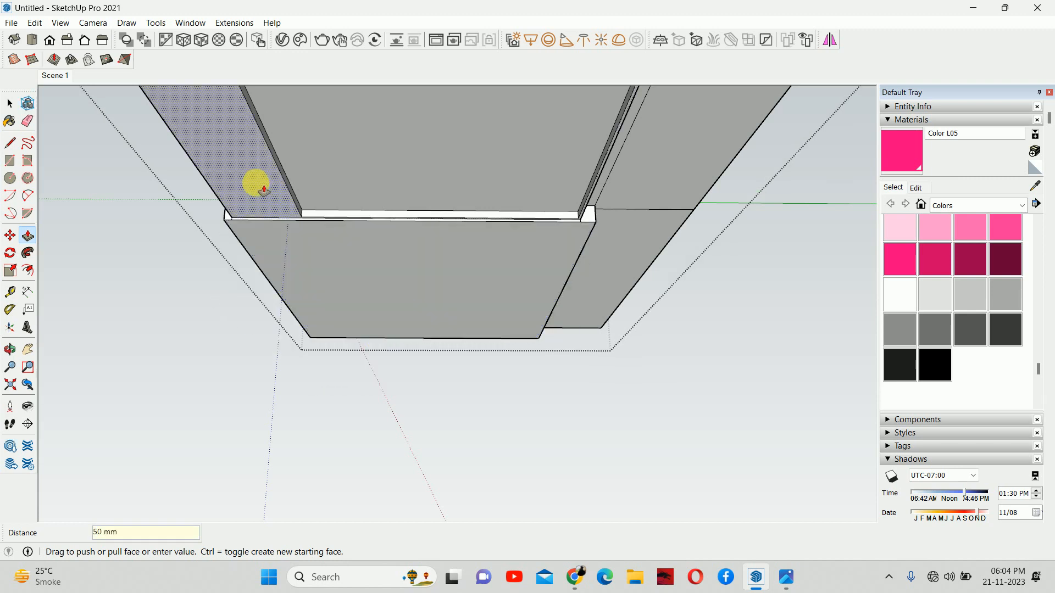
- Measure the height of the recess's white face above the TV wall, and return to the Scene 1 view
scroll(563, 239, "up", 2)
scroll(563, 239, "up", 2)
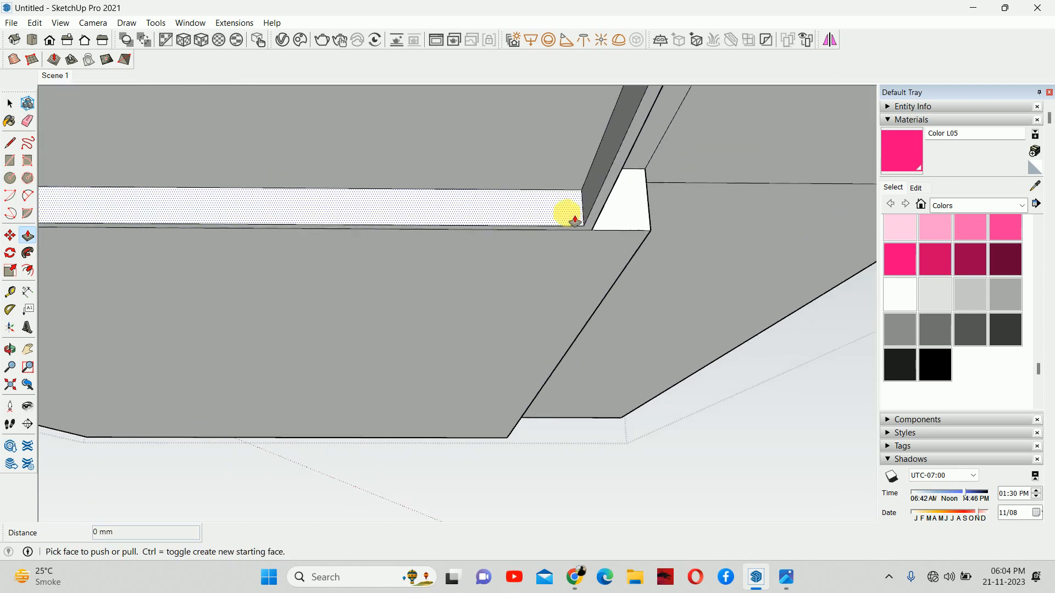
key("space")
key("t")
scroll(322, 212, "up", 1)
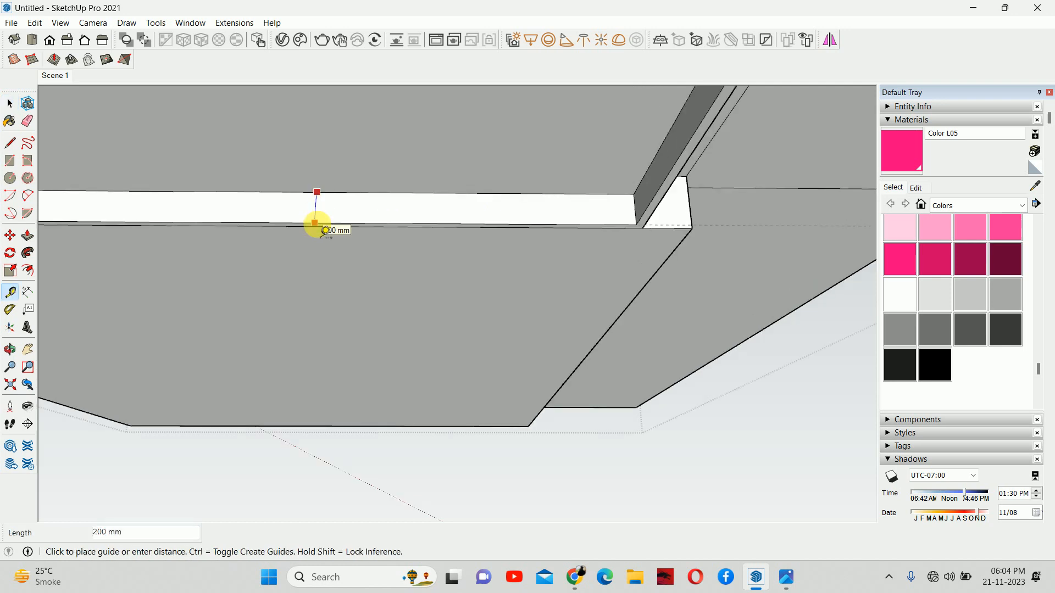
key("space")
key("Escape")
left_click(60, 76)
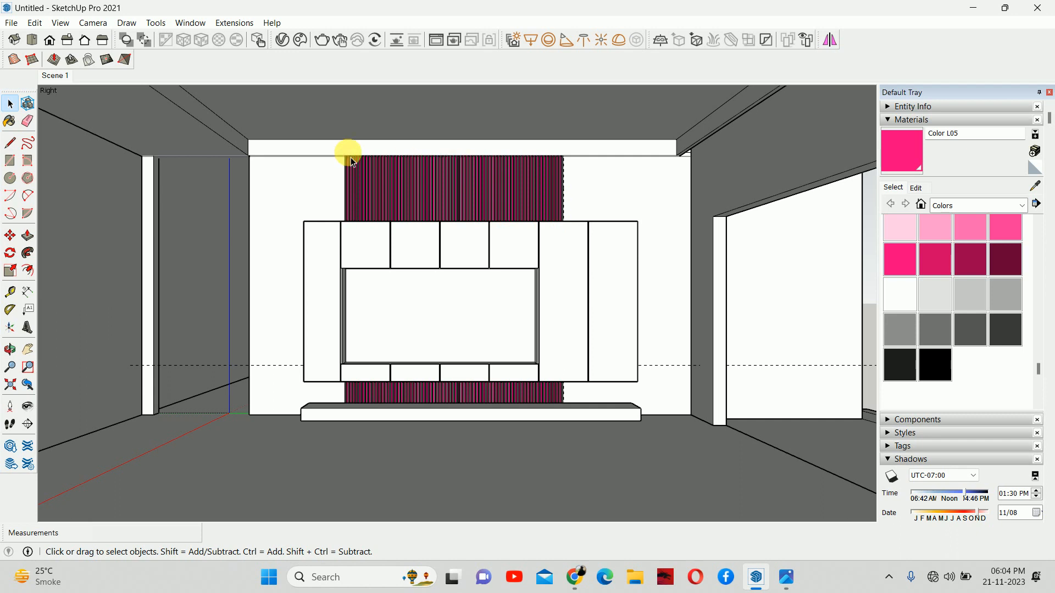
- Switch to the reference image download (2).jpeg, compare its ceiling recess and soffit with the model, and return to SketchUp
scroll(269, 149, "up", 2)
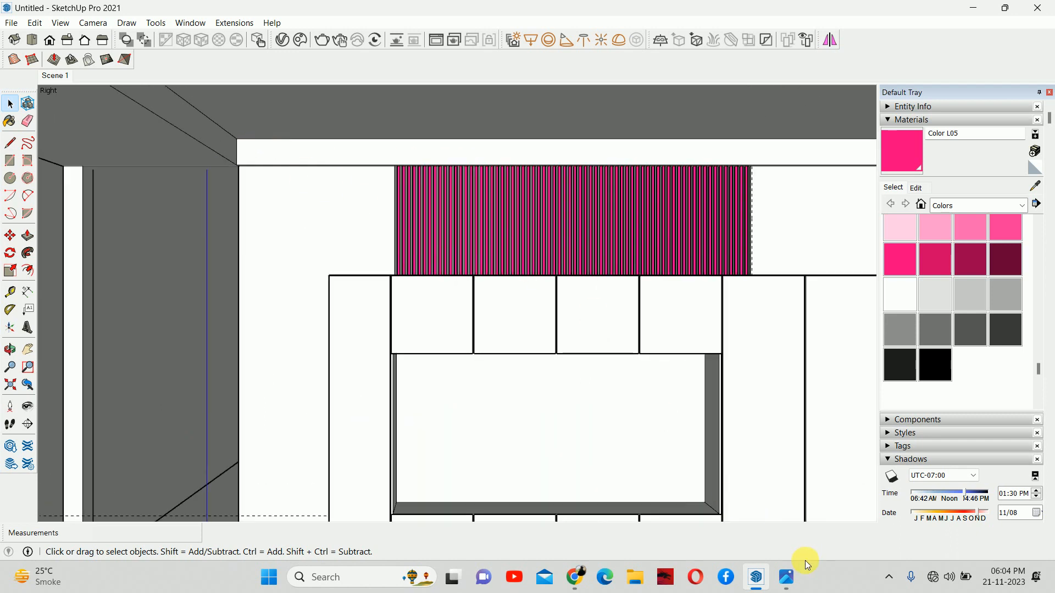
left_click(786, 577)
scroll(495, 181, "down", 3)
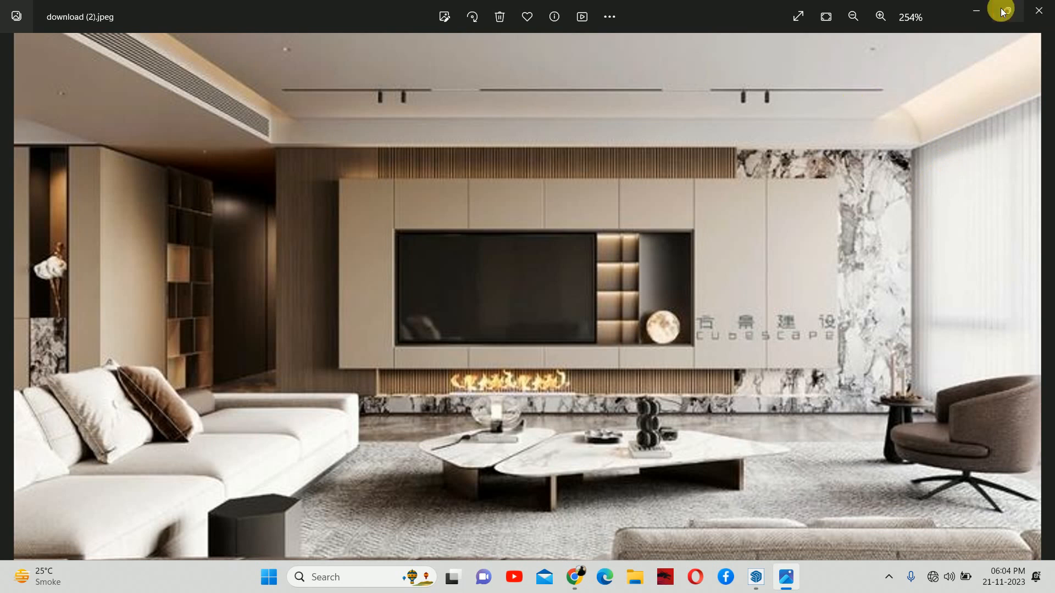
left_click(978, 10)
scroll(588, 182, "down", 3)
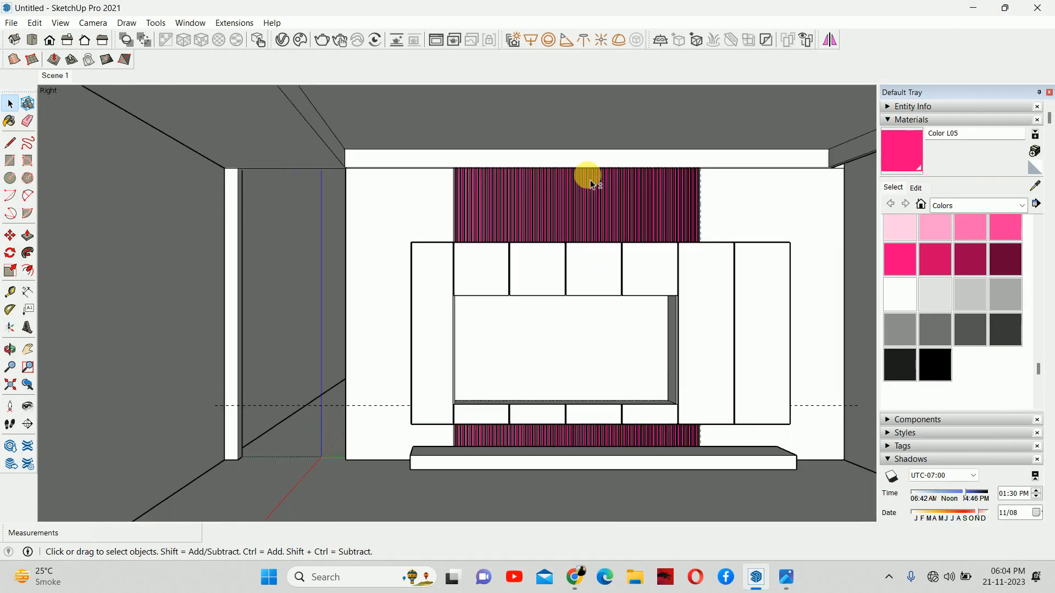
middle_click_drag(589, 180, 621, 165)
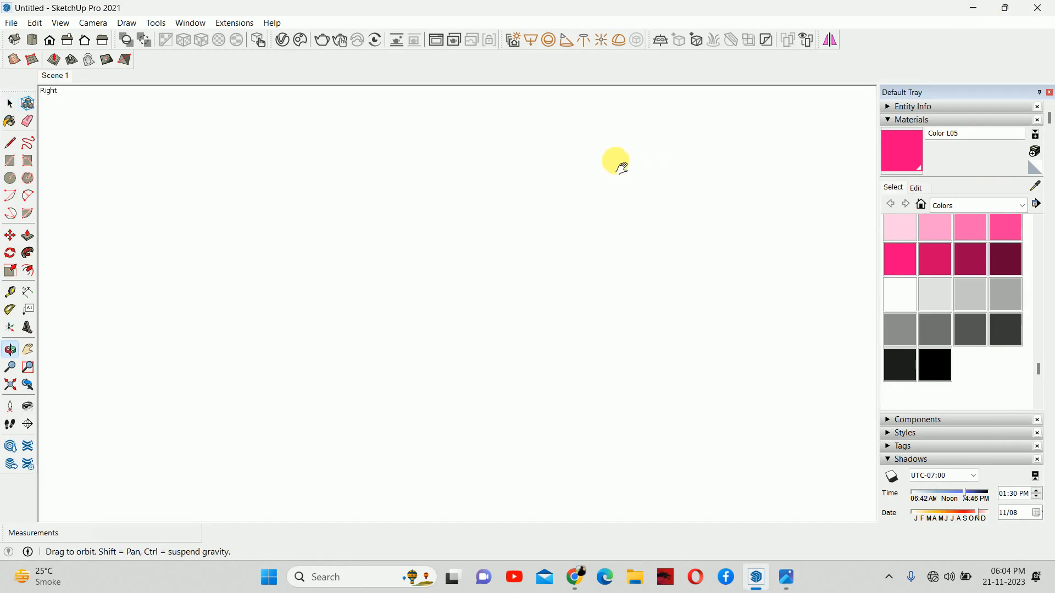
left_click(31, 386)
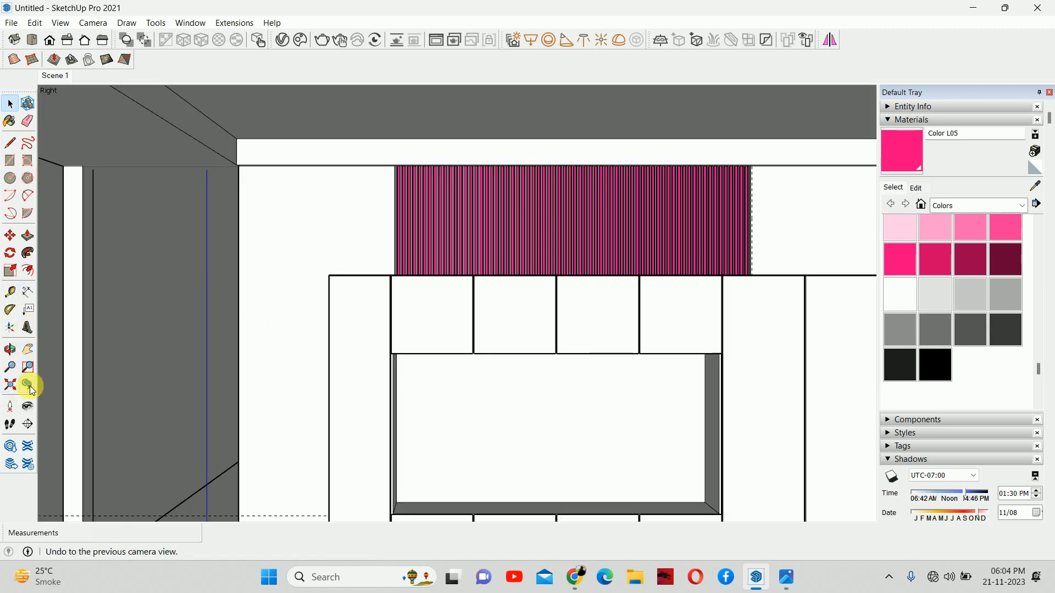
left_click(786, 577)
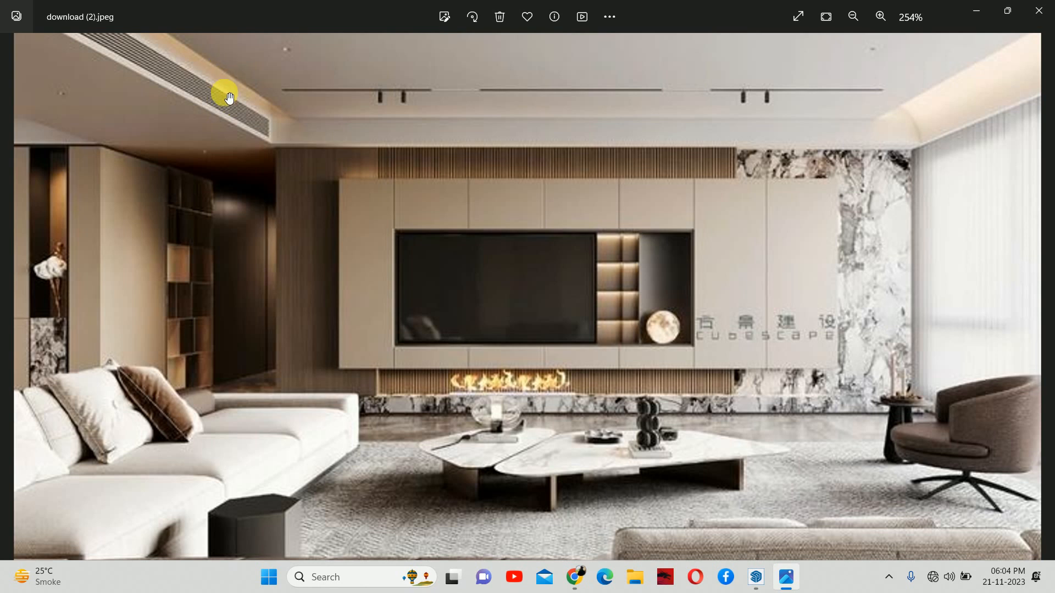
left_click(977, 10)
- Pull the underside of the ceiling soffit around the recess further down with Push/Pull
scroll(171, 148, "down", 5)
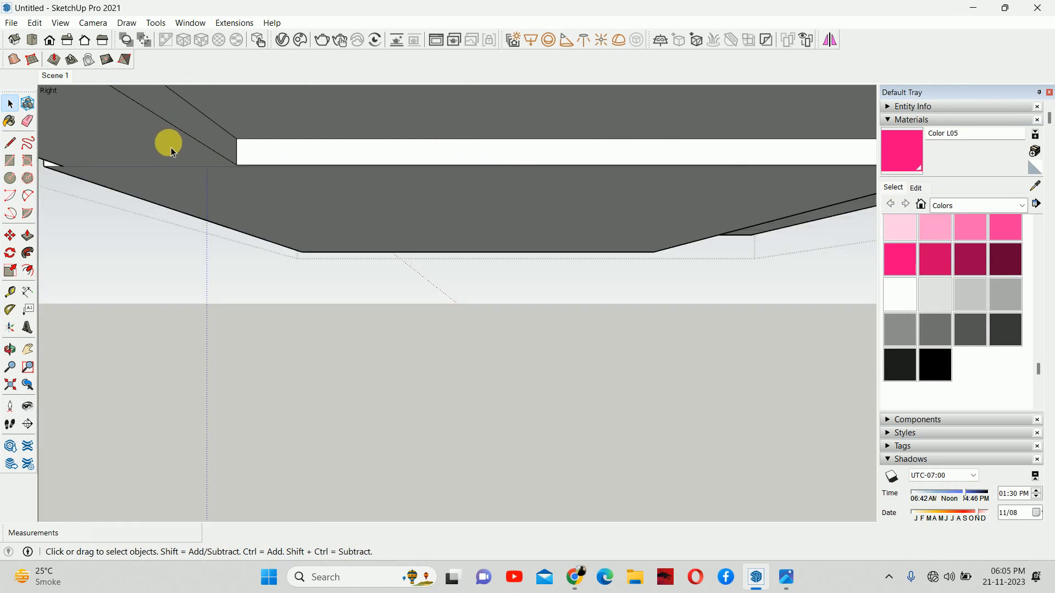
key("p")
left_click(112, 157)
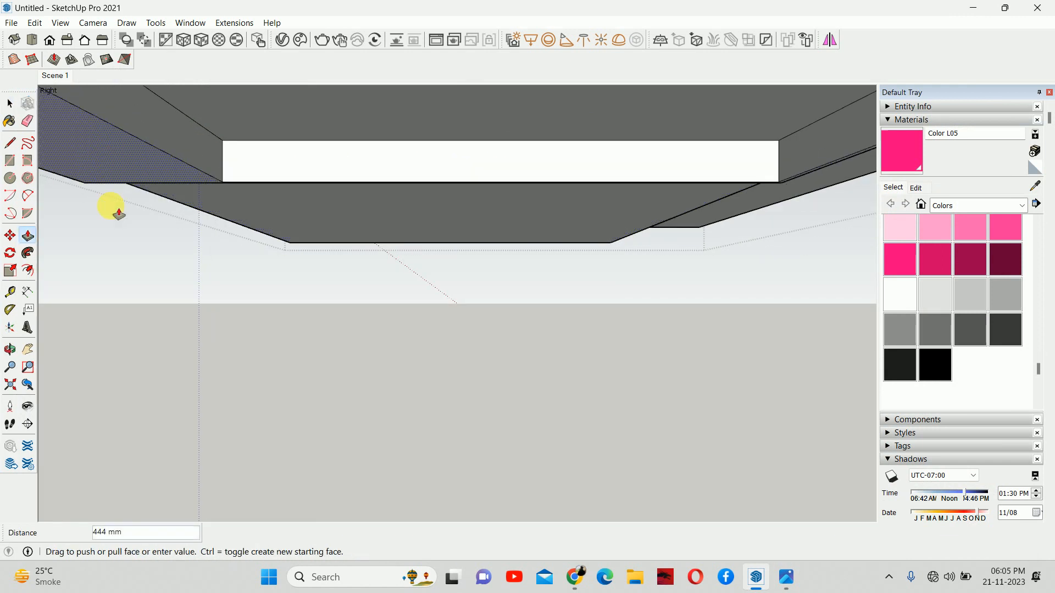
key("Return")
middle_click_drag(119, 227, 527, 151)
key("space")
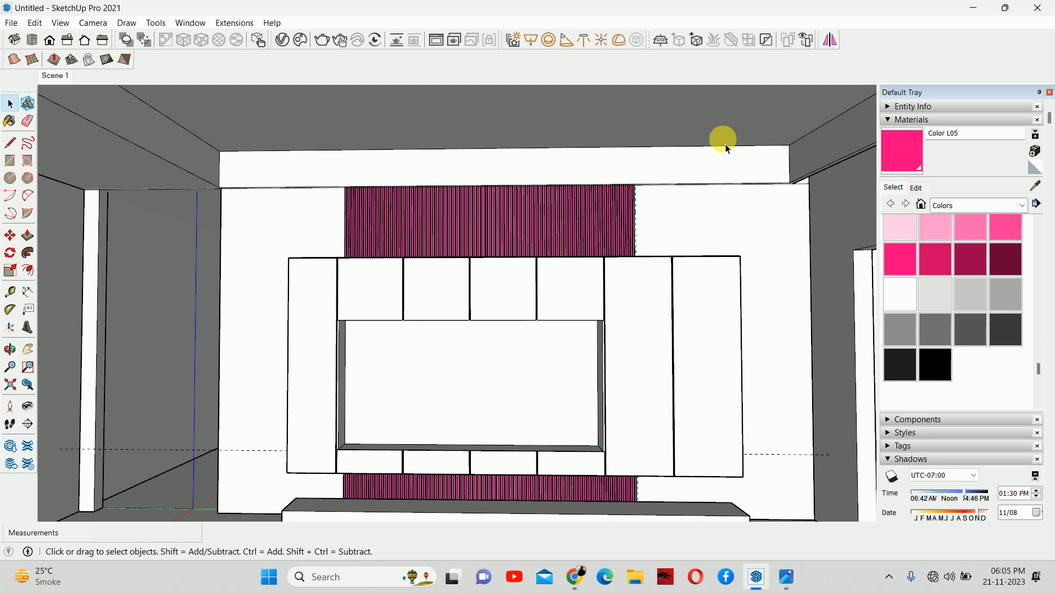
- Open the ceiling group for editing and offset the outline of the recess's inner face 100 mm inward
scroll(660, 154, "down", 3)
middle_click_drag(495, 160, 655, 263)
scroll(478, 233, "up", 5)
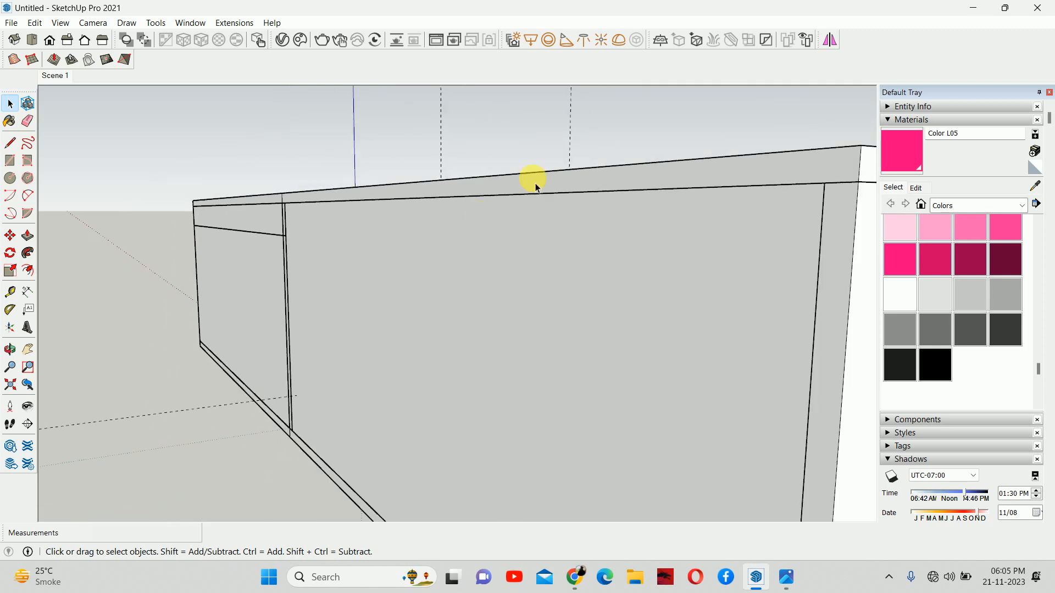
double_click(536, 185)
mouse_move(535, 186)
middle_mouse_down()
mouse_move(573, 293)
mouse_move(155, 298)
mouse_move(238, 280)
mouse_move(227, 189)
middle_mouse_up()
scroll(269, 292, "down", 2)
middle_click_drag(269, 291, 443, 363, "shift")
middle_click_drag(424, 282, 442, 307)
key("f")
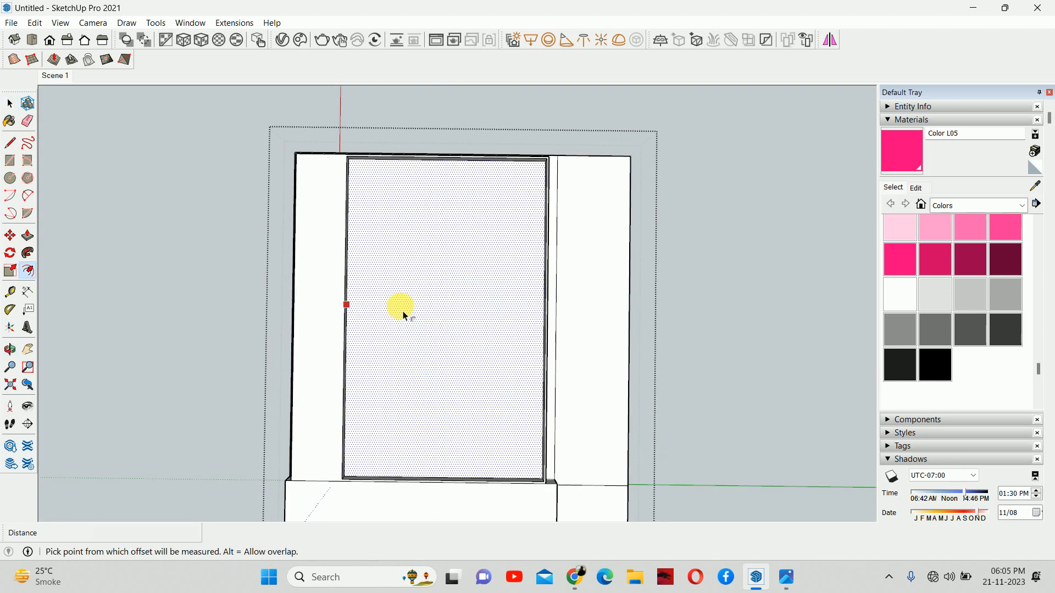
left_click(405, 316)
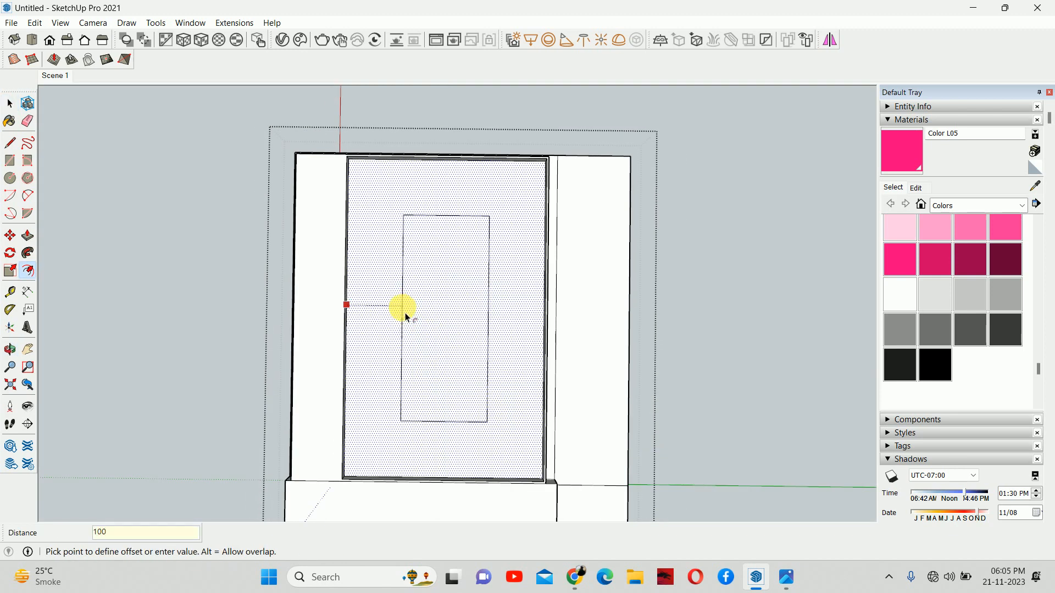
key("Return")
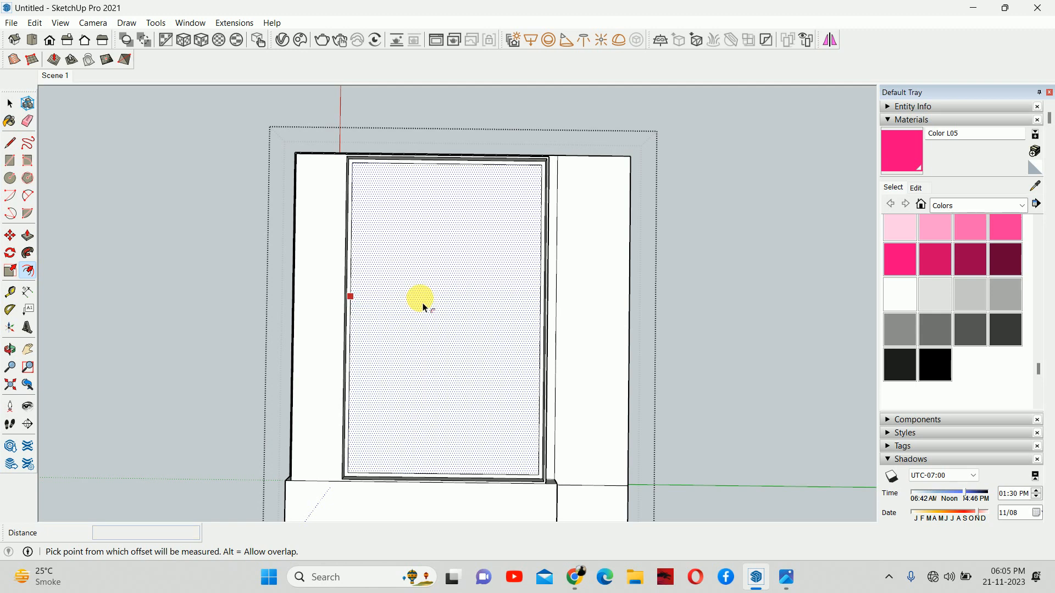
middle_click_drag(428, 297, 518, 414)
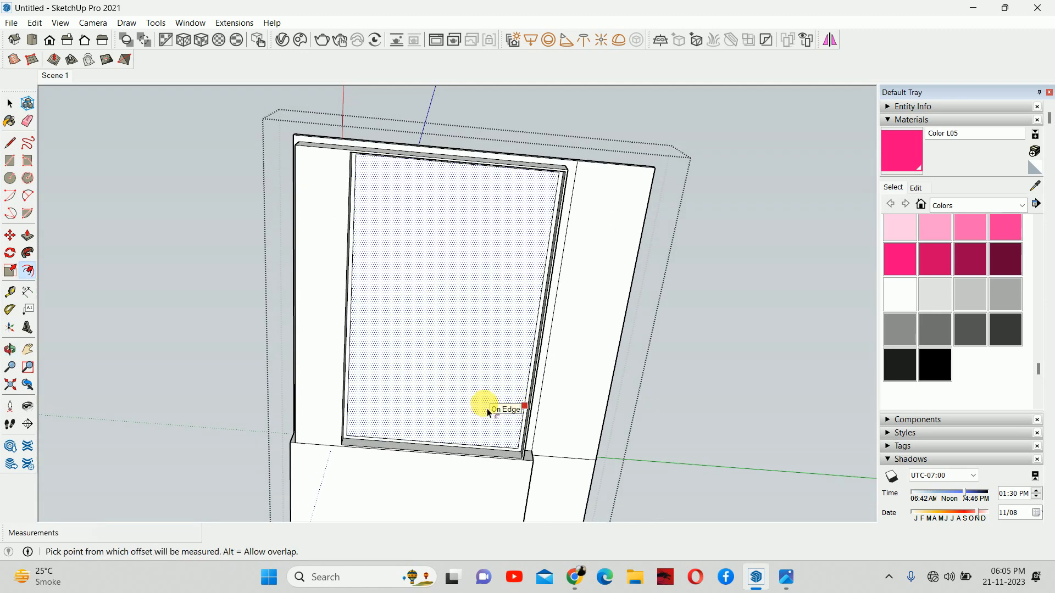
key("space")
- Pull the offset inner face of the ceiling recess down by 150 mm to form a dropped panel
scroll(511, 426, "up", 2)
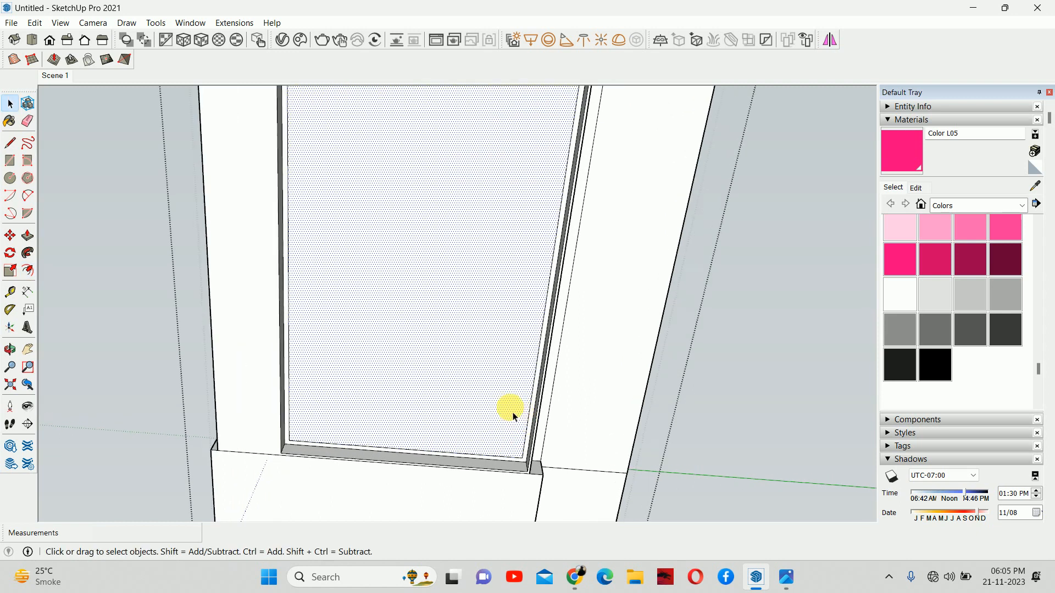
key("p")
left_click(447, 347)
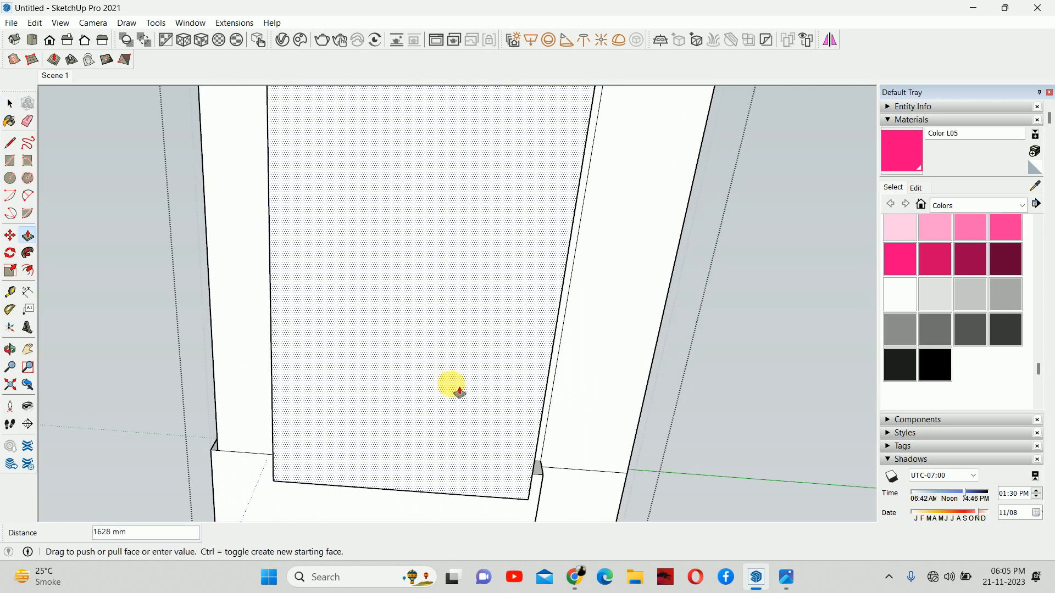
middle_click_drag(460, 391, 438, 495)
scroll(447, 348, "down", 3)
scroll(434, 329, "down", 3)
middle_click_drag(447, 348, 424, 313)
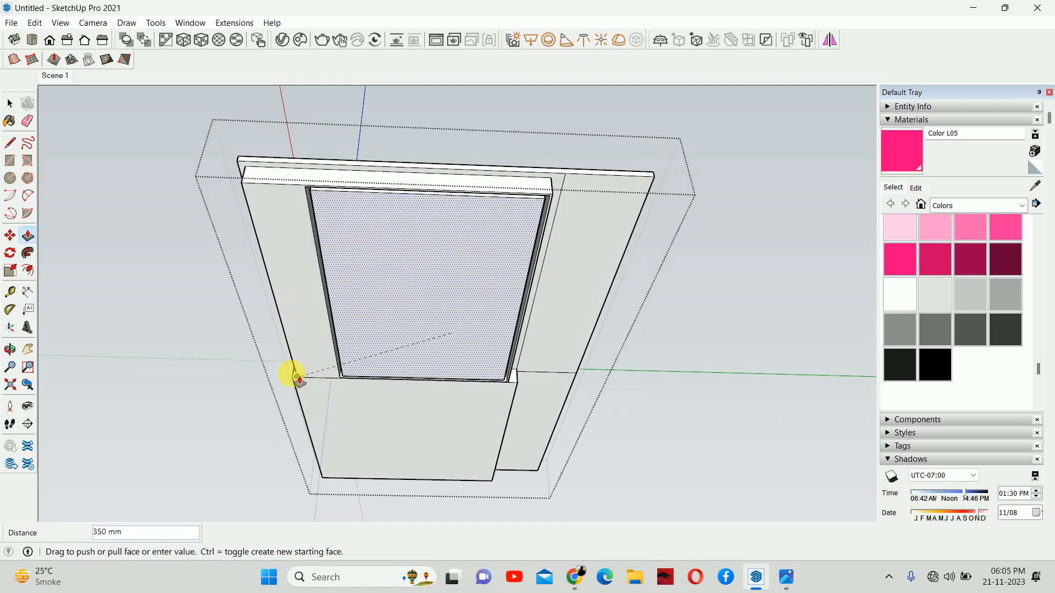
key("Return")
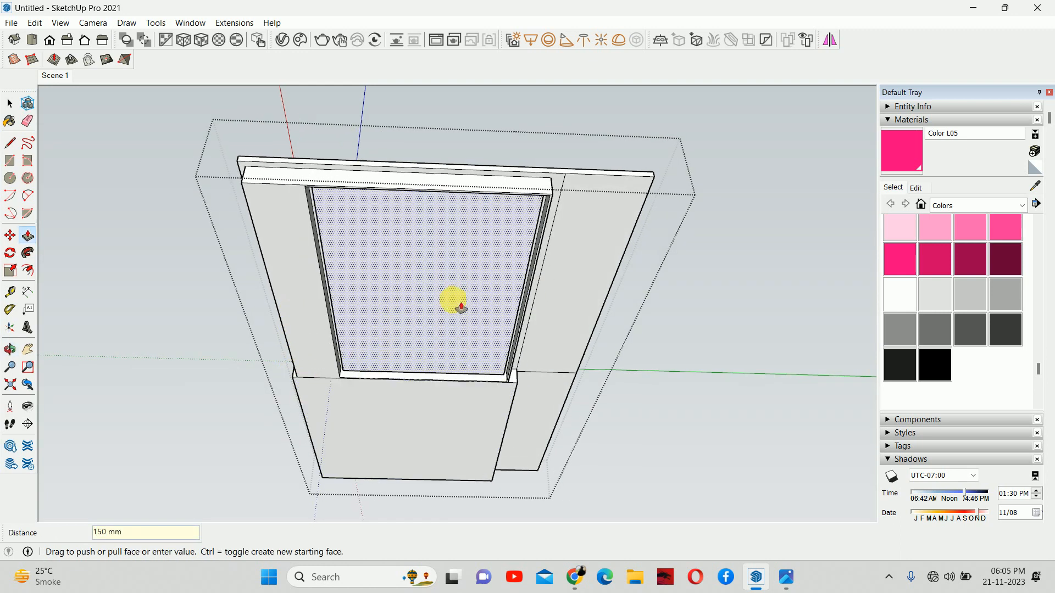
- Push the long side face of the dropped ceiling panel inward by 100 mm to widen the cove gap
scroll(460, 307, "up", 10)
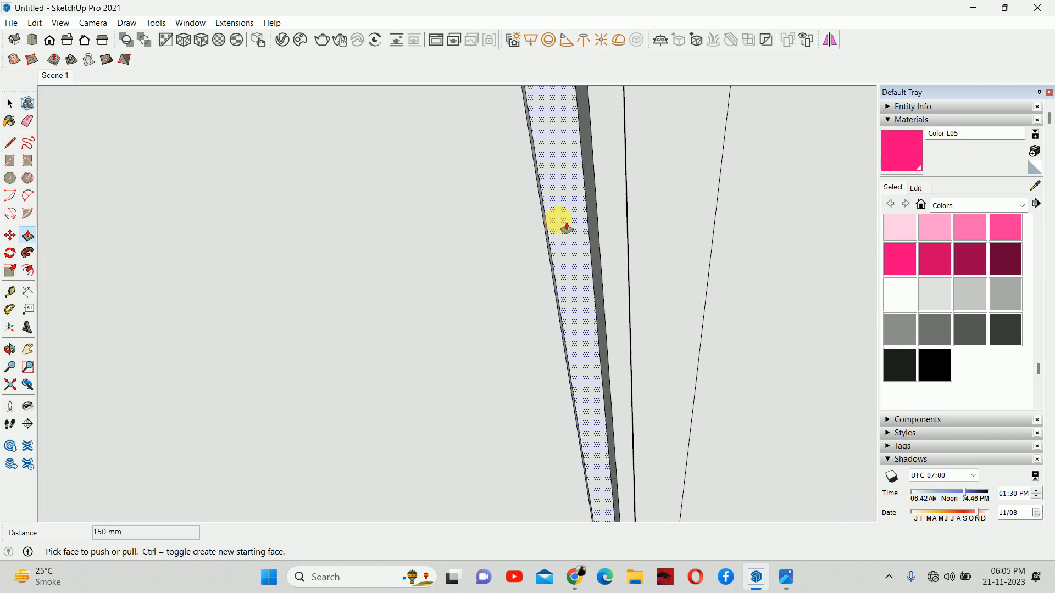
scroll(567, 227, "up", 3)
left_click(537, 275)
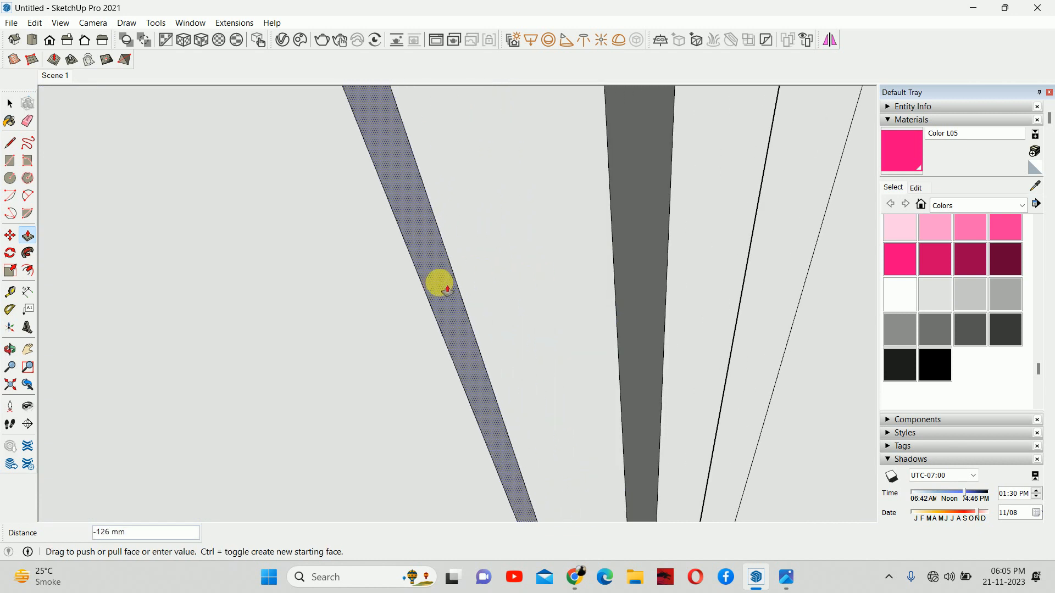
type("100")
key("Return")
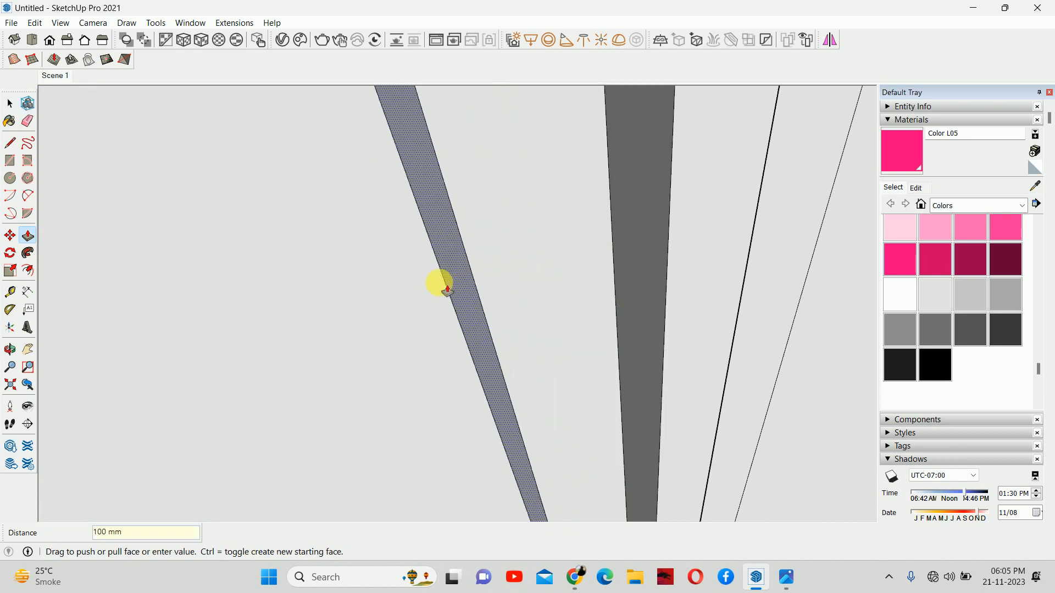
- Push the side face of the dropped ceiling panel by a further 50 mm
scroll(632, 308, "up", 3)
scroll(605, 385, "down", 3)
middle_click_drag(598, 424, 569, 473)
scroll(538, 386, "up", 2)
left_click(525, 372)
type("50")
key("Return")
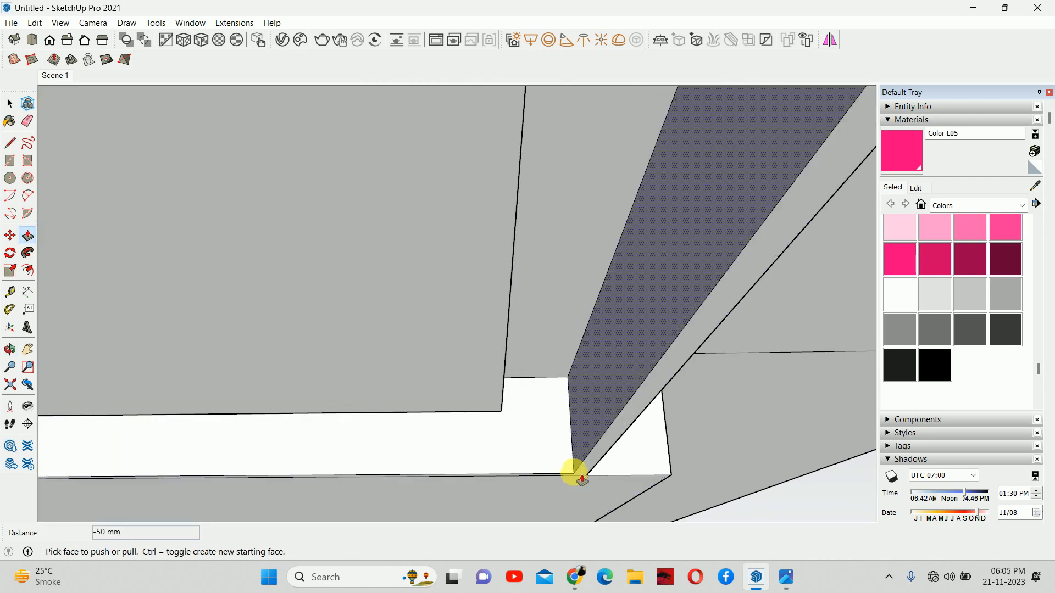
middle_click_drag(550, 446, 585, 474)
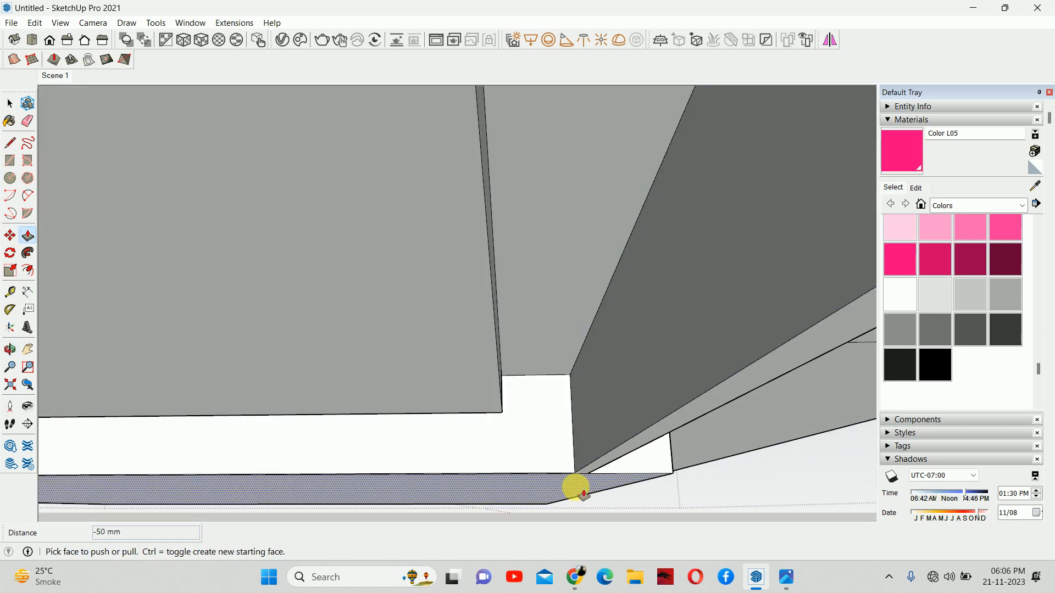
scroll(529, 402, "down", 5)
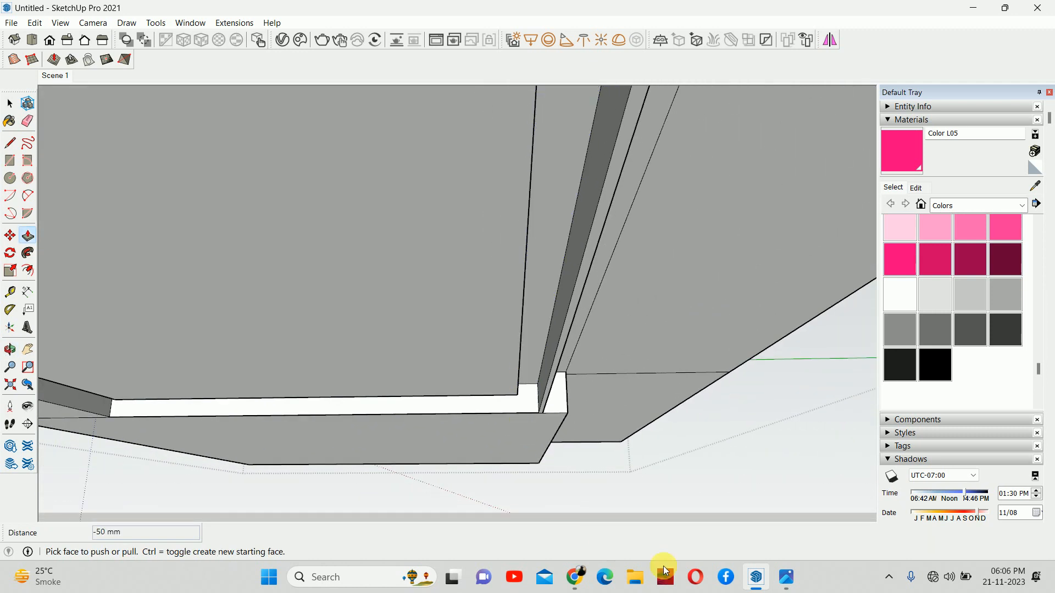
- Switch to the reference image download (2).jpeg, examine its recess edges and cove lighting gaps in both room views, and return to SketchUp
left_click(786, 577)
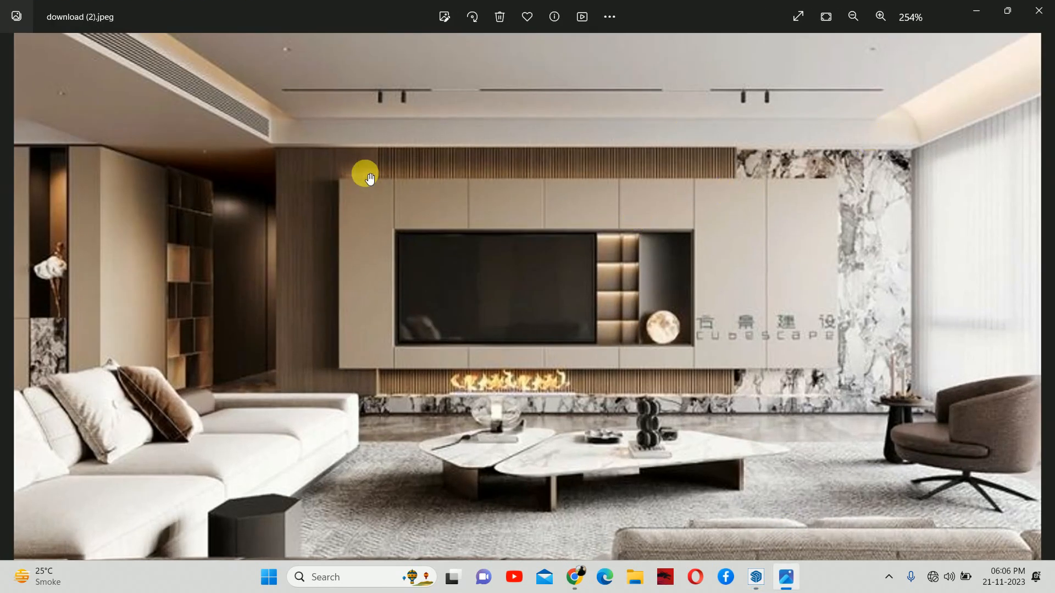
scroll(331, 110, "up", 3)
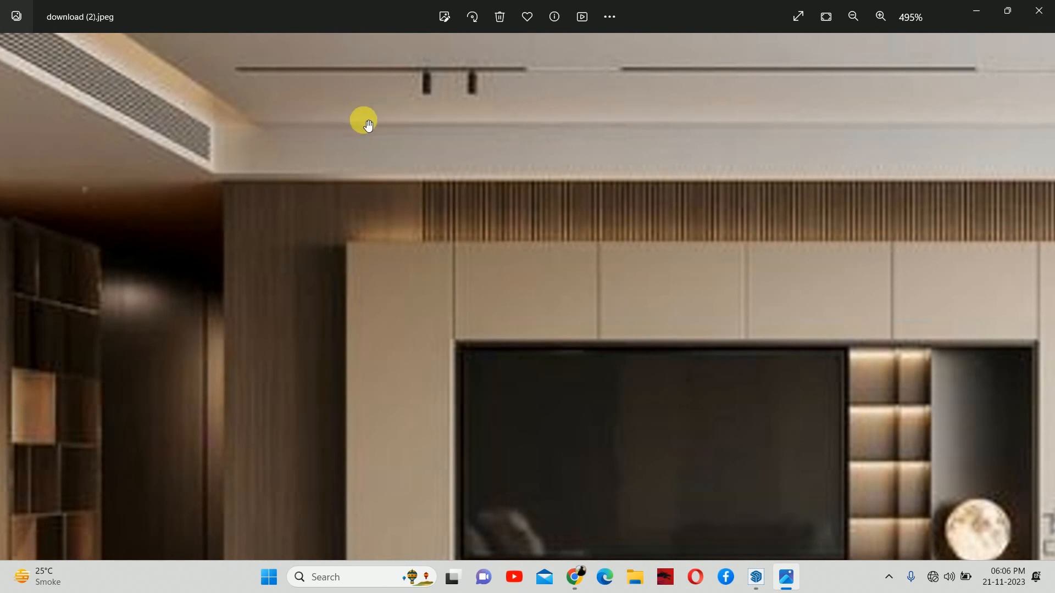
scroll(438, 313, "down", 5)
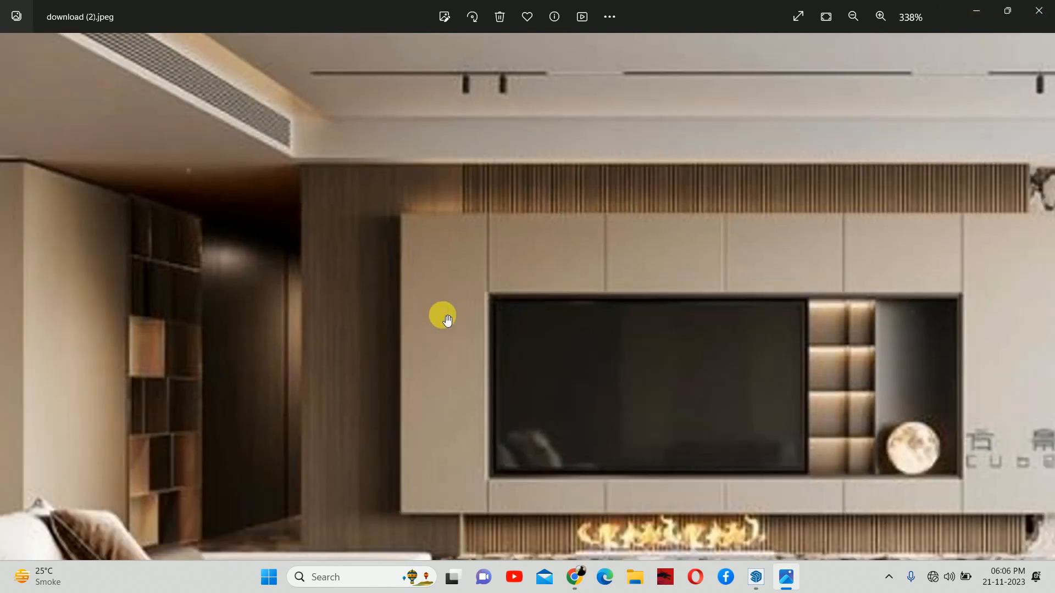
scroll(392, 324, "up", 3)
scroll(392, 324, "up", 2)
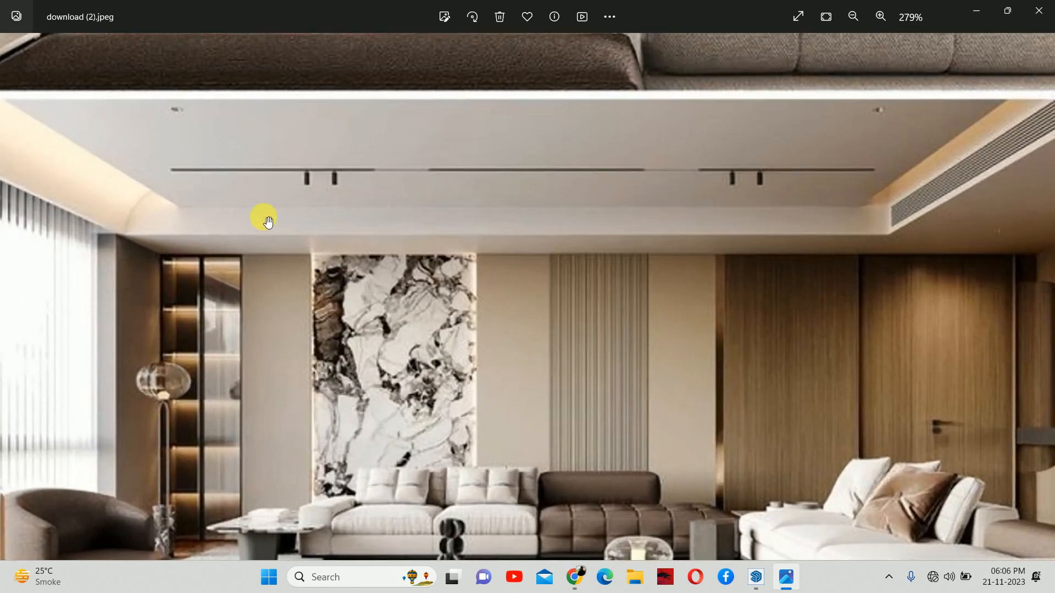
left_click(976, 10)
scroll(499, 388, "down", 5)
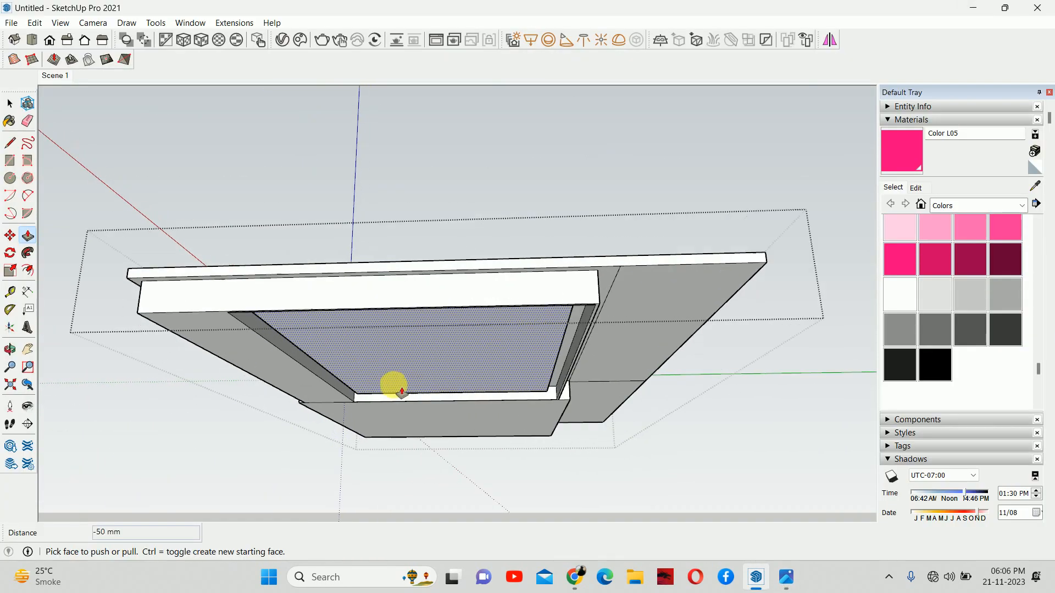
- Push/pull the recessed ceiling panel by 100 mm
middle_click_drag(396, 384, 337, 302)
scroll(644, 358, "up", 5)
middle_click_drag(644, 358, 569, 325)
scroll(570, 325, "up", 5)
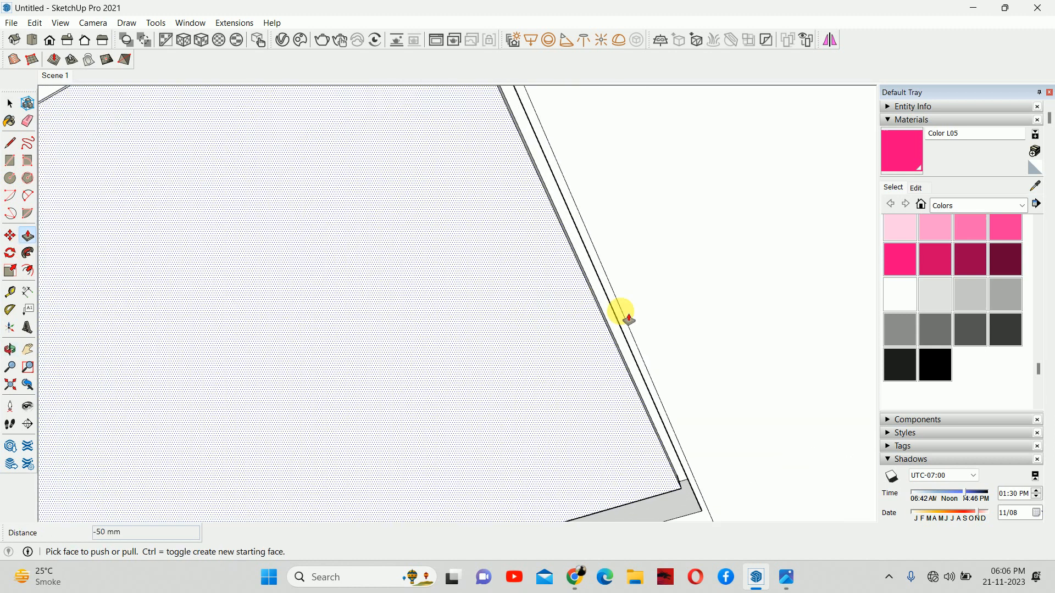
left_click_drag(612, 352, 730, 324)
- Check the ceiling recess in the reference image download (2).jpeg
mouse_move(786, 576)
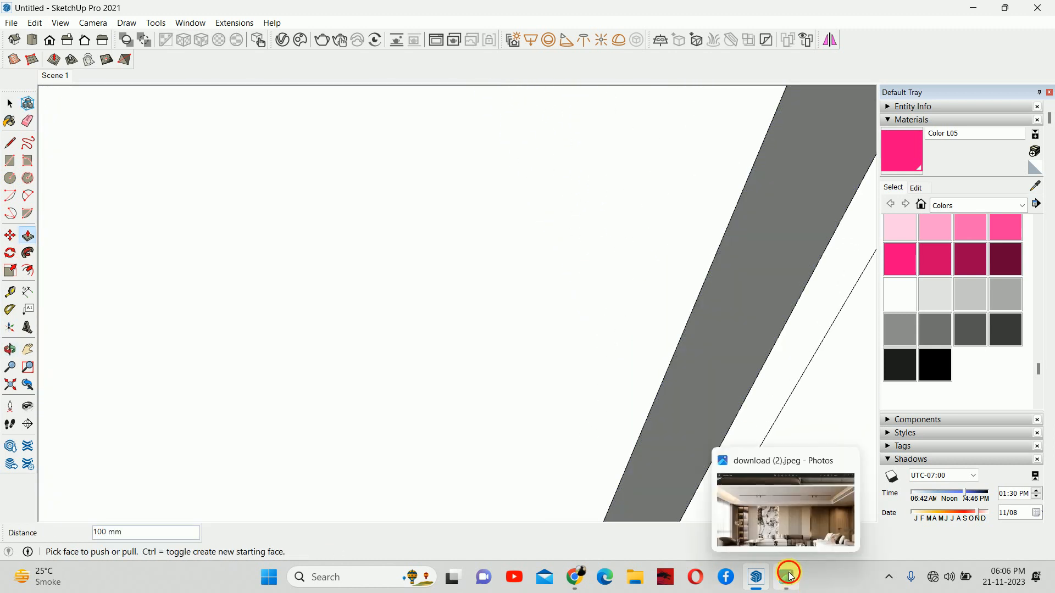
left_click(785, 553)
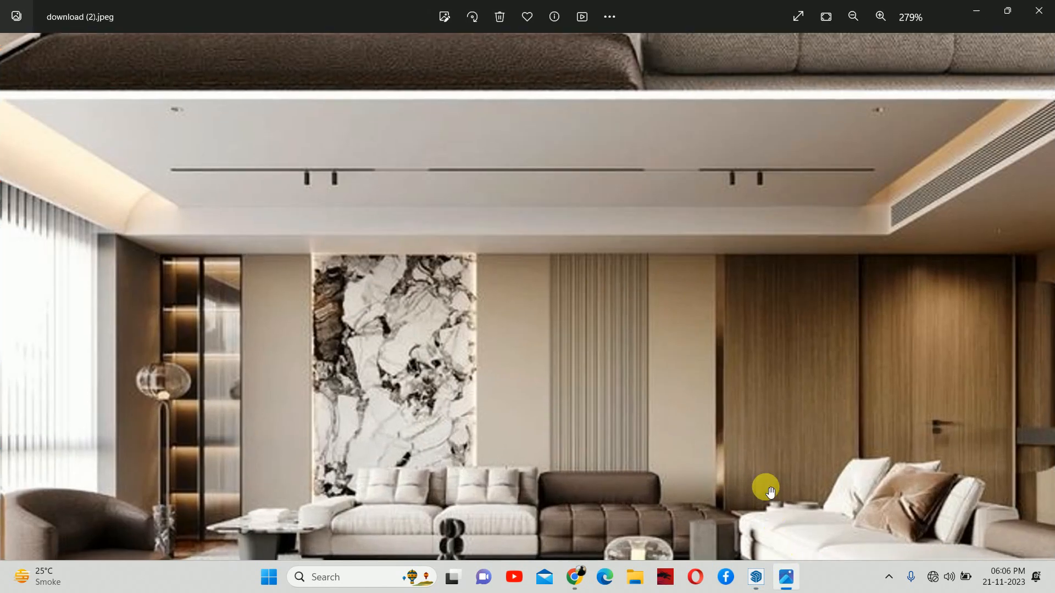
left_click(970, 11)
- Try to offset the outline of the recessed ceiling panel inward
mouse_move(753, 118)
middle_mouse_down()
mouse_move(683, 271)
mouse_move(614, 346)
middle_mouse_up()
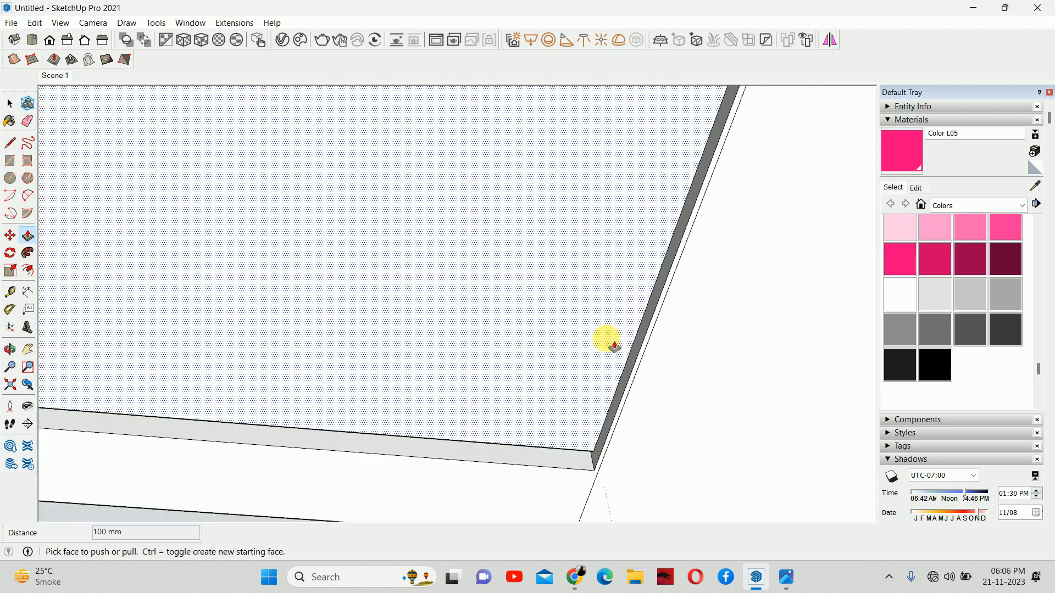
scroll(614, 346, "down", 2)
scroll(550, 294, "down", 3)
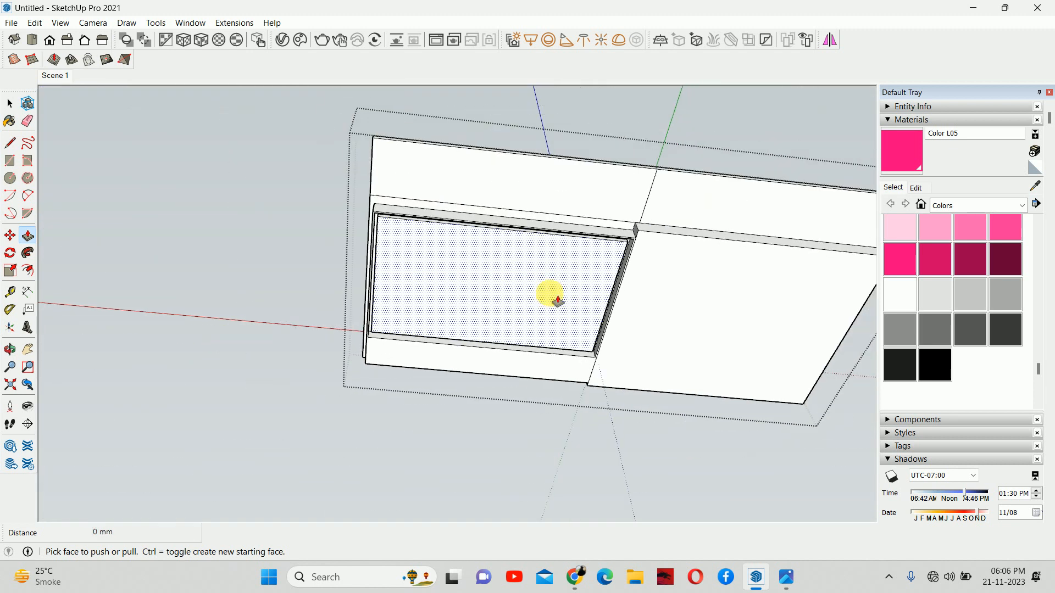
middle_click_drag(550, 294, 564, 232)
scroll(555, 236, "up", 4)
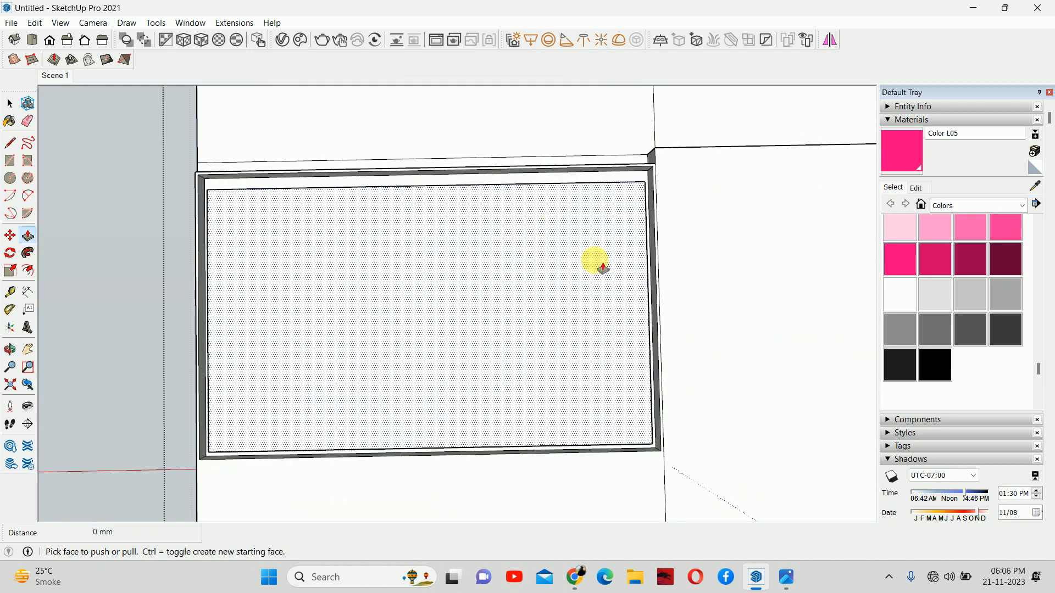
middle_click_drag(599, 264, 502, 431)
middle_click_drag(454, 321, 384, 311)
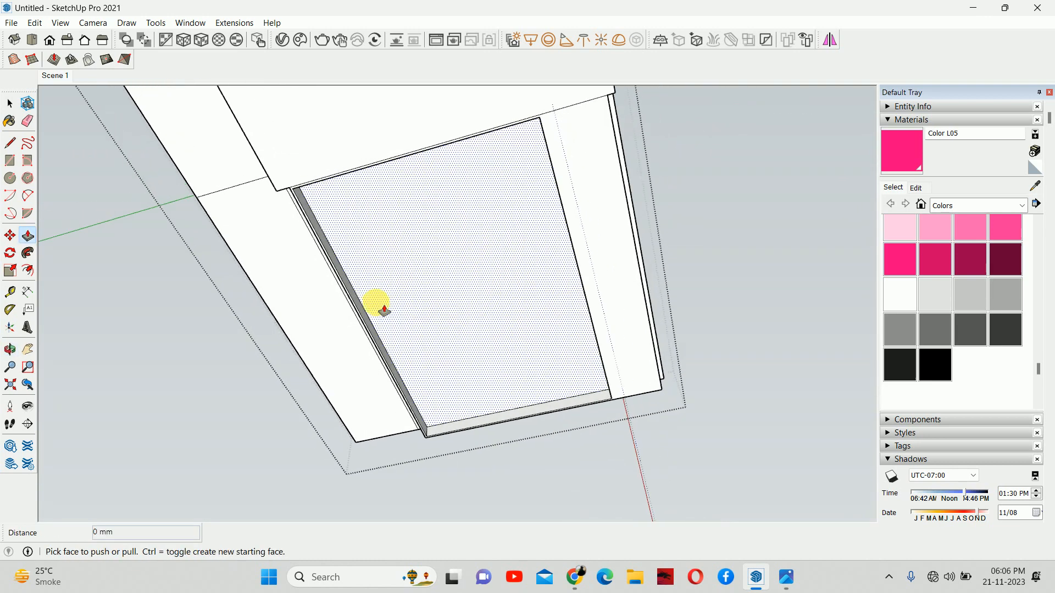
key("f")
left_click(378, 333)
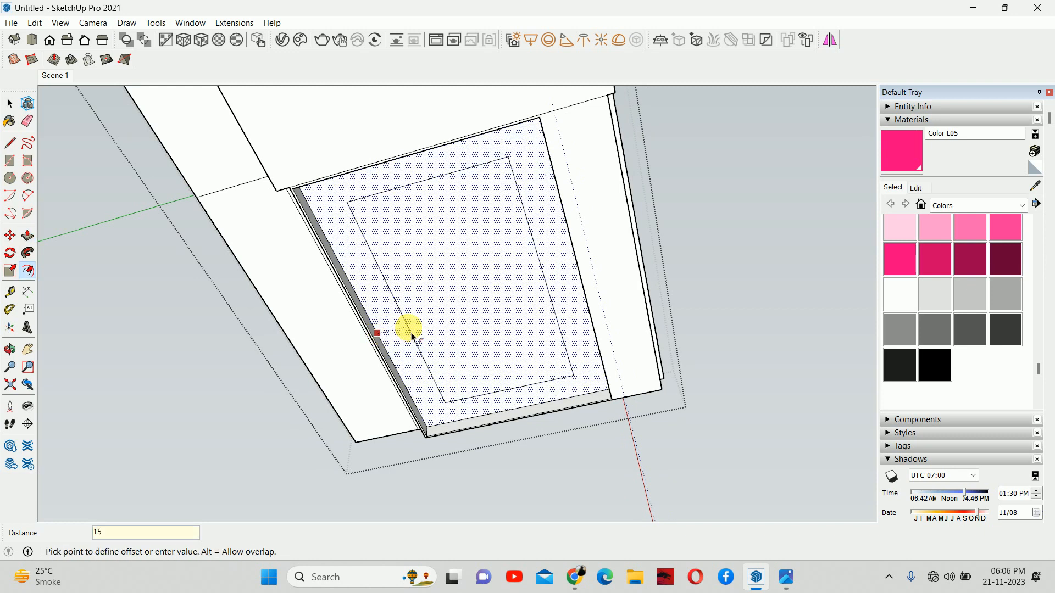
key("Return")
middle_click_drag(423, 334, 468, 324)
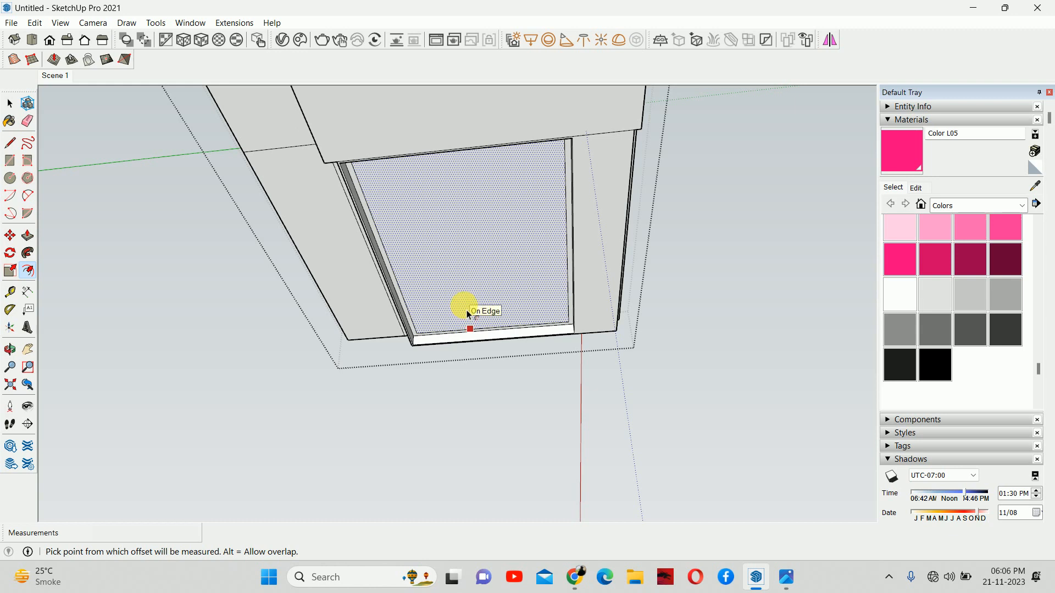
- Offset the outline of the recessed ceiling panel 300 mm inward
left_click(423, 292)
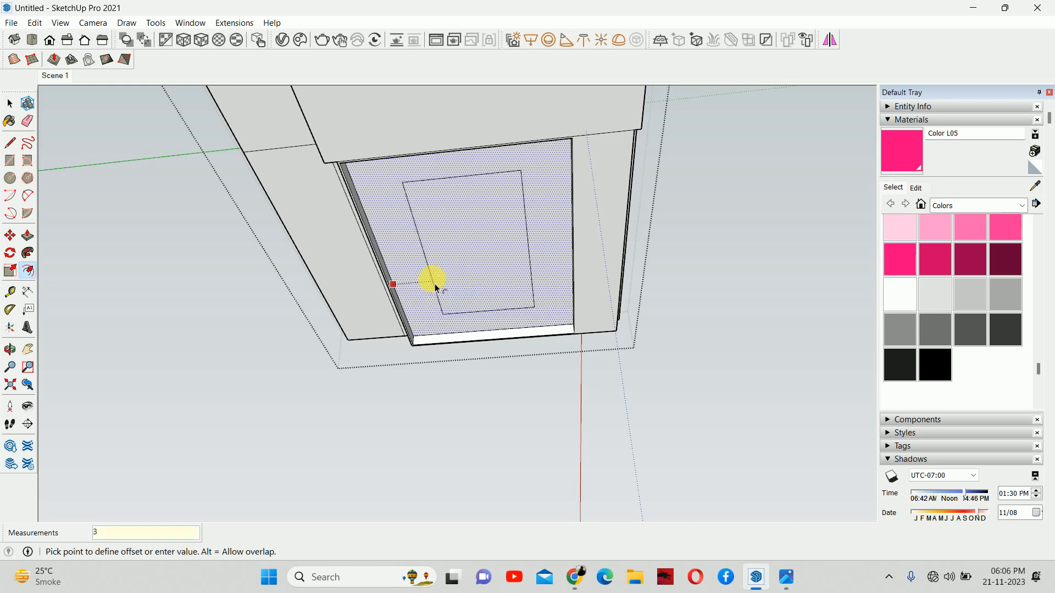
type("300")
key("Return")
- Pull the inner face of the recessed panel down by 150 mm
middle_click_drag(434, 288, 455, 204)
key("p")
left_click(437, 212)
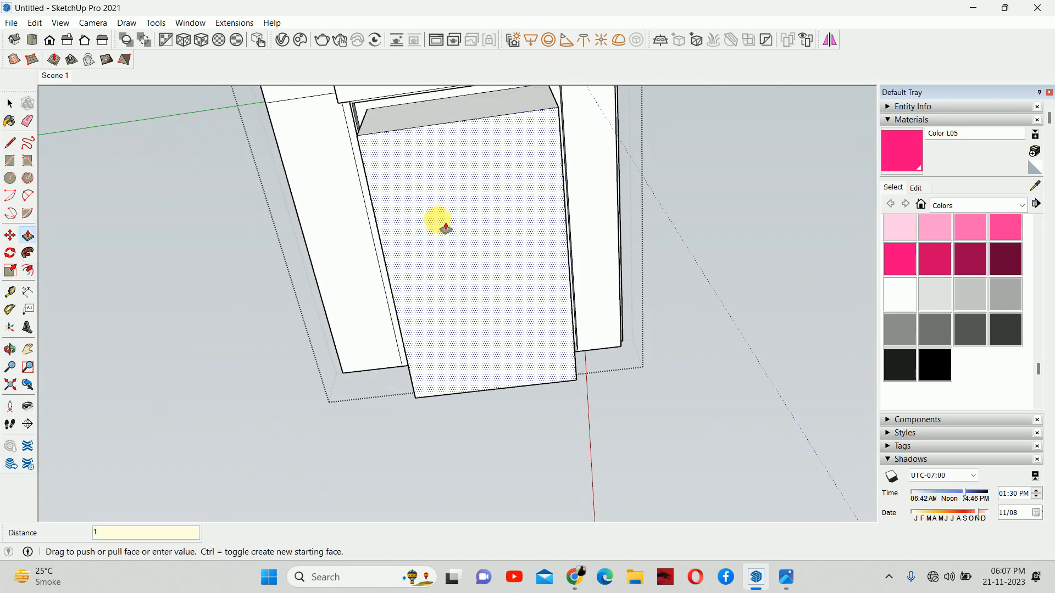
type("150")
key("Return")
middle_click_drag(437, 218, 467, 335)
- Restore the Scene 1 view and study the ceiling cove in both living-room pictures of the reference image download (2).jpeg
left_click(59, 78)
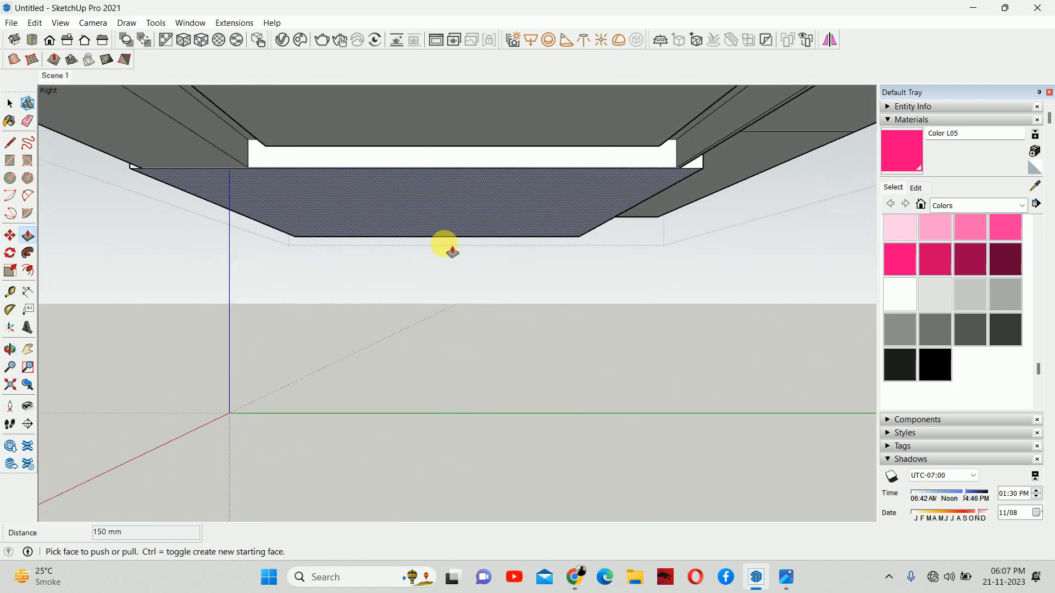
left_click(786, 577)
scroll(491, 243, "down", 5)
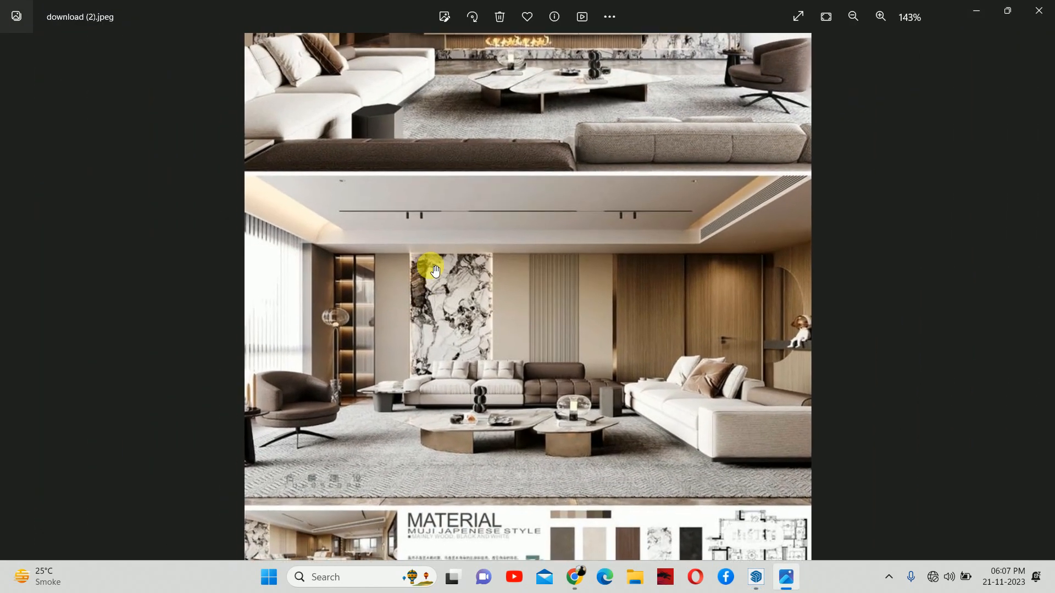
left_click_drag(435, 283, 435, 499)
scroll(434, 499, "down", 1)
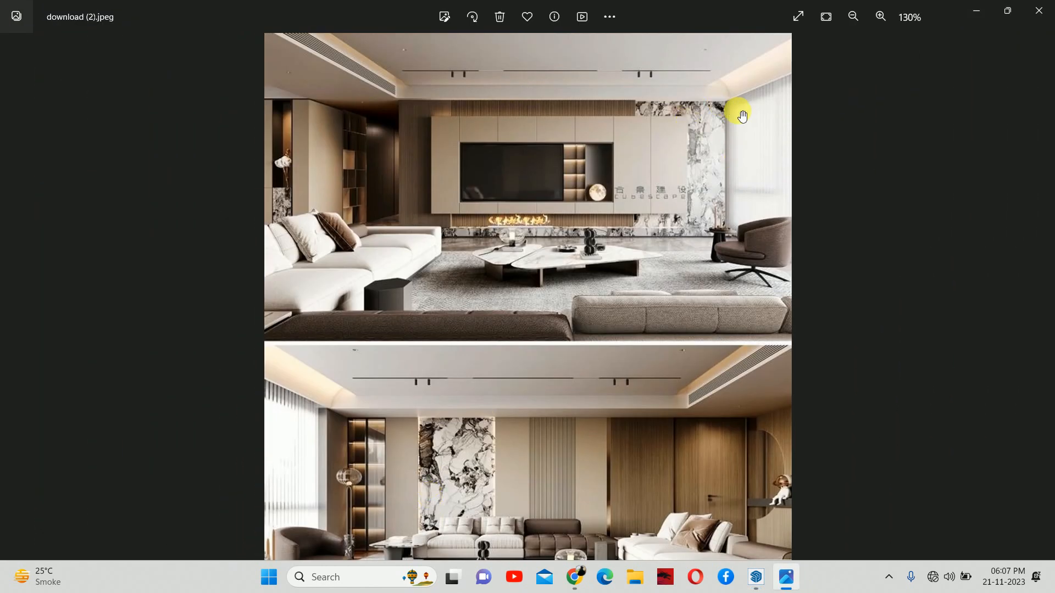
left_click(977, 11)
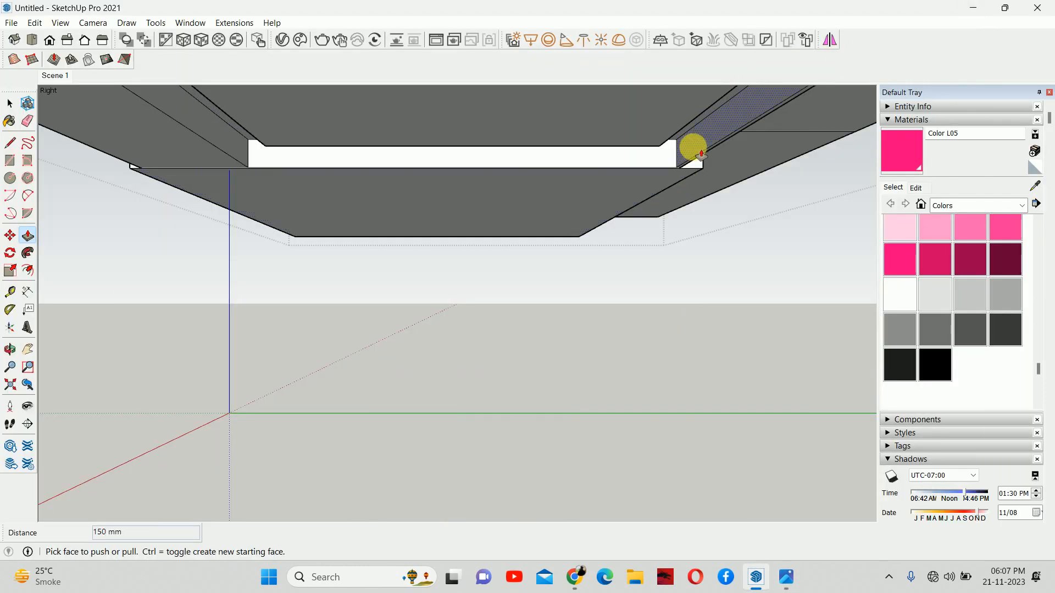
- Measure the gap between the recess side wall and the dropped inner panel
scroll(701, 154, "up", 6)
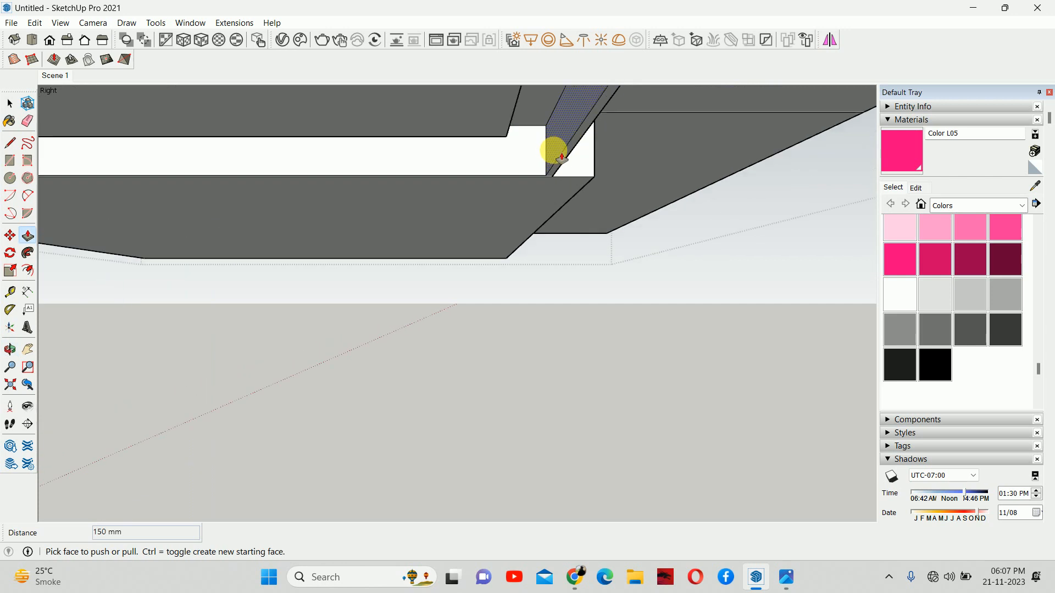
scroll(527, 134, "up", 1)
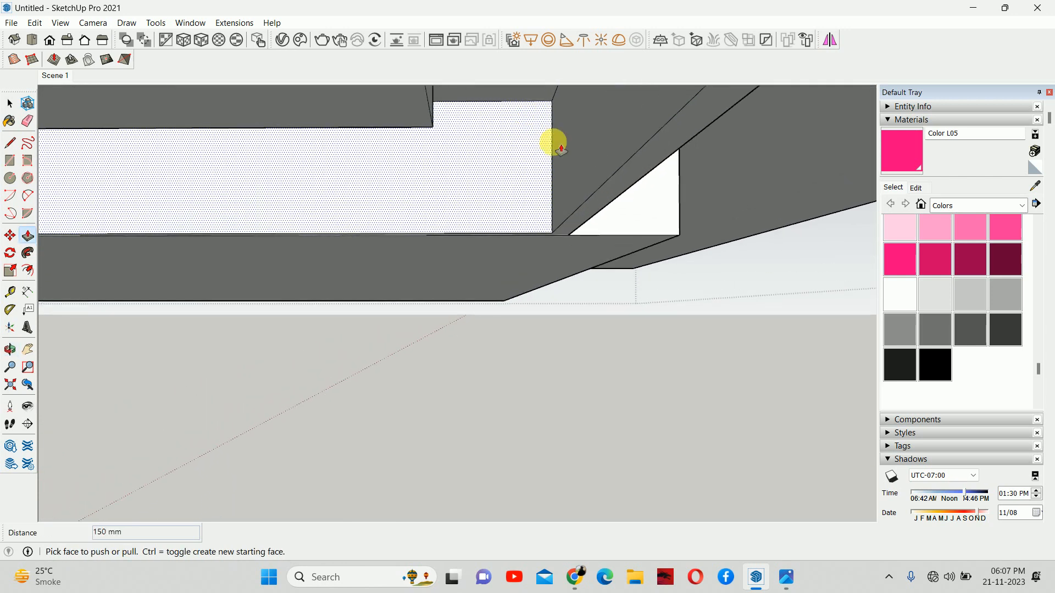
key("t")
middle_click_drag(548, 106, 534, 174)
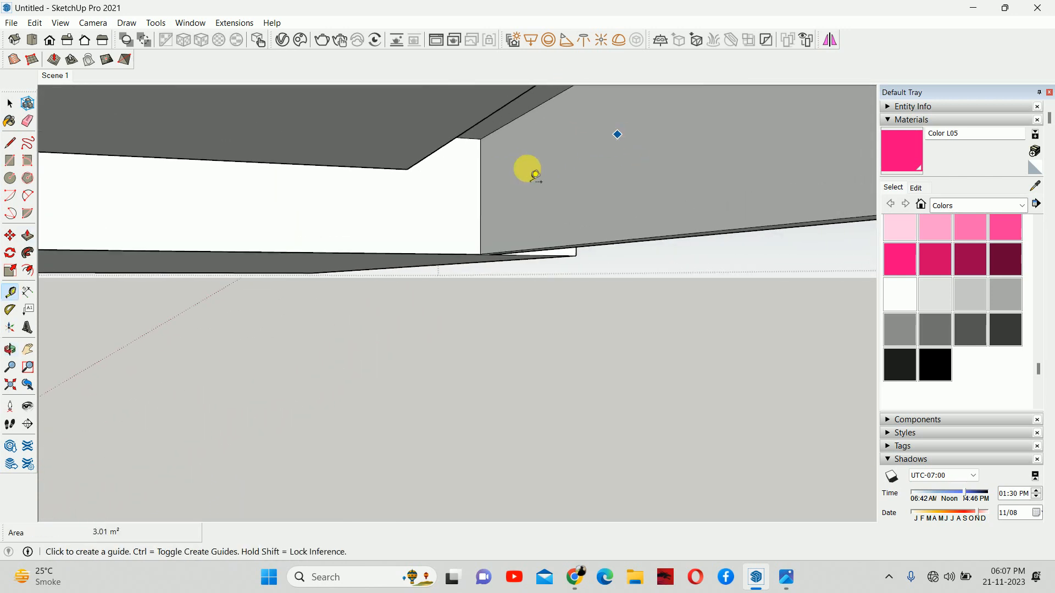
left_click(537, 113)
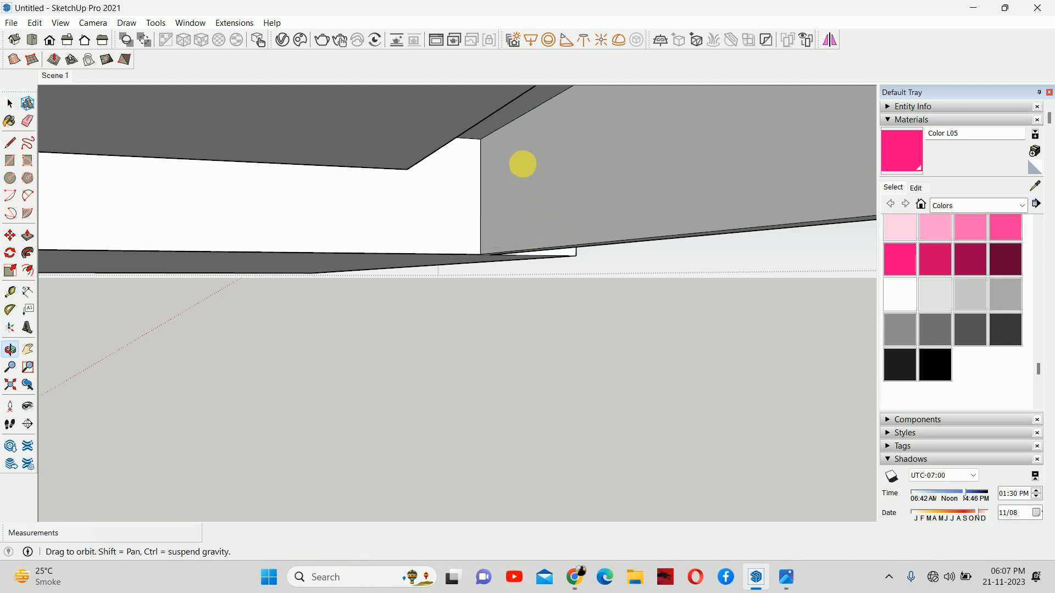
middle_click_drag(520, 163, 431, 145)
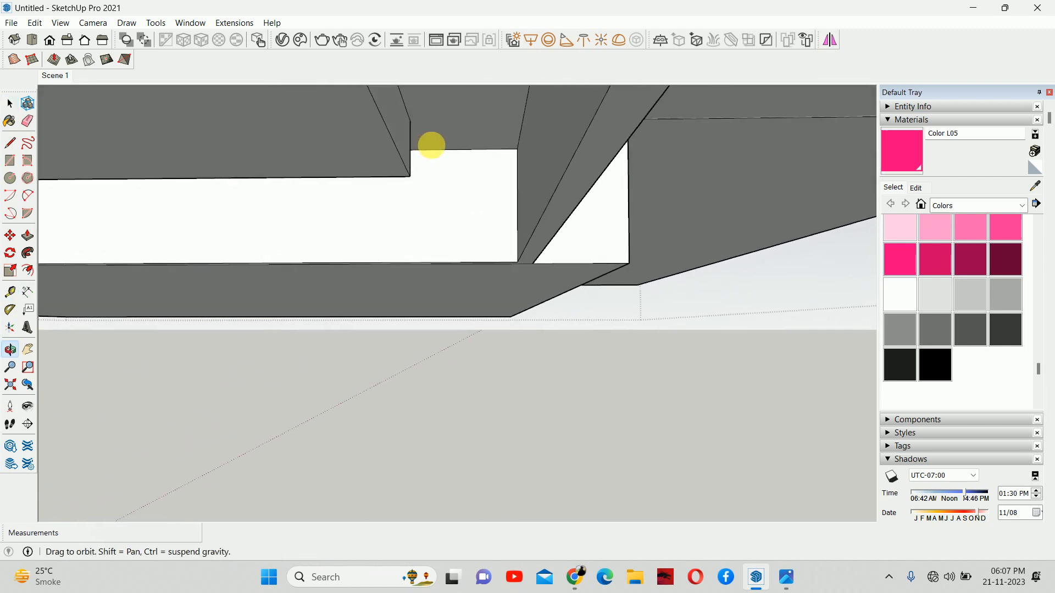
left_click(525, 114)
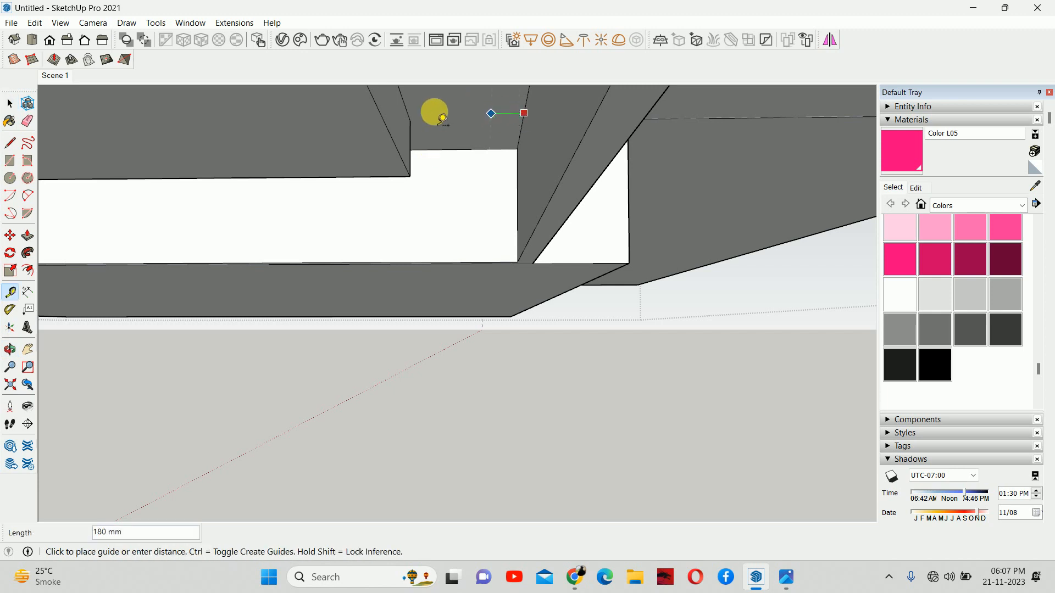
key("space")
- Push the side face of the dropped inner panel 50 mm to widen the gap to the recess wall
key("p")
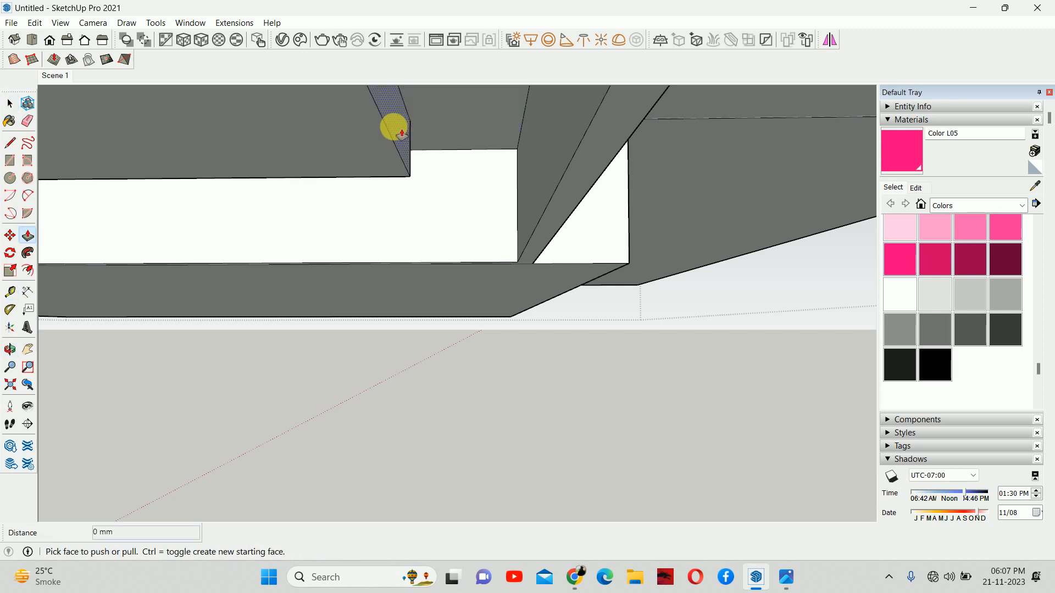
left_click(394, 125)
type("50")
key("Return")
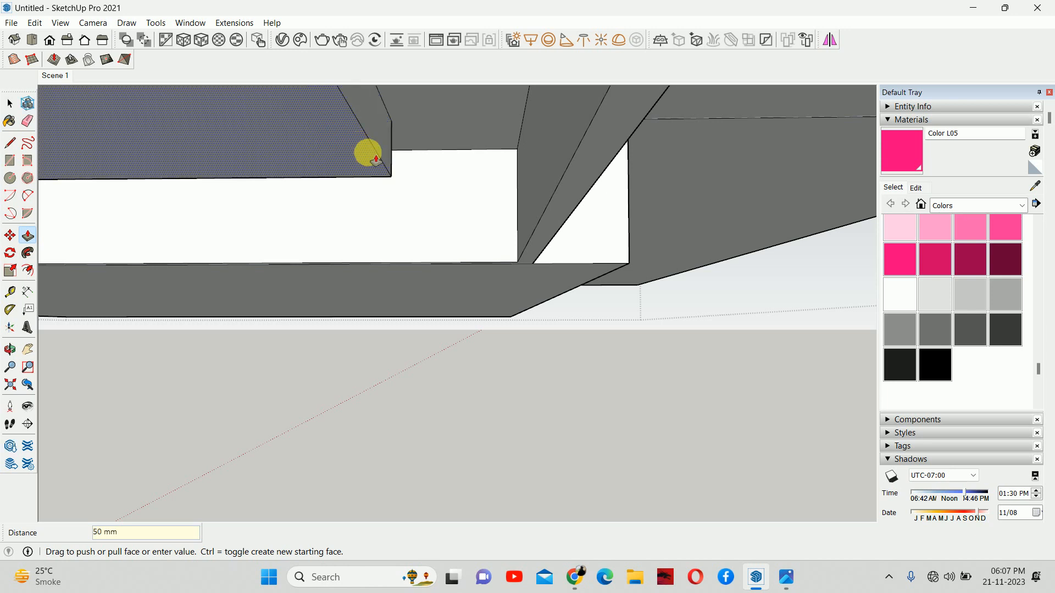
- Place a vertical guide on the recess end wall about 349 mm from its corner edge
middle_click_drag(370, 151, 502, 70)
key("t")
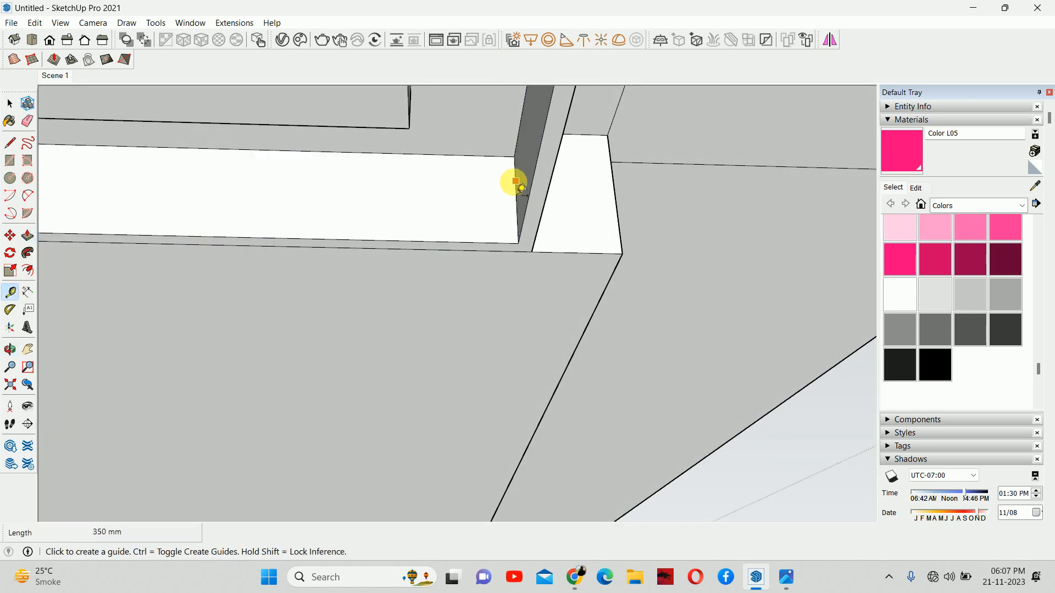
left_click(516, 181)
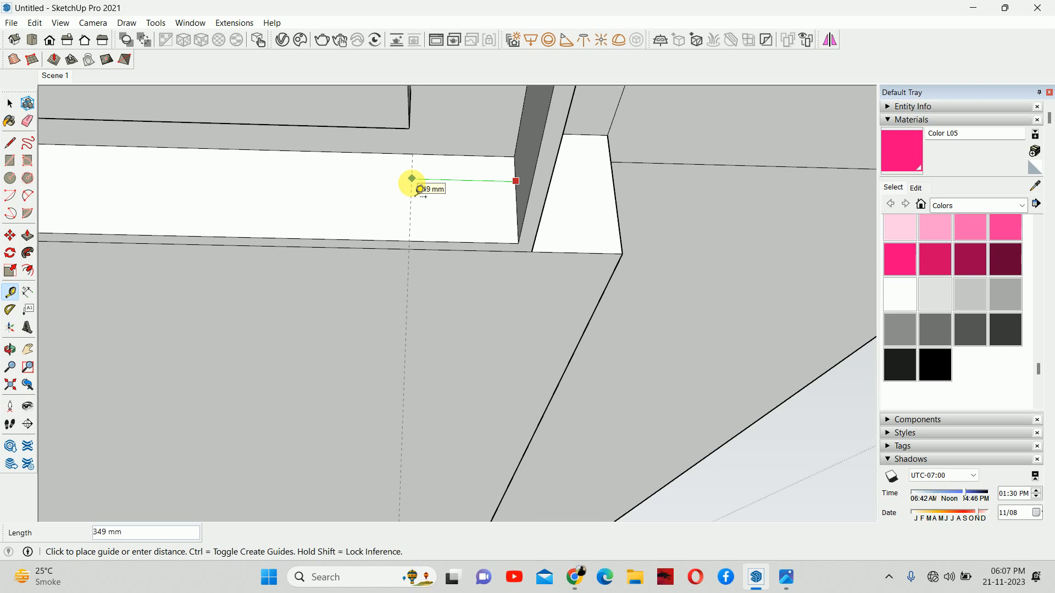
left_click(416, 186)
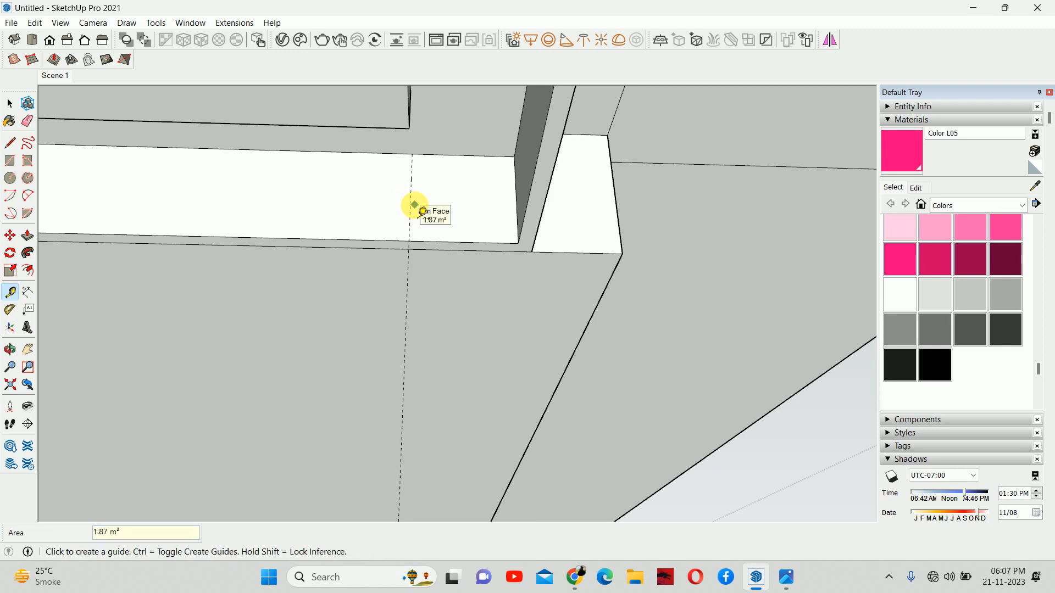
- Draw a two-point arc with a bulge of about 79 mm from the guide's upper end to the lower corner of the recess end wall
key("a")
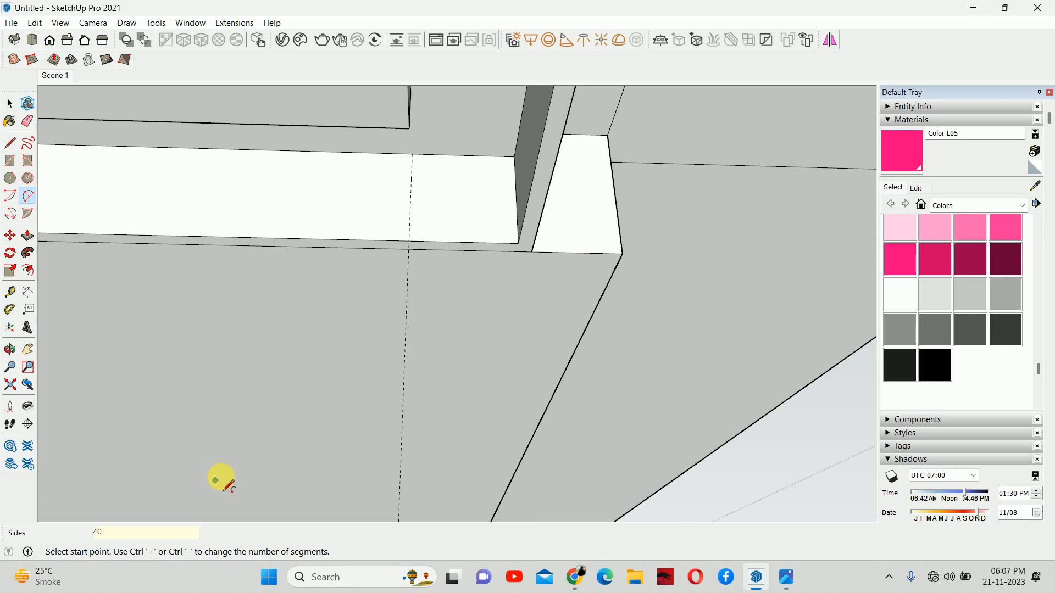
left_click(412, 154)
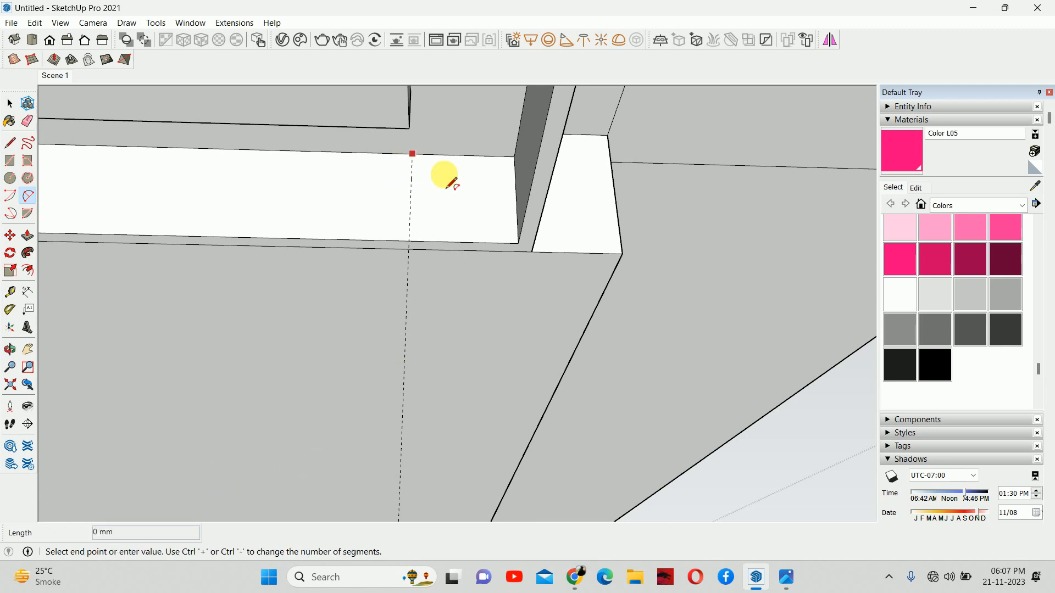
left_click(518, 244)
left_click(493, 196)
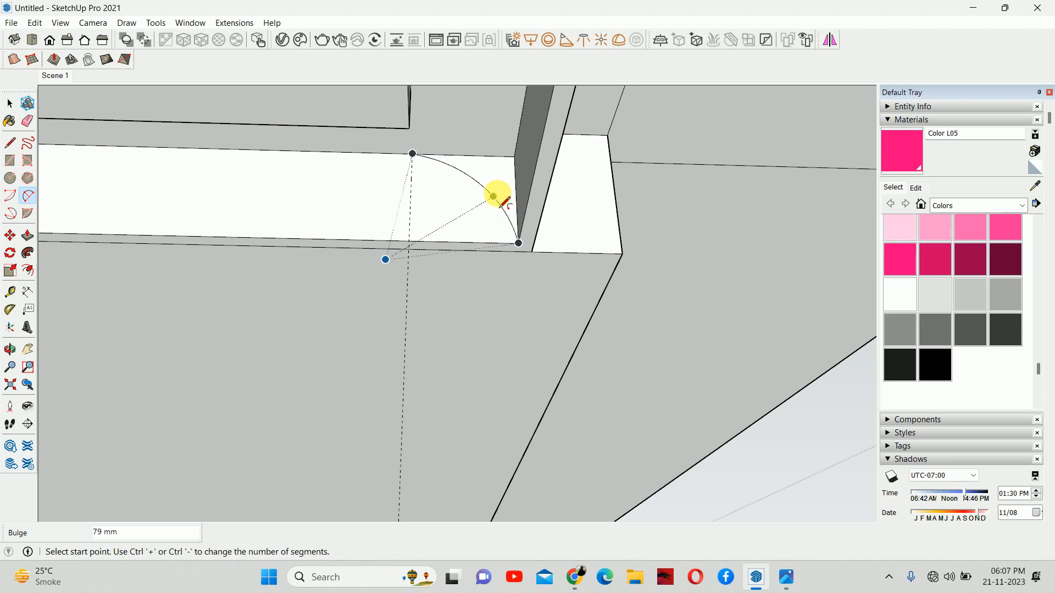
- Extrude the corner profile above the arc 8600 mm along the full length of the recess as a curved cove
key("p")
left_click(497, 177)
middle_click_drag(499, 91, 390, 300)
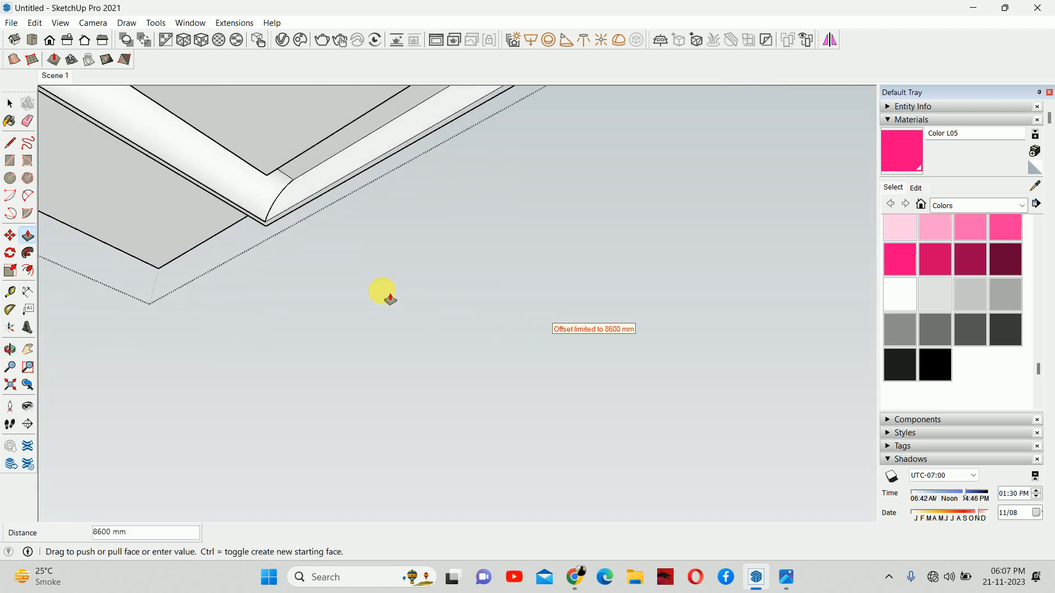
left_click(306, 204)
middle_click_drag(306, 204, 324, 261)
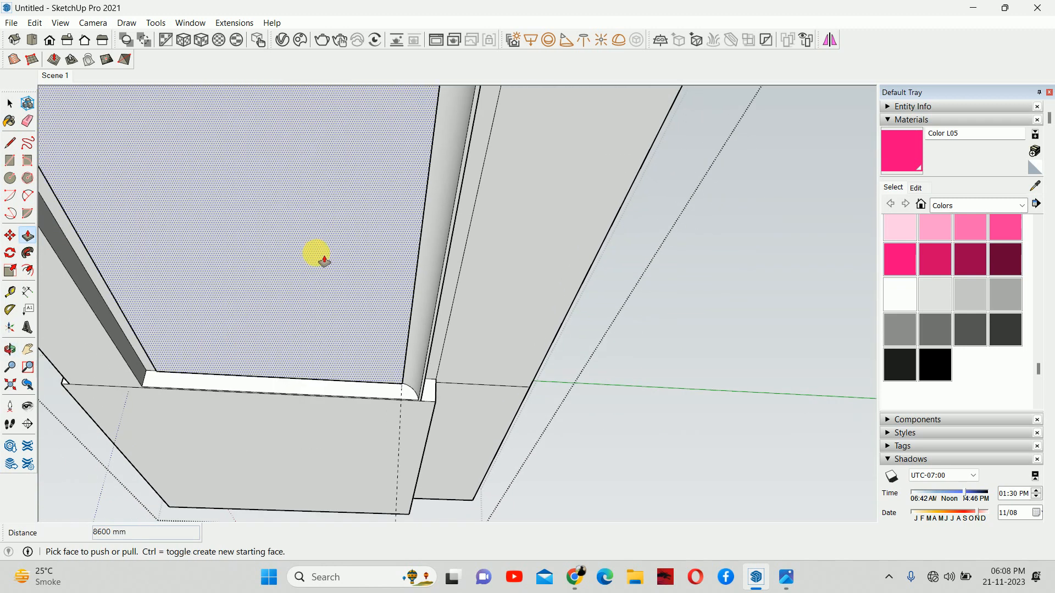
- Offset the outline of the dropped inner panel 50 mm outward
scroll(324, 266, "down", 6)
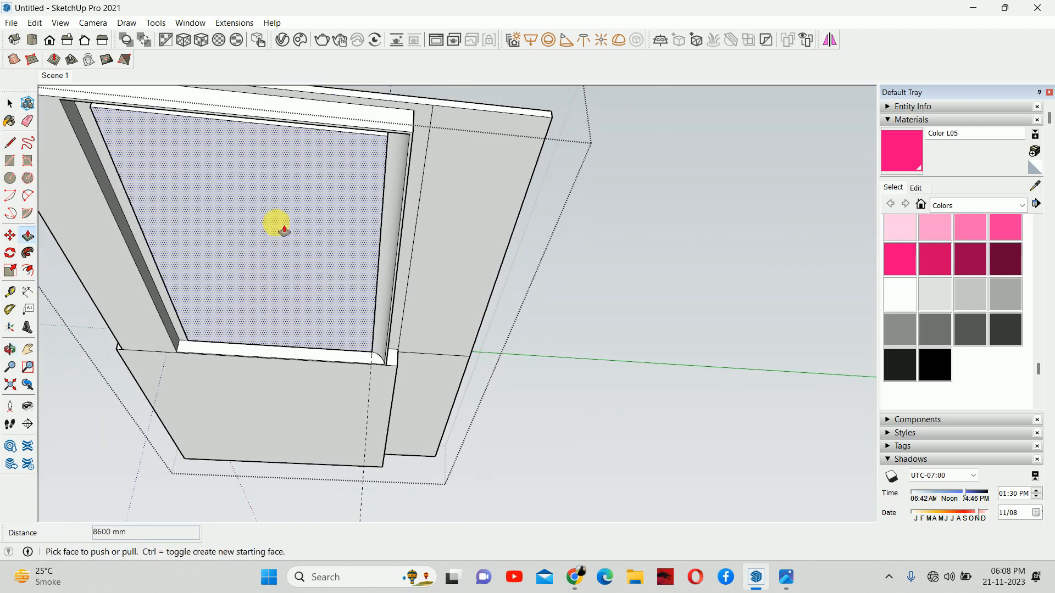
scroll(267, 261, "up", 5)
key("f")
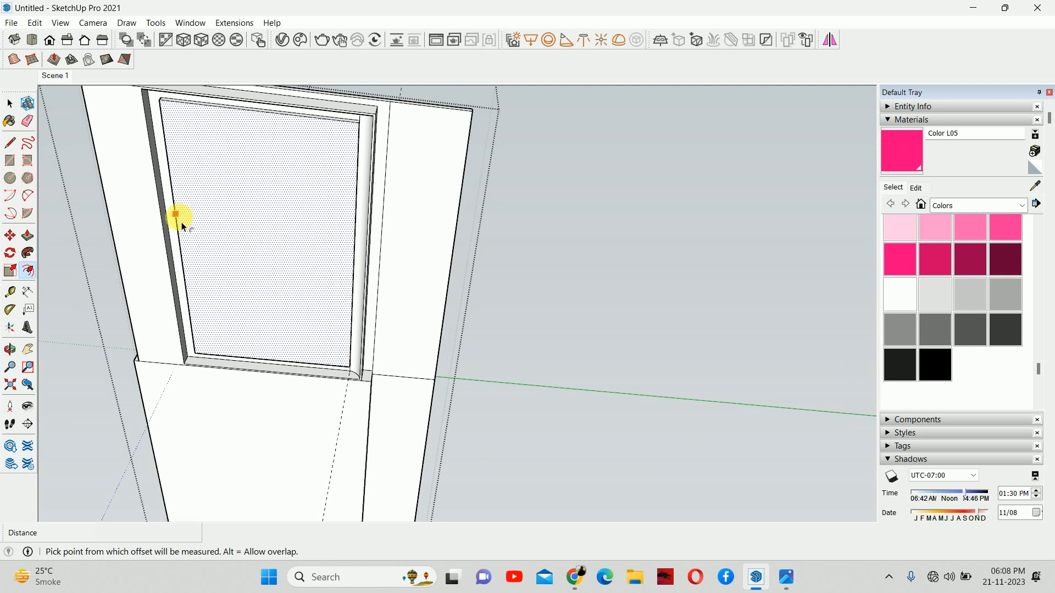
left_click(183, 227)
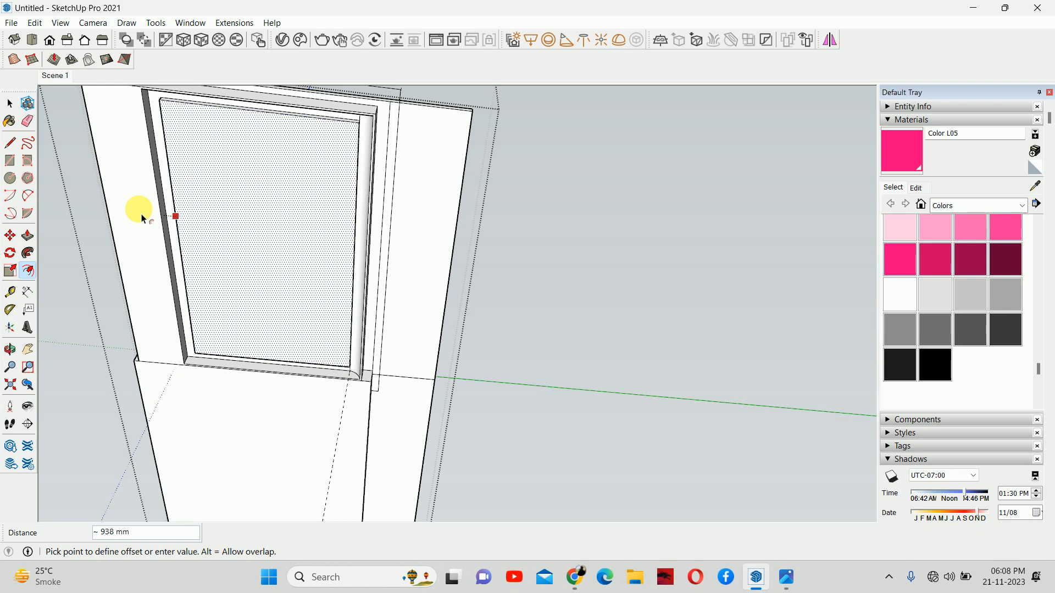
type("50")
key("Return")
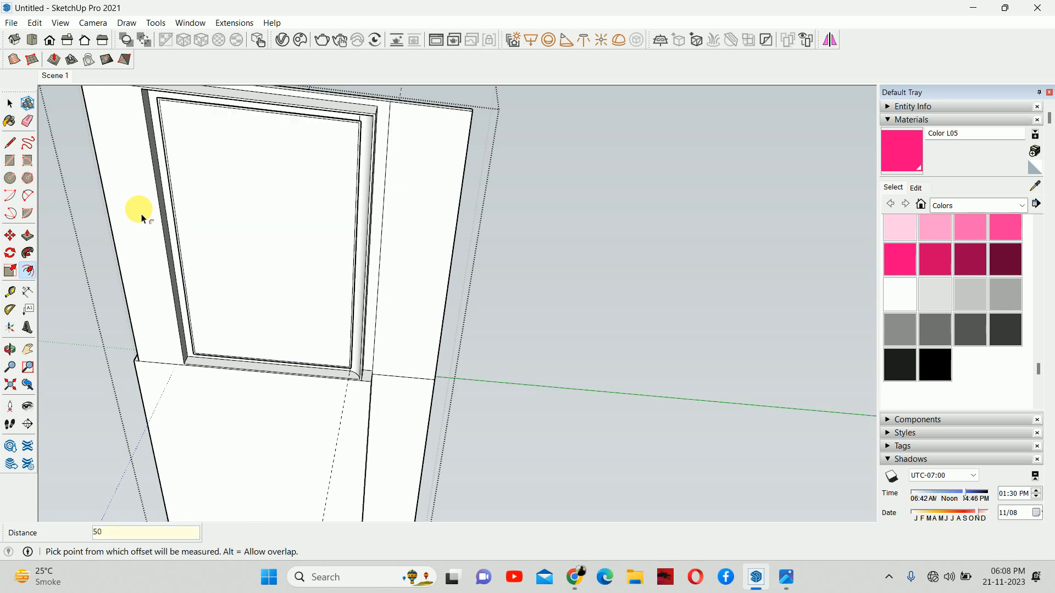
- Push/Pull the offset border strip around the dropped inner ceiling panel by 50 mm
scroll(175, 129, "up", 5)
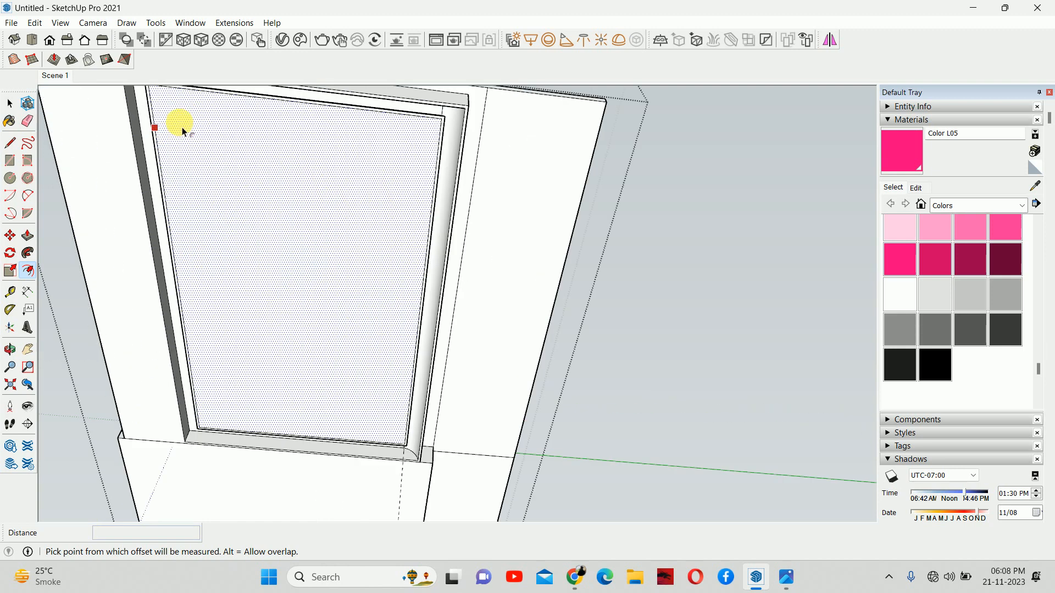
key("p")
scroll(168, 140, "up", 2)
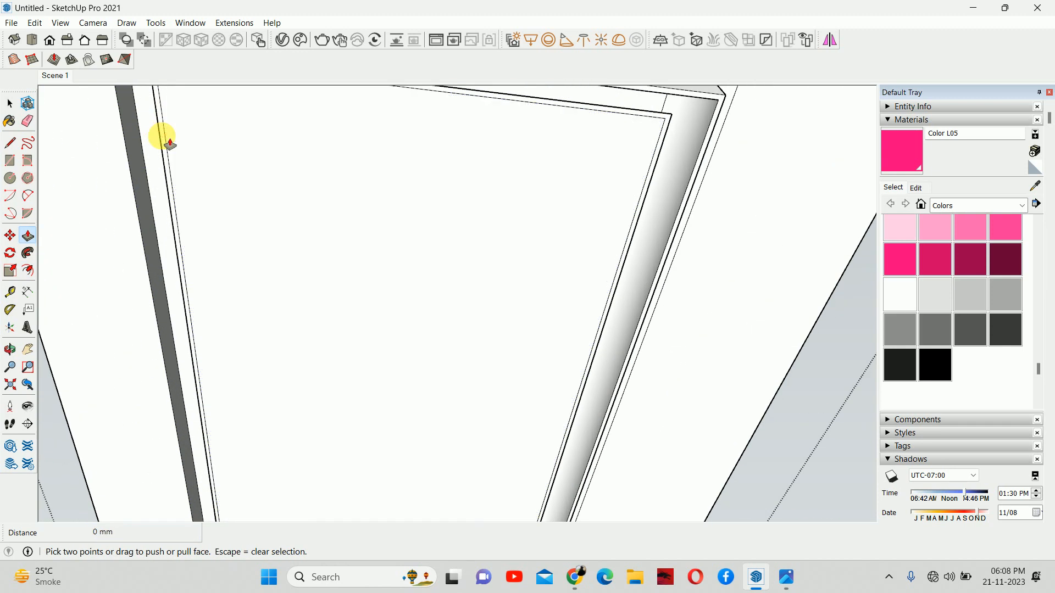
left_click_drag(172, 144, 165, 158)
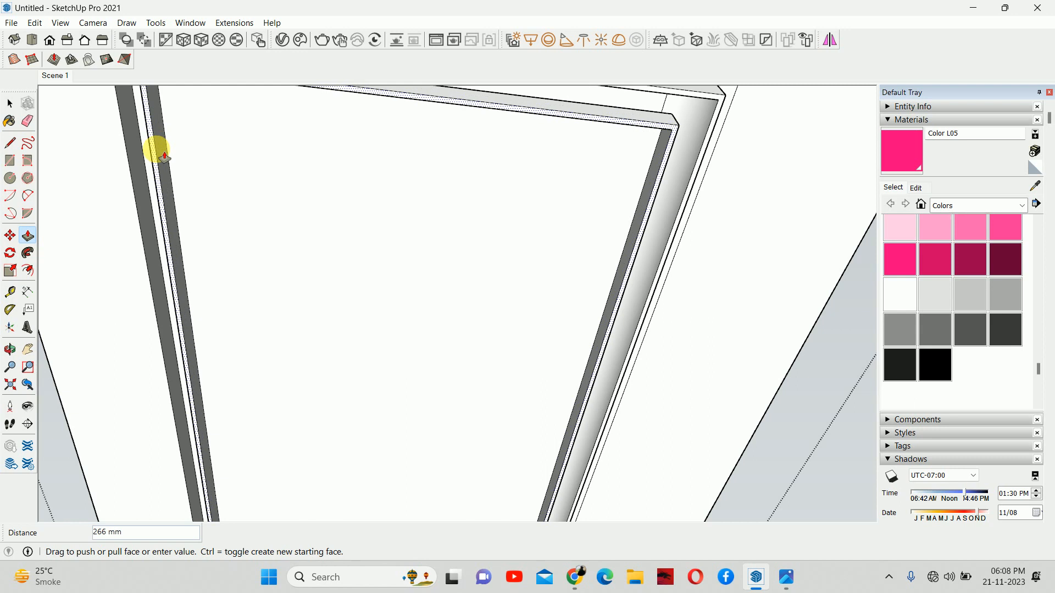
key("Return")
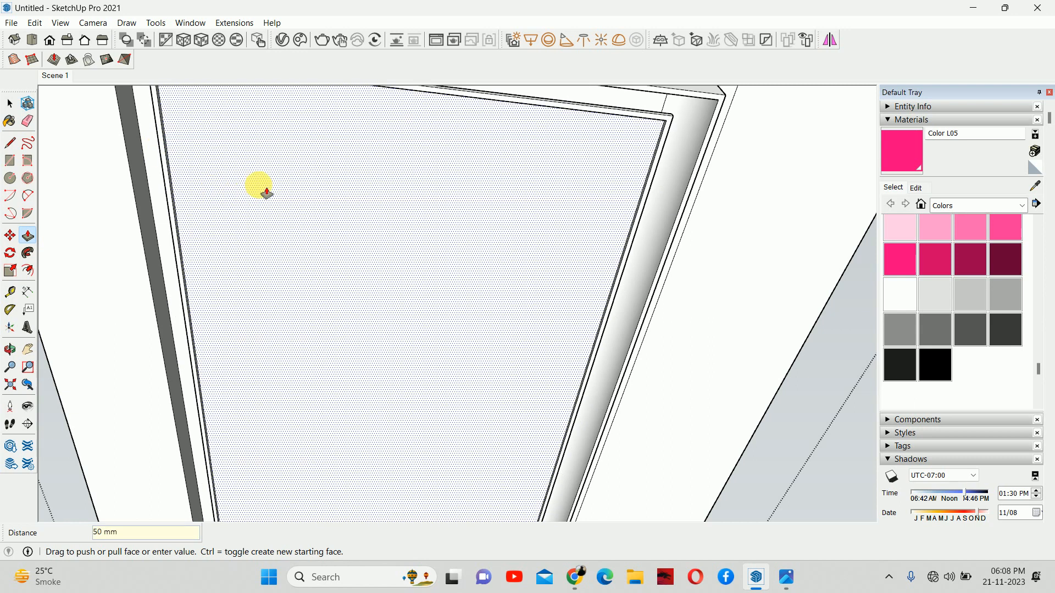
scroll(378, 227, "down", 3)
scroll(461, 172, "up", 5)
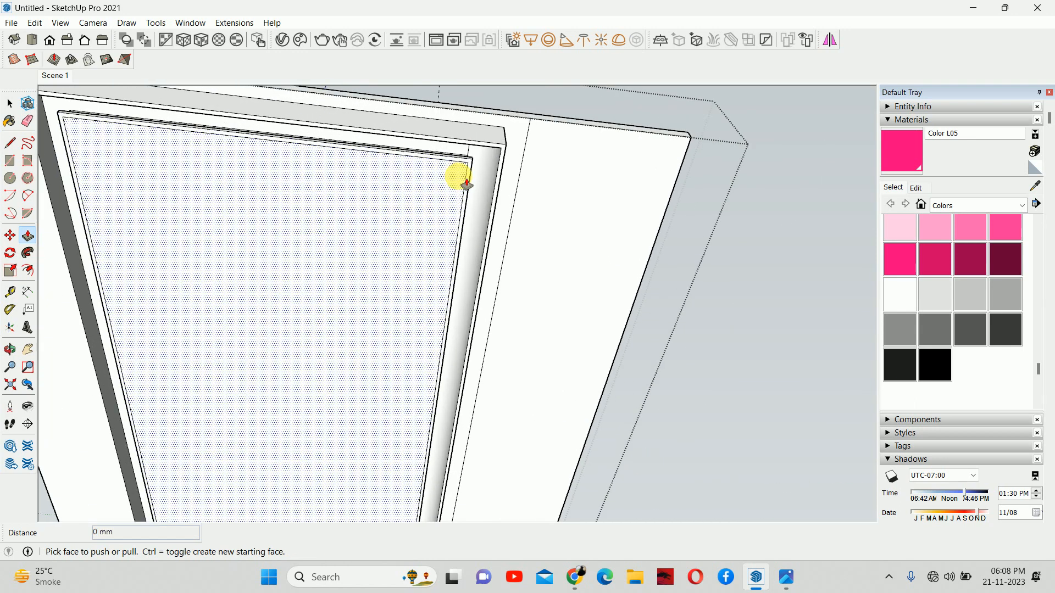
- Erase the leftover edges along the sides and corner of the inner panel's border
key("e")
left_click_drag(482, 128, 479, 158)
scroll(480, 145, "down", 1)
scroll(480, 157, "down", 2)
mouse_move(395, 182)
middle_mouse_down()
mouse_move(431, 200)
mouse_move(427, 152)
mouse_move(455, 108)
middle_mouse_up()
left_click_drag(464, 119, 458, 118)
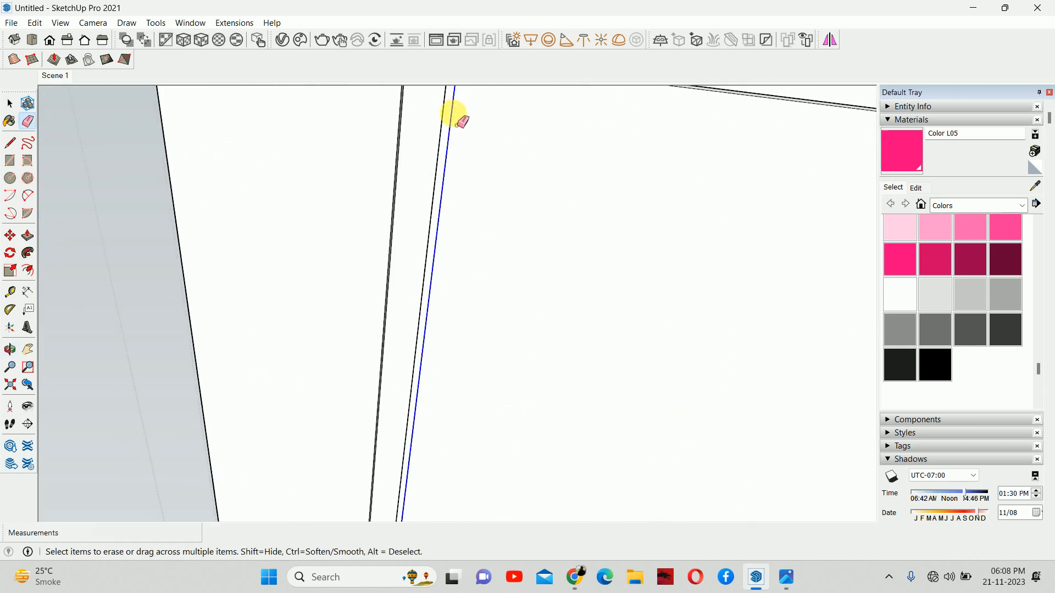
scroll(455, 252, "down", 2)
middle_click_drag(455, 252, 410, 189)
scroll(603, 318, "up", 3)
scroll(605, 302, "up", 2)
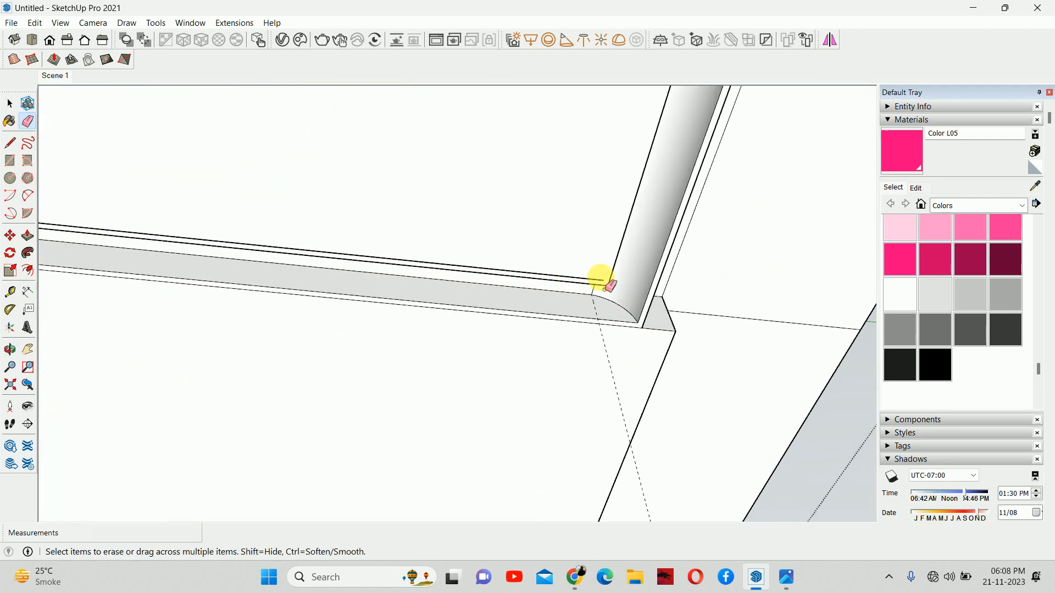
left_click(596, 286)
- Push/Pull the inner panel's large face to a depth picked near the end corner of the recess
scroll(570, 252, "down", 2)
mouse_move(569, 251)
middle_mouse_down()
mouse_move(447, 266)
mouse_move(836, 325)
middle_mouse_up()
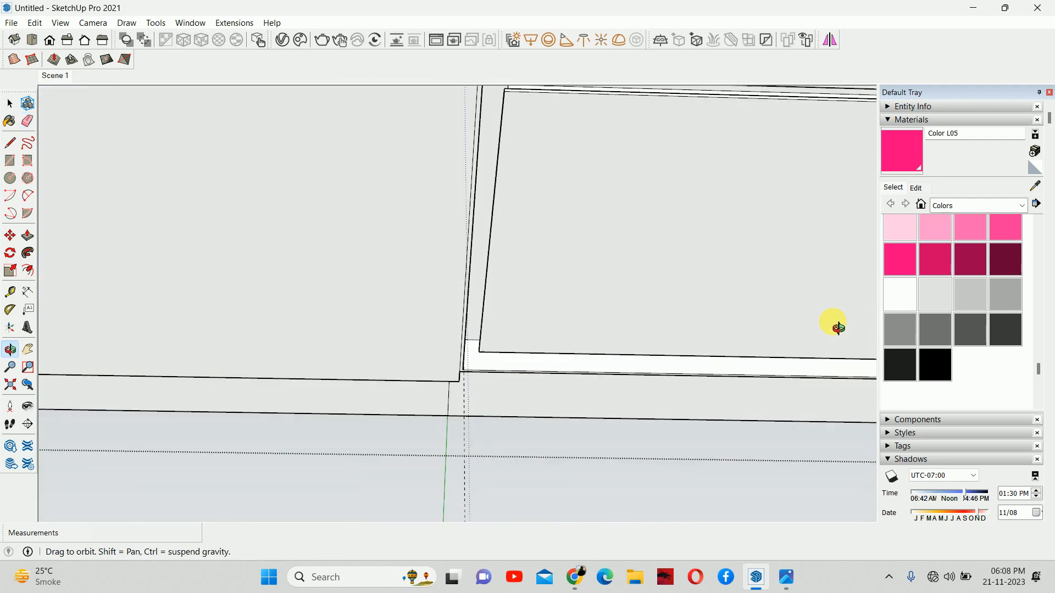
scroll(520, 173, "up", 3)
mouse_move(519, 173)
middle_mouse_down()
mouse_move(507, 160)
mouse_move(506, 242)
mouse_move(544, 314)
mouse_move(537, 292)
middle_mouse_up()
key("space")
key("p")
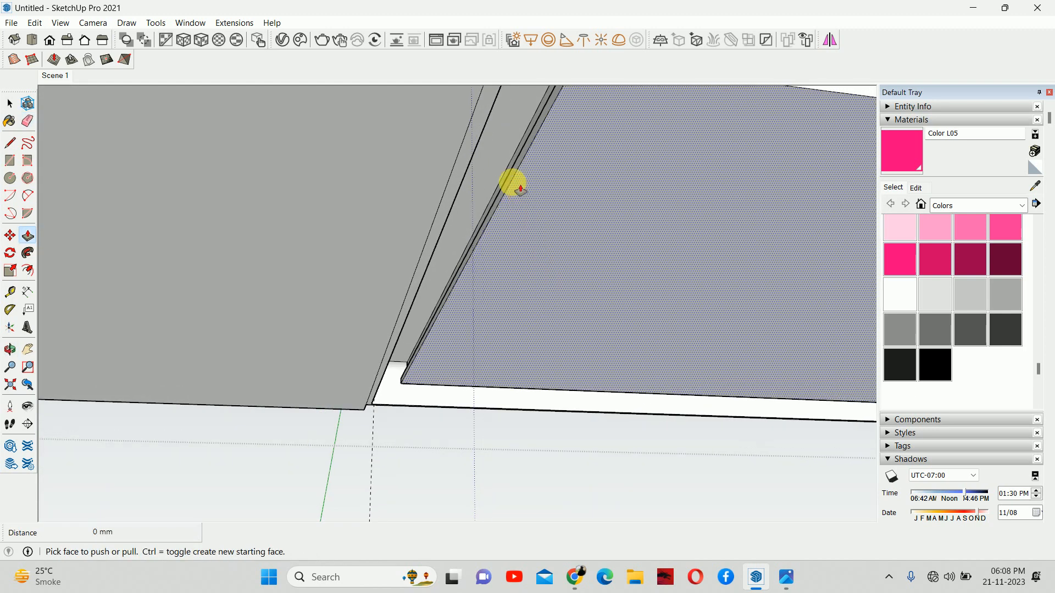
left_click(520, 186)
middle_click_drag(499, 184, 395, 162)
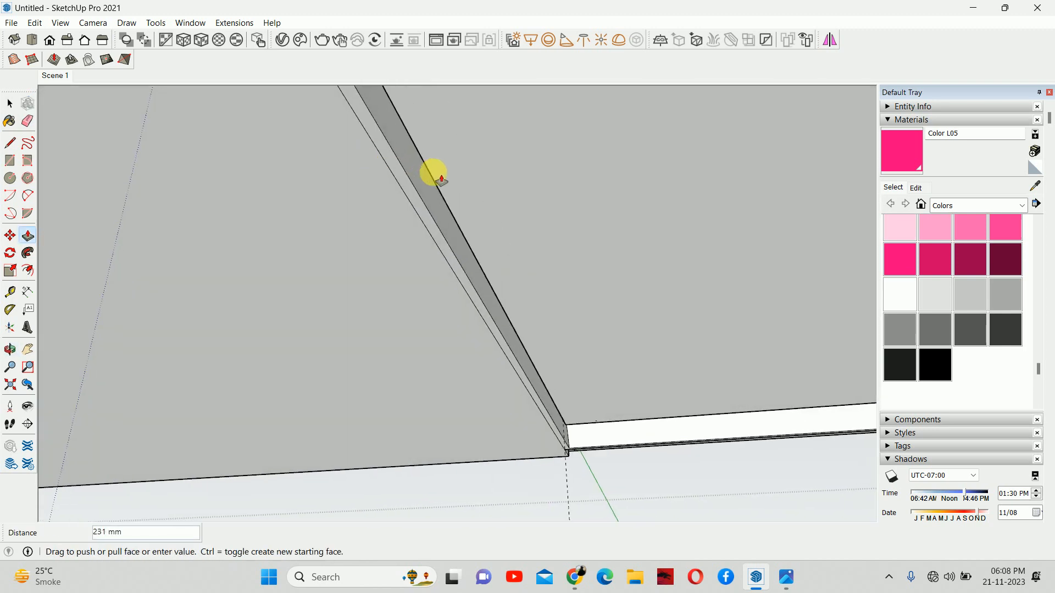
left_click(566, 440)
- Inspect the gap between the inner panel and the curved cove, and return to the saved Scene 1 view
middle_click_drag(537, 369, 855, 393)
double_click(639, 318)
key("p")
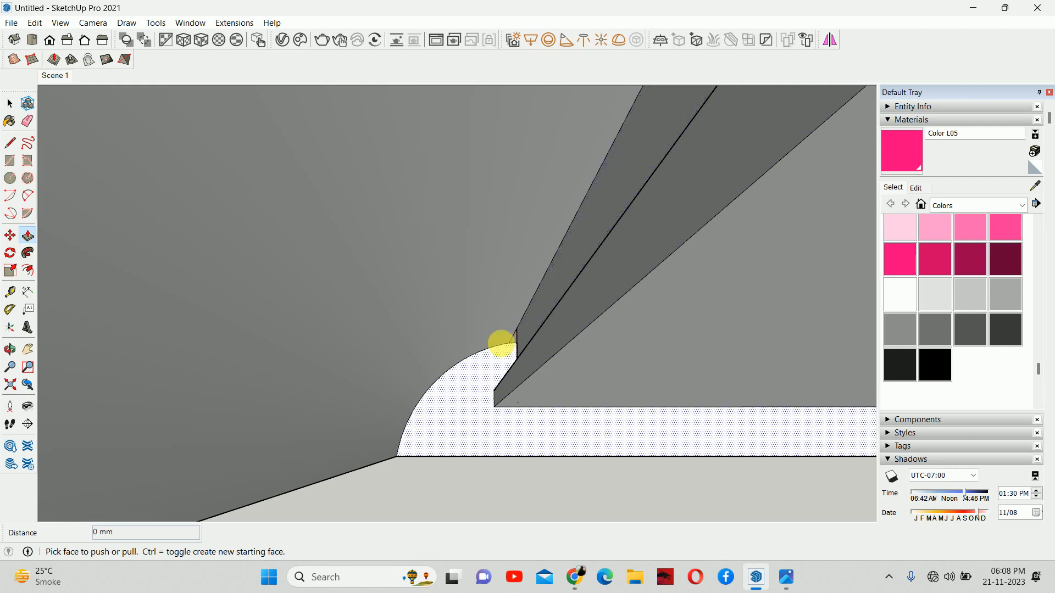
key("space")
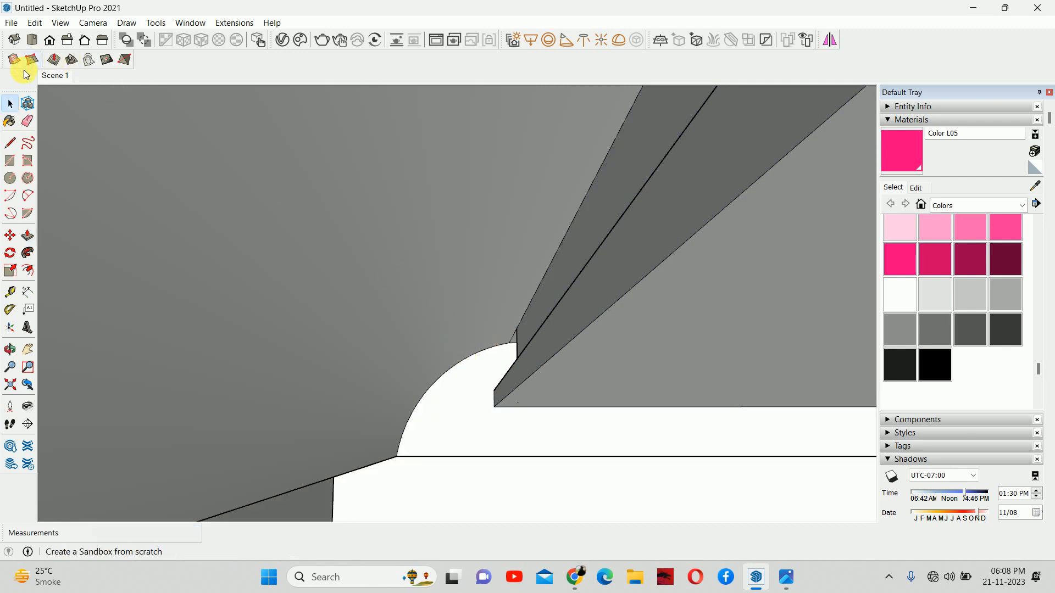
left_click(55, 76)
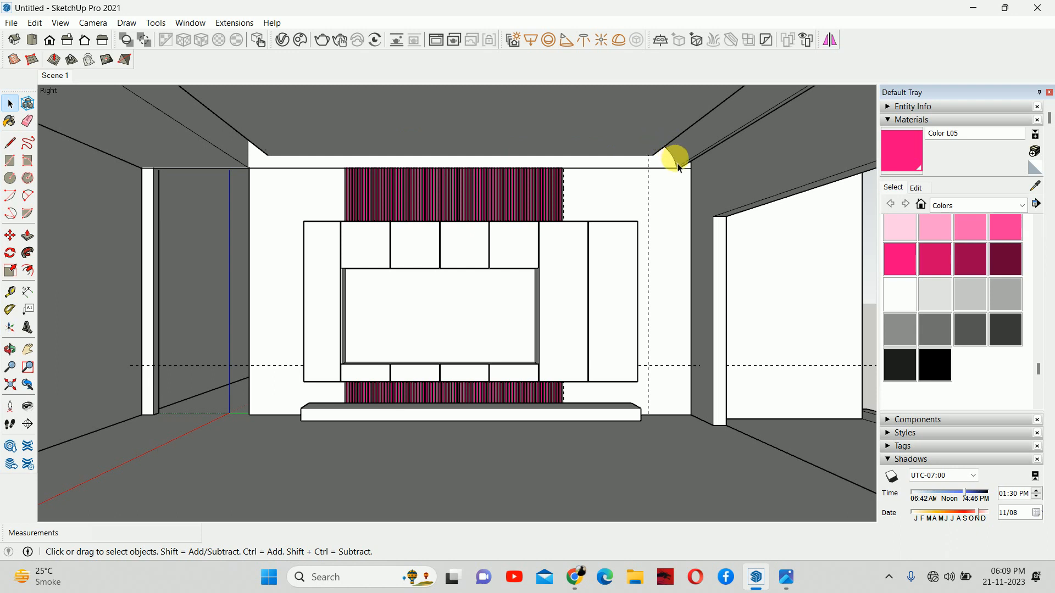
- Form a lip raised 10 mm along the inner panel's edge beside the curved cove and erase its seam line
middle_click_drag(604, 160, 422, 265, "shift")
scroll(547, 237, "up", 3)
scroll(398, 237, "up", 1)
key("p")
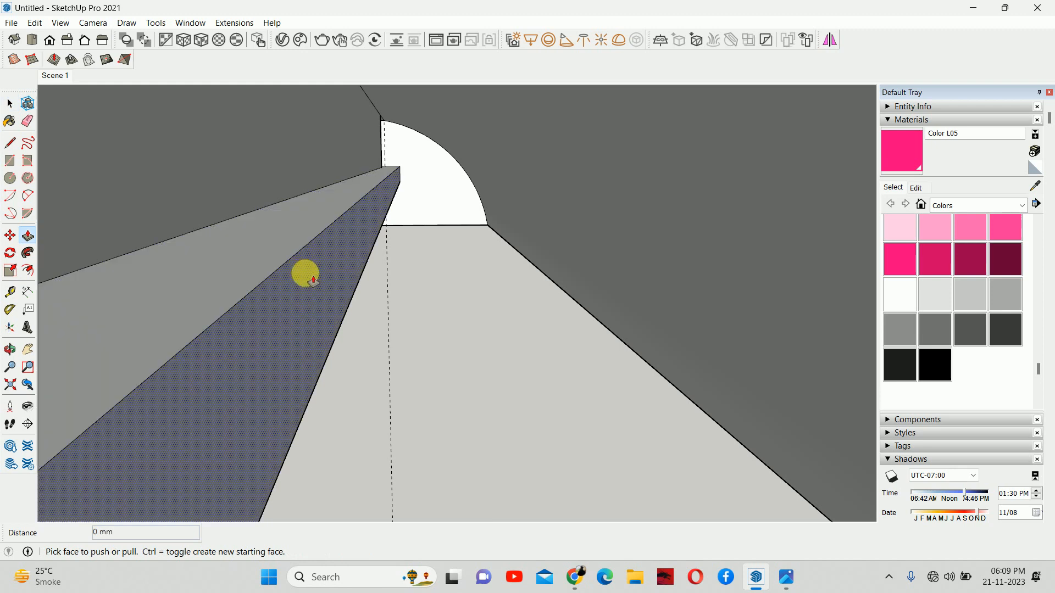
left_click_drag(312, 284, 339, 245)
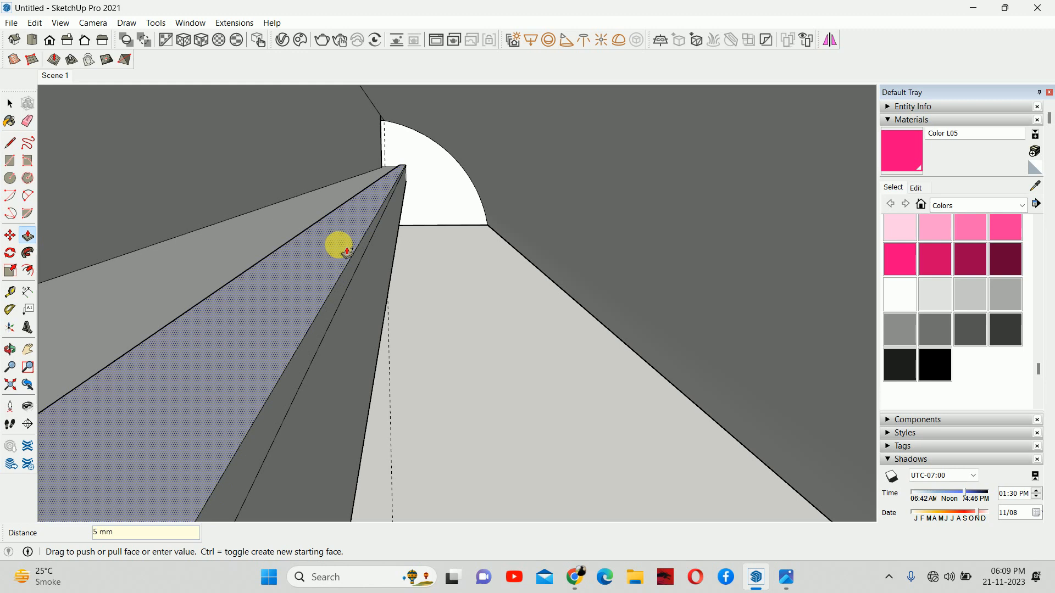
mouse_move(347, 252)
left_mouse_down()
mouse_move(337, 242)
mouse_move(354, 230)
left_mouse_up()
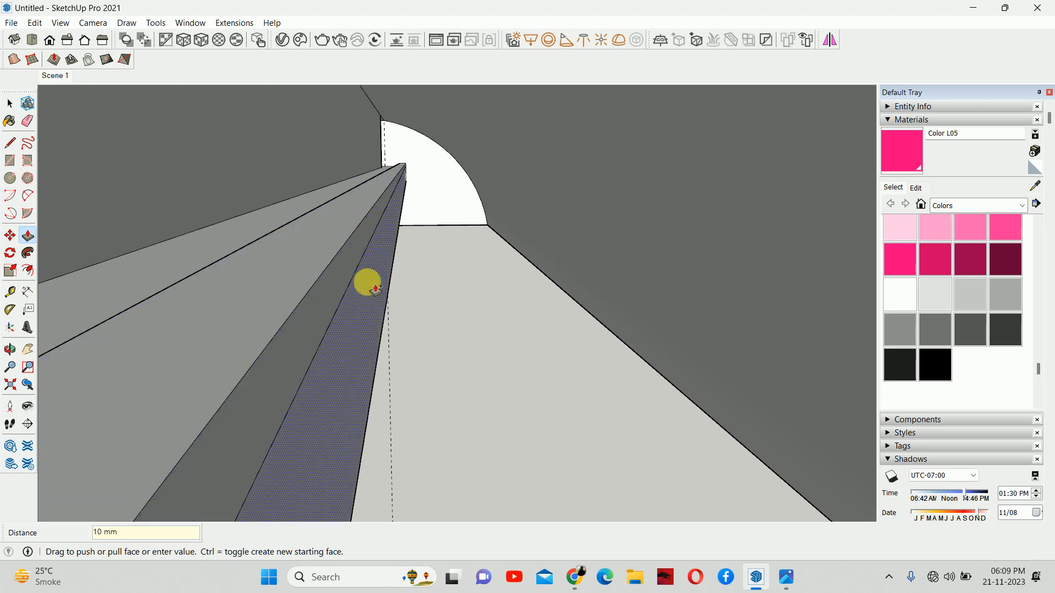
key("e")
left_click(358, 261)
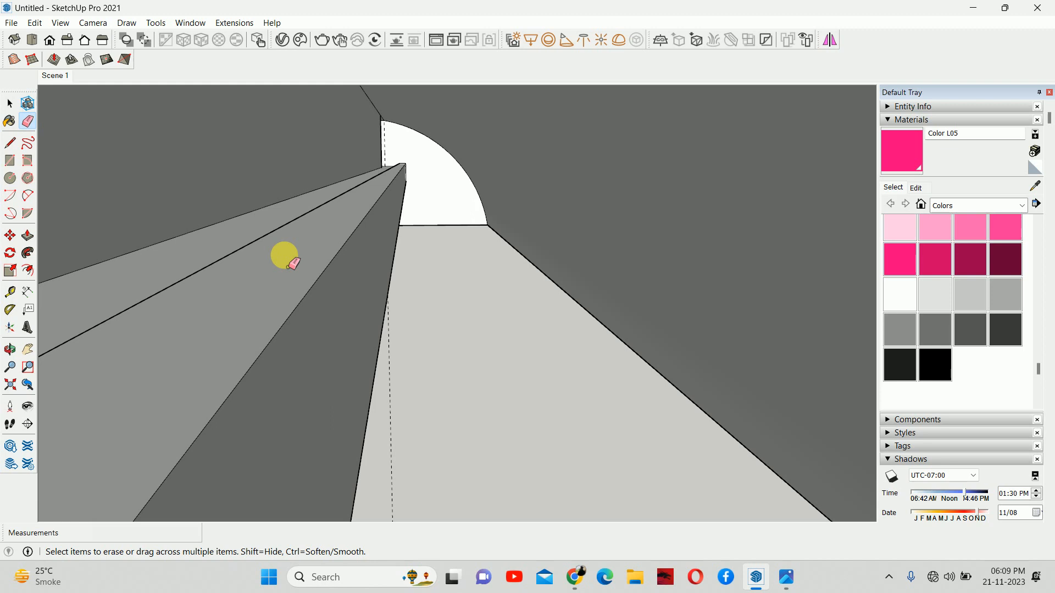
- Pull the inner panel's side face outward along the straight side of the recess, opposite the curved cove
middle_click_drag(282, 255, 328, 122)
scroll(319, 128, "up", 6)
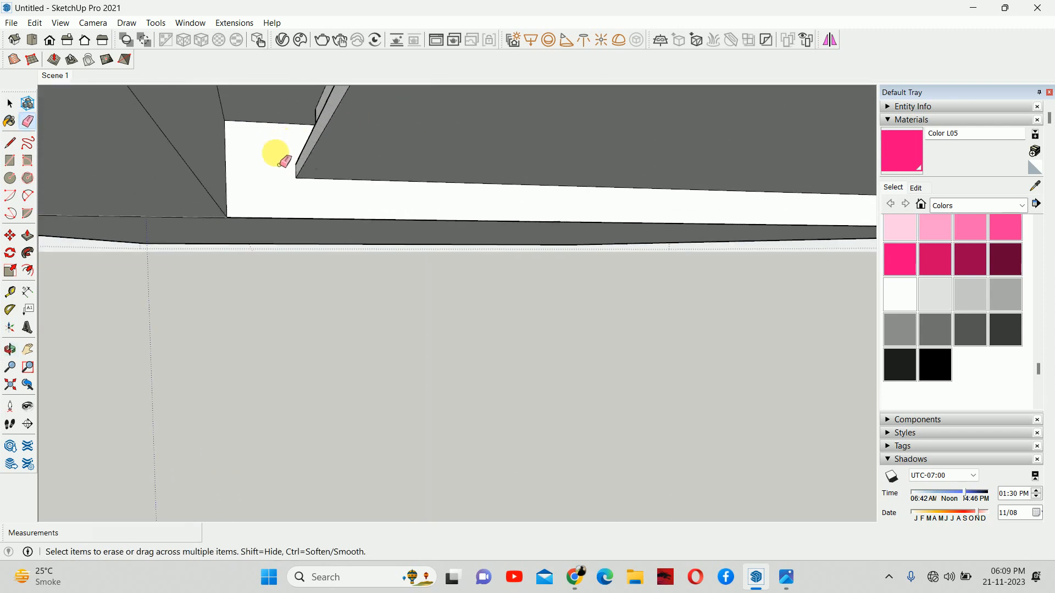
middle_click_drag(296, 176, 284, 185)
key("p")
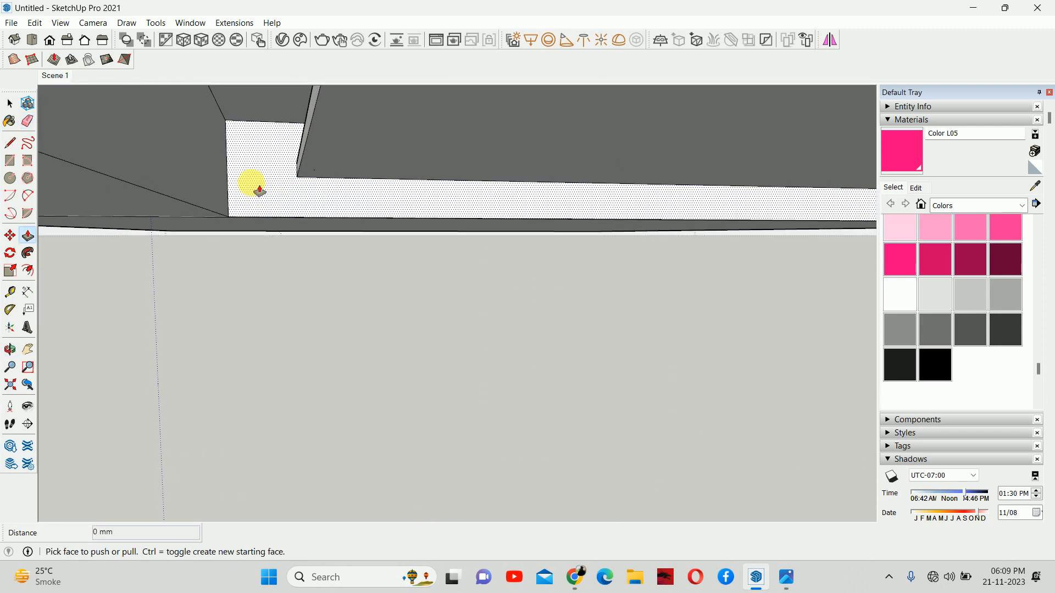
left_click(305, 165)
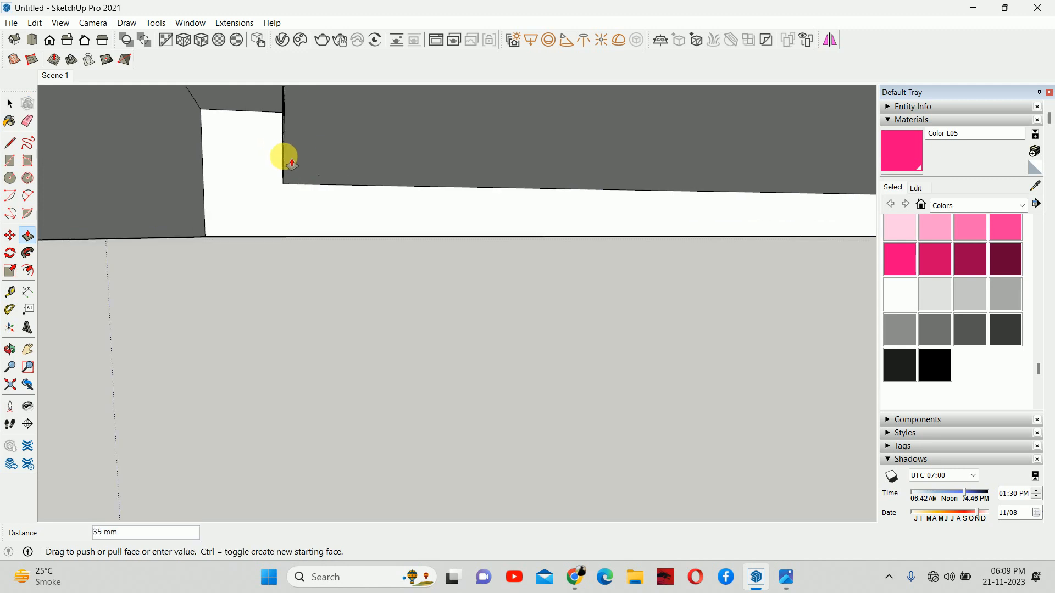
middle_click_drag(291, 163, 288, 200)
left_click(264, 207)
left_click_drag(265, 207, 246, 210)
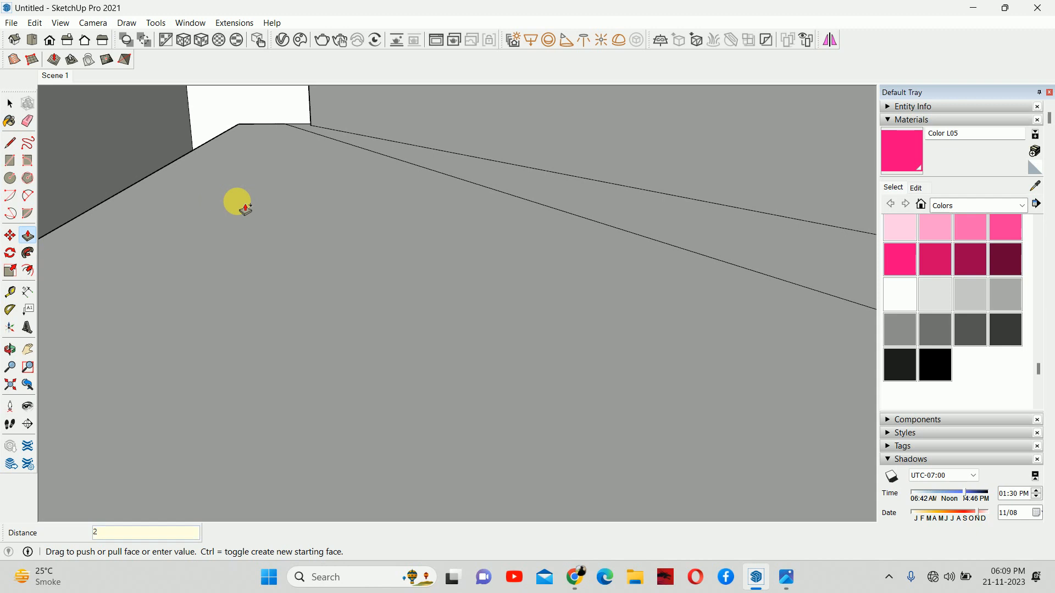
key("Return")
- Raise the narrow top strip along the inner panel's straight side 10 mm to form a matching lip
left_click(381, 165)
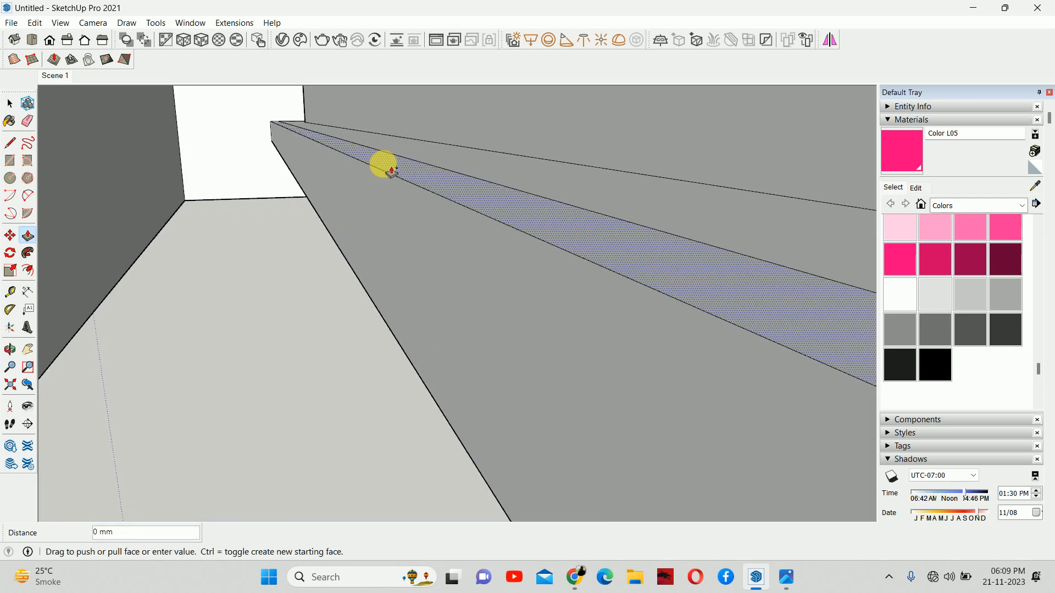
type("1")
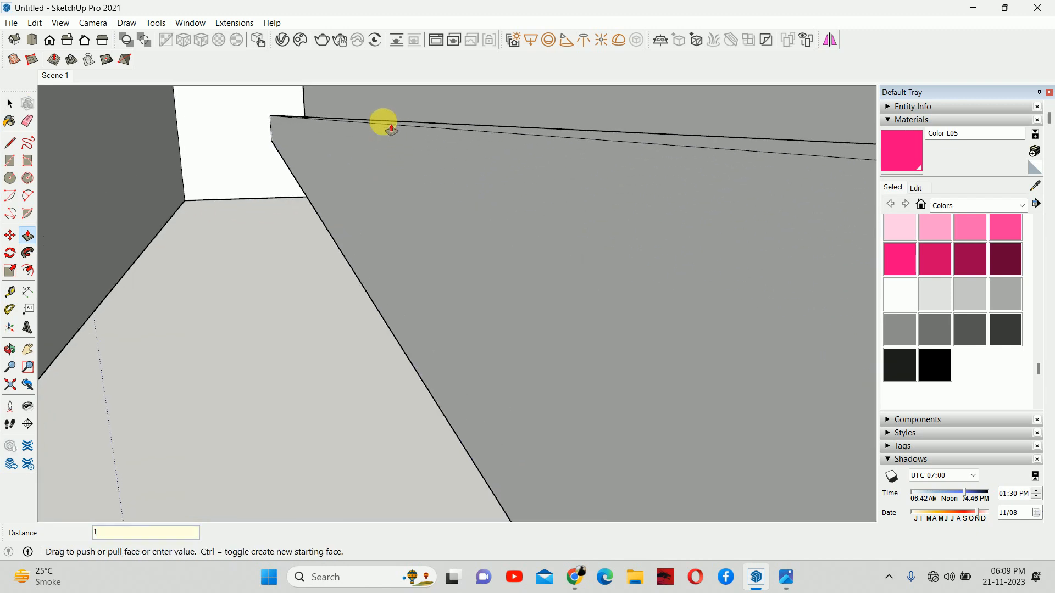
type("0")
key("Return")
middle_click_drag(377, 153, 337, 71)
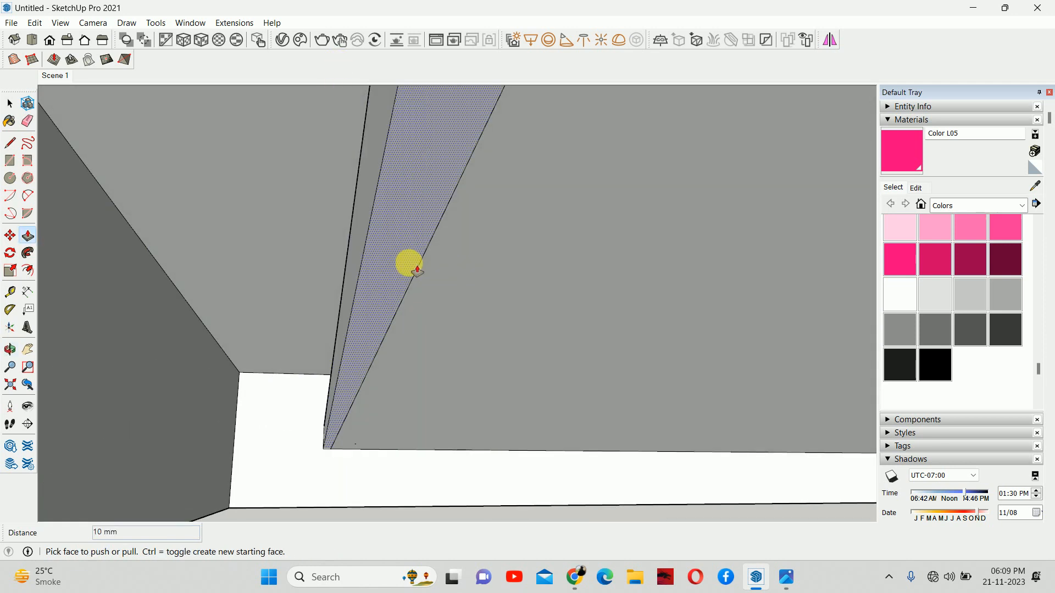
- Inspect the lip on the straight side of the recess and return to the saved Scene 1 view
key("space")
mouse_move(396, 245)
middle_mouse_down()
mouse_move(407, 354)
mouse_move(394, 390)
mouse_move(364, 403)
mouse_move(386, 415)
mouse_move(393, 443)
mouse_move(467, 308)
mouse_move(434, 246)
mouse_move(282, 209)
mouse_move(156, 154)
mouse_move(388, 228)
middle_mouse_up()
key("e")
middle_click_drag(316, 213, 315, 132)
key("space")
middle_click_drag(323, 315, 488, 274)
left_click(55, 75)
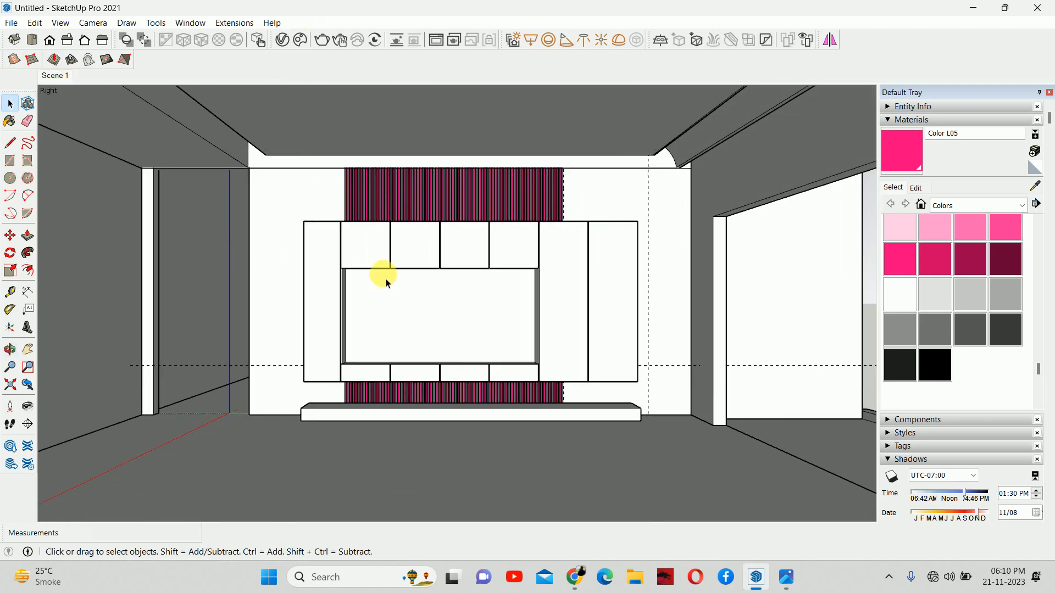
- Erase the stray edge at the inner panel's corner near the curved cove and restore the Scene 1 view
scroll(642, 148, "up", 8)
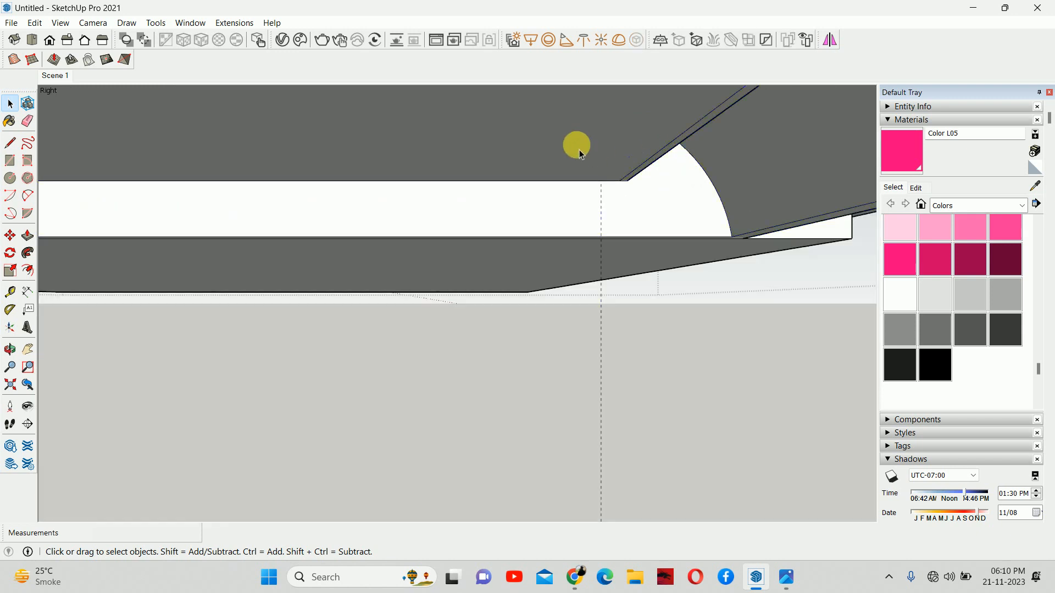
scroll(627, 179, "up", 3)
key("e")
left_click_drag(595, 177, 600, 183)
key("space")
scroll(581, 174, "down", 2)
scroll(574, 177, "down", 11)
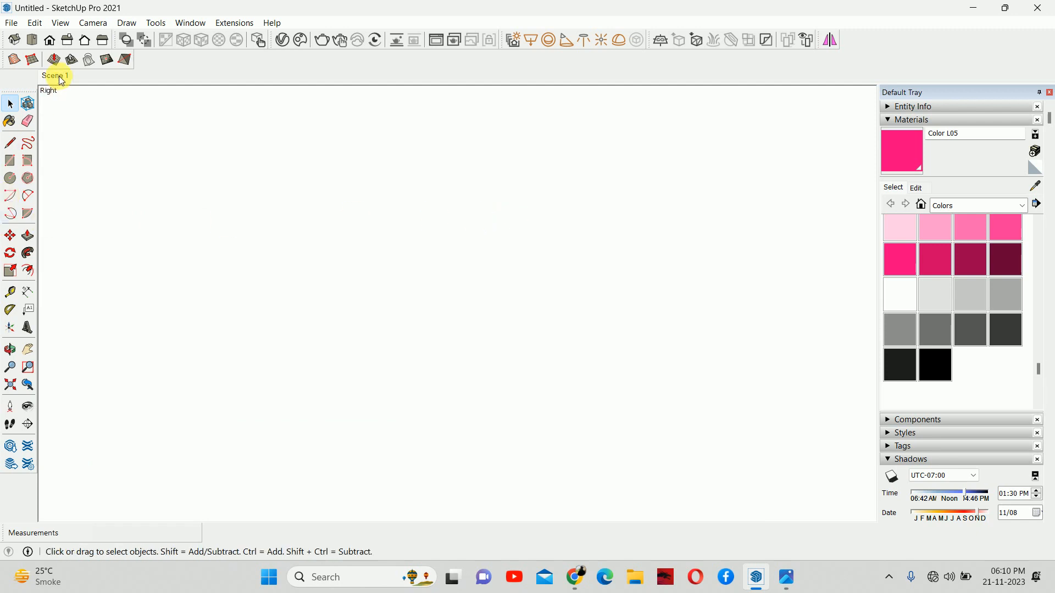
left_click(56, 76)
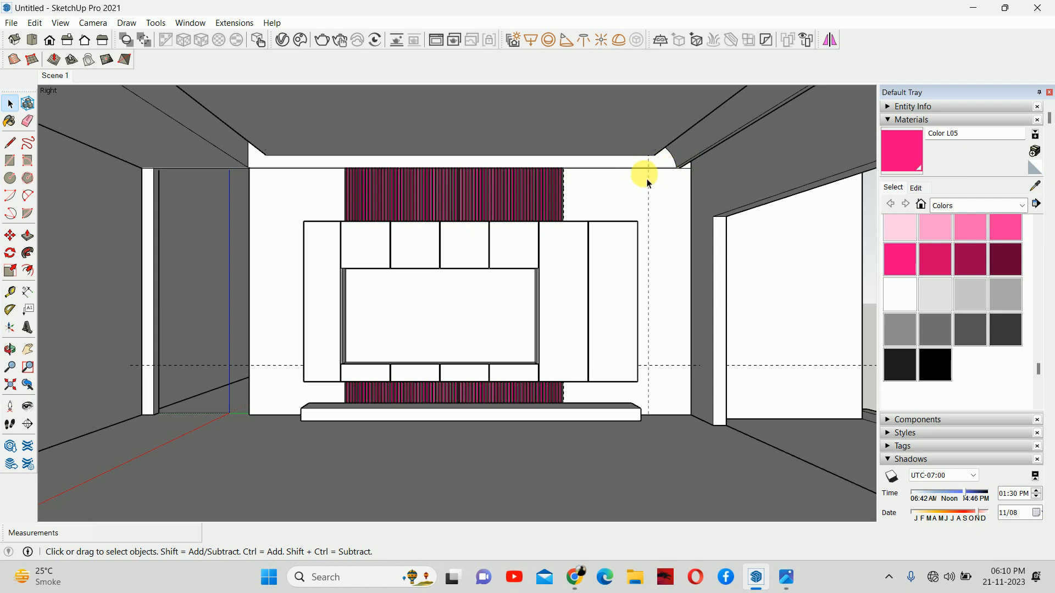
- Switch to the reference image and examine the wood door, fluted panel and marble panel on the wall behind the sofa
left_click(787, 577)
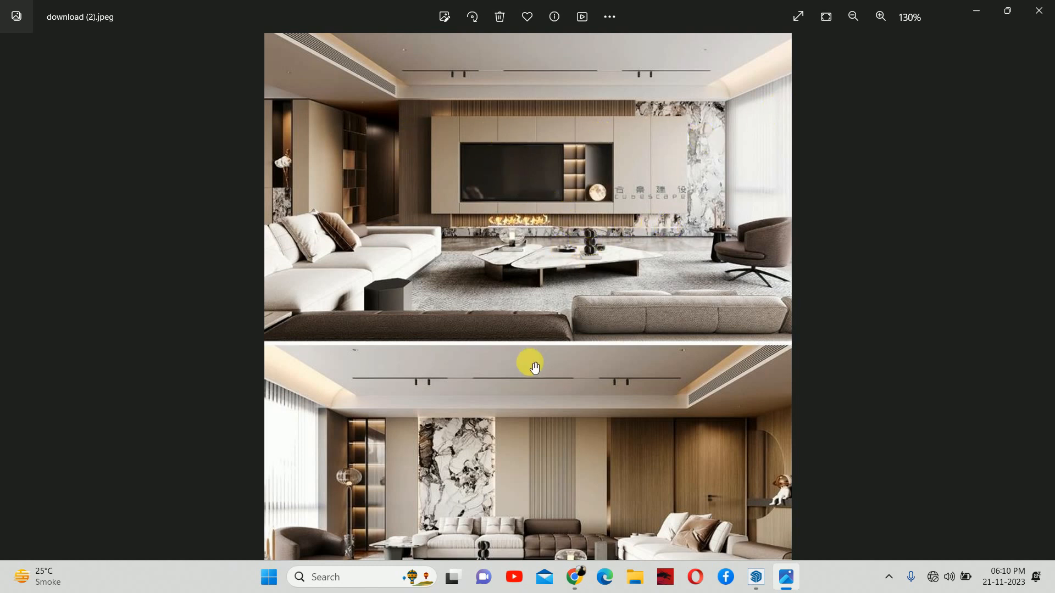
scroll(535, 367, "down", 2)
scroll(406, 318, "up", 5)
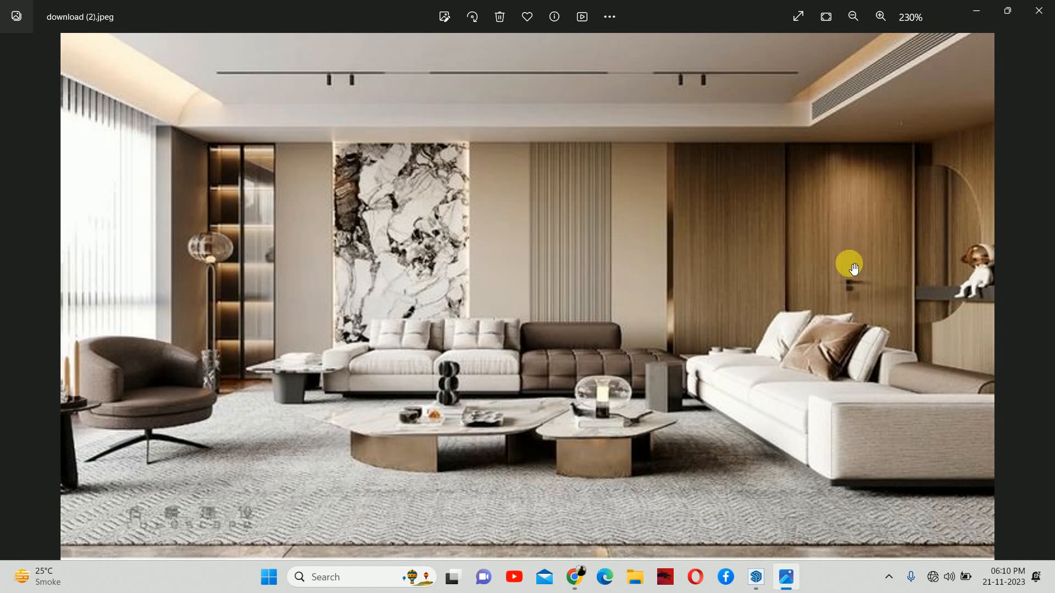
scroll(871, 281, "up", 5)
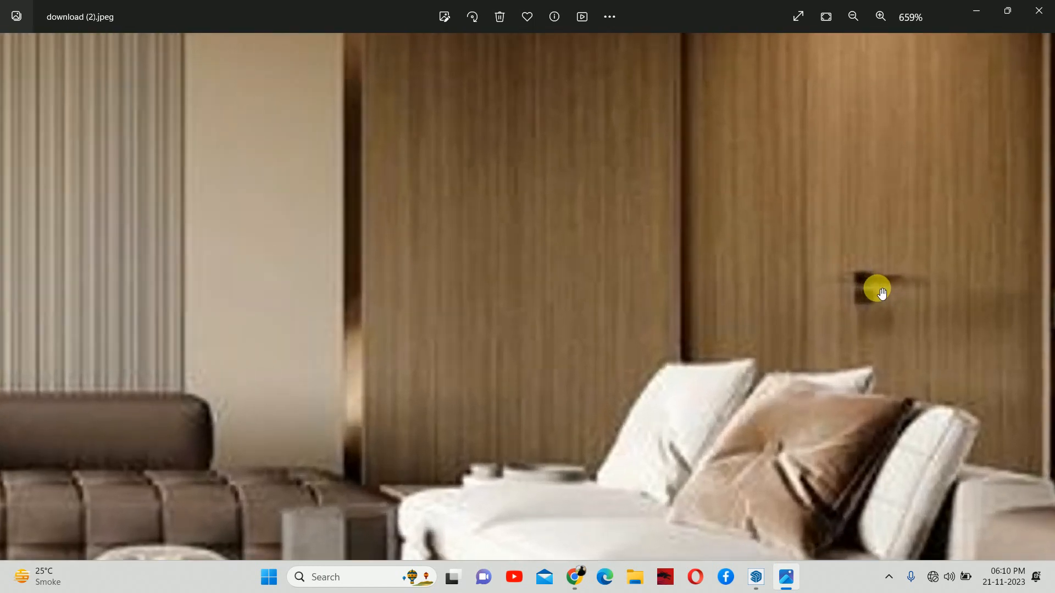
scroll(878, 283, "down", 4)
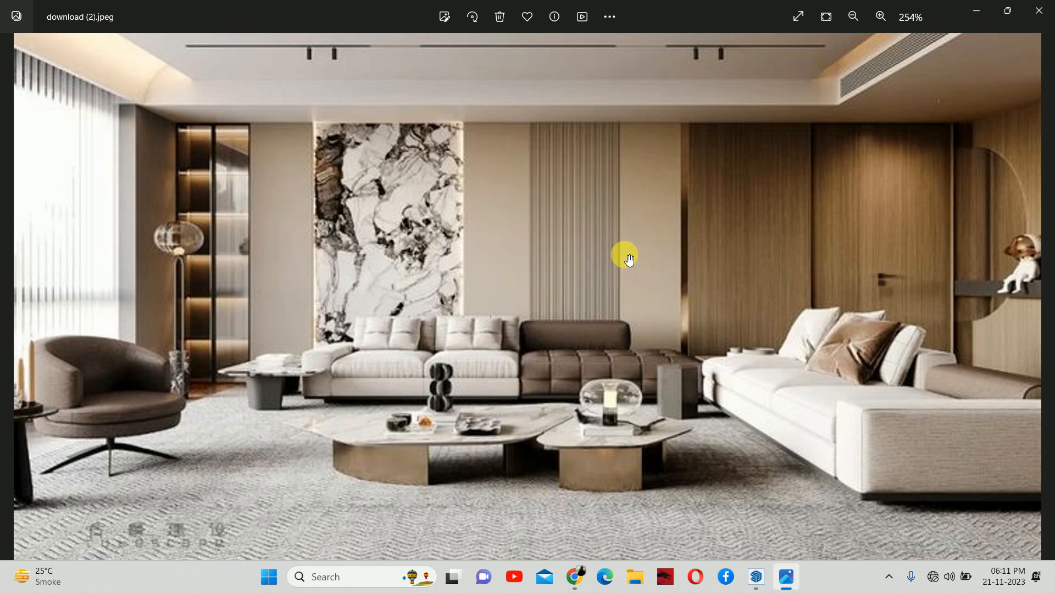
scroll(568, 125, "up", 5)
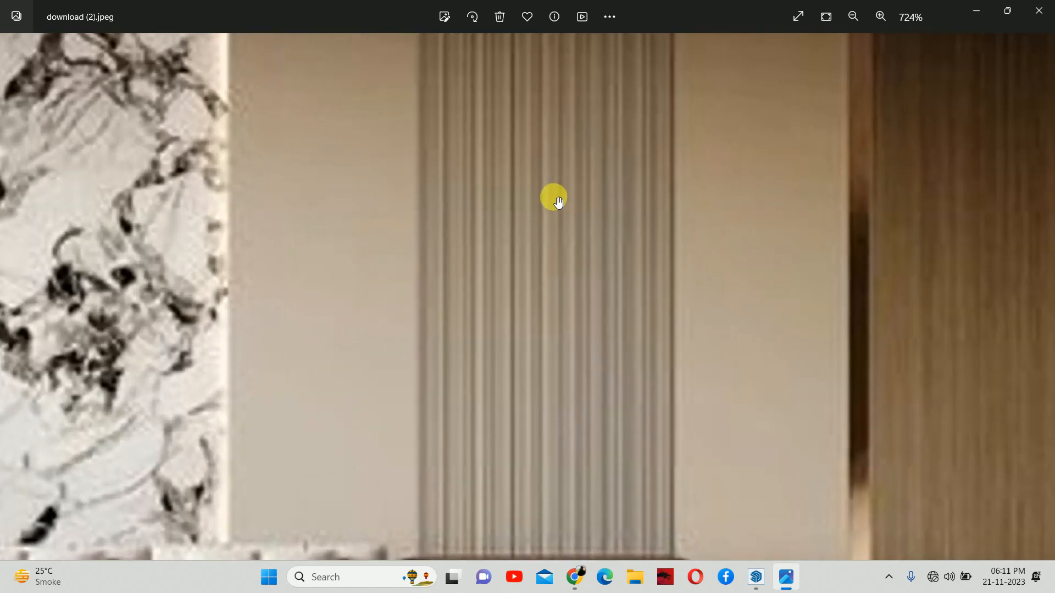
scroll(553, 197, "down", 4)
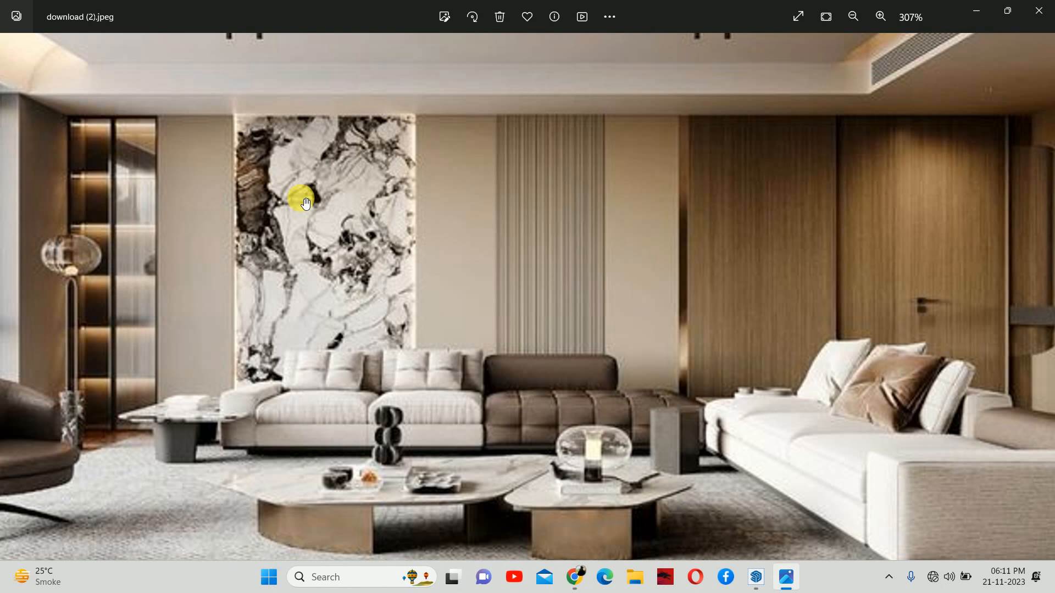
scroll(283, 163, "up", 3)
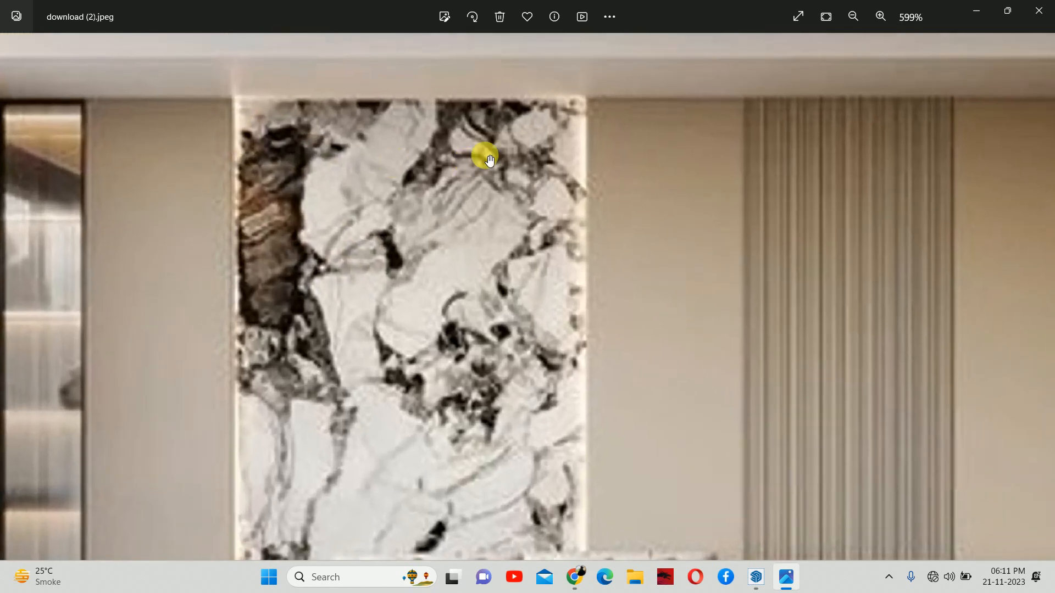
- Return from the reference image to SketchUp and hide the long wall opposite the window wall
scroll(570, 270, "down", 4)
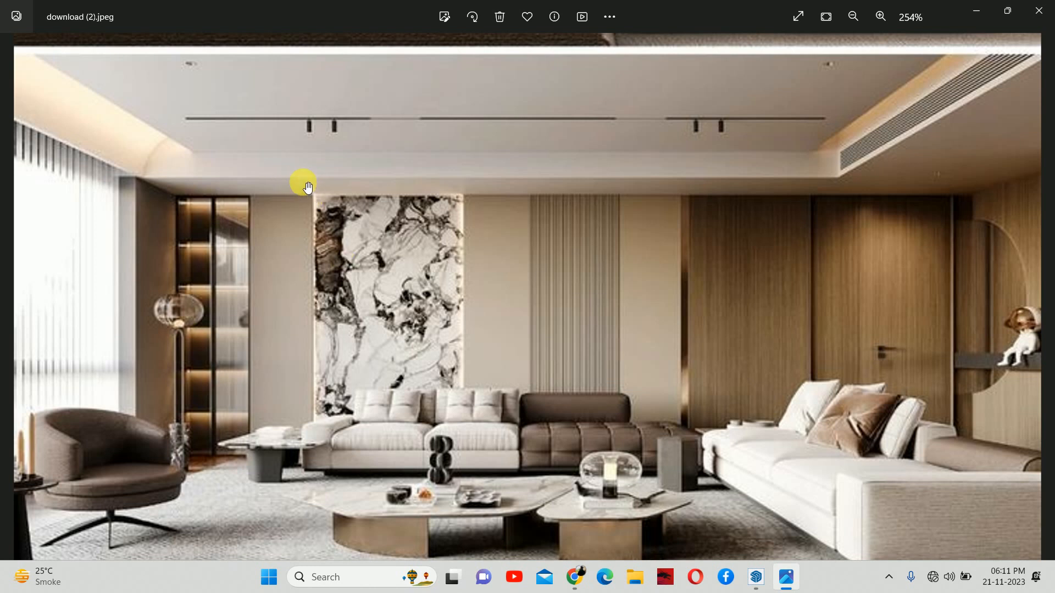
left_click(984, 8)
mouse_move(541, 227)
middle_mouse_down()
mouse_move(791, 231)
mouse_move(778, 223)
middle_mouse_up()
scroll(778, 223, "down", 2)
scroll(241, 234, "down", 5)
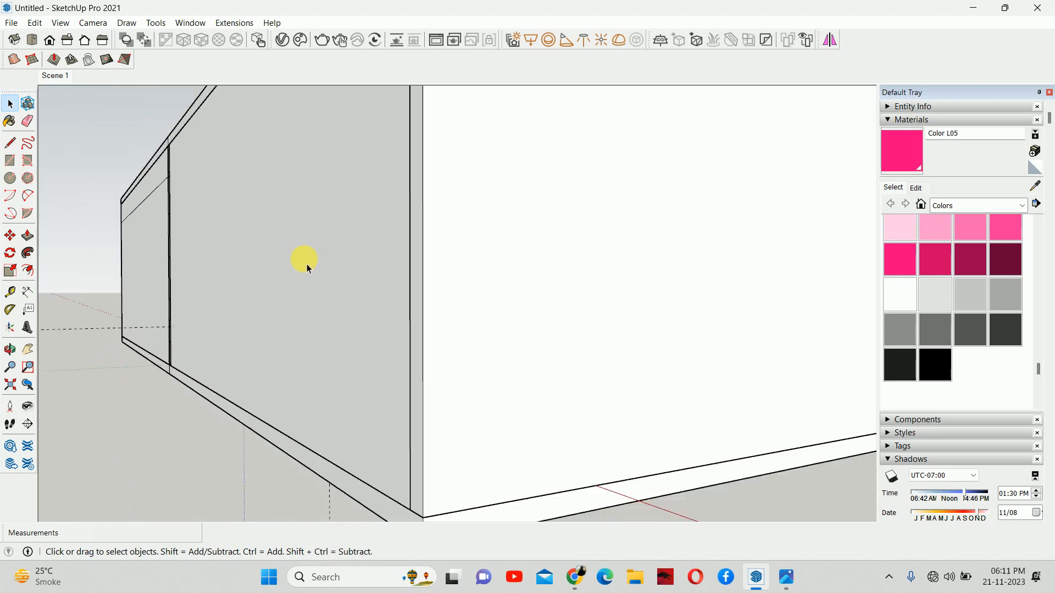
middle_click_drag(307, 264, 538, 316)
scroll(507, 282, "down", 3)
scroll(462, 285, "down", 3)
right_click(483, 253)
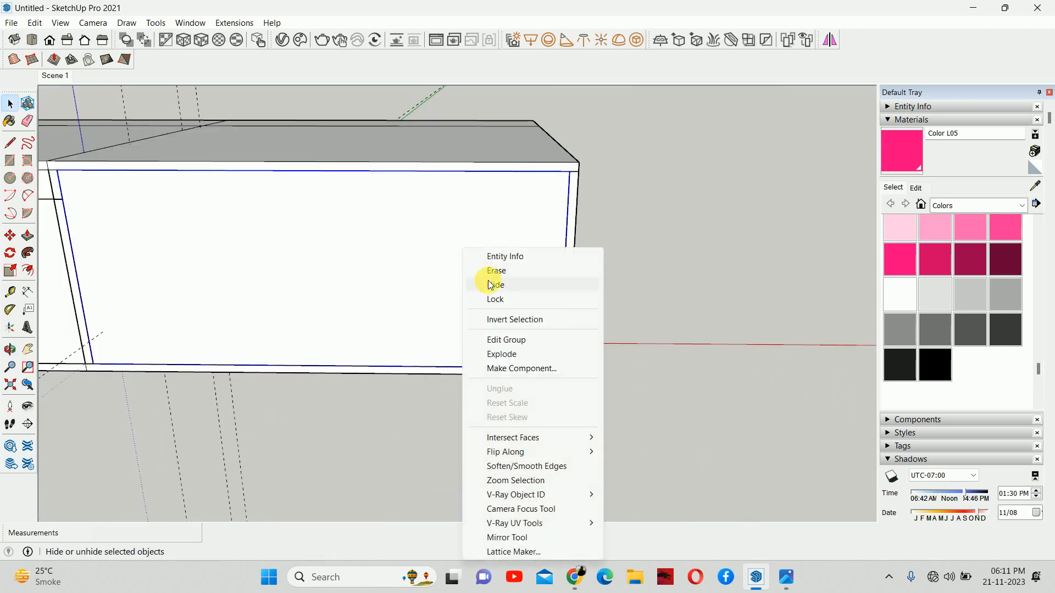
left_click(493, 284)
- Move the end faces of the ceiling group 1200 mm inward along the red axis
middle_click_drag(493, 285, 490, 212)
scroll(520, 186, "up", 3)
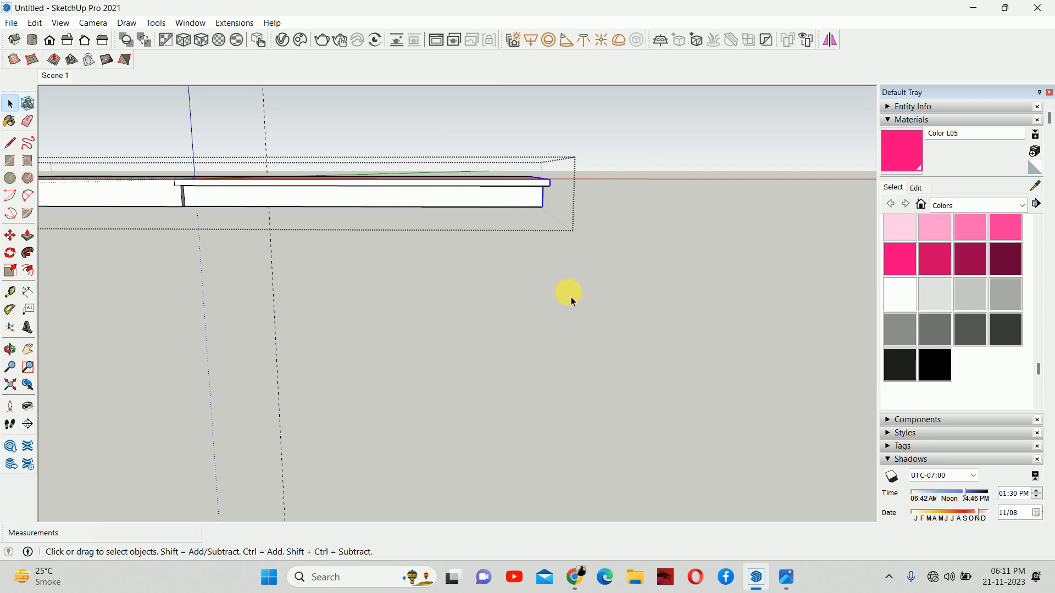
key("m")
left_click(563, 283)
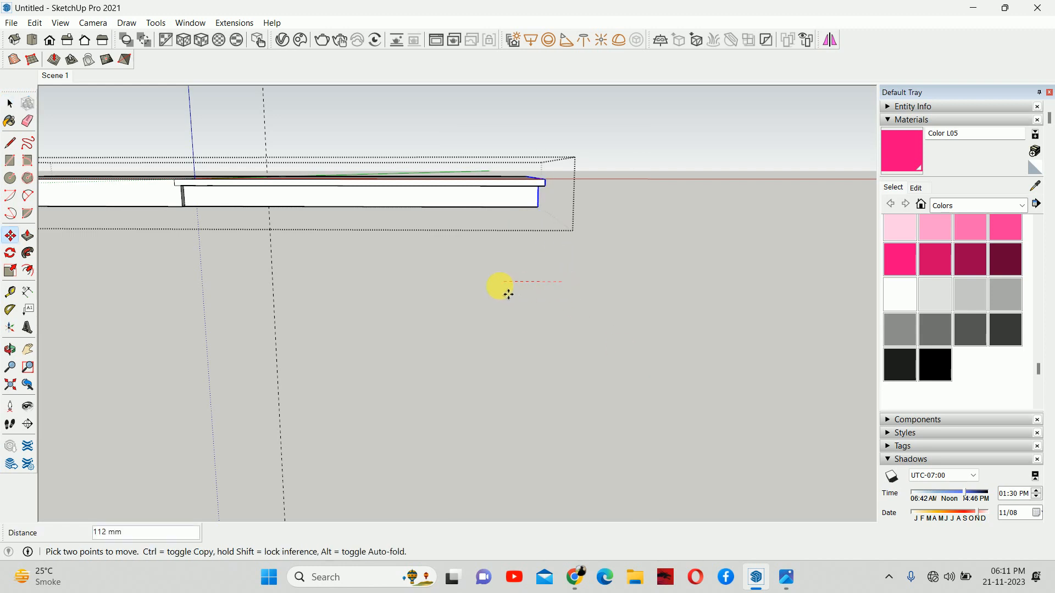
key("Return")
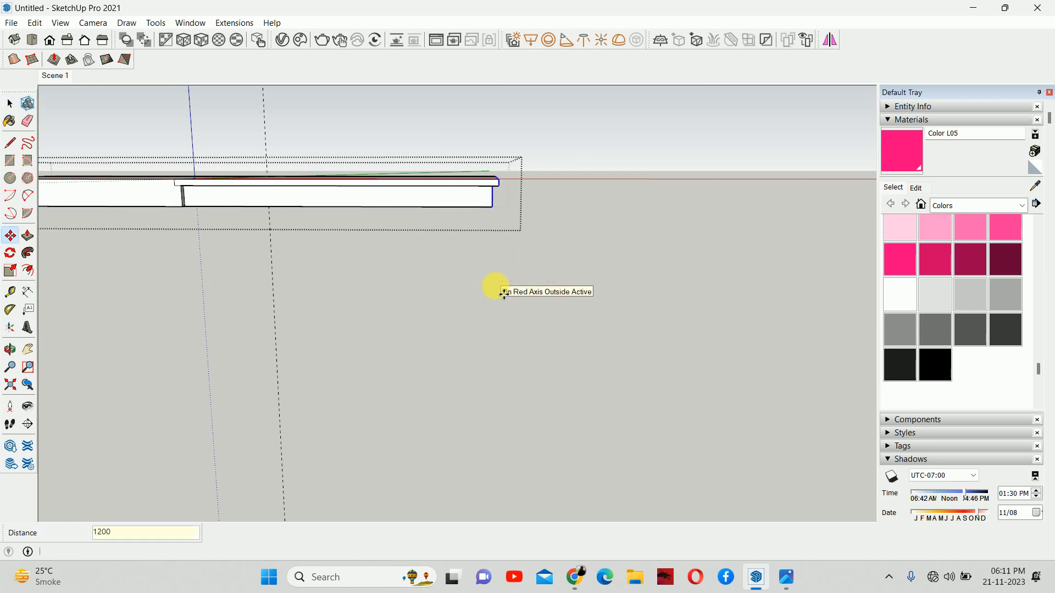
- Push/Pull the lowered ceiling's end face by 1350 mm
middle_click_drag(527, 292, 459, 255)
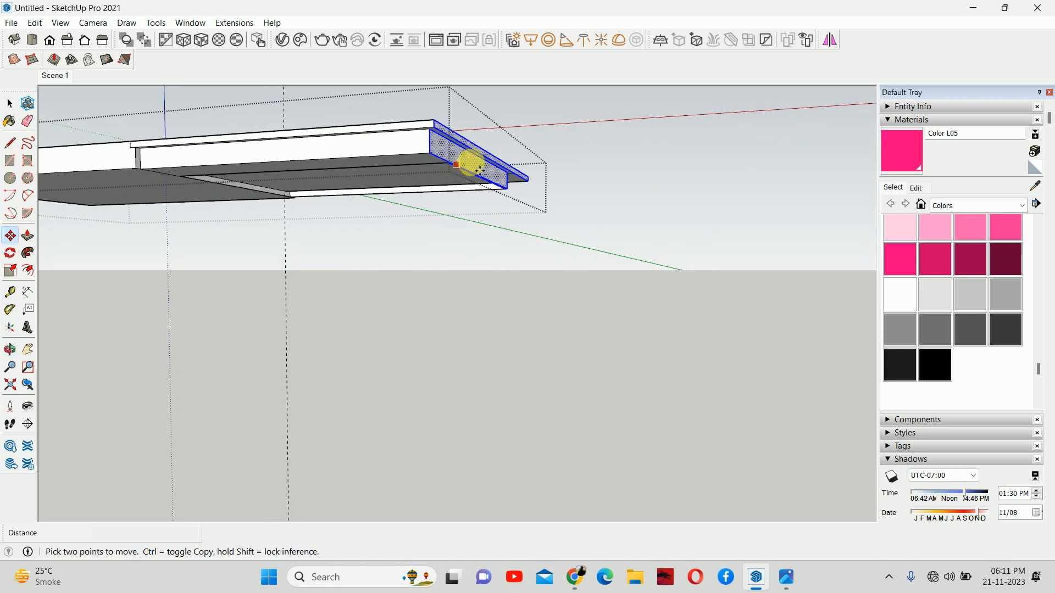
scroll(479, 171, "up", 3)
key("p")
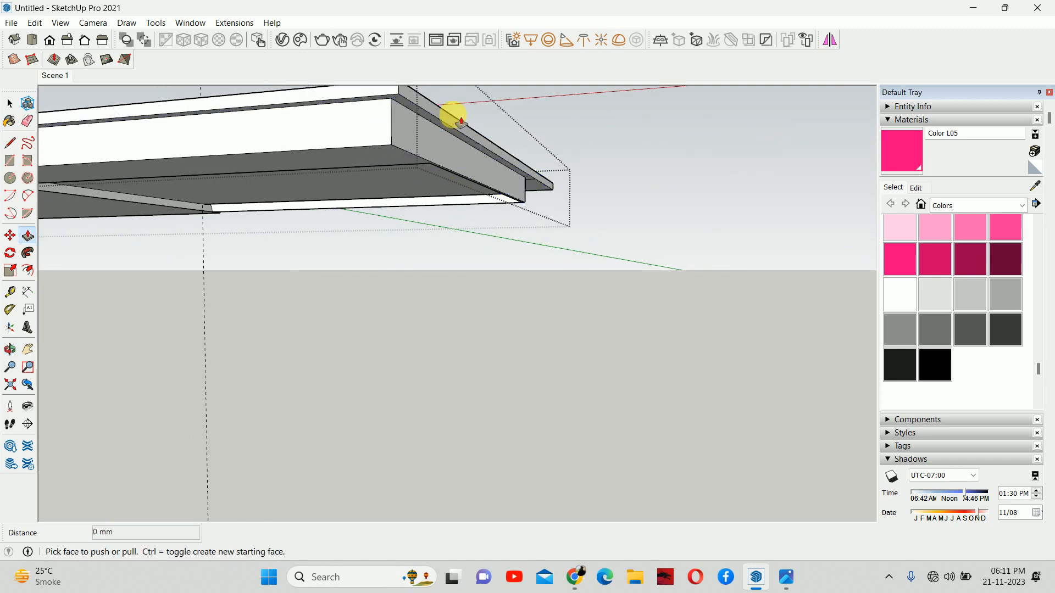
left_click(461, 121)
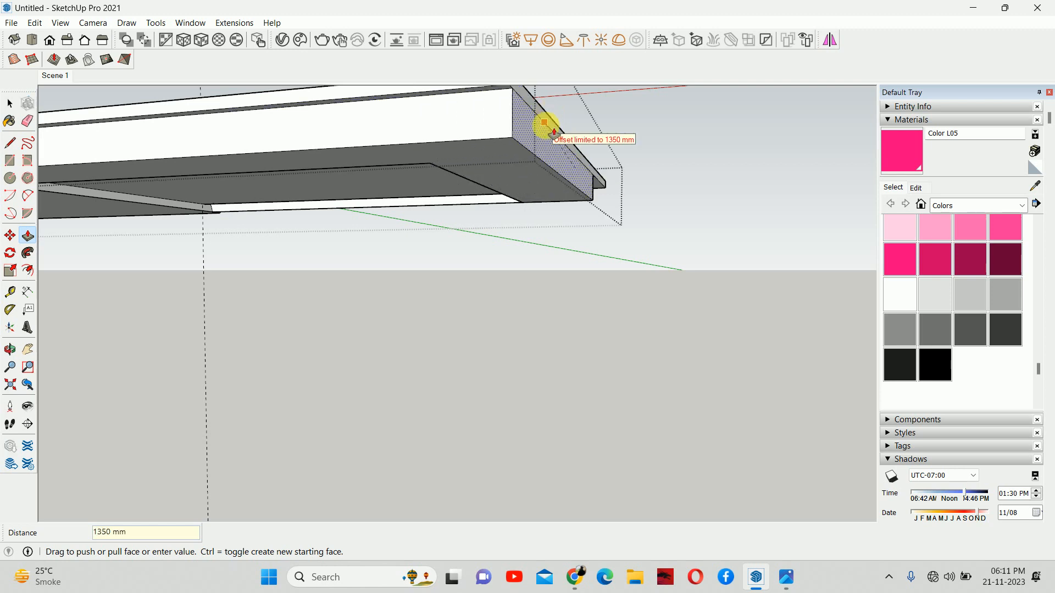
left_click(528, 118)
- Push/Pull the window opening's side jamb near the end wall to line up with the end of the ceiling recess
middle_click_drag(589, 177, 536, 75)
key("space")
middle_click_drag(542, 164, 483, 219)
scroll(516, 249, "up", 4)
key("p")
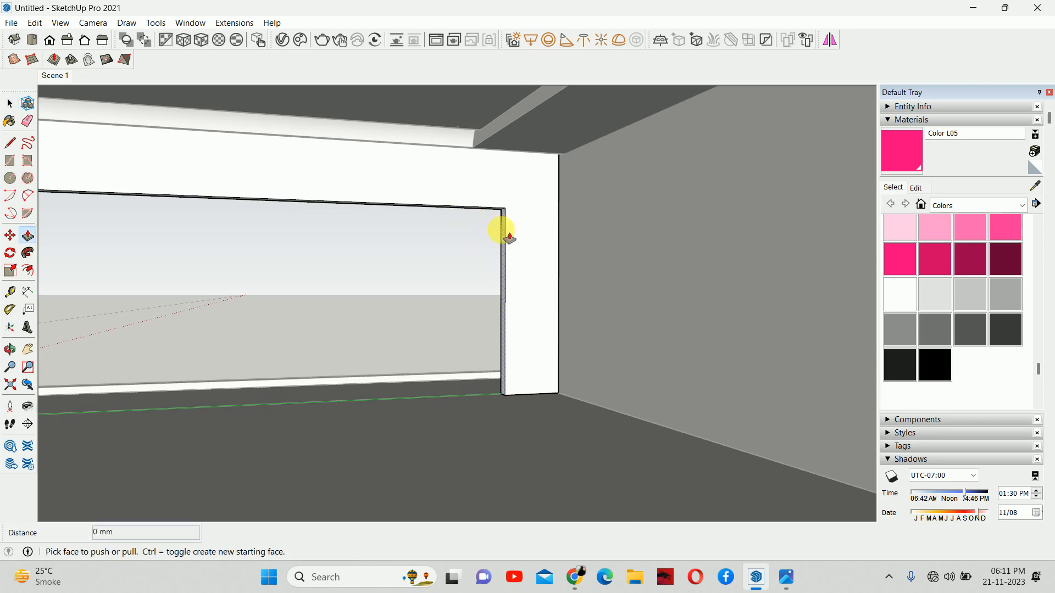
left_click(501, 231)
left_click(478, 147)
key("space")
scroll(501, 231, "down", 1)
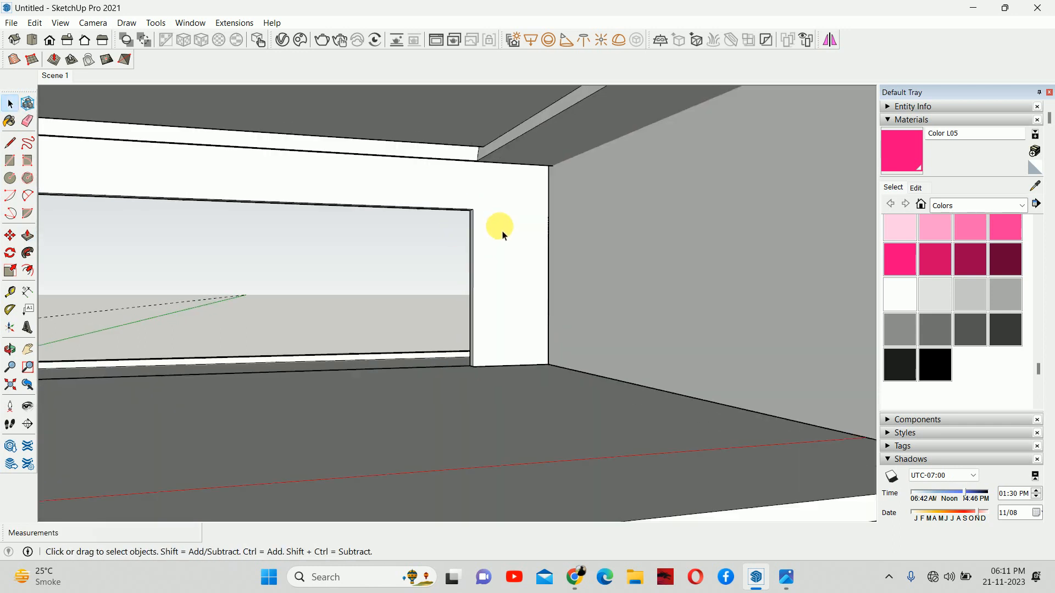
- Push the lowered ceiling's end face back 150 mm so it meets the end wall's inner face
scroll(503, 234, "down", 2)
middle_click_drag(503, 234, 524, 241)
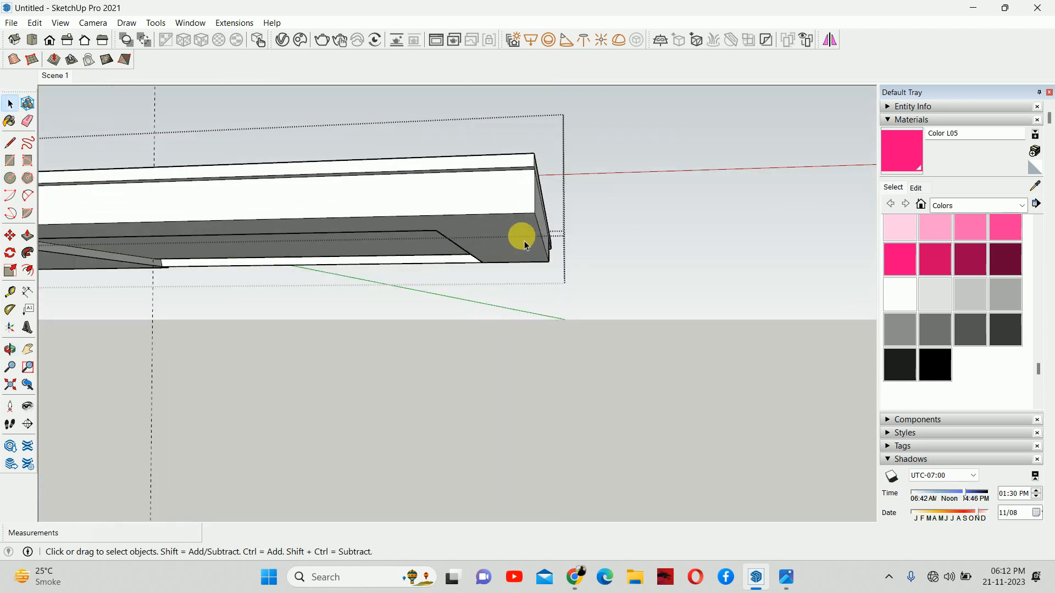
key("p")
scroll(529, 237, "up", 3)
left_click(540, 211)
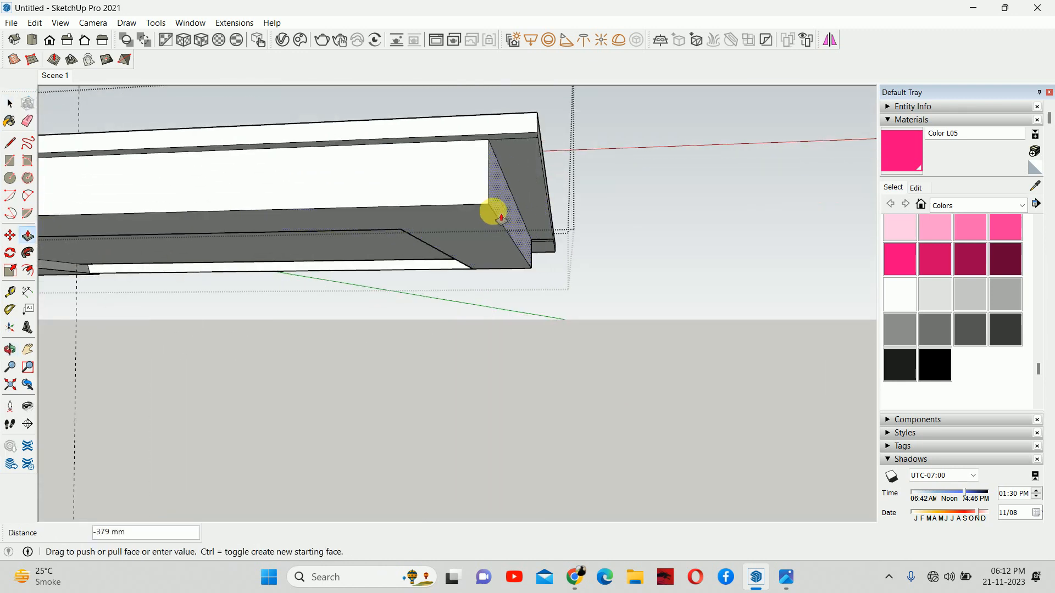
scroll(497, 215, "down", 3)
middle_click_drag(490, 212, 582, 231)
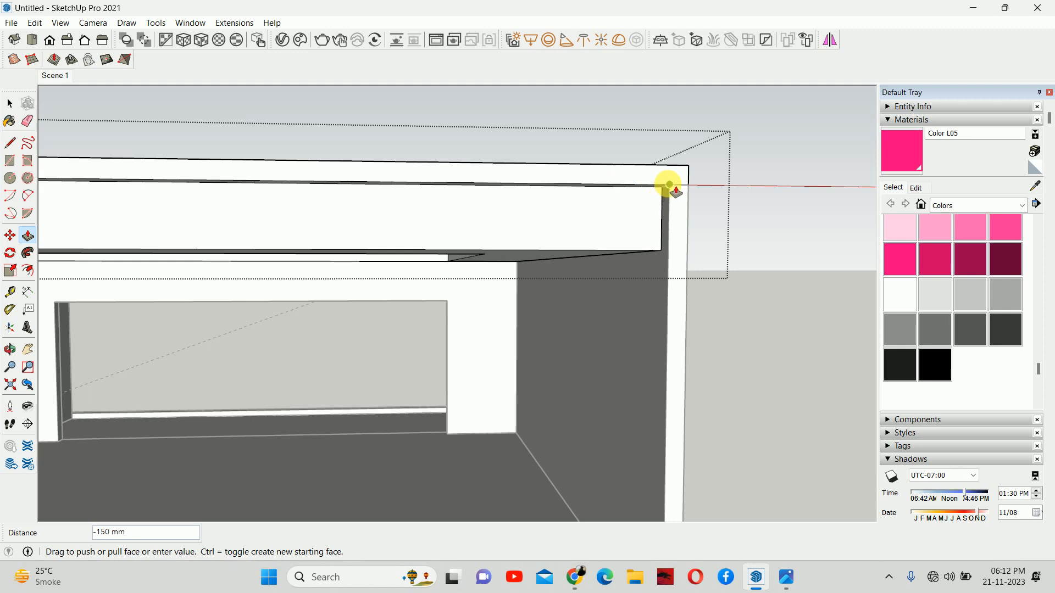
left_click(670, 186)
middle_click_drag(617, 282, 515, 374)
key("space")
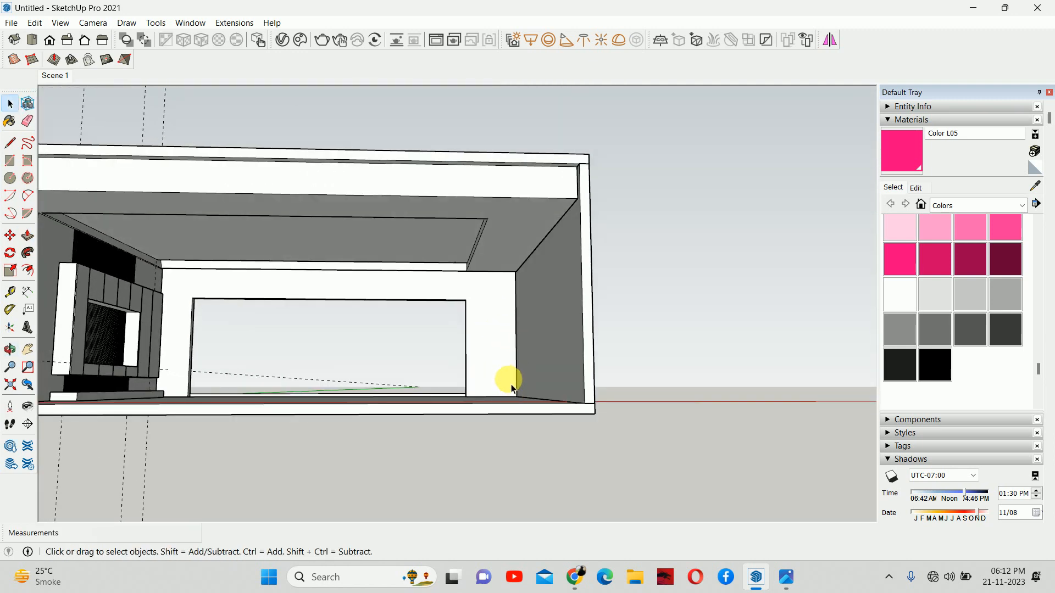
- Restore the saved Scene 1 view and turn to the blank wall opposite the TV wall
middle_click_drag(517, 351, 463, 306)
left_click(54, 77)
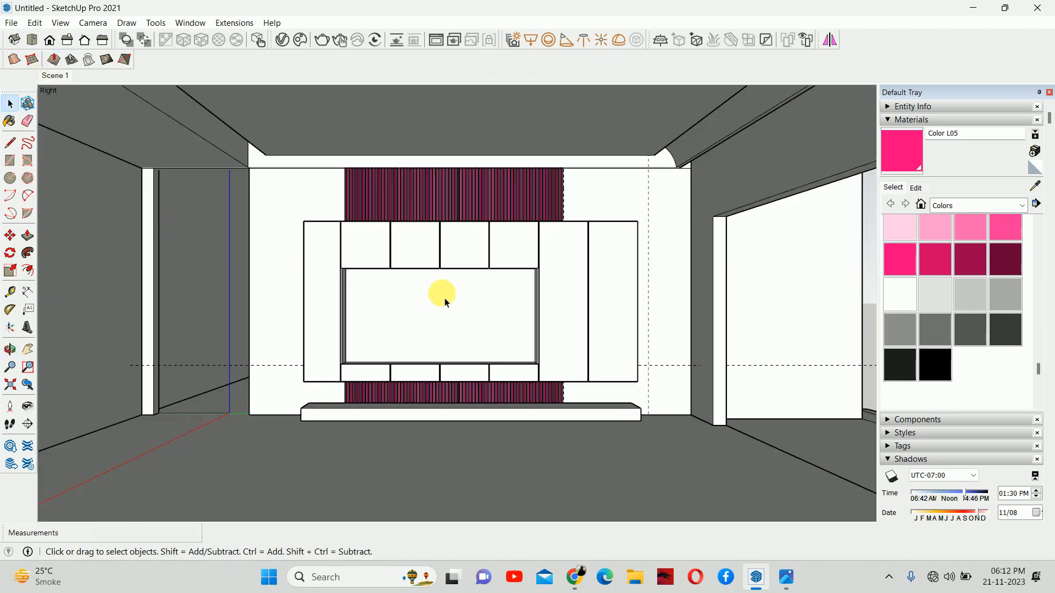
scroll(247, 273, "up", 3)
middle_click_drag(243, 273, 401, 286)
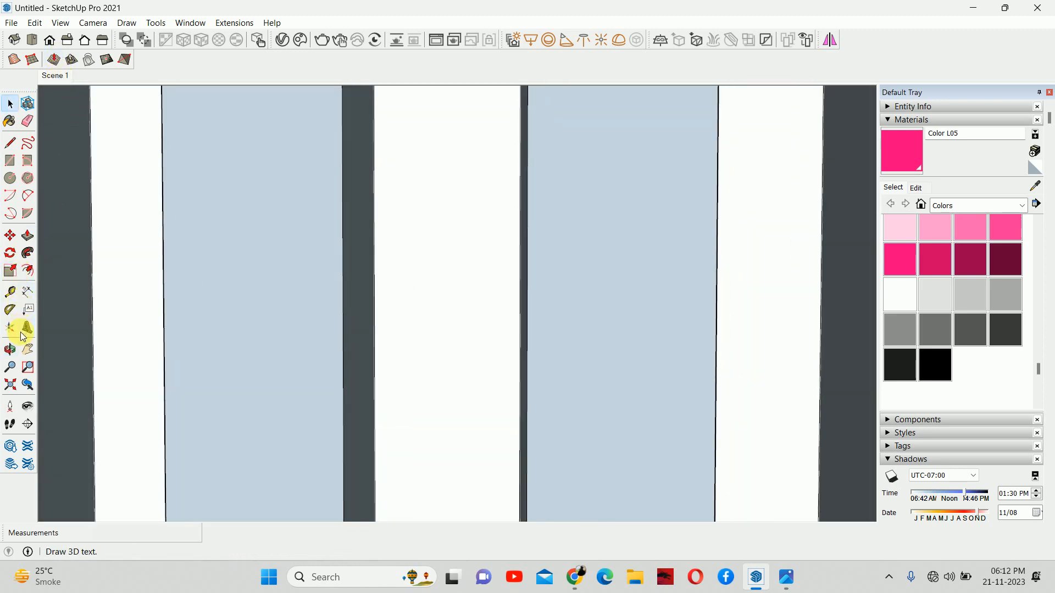
left_click(28, 384)
left_click(28, 384)
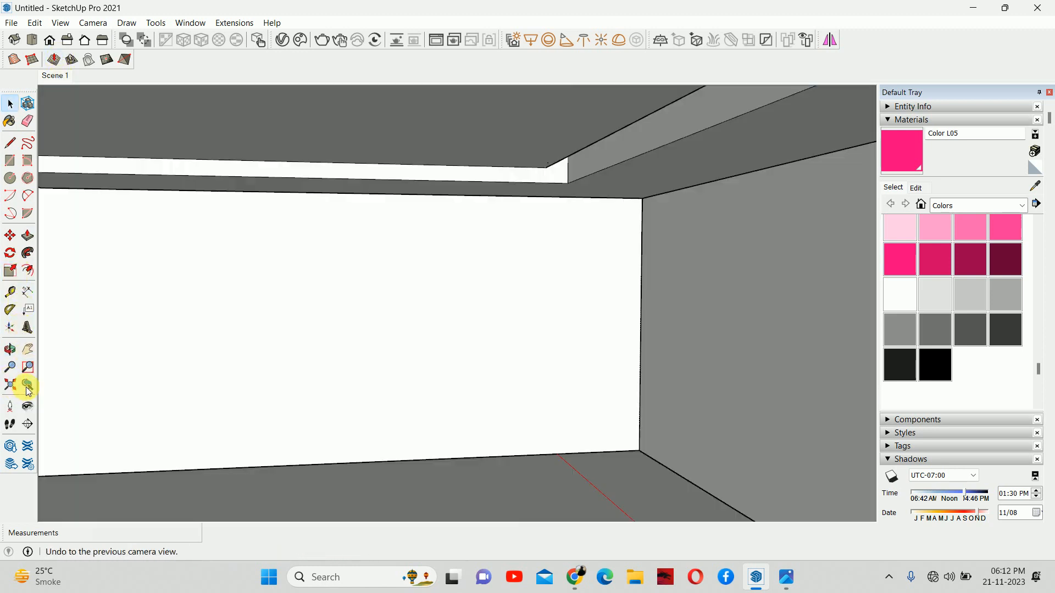
middle_click_drag(426, 311, 480, 291)
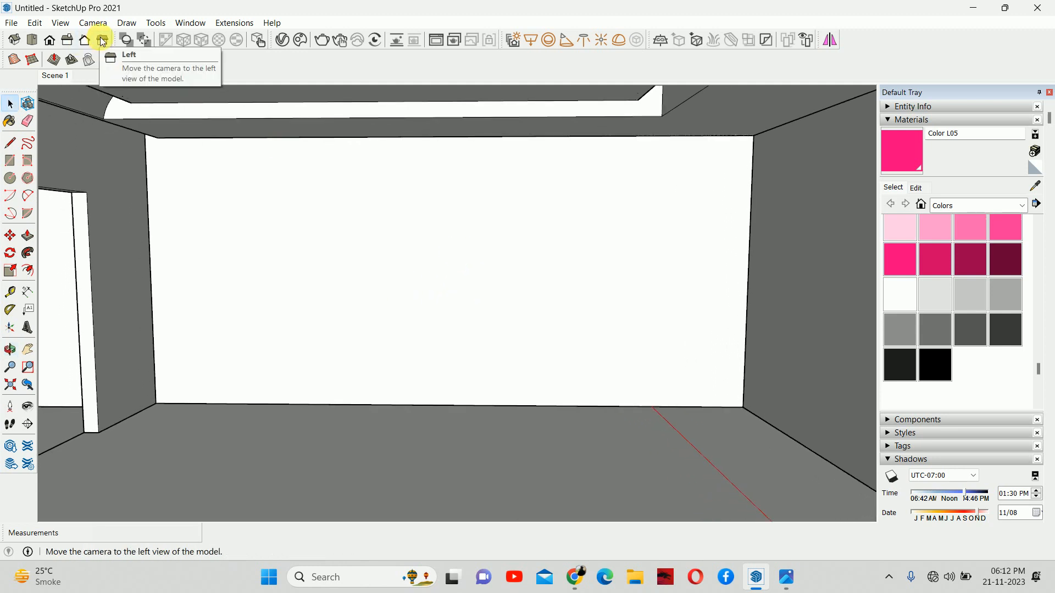
left_click(84, 41)
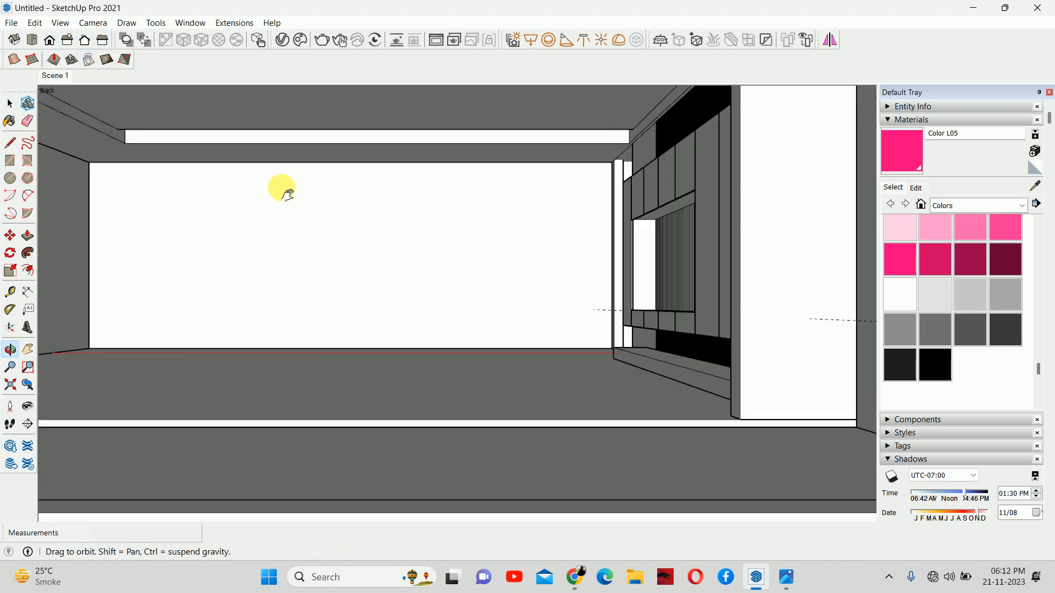
middle_click_drag(281, 188, 256, 310, "shift")
left_click(106, 39)
scroll(370, 245, "down", 3)
scroll(477, 329, "up", 5)
scroll(404, 292, "down", 1)
middle_click_drag(404, 285, 367, 275, "shift")
left_click(16, 426)
left_click_drag(579, 218, 558, 334)
middle_click_drag(465, 212, 470, 138, "shift")
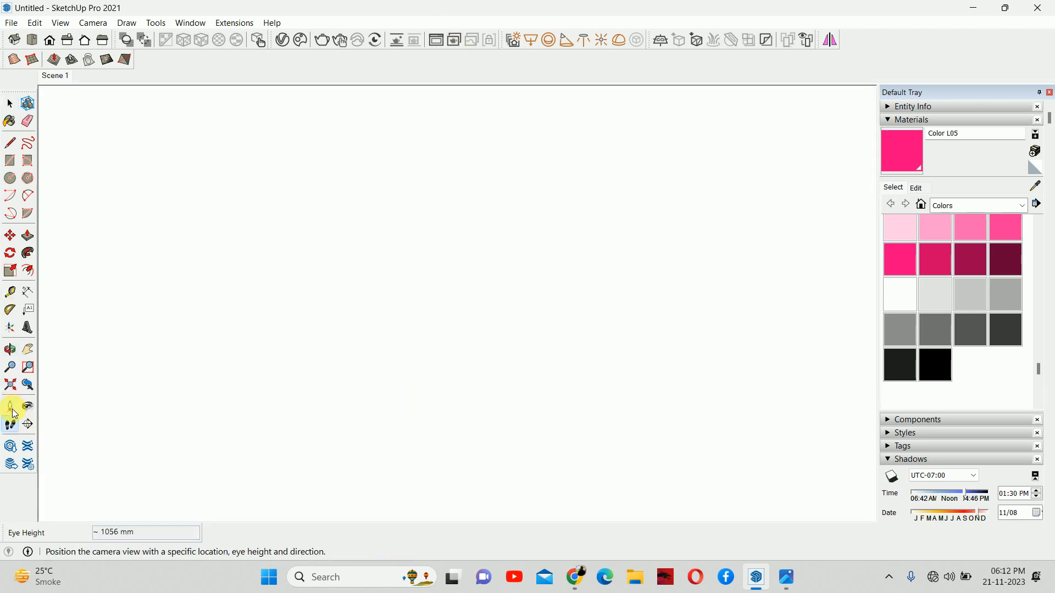
left_click(28, 385)
left_click(27, 385)
- Frame the blank wall opposite the TV wall in the standard Left view and save it as a new scene
left_click_drag(452, 337, 363, 341)
key("space")
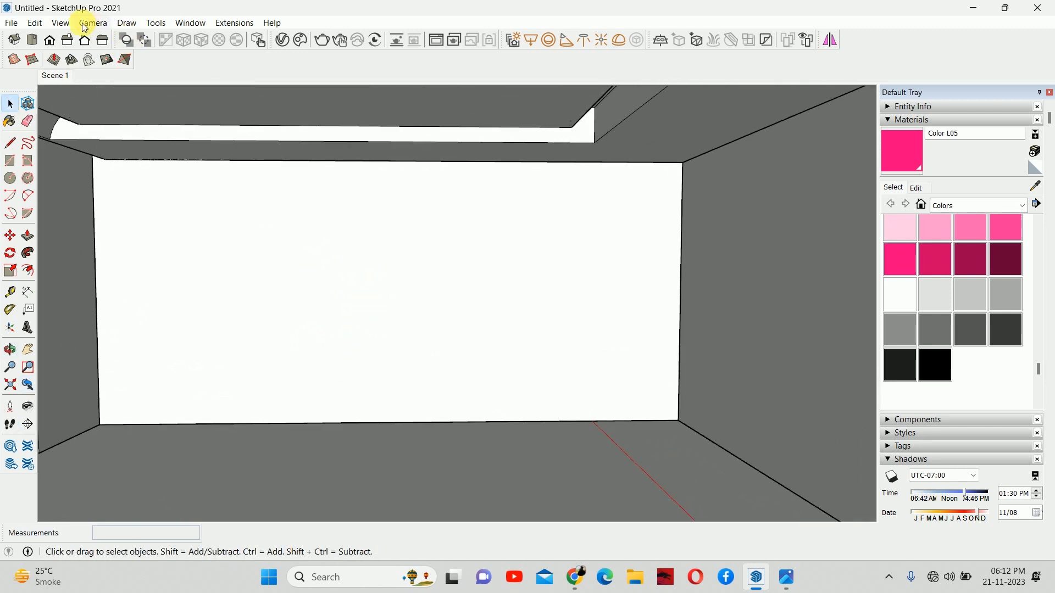
middle_click_drag(265, 244, 380, 245)
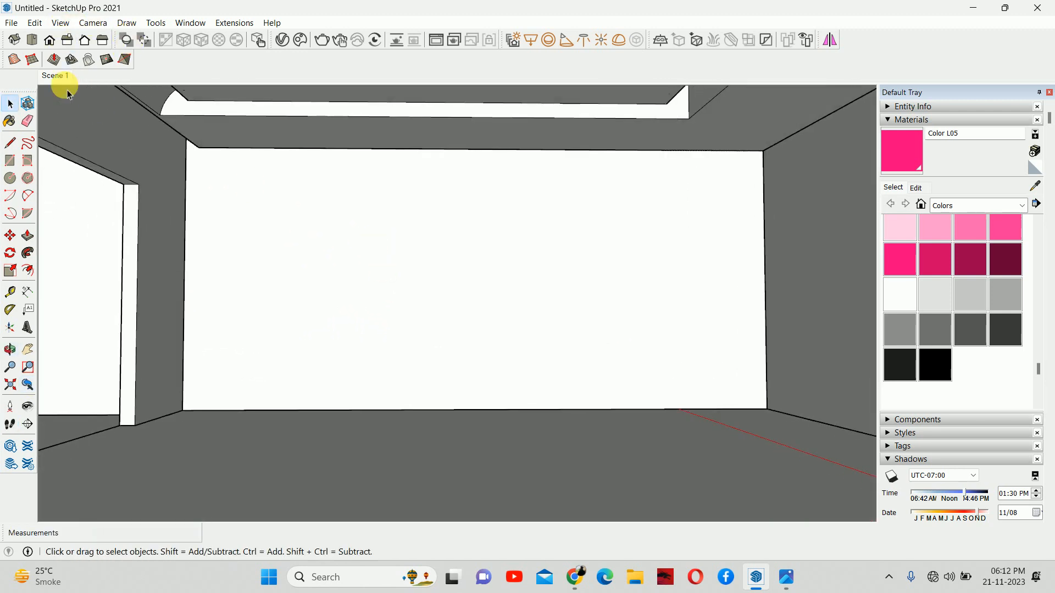
left_click(104, 42)
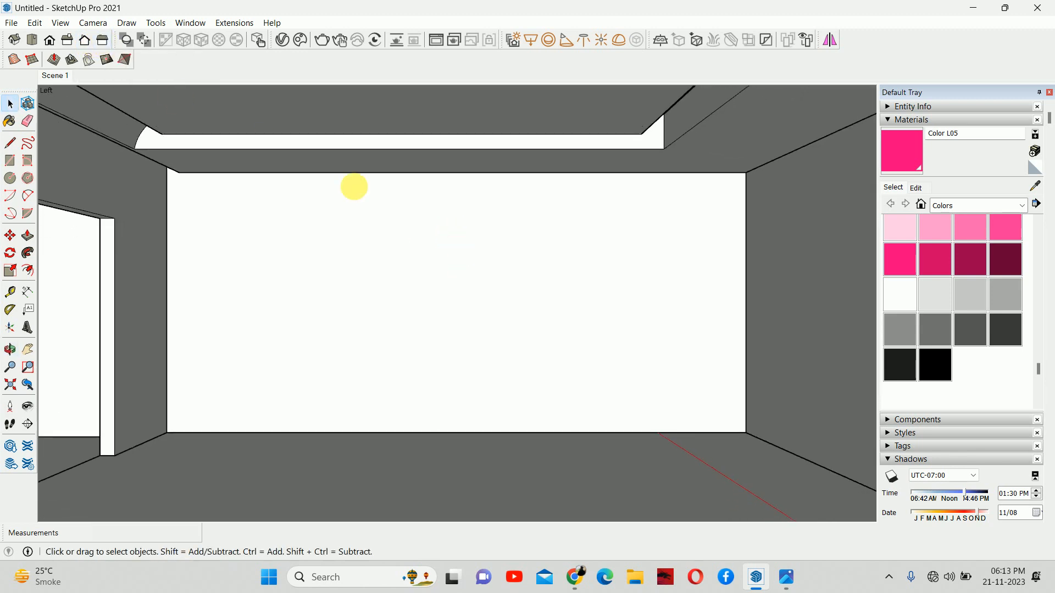
left_click(61, 22)
mouse_move(131, 262)
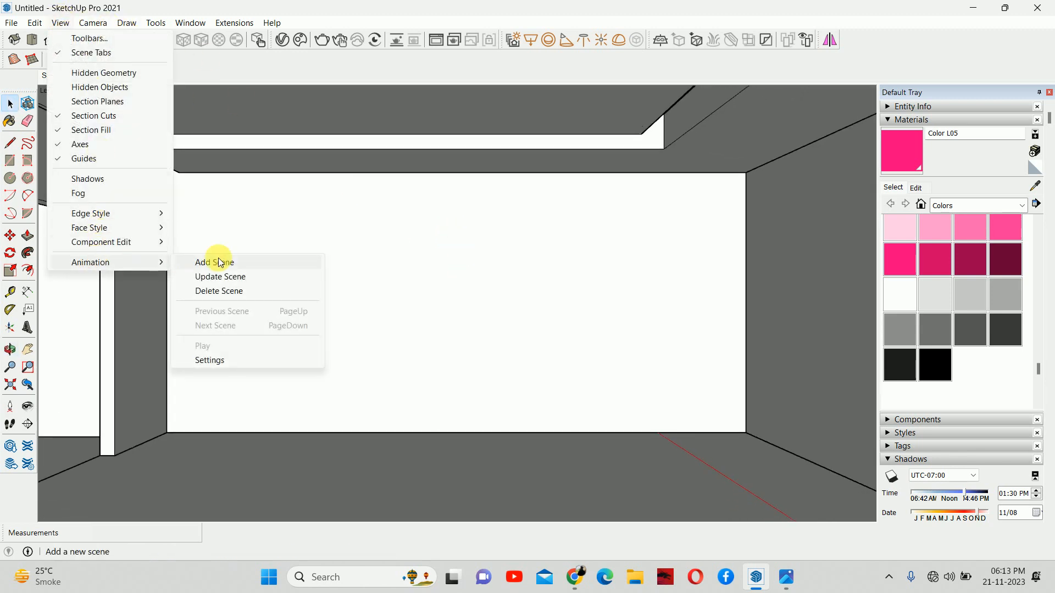
left_click(220, 260)
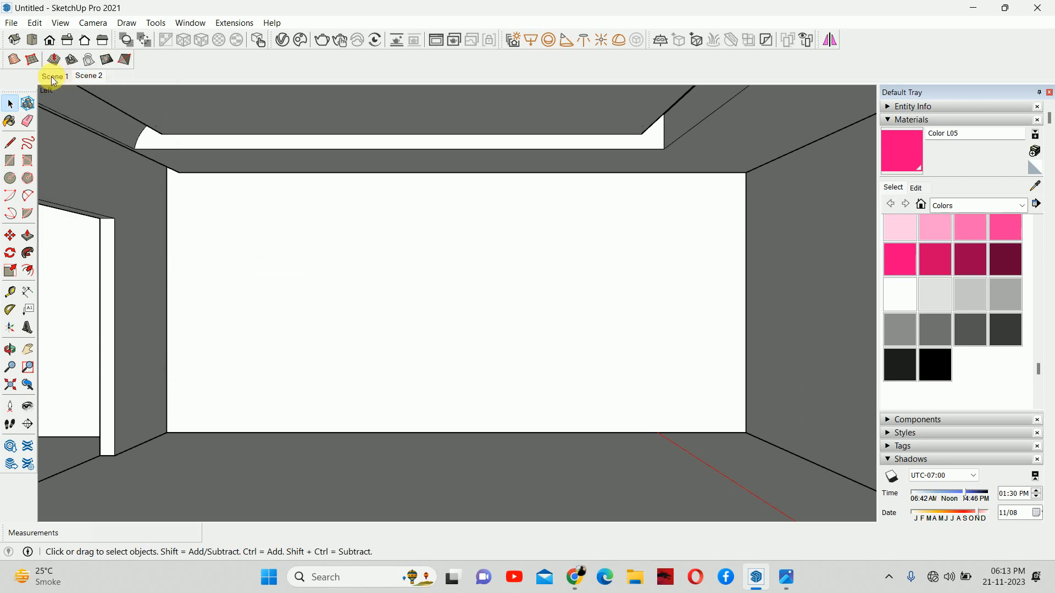
middle_click_drag(471, 286, 470, 282, "shift")
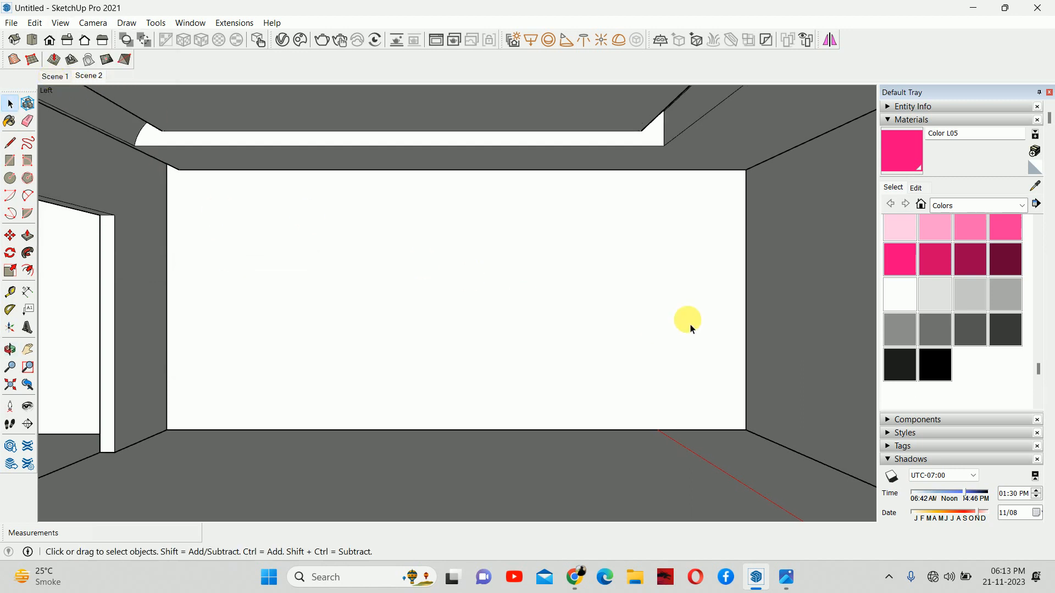
double_click(714, 347)
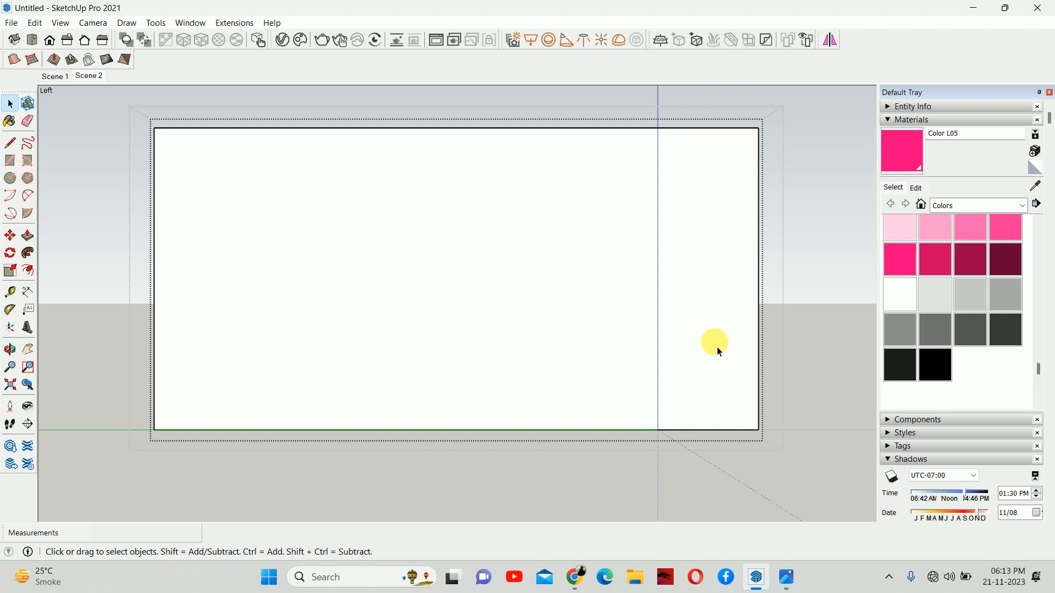
key("Escape")
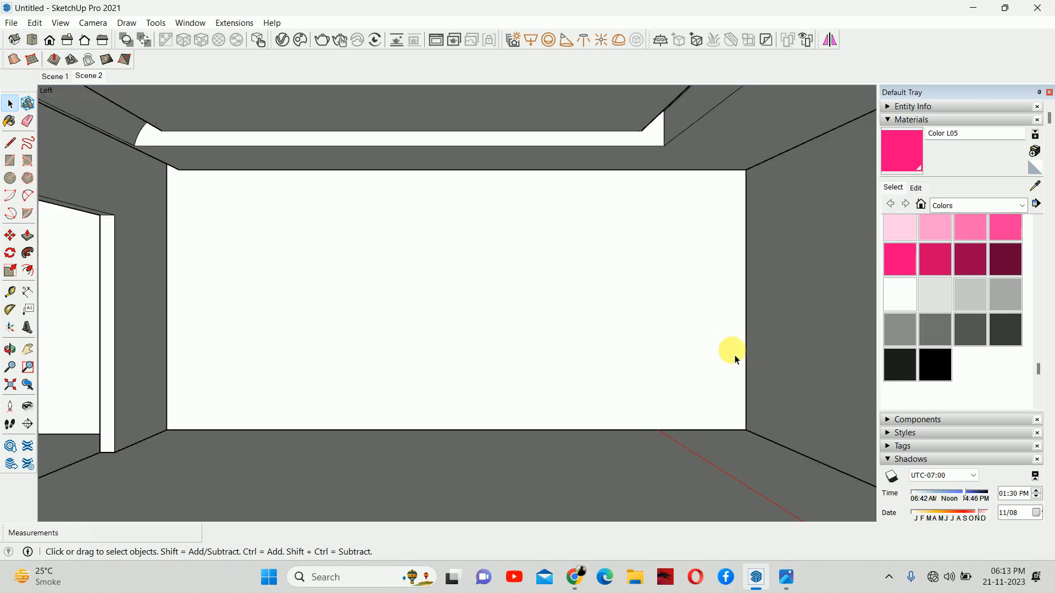
key("t")
left_click(167, 317)
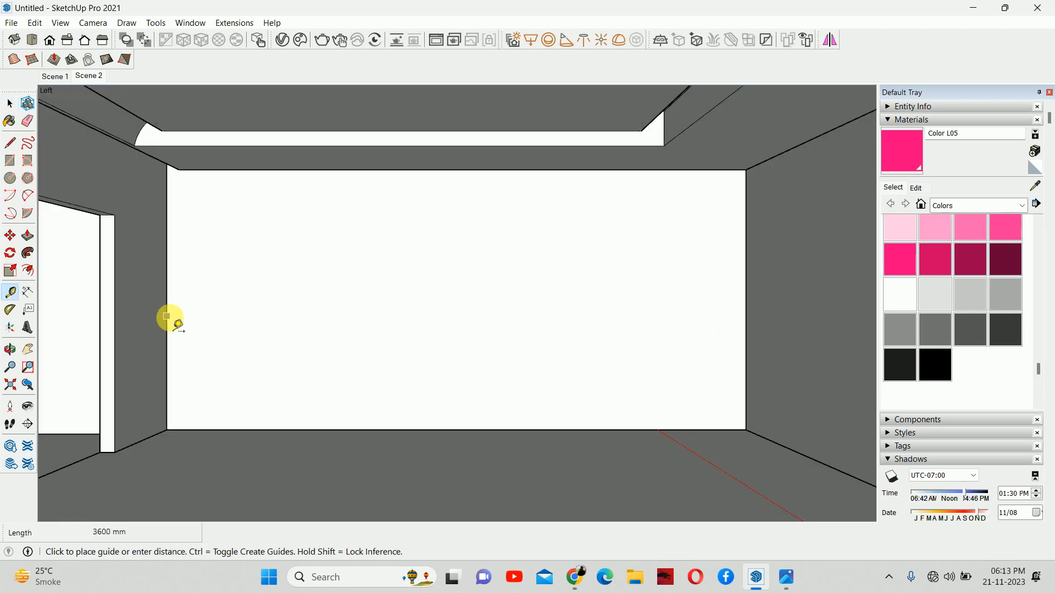
key("space")
- Open the blank wall's group for editing and place a vertical guide 150 mm in from its right edge
double_click(739, 338)
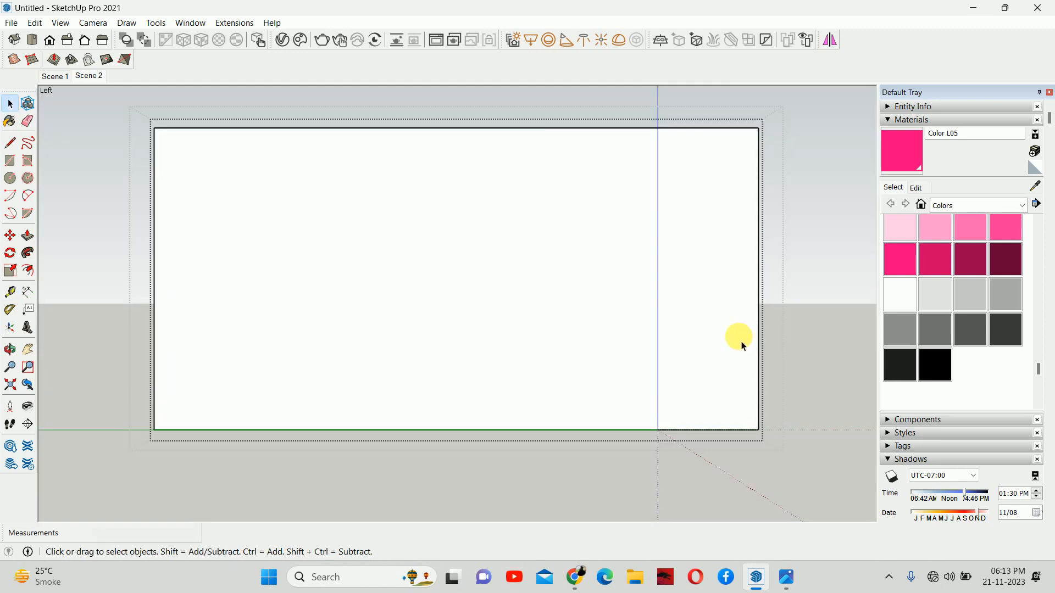
key("t")
left_click(155, 278)
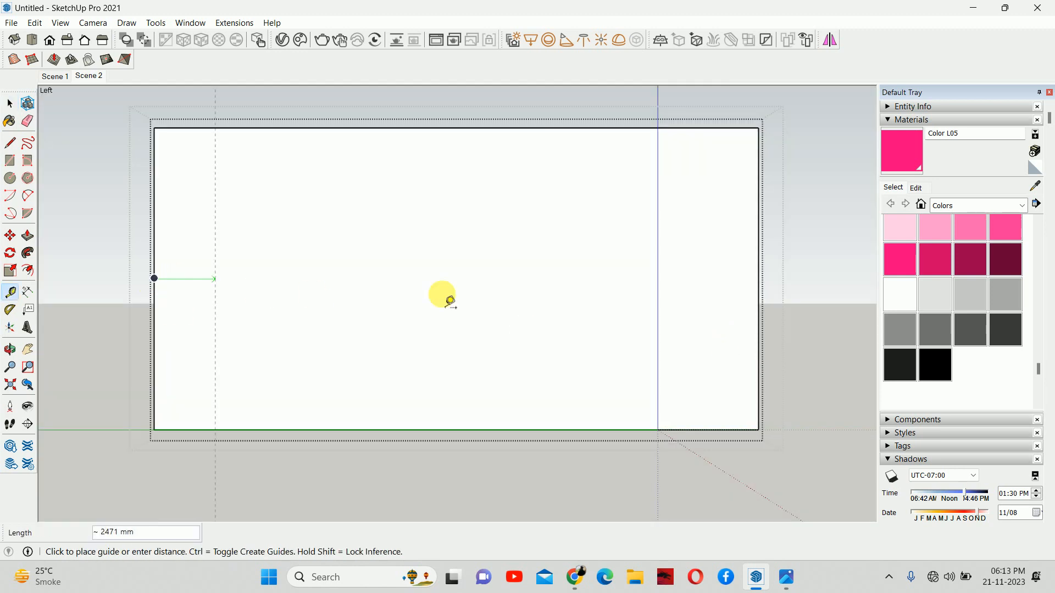
key("space")
key("t")
left_click(759, 279)
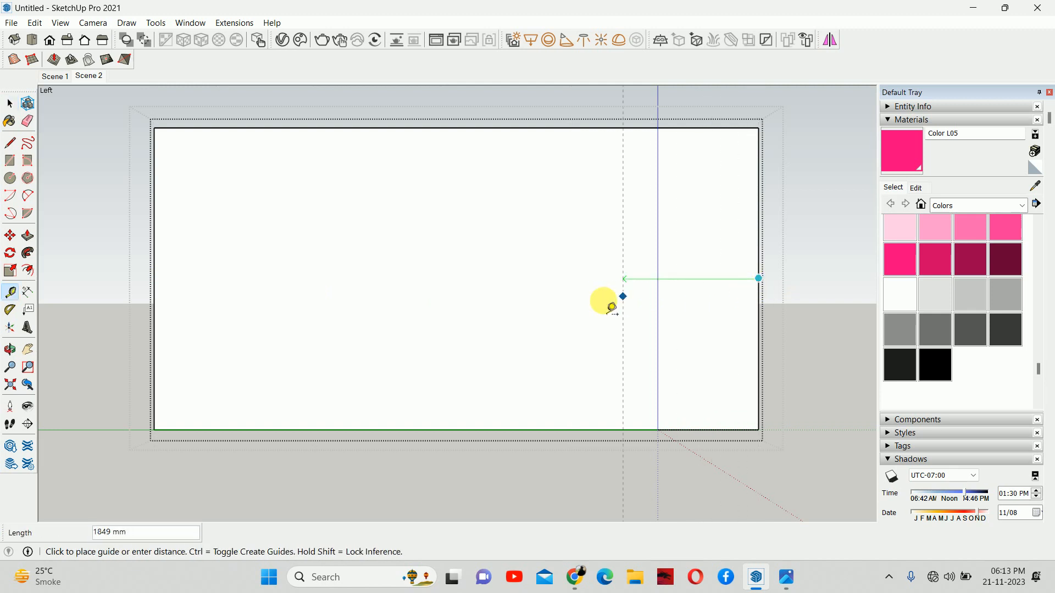
type("150")
key("Return")
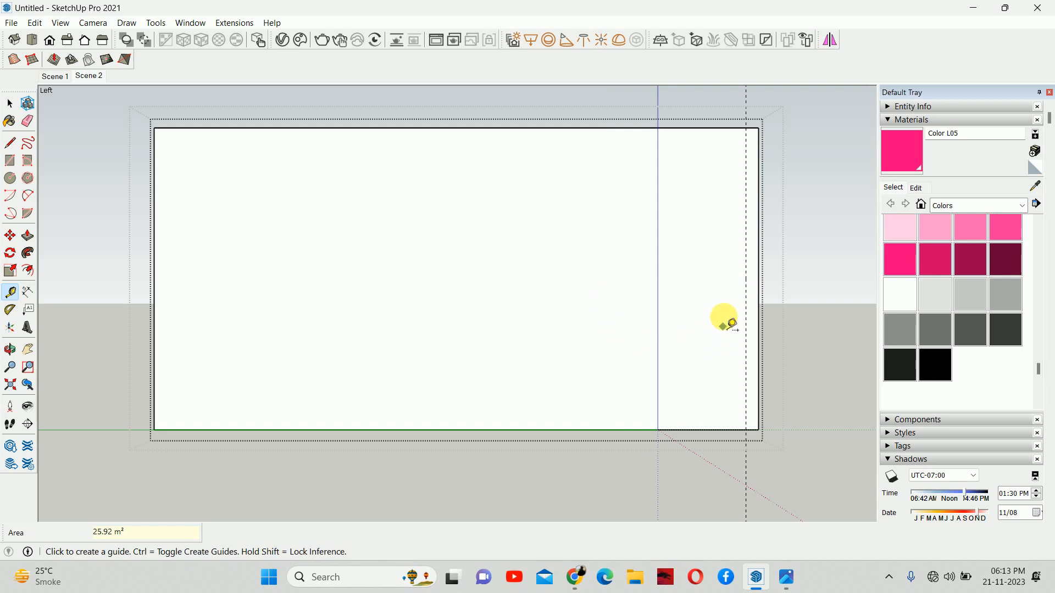
- Place a second vertical guide 150 mm further in from the first guide on the blank wall
left_click(746, 289)
type("15")
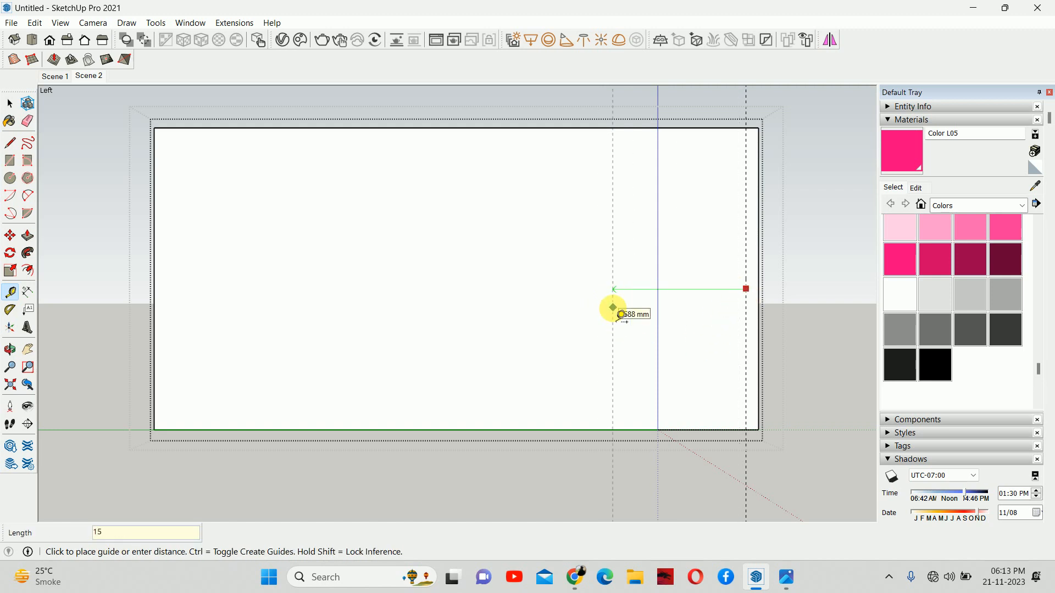
type("0")
key("Return")
- Place a third vertical guide 1200 mm in from the second guide to mark the door's width
left_click(738, 290)
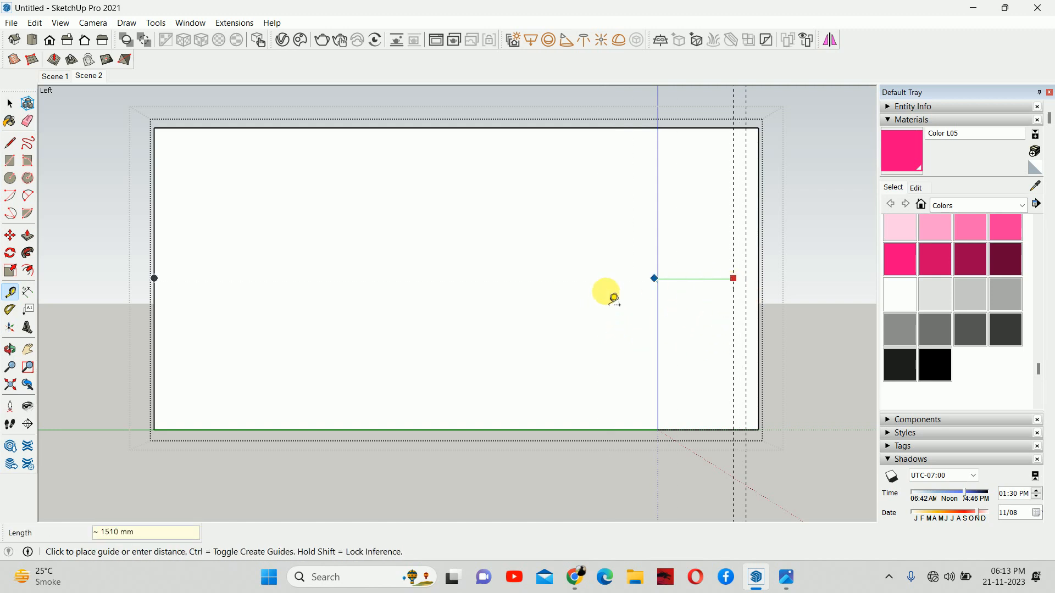
key("space")
key("t")
left_click(733, 323)
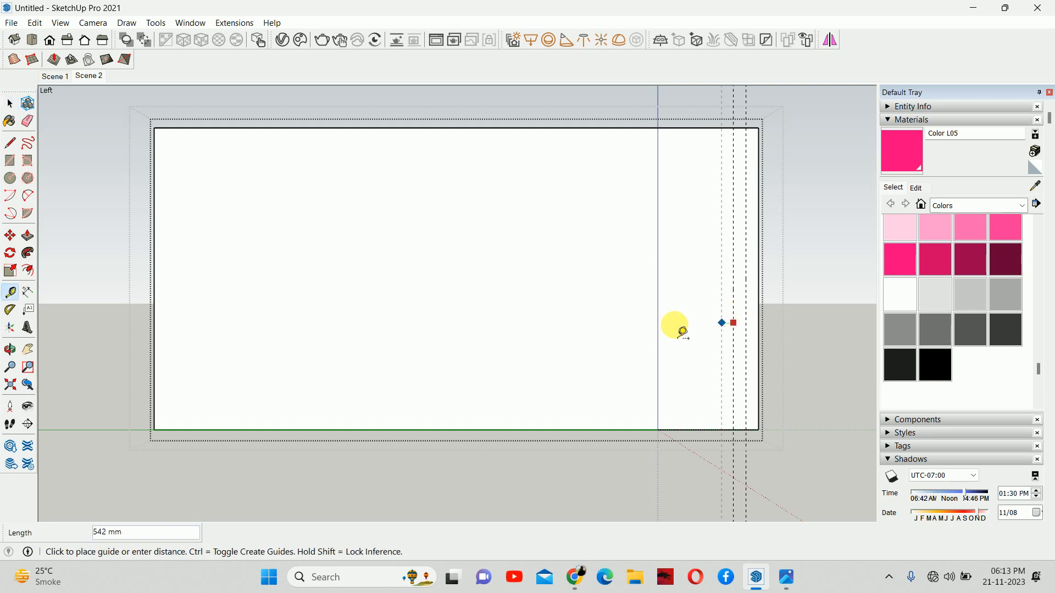
type("1200")
key("Return")
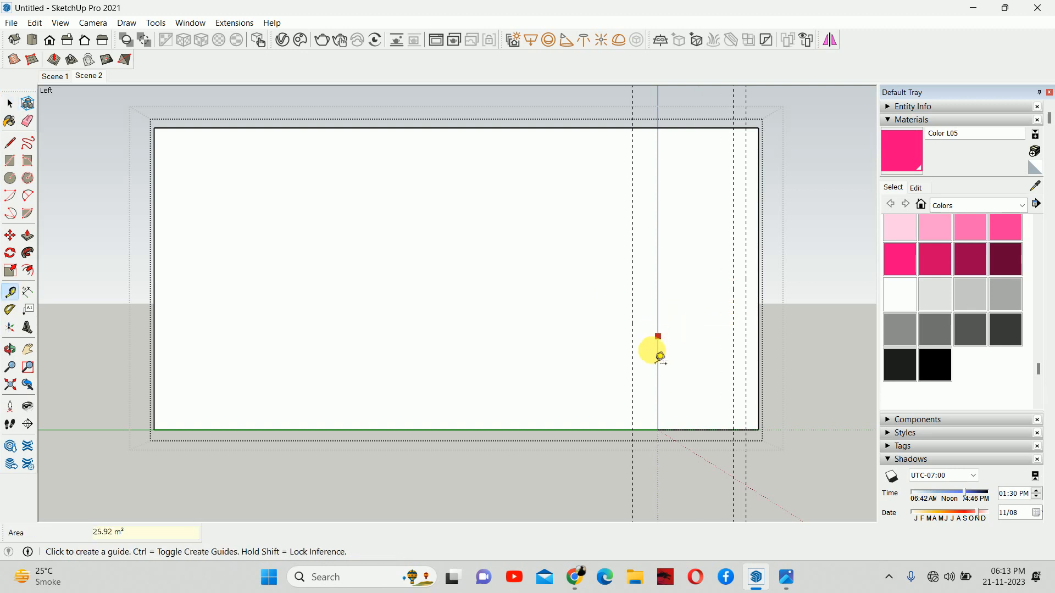
- Show the rest of the room while editing the wall group and view the guides from inside
key("i")
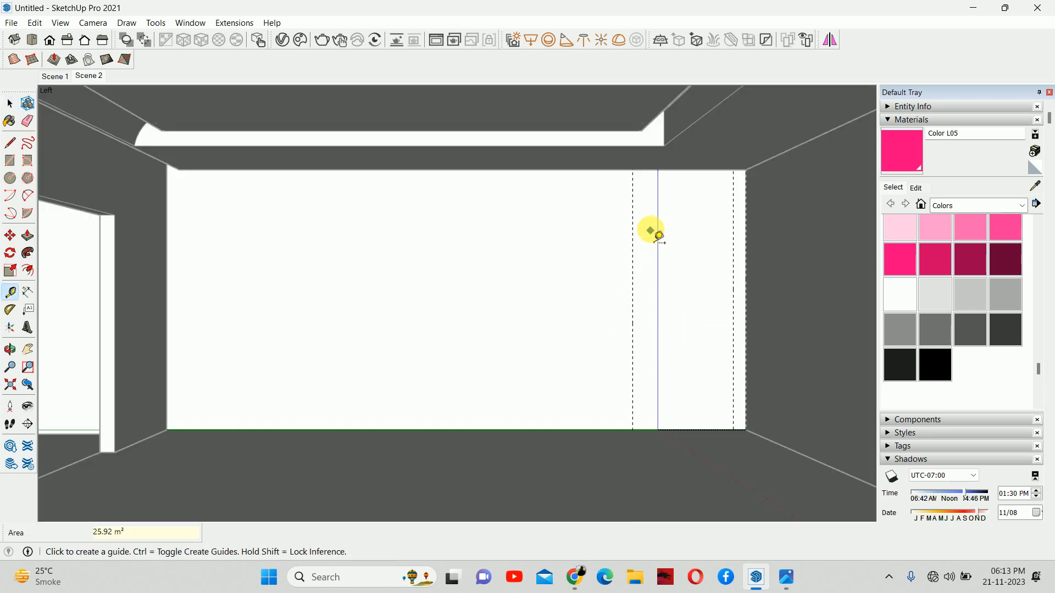
middle_click_drag(650, 230, 632, 242)
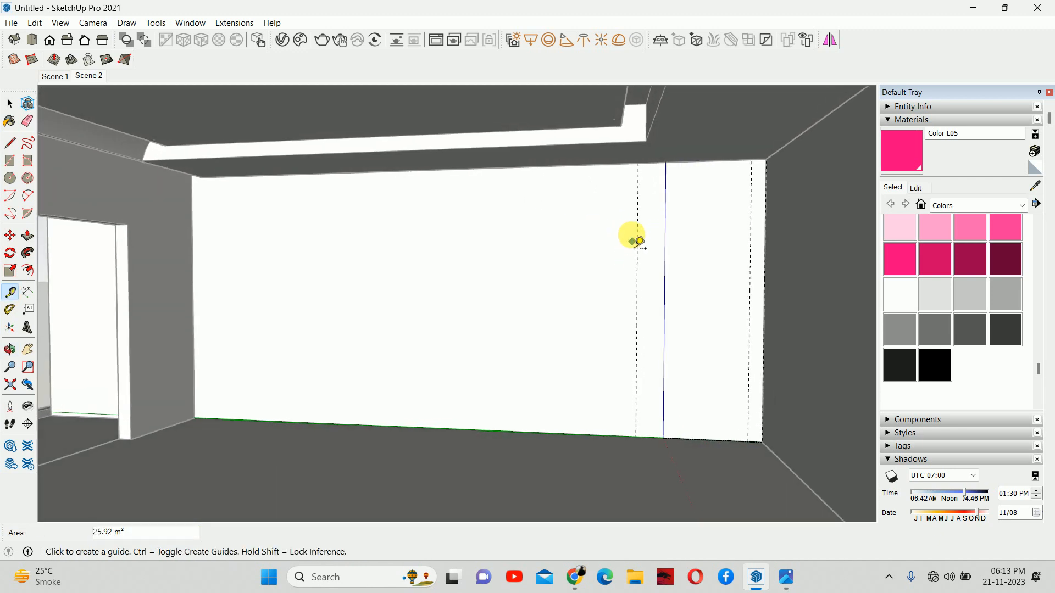
left_click(638, 232)
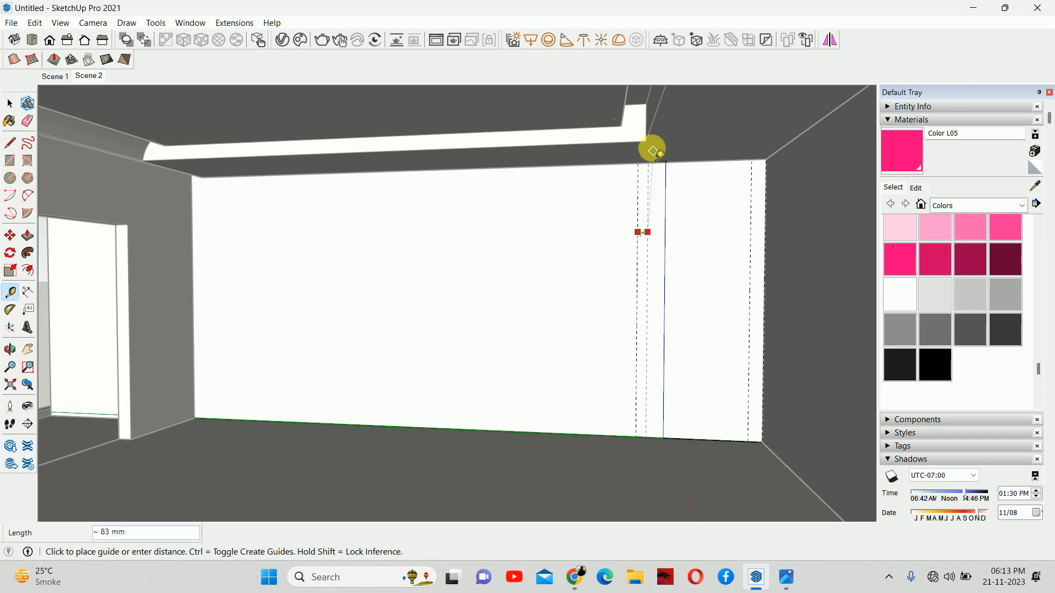
key("space")
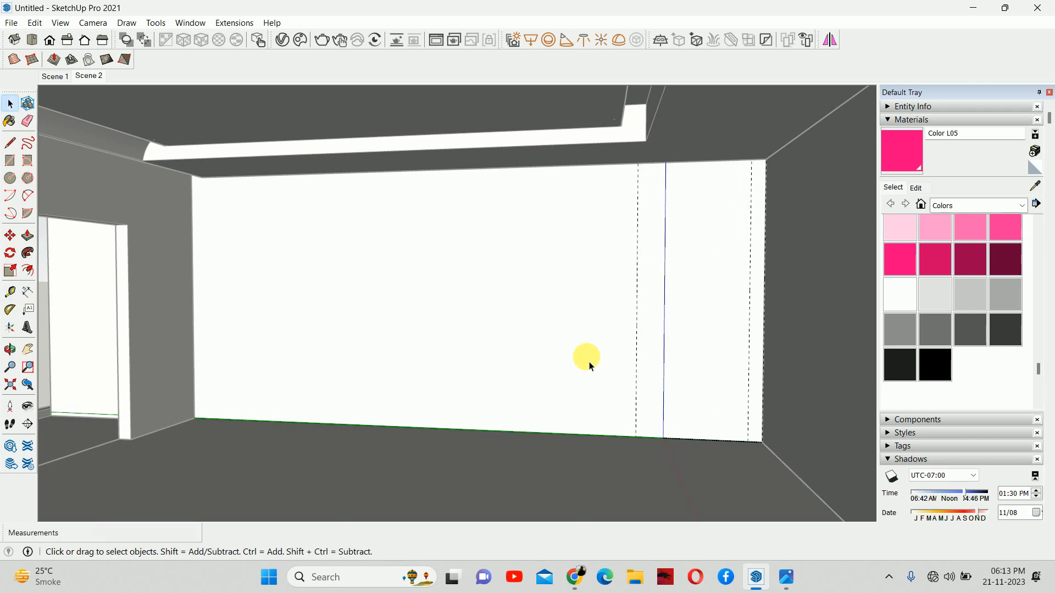
middle_click_drag(585, 358, 608, 365)
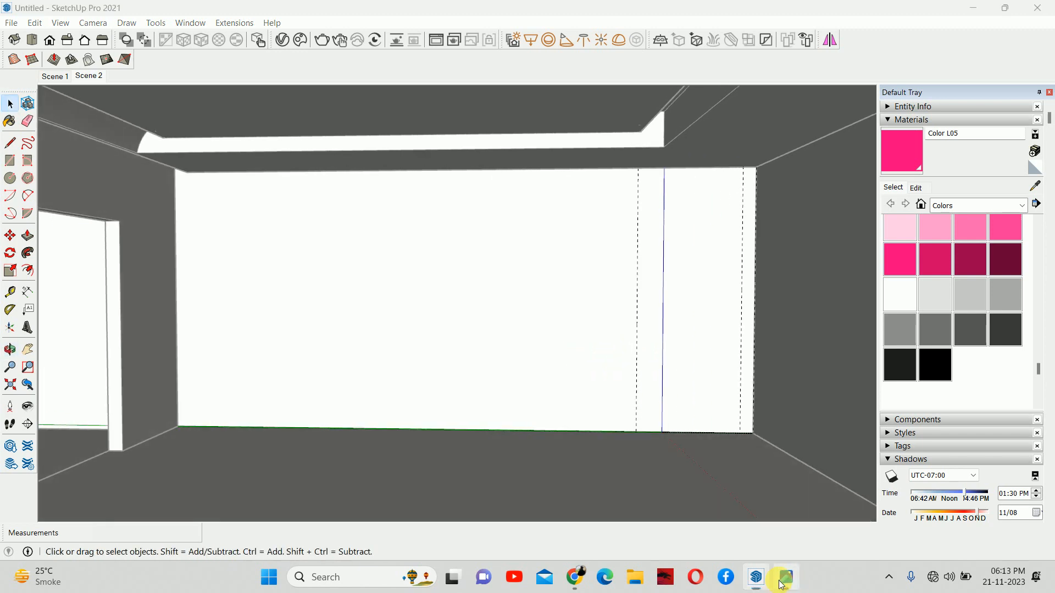
- Switch to the reference image and examine the wood-panelled door section and its metal edge strip up close
left_click(786, 577)
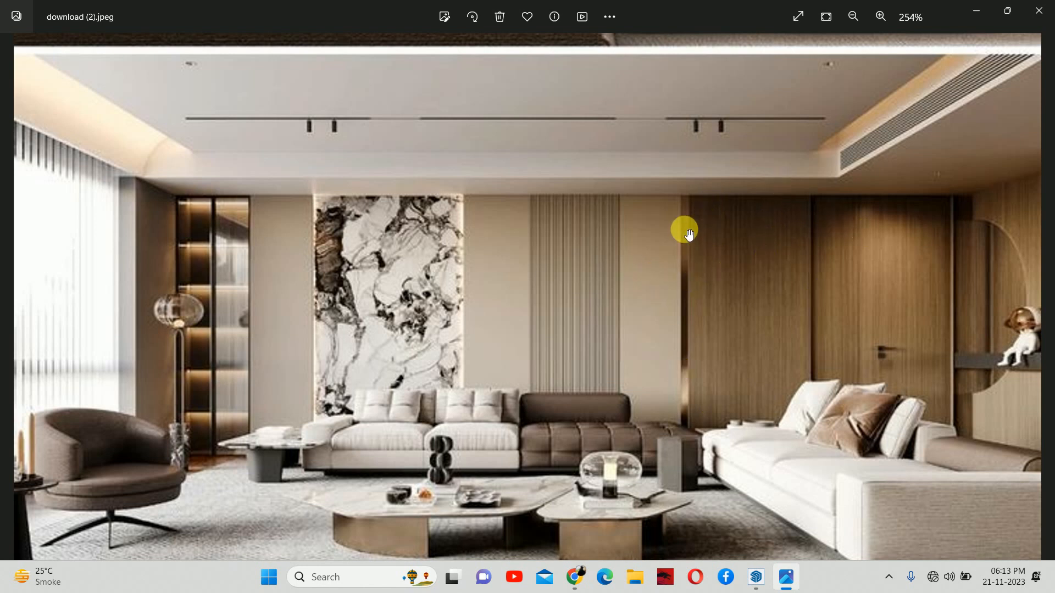
scroll(692, 324, "up", 5)
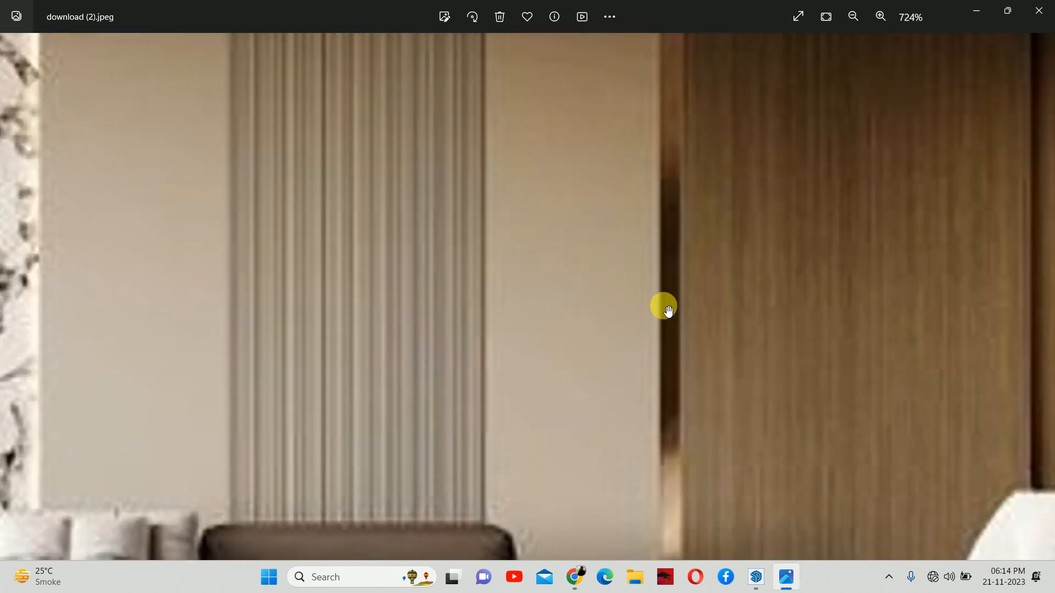
scroll(662, 306, "down", 5)
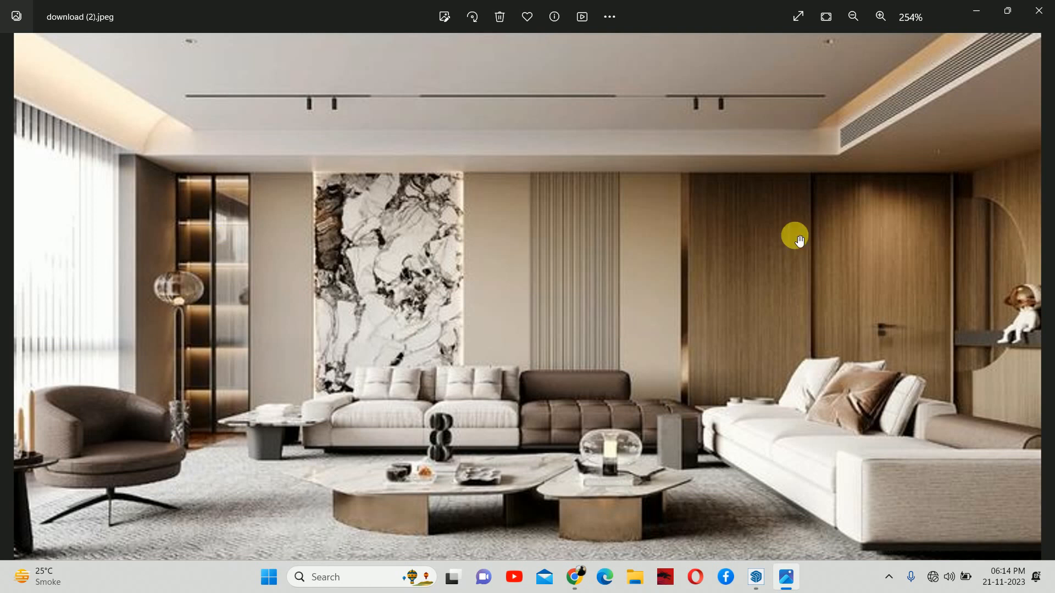
left_click(977, 10)
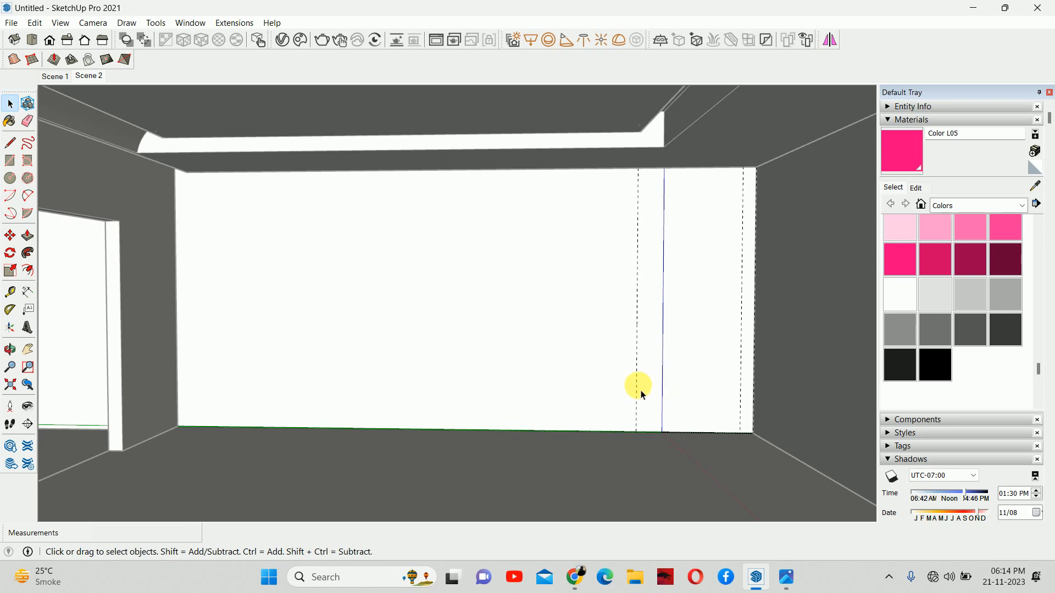
- Cut a 1200 x 3100 mm opening through the 150 mm thick wall between the two guides 1200 mm apart
double_click(612, 394)
key("Escape")
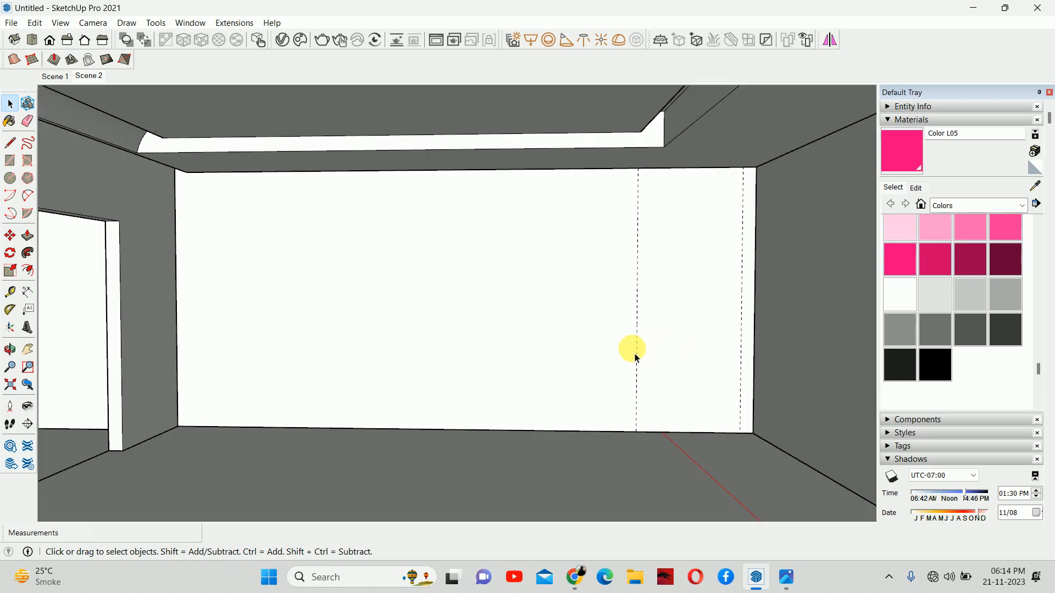
key("r")
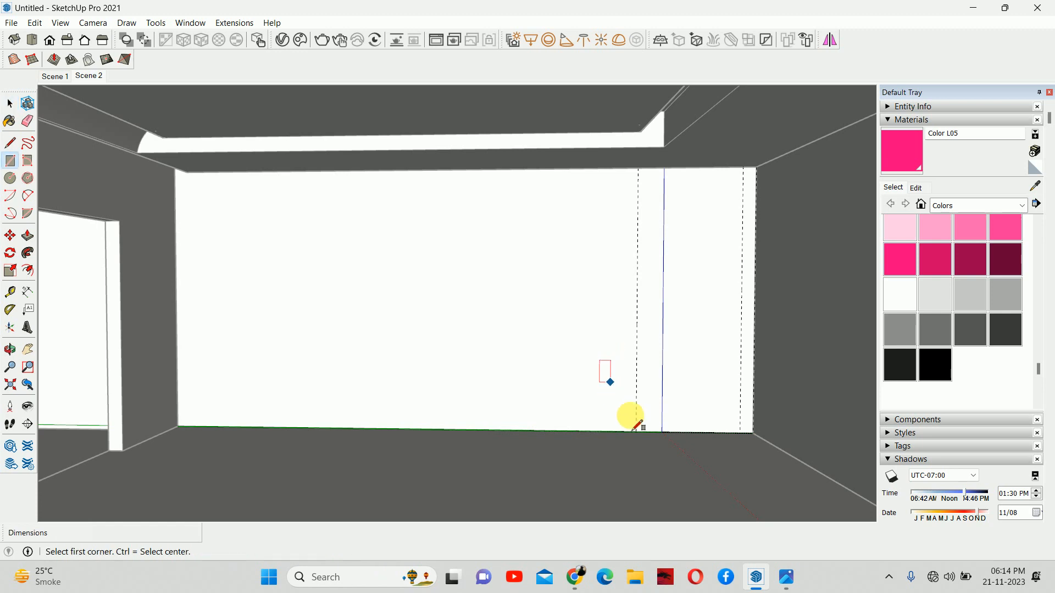
left_click(636, 432)
left_click(736, 192)
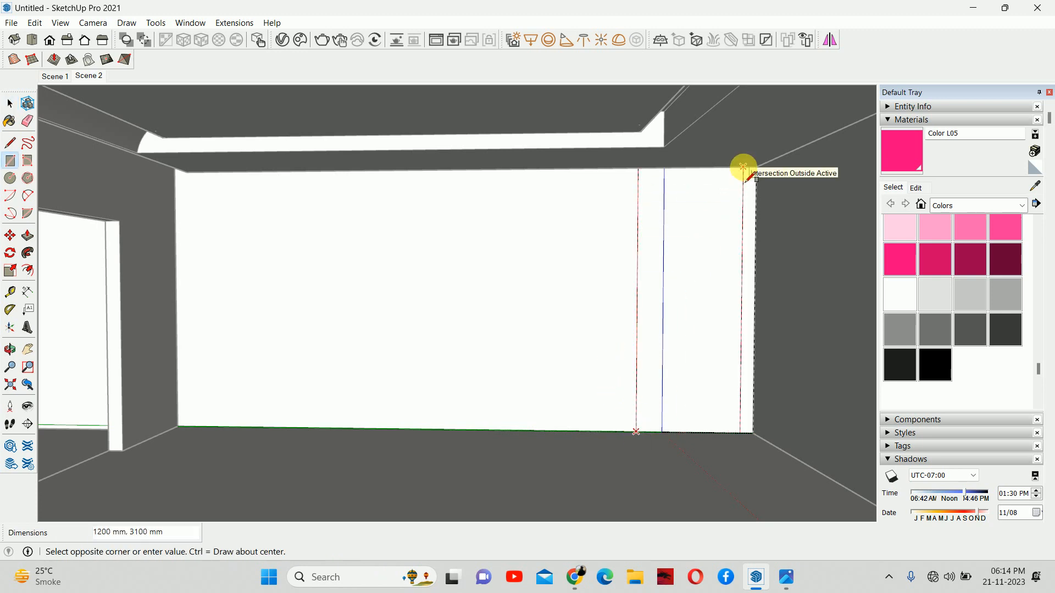
key("p")
left_click(711, 360)
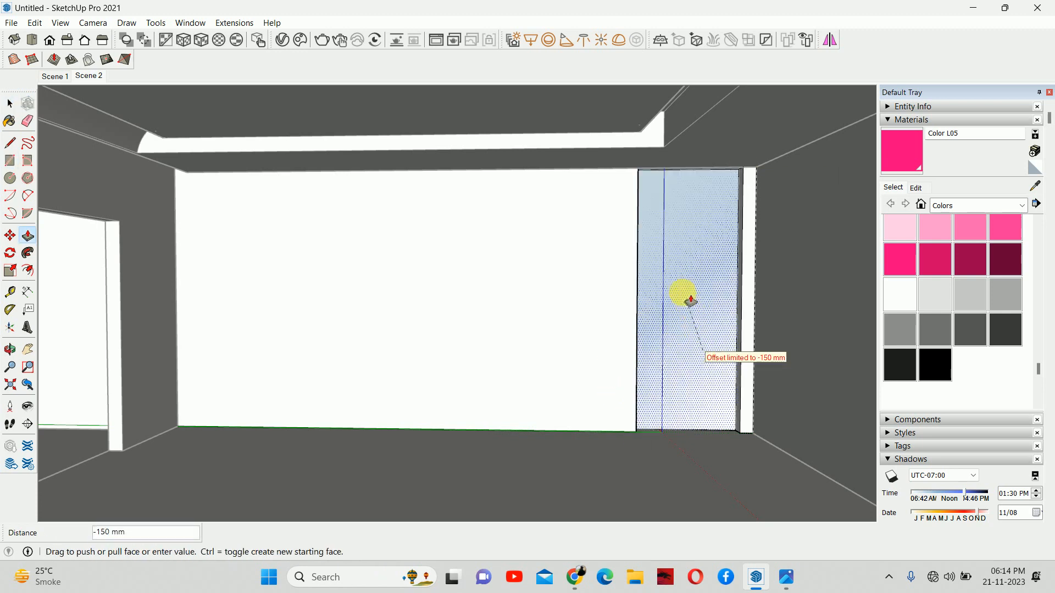
left_click(680, 291)
key("space")
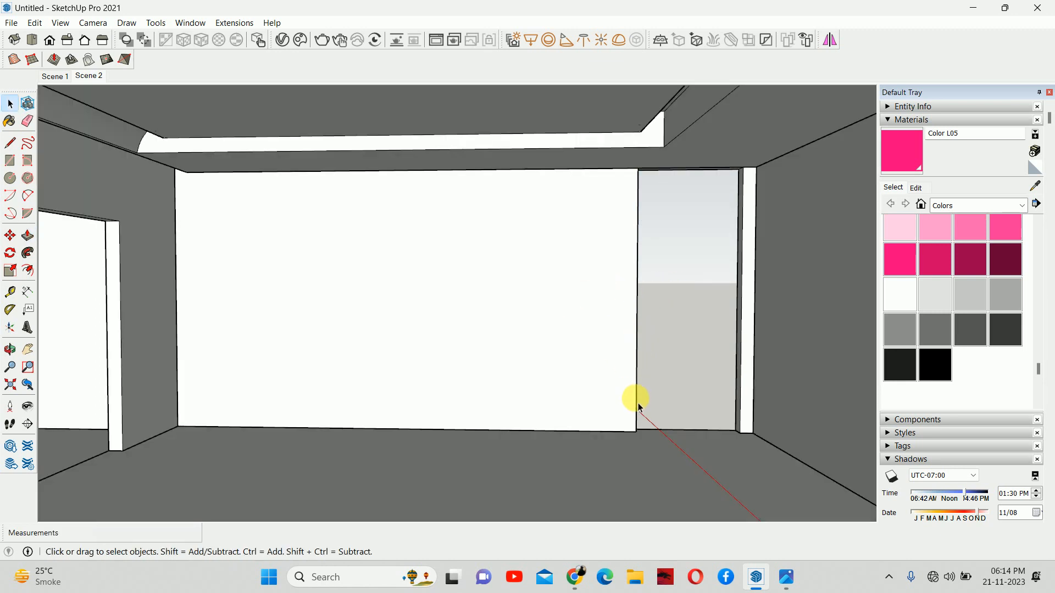
- Draw a rectangle filling the new wall opening and make it a separate group
key("r")
left_click(795, 586)
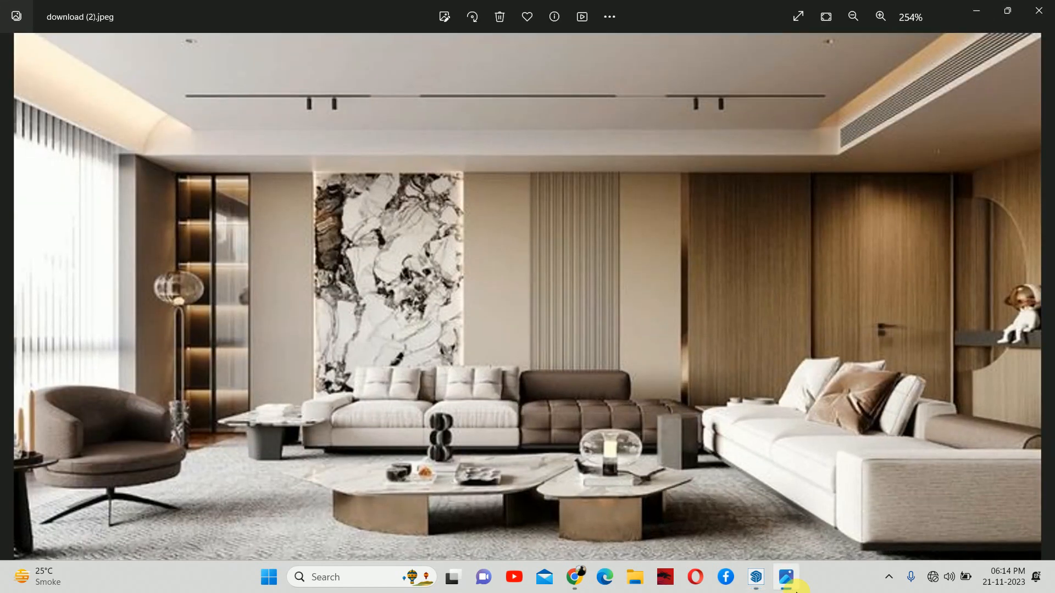
left_click(794, 586)
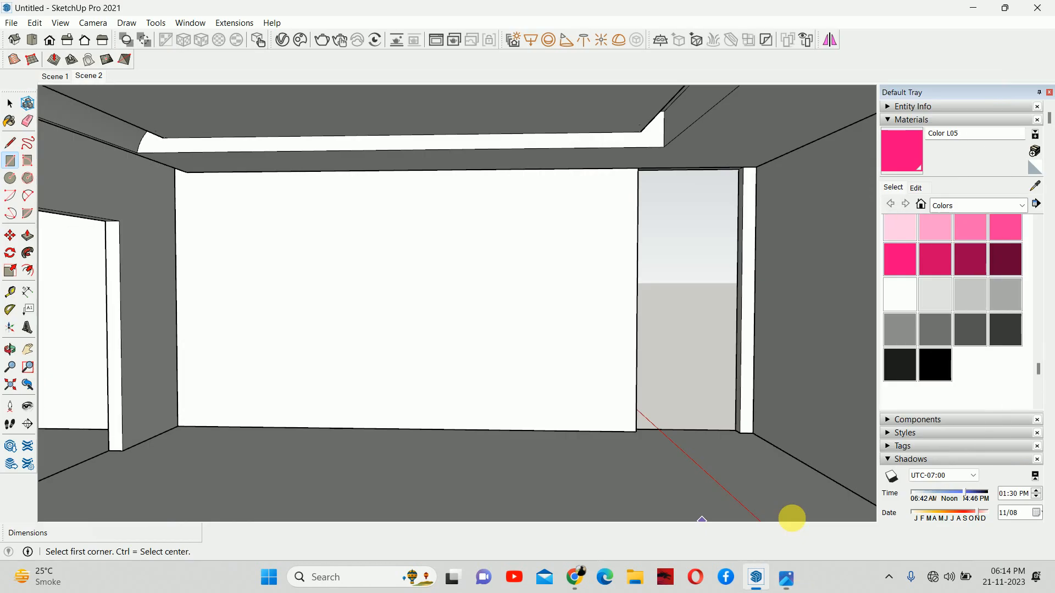
left_click(636, 432)
left_click(741, 168)
key("space")
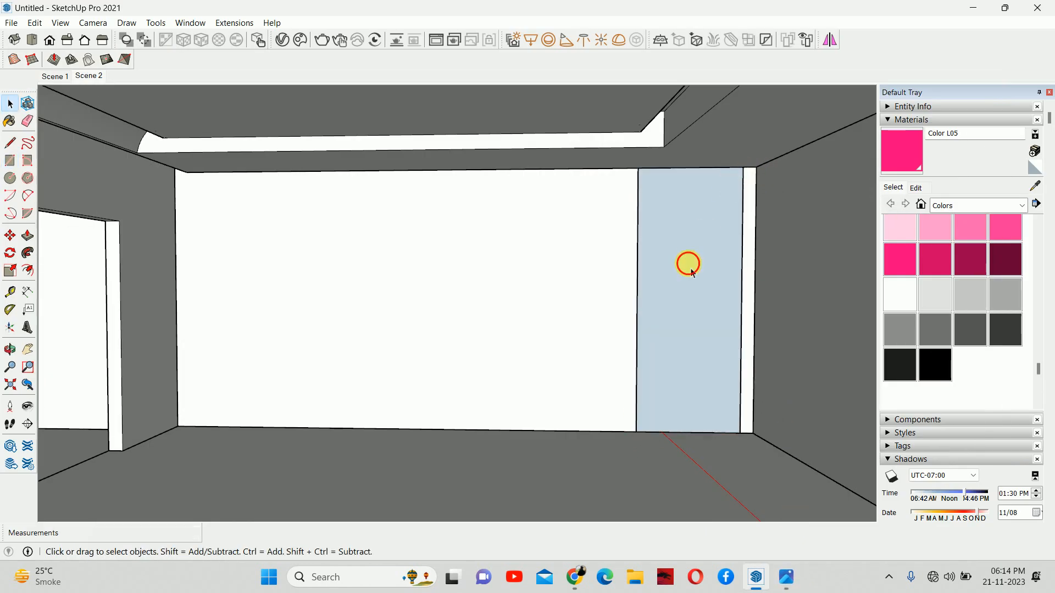
right_click(690, 266)
left_click(731, 379)
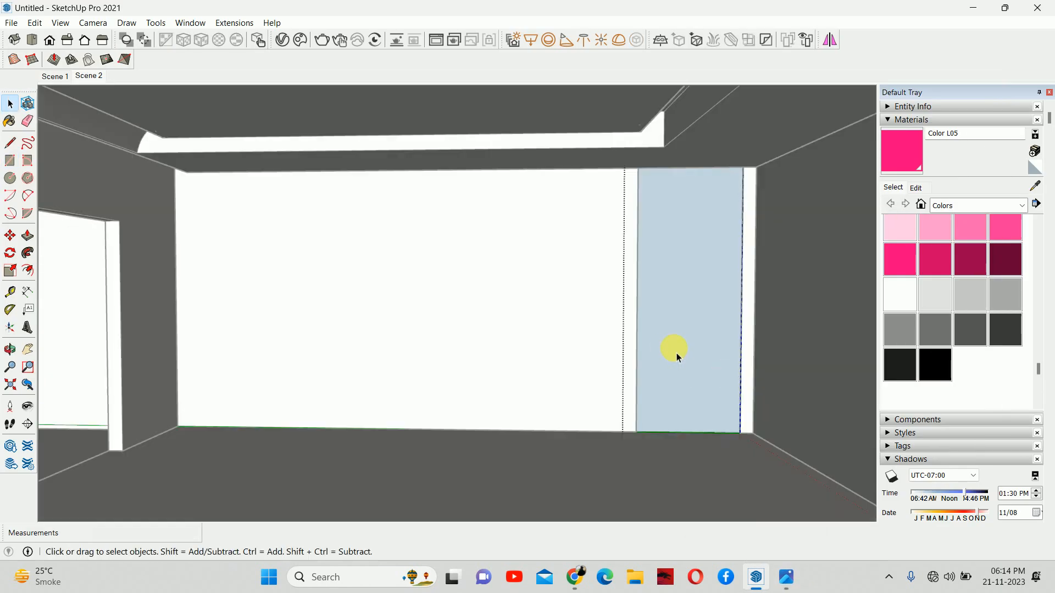
- Extrude the panel face in the wall opening by 25 mm and close its group
middle_click_drag(677, 357, 720, 381)
key("p")
left_click(702, 377)
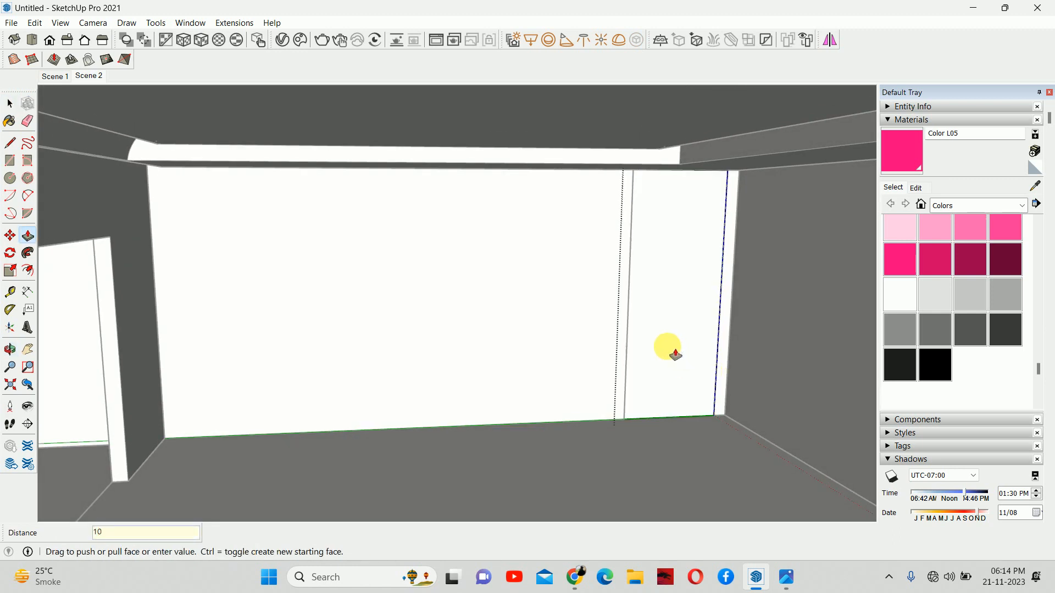
type("20")
key("Return")
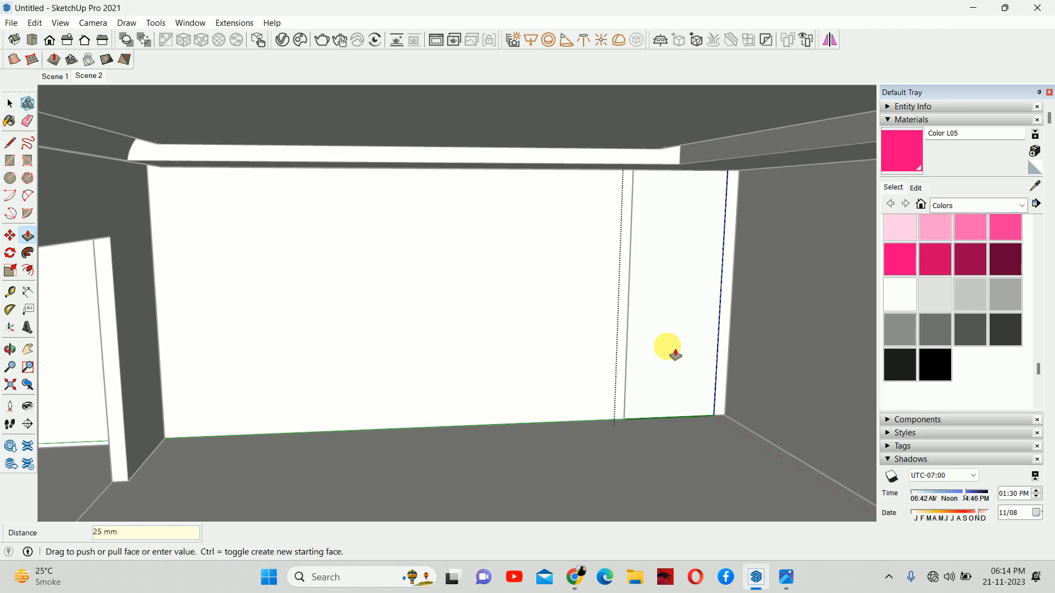
key("space")
middle_click_drag(672, 341, 617, 314)
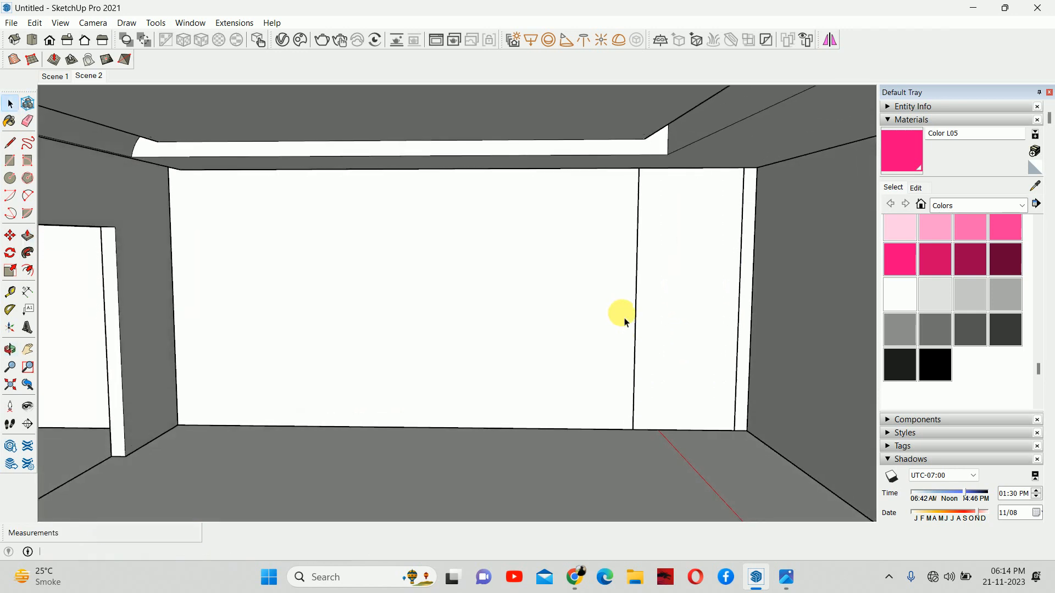
- Check the reference image's wall layout and place a vertical guide 1200 mm from the door panel's inner edge
left_click(788, 587)
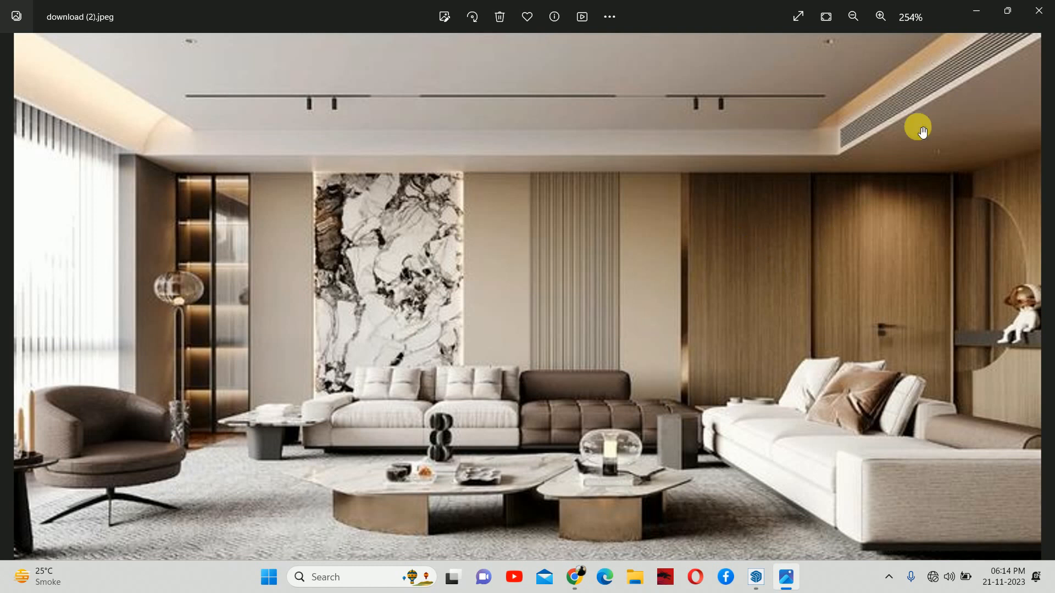
left_click(976, 10)
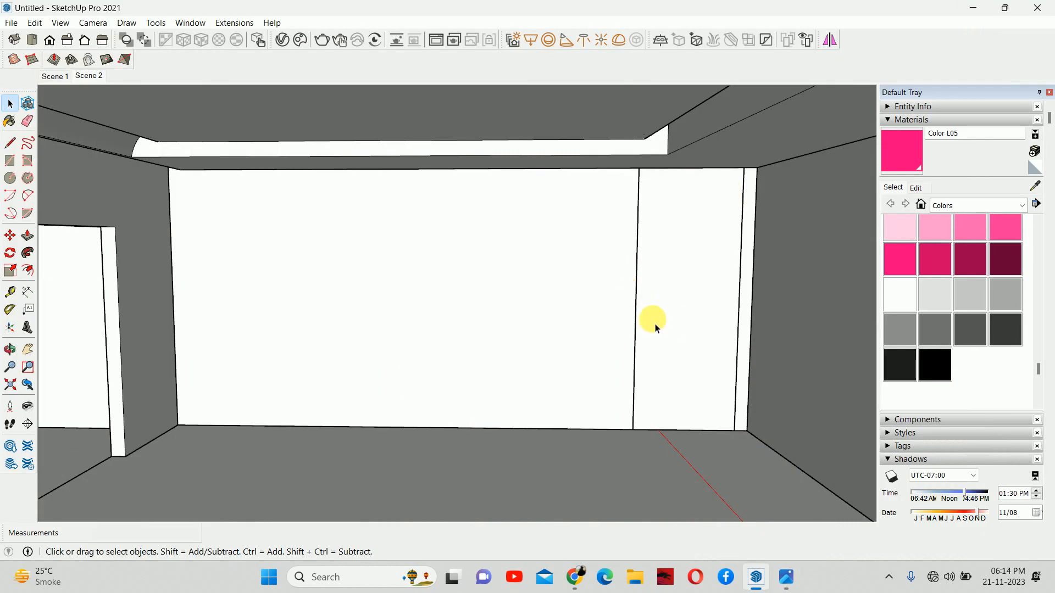
key("t")
left_click(636, 327)
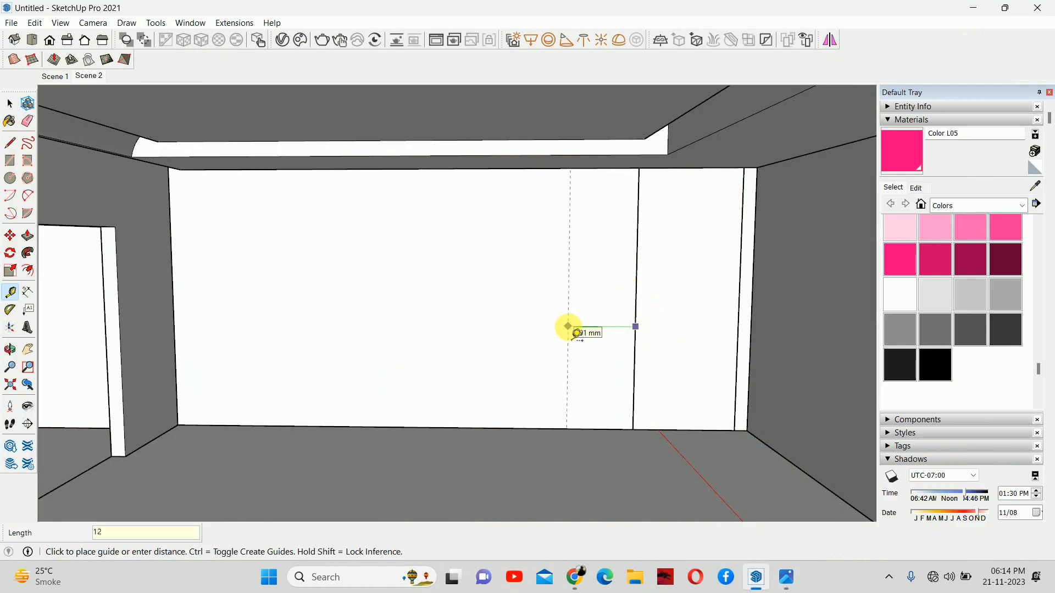
left_click(535, 333)
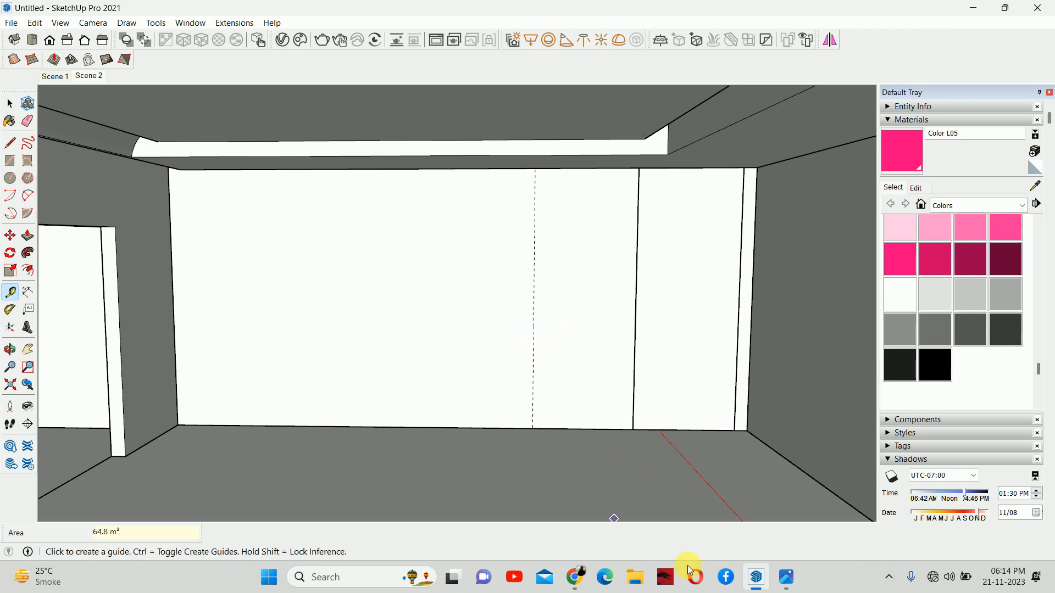
- Check the reference image's marble panel area and place a vertical guide 1200 mm in from the wall's opposite end
left_click(786, 578)
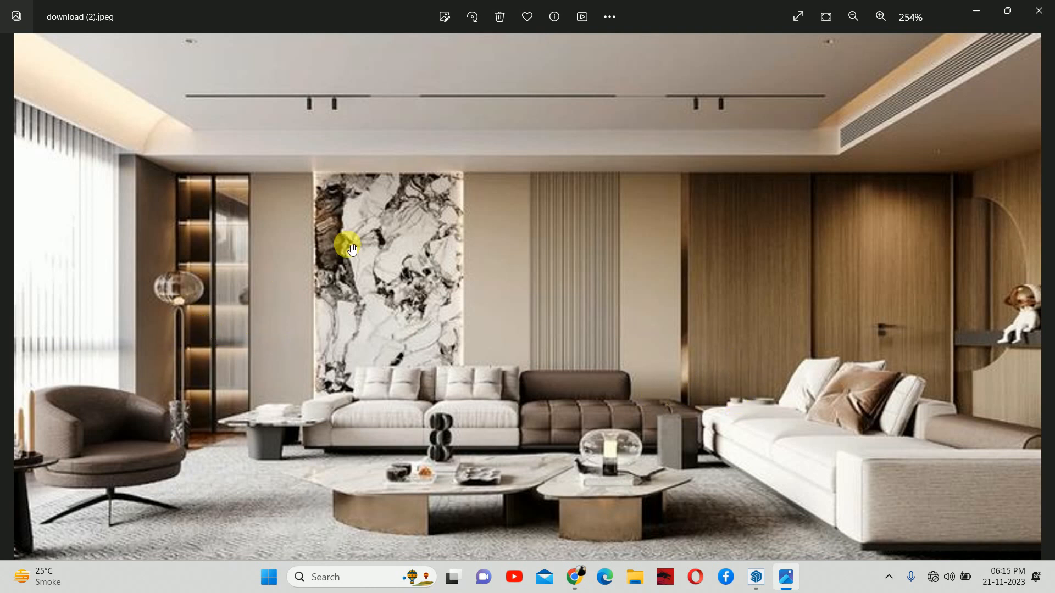
left_click(971, 10)
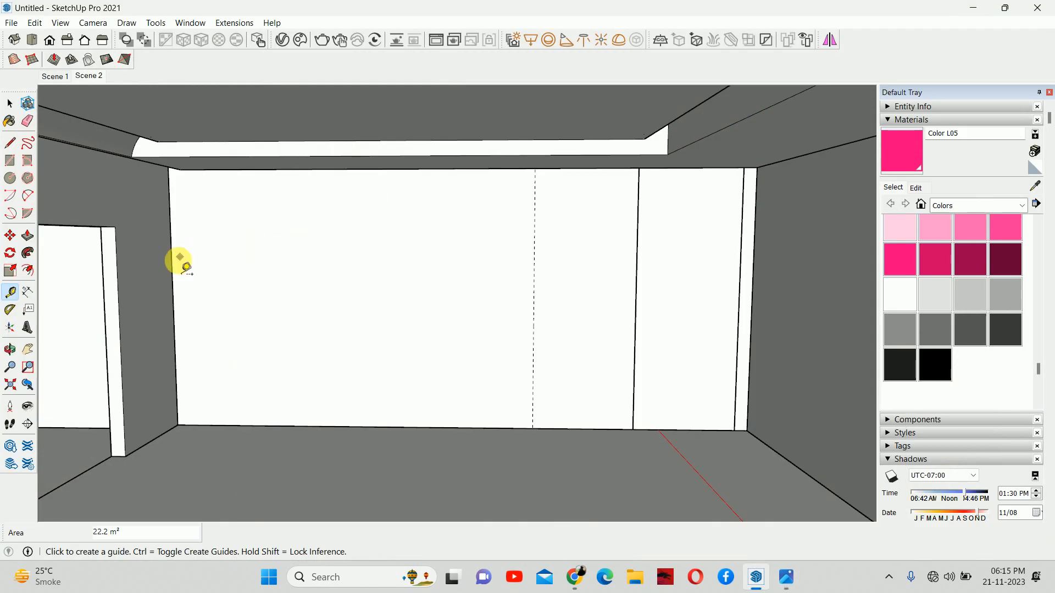
left_click(171, 262)
type("12")
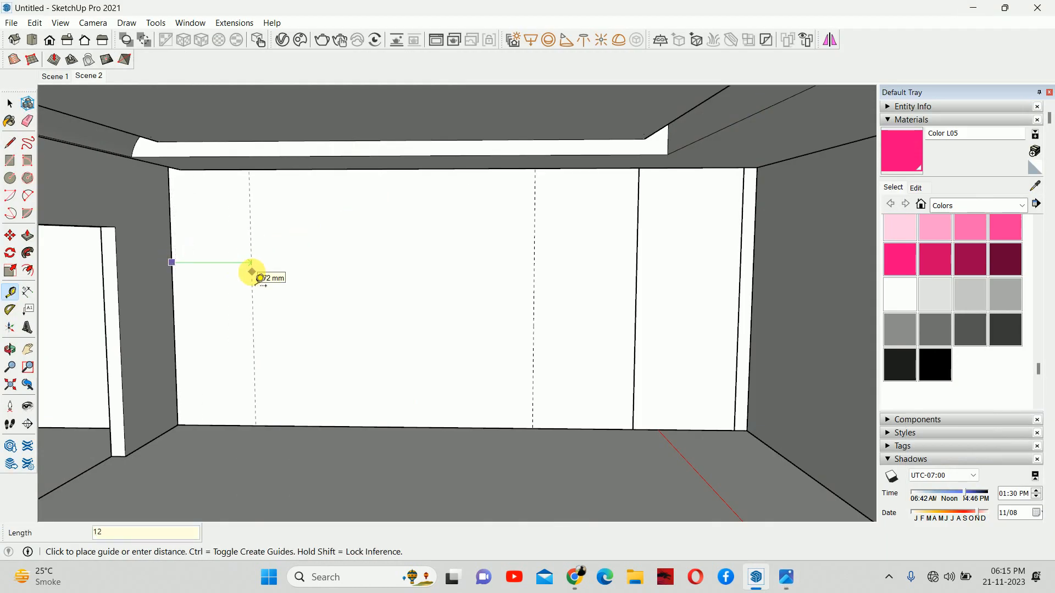
type("00")
key("Return")
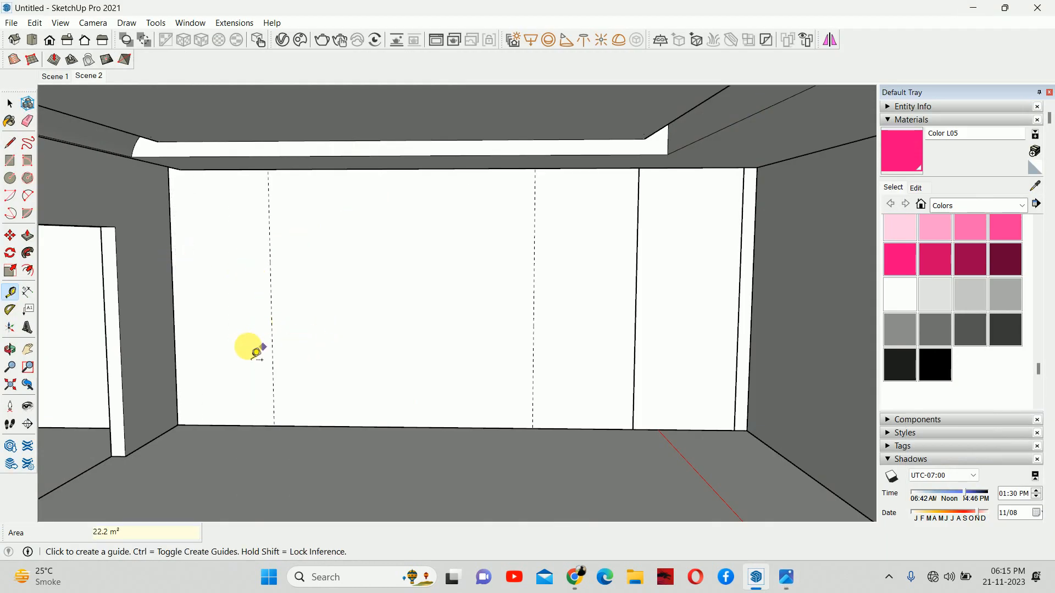
- Check the glass cabinet's width in the reference image and erase the vertical guide 1200 mm from the wall's far end
left_click(767, 581)
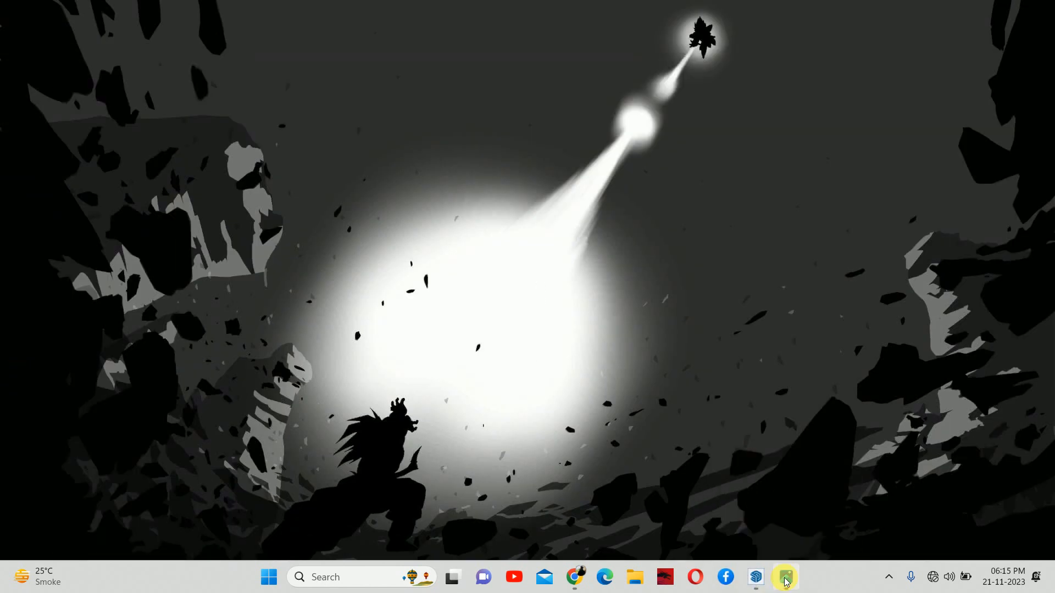
left_click(787, 581)
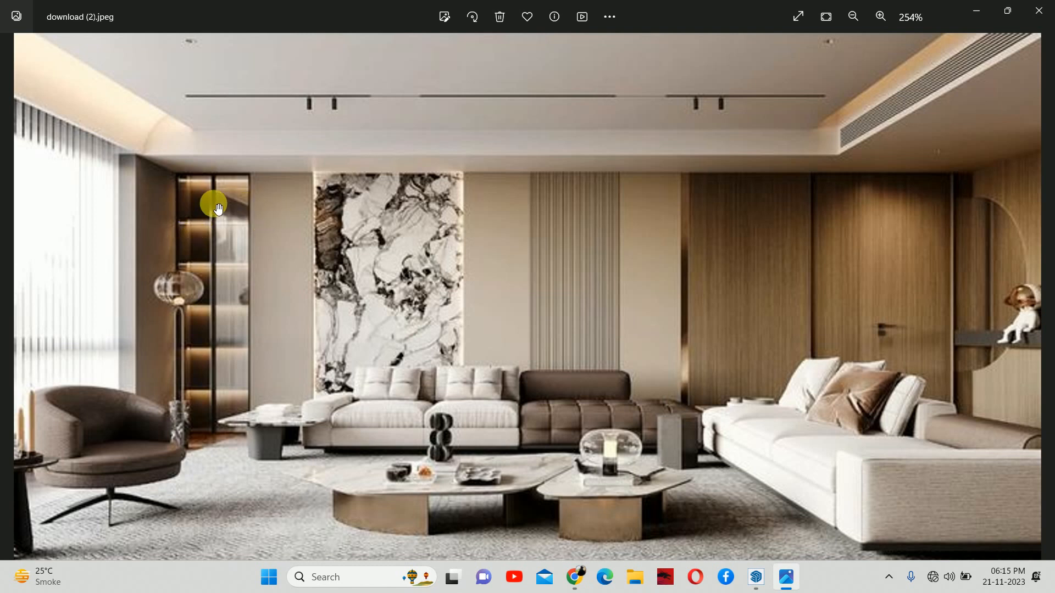
left_click(977, 10)
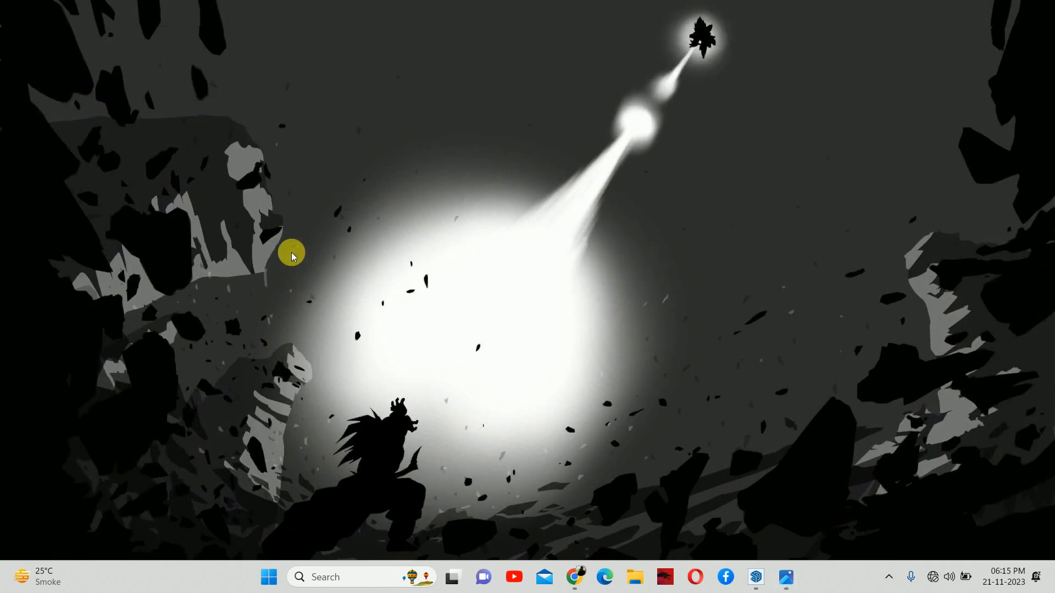
left_click(757, 577)
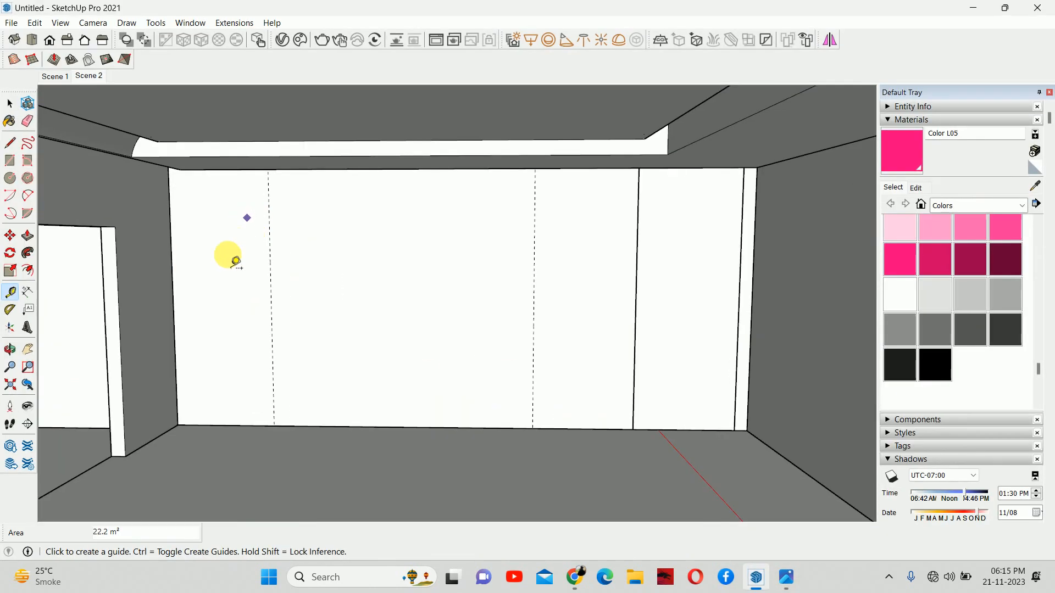
key("e")
left_click(269, 274)
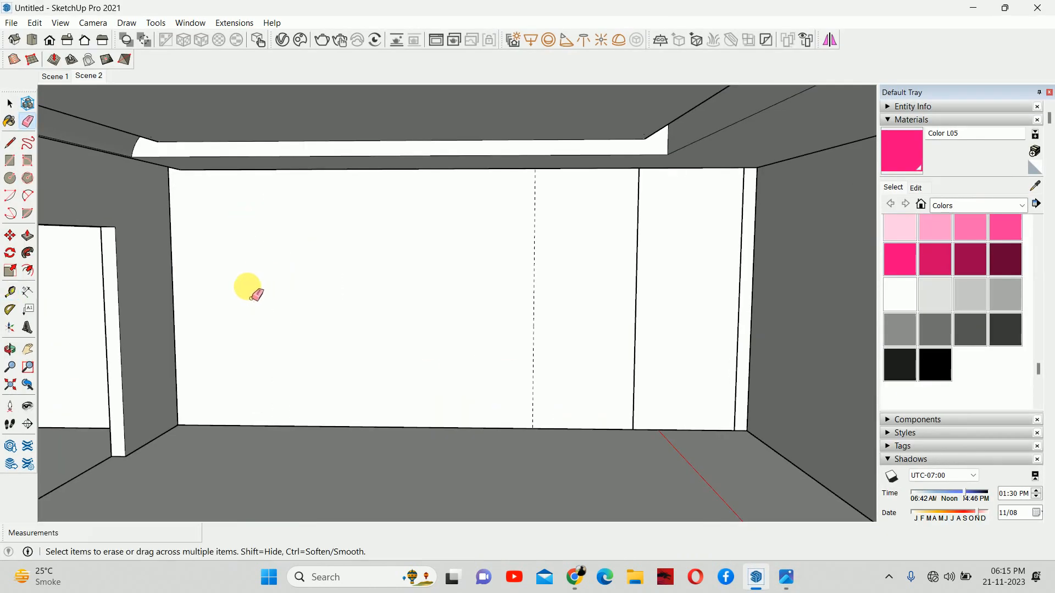
- Place a vertical guide 900 mm from the wall's far end for the glass cabinet, checking the reference image
key("t")
left_click(172, 269)
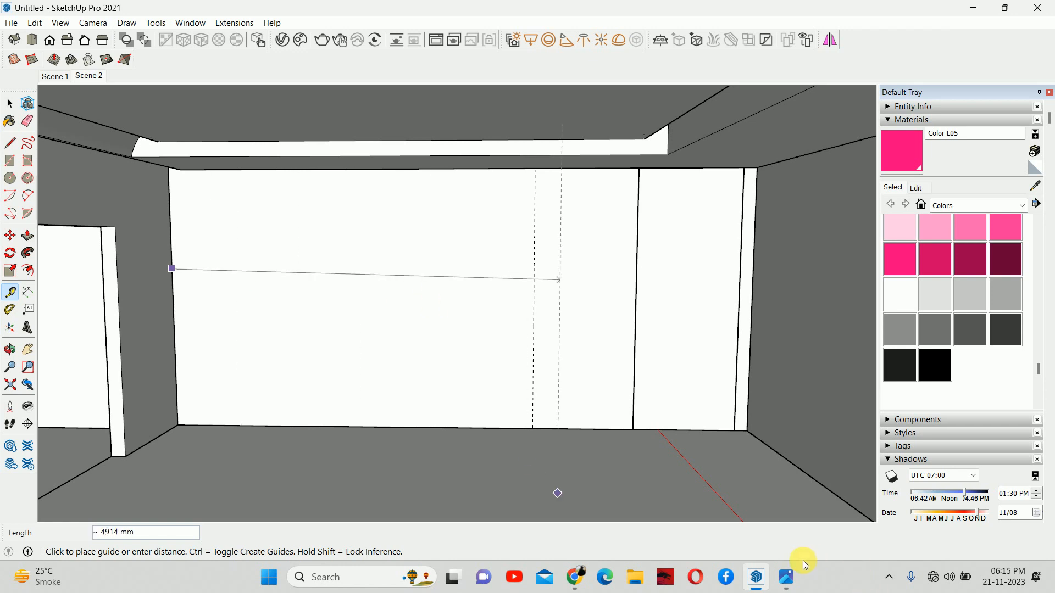
left_click(787, 582)
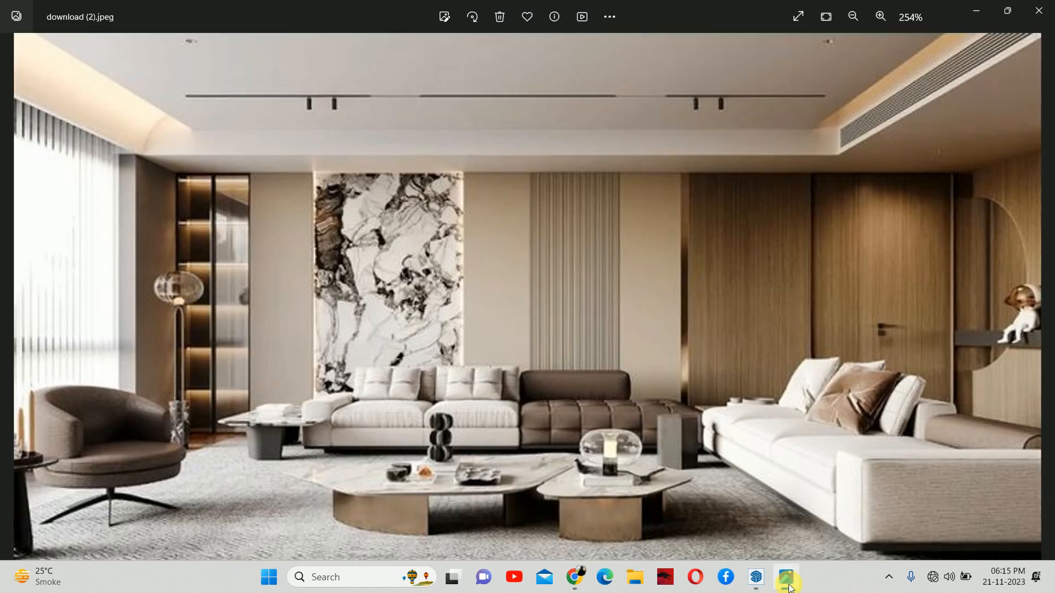
left_click(789, 587)
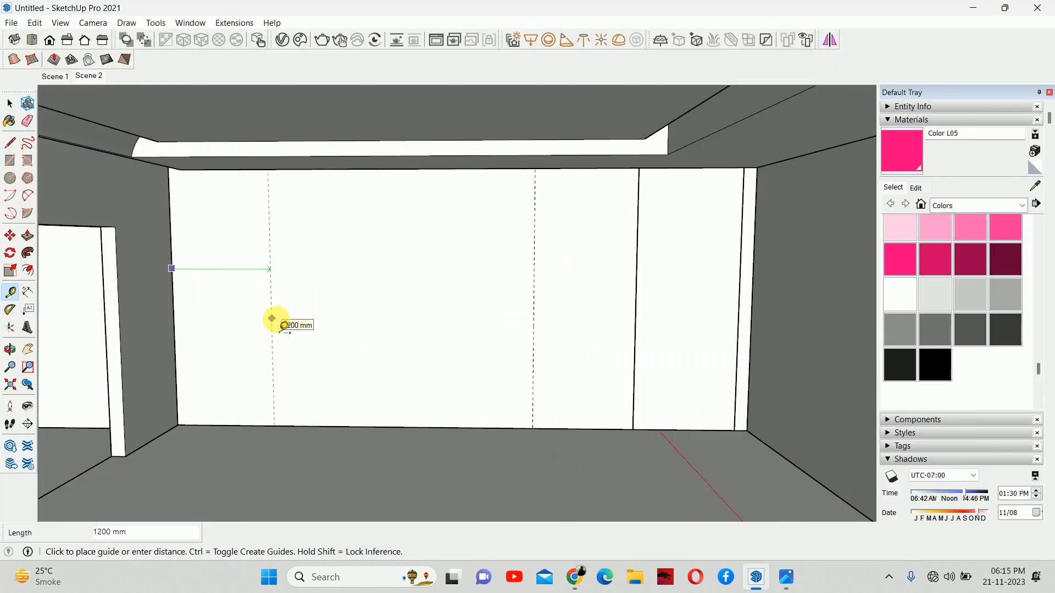
type("0")
key("Return")
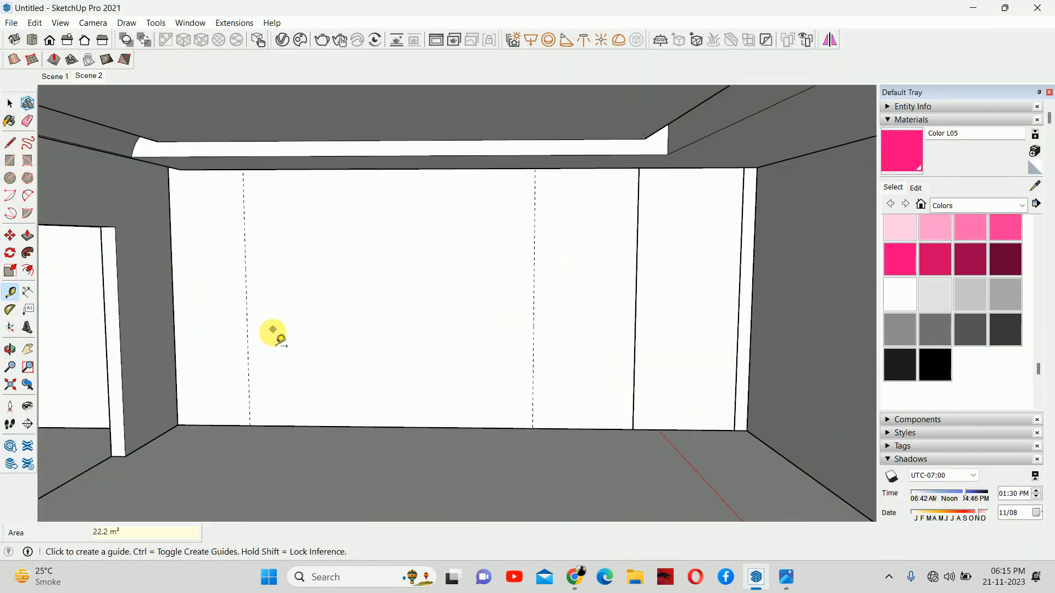
- Check the panel beside the cabinet in the reference image and place a vertical guide 750 mm from the cabinet guide
left_click(789, 583)
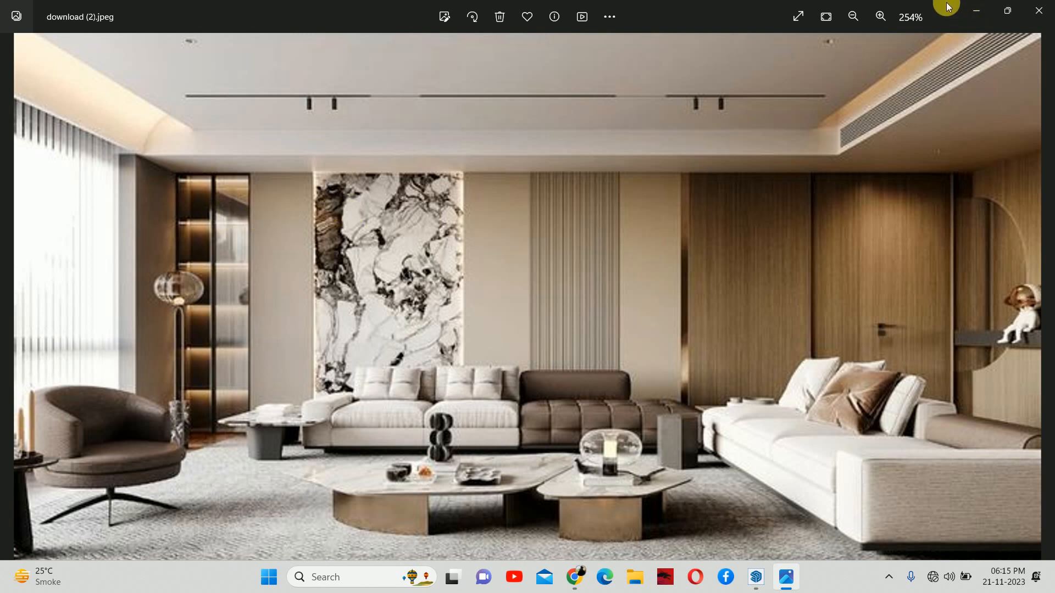
left_click(976, 10)
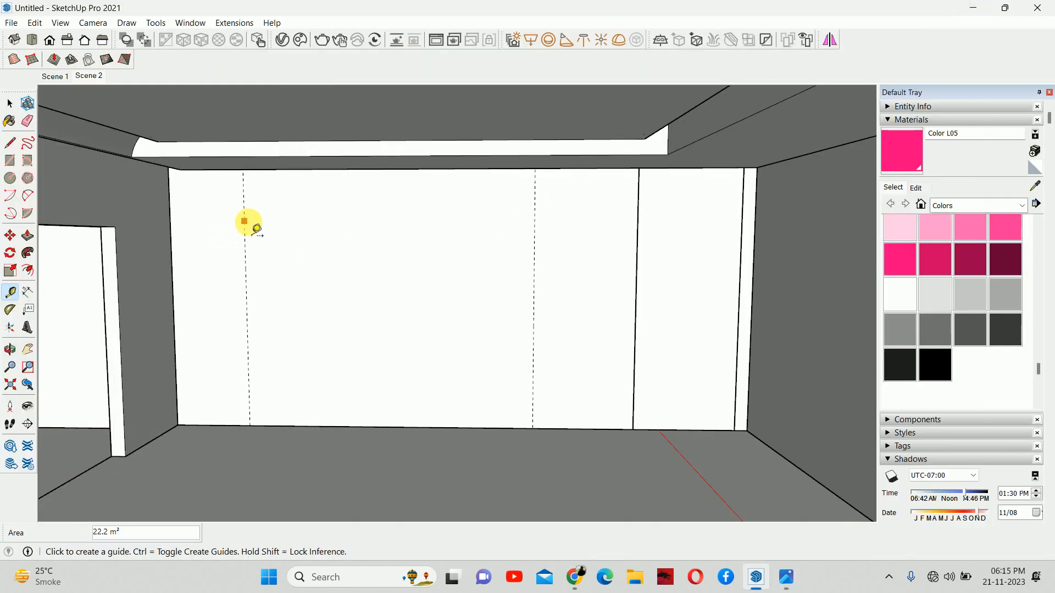
left_click(244, 221)
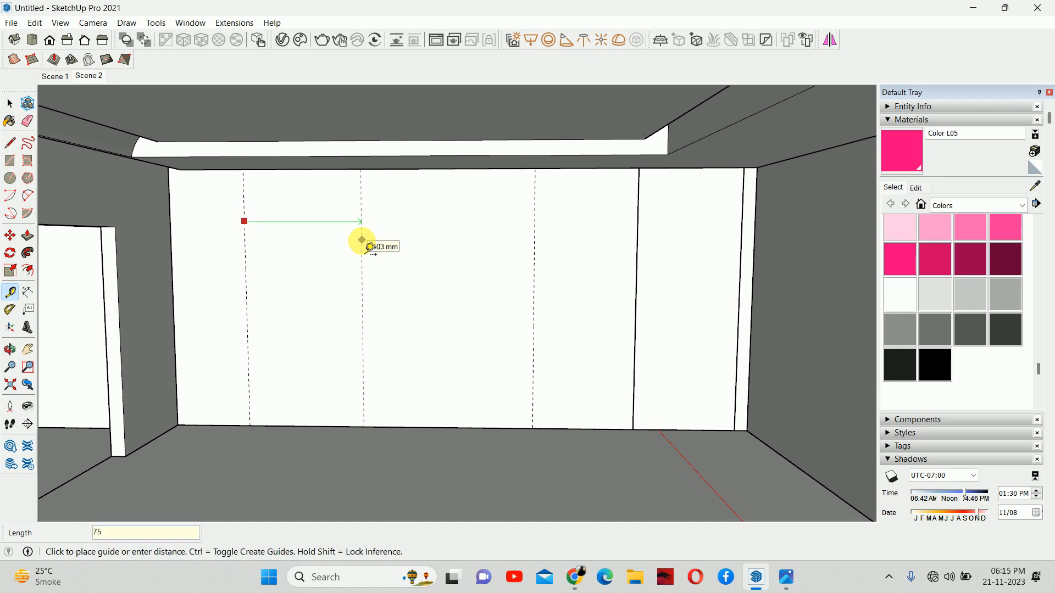
type("75")
key("Return")
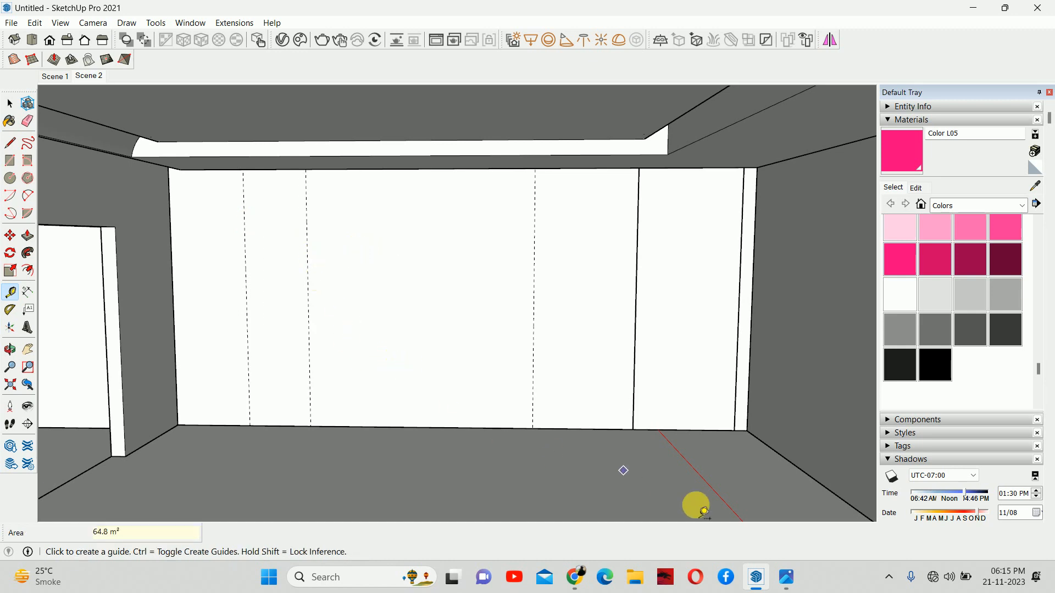
- Check the marble panel in the reference image and place a vertical guide marking its second edge on the wall
left_click(786, 577)
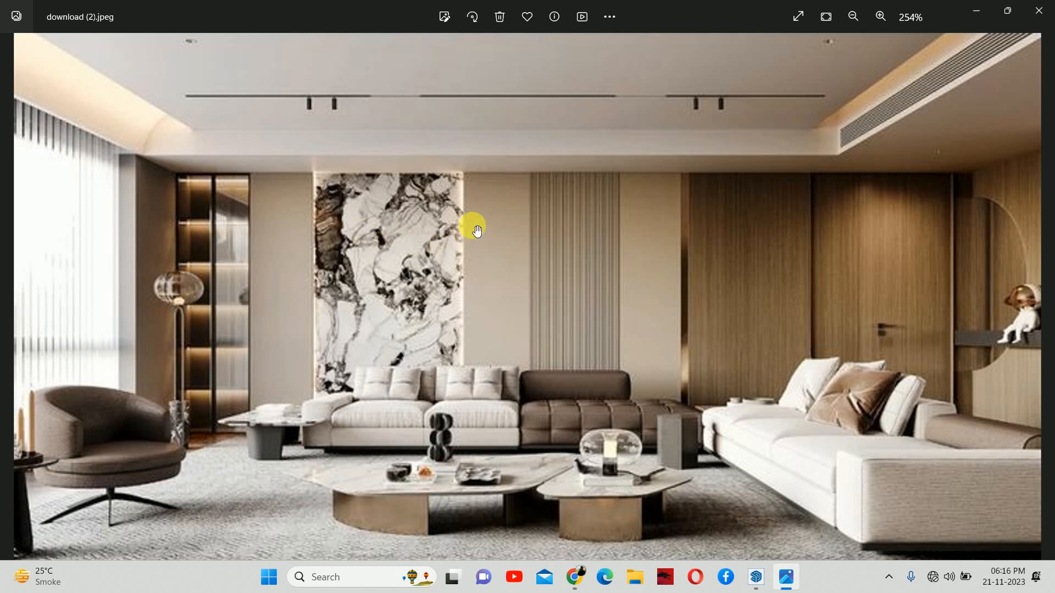
left_click(977, 11)
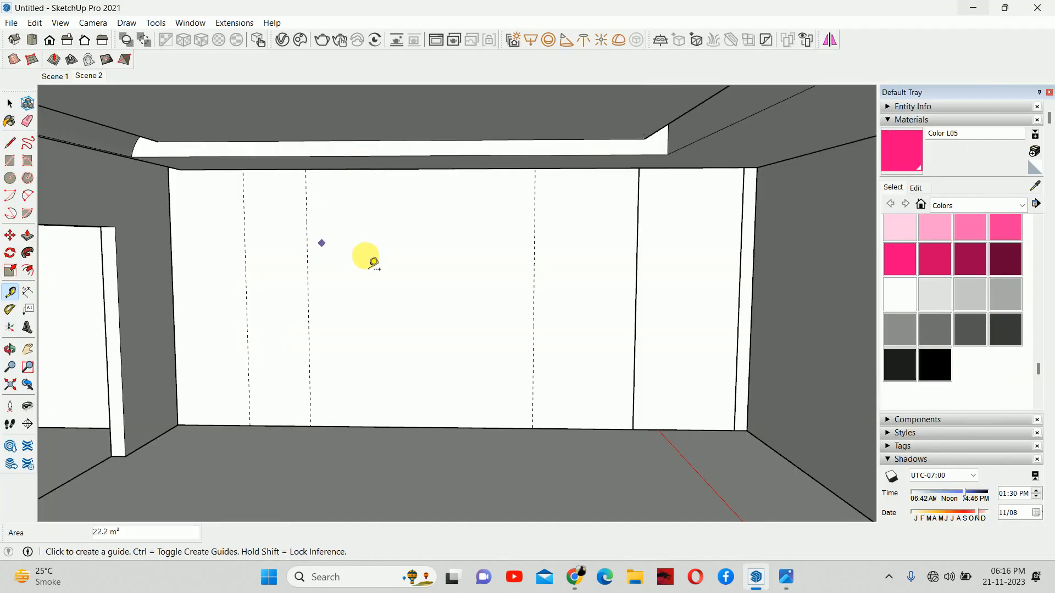
left_click(307, 237)
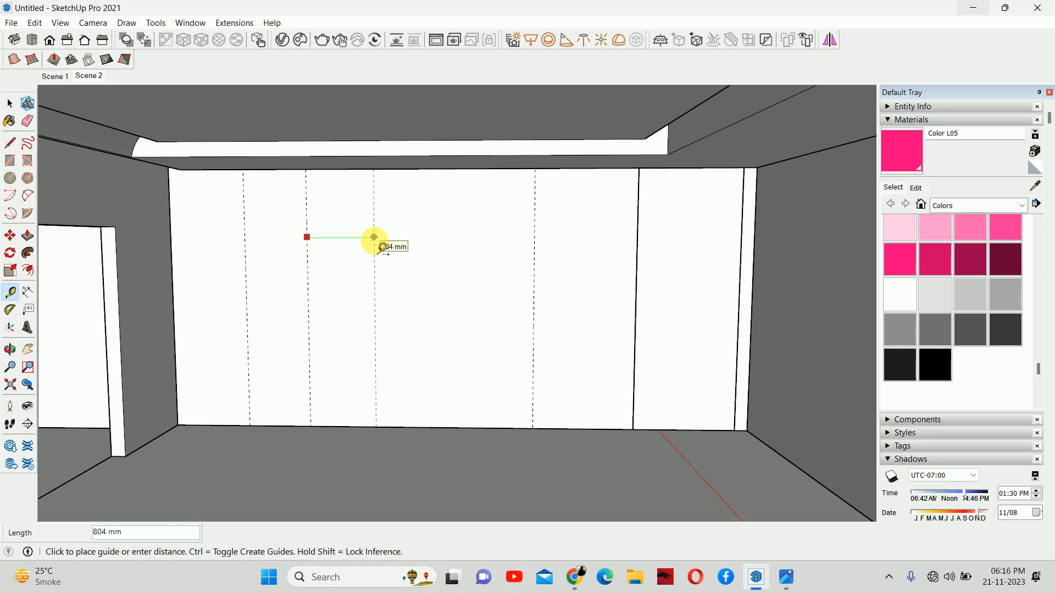
key("Return")
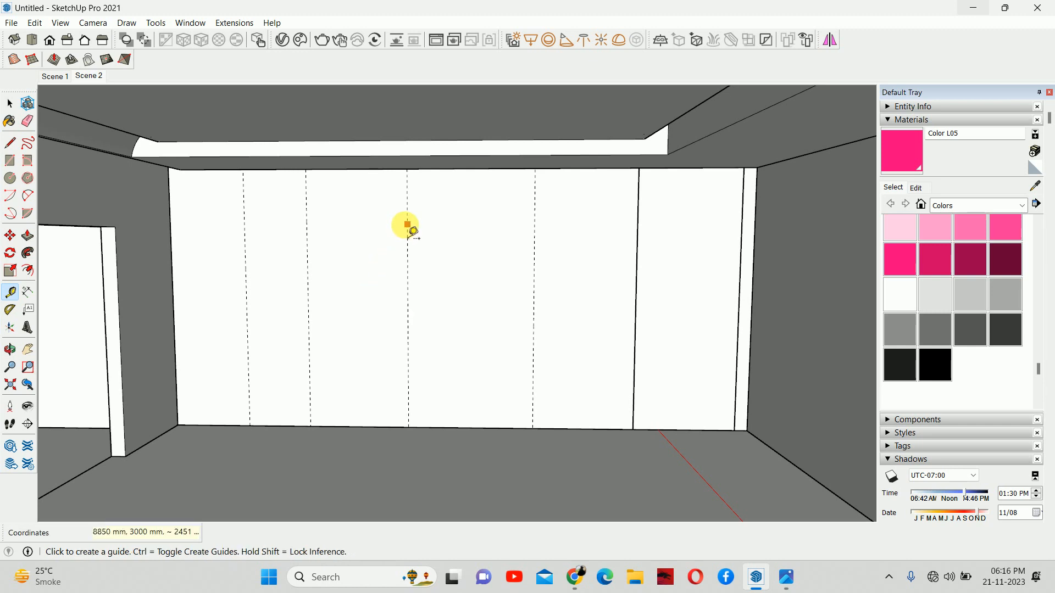
- Place another vertical guide 750 mm beyond the marble panel's second edge to mark the plain wall panel
left_click(407, 224)
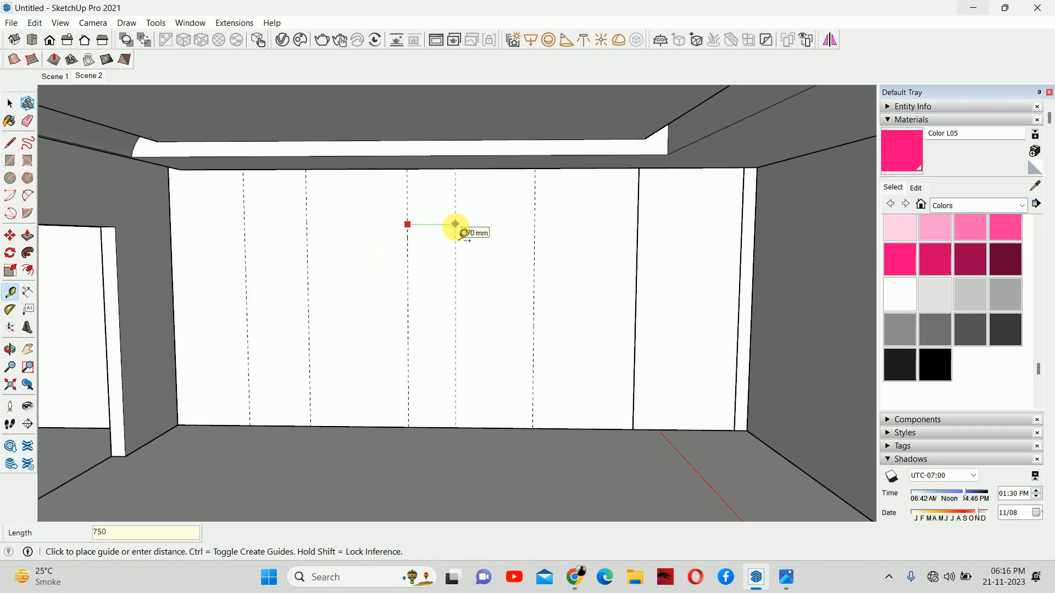
key("Return")
left_click(471, 258)
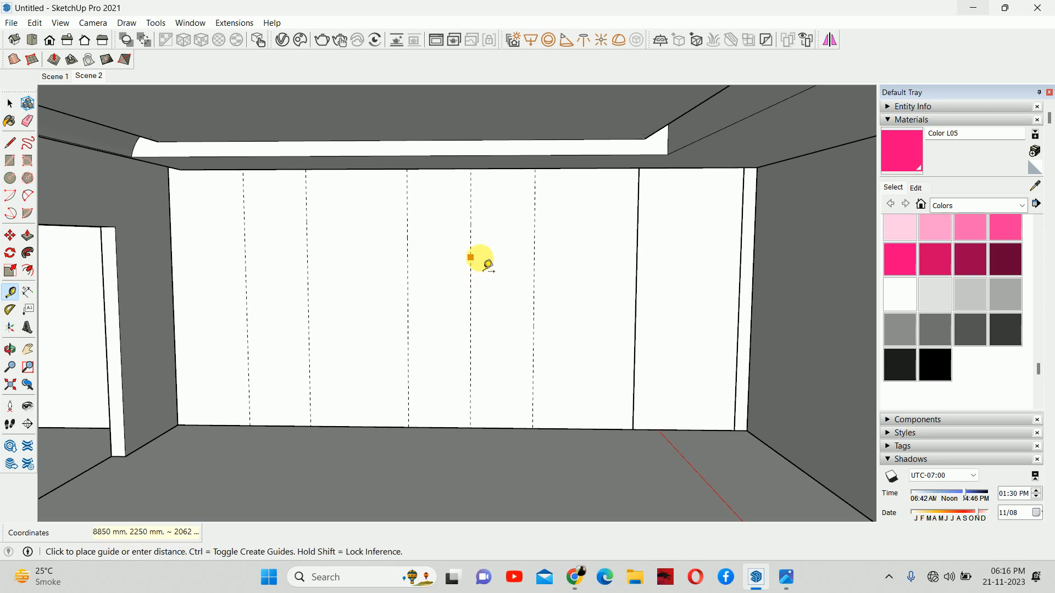
left_click(540, 268)
key("space")
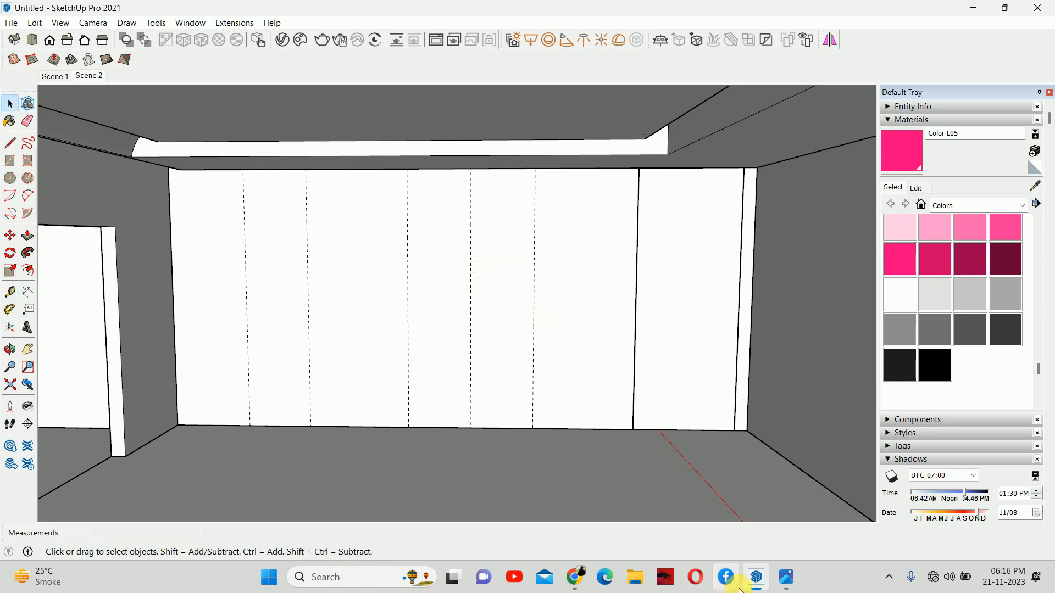
- Review the reference image, open the wall group and draw a 3100 x 900 mm rectangle between the wall's end and the cabinet guide
left_click(786, 578)
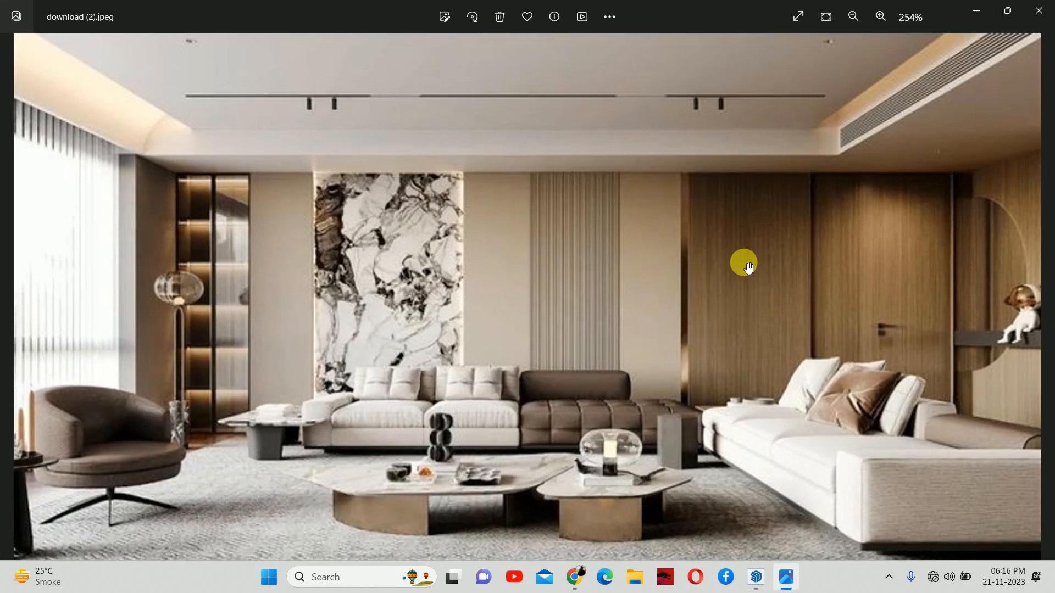
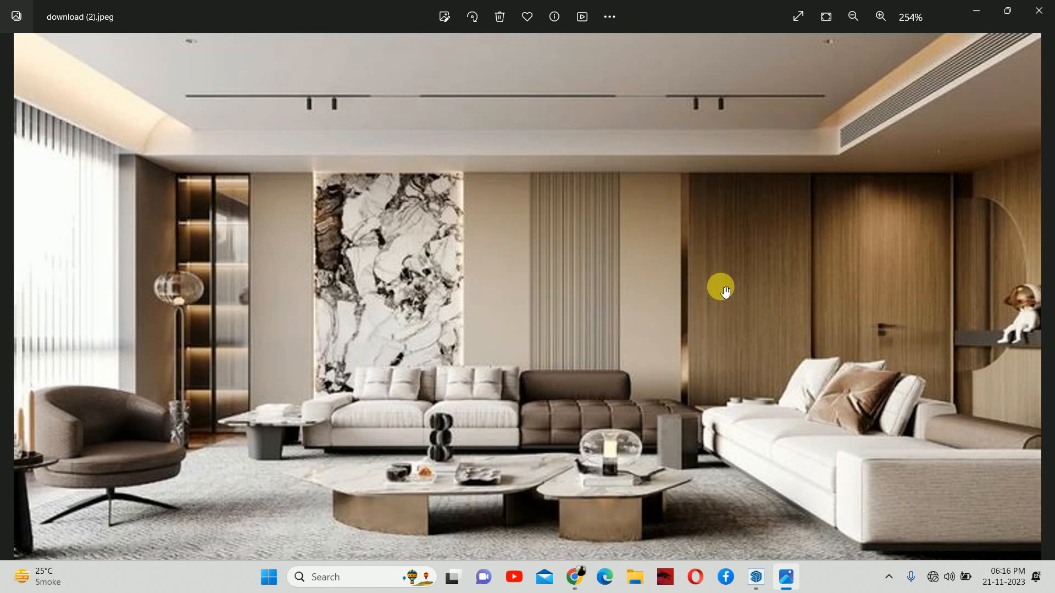
left_click(981, 10)
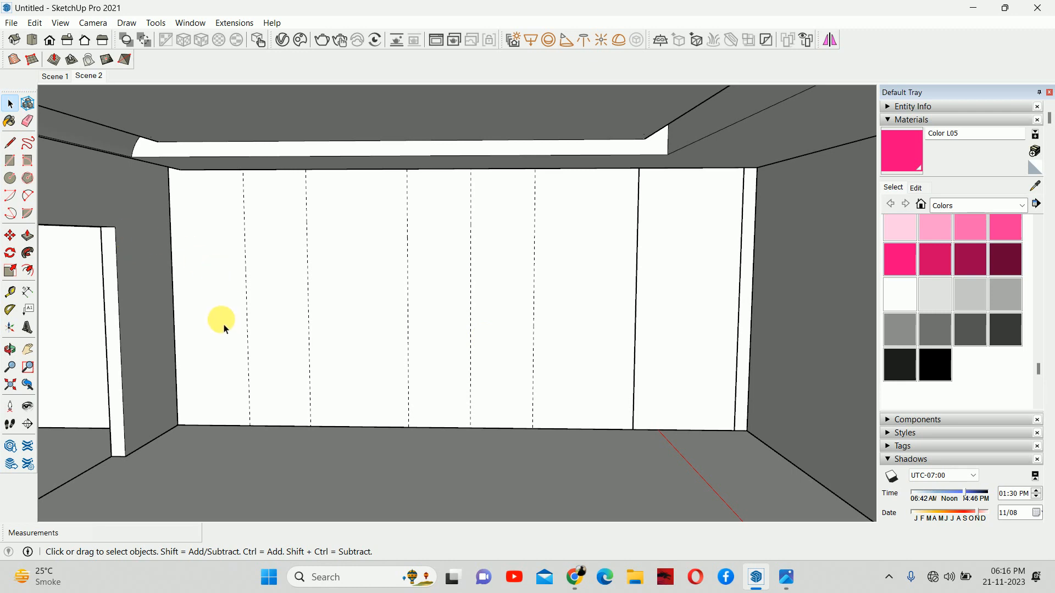
key("r")
key("space")
left_click(216, 397)
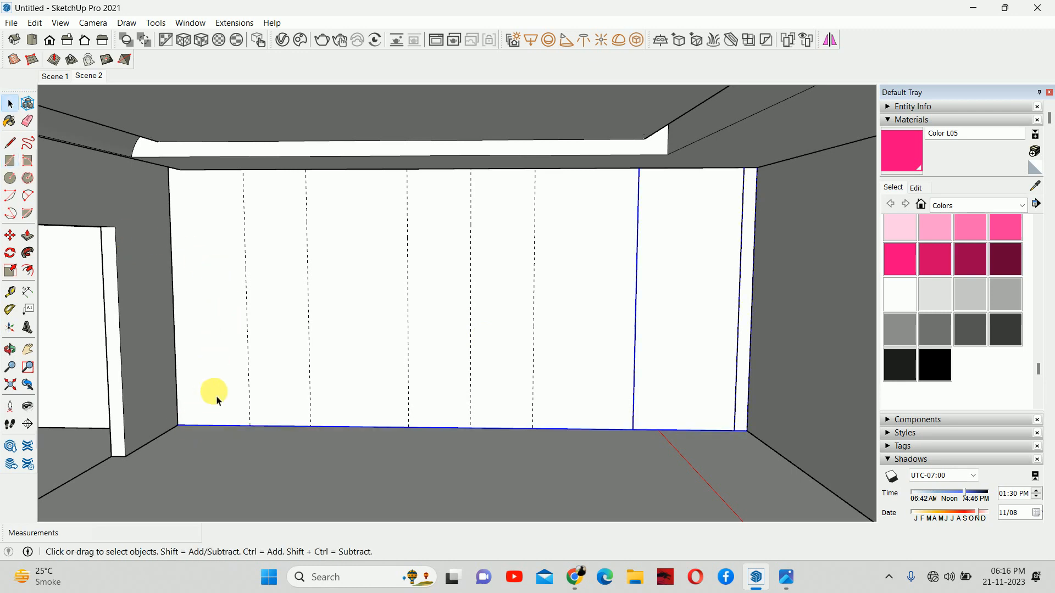
double_click(218, 400)
key("r")
left_click(178, 425)
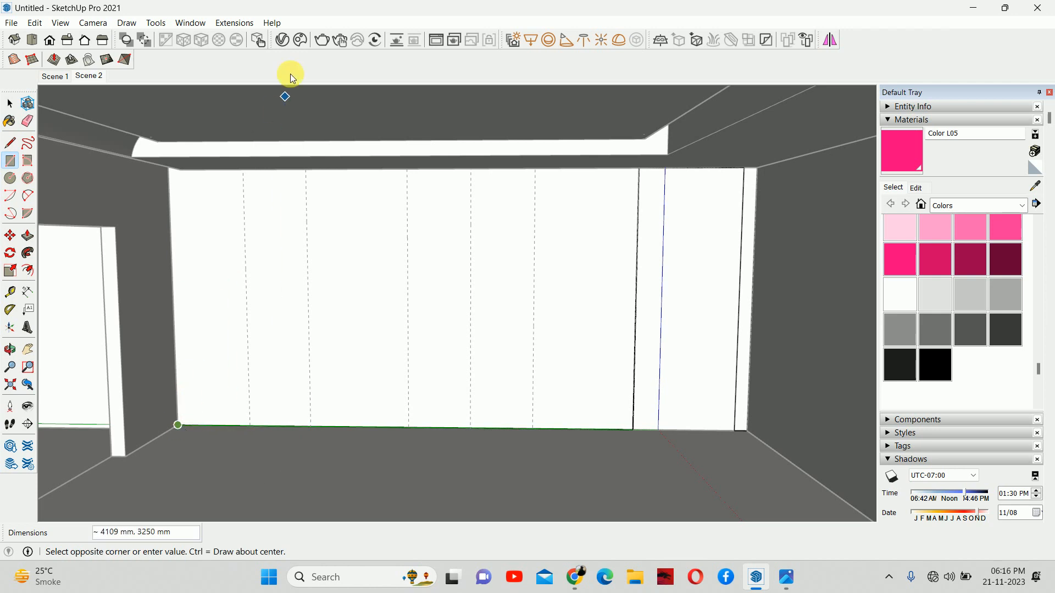
left_click(244, 170)
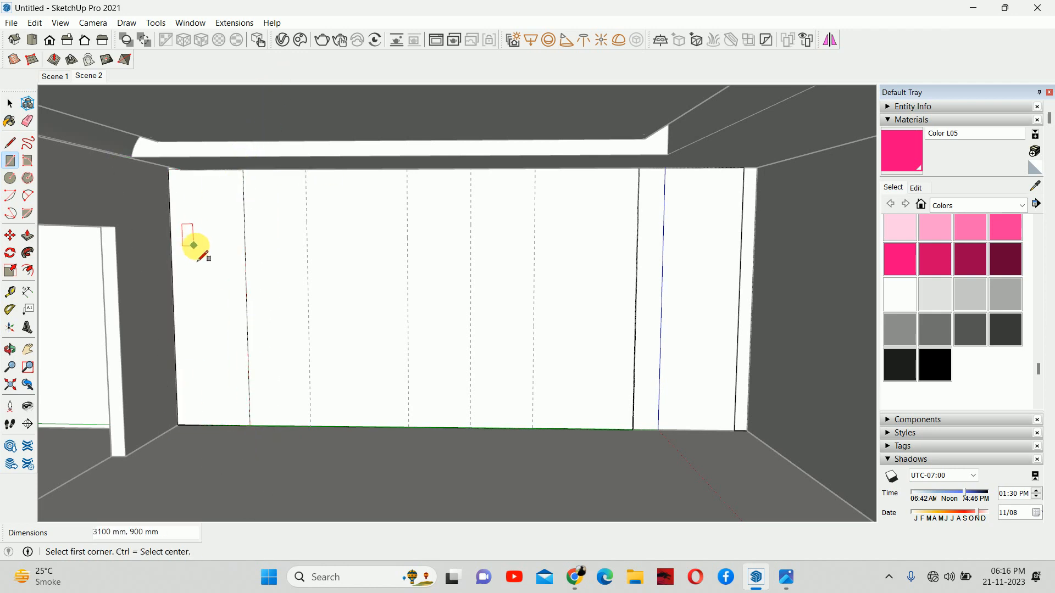
- Push the cabinet rectangle 150 mm through the wall to cut an opening and close the wall group
key("space")
key("p")
left_click(200, 301)
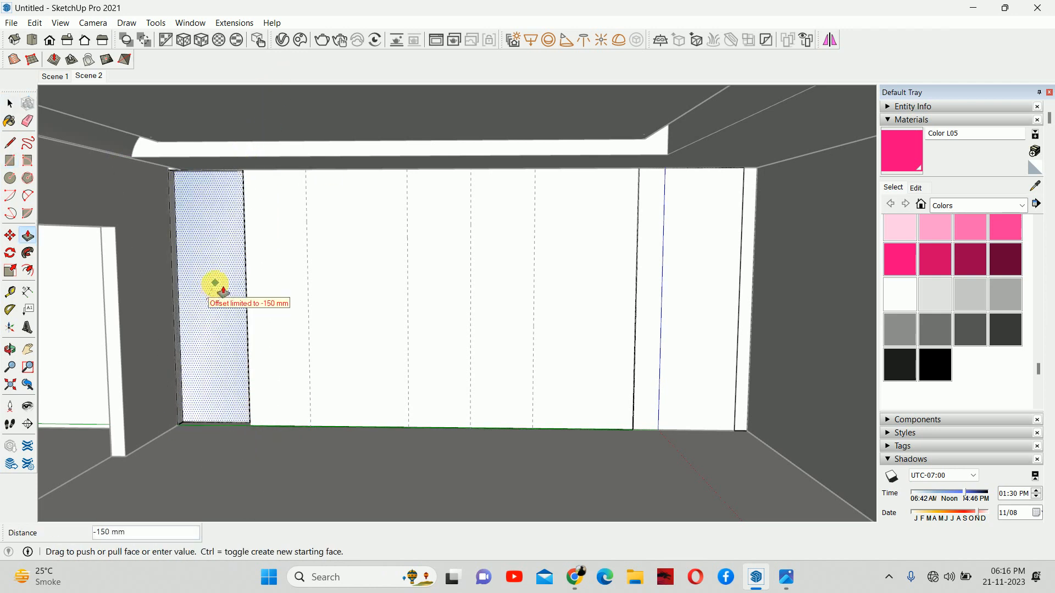
left_click(224, 290)
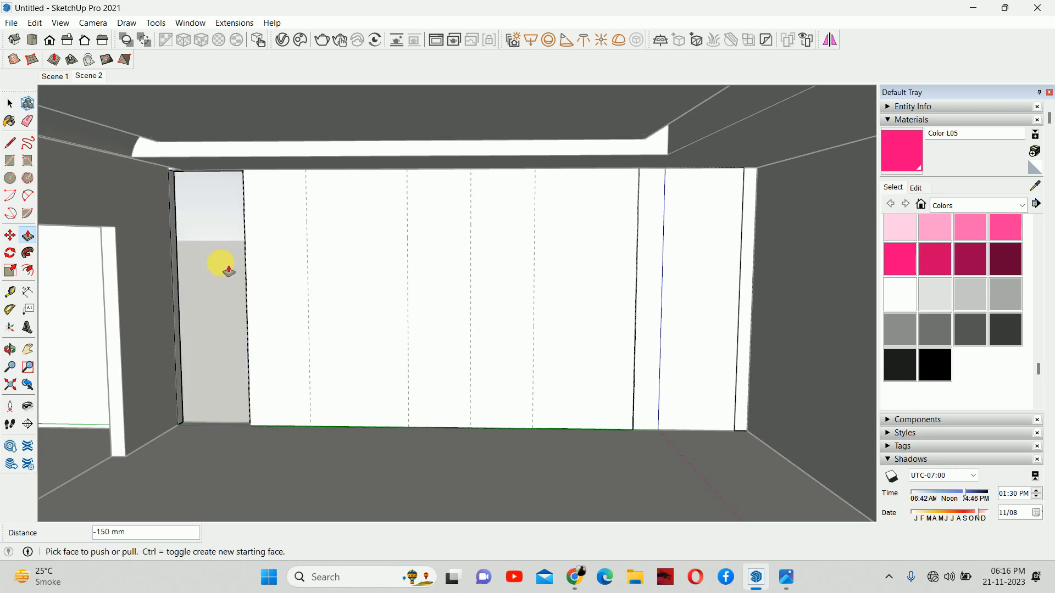
key("space")
- Draw a rectangle filling the new cabinet opening, working from outside the room between the opening's opposite corners
key("o")
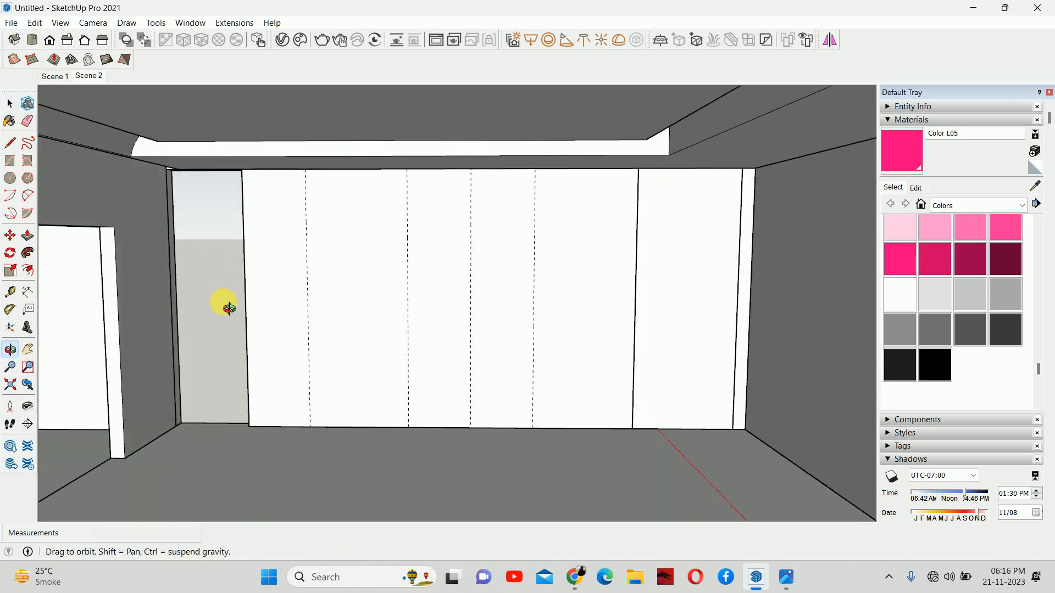
left_click_drag(226, 302, 595, 342)
middle_click_drag(595, 342, 659, 348)
scroll(341, 393, "down", 4)
middle_click_drag(342, 392, 622, 398)
scroll(549, 347, "down", 3)
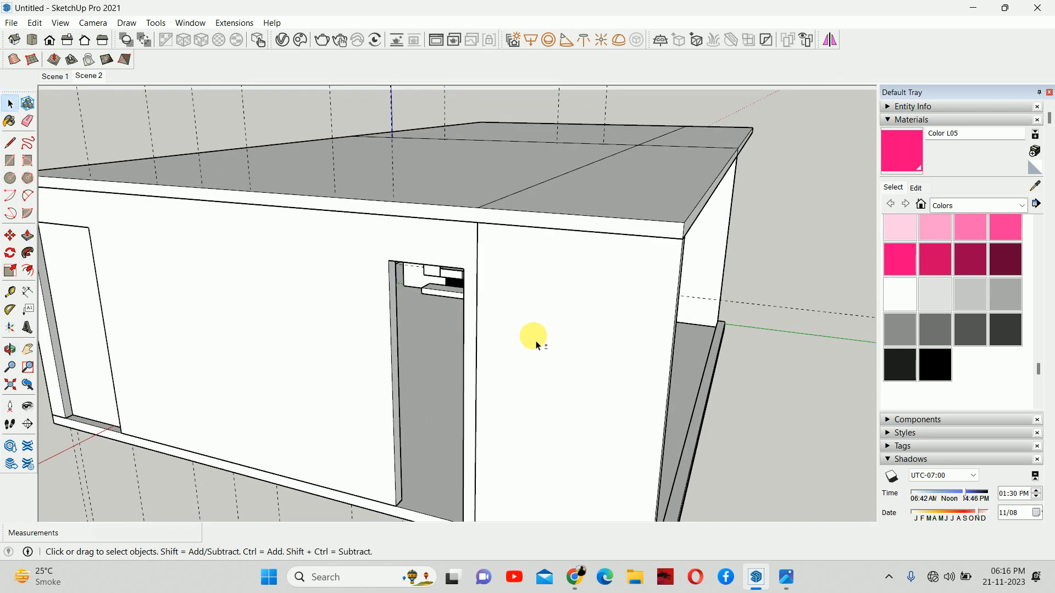
middle_click_drag(536, 343, 531, 306)
scroll(526, 324, "down", 1)
key("r")
scroll(418, 439, "up", 5)
left_click(397, 475)
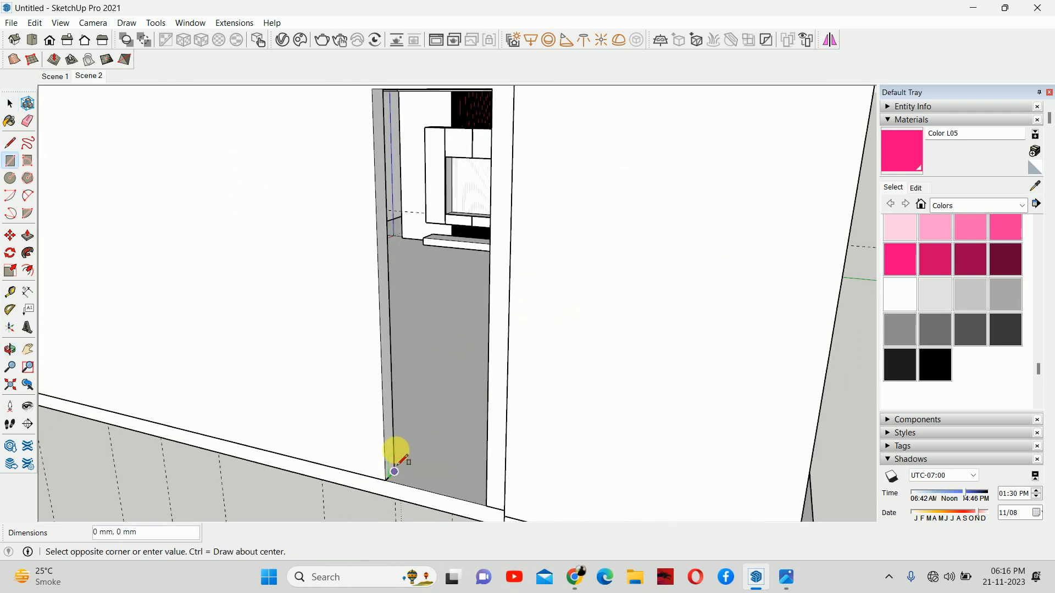
middle_click_drag(474, 234, 506, 187)
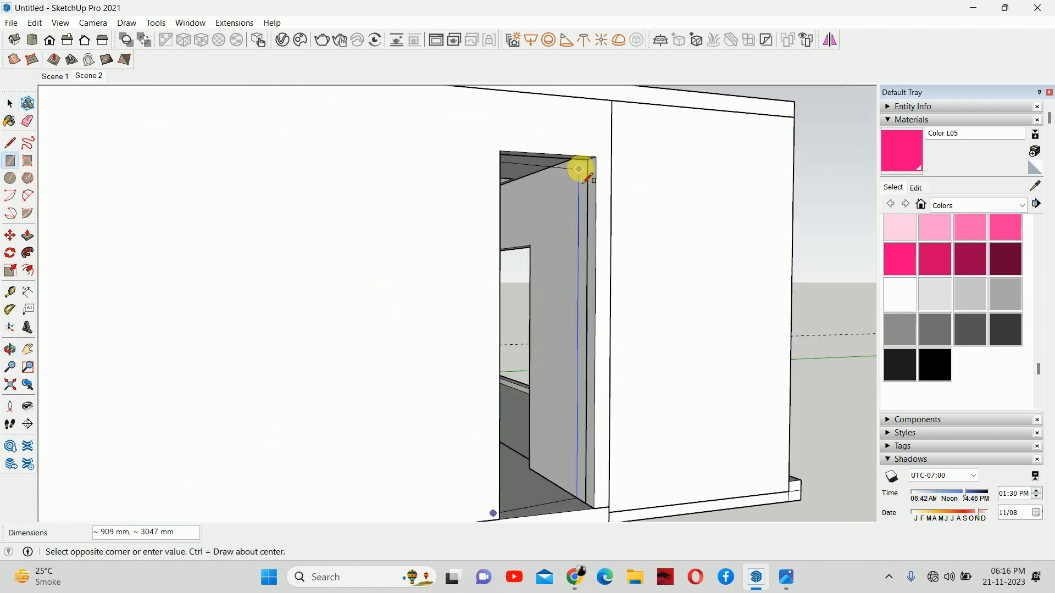
scroll(579, 167, "up", 2)
left_click(585, 160)
- Make the rectangle face in the cabinet opening a separate group
key("space")
left_click(531, 235)
right_click(530, 235)
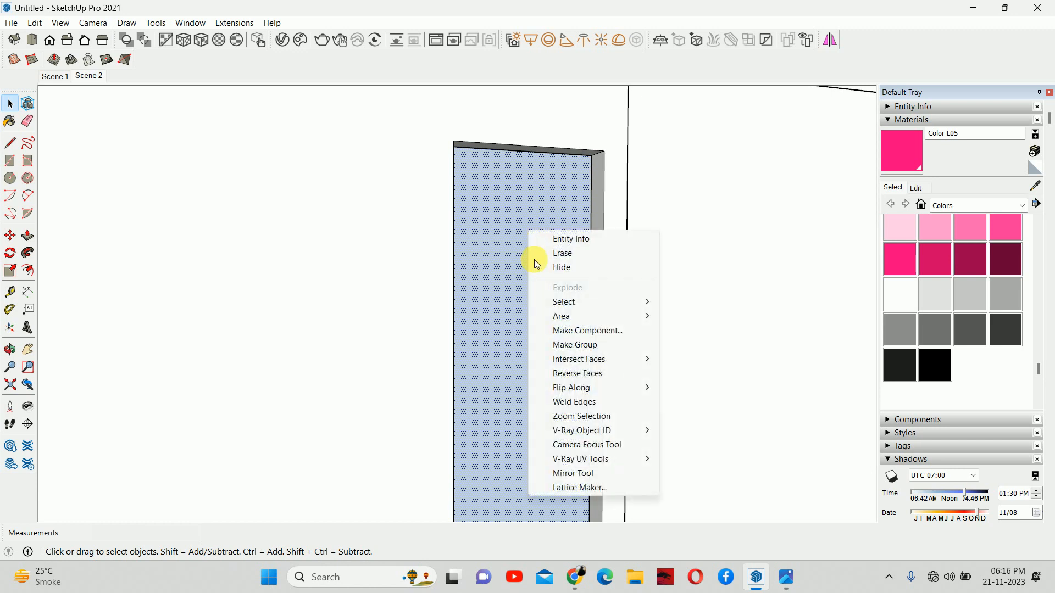
left_click(580, 345)
- Extrude the face in the cabinet opening 450 mm outward from the back of the wall
scroll(511, 262, "down", 2)
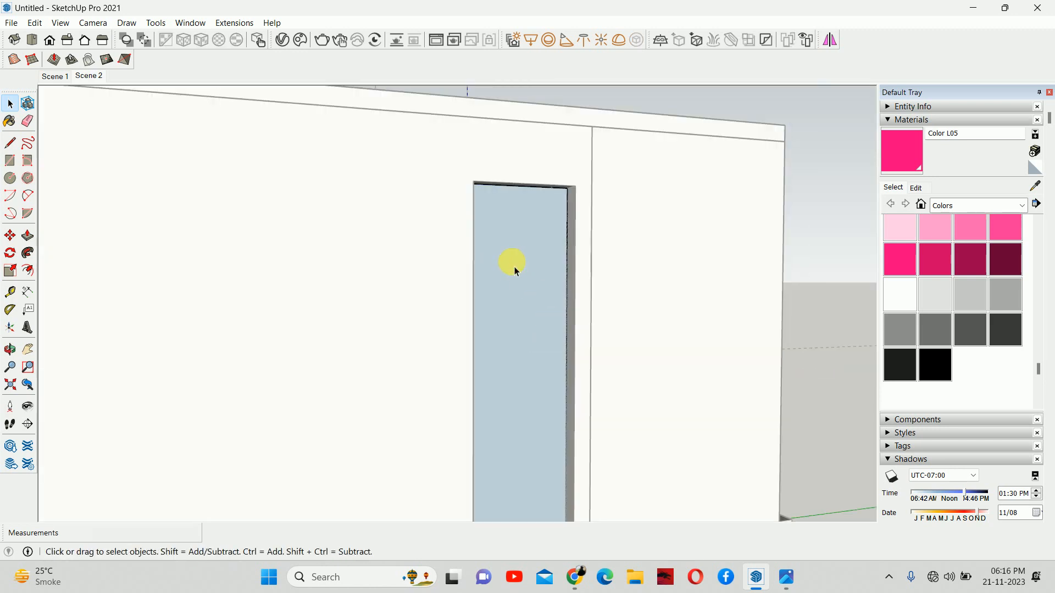
key("p")
left_click(505, 277)
scroll(643, 259, "down", 3)
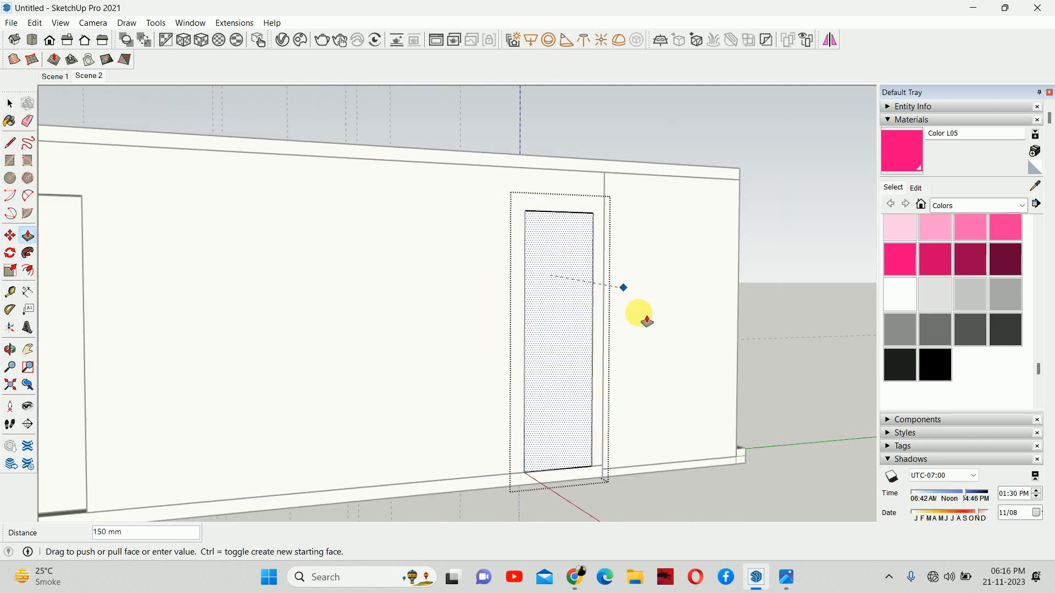
middle_click_drag(638, 313, 262, 407)
type("450")
key("Return")
- Show the cabinet's front from inside the room with the rest of the model hidden
key("i")
middle_click_drag(323, 377, 704, 236)
key("i")
left_click_drag(358, 257, 377, 271)
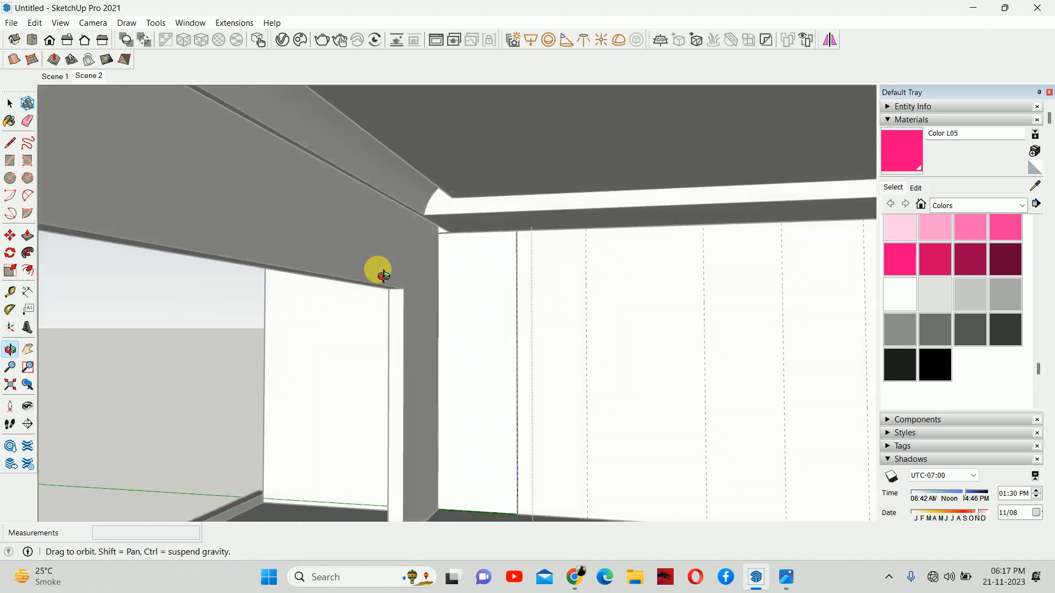
key("p")
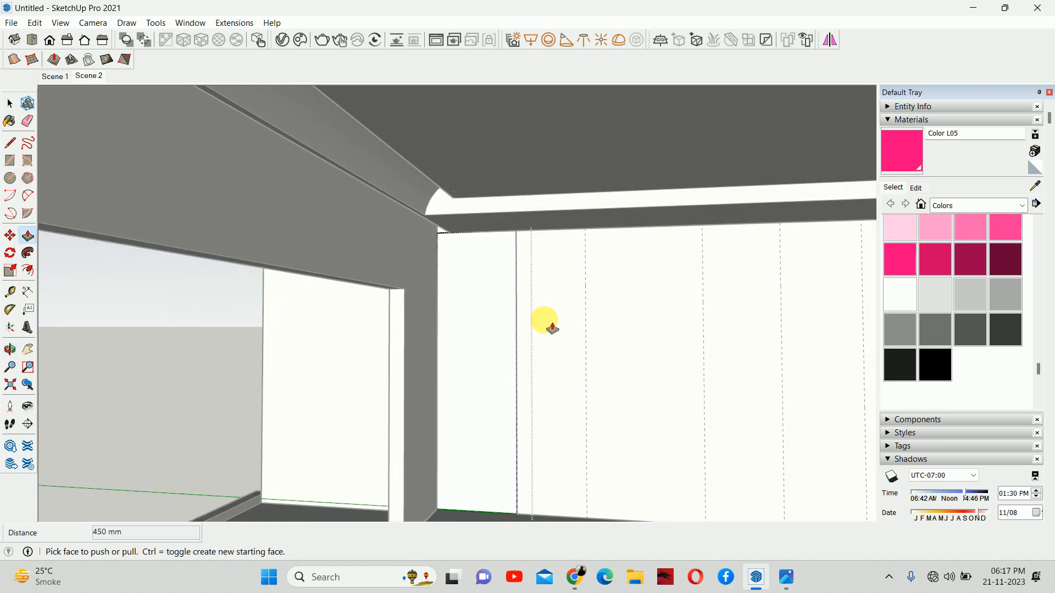
scroll(551, 328, "down", 8)
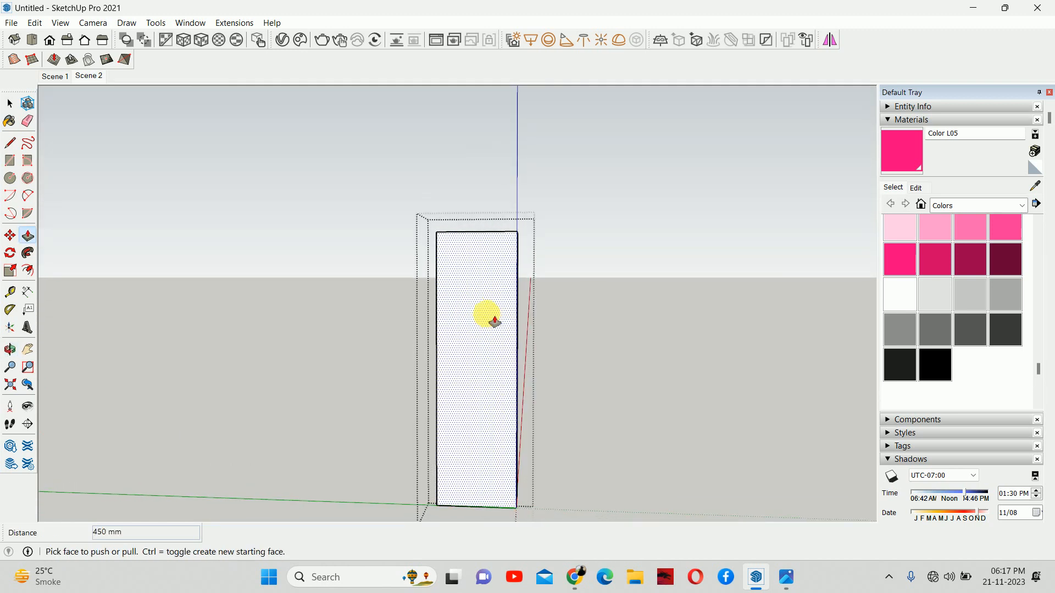
- Try to offset the whole front face of the cabinet inward
key("f")
left_click(449, 249)
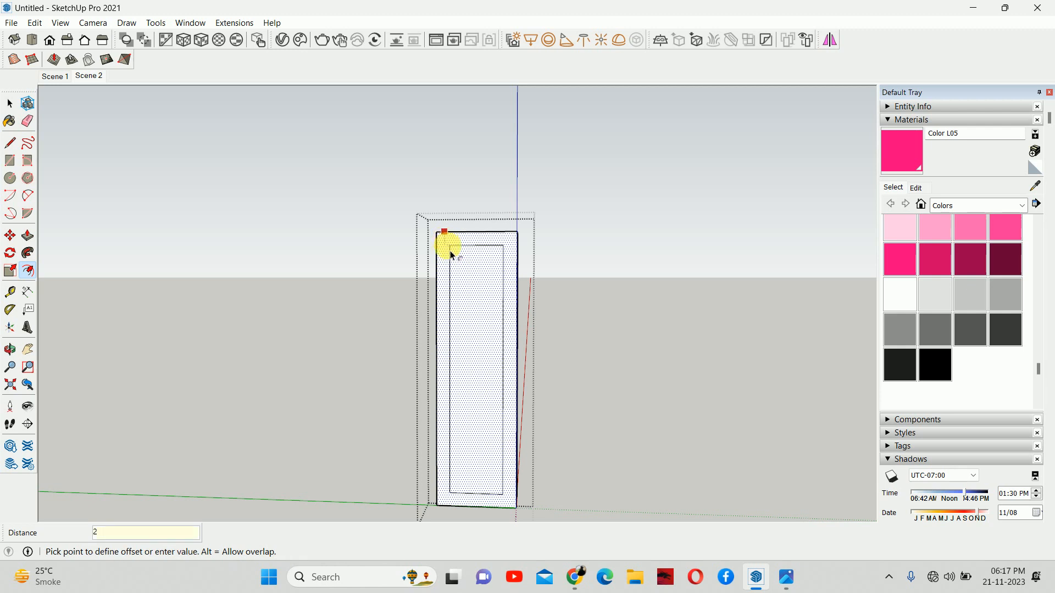
type("2")
key("Return")
scroll(491, 311, "up", 2)
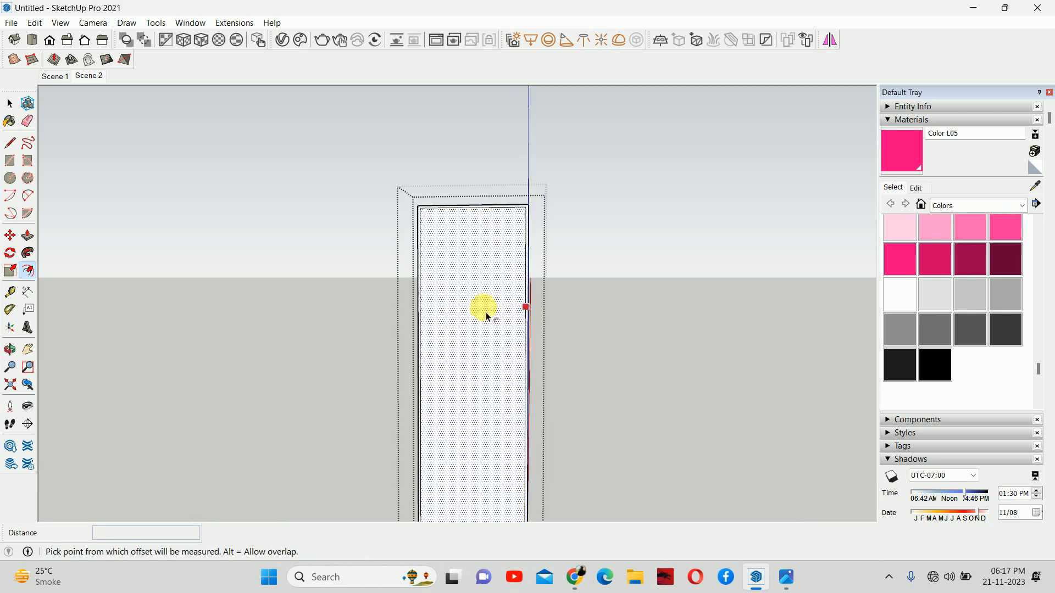
key("space")
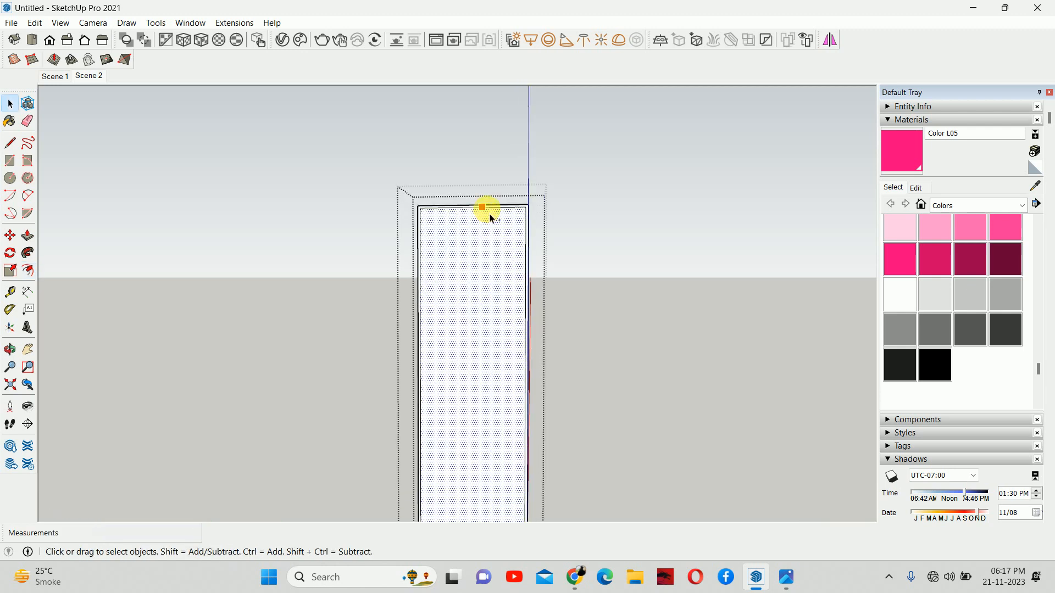
- Divide the cabinet front into six equal compartments by copying its top edge down to the base, then measure a compartment's height
left_click(493, 216)
middle_click_drag(495, 213, 478, 228)
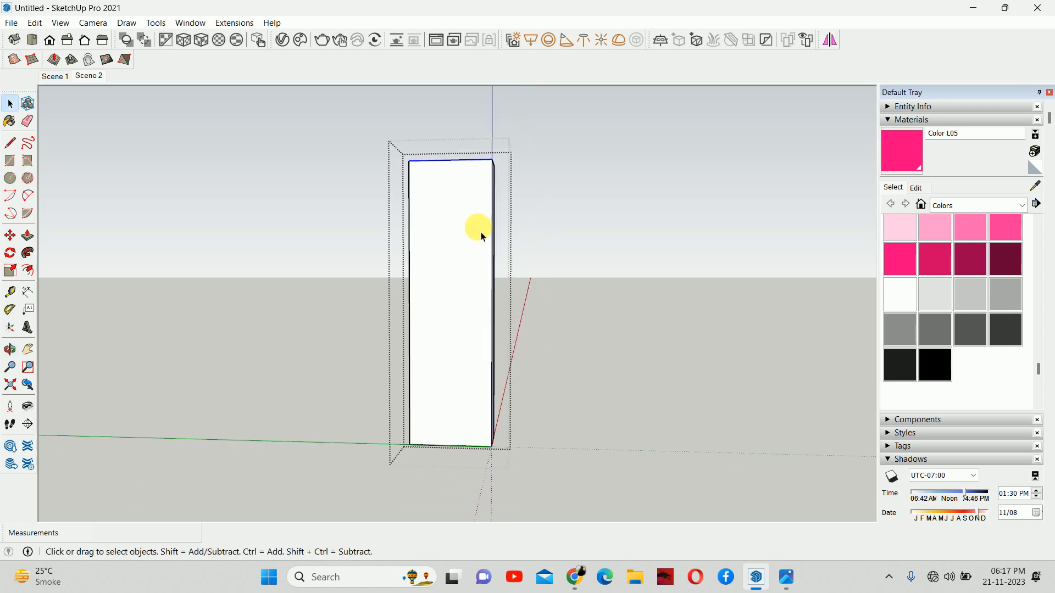
key("m")
left_click(492, 161)
key("ctrl")
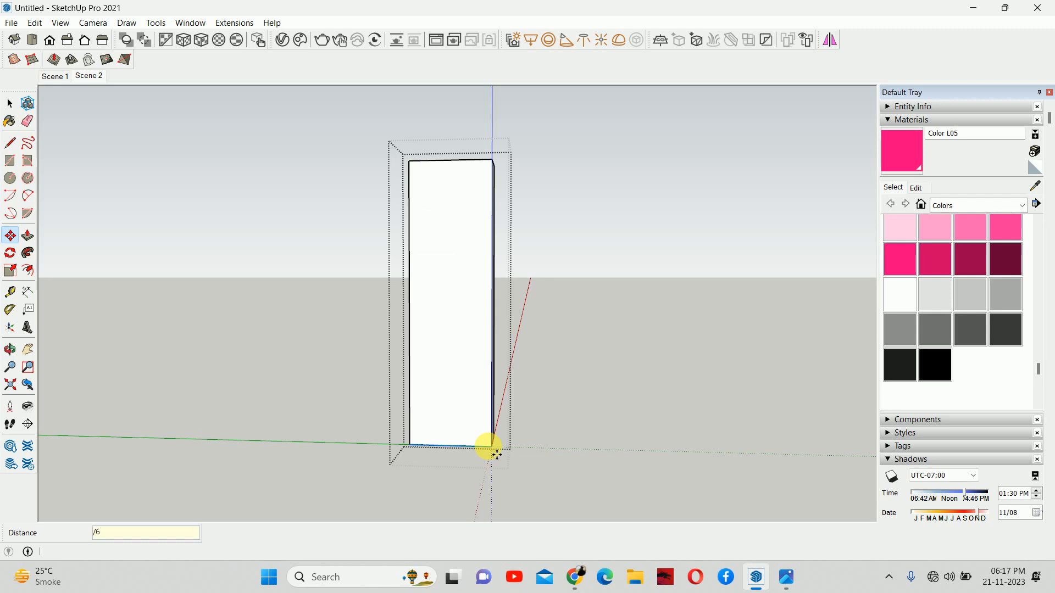
key("t")
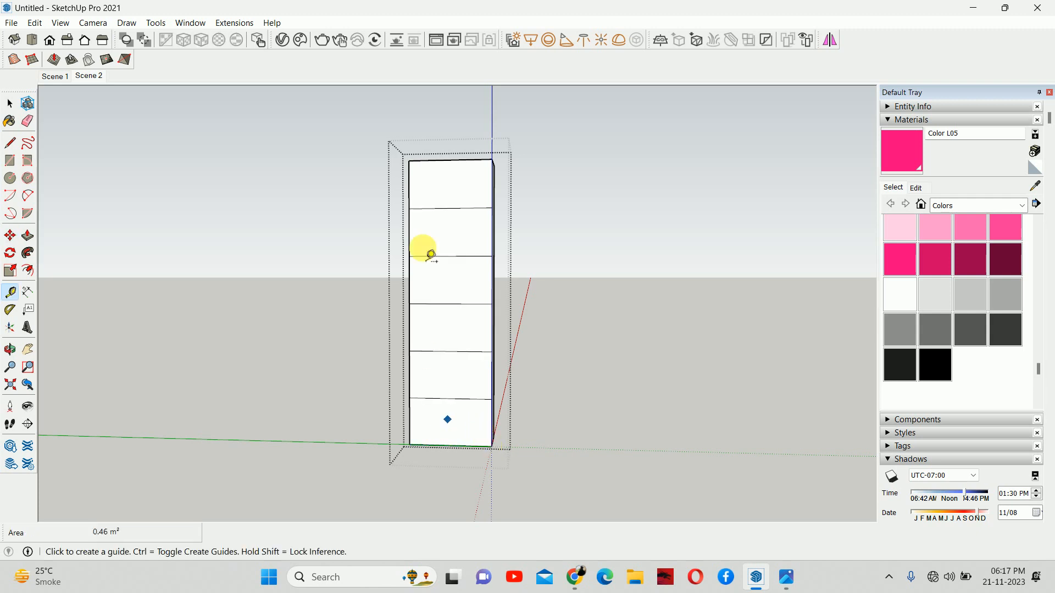
left_click(460, 169)
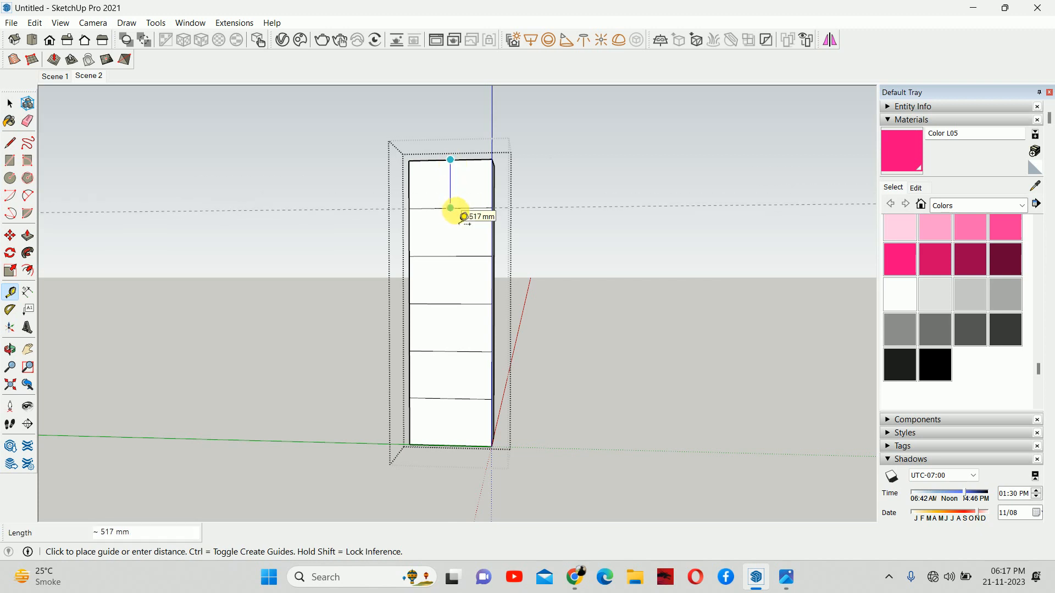
- Offset the outline of each of the six compartment faces 10 mm inward
key("f")
scroll(443, 165, "up", 3)
left_click(449, 175)
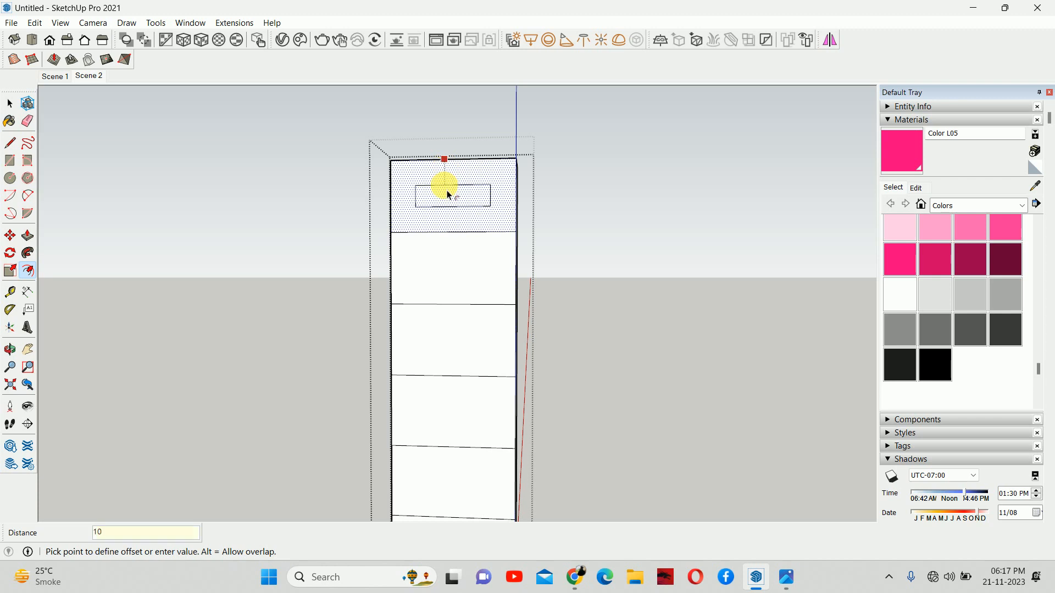
key("Return")
double_click(449, 246)
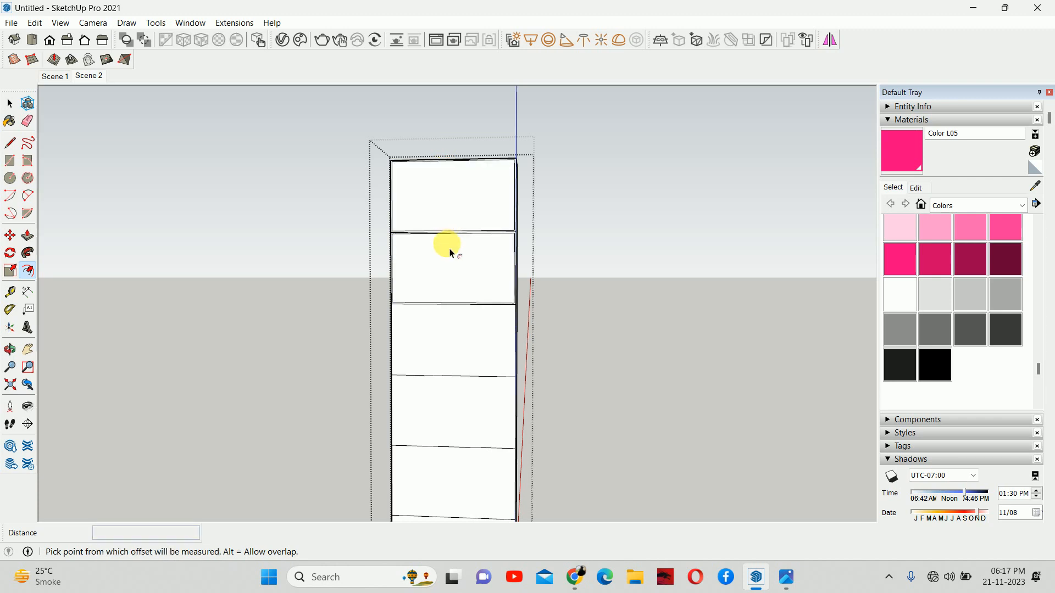
double_click(447, 326)
double_click(450, 398)
middle_click_drag(449, 399, 429, 219)
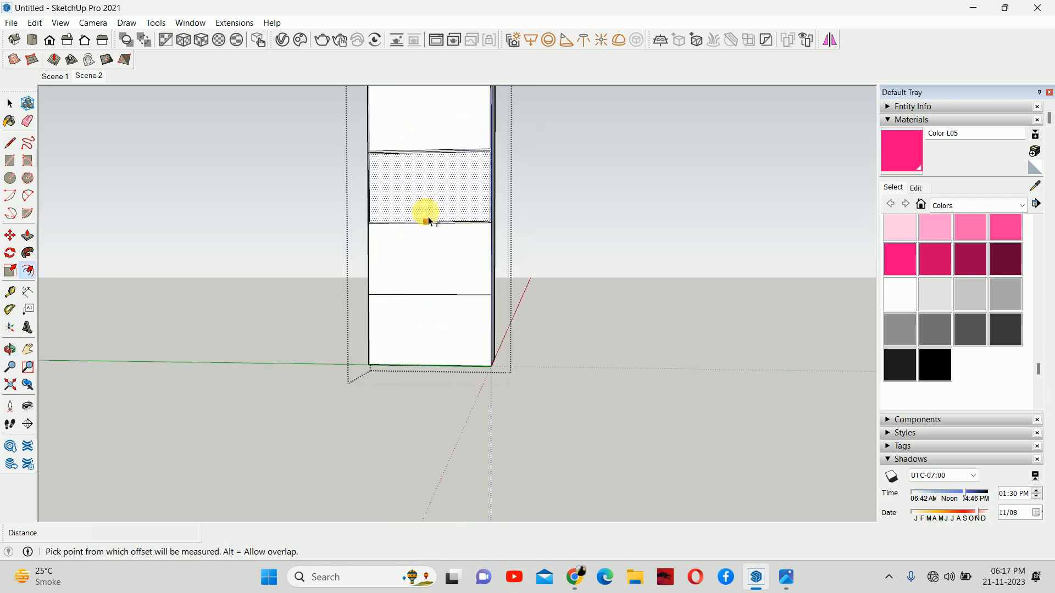
double_click(426, 349)
middle_click_drag(451, 144, 500, 290, "shift")
scroll(500, 290, "down", 5)
- Move all edges on the cabinet's right-hand side 10 mm inward along the green axis
key("space")
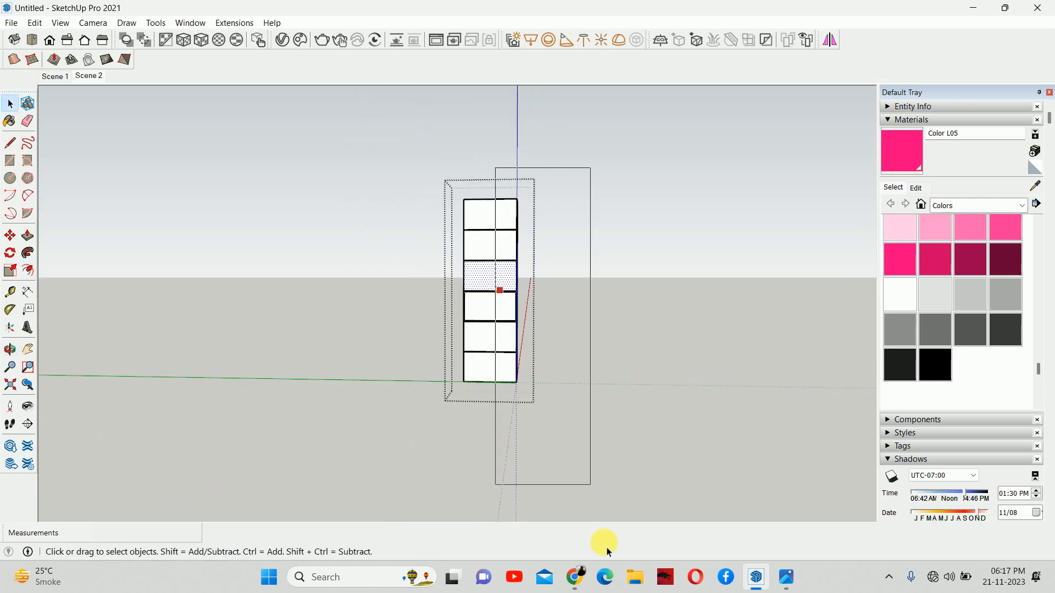
left_click_drag(606, 548, 608, 550)
key("m")
left_click(553, 453)
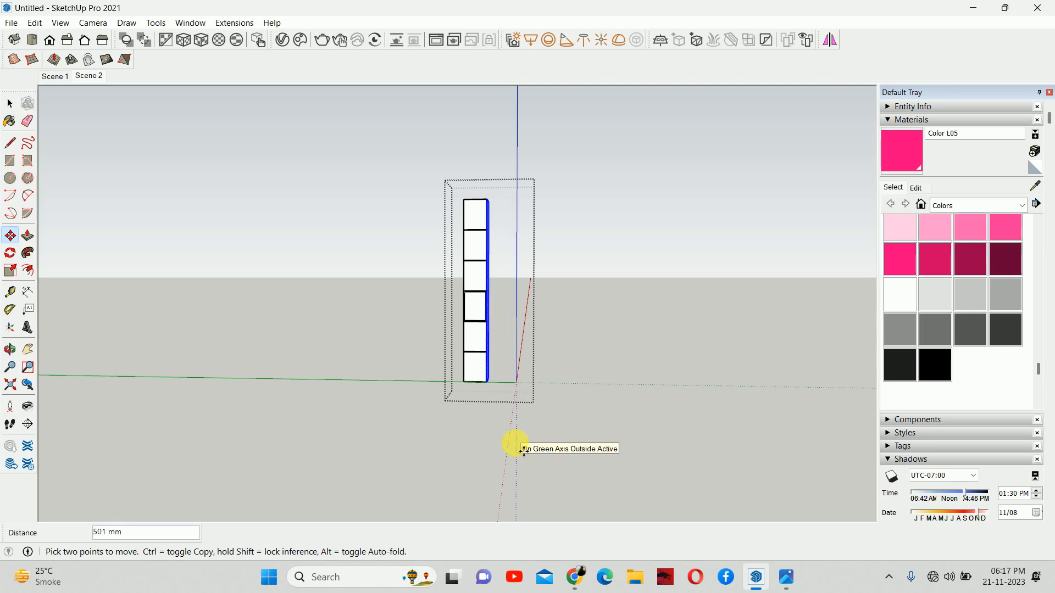
type("10")
left_click(437, 196)
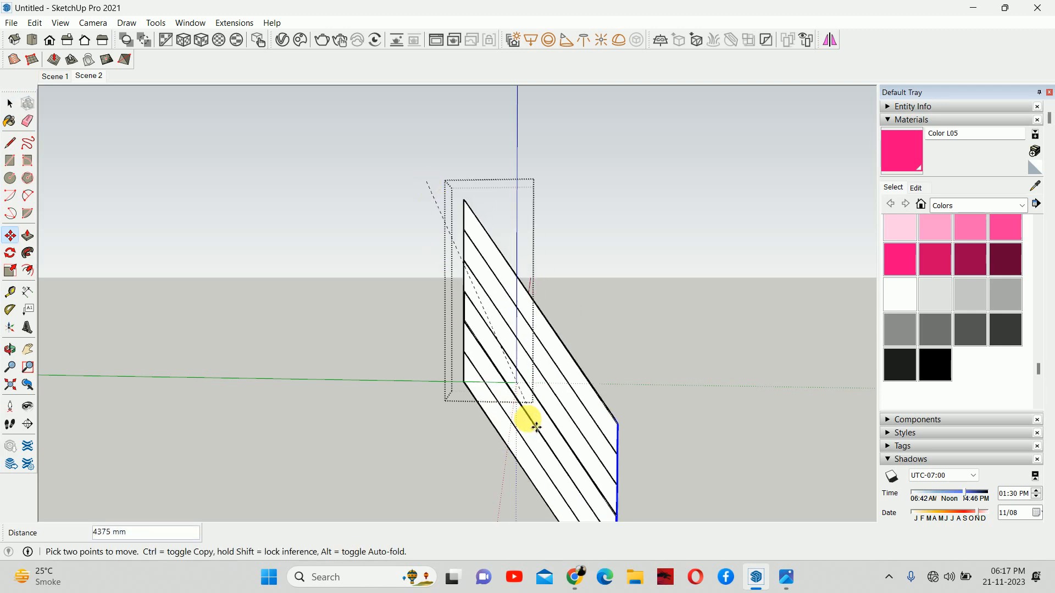
left_click(464, 265)
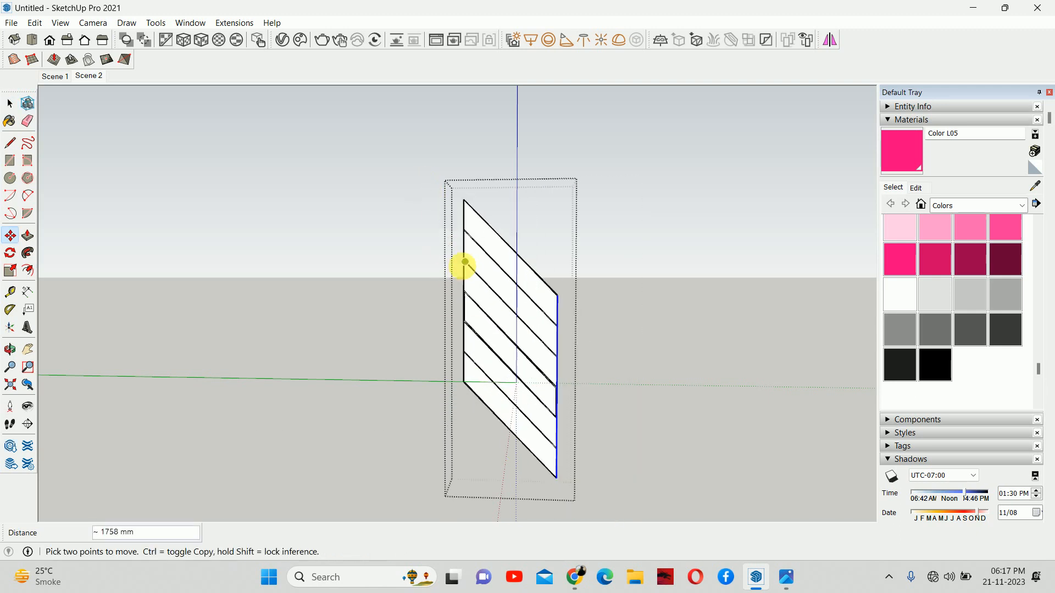
key("z")
key("ctrl+z")
key("space")
left_click(405, 162)
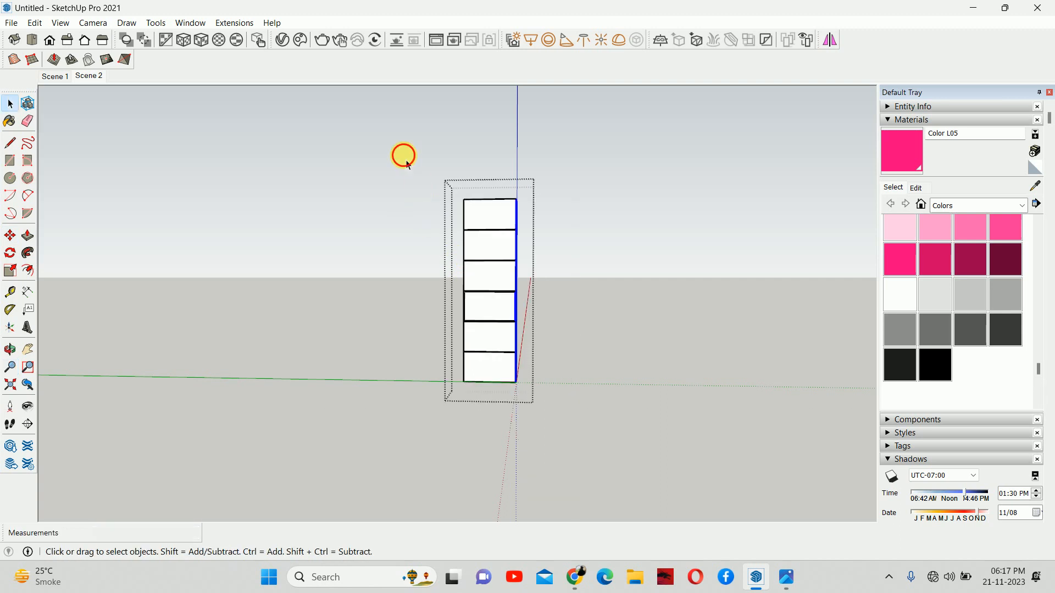
- Reopen the cabinet group from Scene 2 and move the edges of its left-hand side 10 mm inward along the green axis
left_click(90, 77)
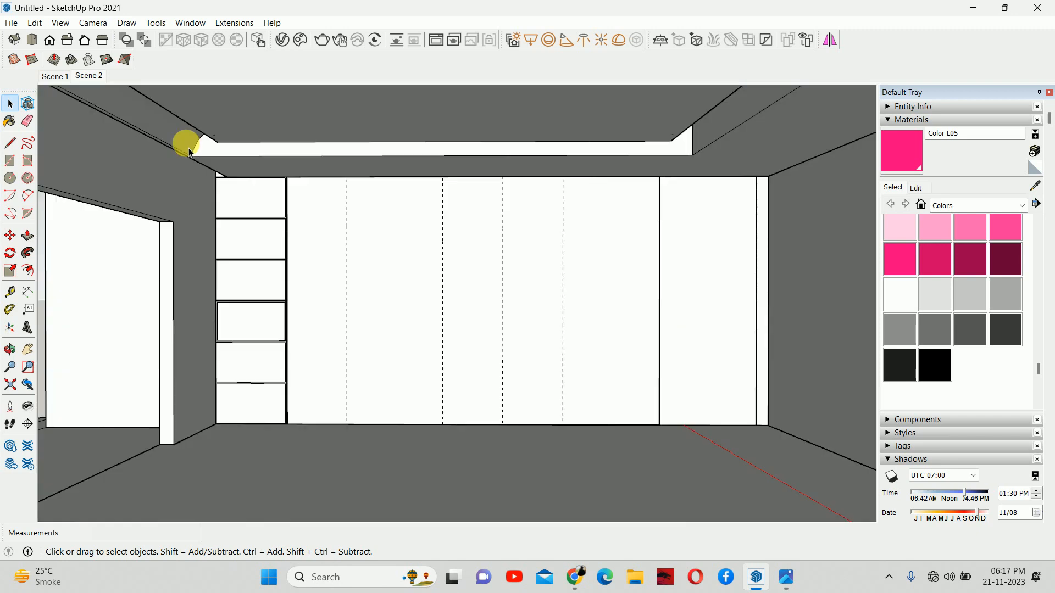
double_click(199, 209)
middle_click_drag(207, 258, 410, 209, "shift")
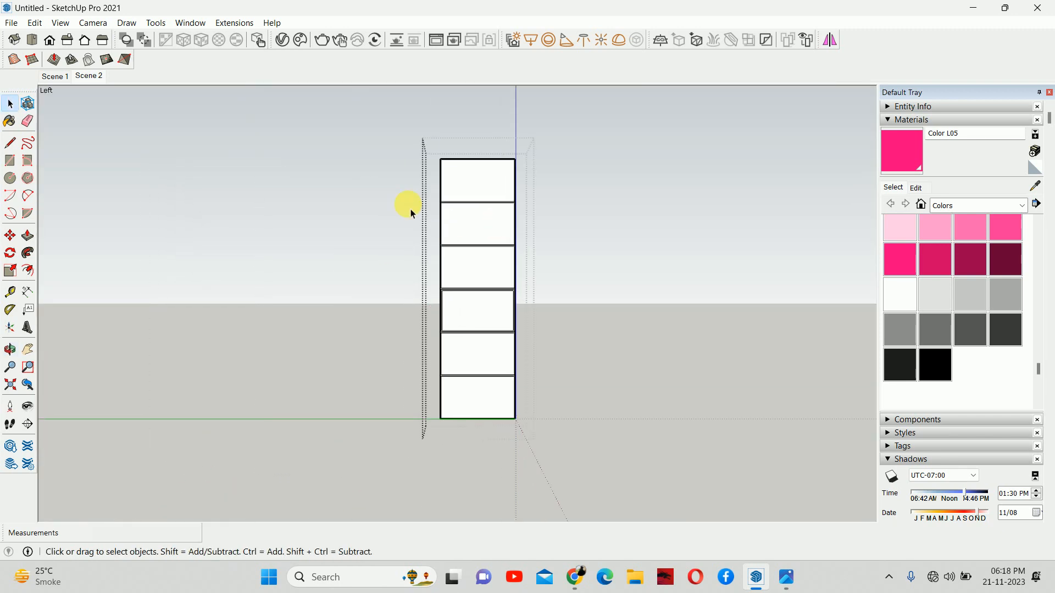
left_click_drag(477, 548, 464, 494)
key("m")
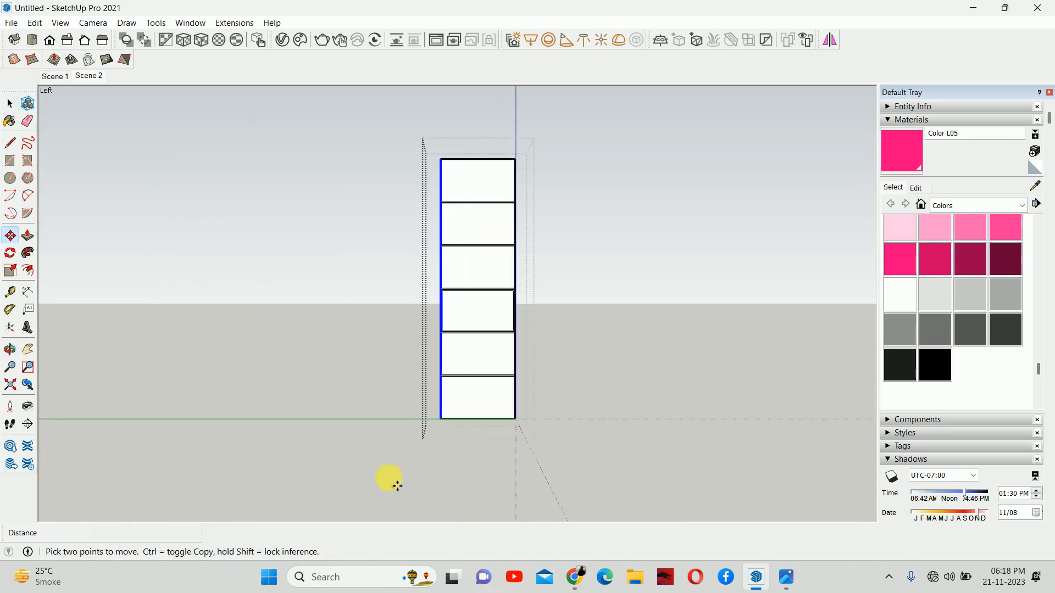
left_click(378, 478)
type("1")
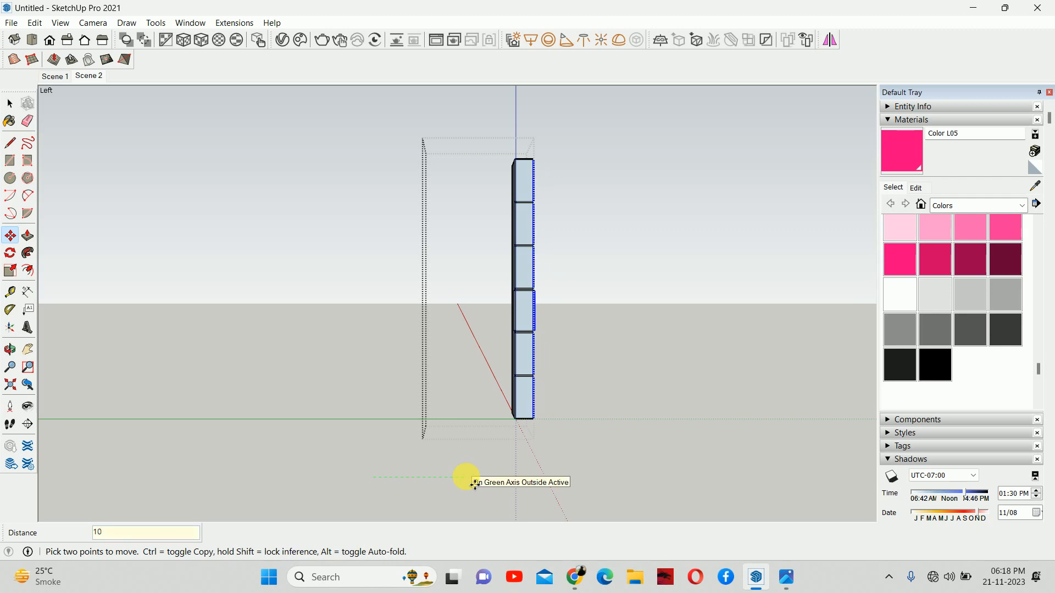
type("0")
key("Return")
- Push the inner faces of all six compartments 440 mm back to form open shelves
middle_click_drag(557, 273, 419, 316)
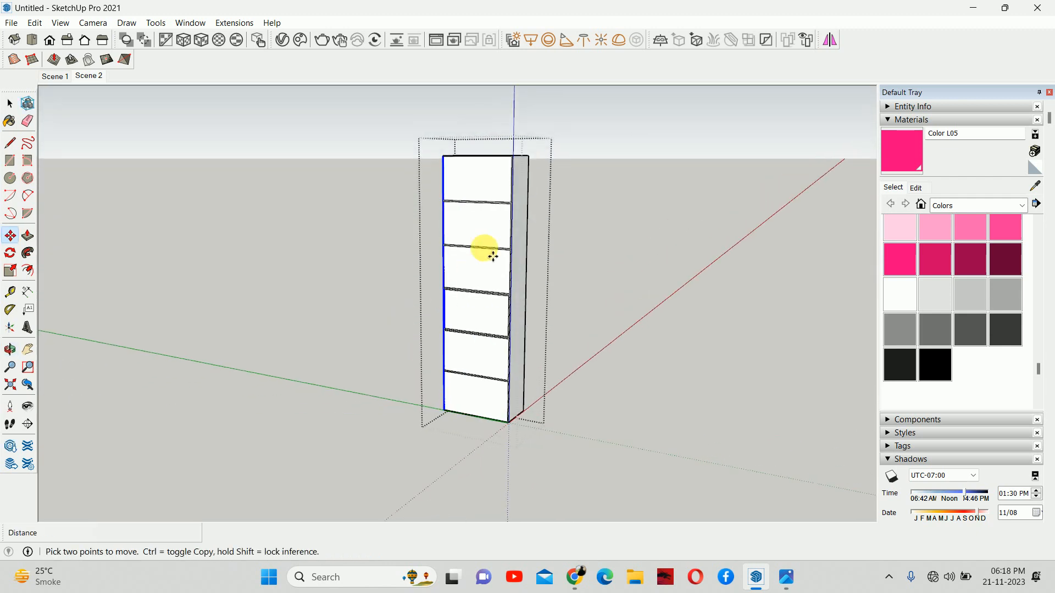
scroll(501, 222, "up", 5)
key("space")
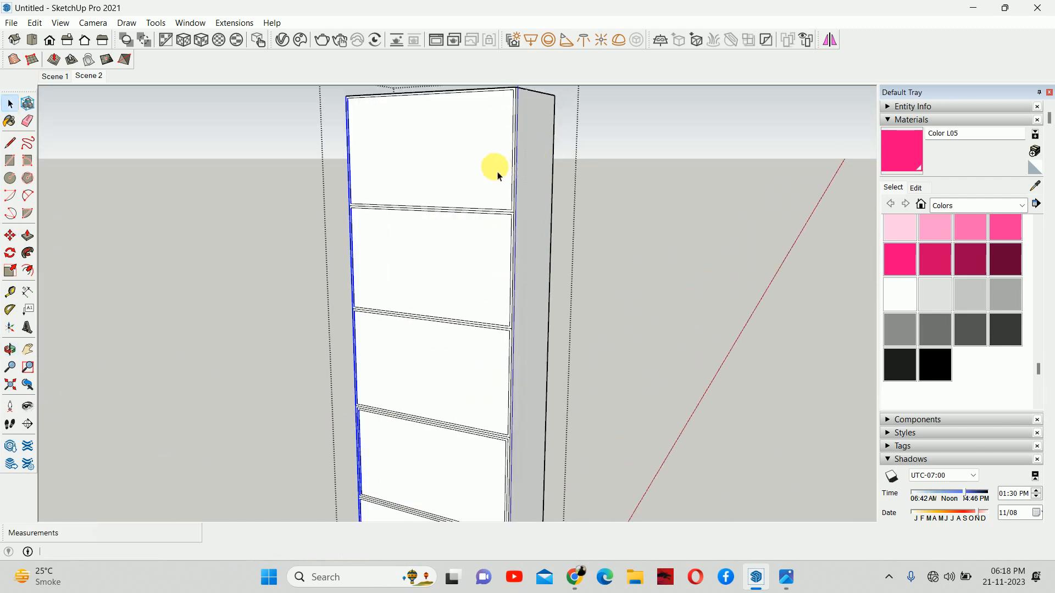
key("p")
left_click(467, 147)
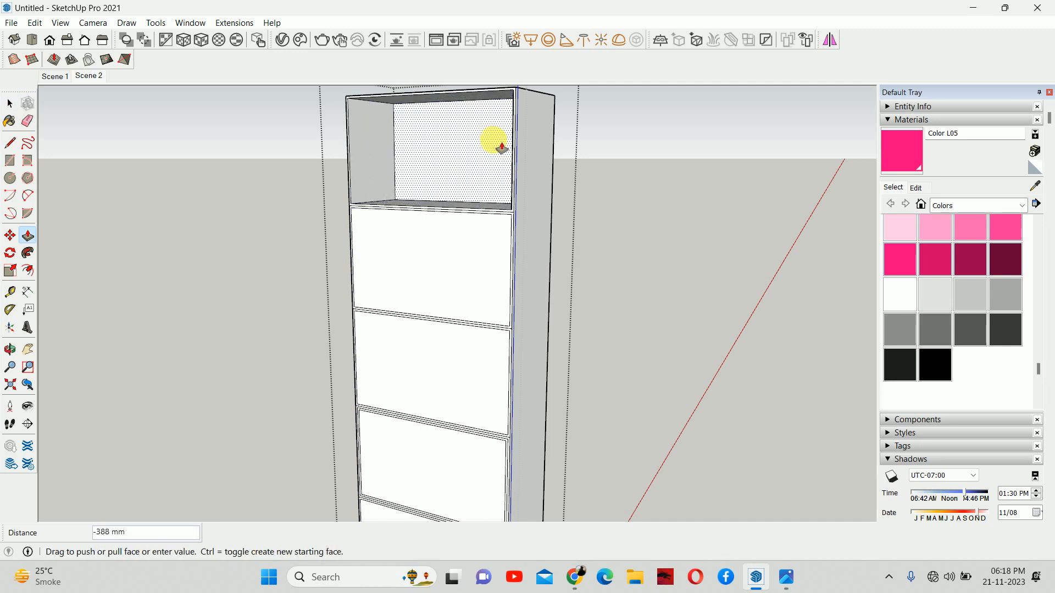
type("440")
key("Return")
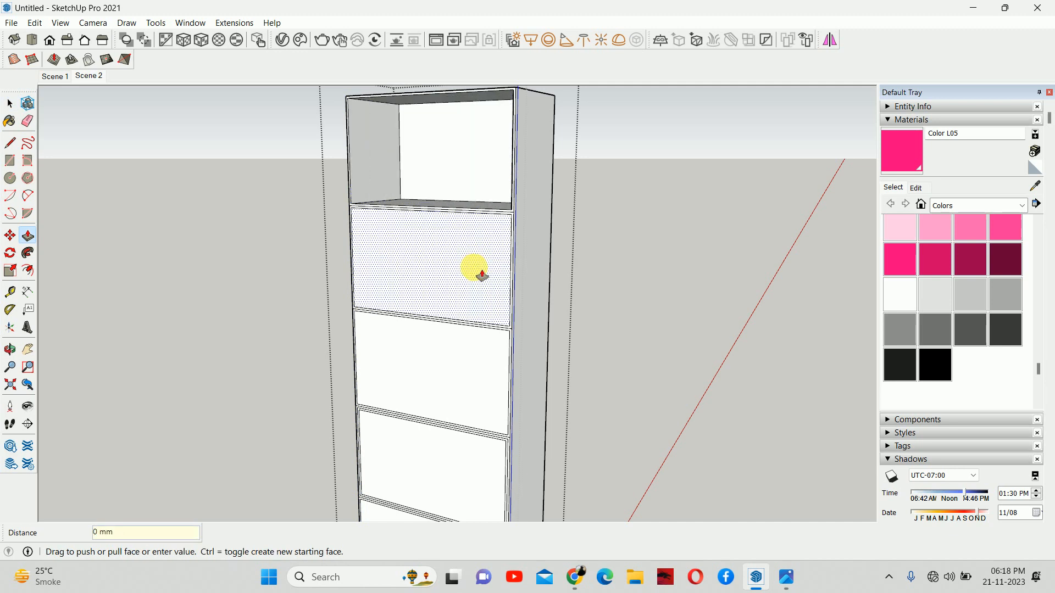
middle_click_drag(481, 273, 434, 225)
double_click(432, 211)
double_click(427, 281)
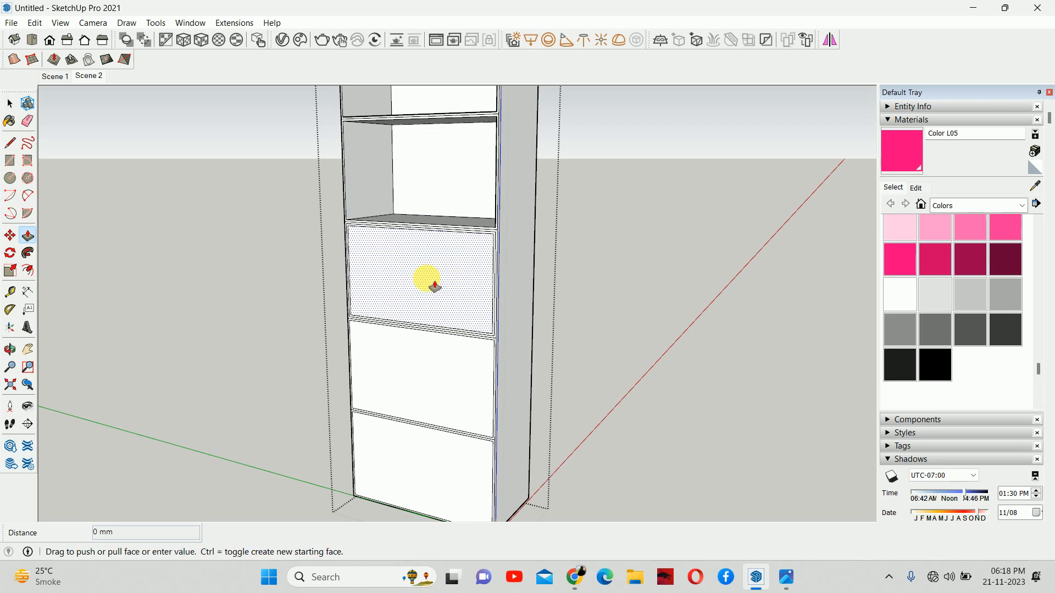
scroll(404, 213, "down", 3)
double_click(404, 212)
double_click(383, 300)
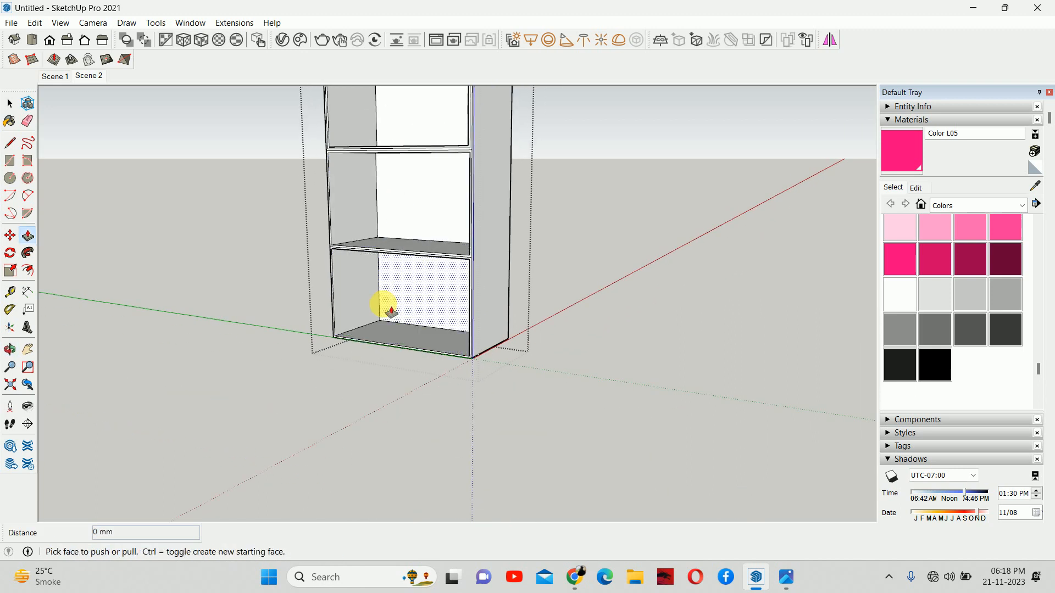
- Pull the cabinet's two outer side faces out by 10 mm each
left_click(499, 313)
type("10")
key("Return")
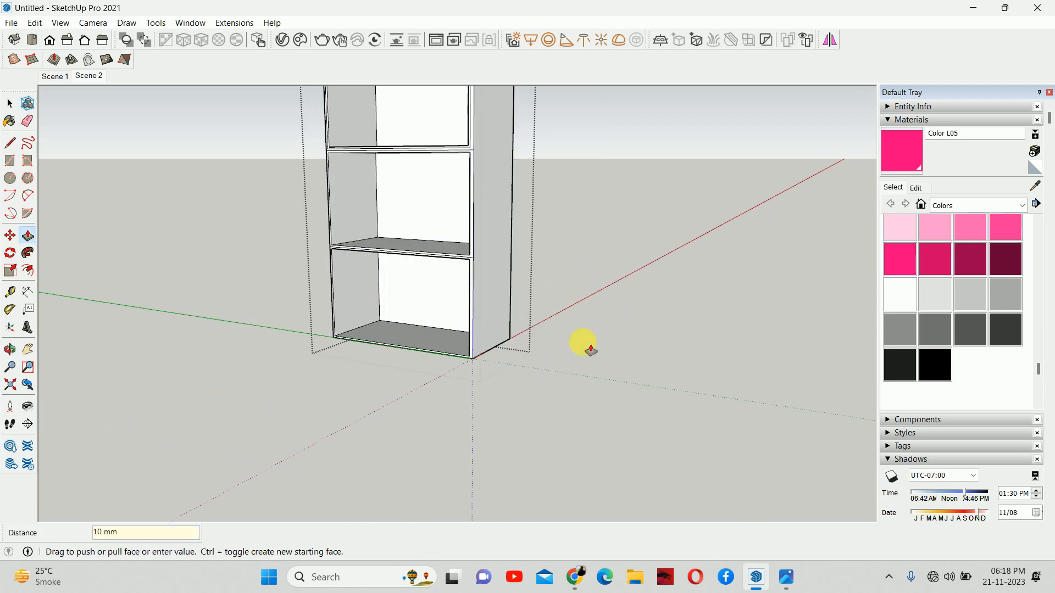
middle_click_drag(582, 344, 276, 323)
left_click(354, 327)
key("Return")
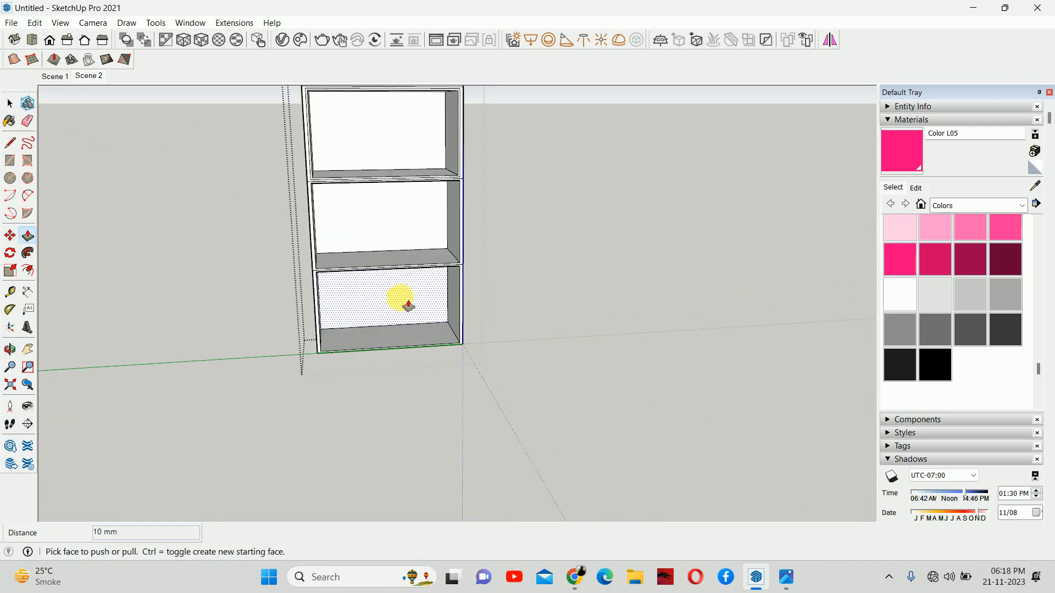
- Return to the Scene 2 view and compare the finished shelves with the reference image
key("space")
scroll(413, 268, "up", 5)
scroll(419, 349, "down", 6)
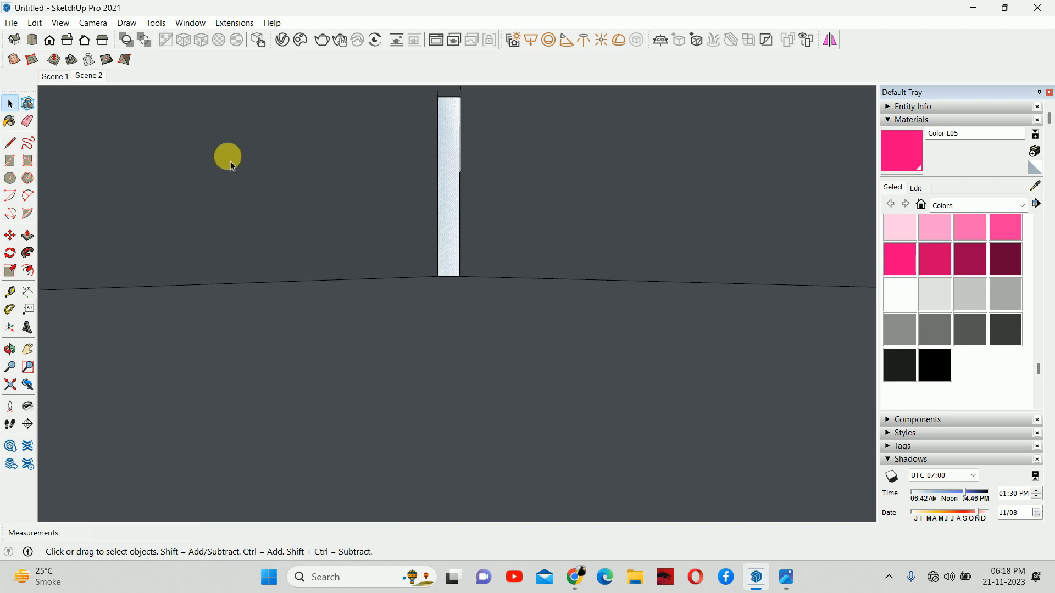
left_click(99, 80)
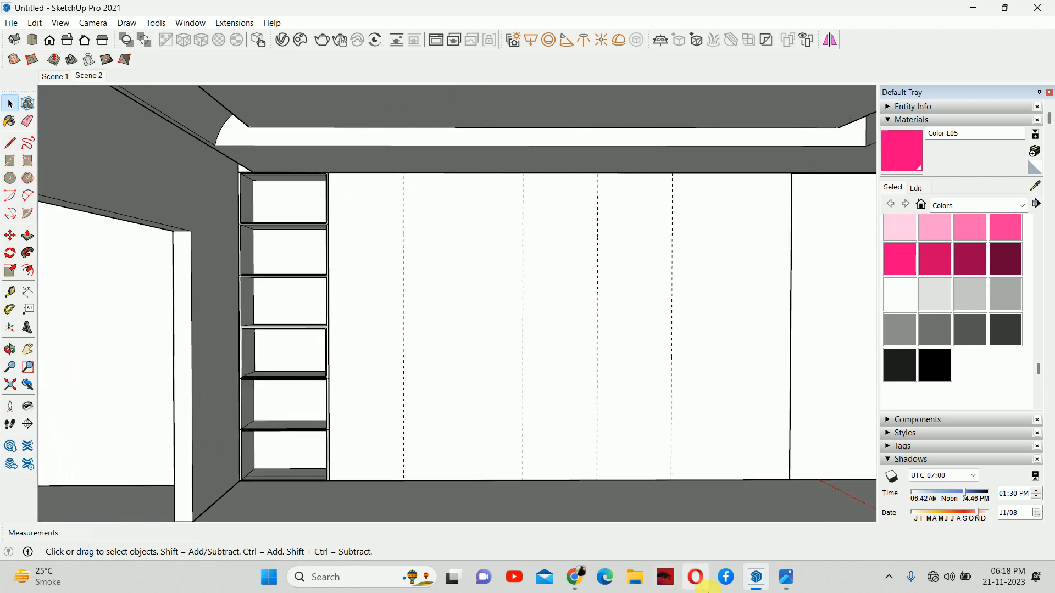
left_click(784, 580)
left_click(783, 580)
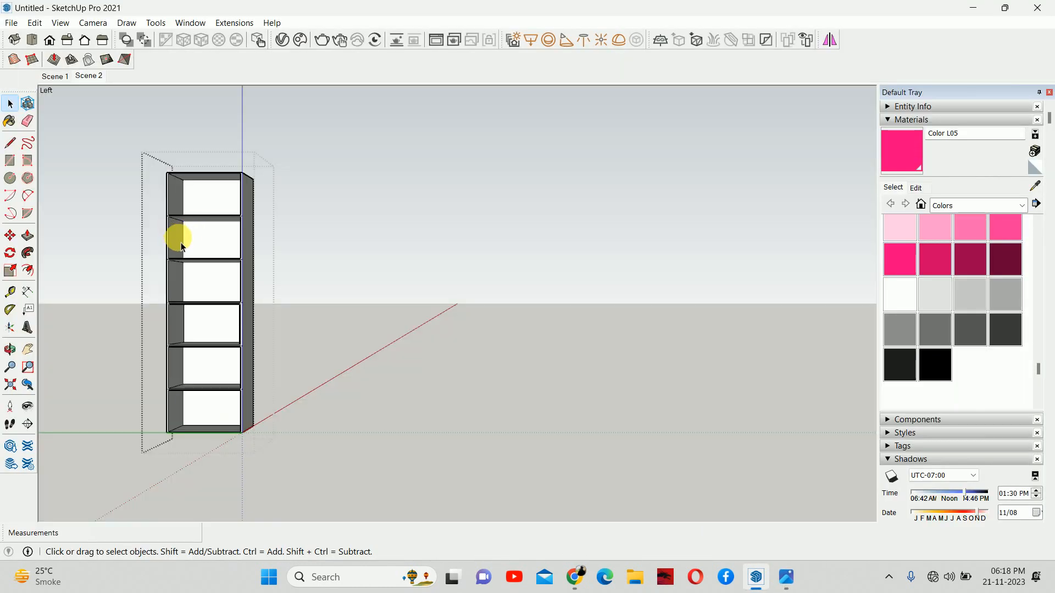
- Draw a rectangle over one half of the cabinet front, from its top outer corner to the midpoint of its base
scroll(165, 171, "up", 8)
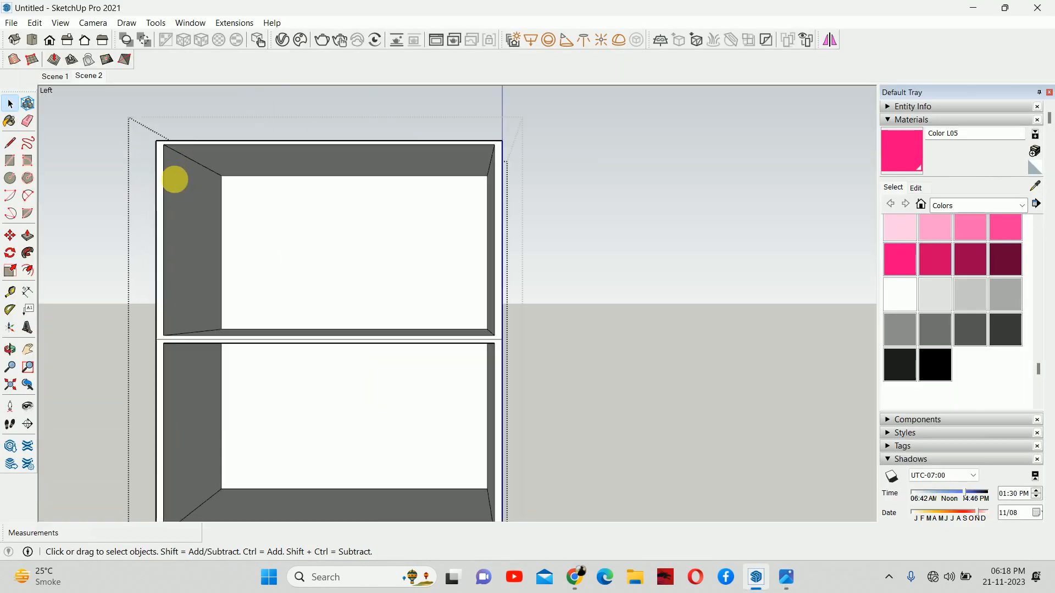
middle_click_drag(175, 179, 214, 193)
scroll(227, 189, "down", 3)
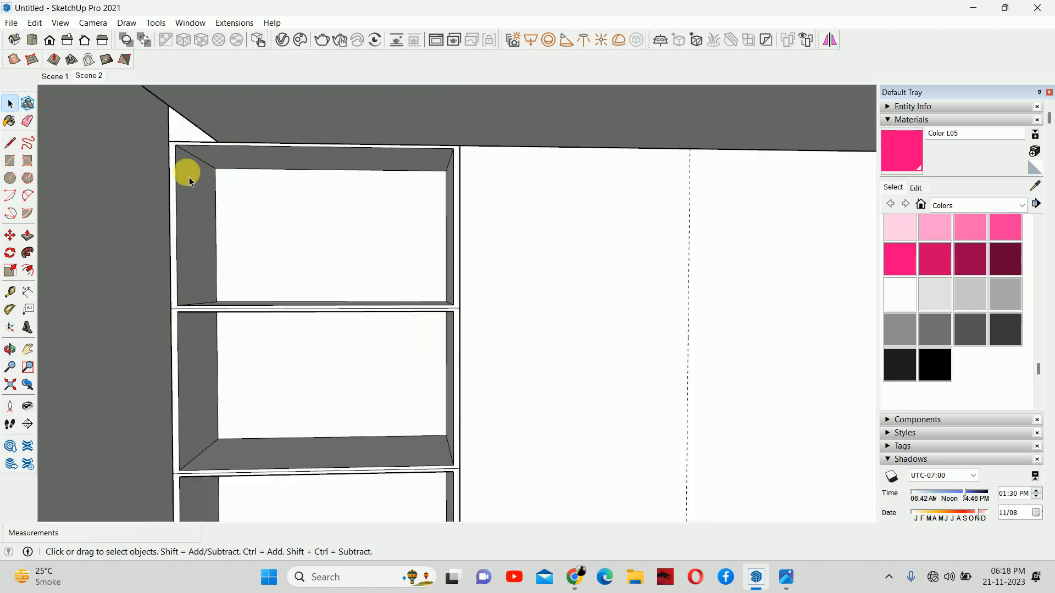
key("r")
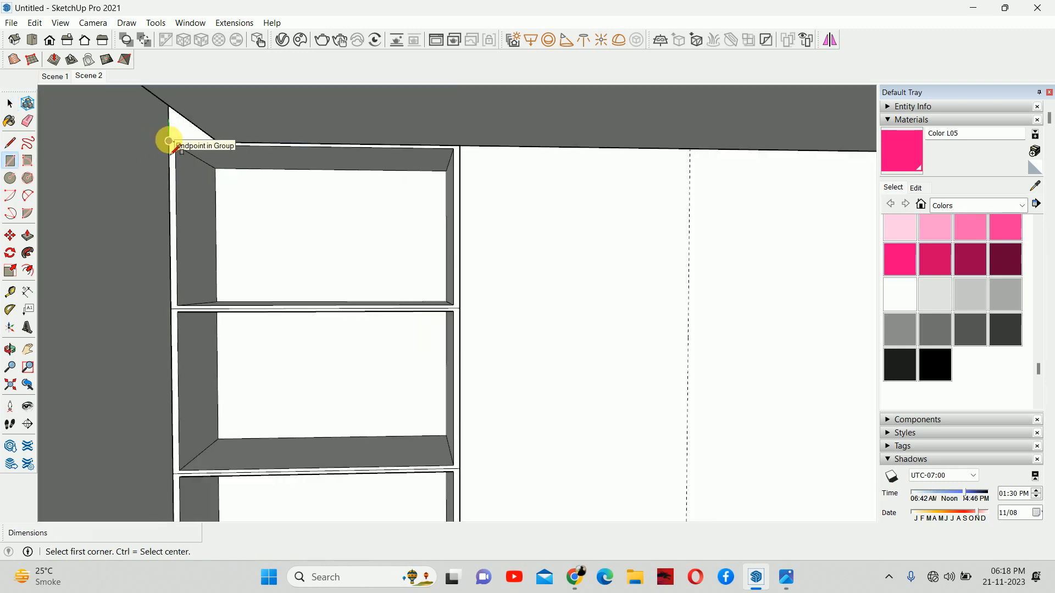
left_click(168, 141)
scroll(331, 349, "down", 2)
middle_click_drag(330, 348, 264, 176, "shift")
scroll(313, 365, "down", 4)
middle_click_drag(319, 365, 270, 64, "shift")
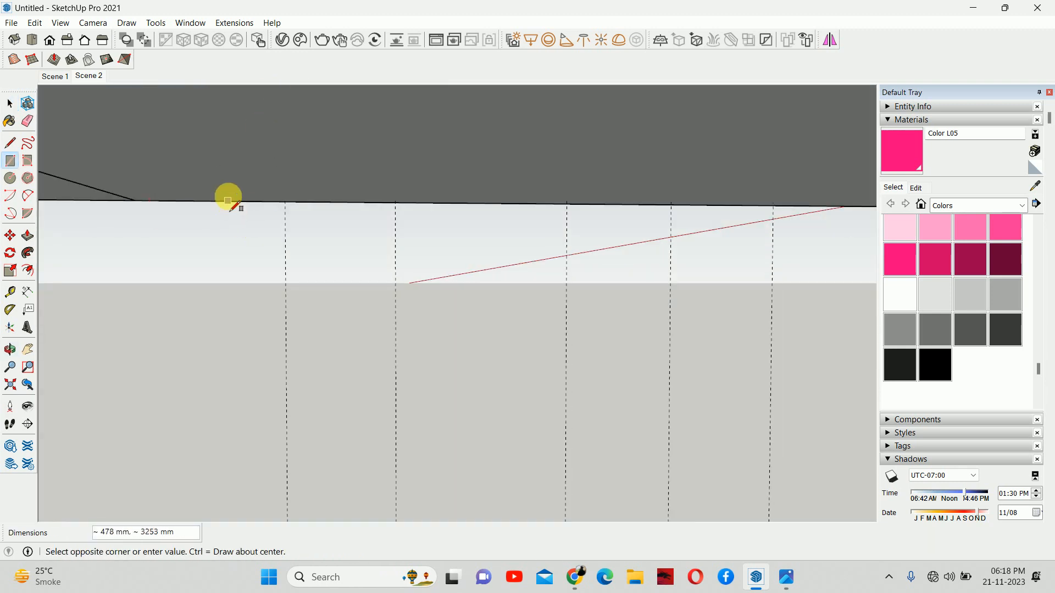
middle_click_drag(228, 201, 273, 447, "shift")
scroll(258, 426, "up", 5)
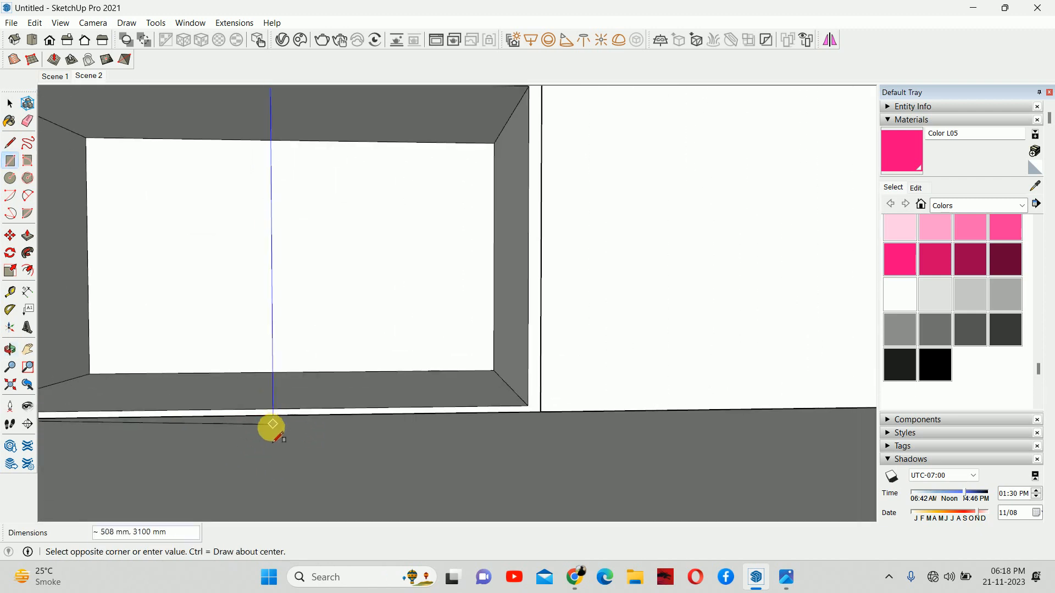
left_click(245, 415)
key("space")
scroll(229, 350, "down", 2)
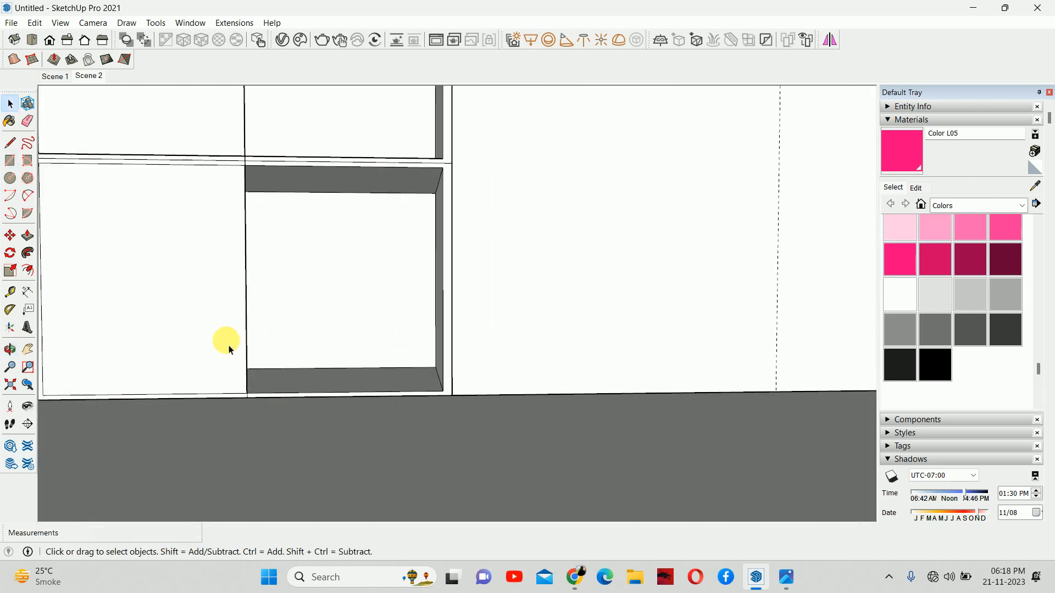
- Make the new rectangle a component for the cabinet door, keeping the default definition name
left_click(210, 318)
scroll(306, 337, "up", 3)
right_click(304, 336)
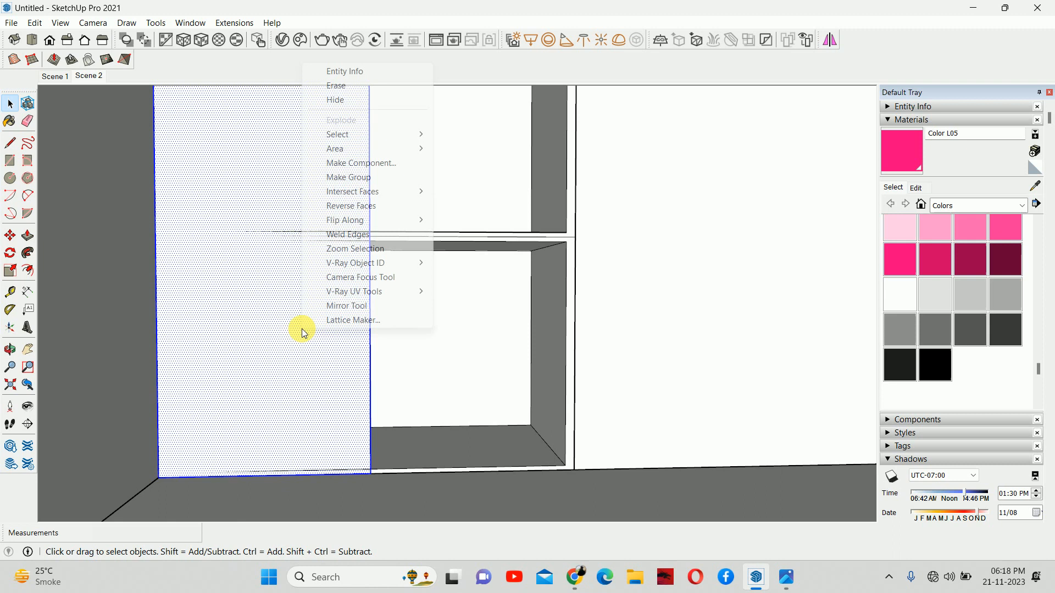
left_click(346, 163)
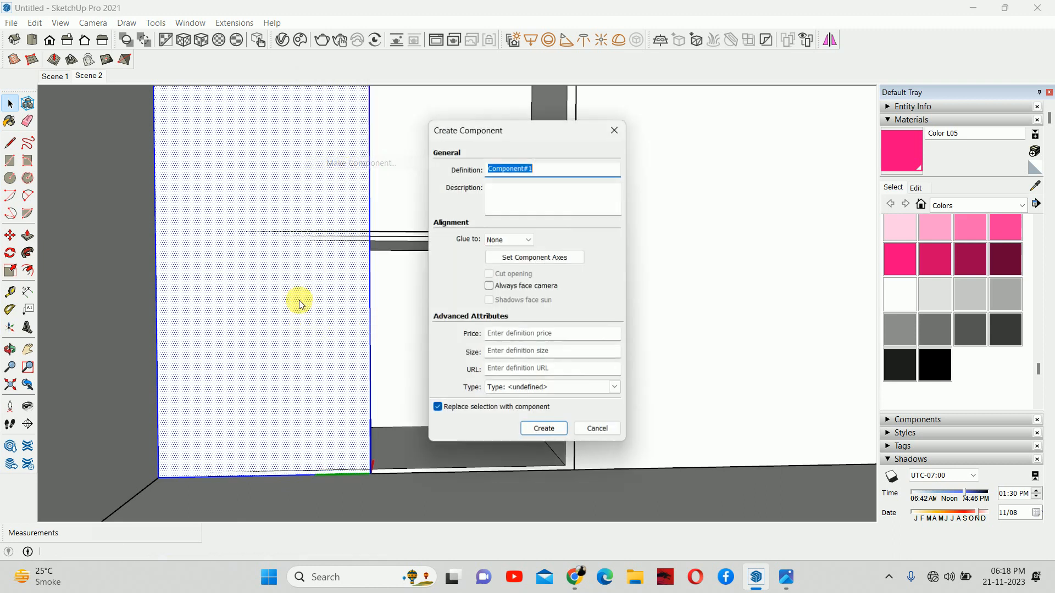
left_click(550, 438)
- Open the door component, offset its outline inward to form a frame border, and cut out the inner face
double_click(286, 338)
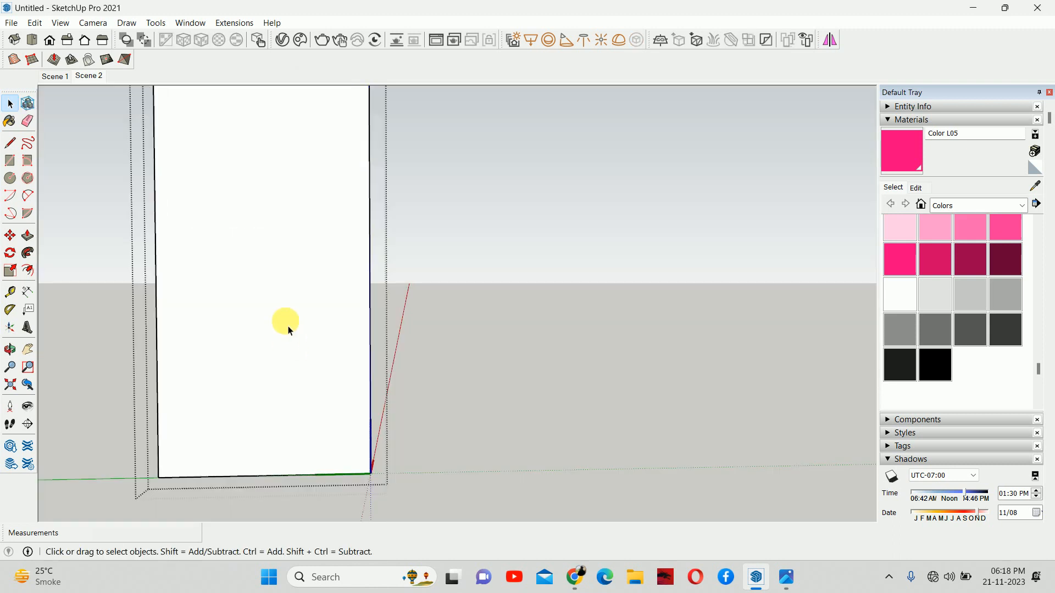
key("f")
left_click(156, 281)
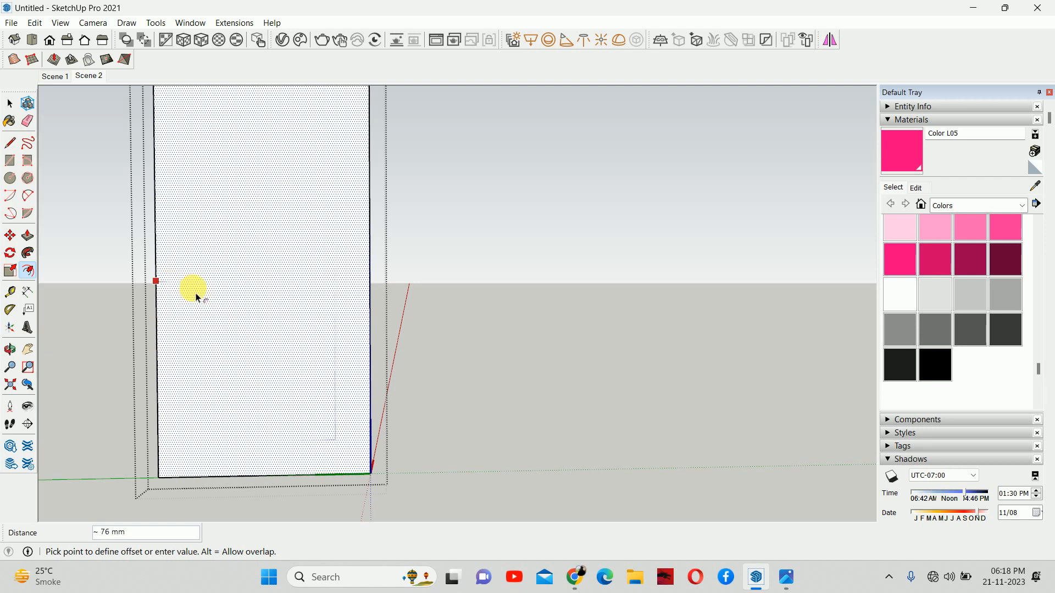
key("Return")
middle_click_drag(306, 346, 285, 394)
key("space")
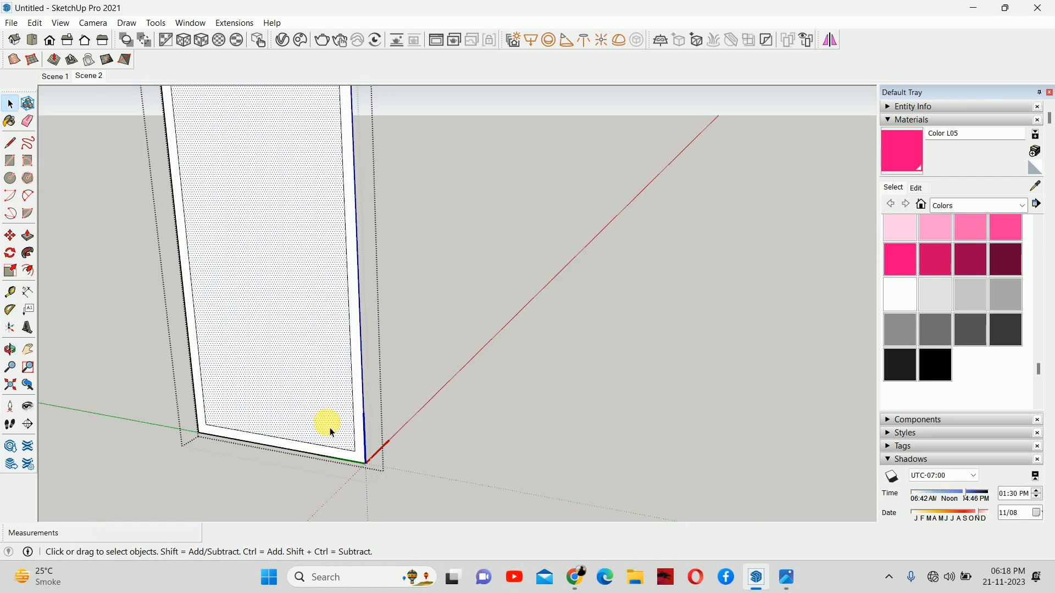
key("Delete")
- Pull the door's frame border outward to give the frame thickness
key("p")
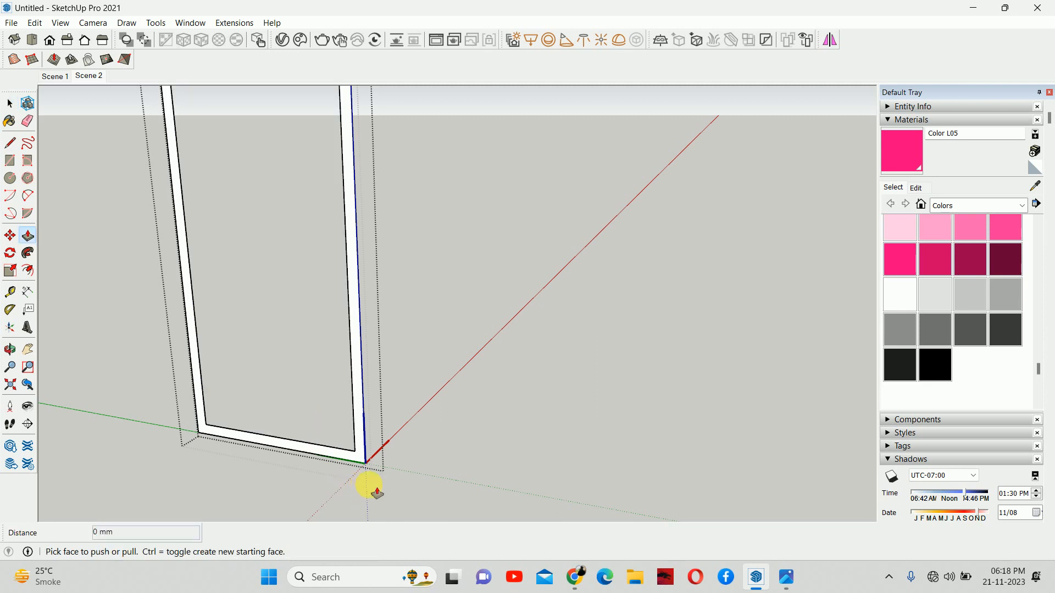
left_click(358, 459)
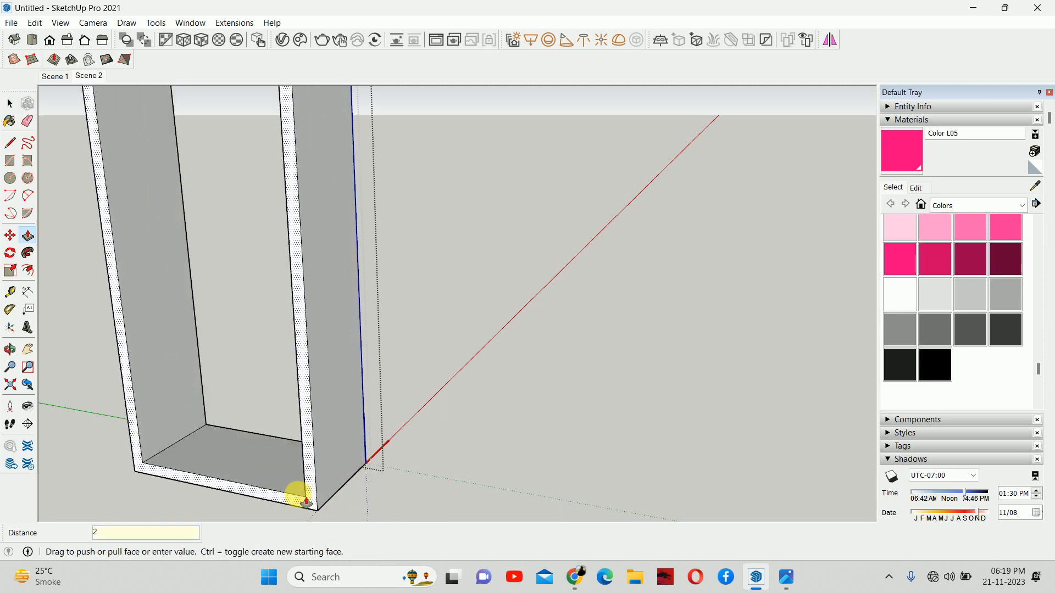
type("30")
key("Return")
key("space")
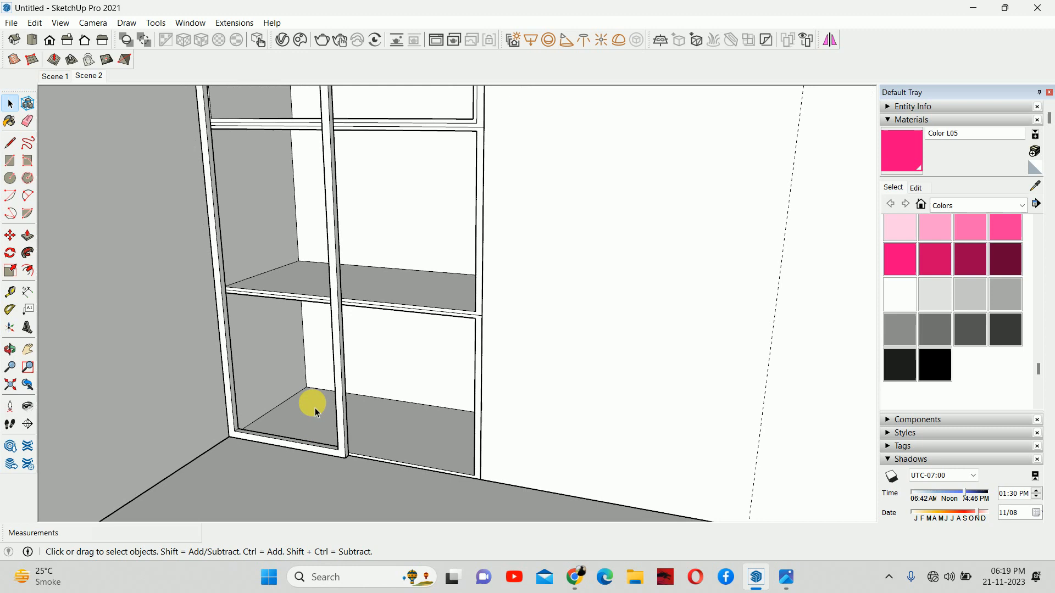
- Paste the cut inner face in place inside the door frame and make it a group
middle_click_drag(316, 408, 348, 537, "shift")
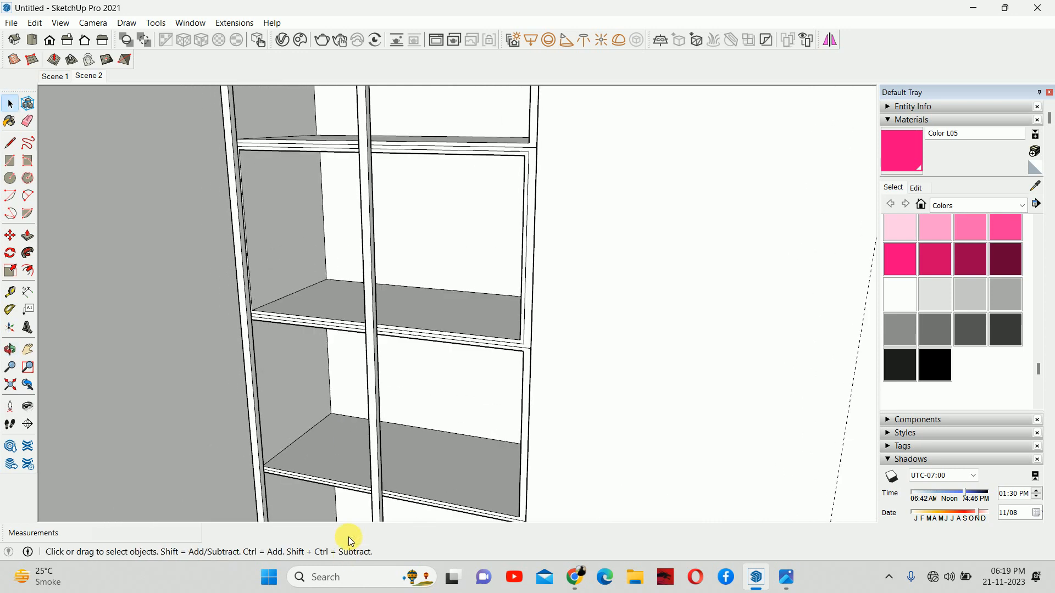
scroll(333, 405, "down", 4)
scroll(286, 92, "up", 2)
scroll(287, 96, "up", 3)
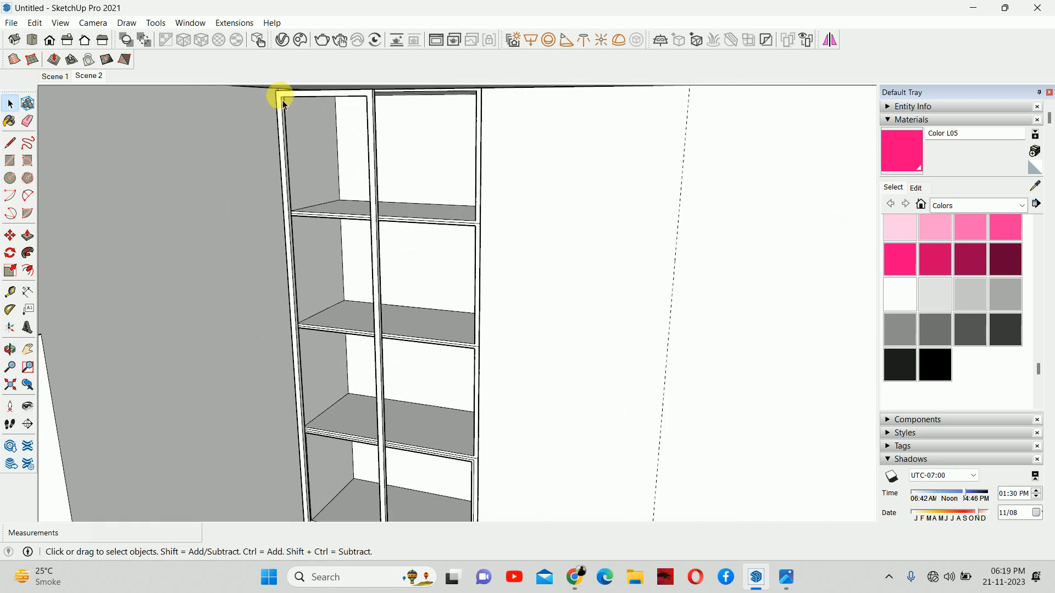
left_click(9, 23)
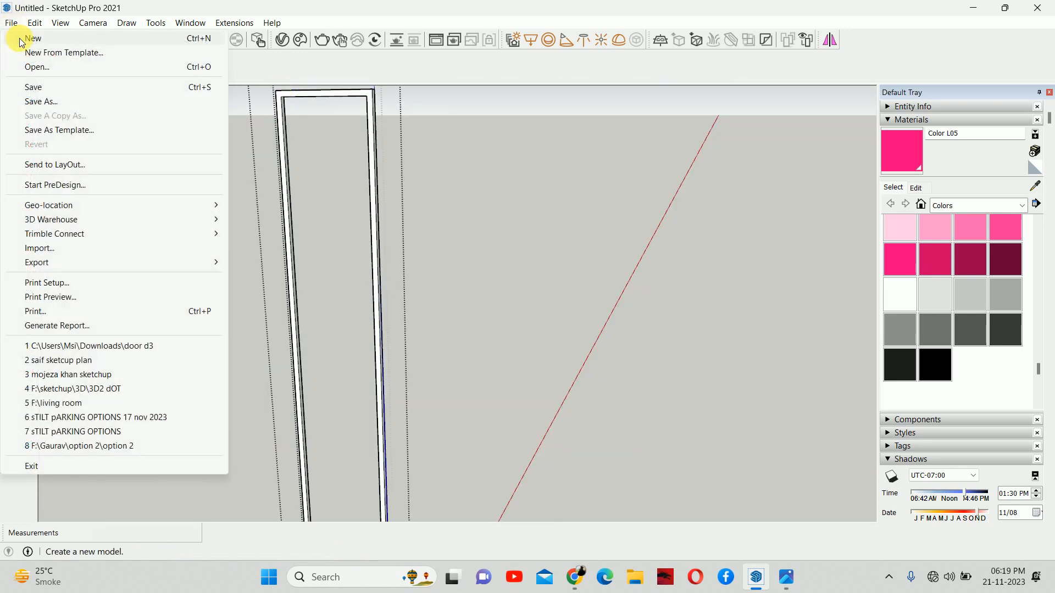
mouse_move(34, 22)
left_click(76, 117)
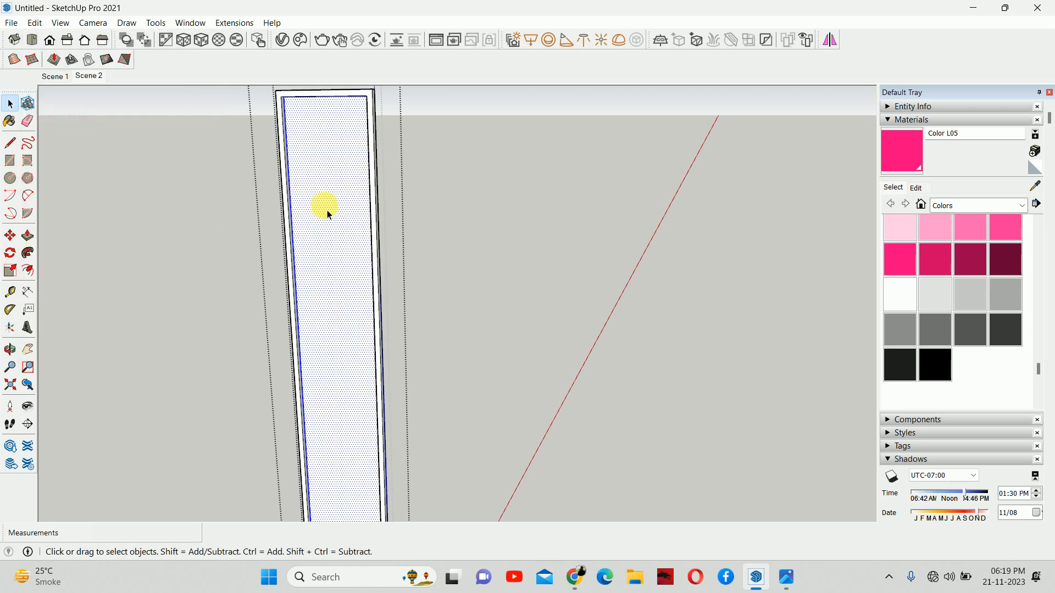
right_click(315, 182)
left_click(365, 295)
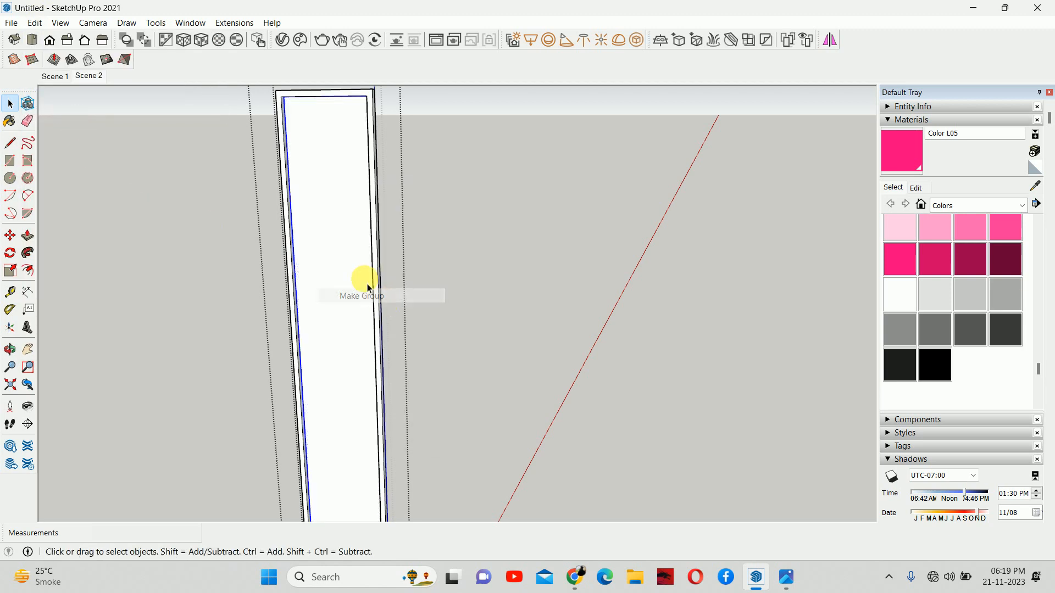
- Open the inner panel group and pull its face to give the panel thickness
left_click(363, 214)
key("p")
left_click(351, 249)
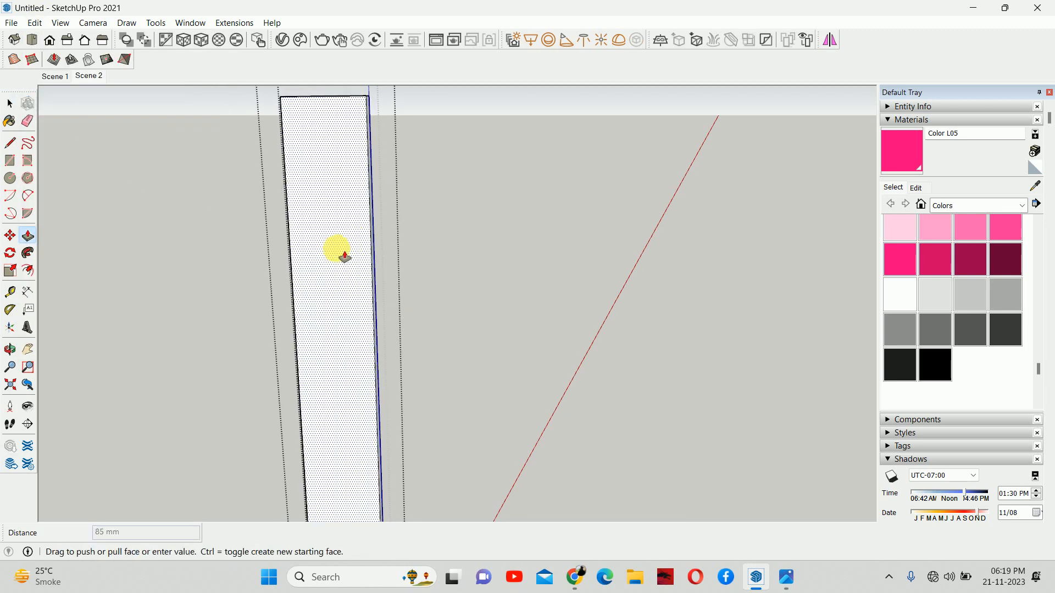
key("Return")
key("space")
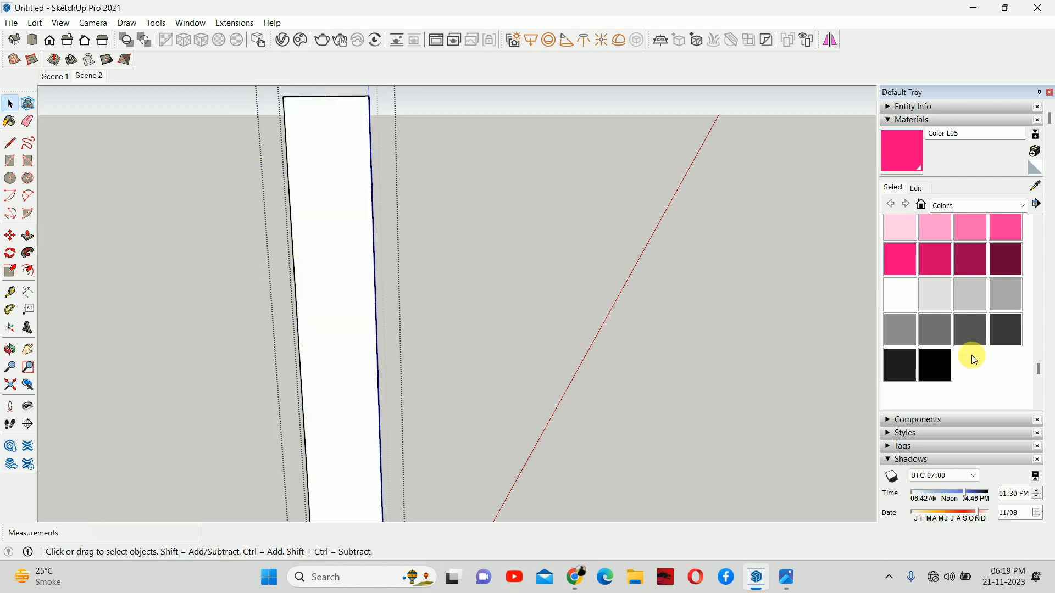
left_click(527, 231)
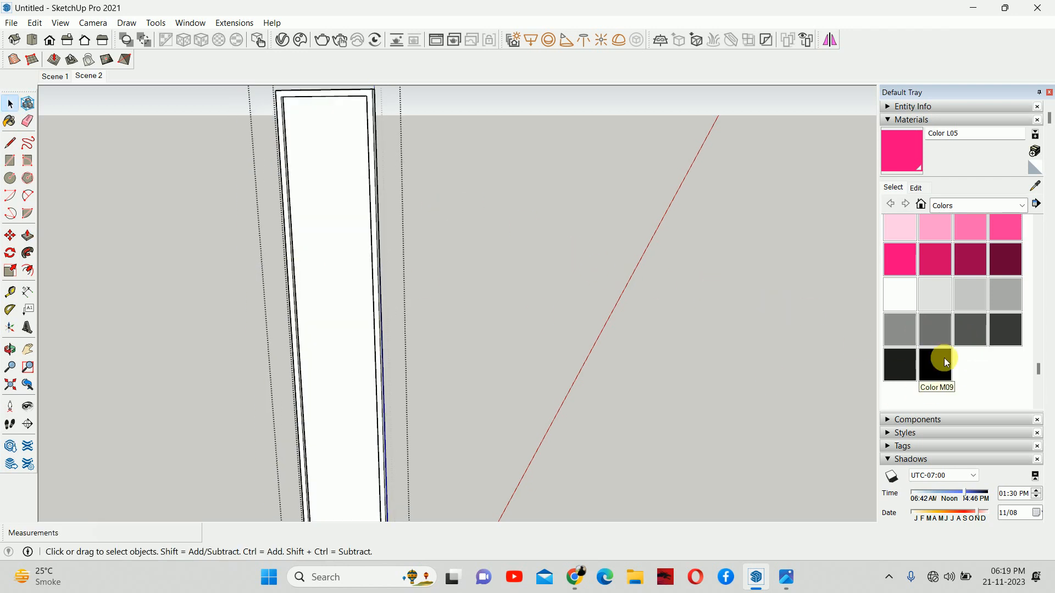
- Paint the front of the door frame with 0136_Charcoal from the Colors-Named collection
left_click(960, 206)
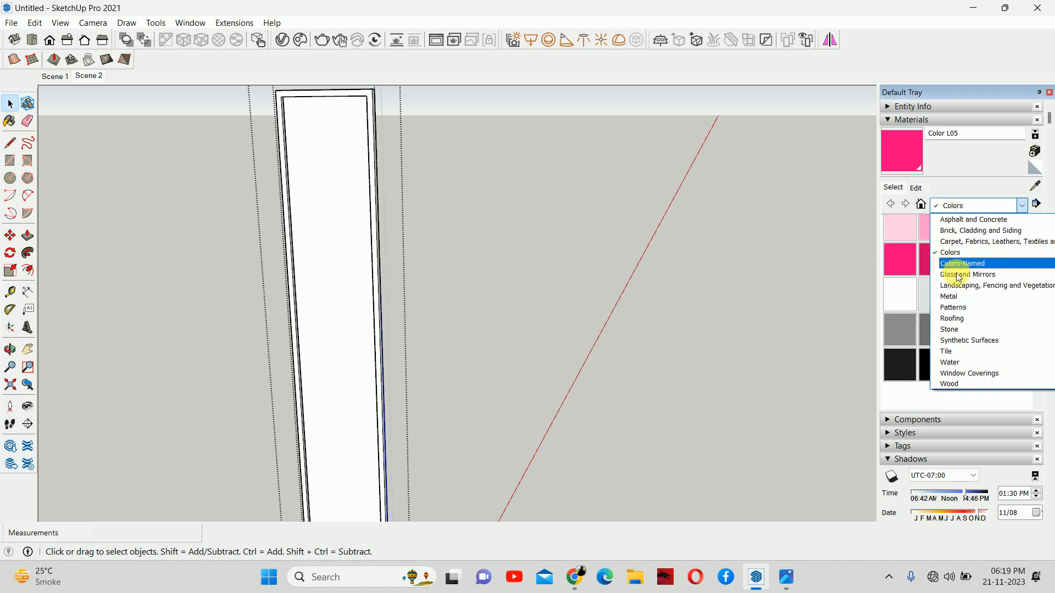
left_click(951, 267)
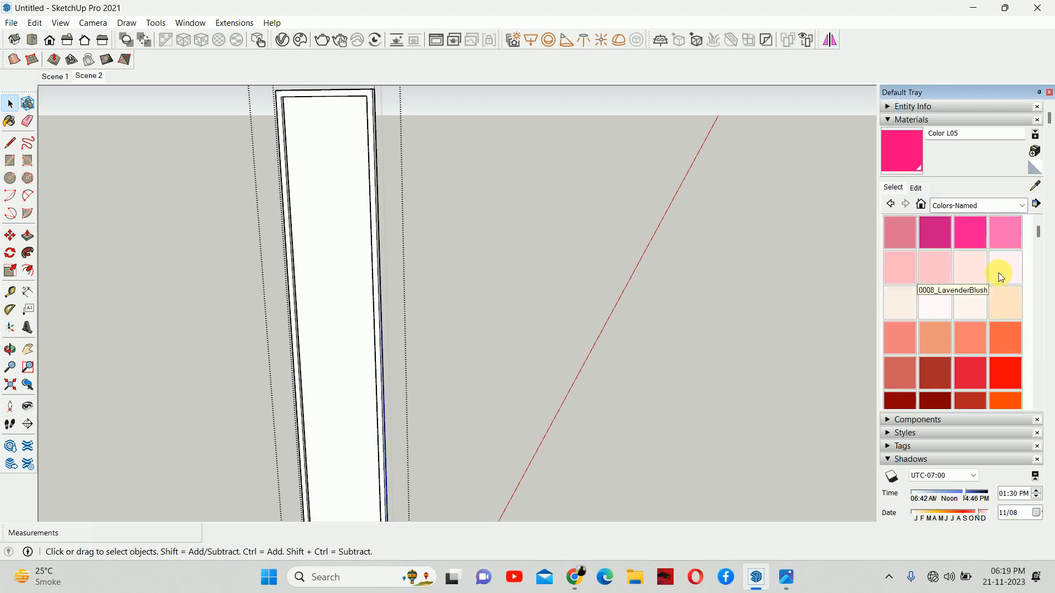
scroll(997, 330, "down", 5)
scroll(977, 331, "down", 10)
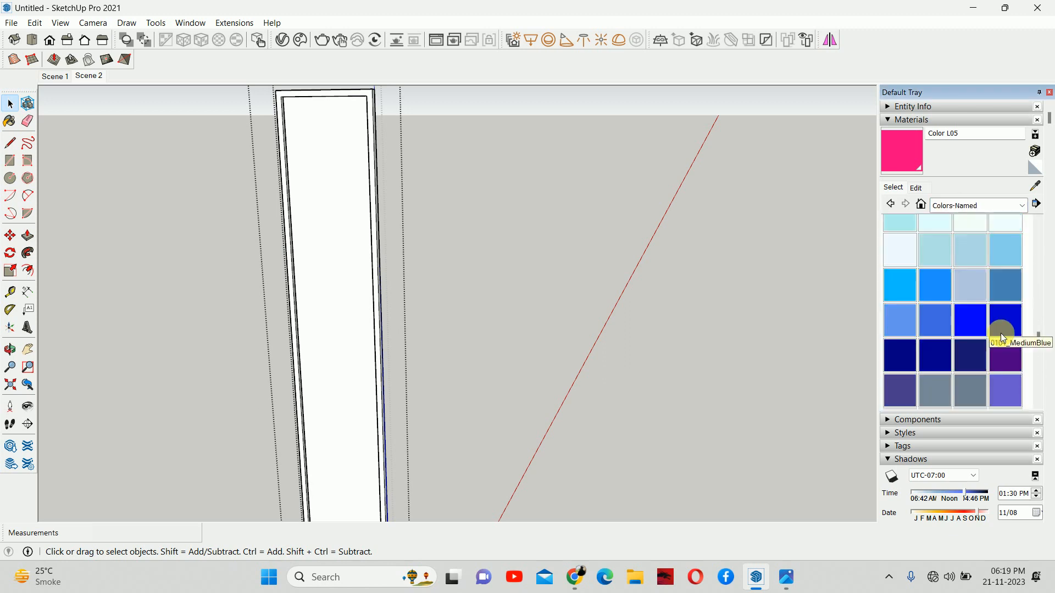
left_click(1001, 335)
scroll(330, 102, "up", 2)
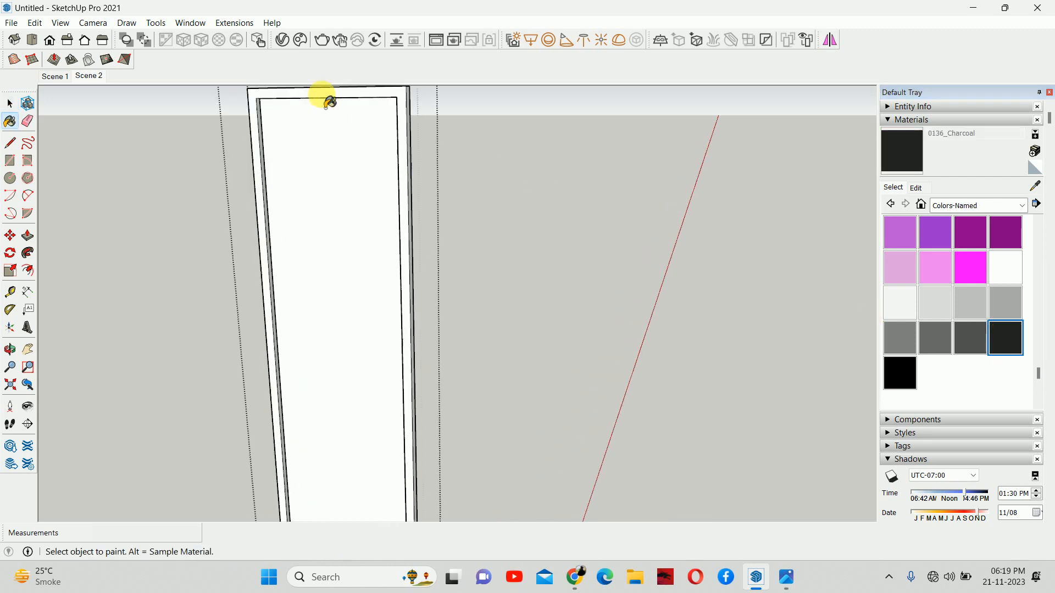
left_click(402, 104)
key("space")
key("Escape")
- Reopen the door component and paint the frame's outer side face beside the open shelves with 0136_Charcoal
scroll(350, 184, "down", 1)
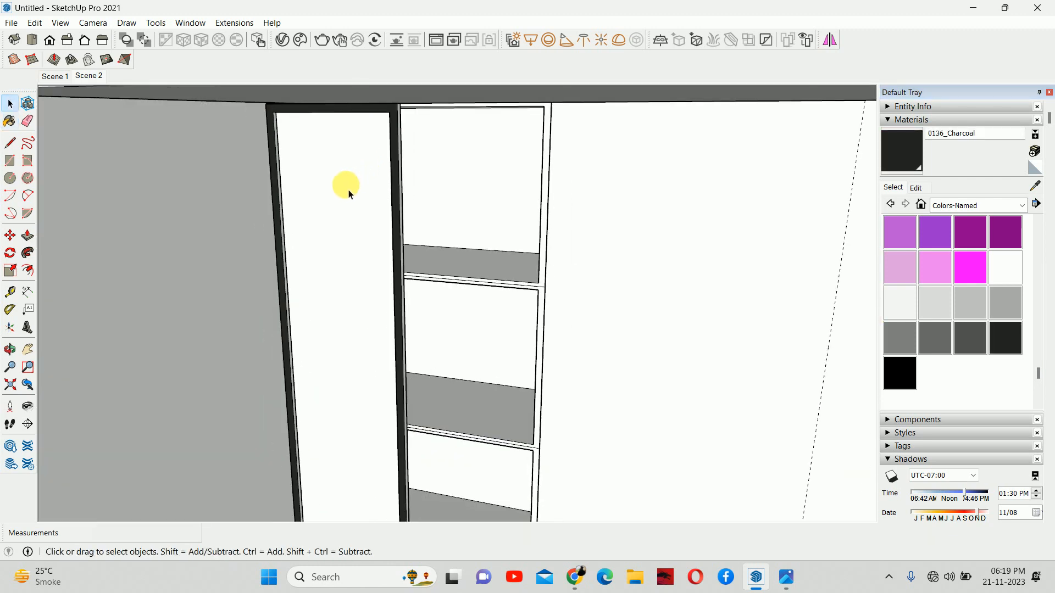
middle_click_drag(350, 217, 448, 83)
scroll(424, 153, "down", 3)
left_click(406, 324)
scroll(454, 372, "up", 3)
middle_click_drag(466, 347, 443, 370)
scroll(443, 369, "up", 4)
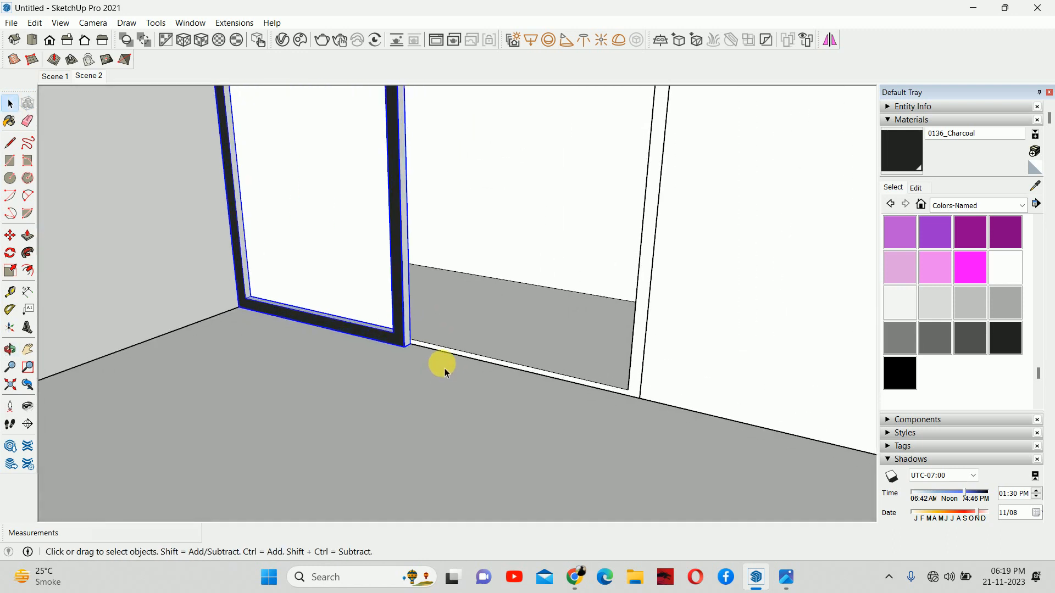
key("m")
key("space")
double_click(372, 323)
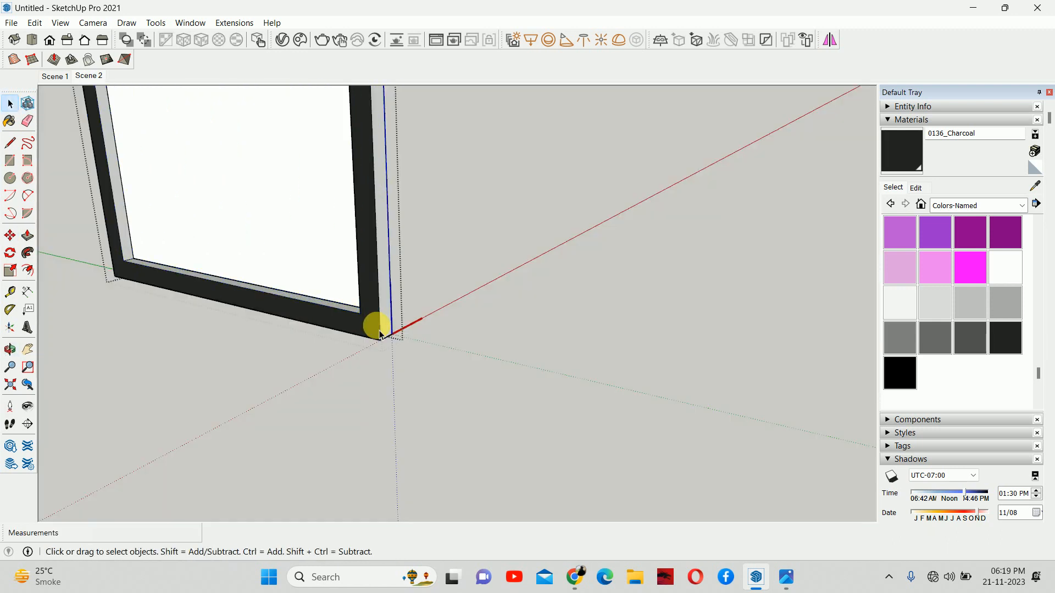
scroll(372, 322, "up", 2)
left_click(915, 174)
left_click(386, 301)
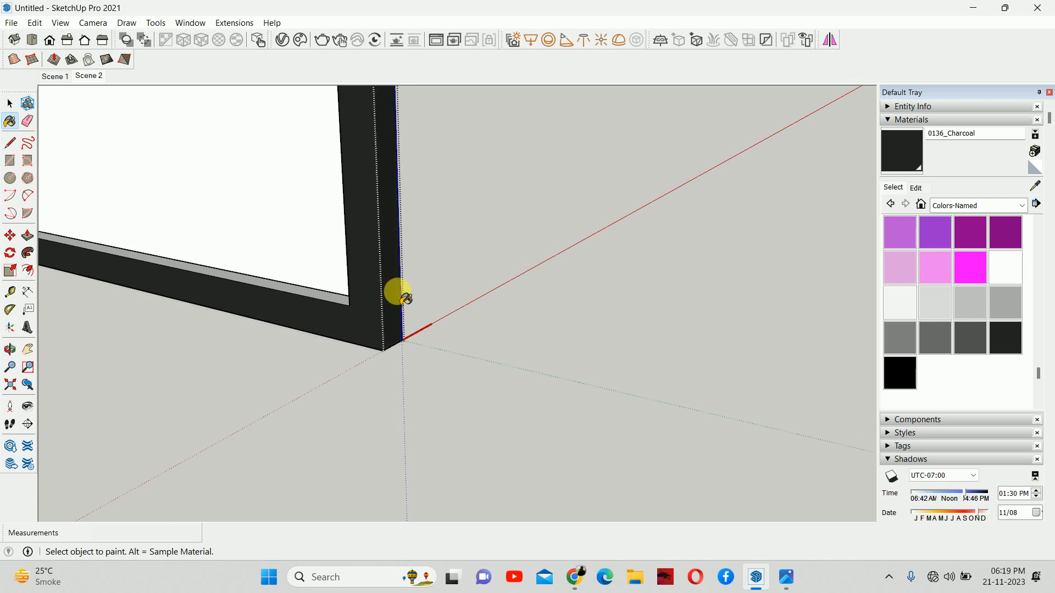
- Paint the frame's back, opposite outer side and inner bottom face with 0136_Charcoal
mouse_move(398, 292)
middle_mouse_down()
mouse_move(385, 307)
mouse_move(454, 315)
mouse_move(587, 297)
middle_mouse_up()
left_click(587, 297)
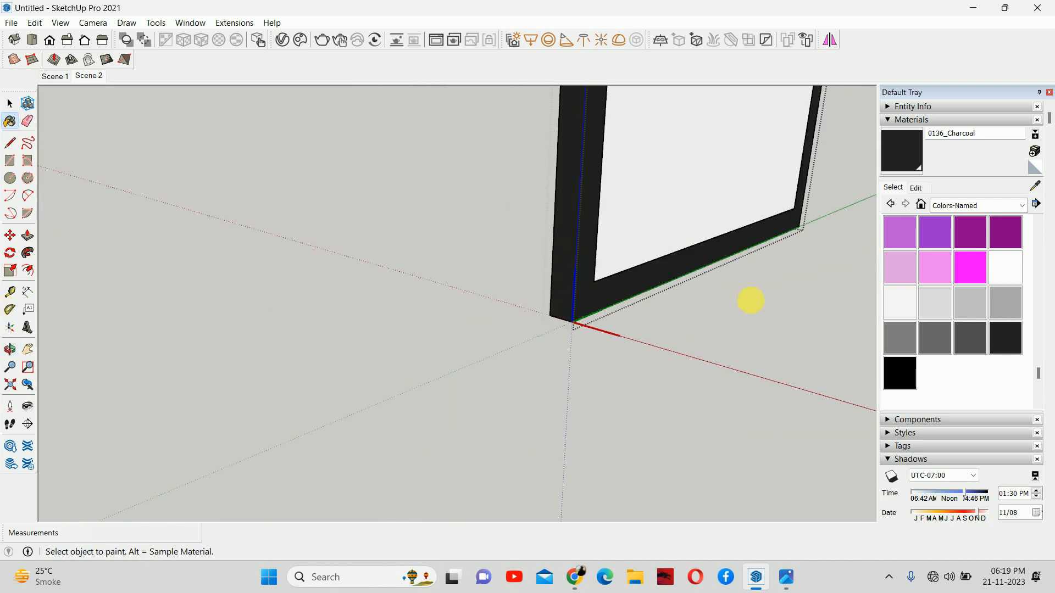
mouse_move(749, 299)
middle_mouse_down()
mouse_move(749, 325)
mouse_move(595, 417)
mouse_move(588, 268)
mouse_move(537, 306)
mouse_move(109, 354)
mouse_move(483, 401)
middle_mouse_up()
left_click(537, 306)
left_click(614, 352)
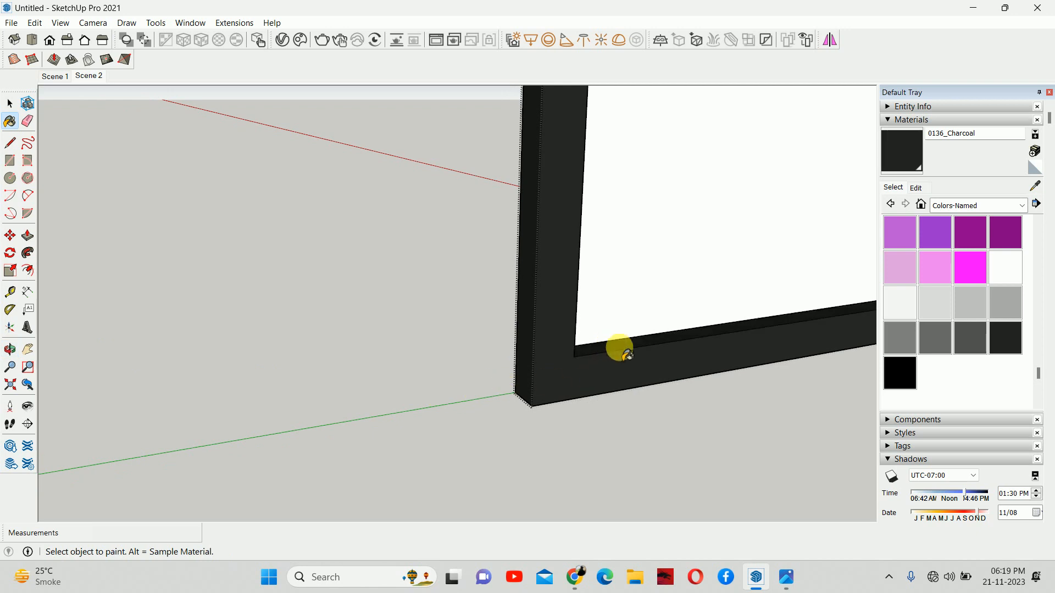
- Paint the remaining inner side faces and the inner top face of the door frame with 0136_Charcoal
middle_click_drag(619, 348, 238, 370)
left_click(569, 361)
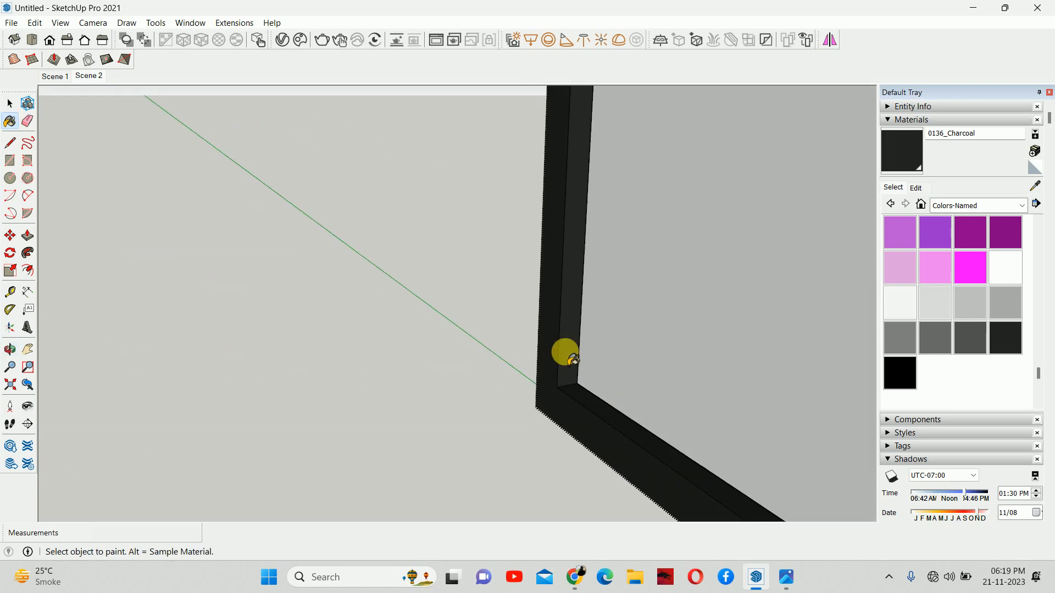
mouse_move(566, 353)
middle_mouse_down()
mouse_move(1008, 424)
mouse_move(731, 358)
mouse_move(663, 286)
mouse_move(681, 188)
mouse_move(634, 299)
mouse_move(634, 198)
mouse_move(629, 366)
mouse_move(667, 153)
mouse_move(560, 377)
middle_mouse_up()
left_click(686, 260)
scroll(490, 372, "up", 3)
scroll(493, 287, "up", 5)
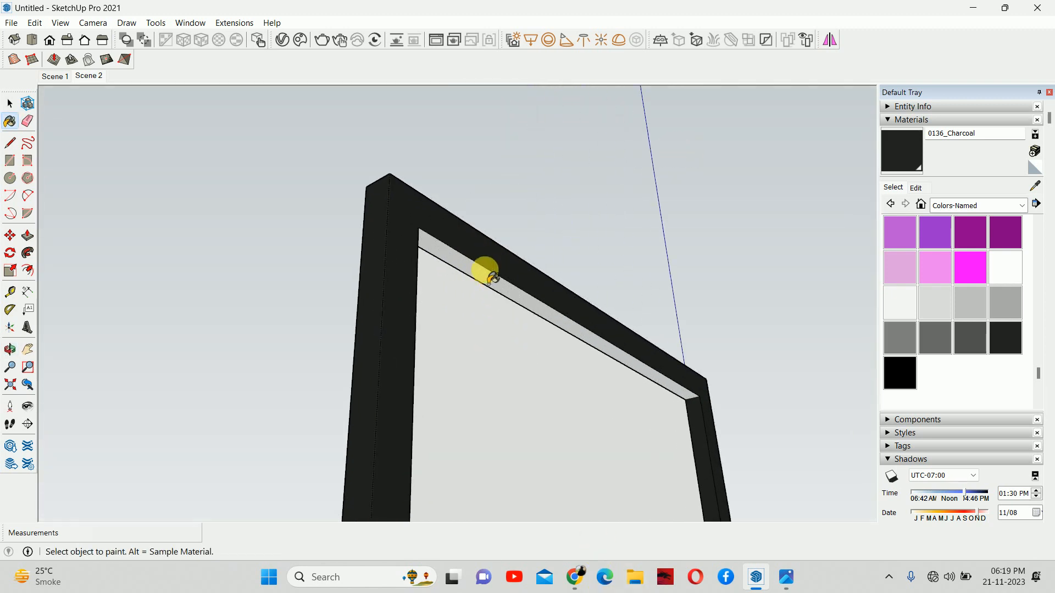
left_click(486, 274)
key("space")
mouse_move(485, 271)
middle_mouse_down()
mouse_move(699, 358)
mouse_move(564, 29)
middle_mouse_up()
scroll(706, 354, "down", 4)
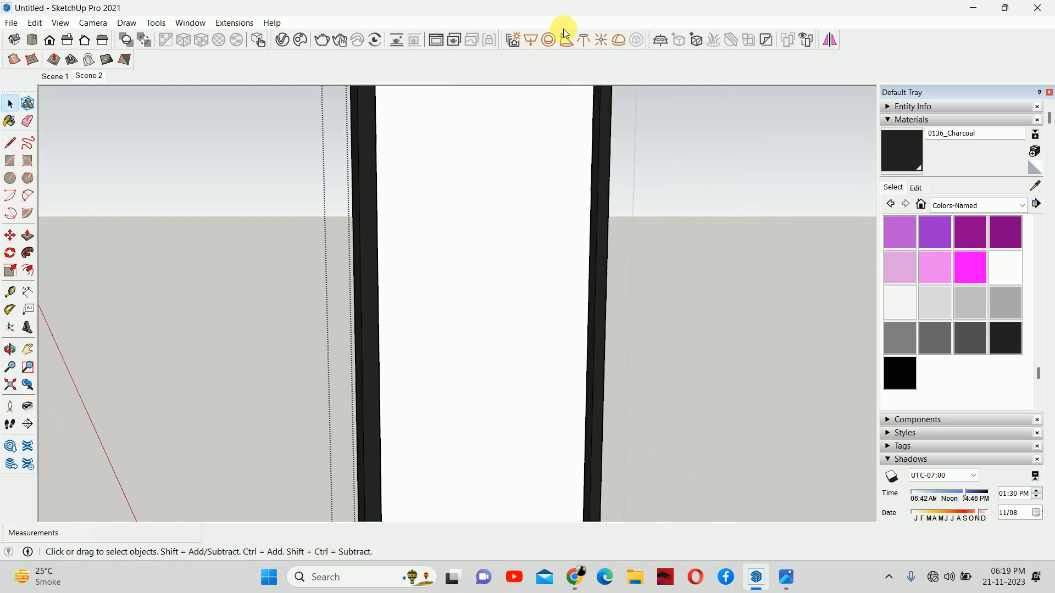
- Copy the charcoal-framed cabinet door alongside the first one so it covers the open shelves
scroll(581, 212, "down", 5)
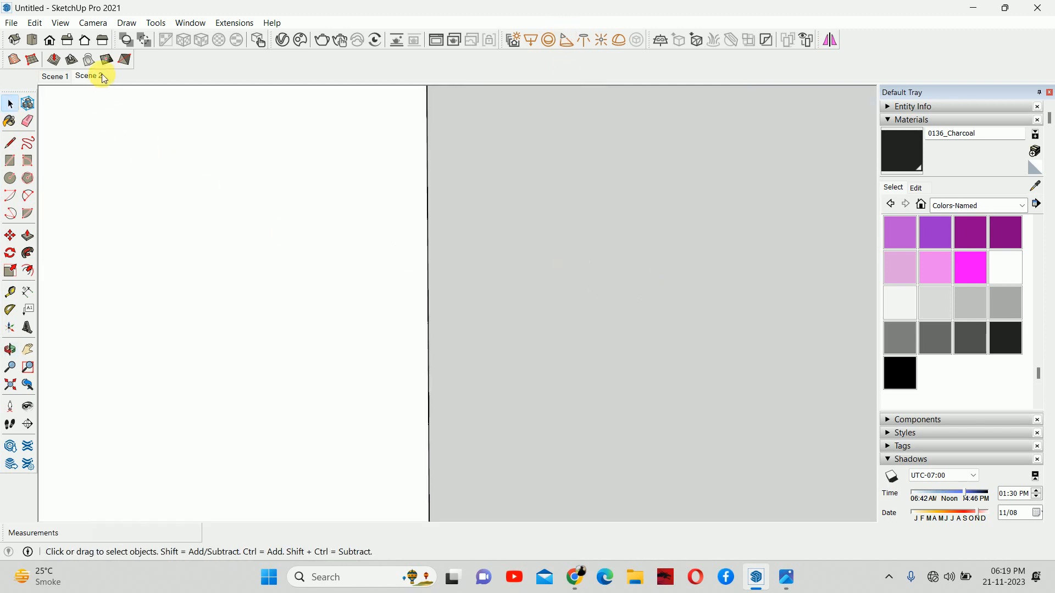
left_click(88, 76)
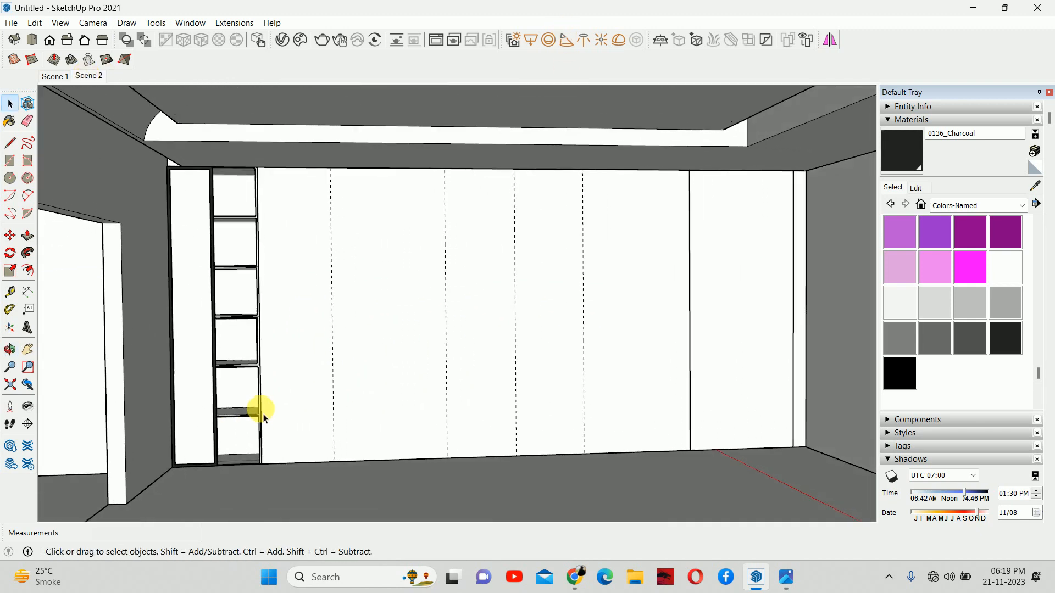
scroll(195, 352, "up", 8)
left_click(276, 428)
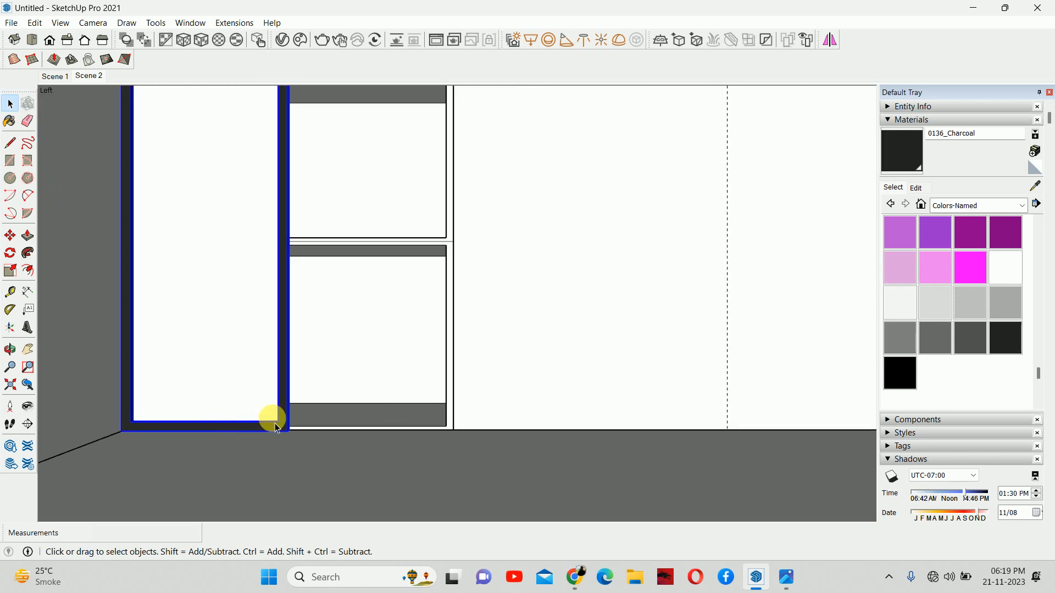
scroll(276, 427, "up", 5)
middle_click_drag(308, 424, 245, 473)
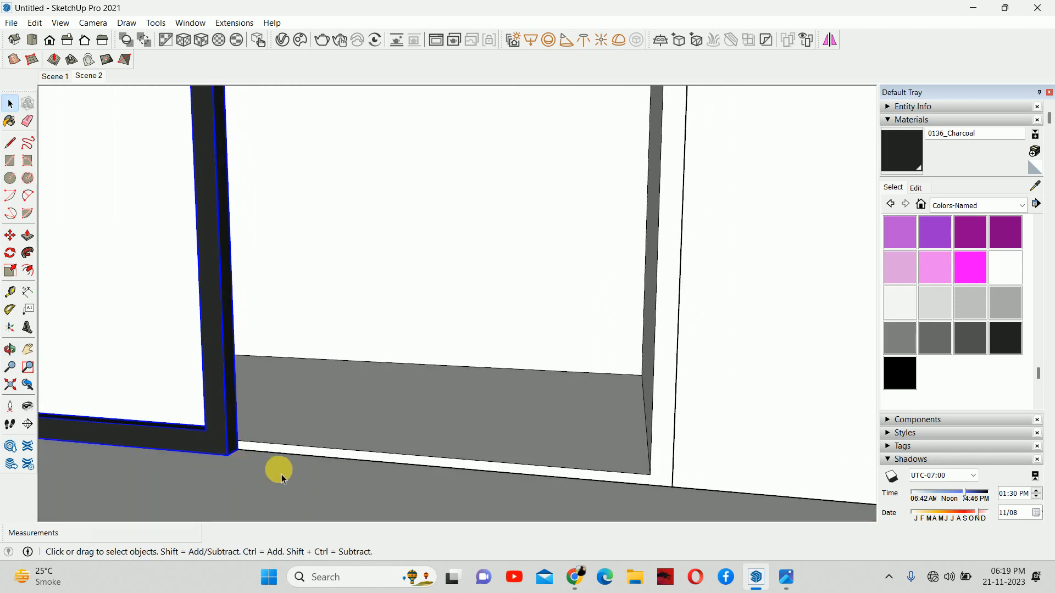
key("m")
left_click(237, 449)
key("ctrl")
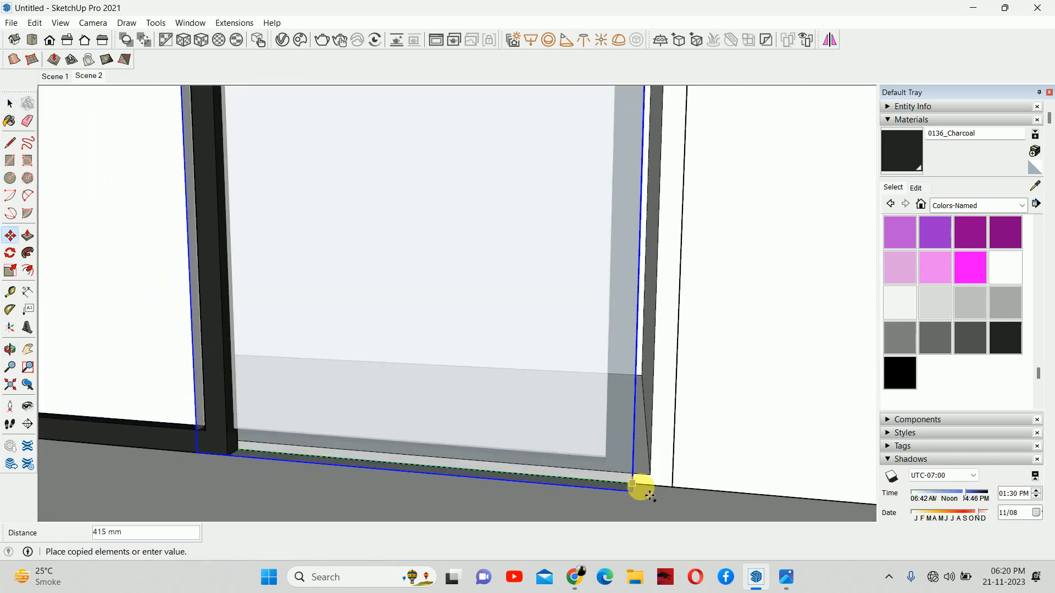
left_click(671, 485)
key("space")
scroll(553, 426, "down", 9)
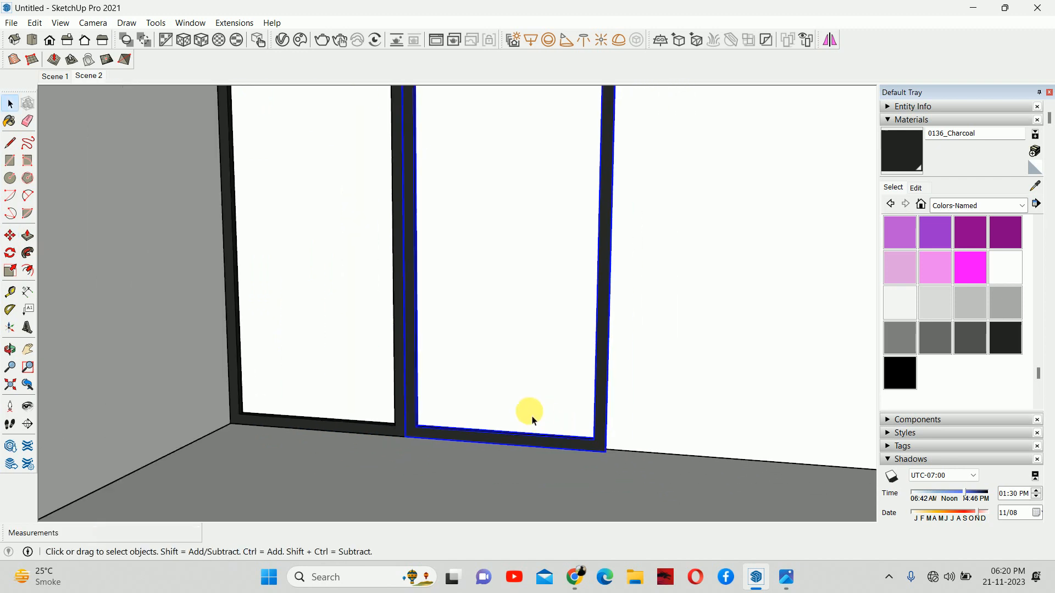
scroll(530, 340, "down", 3)
middle_click_drag(530, 339, 503, 359, "shift")
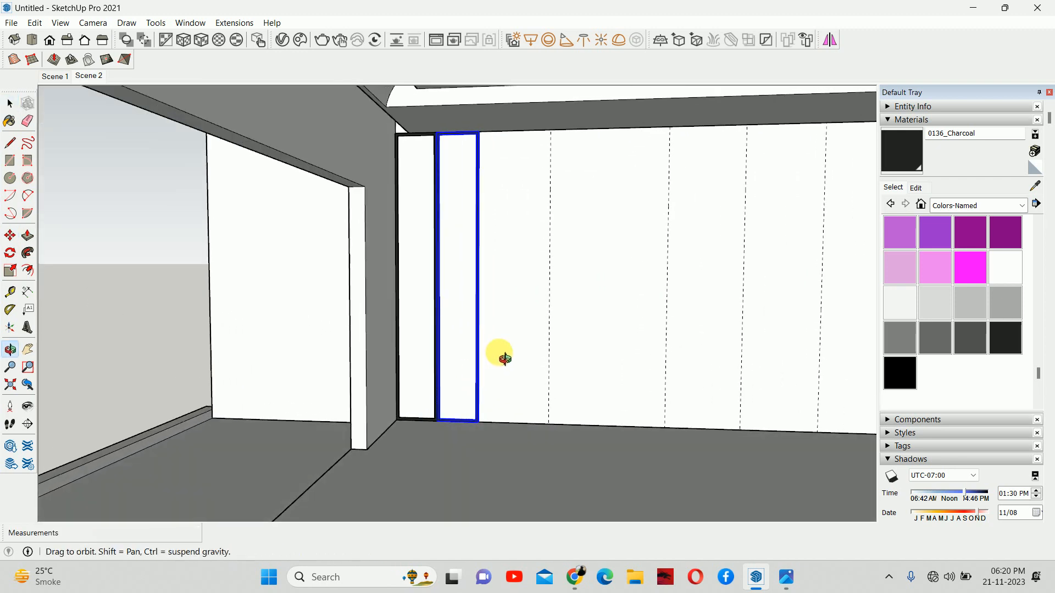
middle_click_drag(551, 316, 413, 333, "shift")
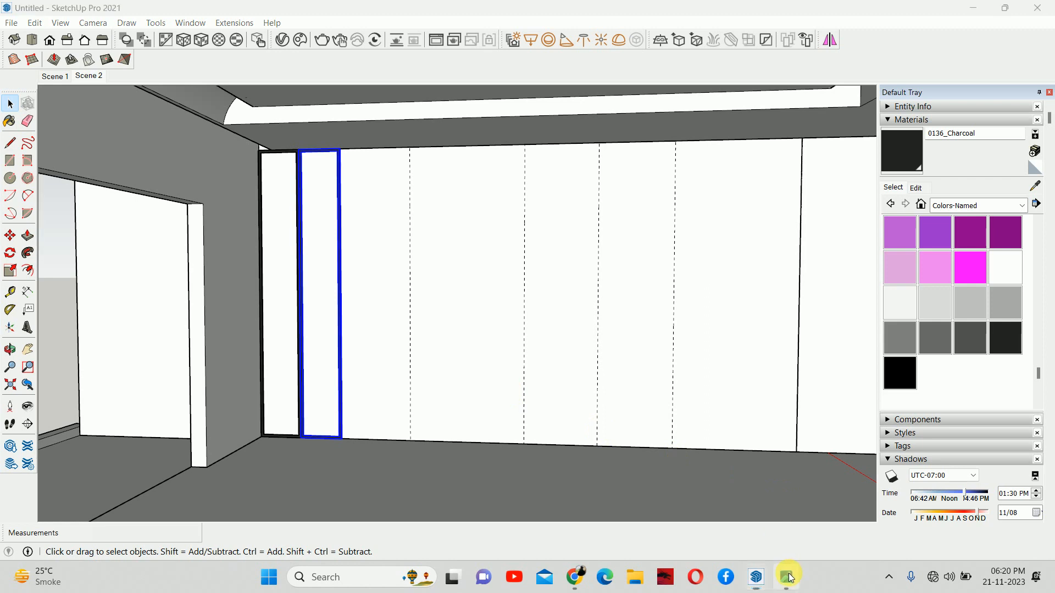
- Following the reference image, open the sofa wall for editing and draw a full-height rectangle about 1200 mm wide between the first two guides
left_click(787, 577)
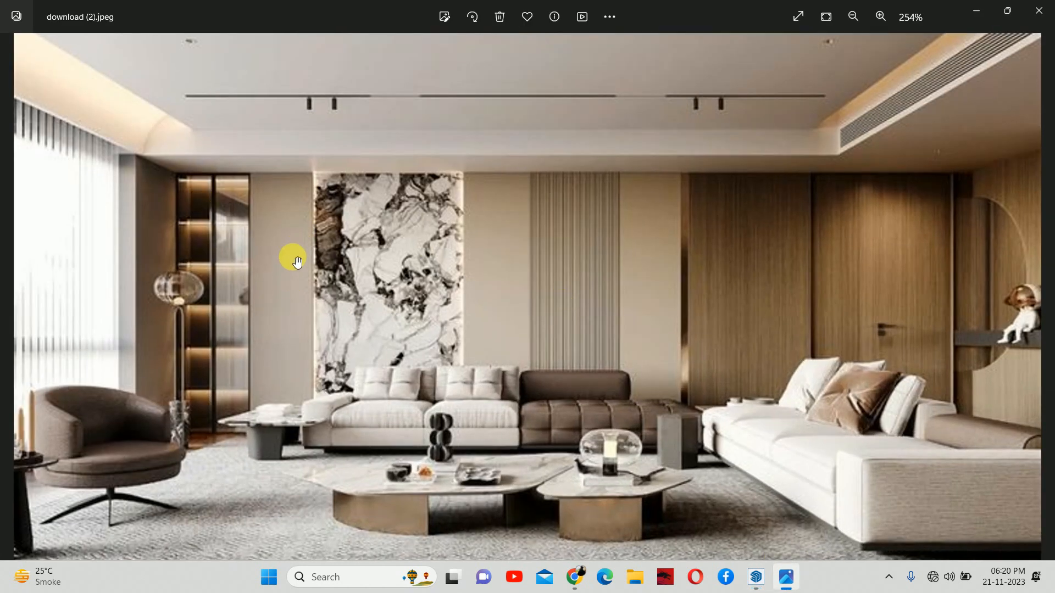
left_click(982, 16)
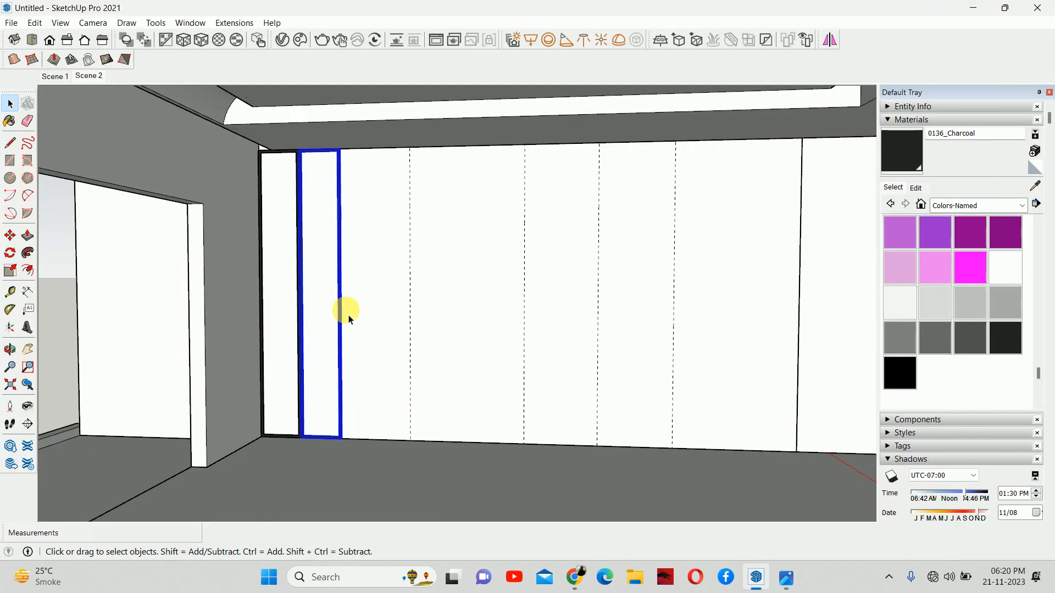
mouse_move(464, 323)
middle_mouse_down()
mouse_move(511, 326)
mouse_move(460, 351)
middle_mouse_up()
double_click(473, 346)
middle_click_drag(460, 351, 342, 380, "shift")
key("Escape")
double_click(382, 361)
key("i")
key("r")
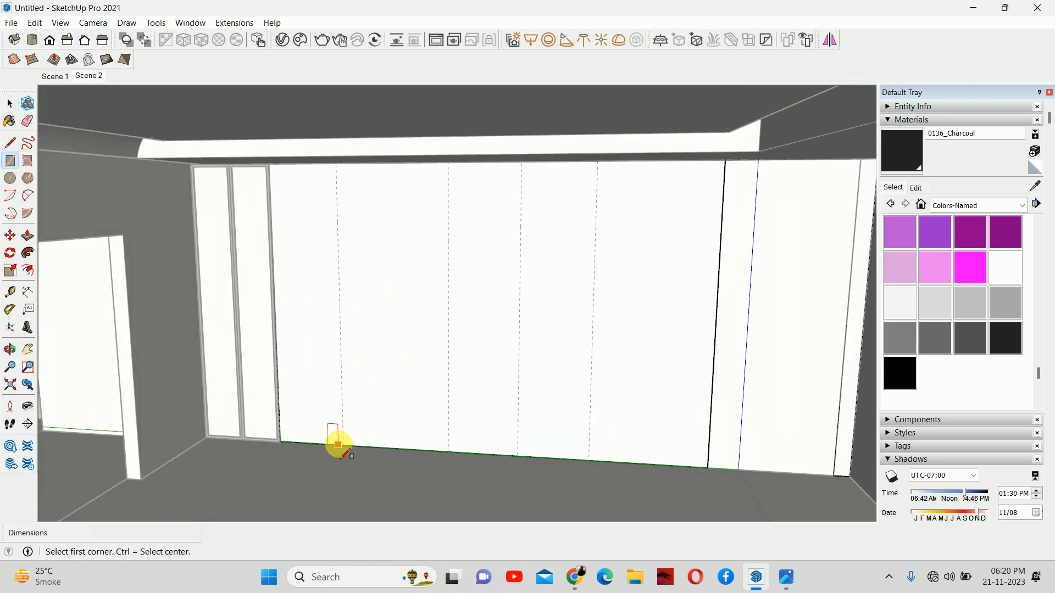
left_click(342, 445)
middle_click_drag(424, 224, 454, 177)
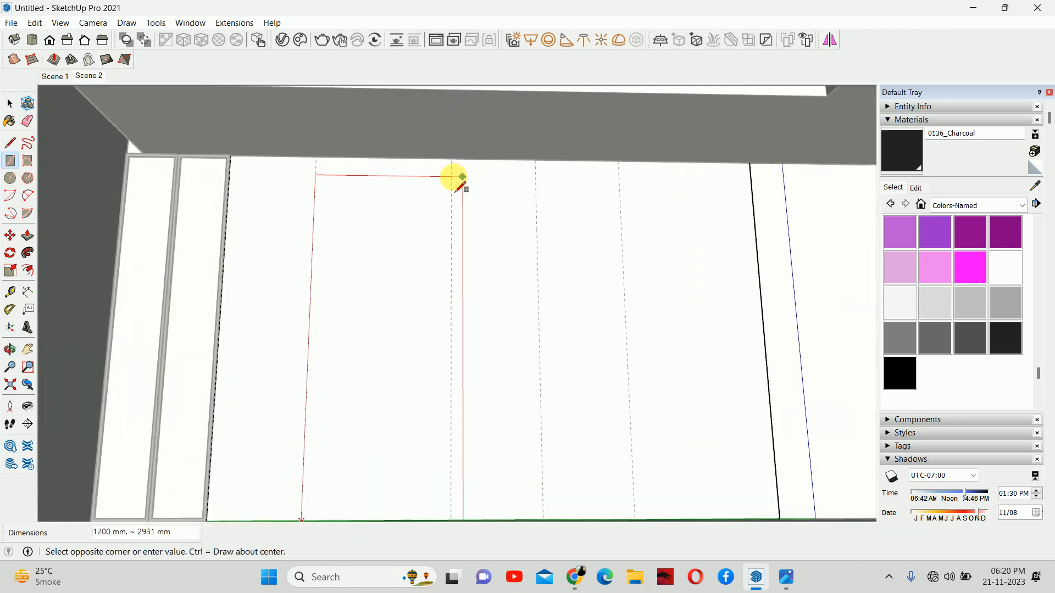
left_click(451, 159)
- Push the new rectangular panel 50 mm back into the wall to form a full-height recess
middle_click_drag(401, 223, 360, 346)
key("p")
left_click(388, 397)
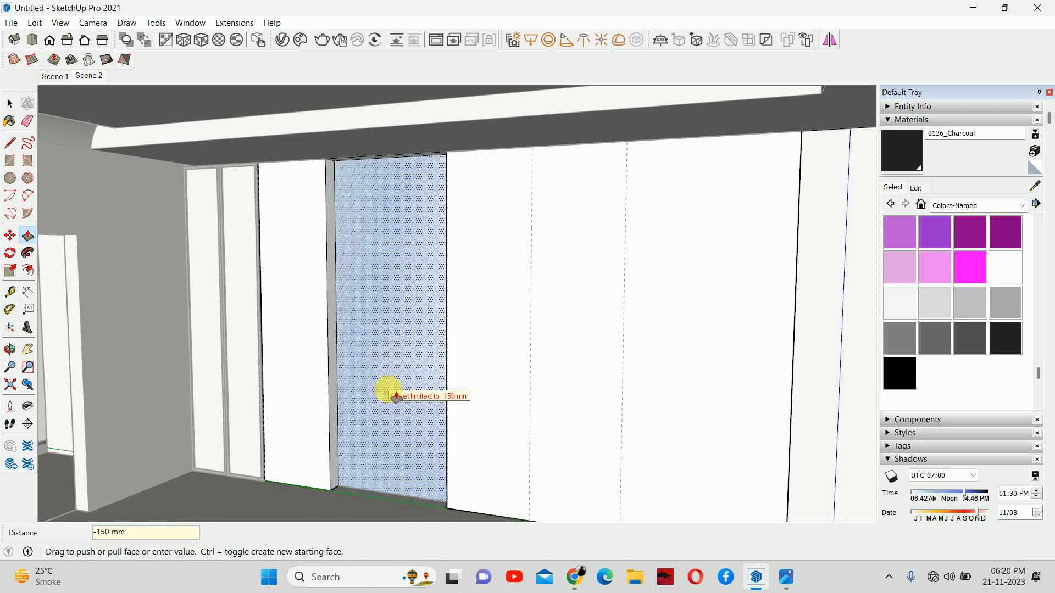
type("0")
key("Return")
scroll(307, 439, "up", 3)
middle_click_drag(306, 438, 302, 381)
scroll(302, 382, "up", 5)
key("space")
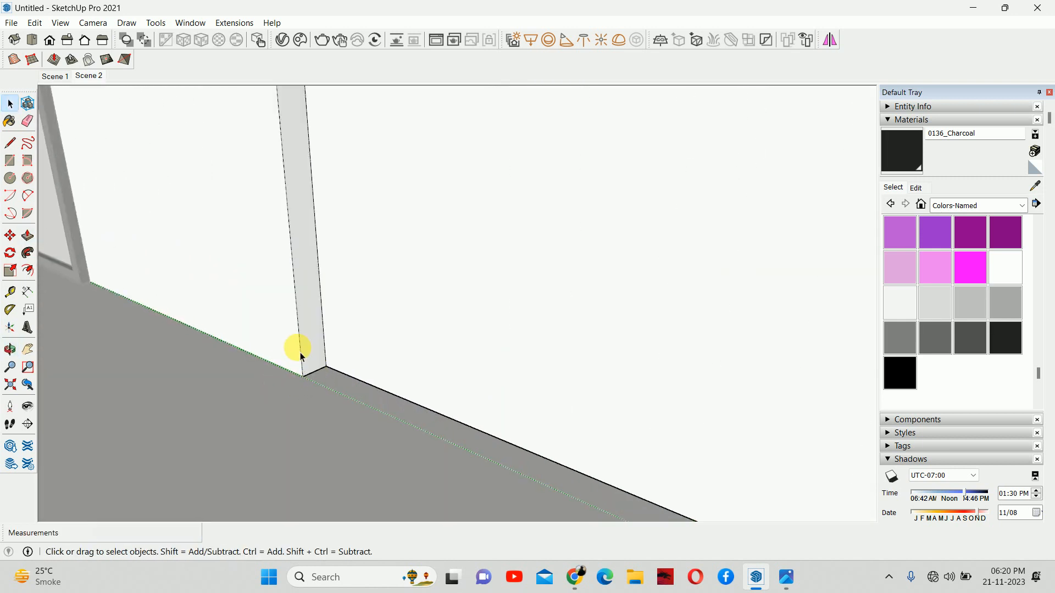
mouse_move(303, 368)
middle_mouse_down()
mouse_move(636, 405)
mouse_move(317, 377)
middle_mouse_up()
scroll(310, 369, "up", 4)
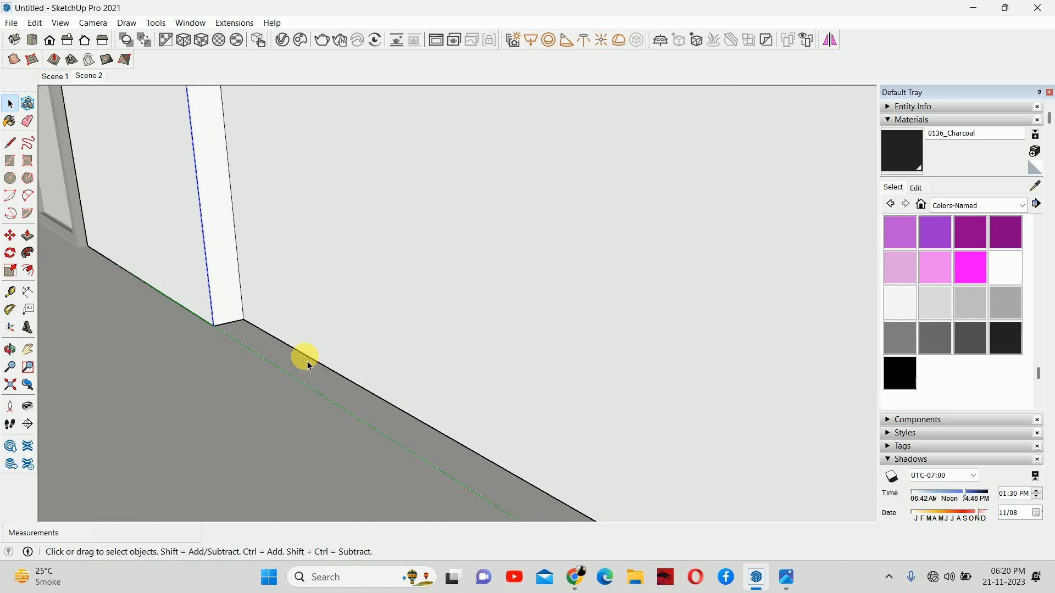
key("m")
left_click(200, 313)
key("ctrl")
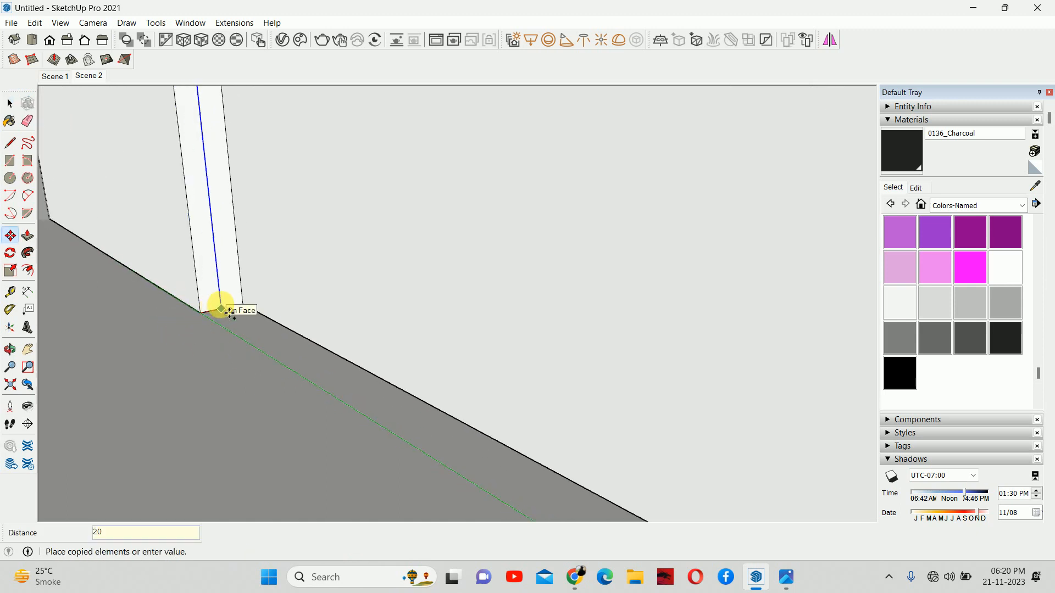
key("Escape")
left_click(199, 313)
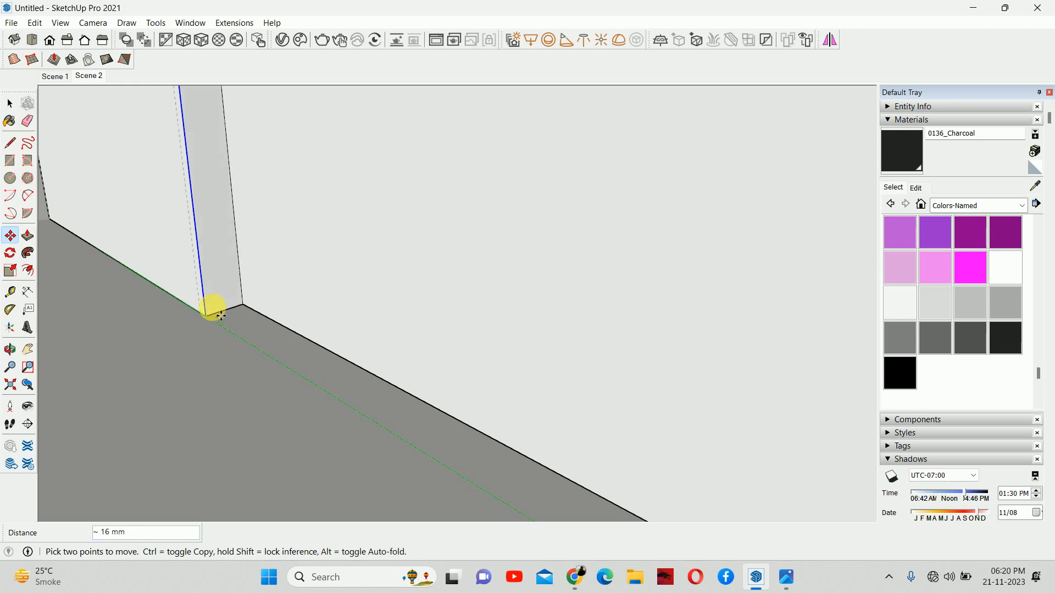
key("ctrl")
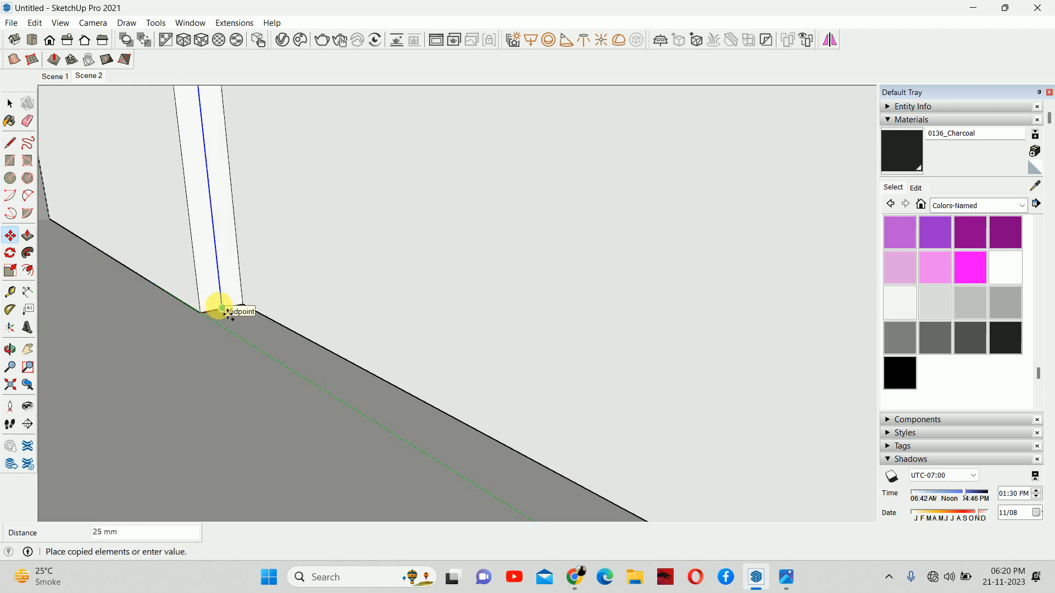
key("Escape")
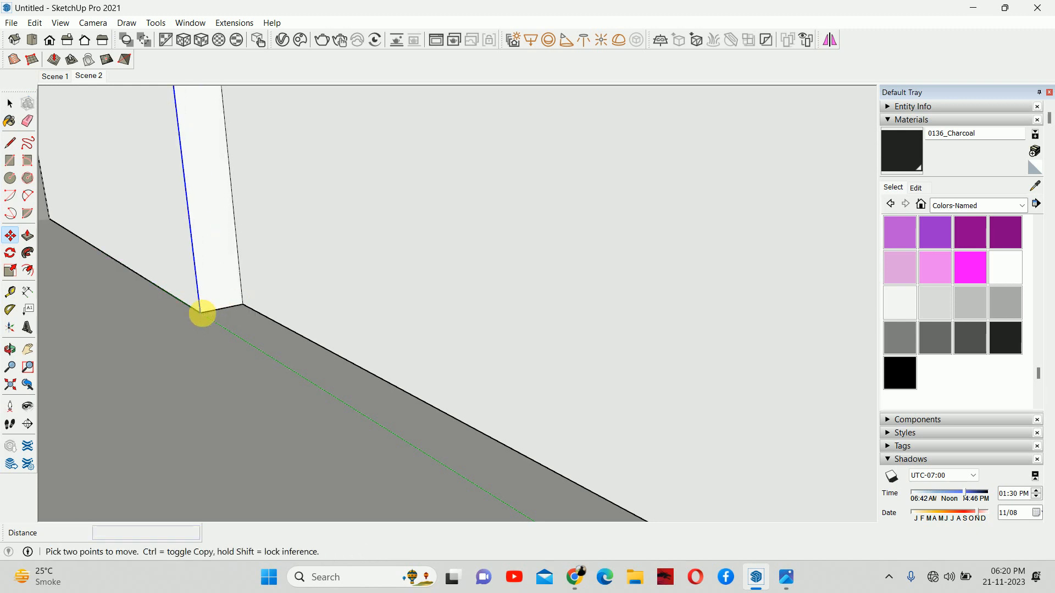
- Copy the recess's front vertical edge on the cabinet side 20 mm inward and push the rear strip 30 mm sideways into the wall
left_click(224, 316)
key("ctrl")
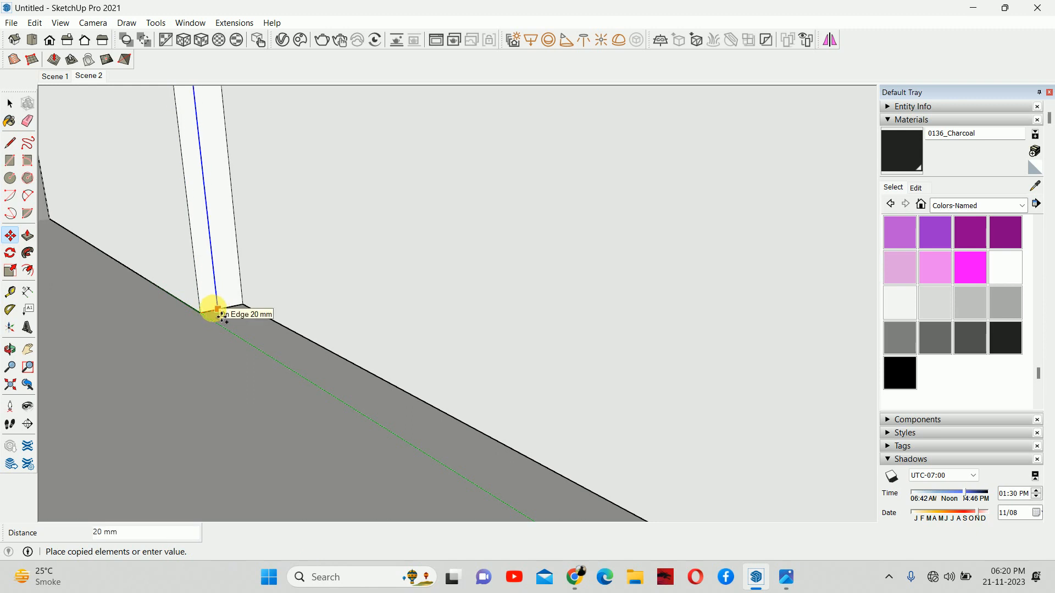
left_click(216, 308)
key("p")
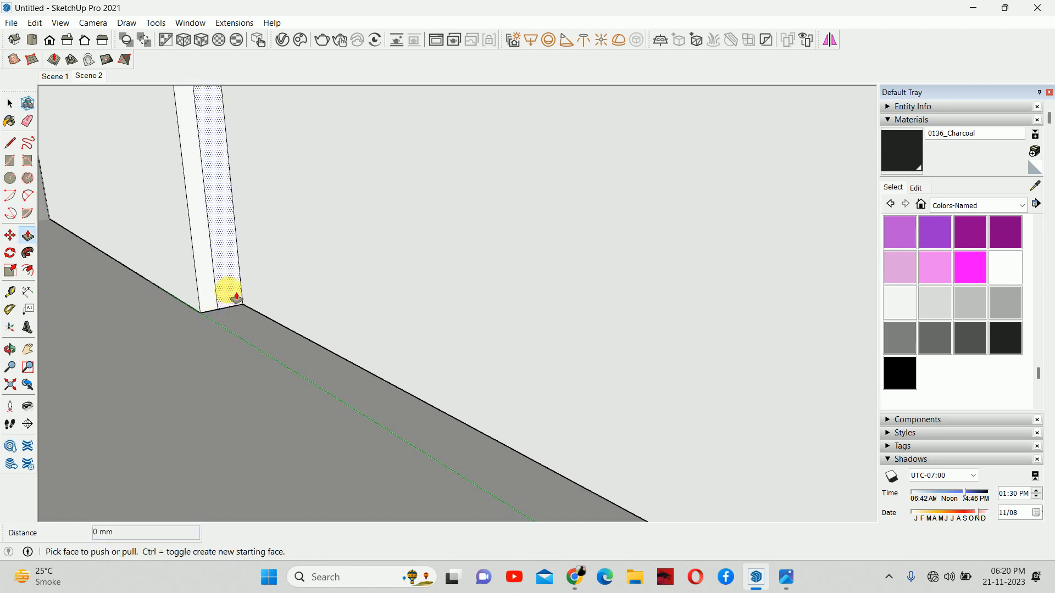
left_click(228, 286)
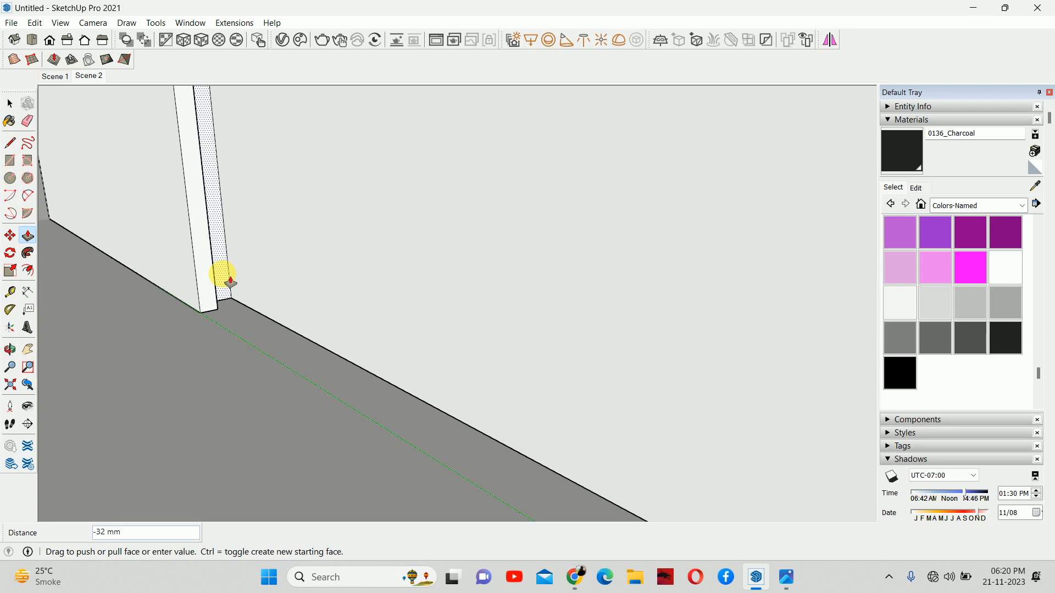
type("30")
key("Return")
- Copy the front vertical edge on the recess's opposite side 20 mm inward and push its rear strip sideways by the same 30 mm
scroll(314, 276, "up", 5)
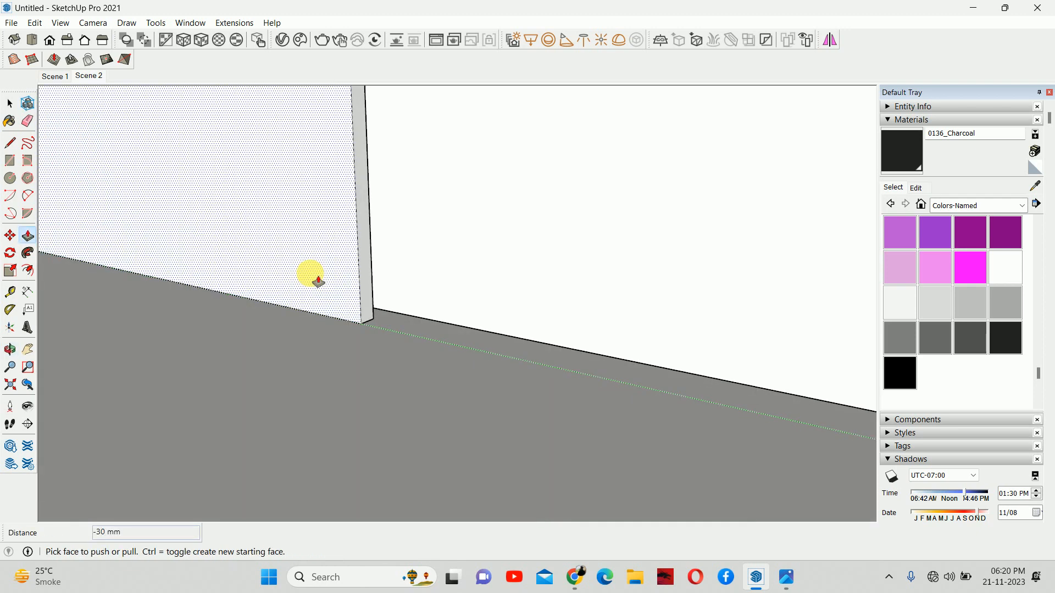
middle_click_drag(520, 320, 678, 400)
key("space")
middle_click_drag(591, 374, 615, 445)
key("m")
key("ctrl")
left_click(605, 434)
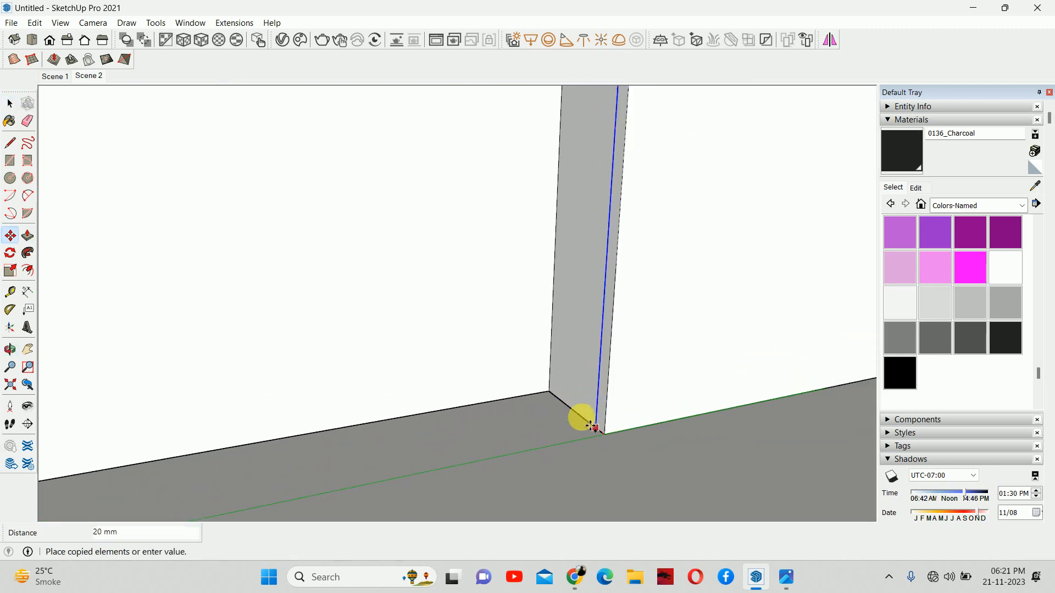
left_click(599, 428)
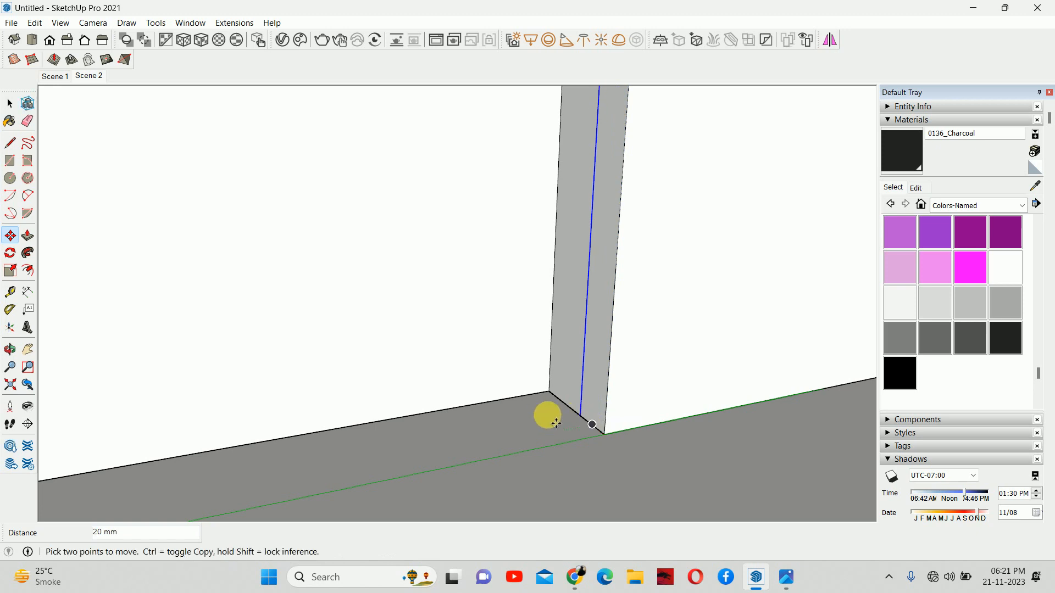
key("p")
double_click(561, 361)
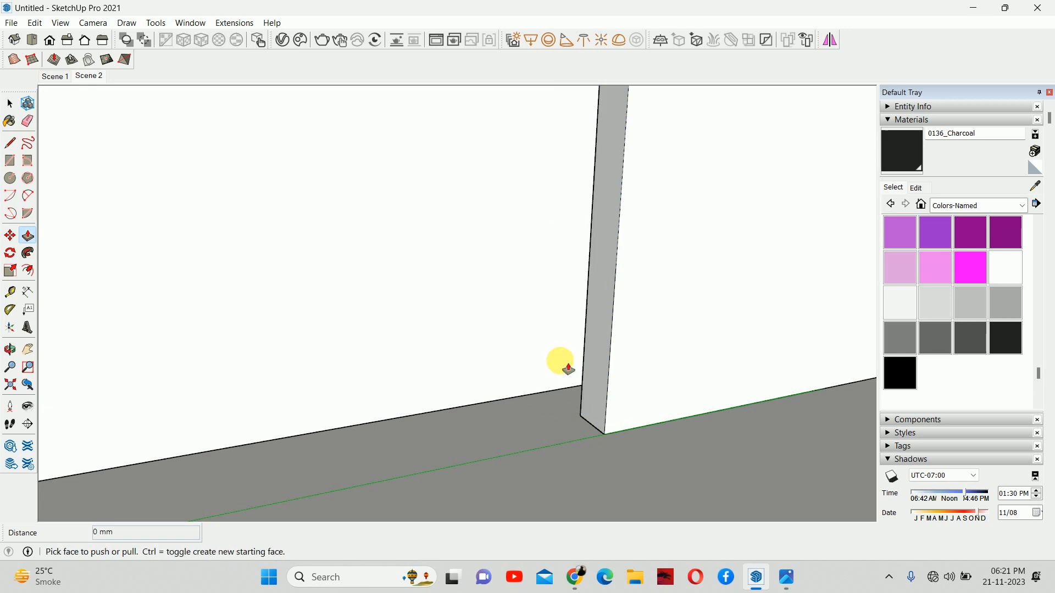
- Compare the sofa wall's panel layout in the Scene 2 view with the reference image
middle_click_drag(522, 364, 422, 332)
key("space")
scroll(448, 330, "down", 12)
scroll(447, 310, "up", 5)
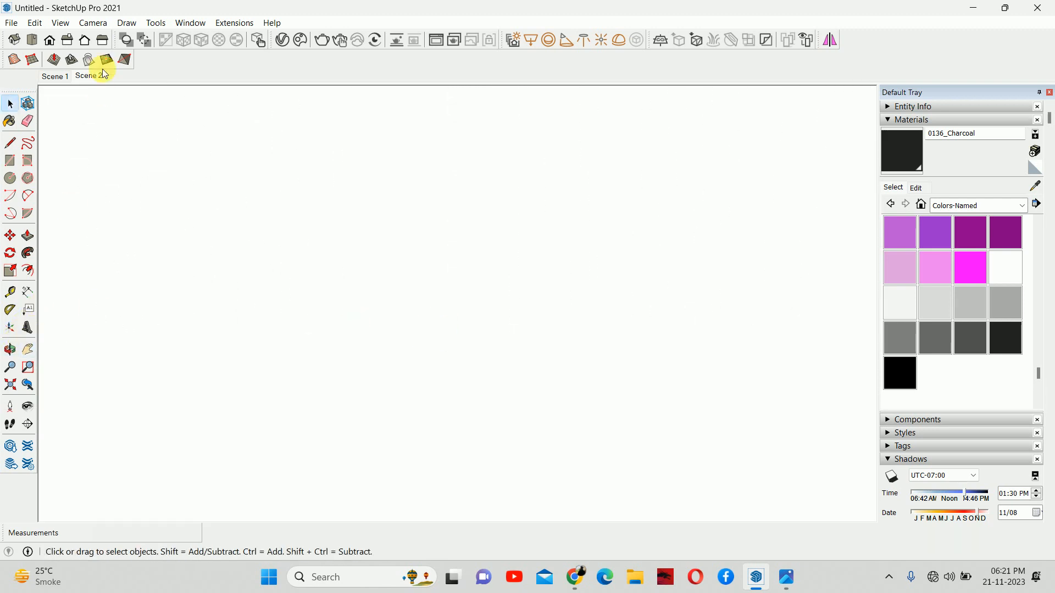
left_click(90, 81)
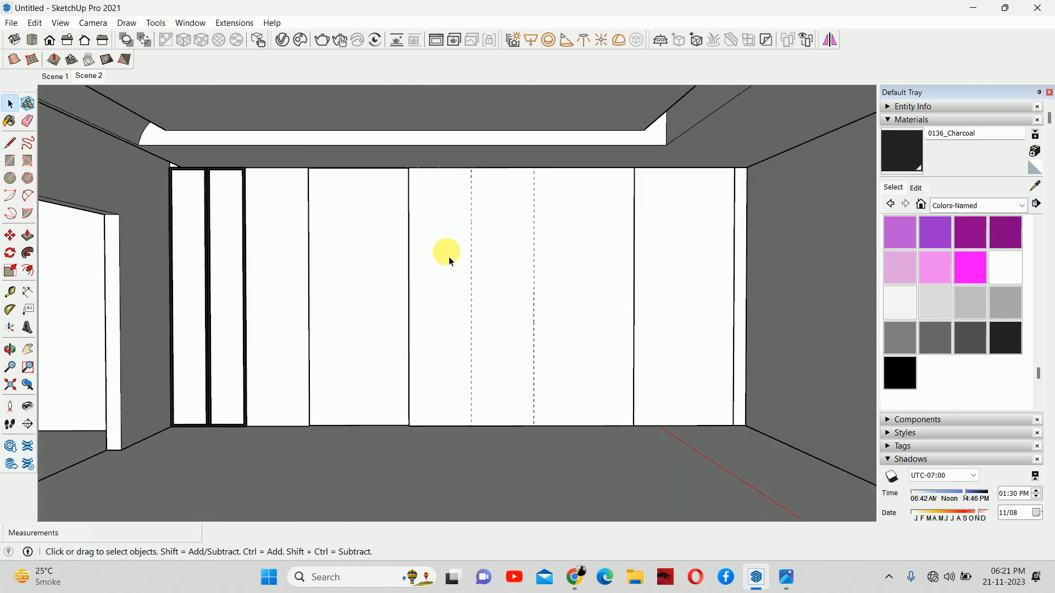
middle_click_drag(466, 278, 419, 252, "shift")
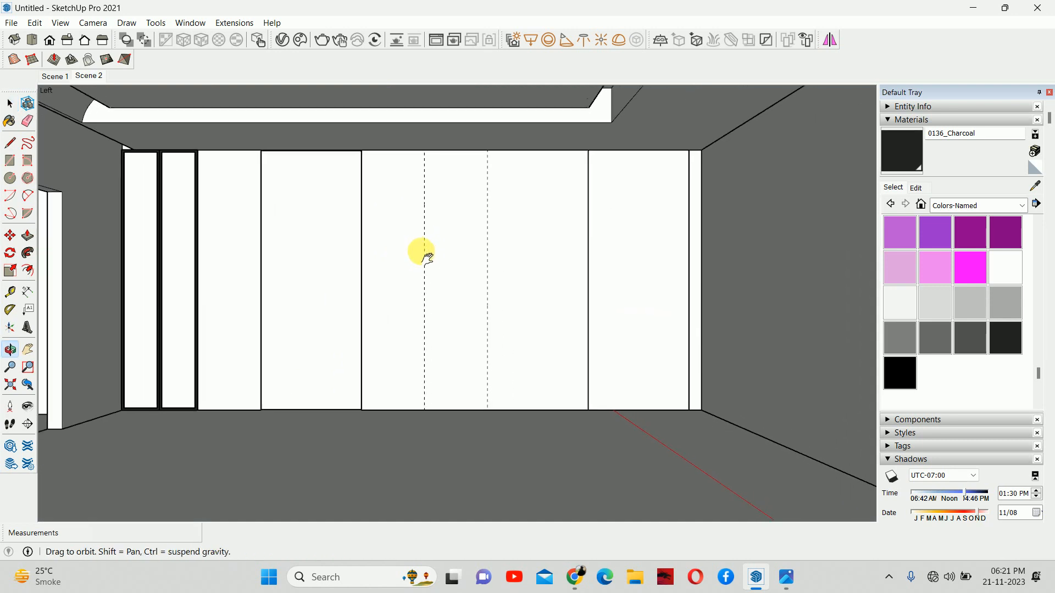
left_click(786, 582)
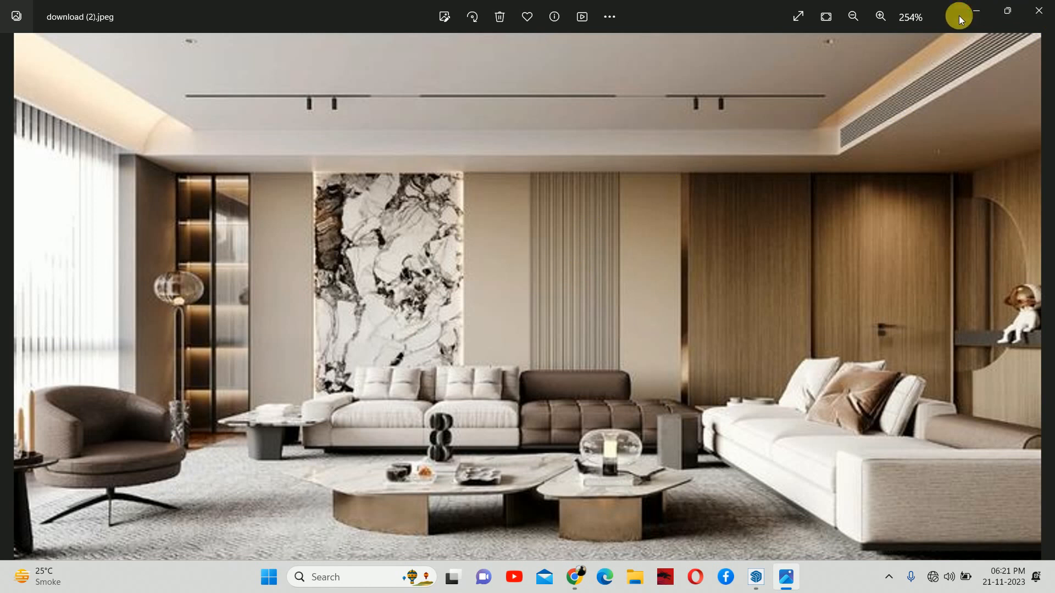
left_click(976, 11)
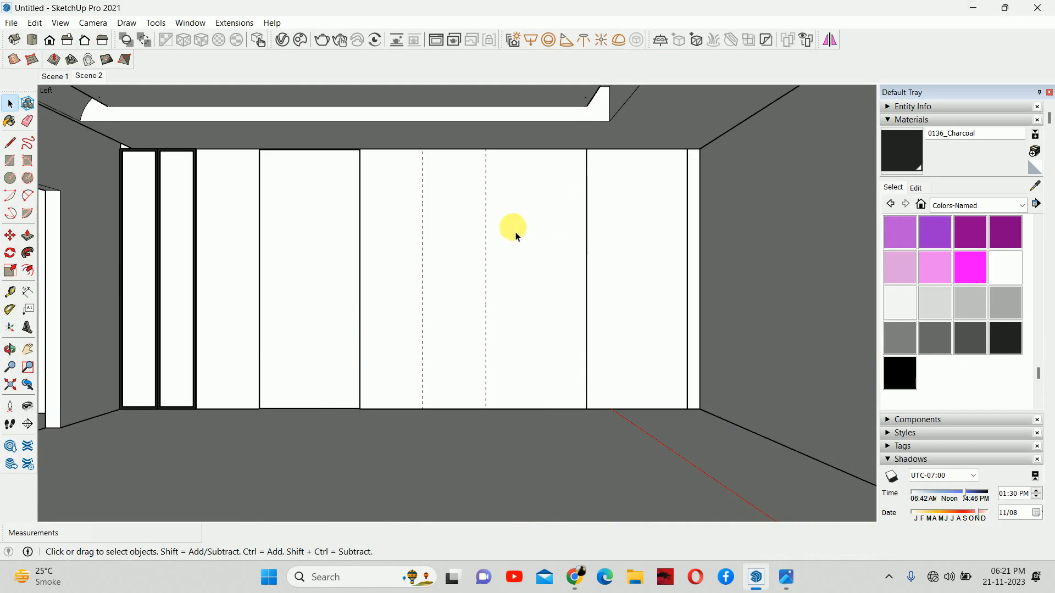
- Erase the guide nearer the door section and place a new vertical guide offset from that section's edge toward the recess
scroll(488, 245, "up", 2)
key("e")
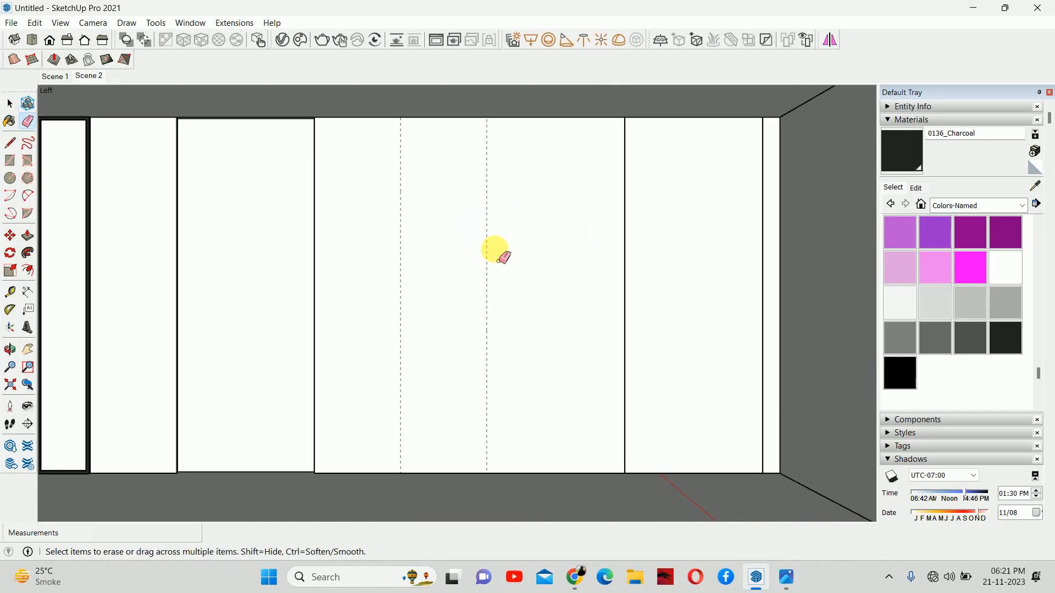
key("r")
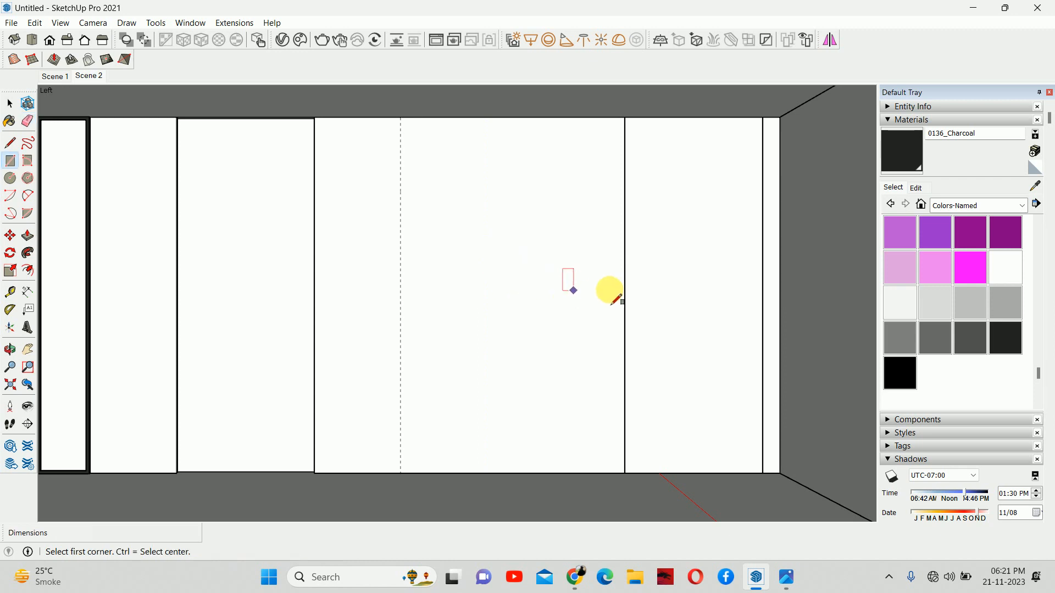
key("t")
left_click(625, 281)
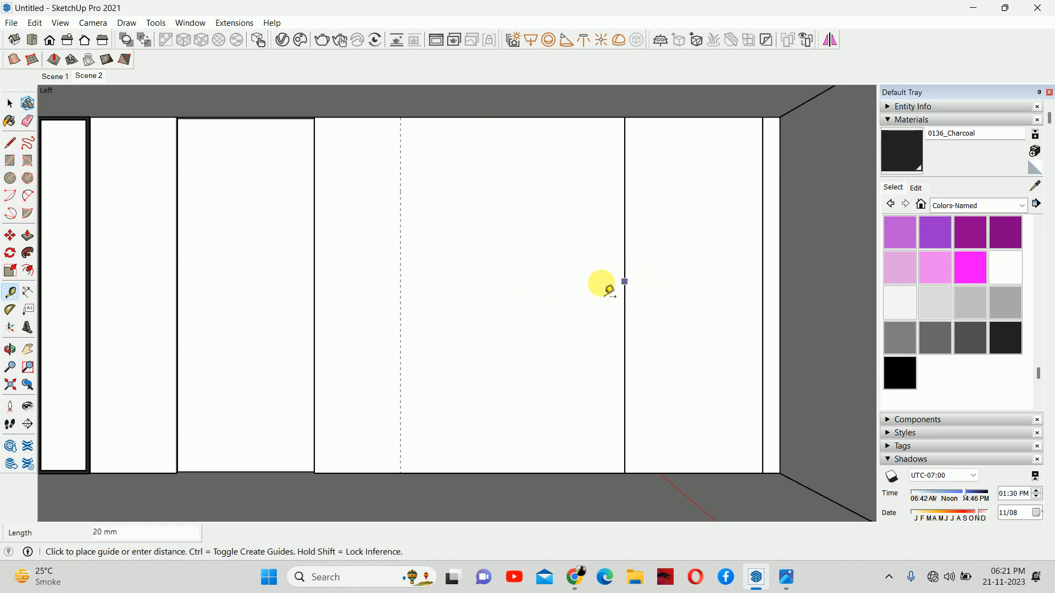
left_click(538, 284)
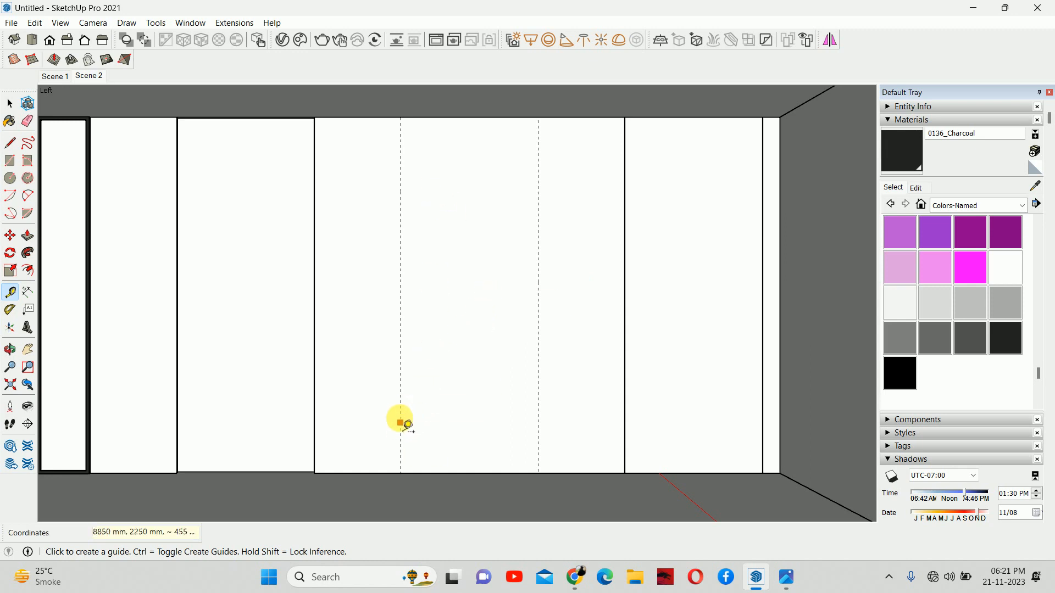
- Draw a 1200 mm wide rectangle between the two vertical guides, spanning the wall's full height from floor to ceiling edge
key("r")
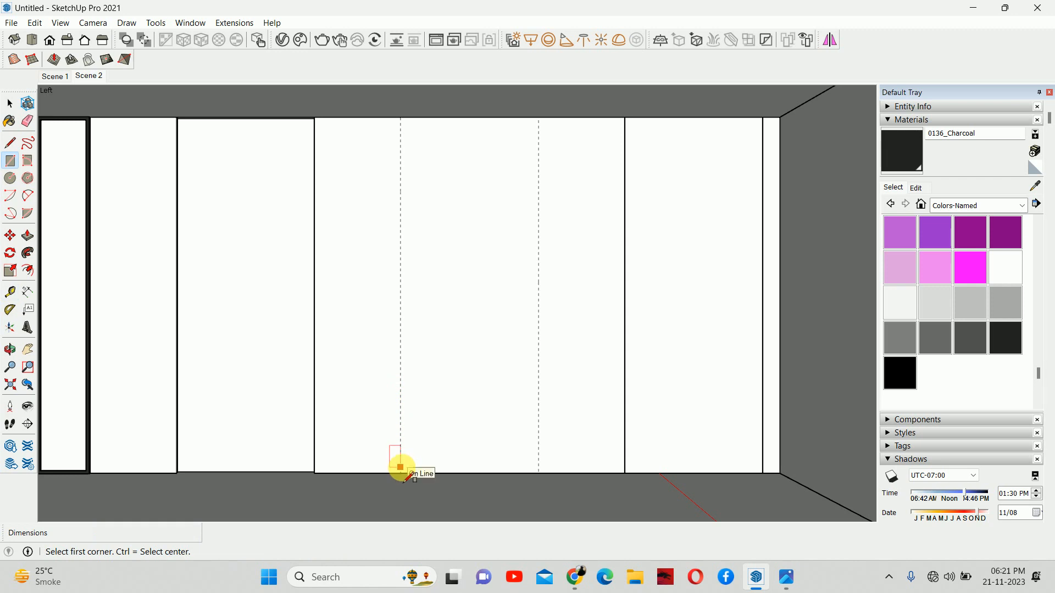
left_click(400, 474)
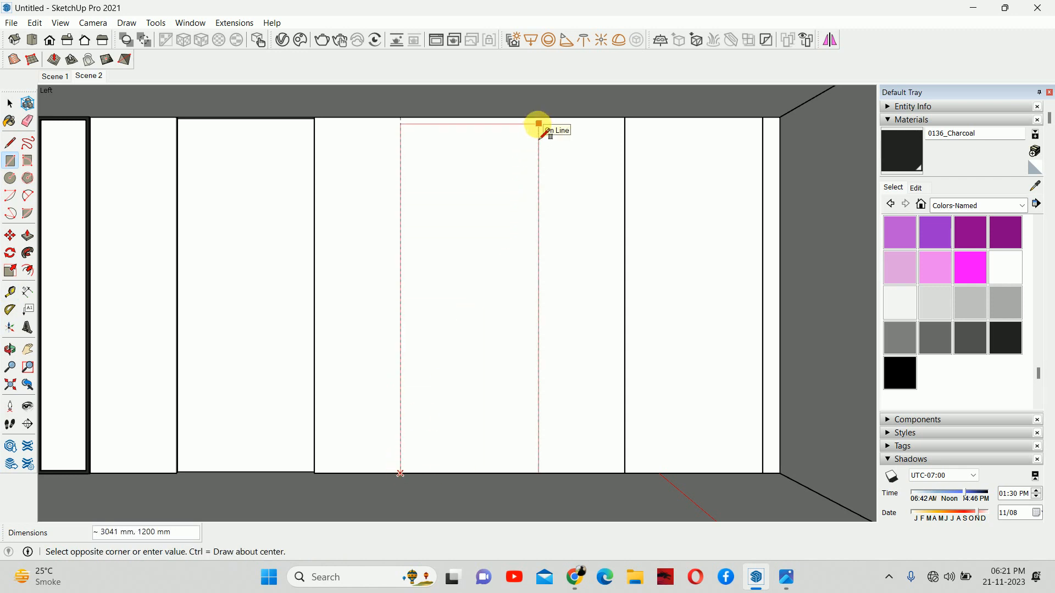
left_click(539, 117)
- Cut the new rectangle and paste it in place inside the wall group
key("space")
double_click(445, 243)
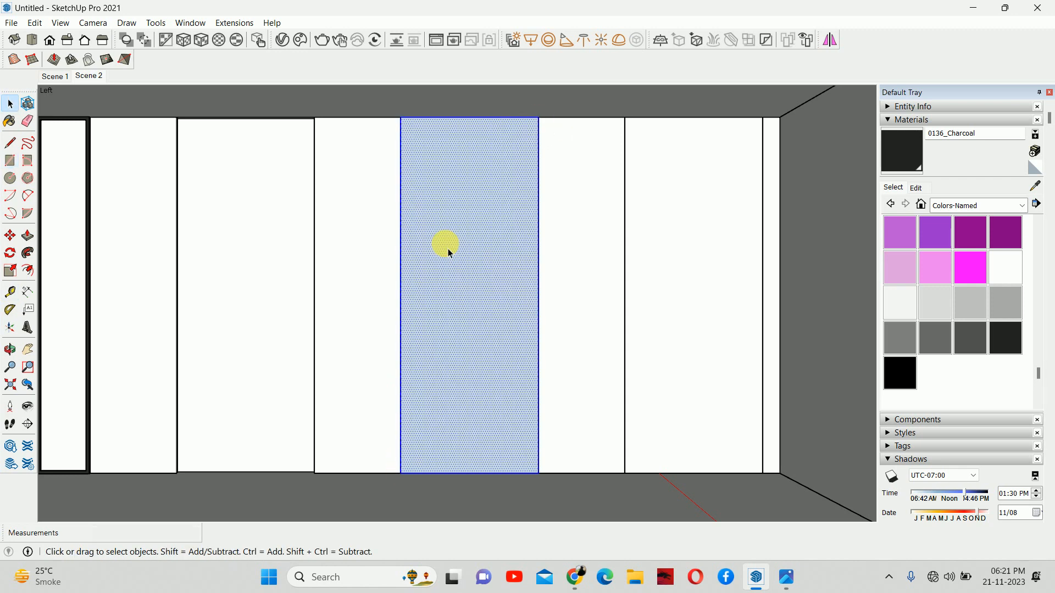
key("g")
left_click(374, 290)
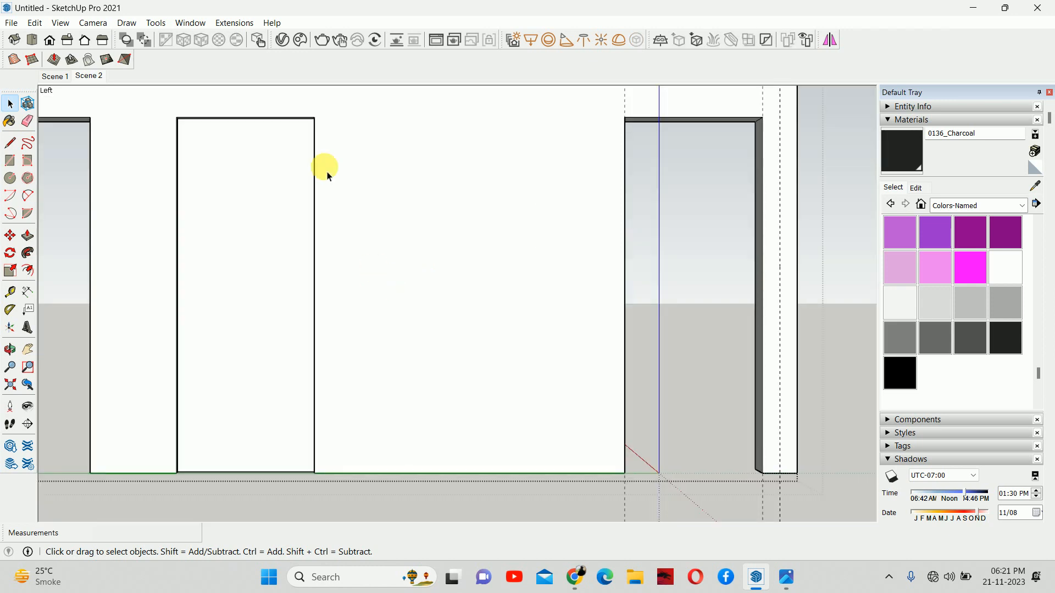
left_click(34, 23)
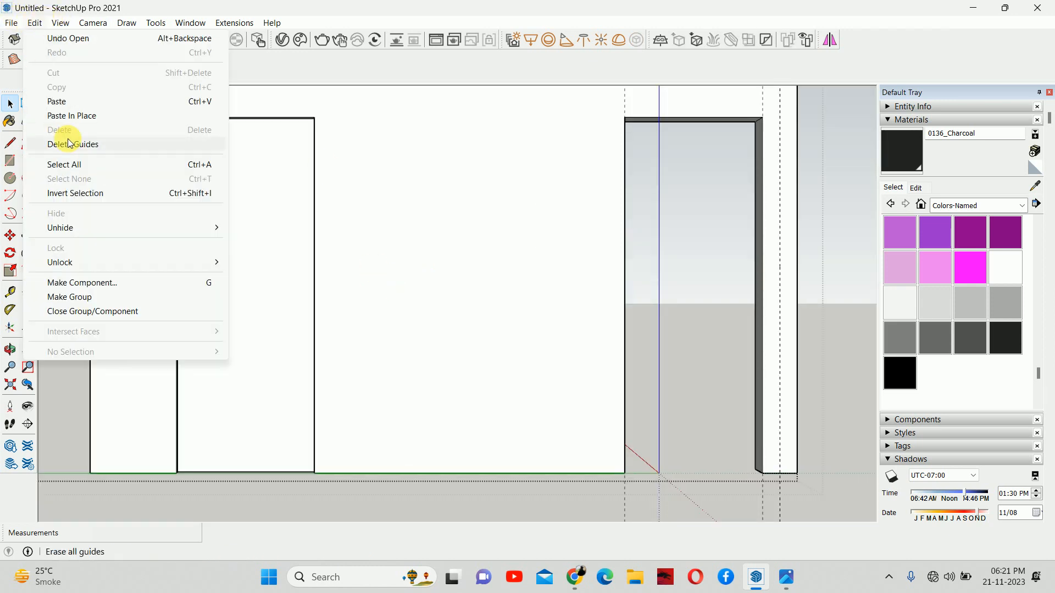
left_click(71, 115)
- Copy the rectangle's vertical edge on the marble recess side 20 mm inward to form a narrow strip
middle_click_drag(382, 261, 404, 183)
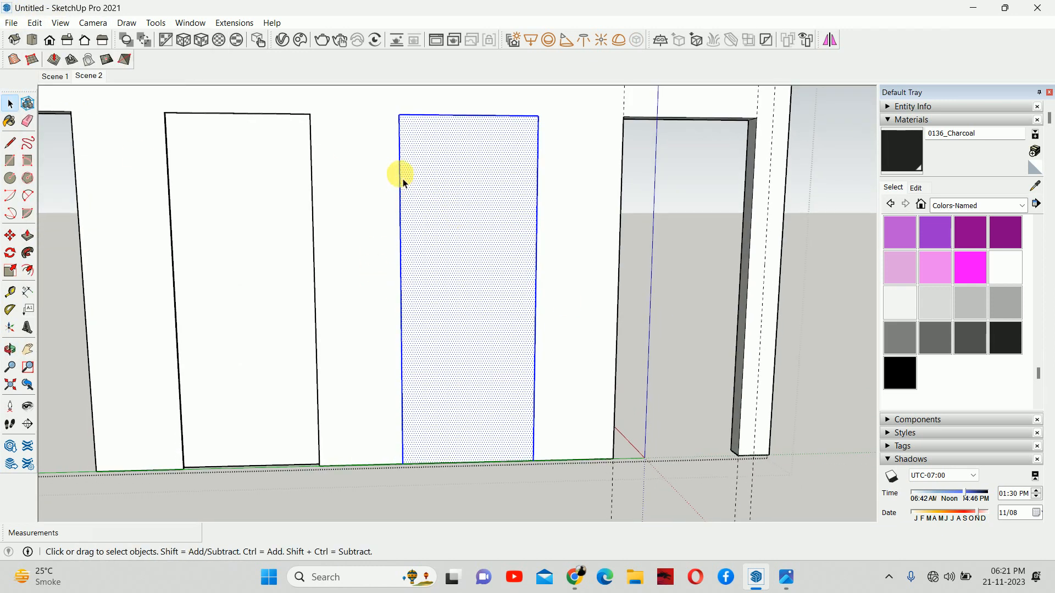
left_click(401, 163)
scroll(405, 121, "up", 2)
key("m")
scroll(401, 117, "up", 2)
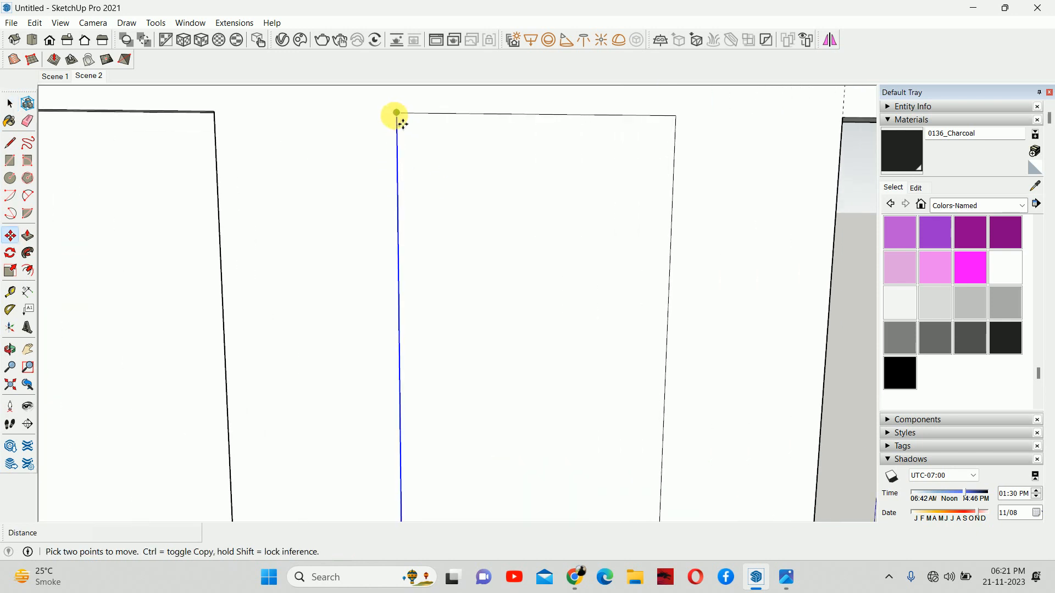
key("ctrl")
left_click(397, 115)
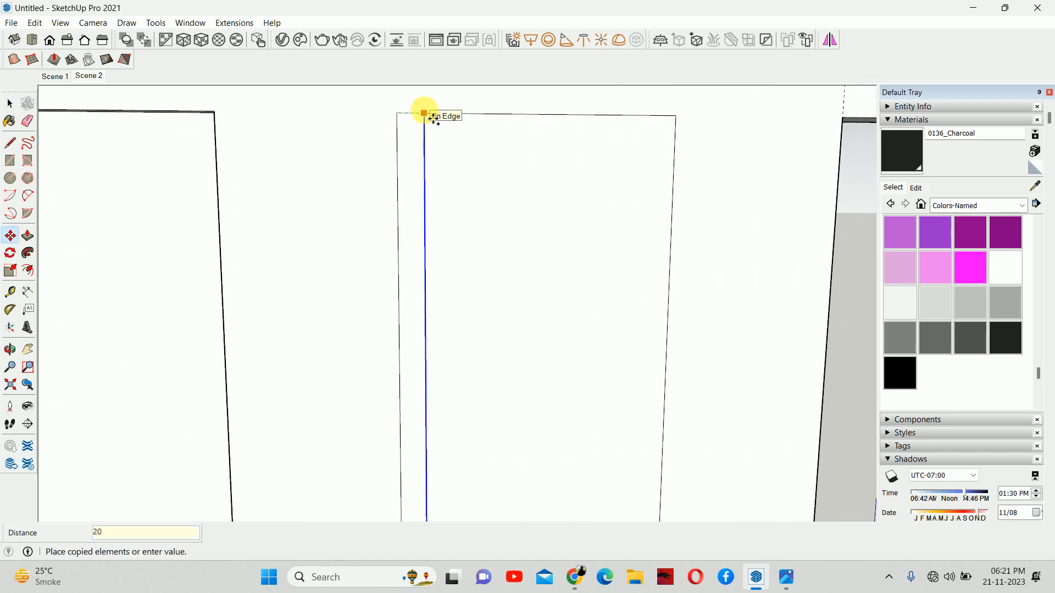
type("20")
key("Return")
- Copy the first strip's inner edge another 20 mm inward to form a second strip beside it
scroll(410, 121, "up", 2)
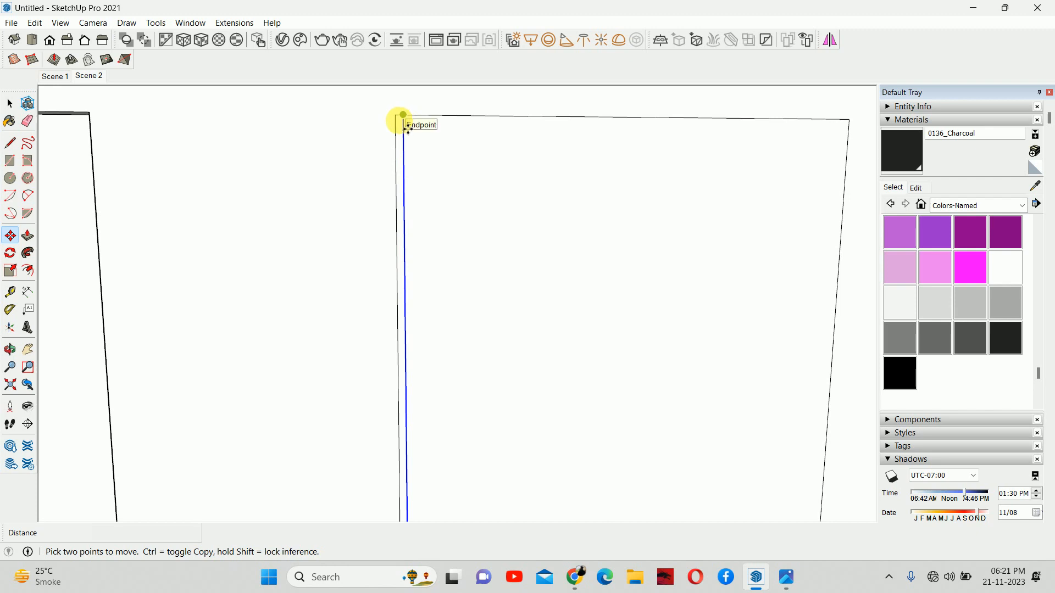
scroll(408, 128, "up", 2)
key("space")
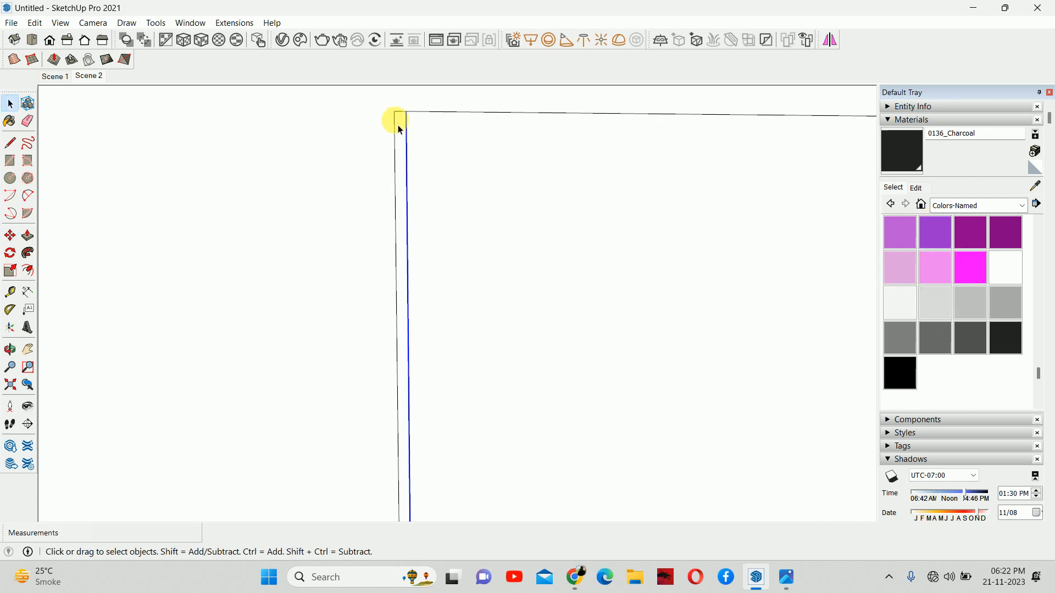
left_click(401, 129)
key("m")
left_click(401, 122)
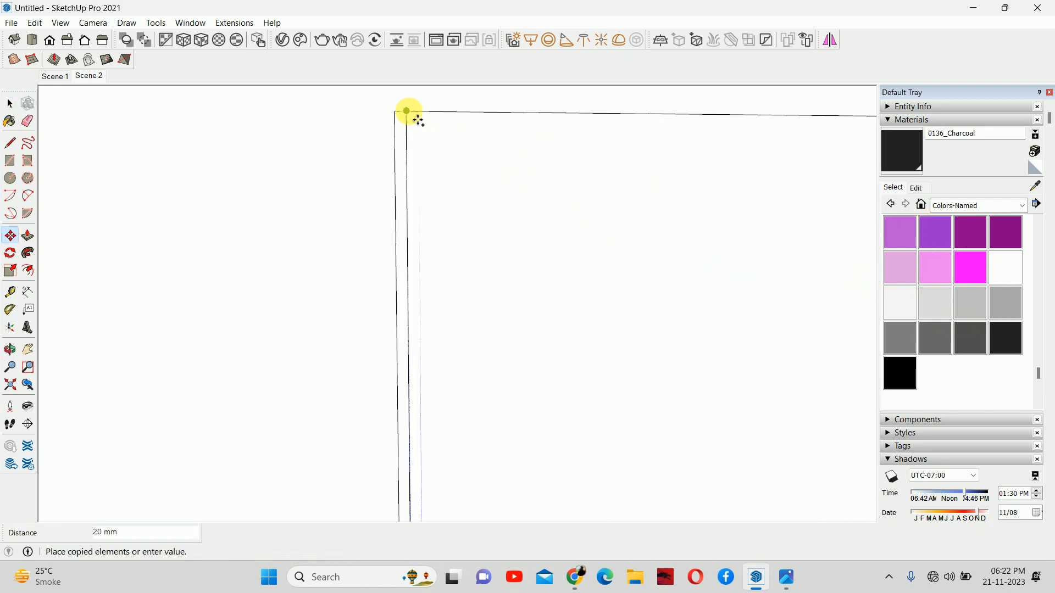
left_click(417, 122)
key("space")
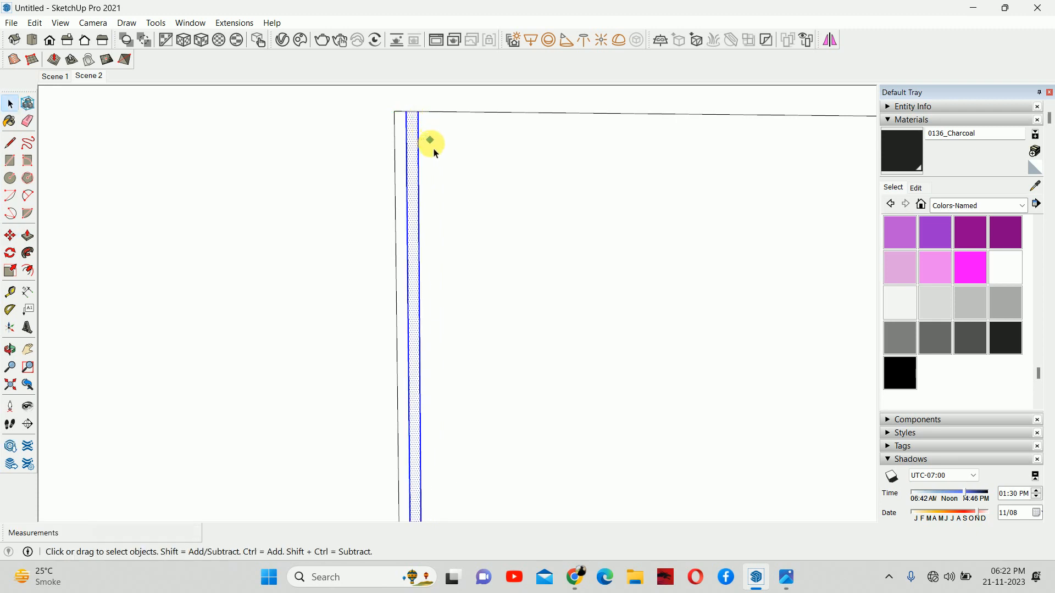
- Paint the outer strip 0127_Magenta and the adjacent inner strip 0131_Silver
left_click(1005, 337)
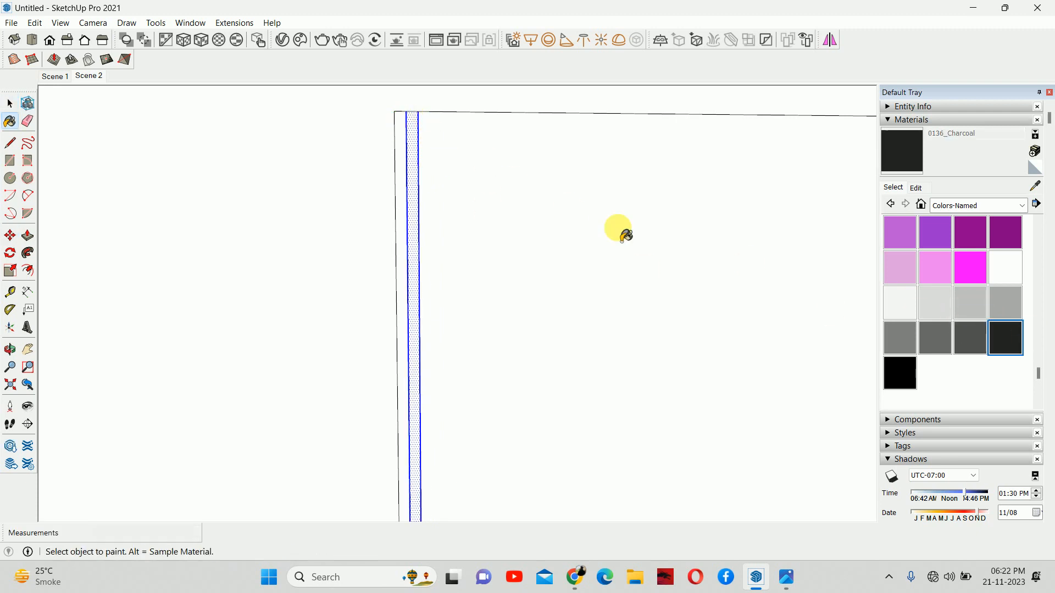
left_click(969, 305)
left_click(417, 139)
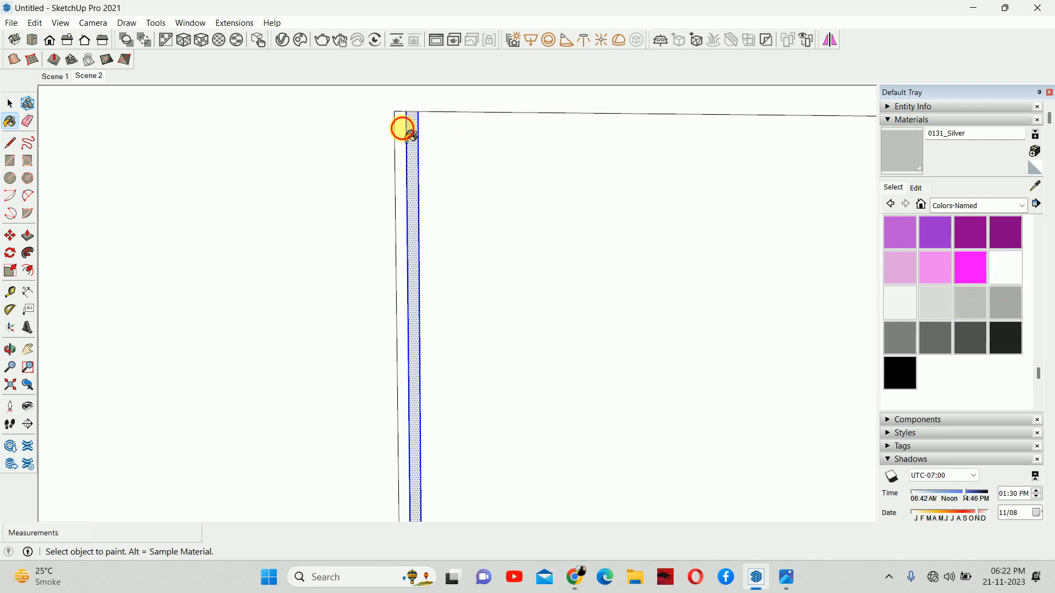
left_click(405, 129)
scroll(409, 138, "up", 2)
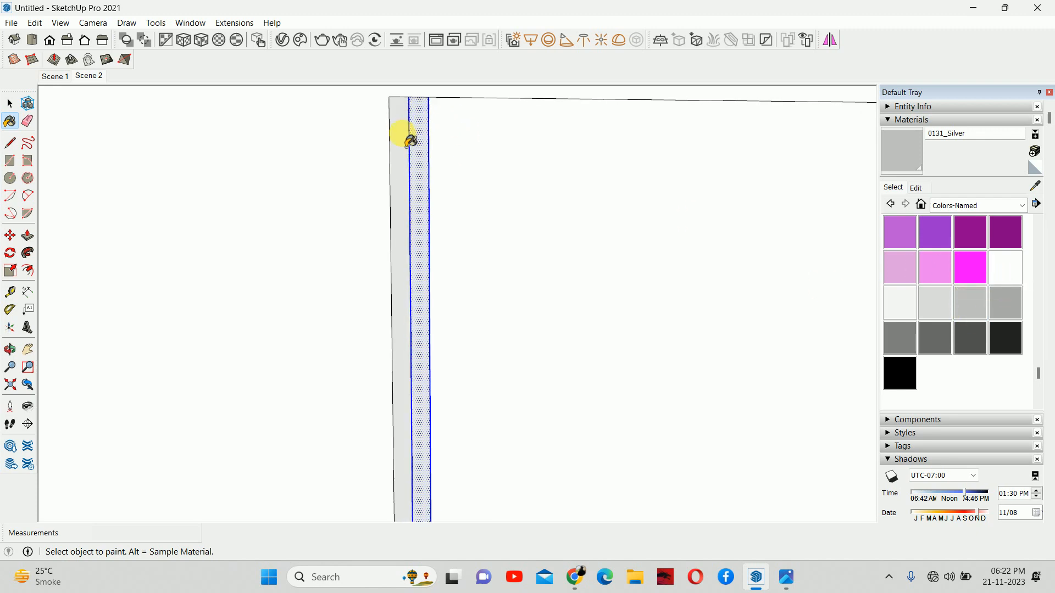
left_click(967, 262)
left_click(406, 138)
key("space")
left_click(449, 147)
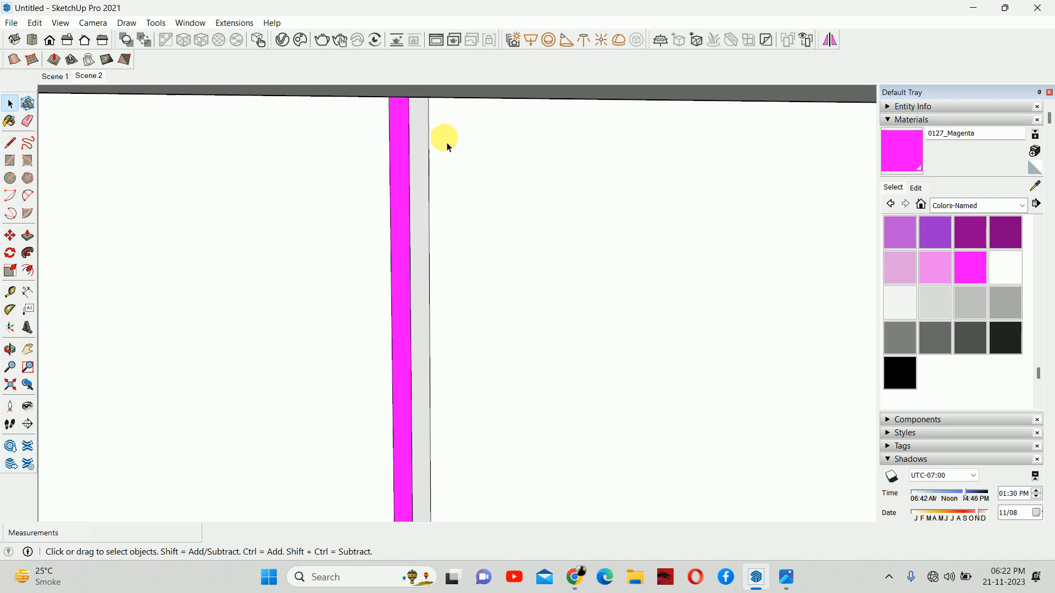
- Copy the magenta and silver strip pair inward so the copy starts at the silver strip's inner edge
middle_click_drag(429, 142, 344, 238)
scroll(436, 120, "up", 1)
left_click(398, 130)
left_click(415, 126, "shift")
key("m")
left_click(341, 245)
key("ctrl")
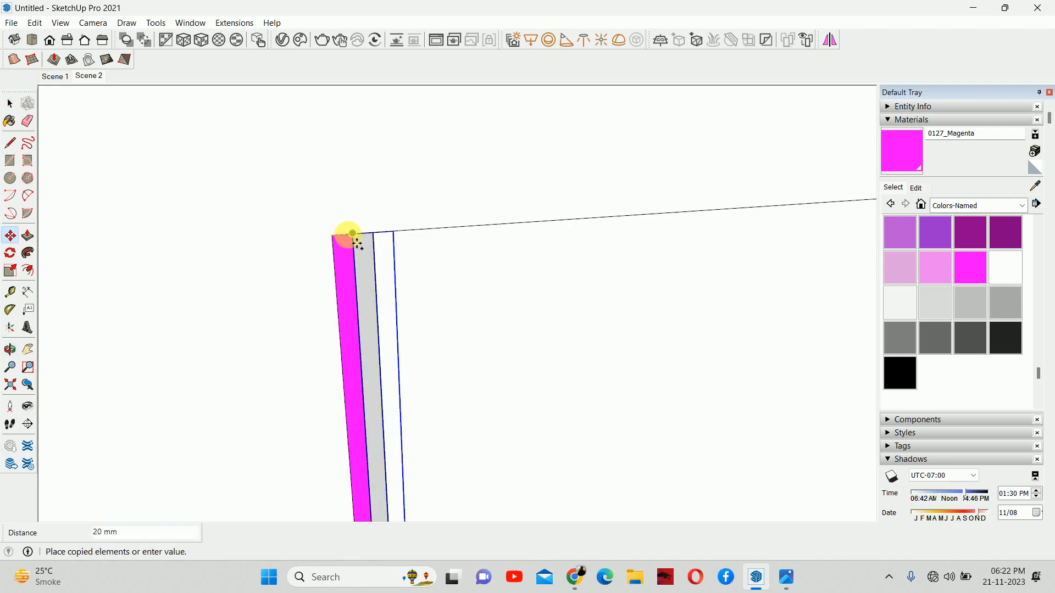
left_click(375, 233)
- Array the copied strip pair across the panel, trying x20, x25 and x30 and settling on x28
scroll(342, 195, "down", 3)
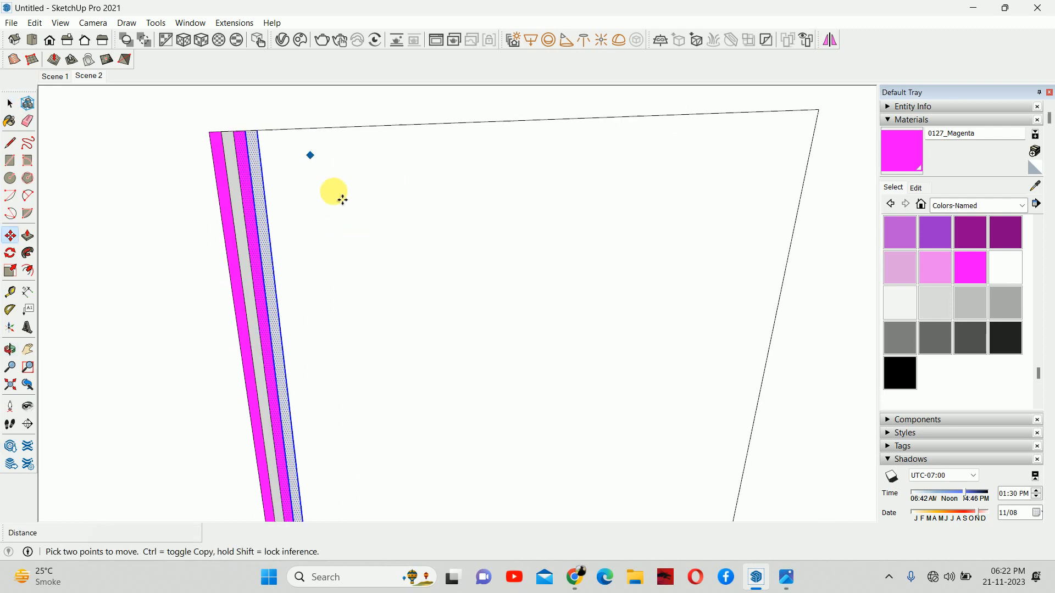
type("x")
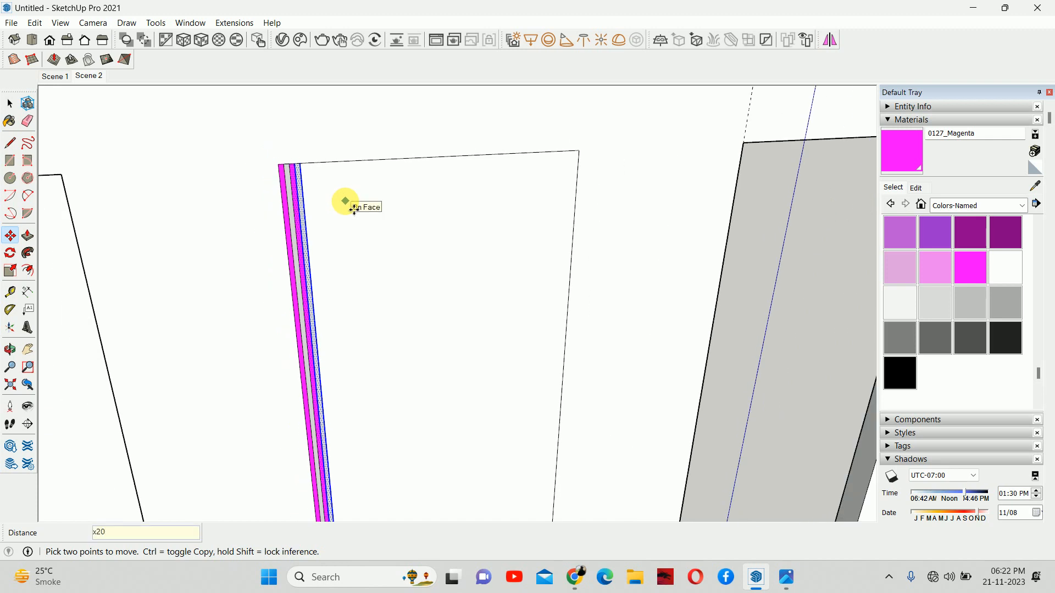
type("20")
key("Return")
type("x2")
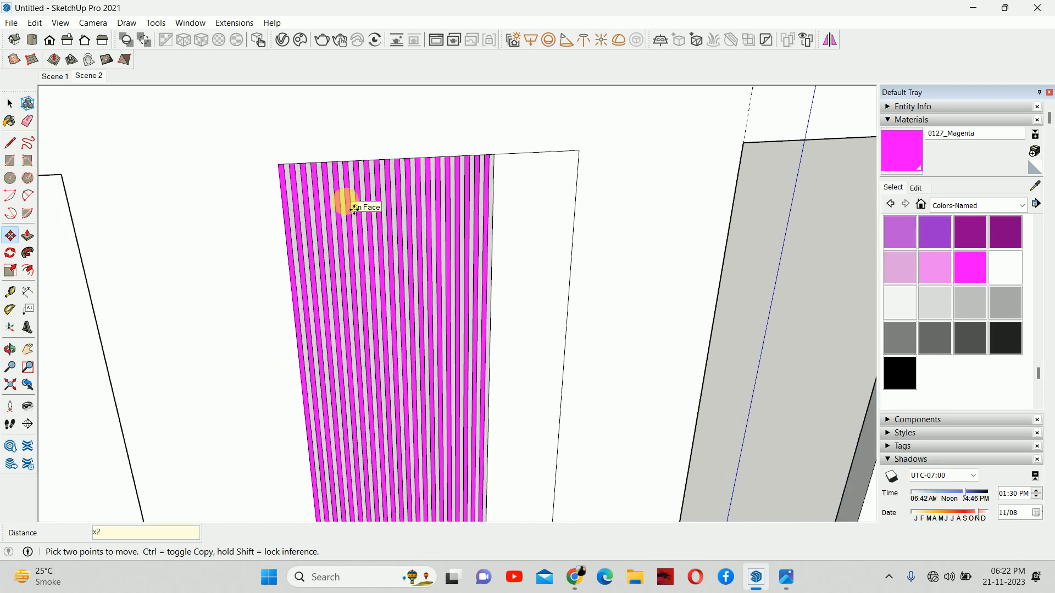
type("5")
key("Return")
type("x3")
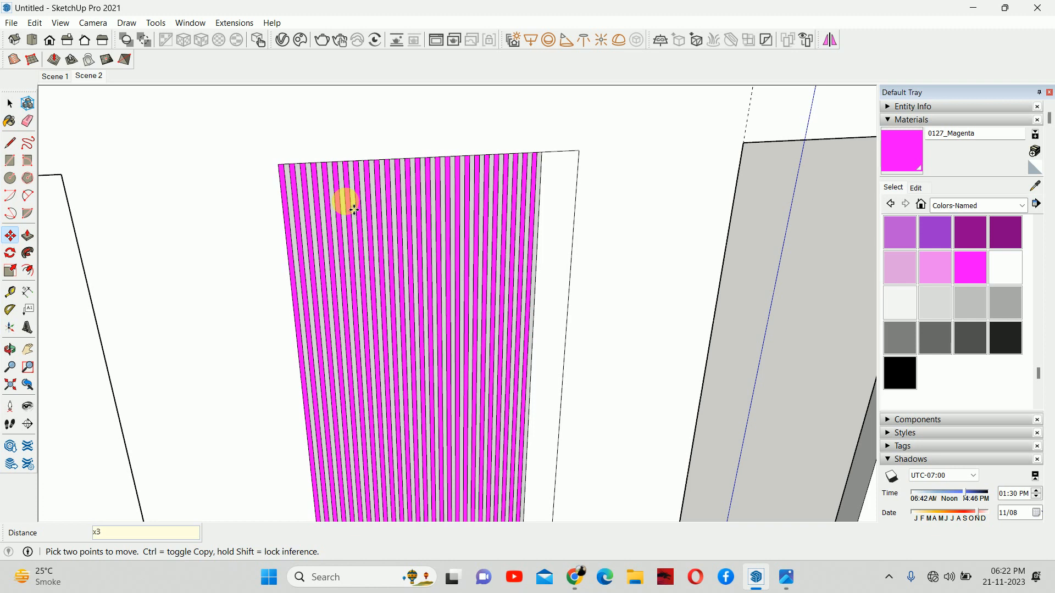
type("0")
key("Return")
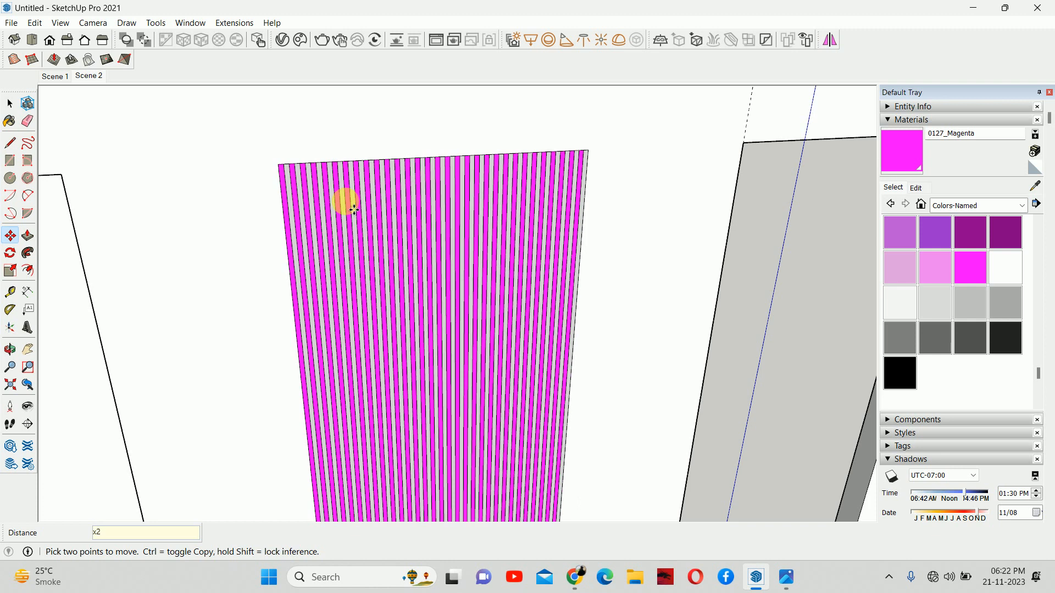
key("Return")
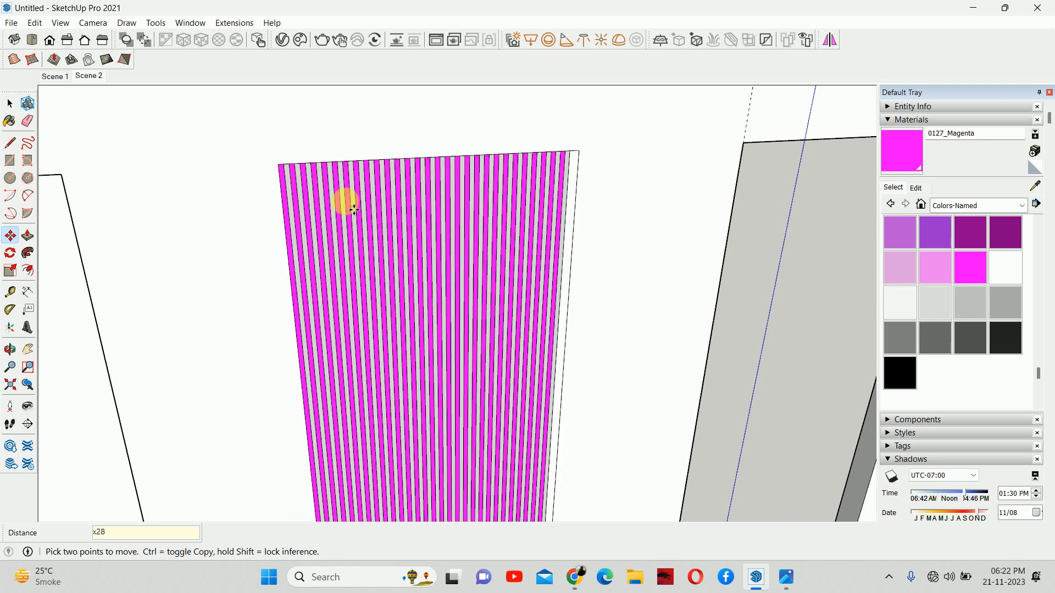
- Copy the last magenta strip 40 mm over so it sits beyond the final silver strip
key("space")
scroll(674, 189, "up", 6)
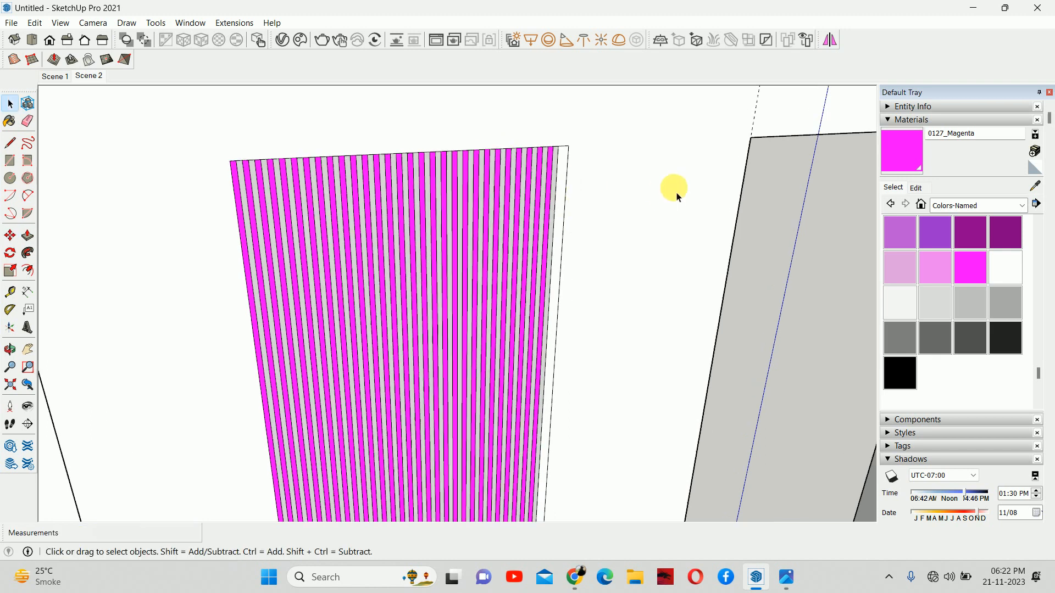
scroll(489, 142, "down", 4)
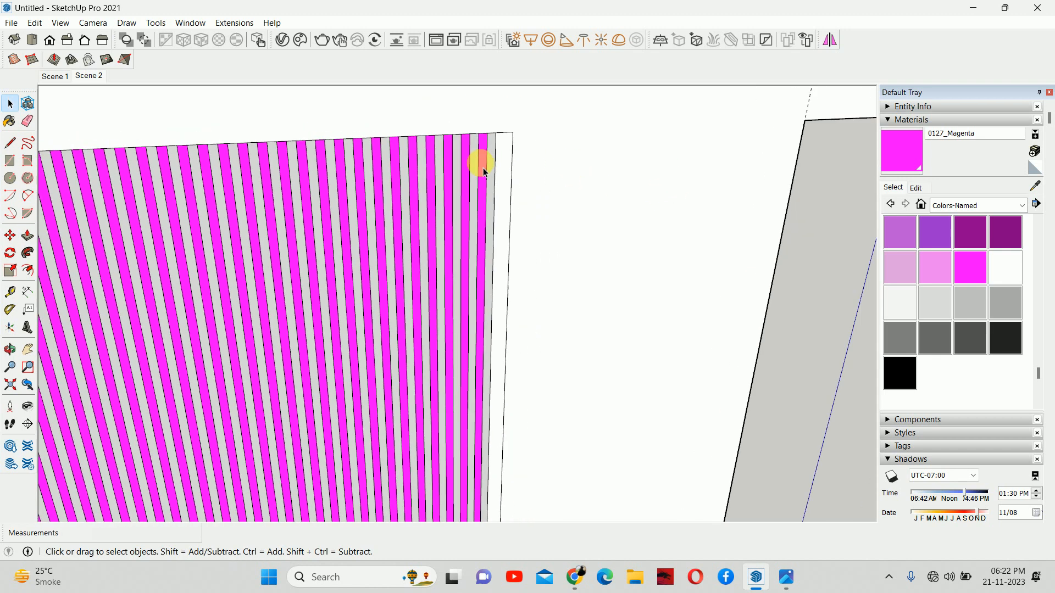
scroll(496, 148, "up", 4)
left_click(493, 147)
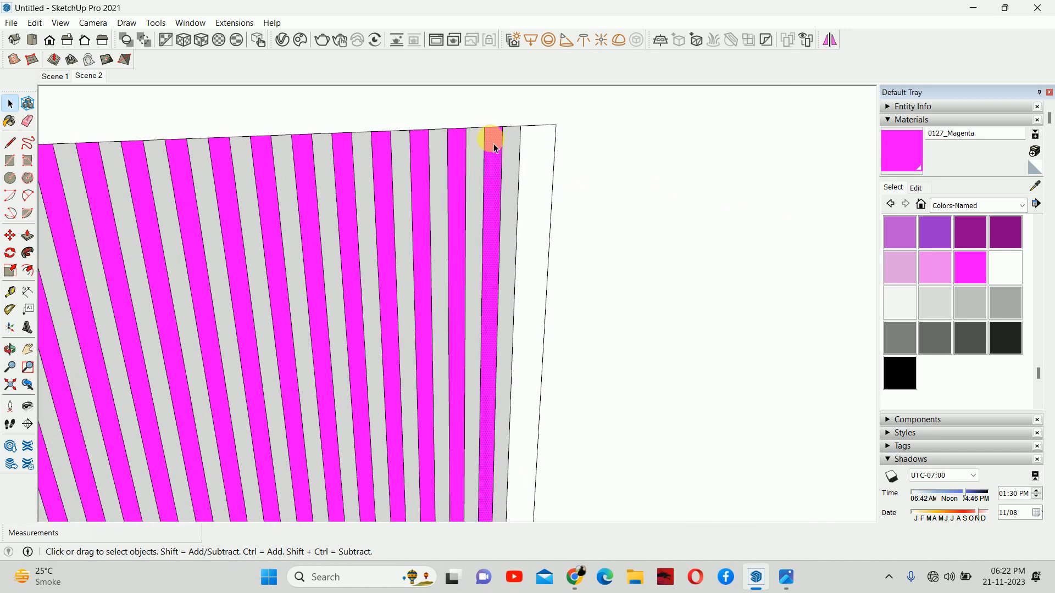
key("m")
scroll(486, 127, "up", 2)
left_click(488, 128)
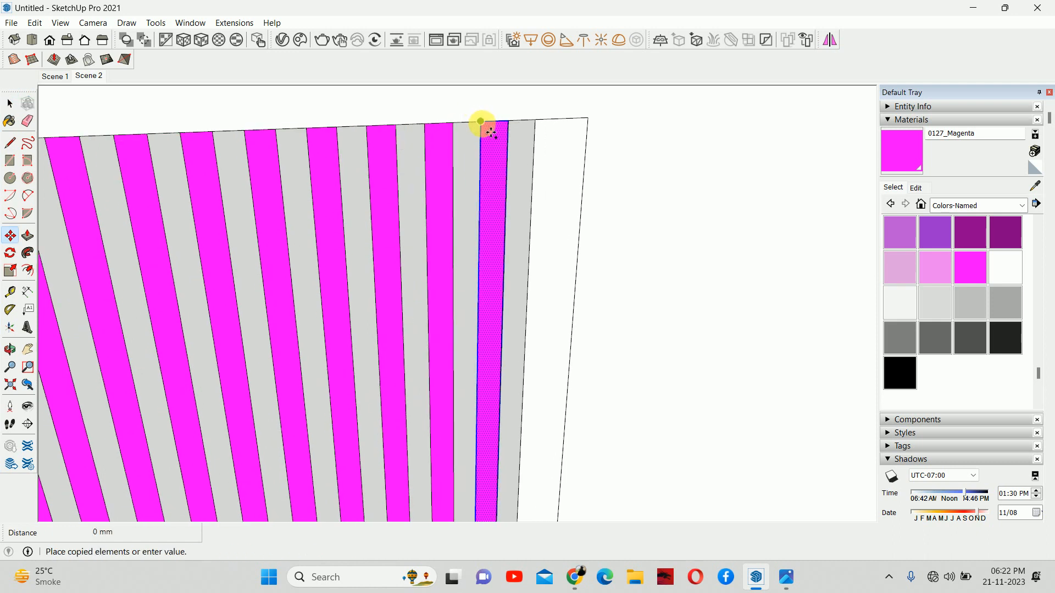
left_click(537, 119)
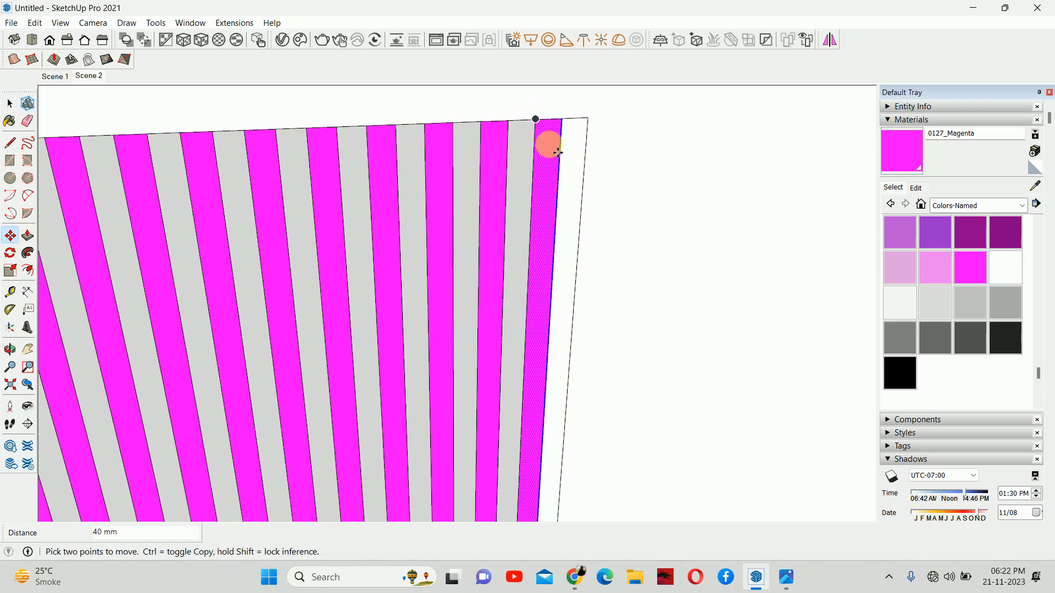
- Erase the rectangle's leftover edge beyond the last magenta strip and check the panel's lower end
key("space")
key("e")
left_click_drag(588, 116, 596, 150)
scroll(589, 141, "down", 2)
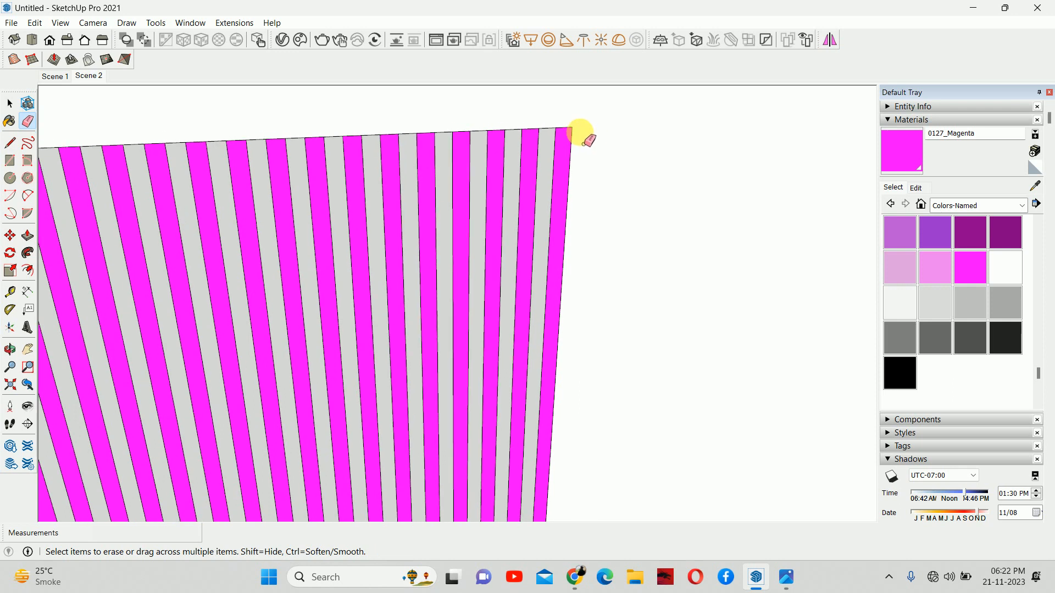
scroll(602, 280, "down", 3)
middle_click_drag(605, 286, 602, 132, "shift")
scroll(638, 333, "down", 2)
middle_click_drag(638, 352, 585, 241, "shift")
scroll(578, 355, "up", 2)
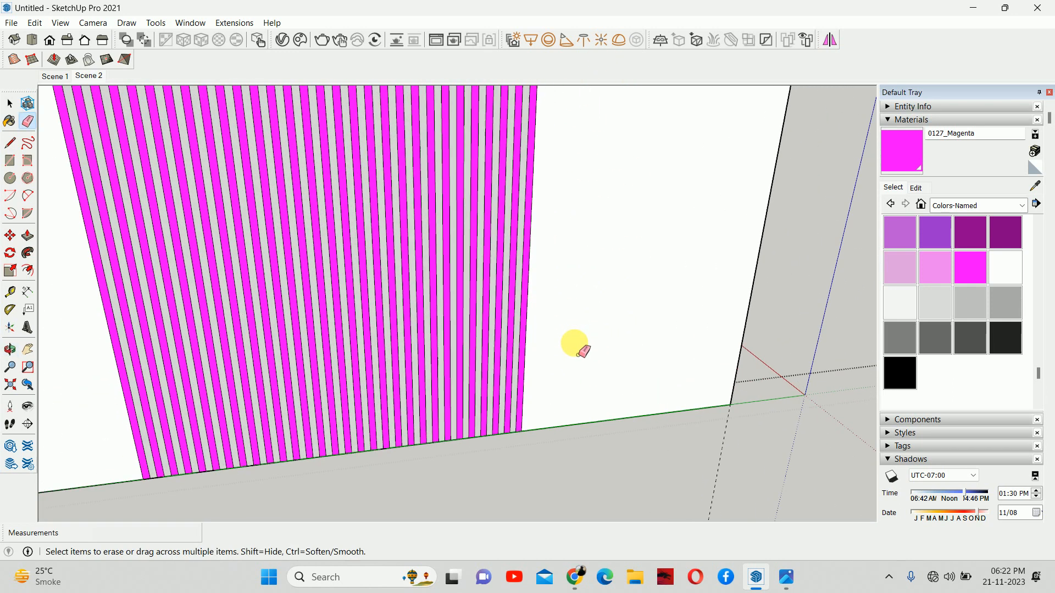
- Push the first silver strip at the panel's recess-side end 20 mm into the wall
key("space")
mouse_move(568, 318)
middle_mouse_down()
mouse_move(478, 188)
mouse_move(519, 461)
middle_mouse_up()
middle_click_drag(438, 205, 489, 417, "shift")
double_click(438, 215)
scroll(411, 146, "up", 4)
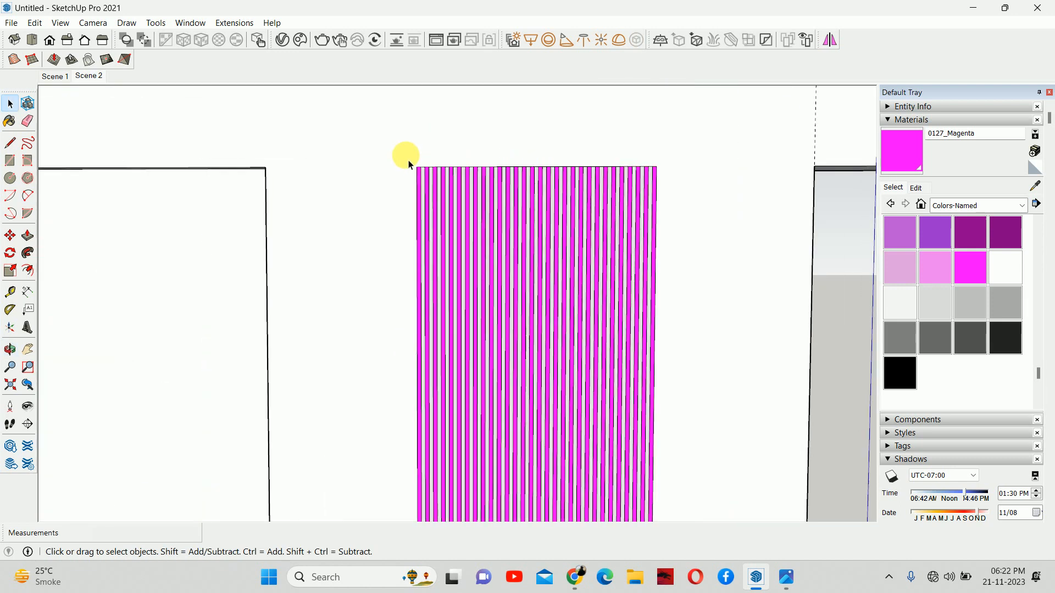
middle_click_drag(409, 165, 384, 165)
scroll(437, 207, "up", 3)
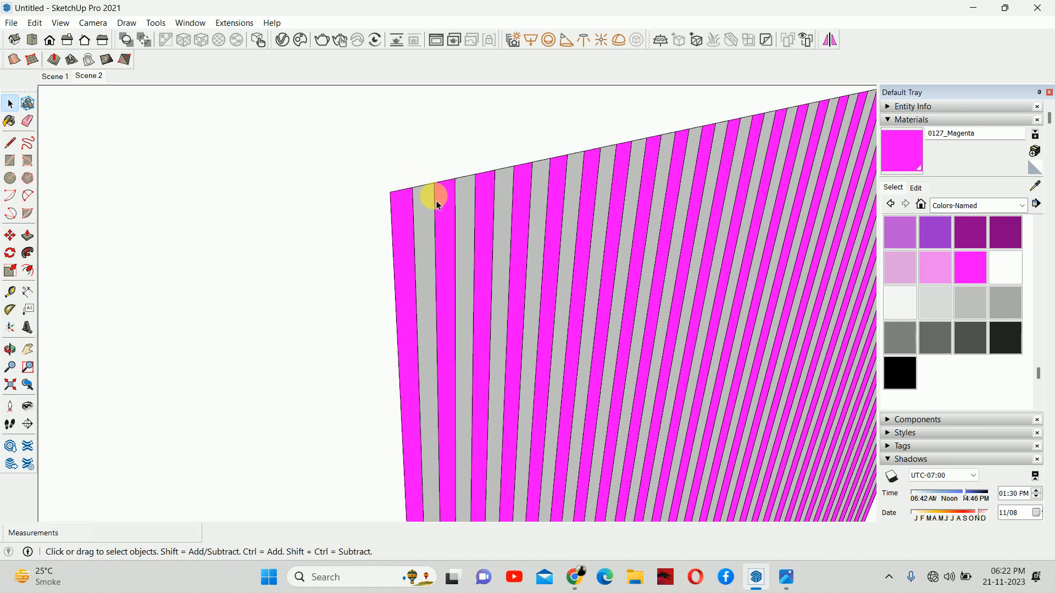
scroll(434, 198, "up", 1)
key("p")
left_click_drag(421, 199, 422, 205)
type("2")
key("Return")
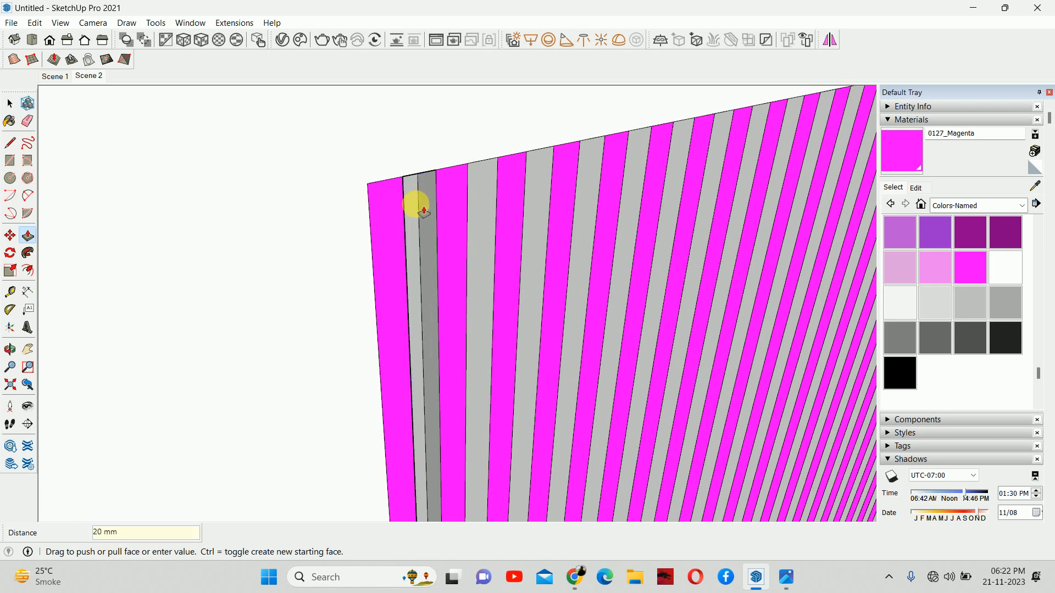
- Push the remaining silver strips across the fluted panel into the wall by the same 20 mm, working outward from the recess-side end
double_click(488, 181)
double_click(533, 173)
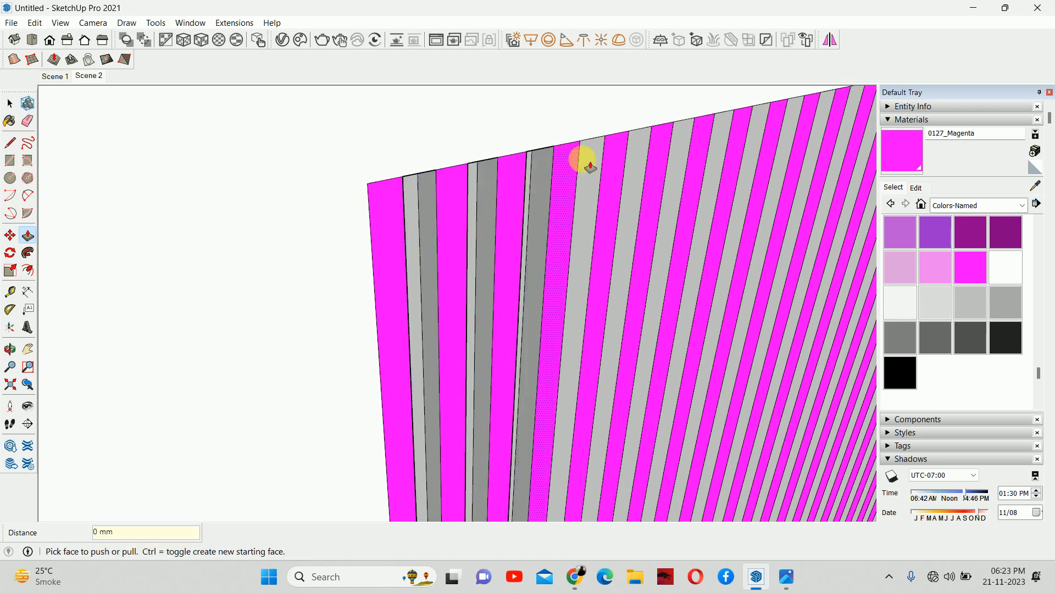
double_click(589, 151)
left_click_drag(589, 171, 588, 174)
middle_click_drag(588, 175, 296, 179)
double_click(295, 178)
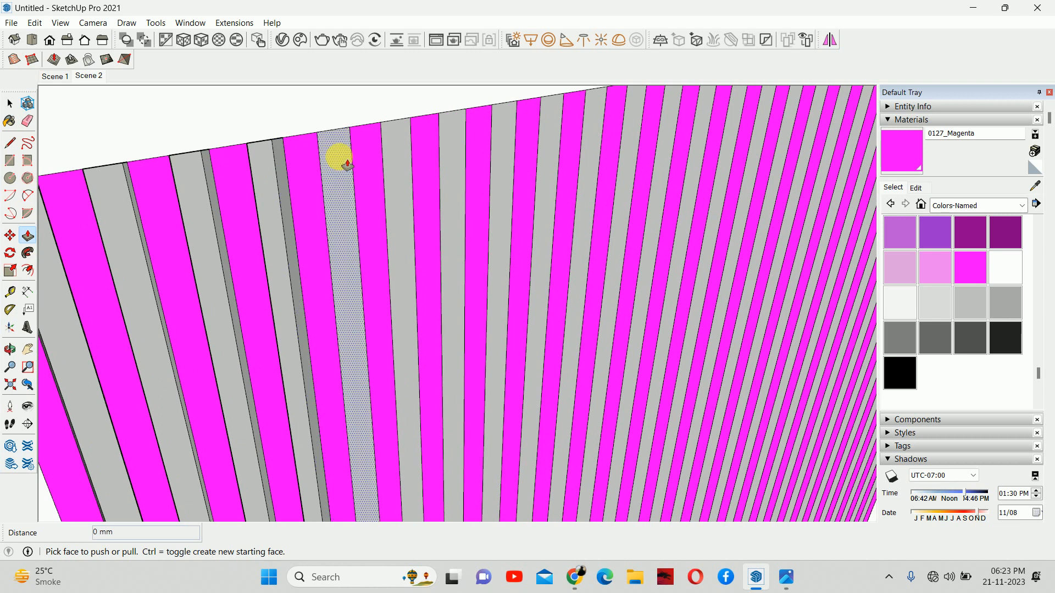
double_click(346, 165)
double_click(399, 146)
double_click(459, 145)
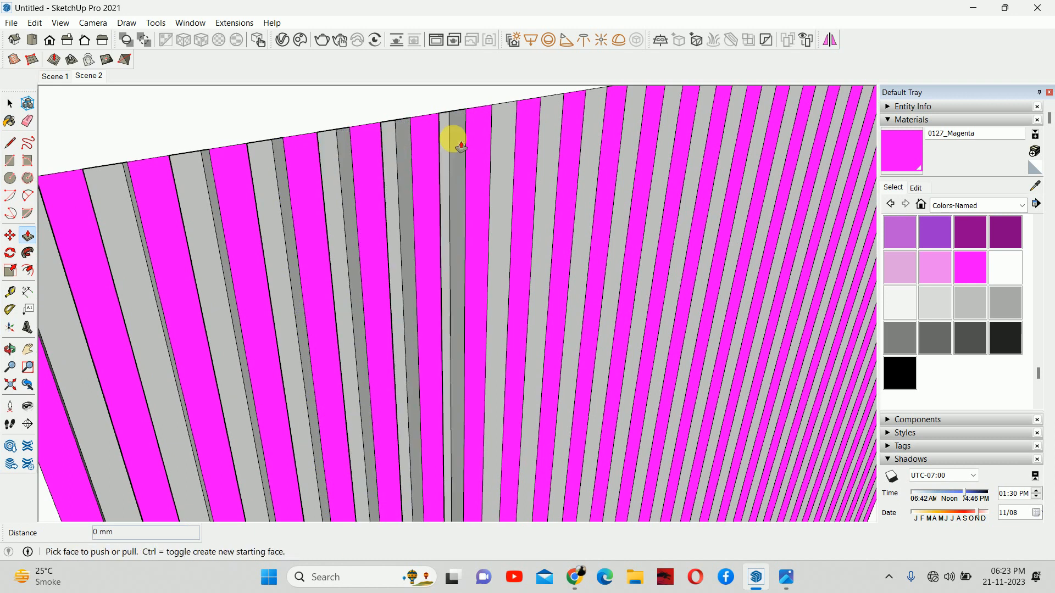
double_click(499, 122)
middle_click_drag(525, 136, 258, 216)
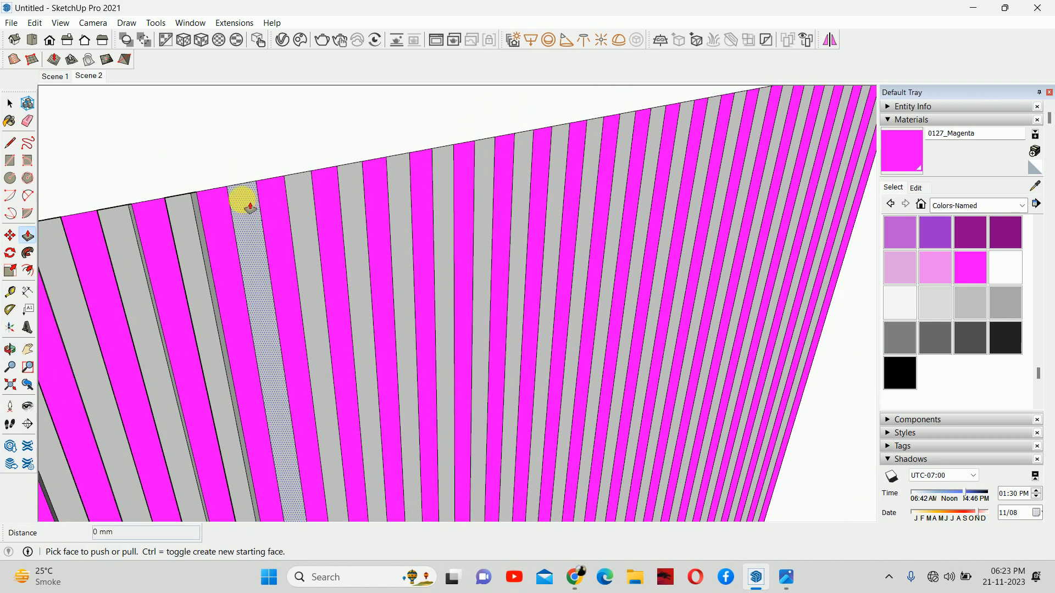
double_click(250, 208)
double_click(307, 187)
double_click(360, 188)
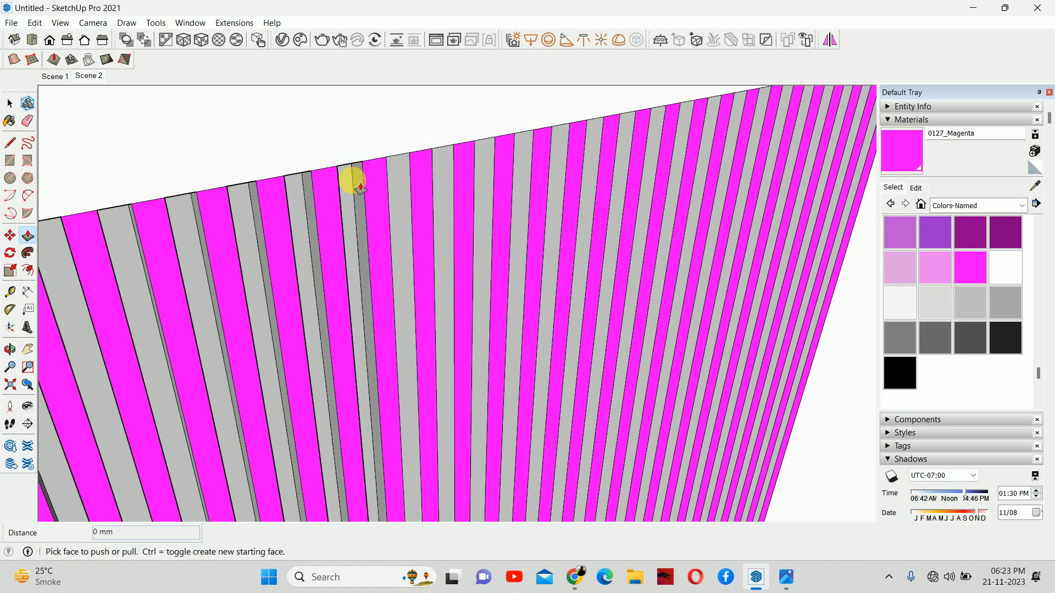
double_click(404, 171)
double_click(448, 165)
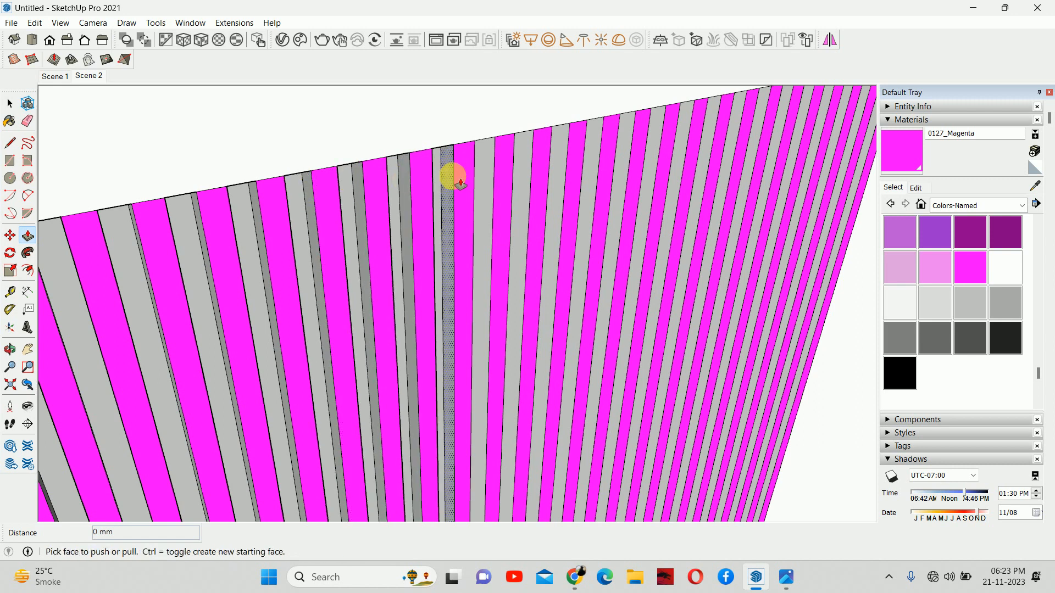
double_click(493, 172)
double_click(528, 160)
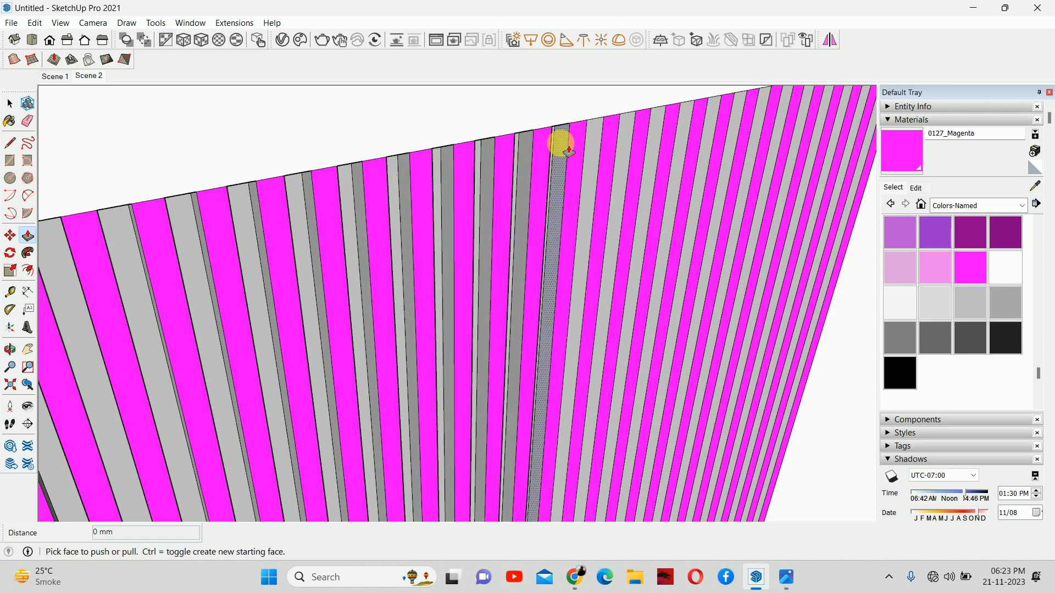
scroll(440, 212, "down", 2)
left_click(484, 197)
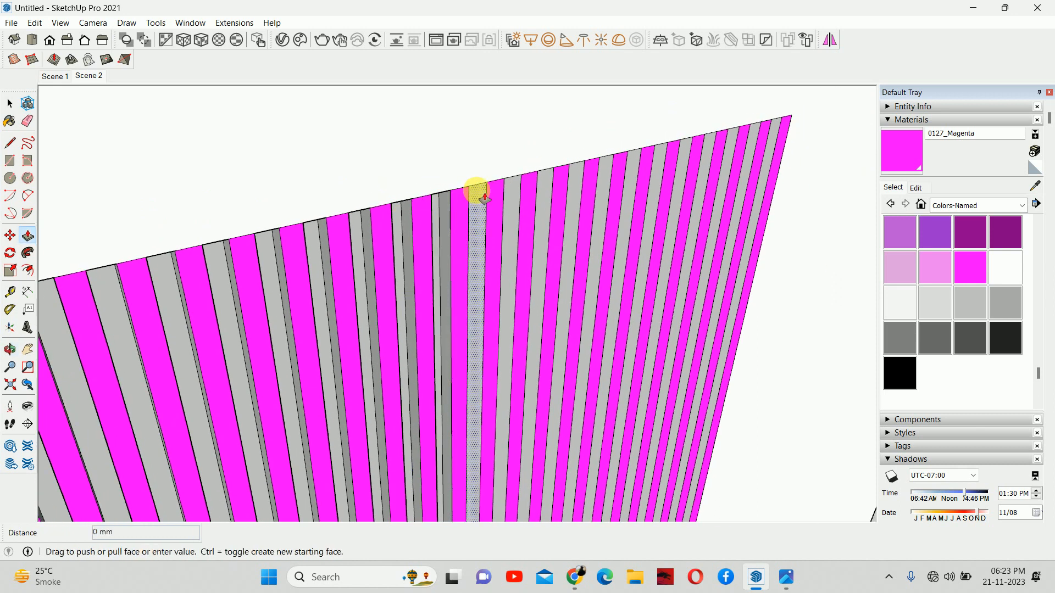
left_click(485, 198)
double_click(509, 189)
double_click(542, 177)
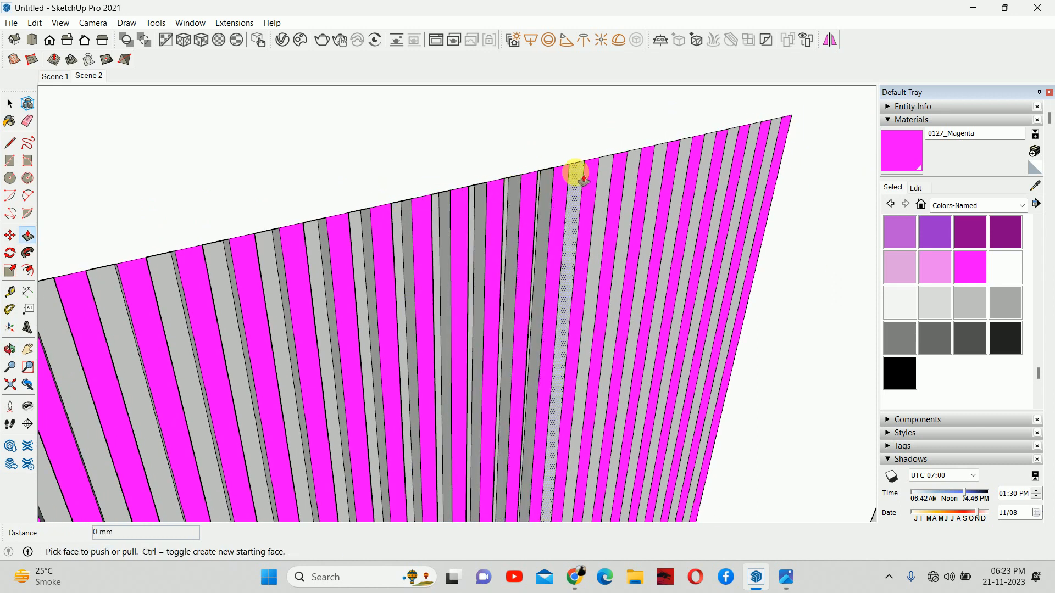
double_click(576, 174)
double_click(615, 166)
key("ctrl+z")
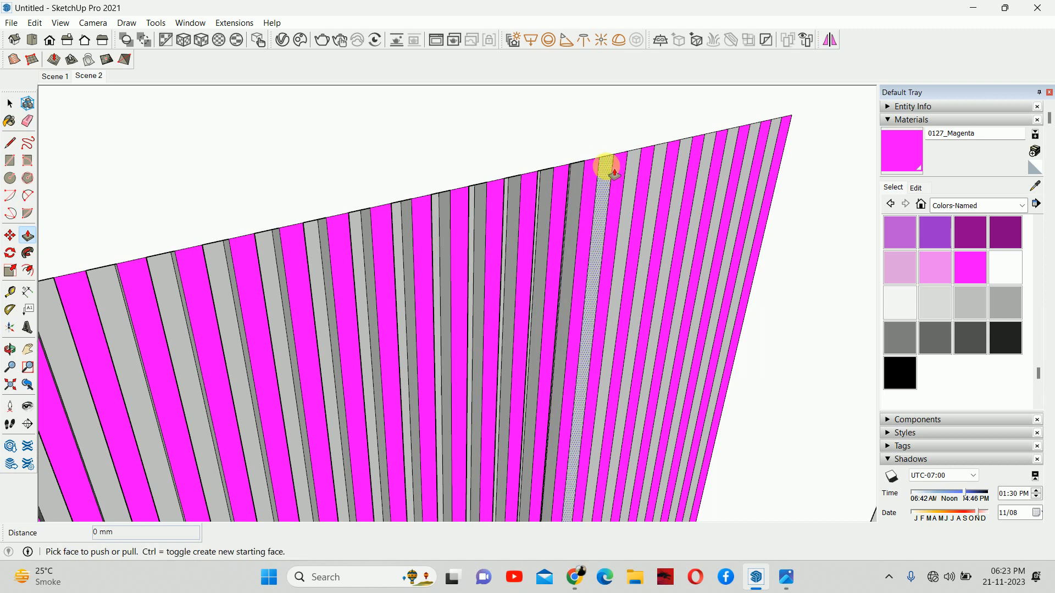
middle_click_drag(626, 160, 570, 164)
double_click(523, 177)
double_click(572, 168)
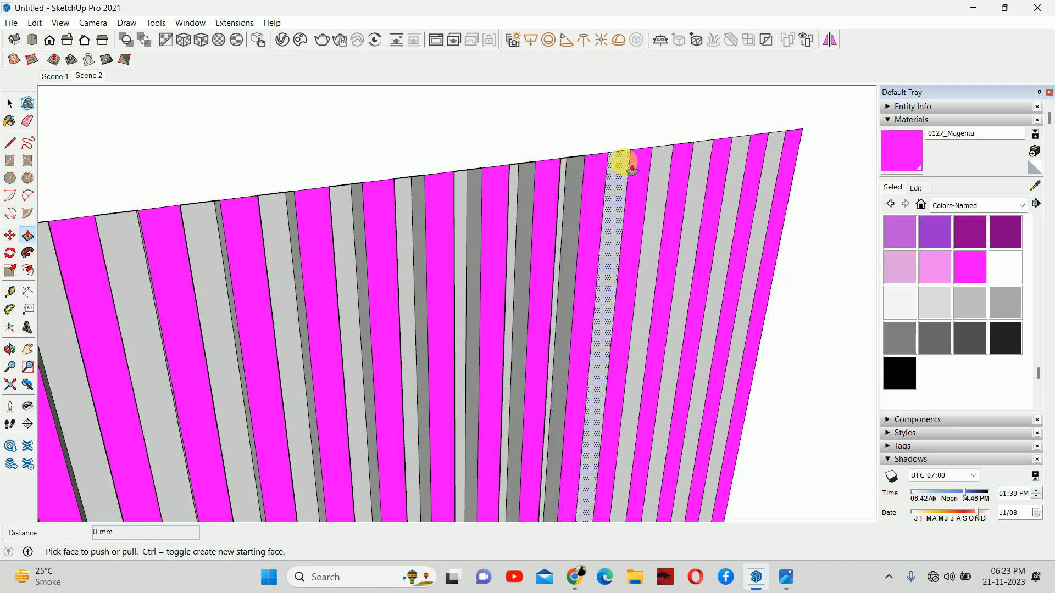
double_click(625, 162)
double_click(663, 159)
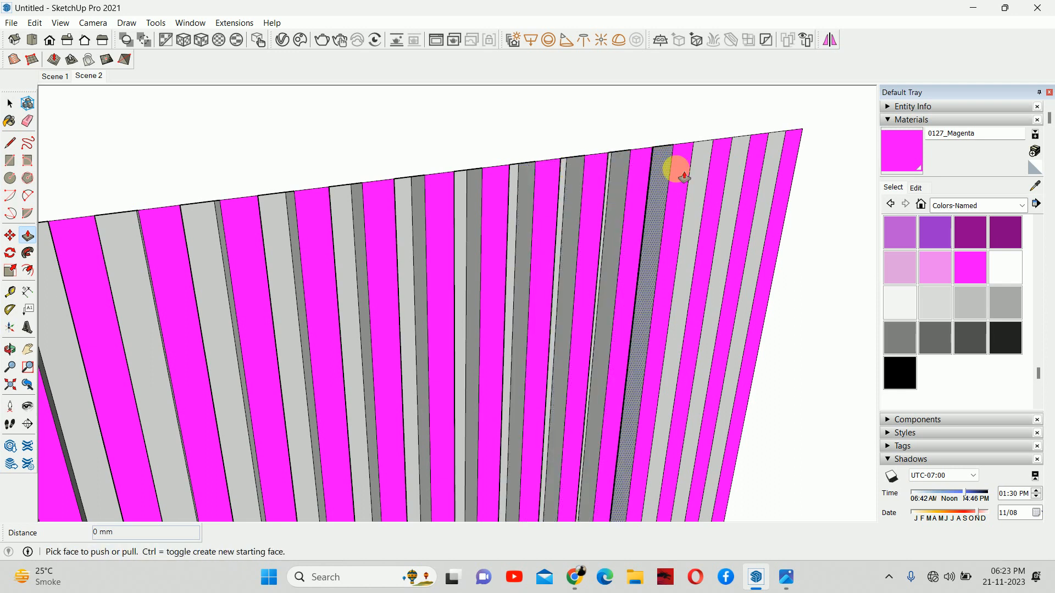
double_click(709, 157)
double_click(742, 154)
left_click(776, 158)
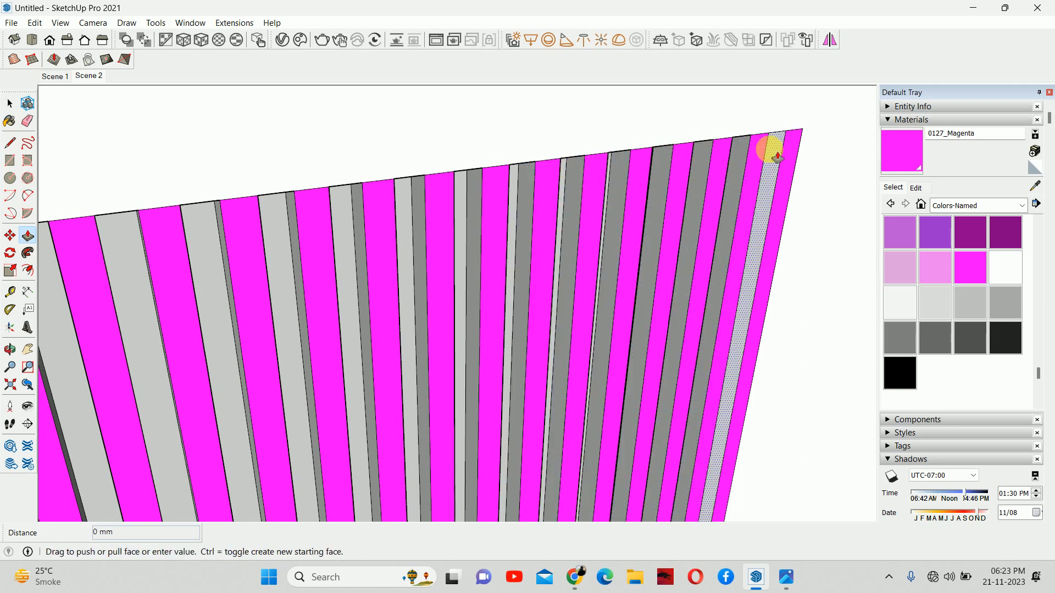
double_click(770, 150)
- Inspect the grooved strips up close and return to Scene 2 to view the fluted panel within the whole sofa wall
middle_click_drag(709, 151, 629, 151)
scroll(635, 165, "down", 5)
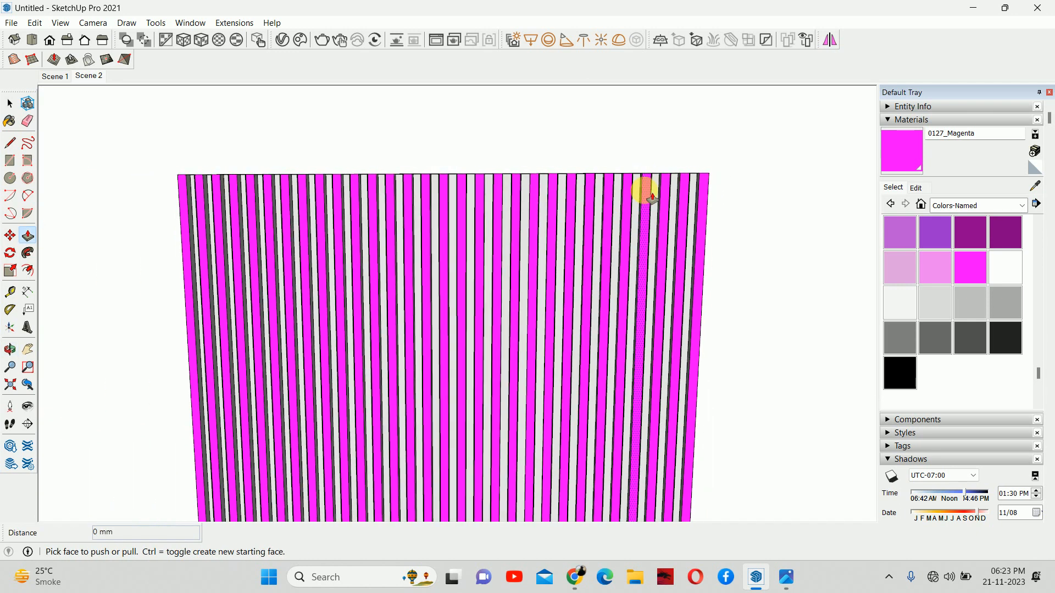
scroll(579, 193, "down", 2)
key("space")
scroll(480, 217, "up", 6)
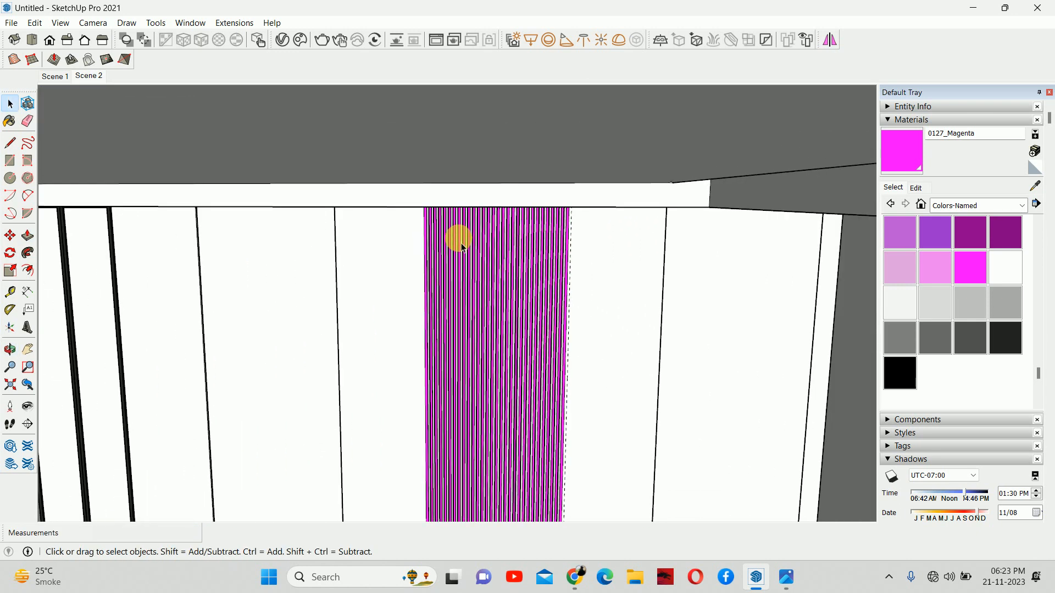
scroll(459, 242, "up", 3)
left_click(82, 78)
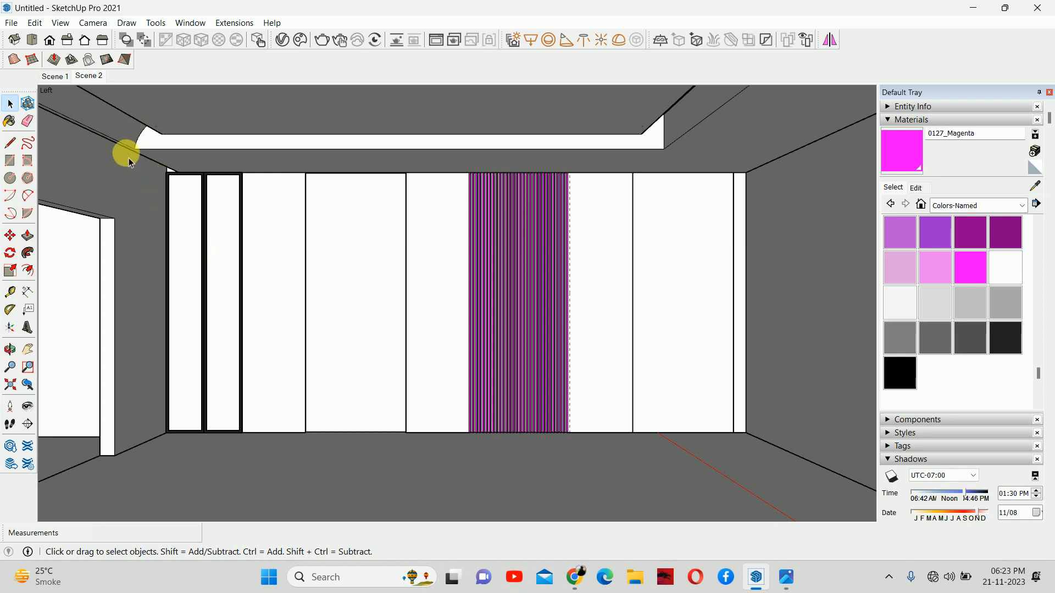
scroll(535, 290, "down", 2)
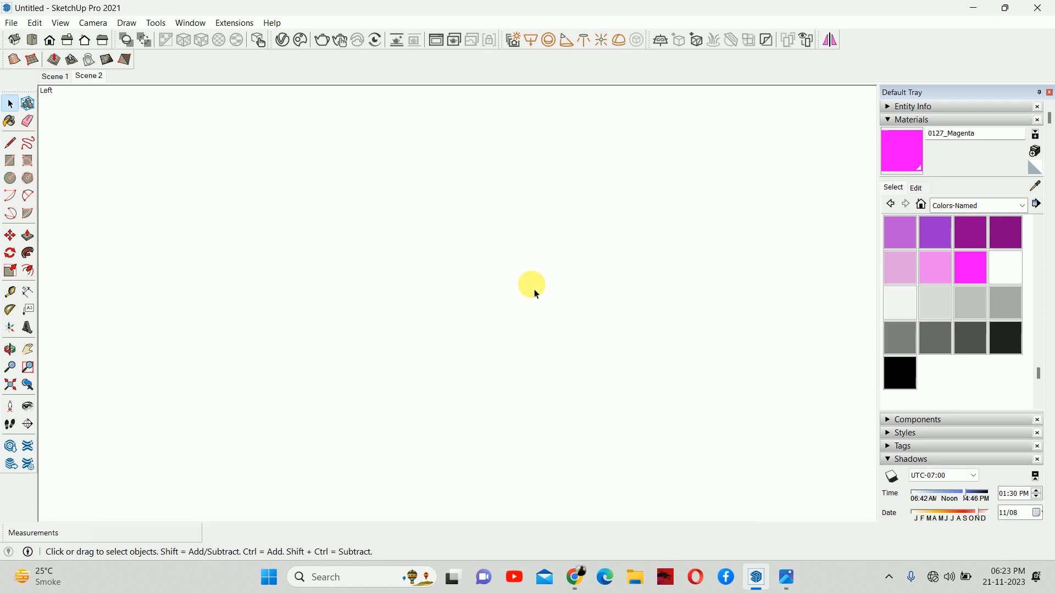
left_click(87, 77)
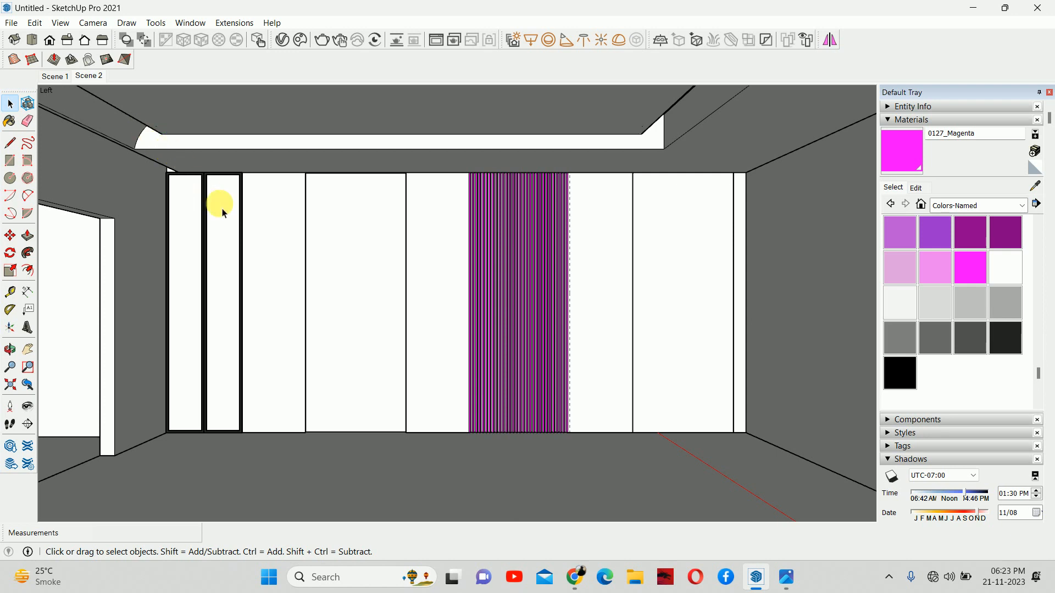
- Delete all construction guides from the model and view the room from outside through its front opening
mouse_move(221, 209)
middle_mouse_down()
mouse_move(483, 208)
mouse_move(601, 237)
middle_mouse_up()
scroll(602, 237, "down", 8)
scroll(603, 242, "down", 1)
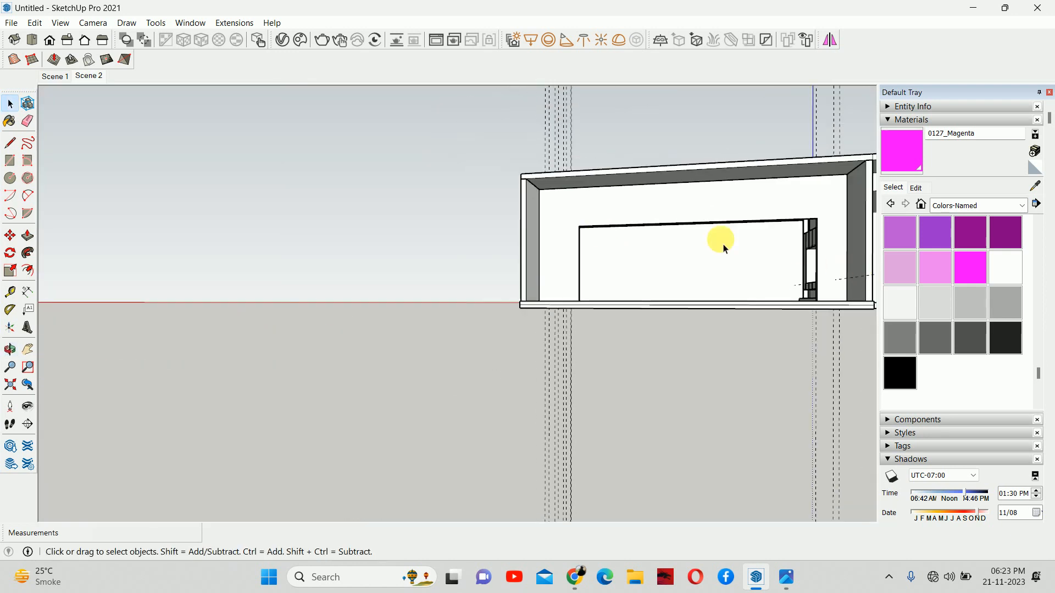
scroll(719, 235, "down", 2)
left_click(35, 23)
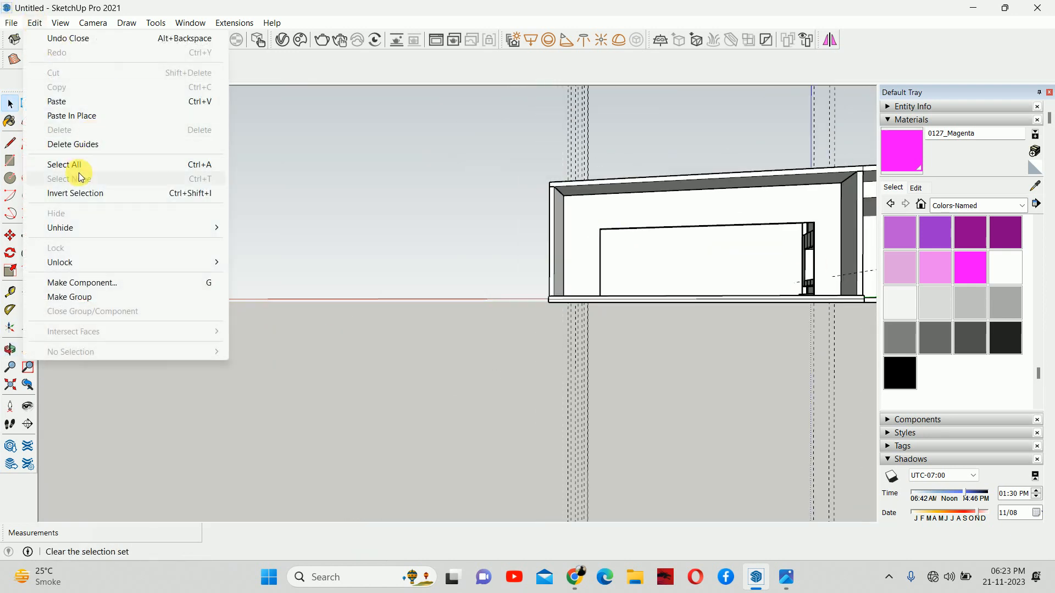
left_click(71, 145)
scroll(876, 242, "up", 3)
scroll(605, 253, "up", 5)
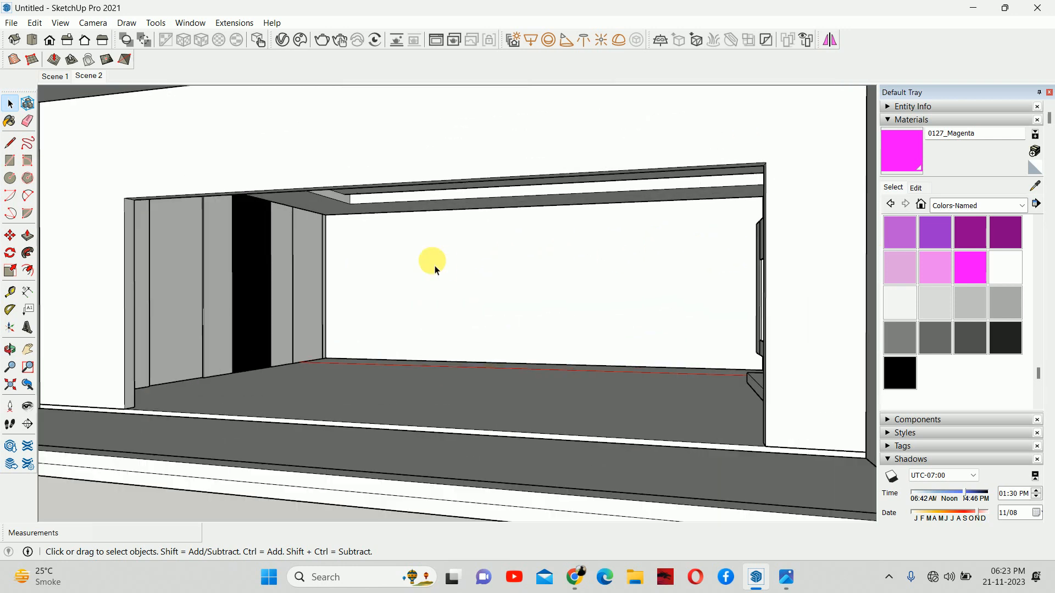
middle_click_drag(431, 258, 379, 258)
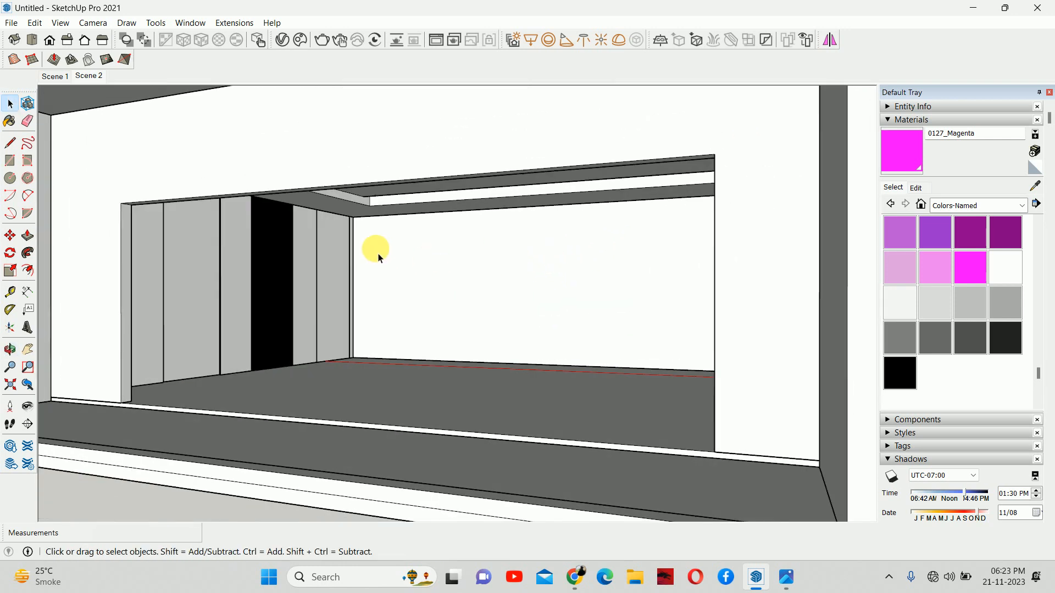
- Save the model in the Documents folder as a SketchUp file named living room 123
left_click(3, 27)
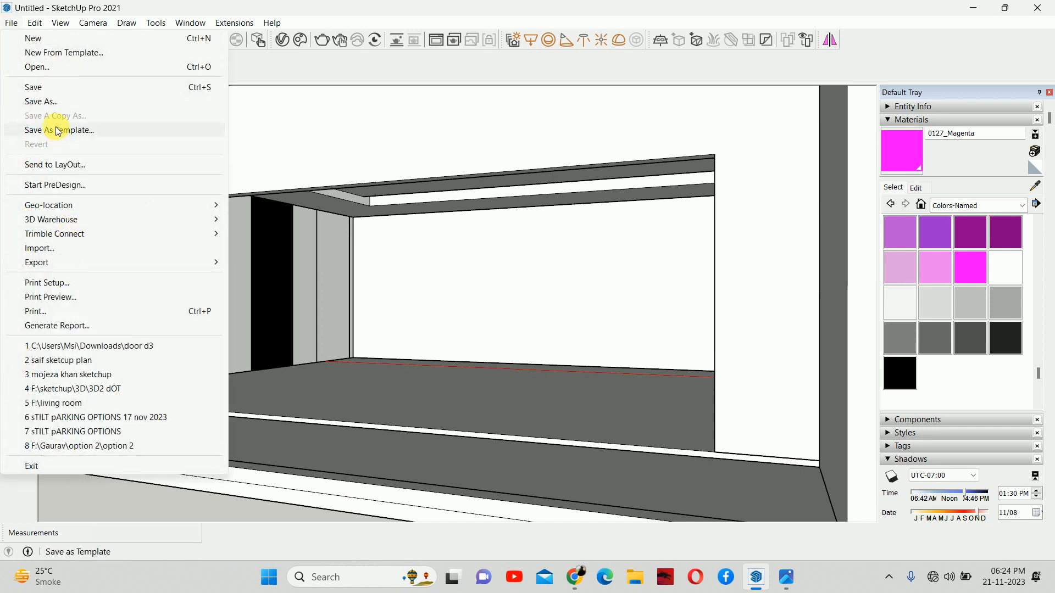
left_click(52, 102)
scroll(574, 346, "down", 2)
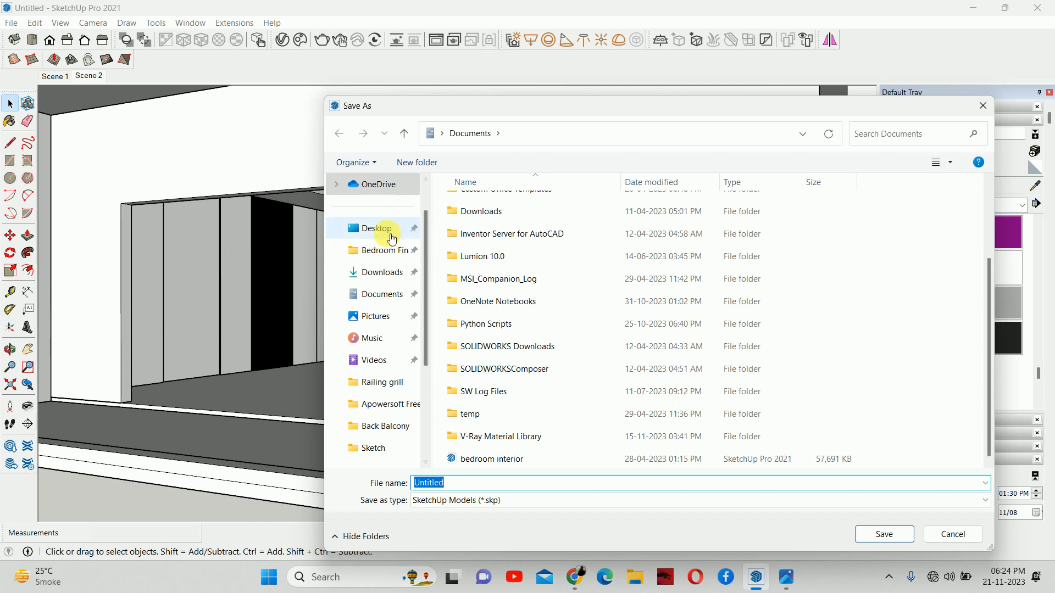
left_click(378, 294)
scroll(641, 395, "down", 2)
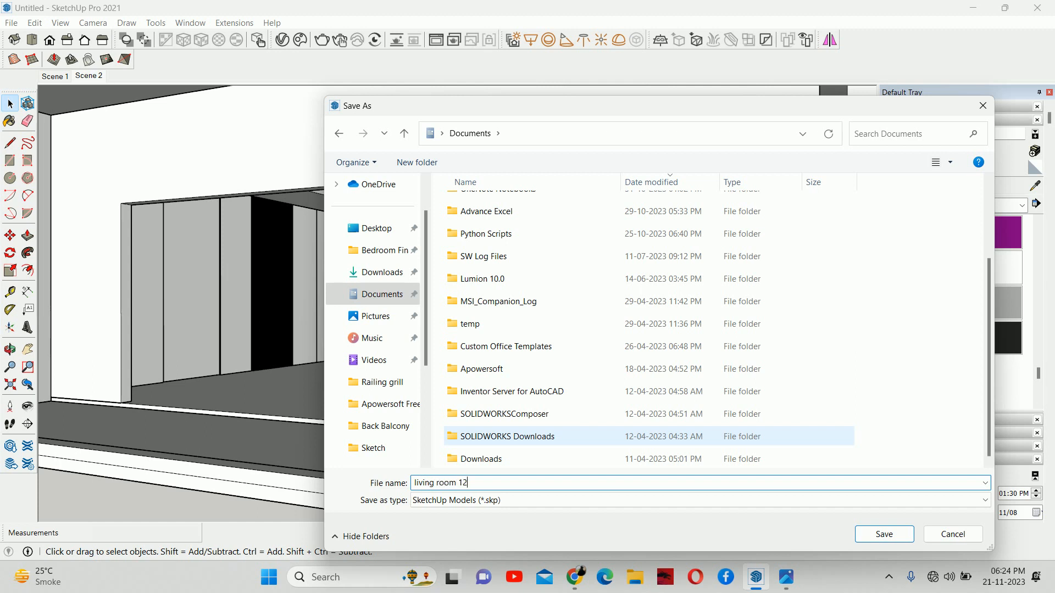
key("Return")
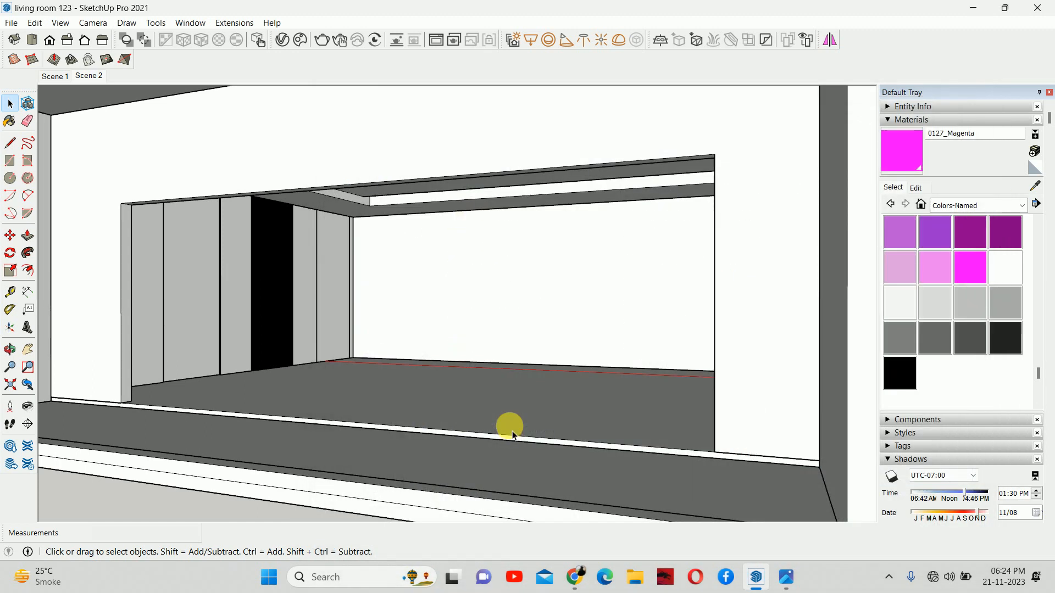